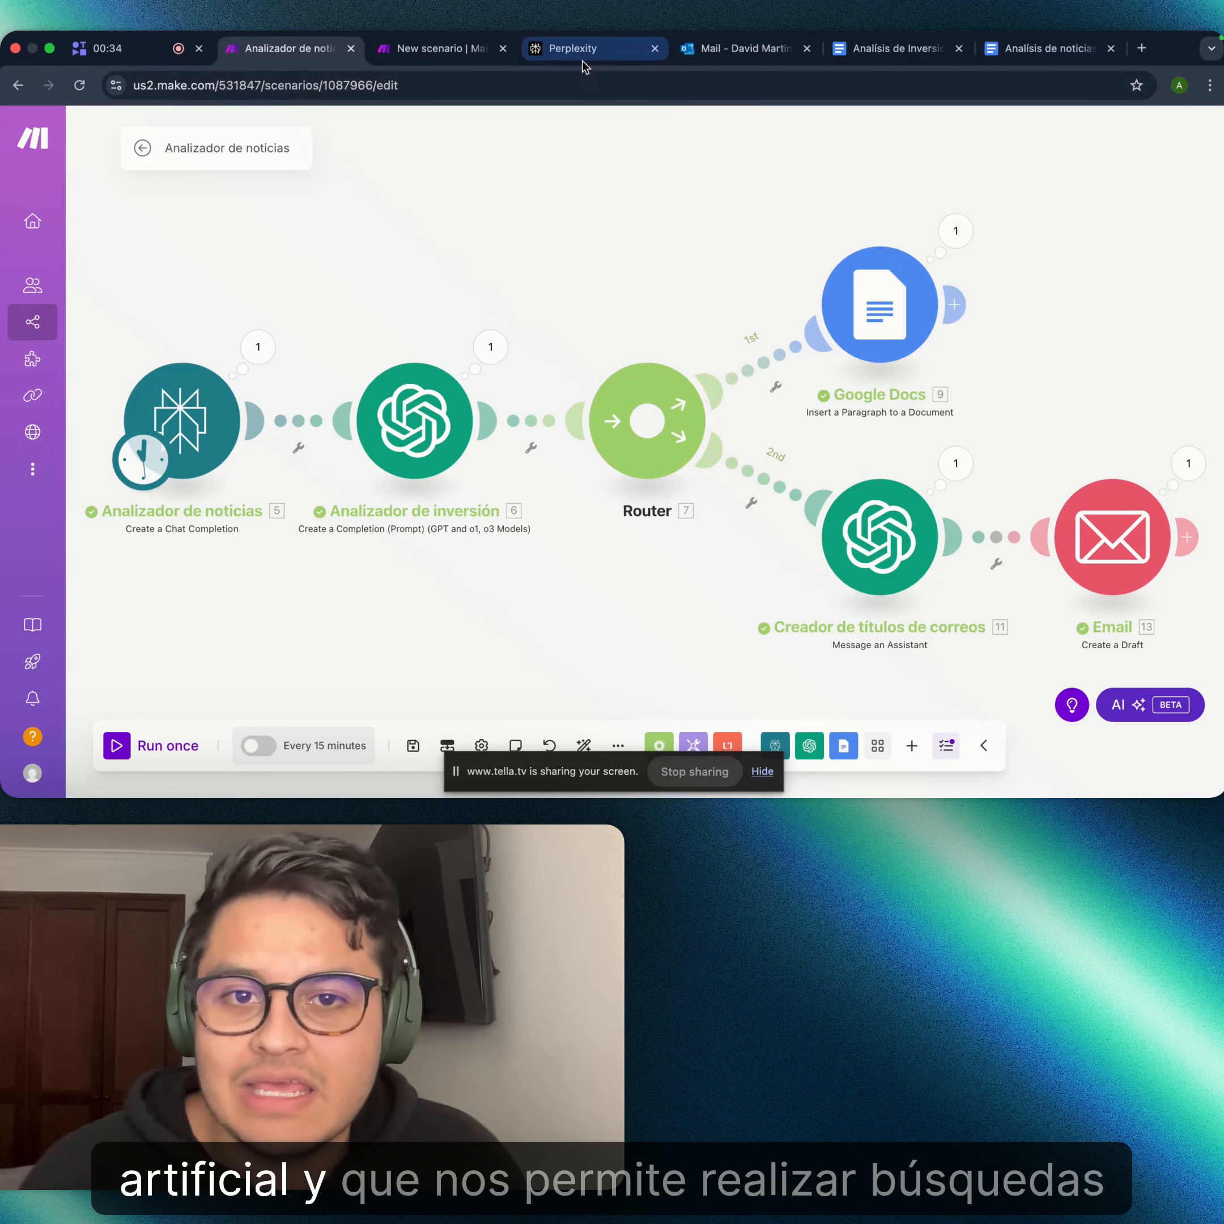
# - Switch from the Make scenario to Perplexity's Discover news feed tab
pyautogui.click(585, 65)
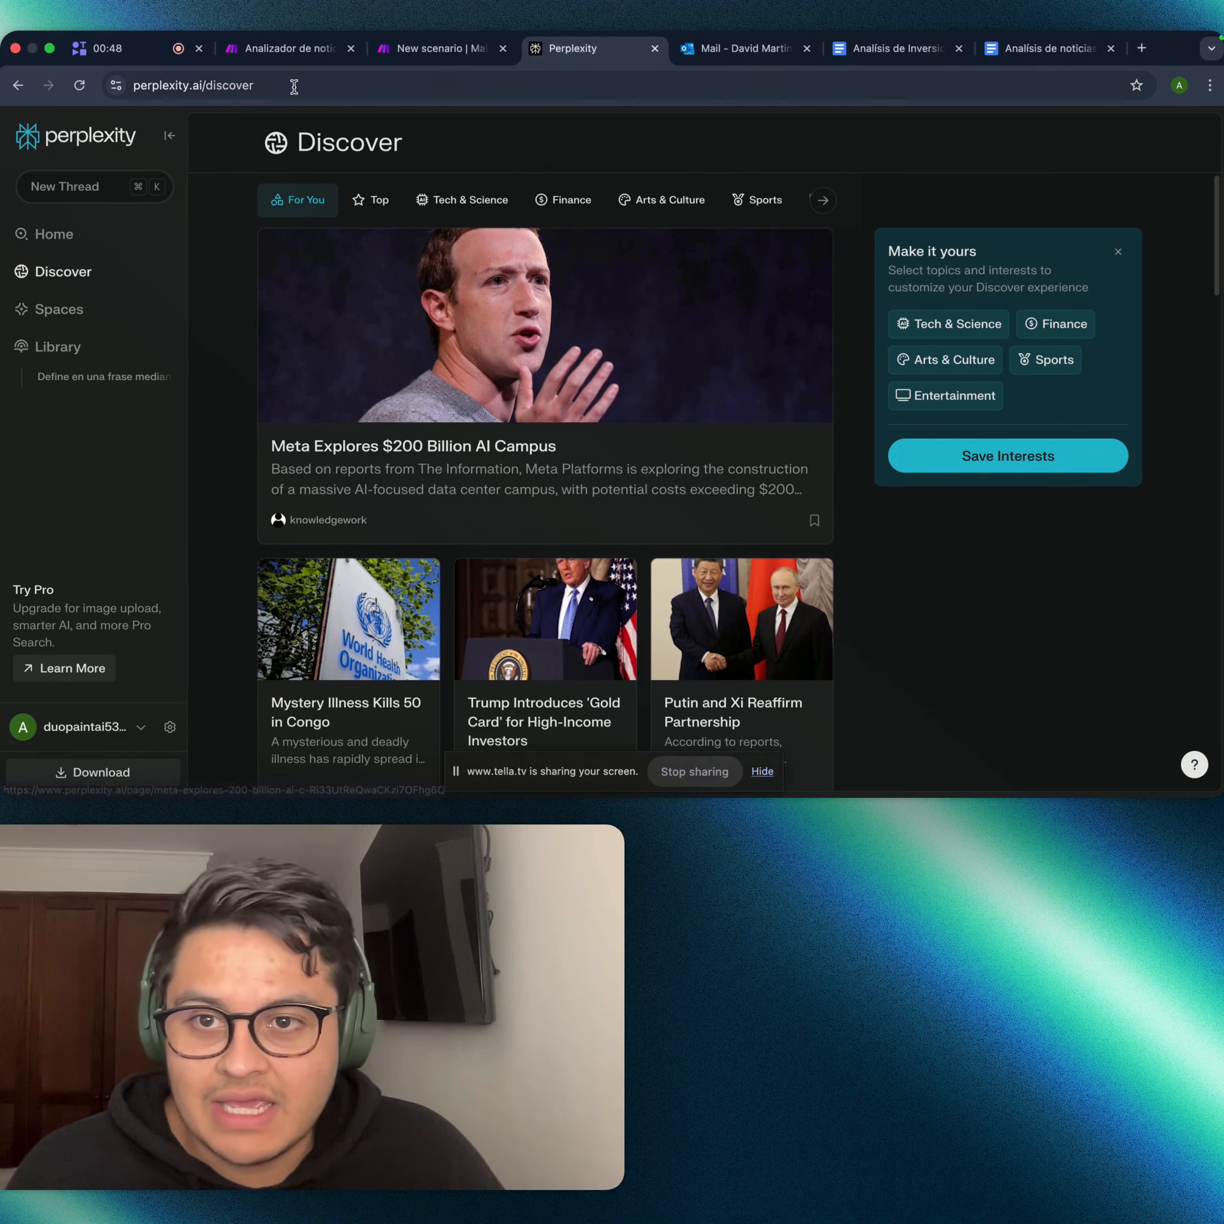
# - Go back to the 'Analizador de noticias' scenario tab in Make
pyautogui.click(286, 49)
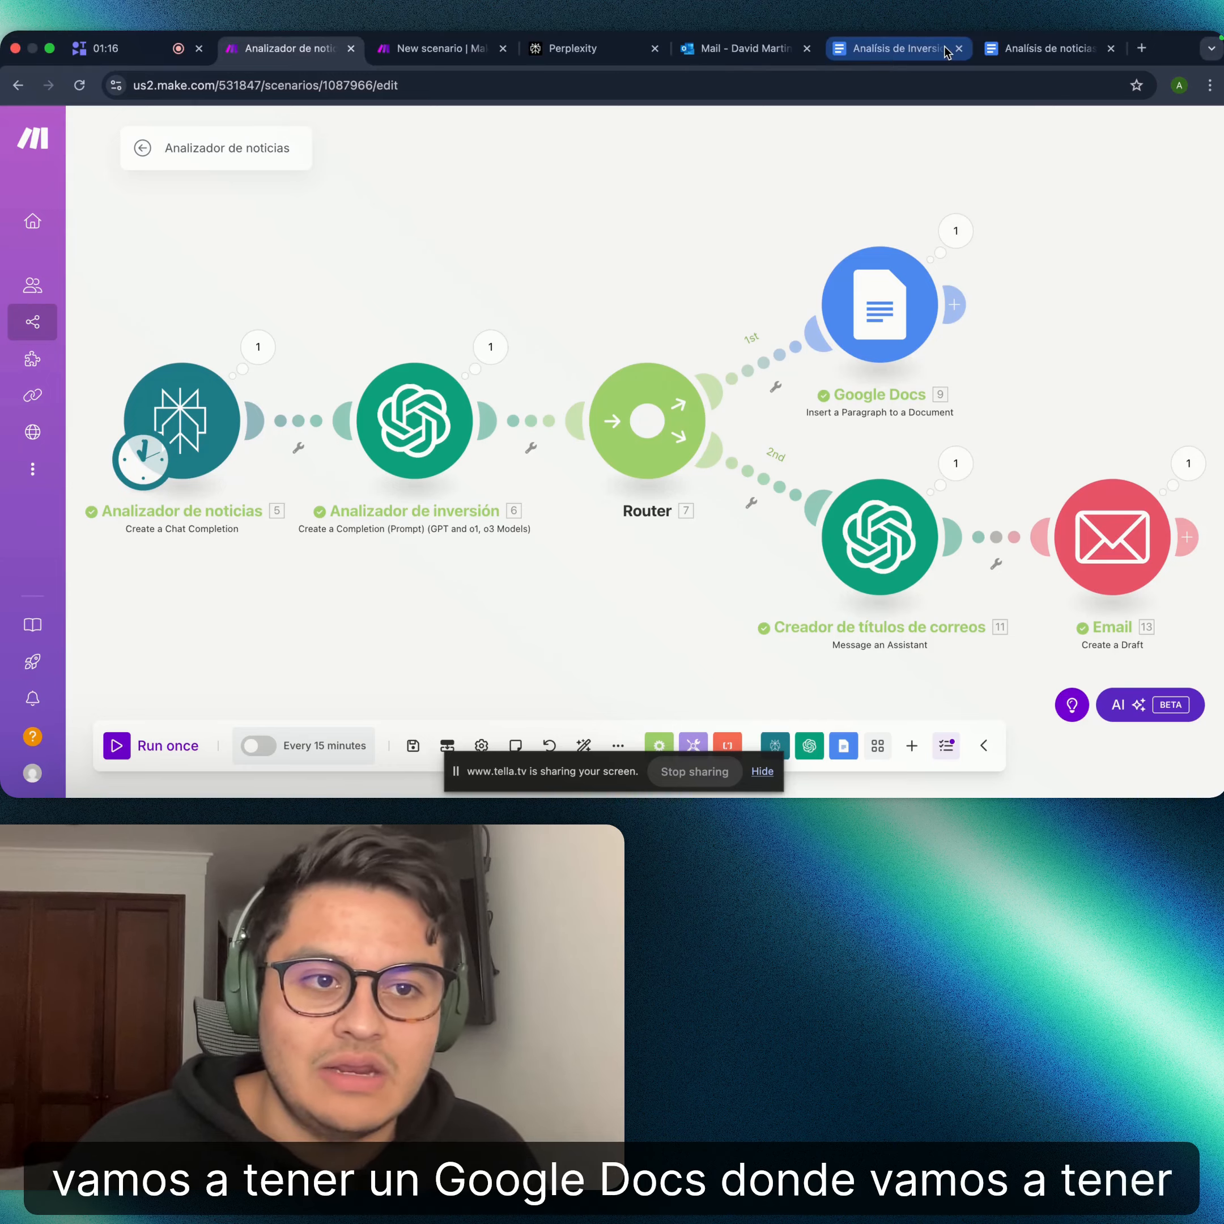
pyautogui.click(899, 48)
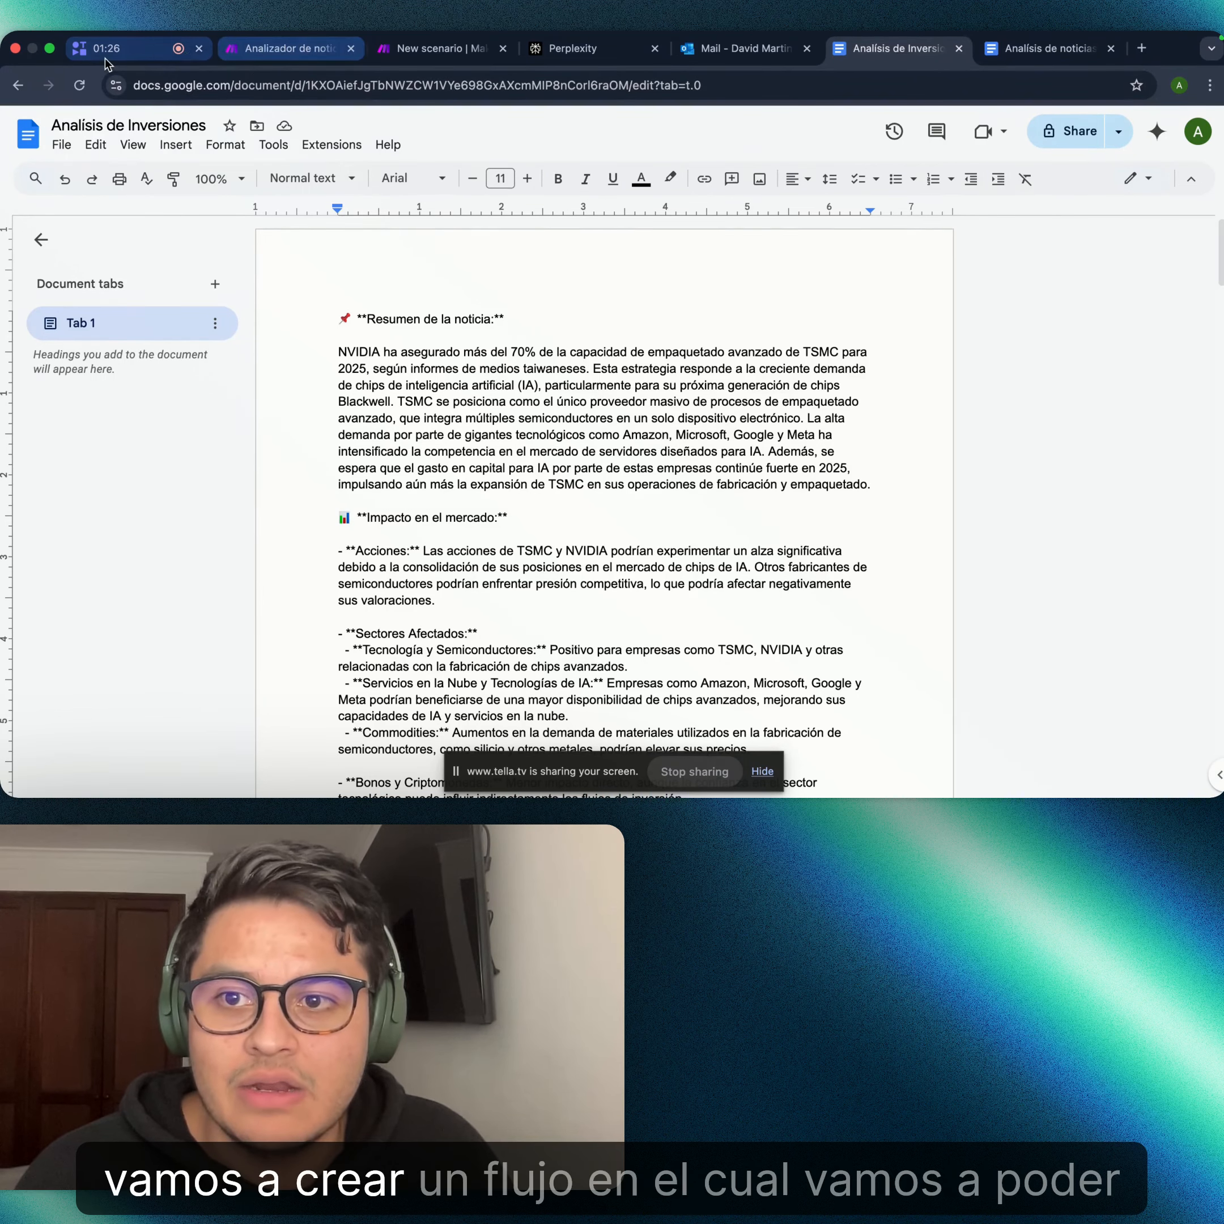
pyautogui.click(293, 48)
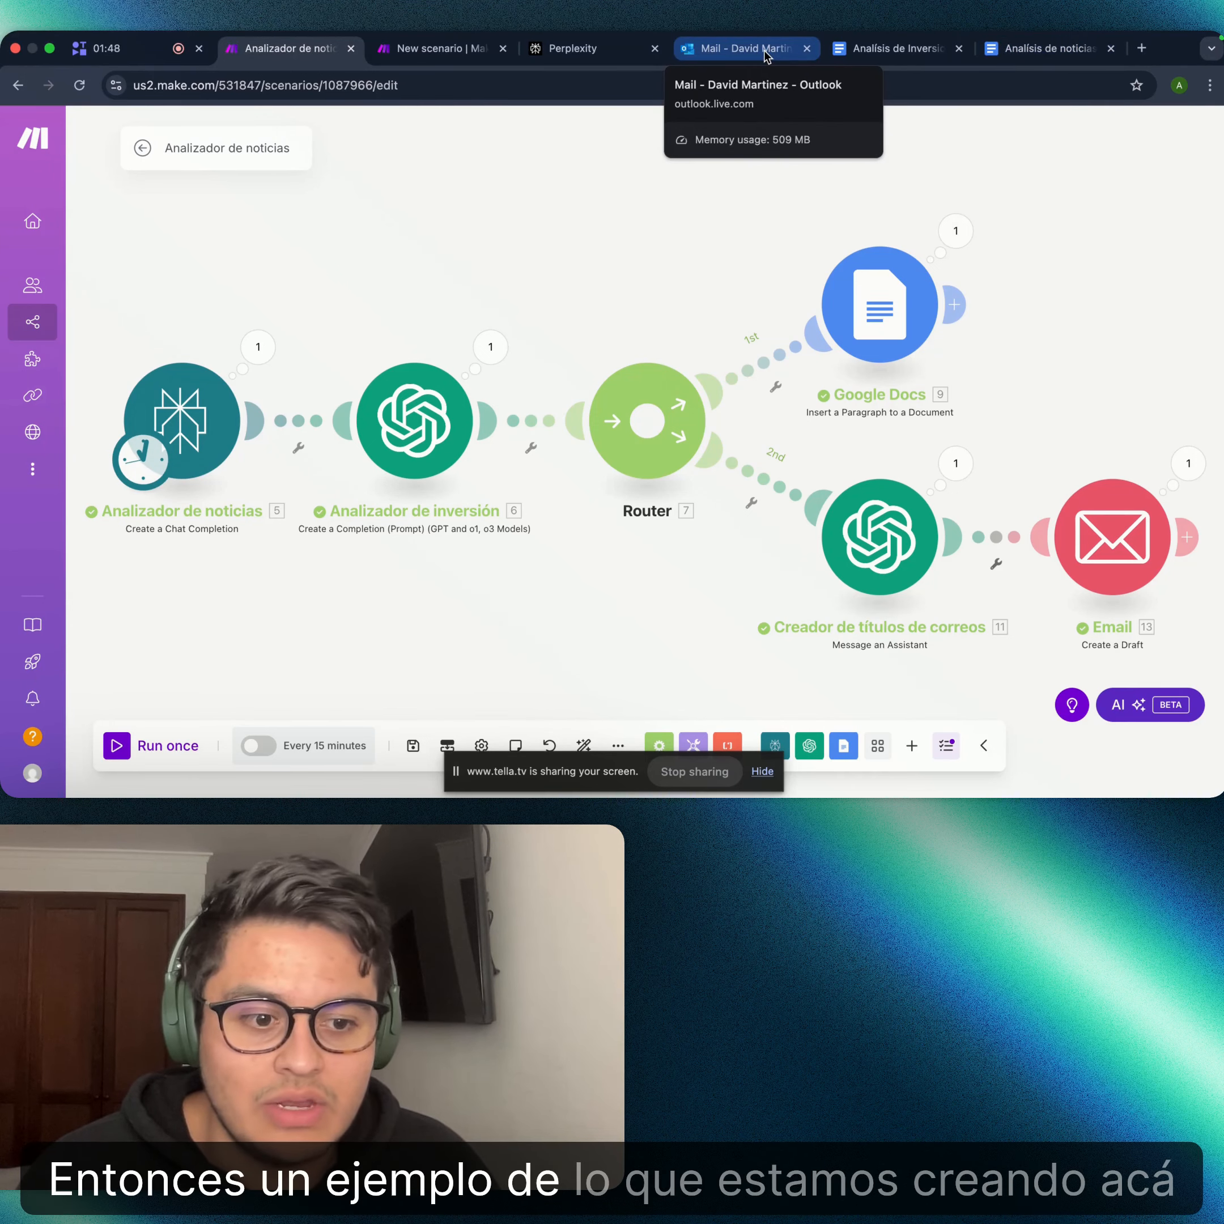
pyautogui.click(766, 56)
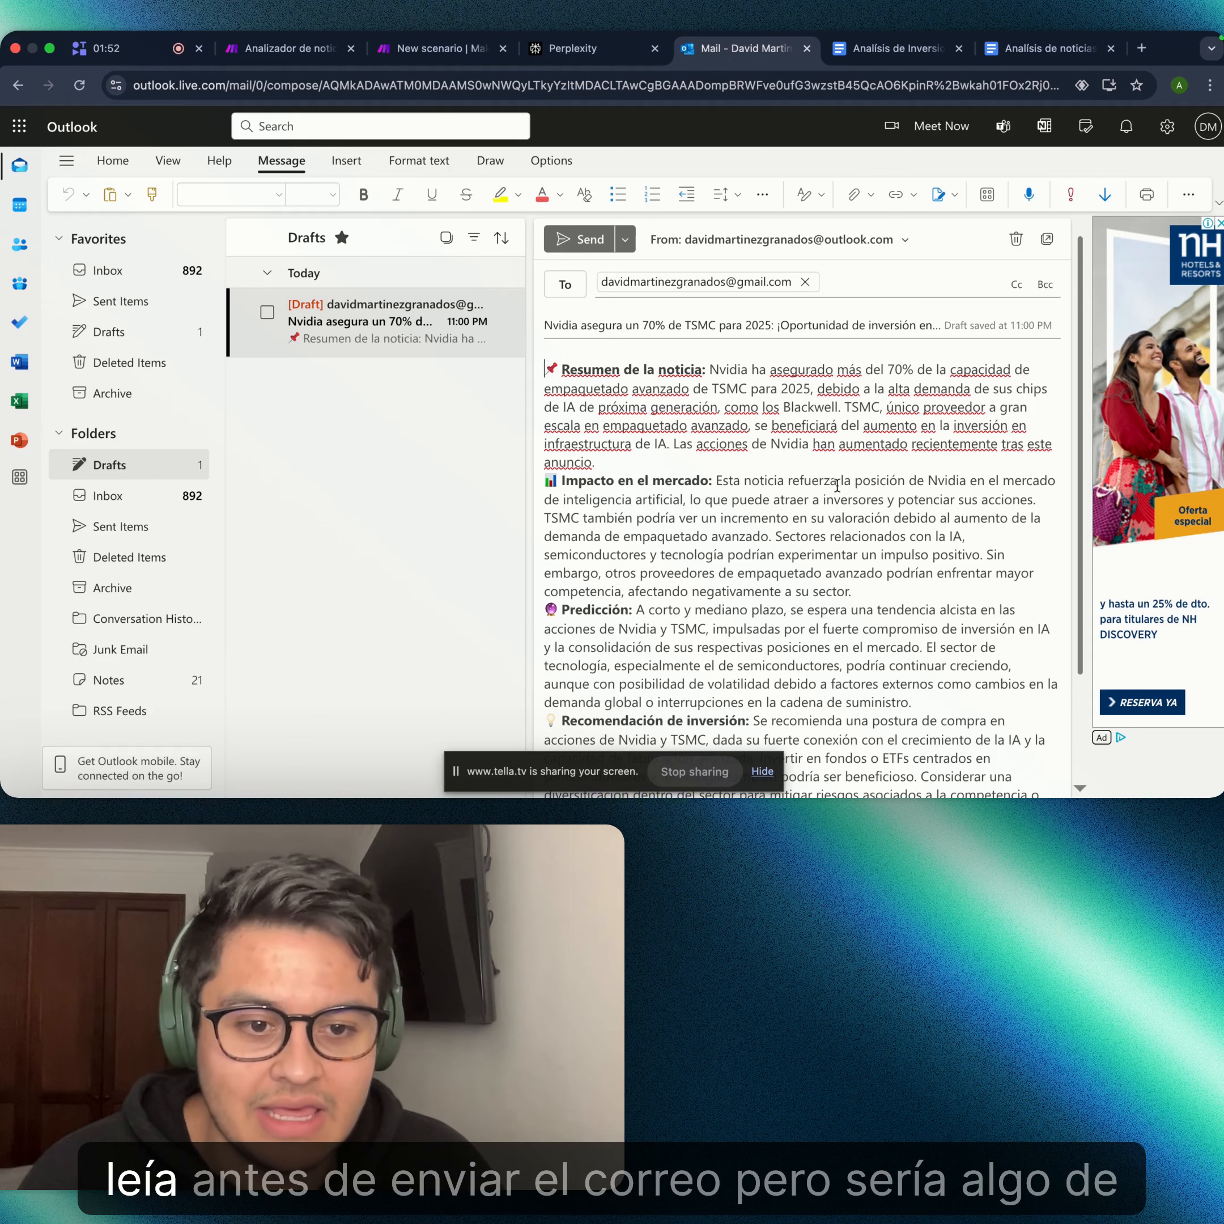
pyautogui.scroll(-4, 837, 487)
pyautogui.scroll(4, 837, 487)
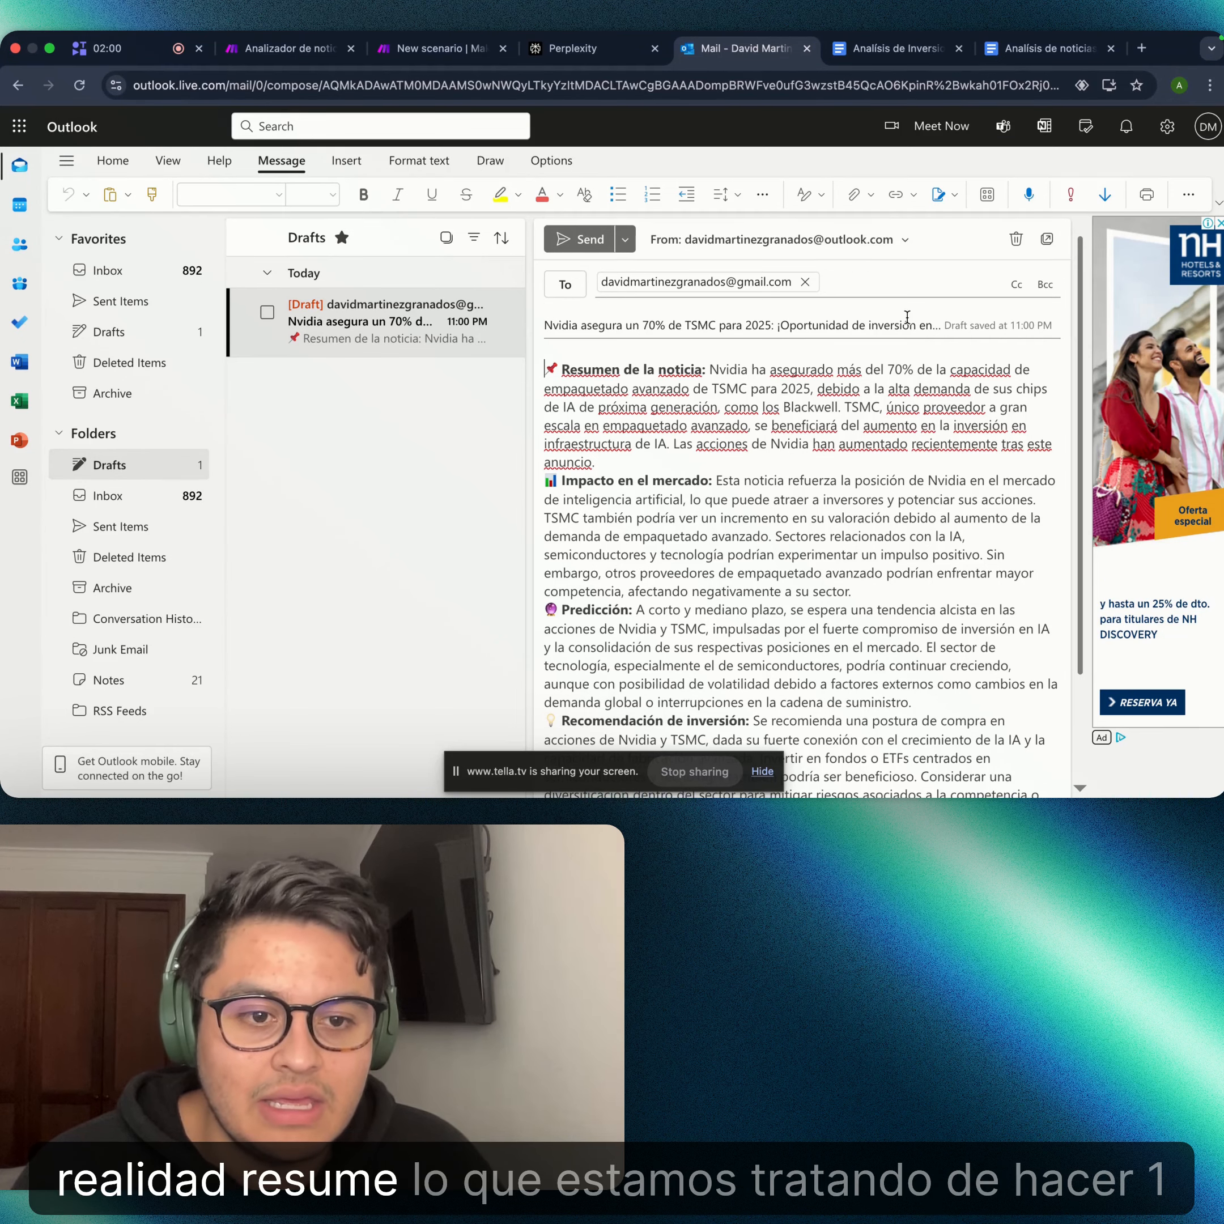
pyautogui.scroll(-1, 745, 325)
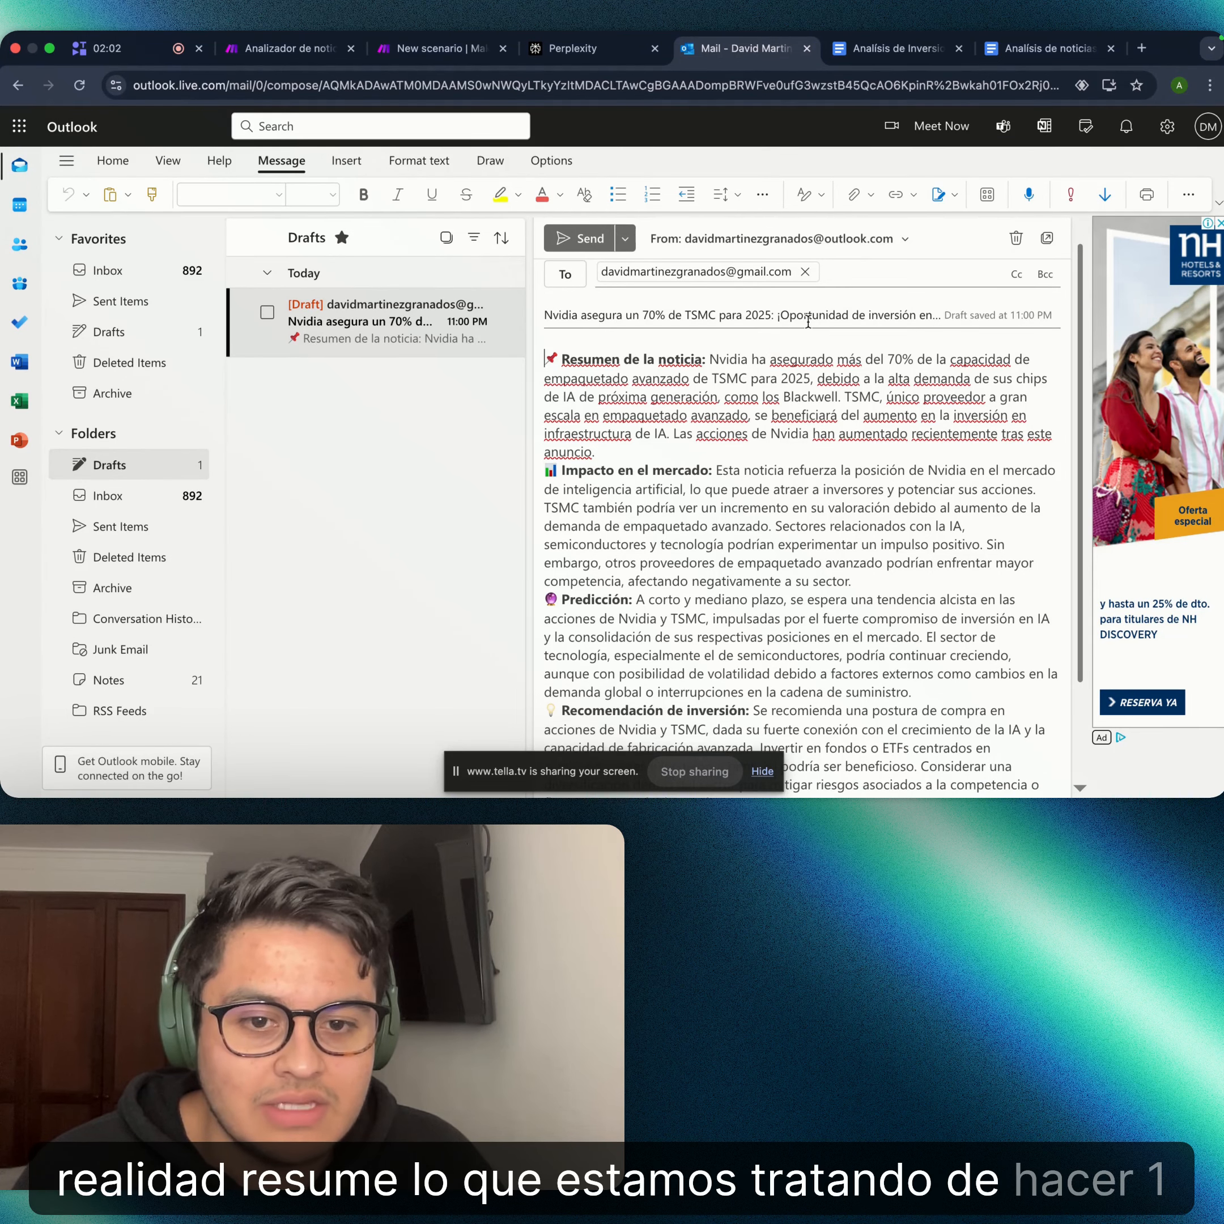
pyautogui.scroll(-3, 808, 322)
pyautogui.scroll(-2, 765, 354)
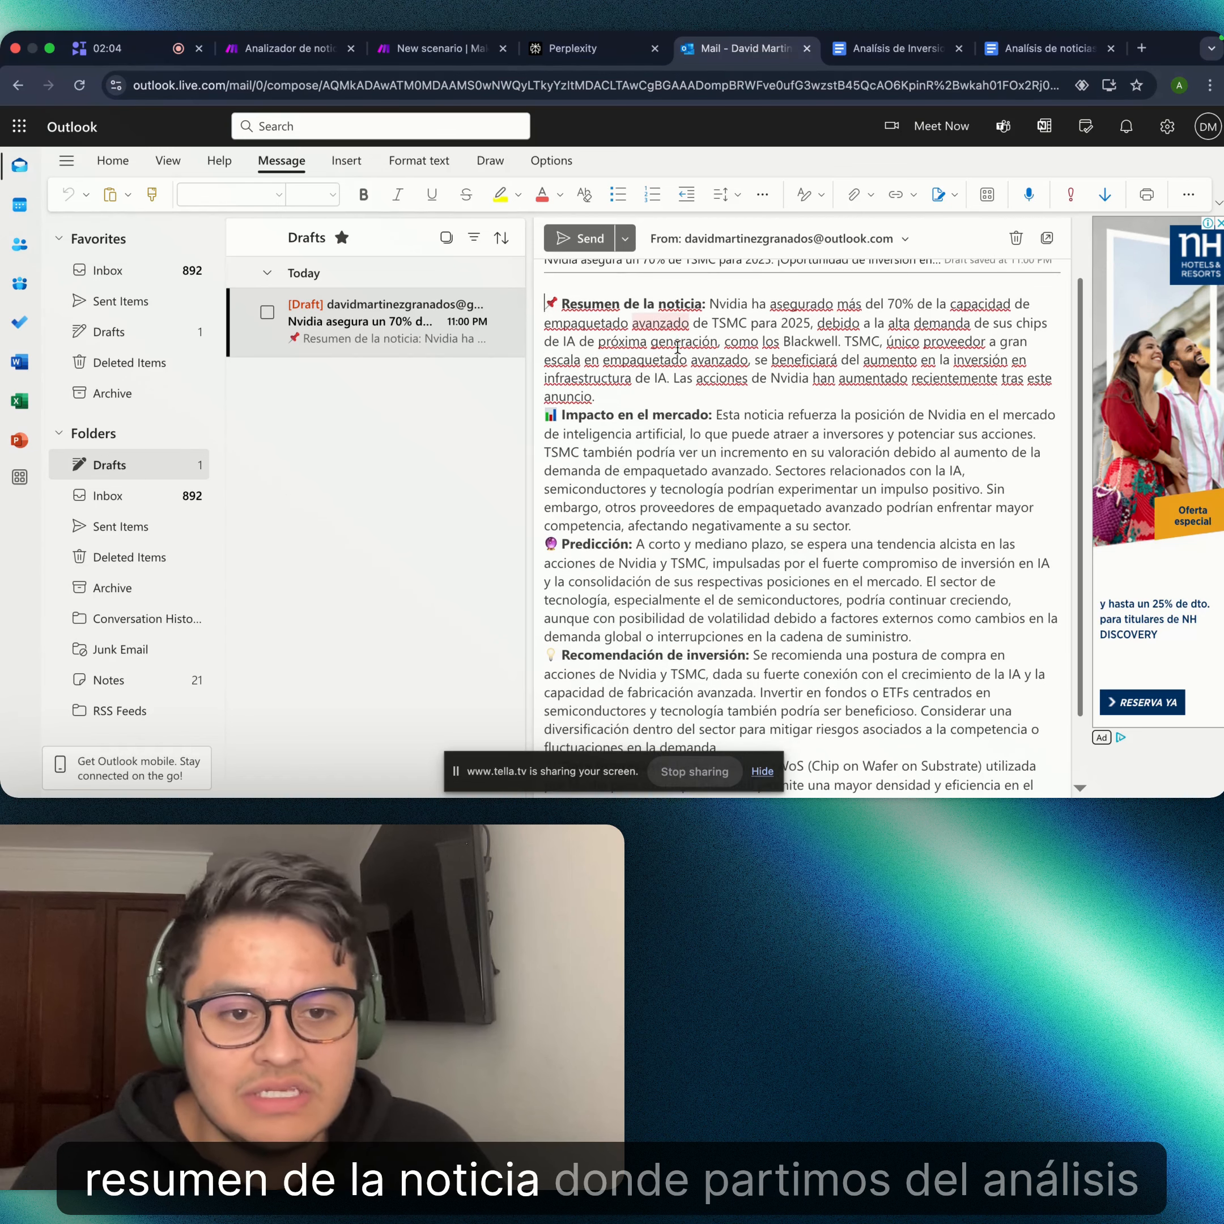
pyautogui.scroll(5, 831, 354)
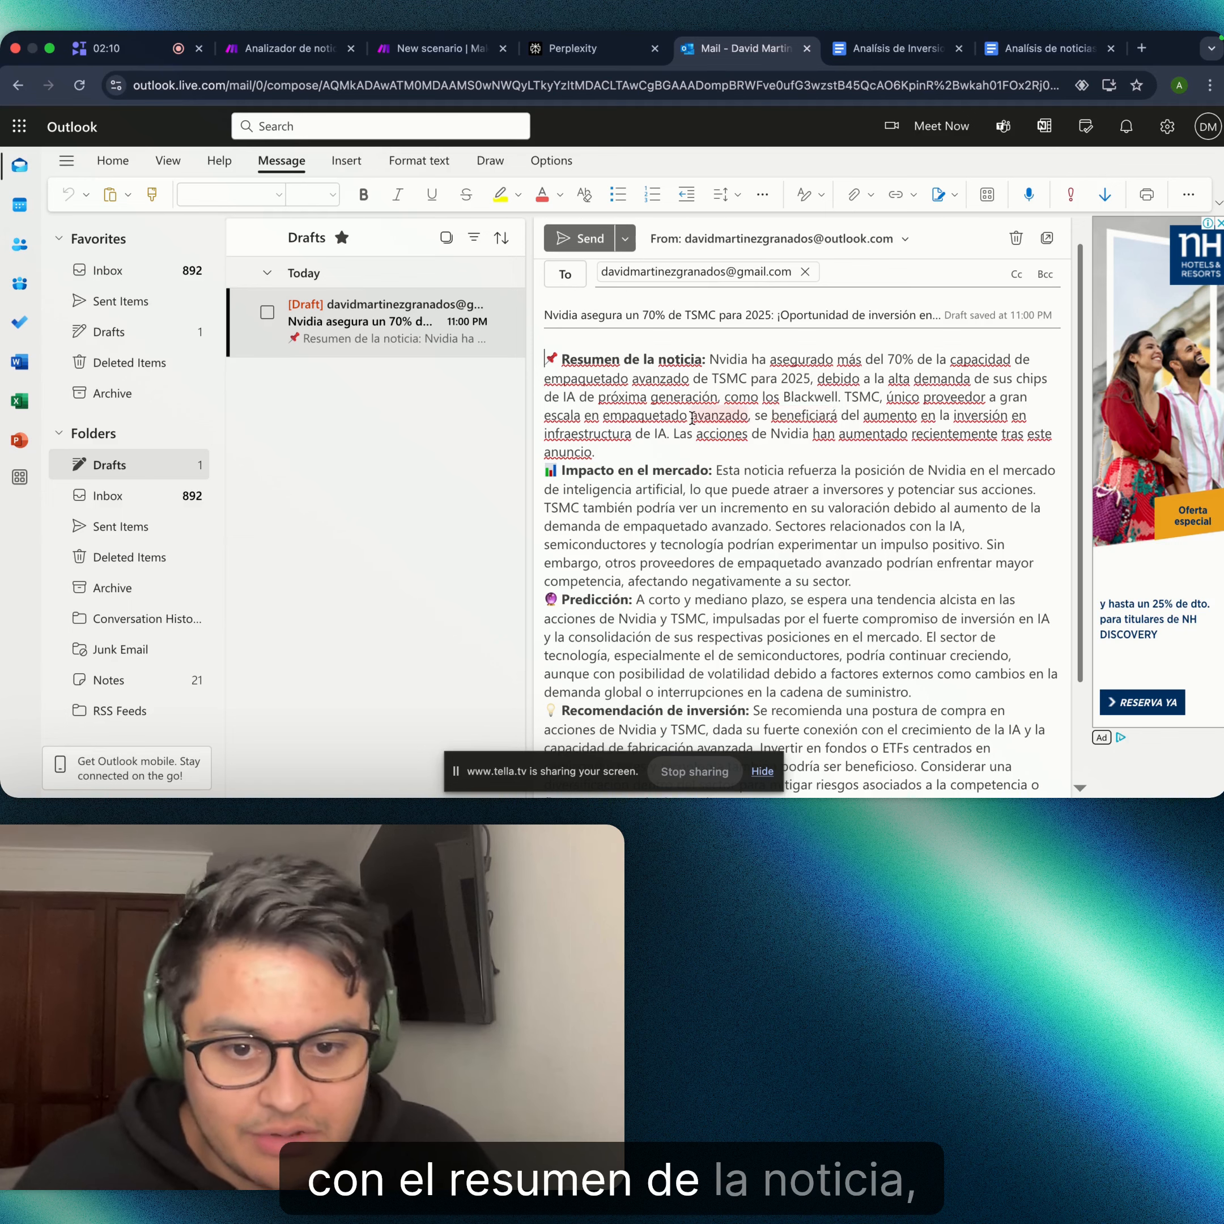
pyautogui.scroll(-2, 669, 430)
pyautogui.scroll(-5, 669, 430)
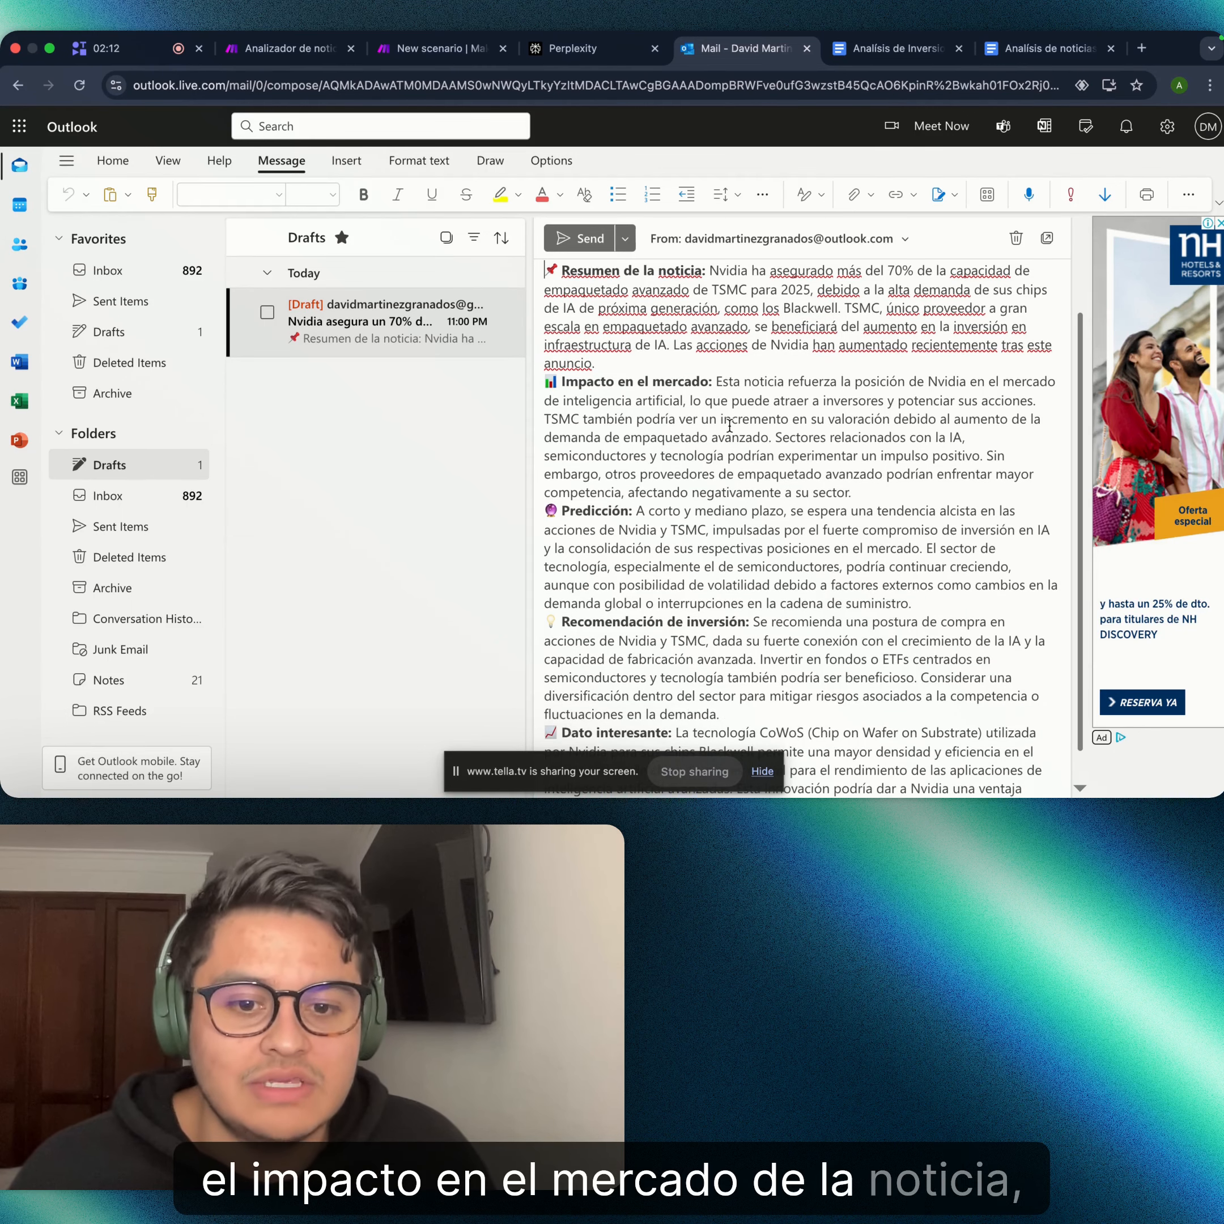
pyautogui.scroll(-1, 707, 467)
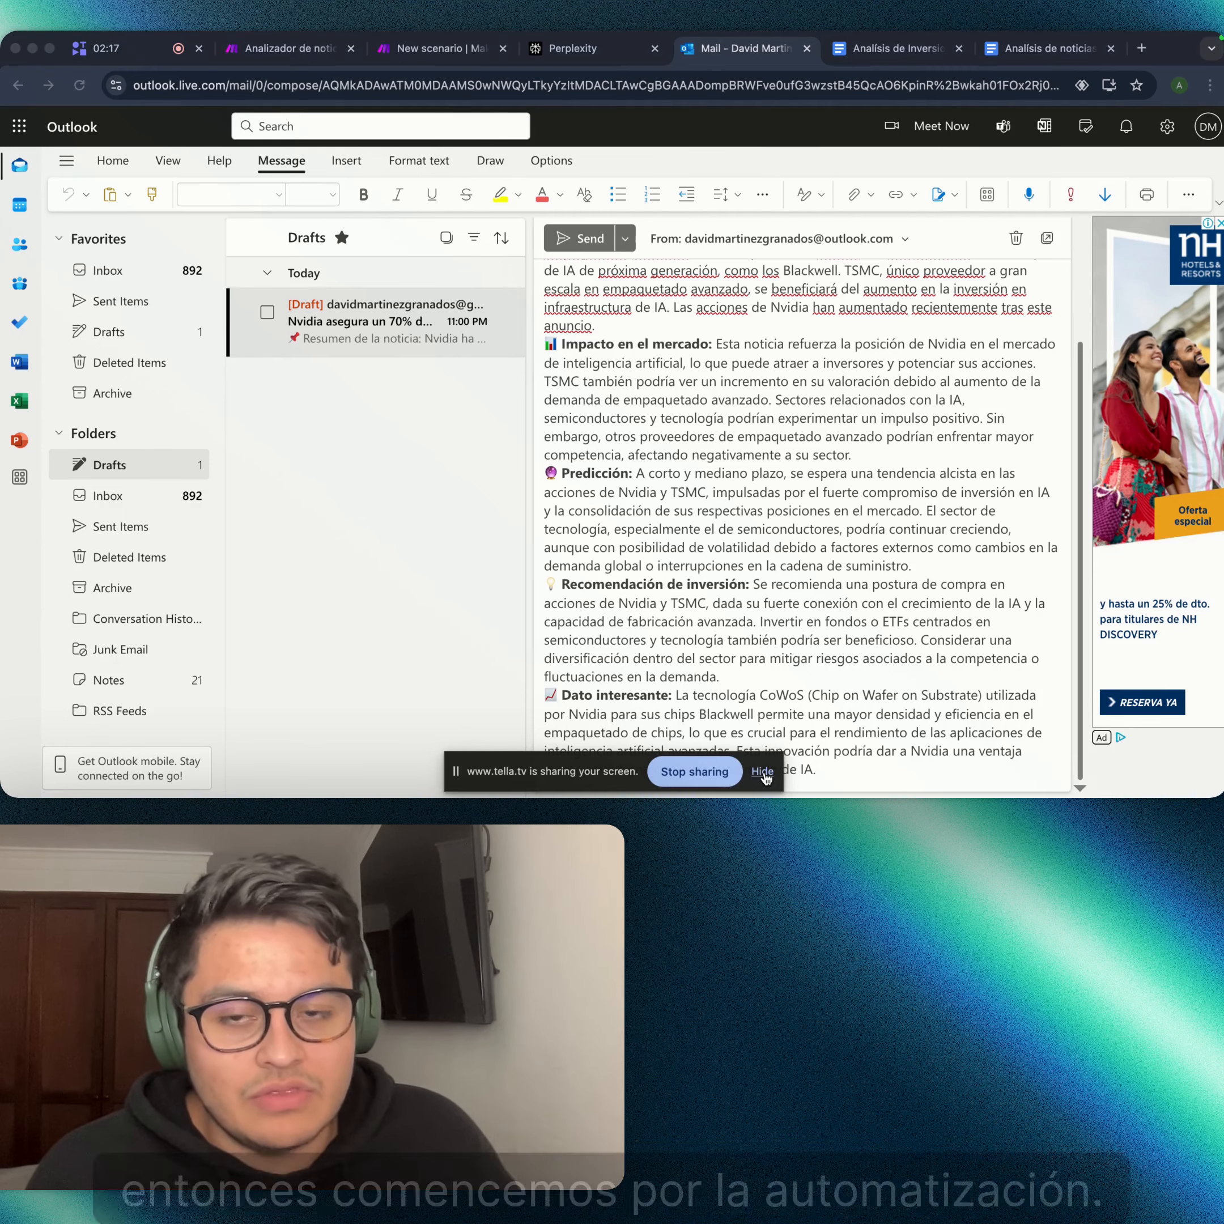
pyautogui.click(764, 772)
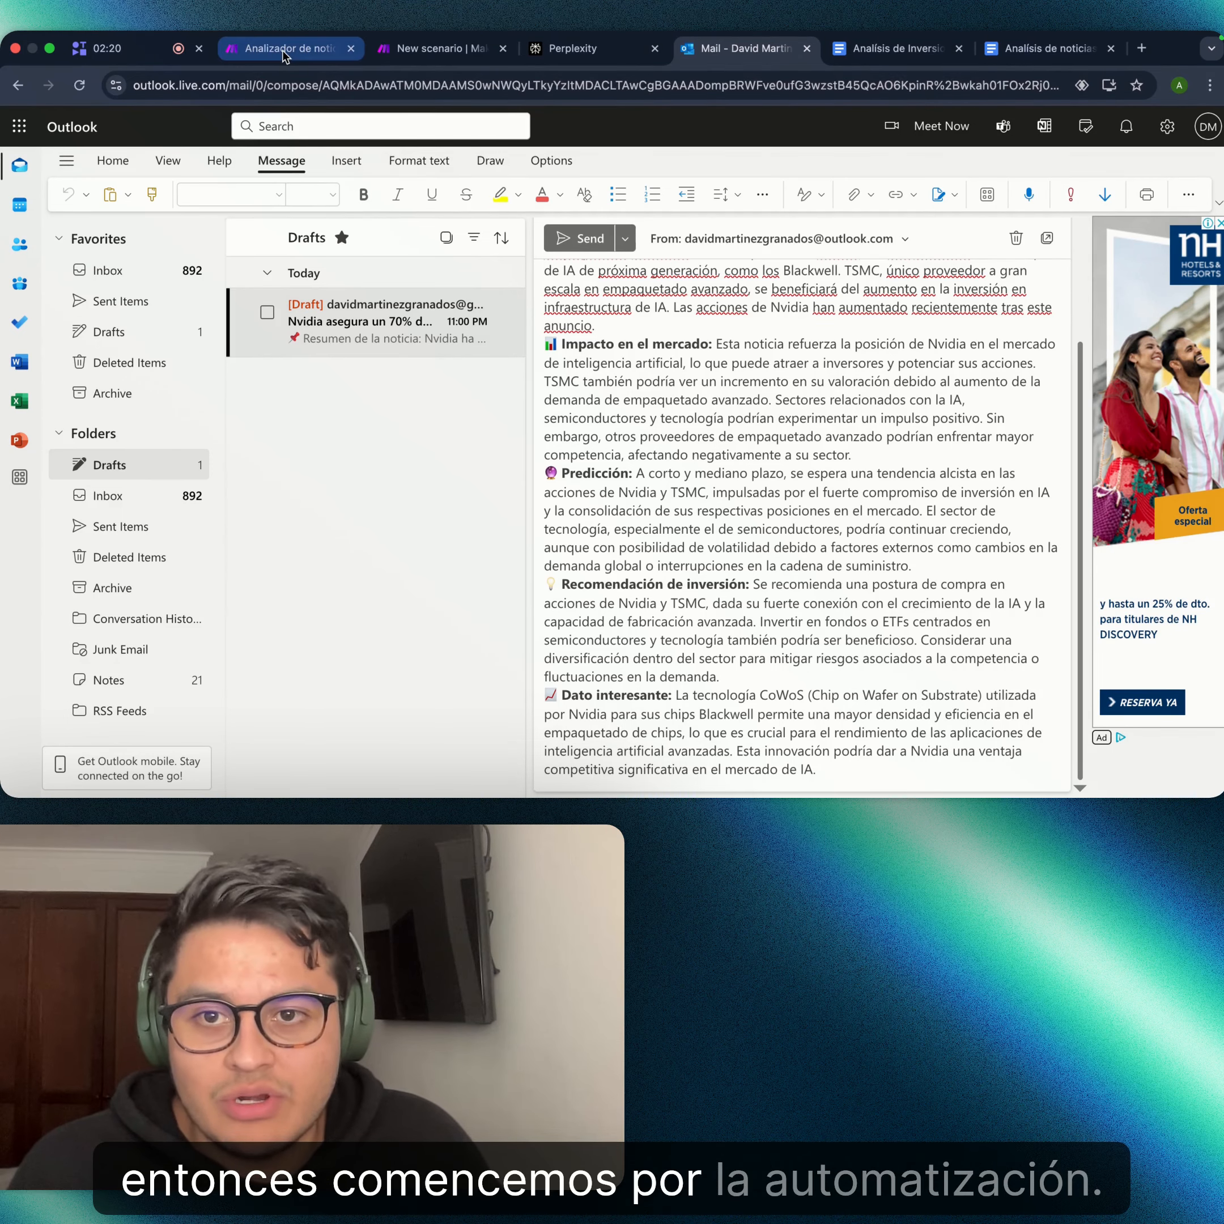
pyautogui.click(290, 48)
# - Add a Perplexity AI 'Create a Chat Completion' module to the empty scenario, searching 'perp'
pyautogui.click(444, 51)
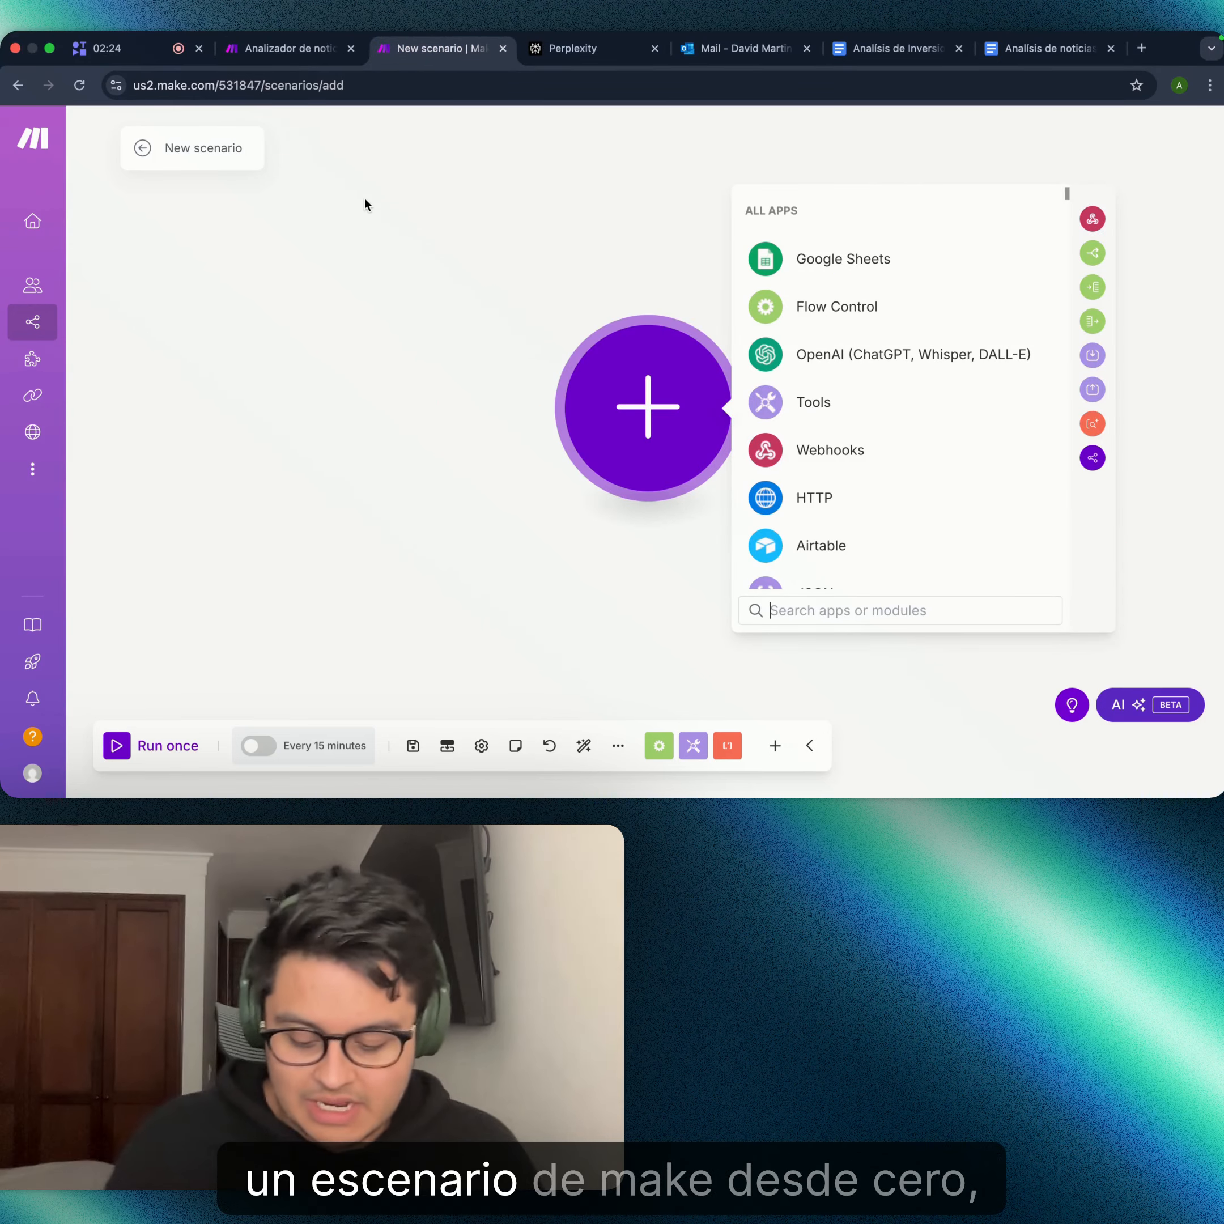
pyautogui.moveTo(449, 188); pyautogui.dragTo(328, 201)
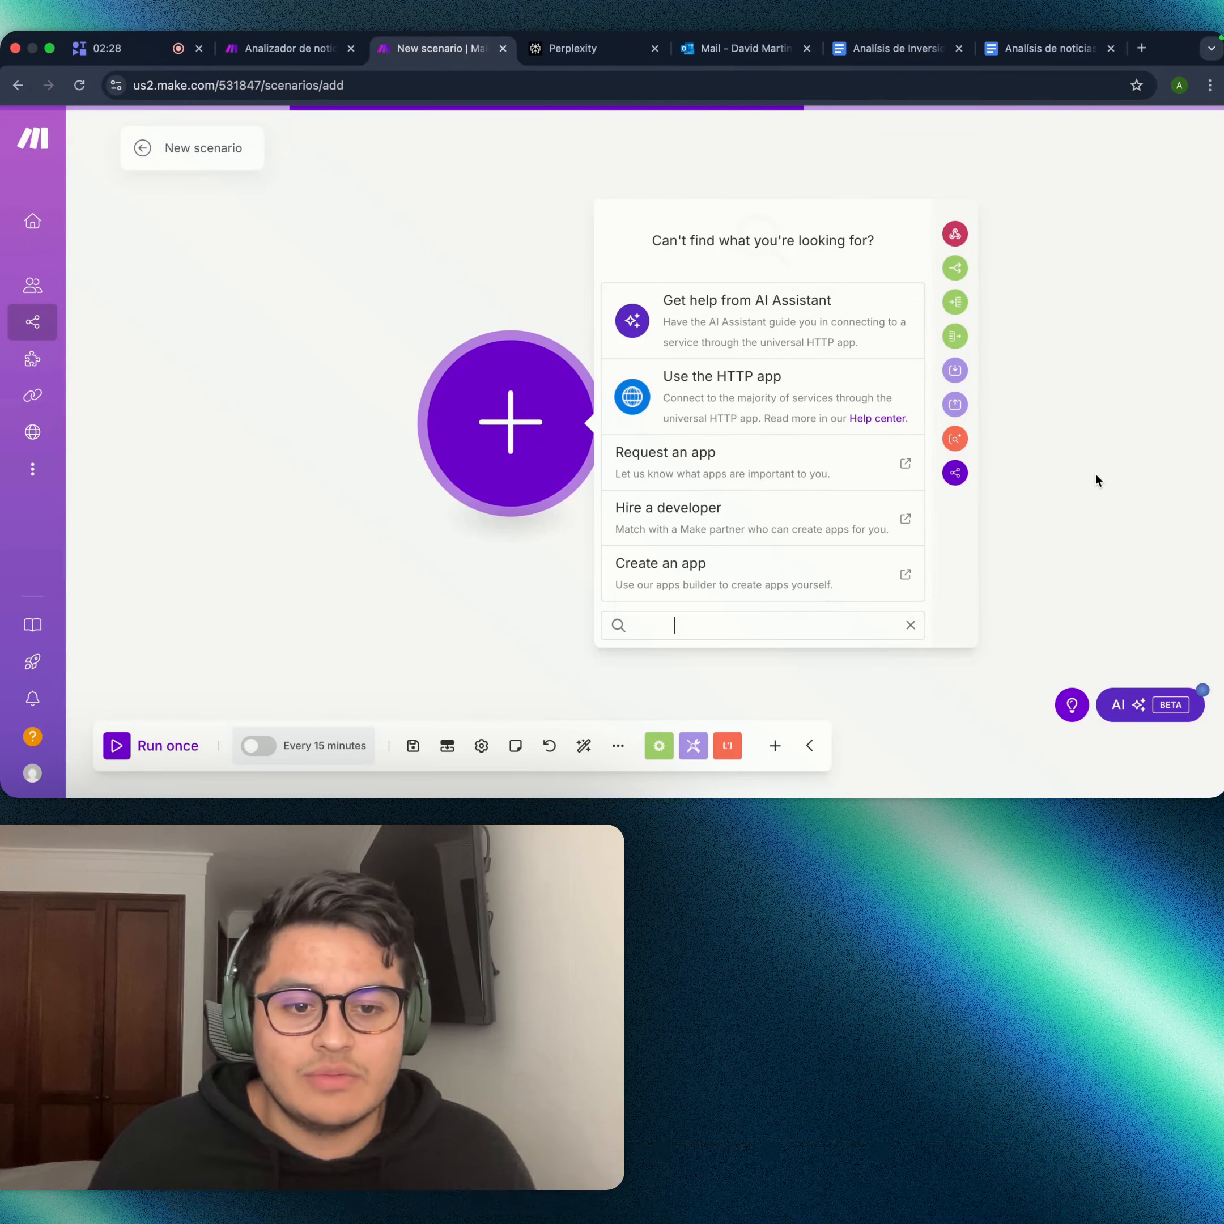
pyautogui.click(1096, 479)
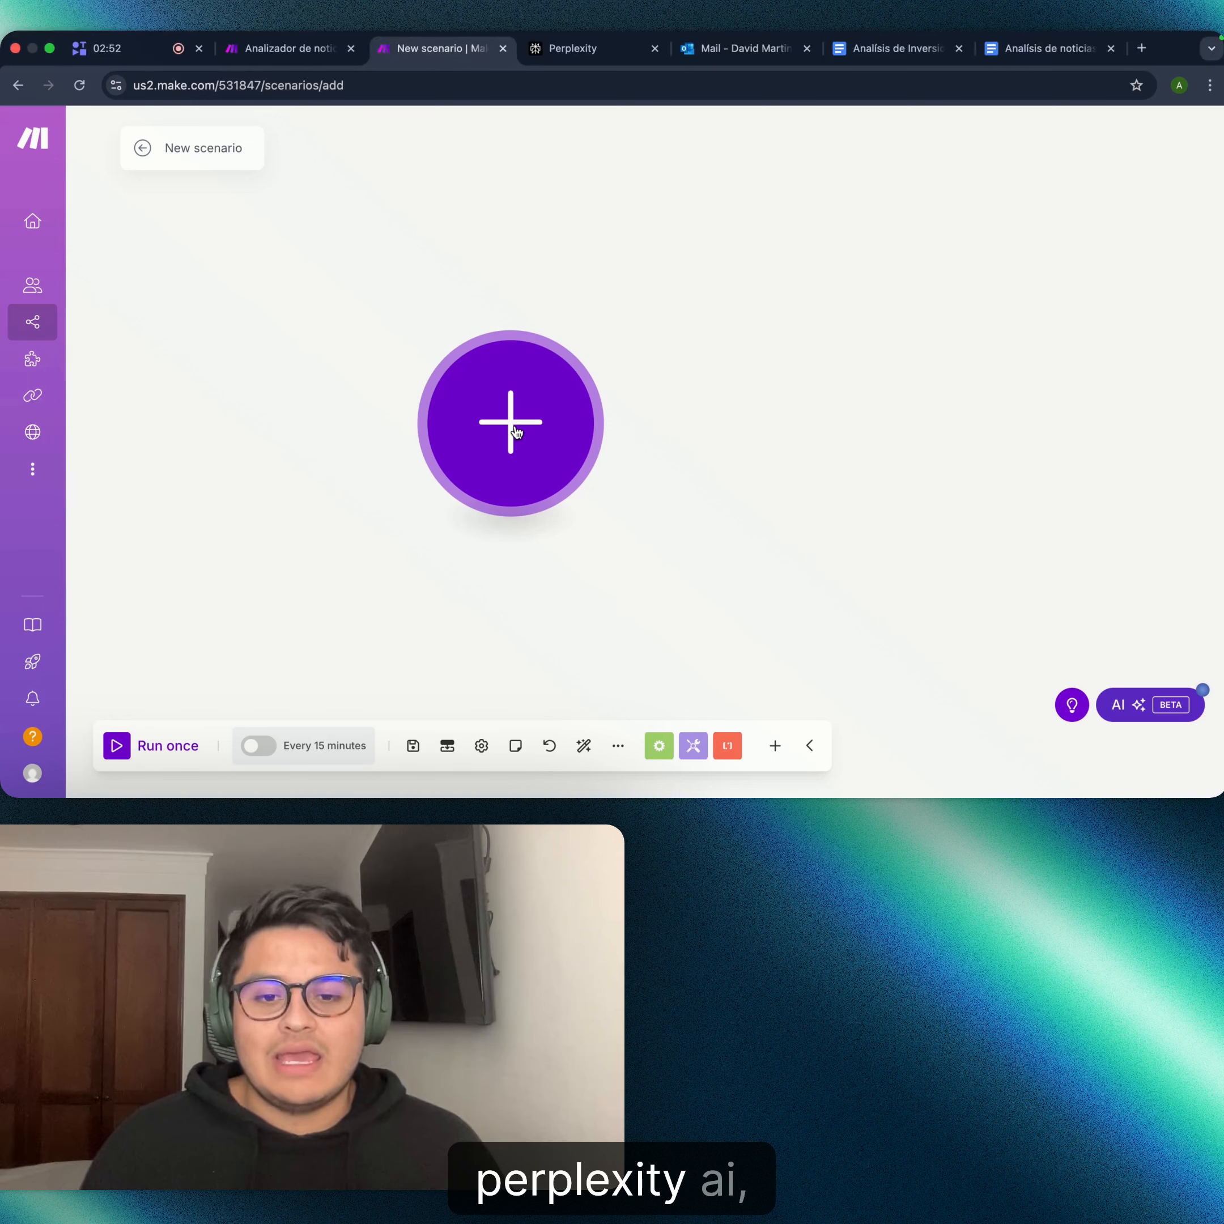
pyautogui.click(511, 425)
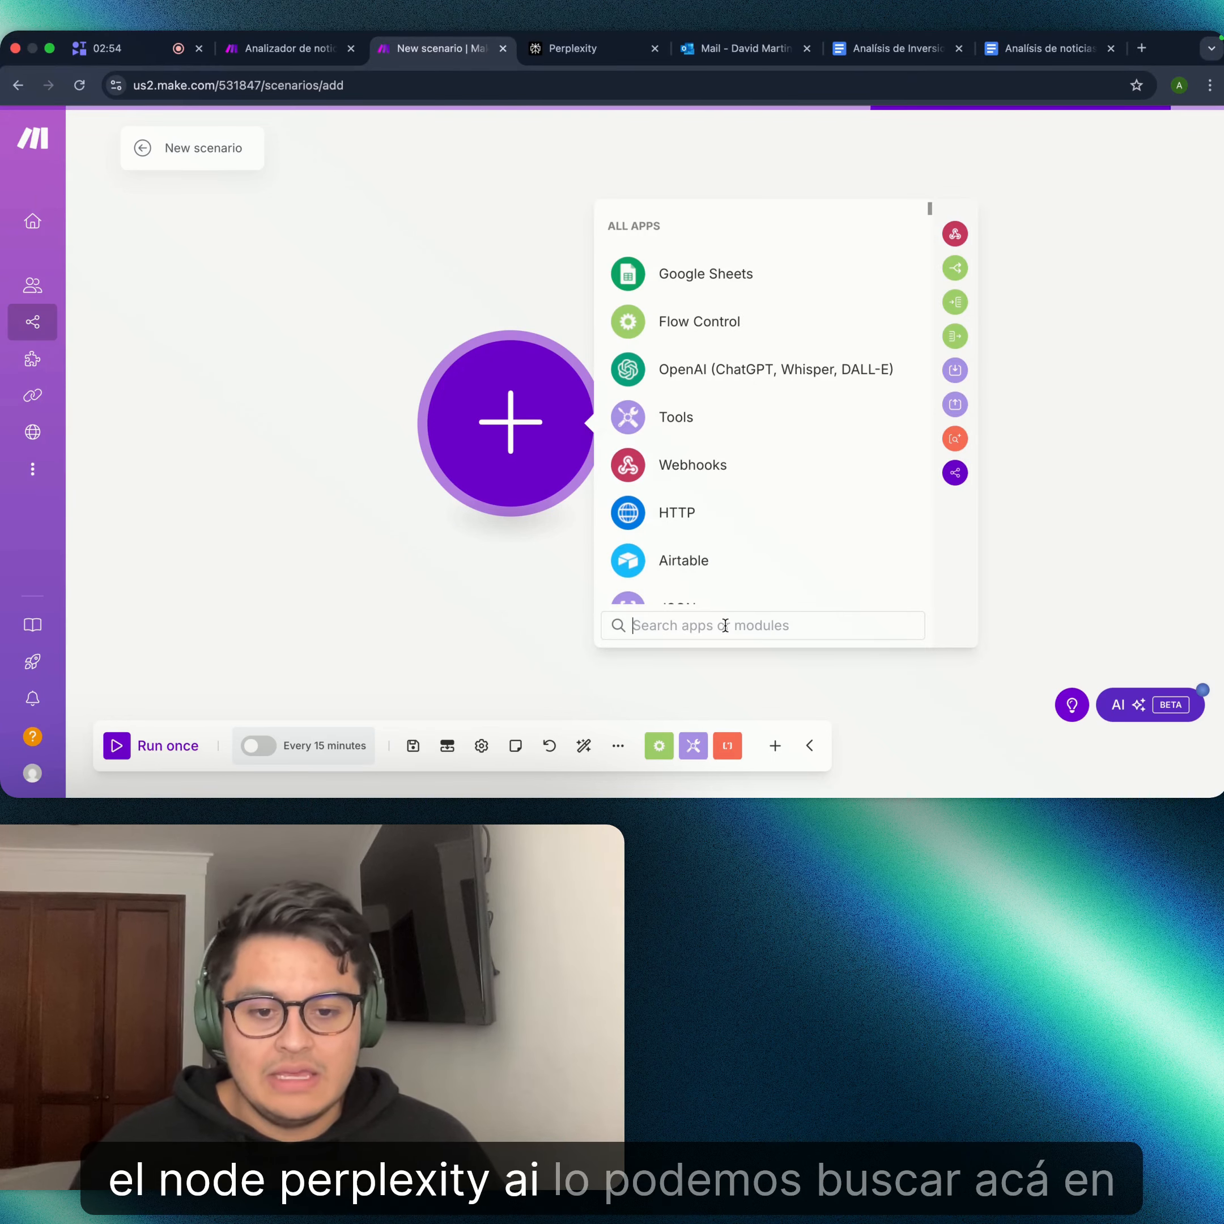
pyautogui.write('perp')
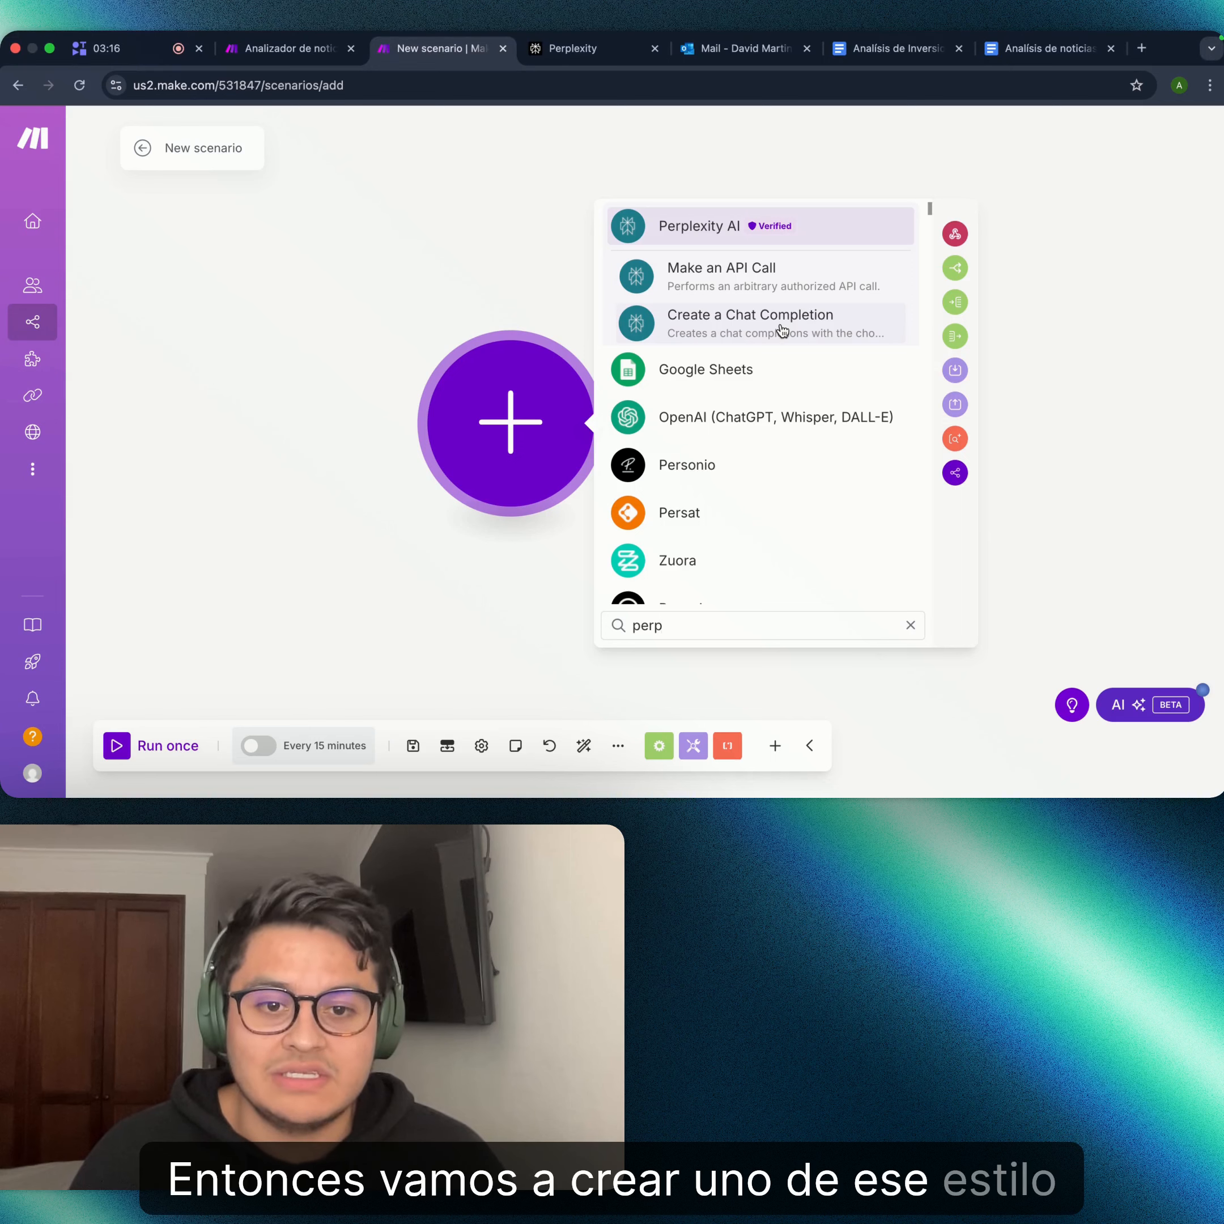
pyautogui.click(781, 329)
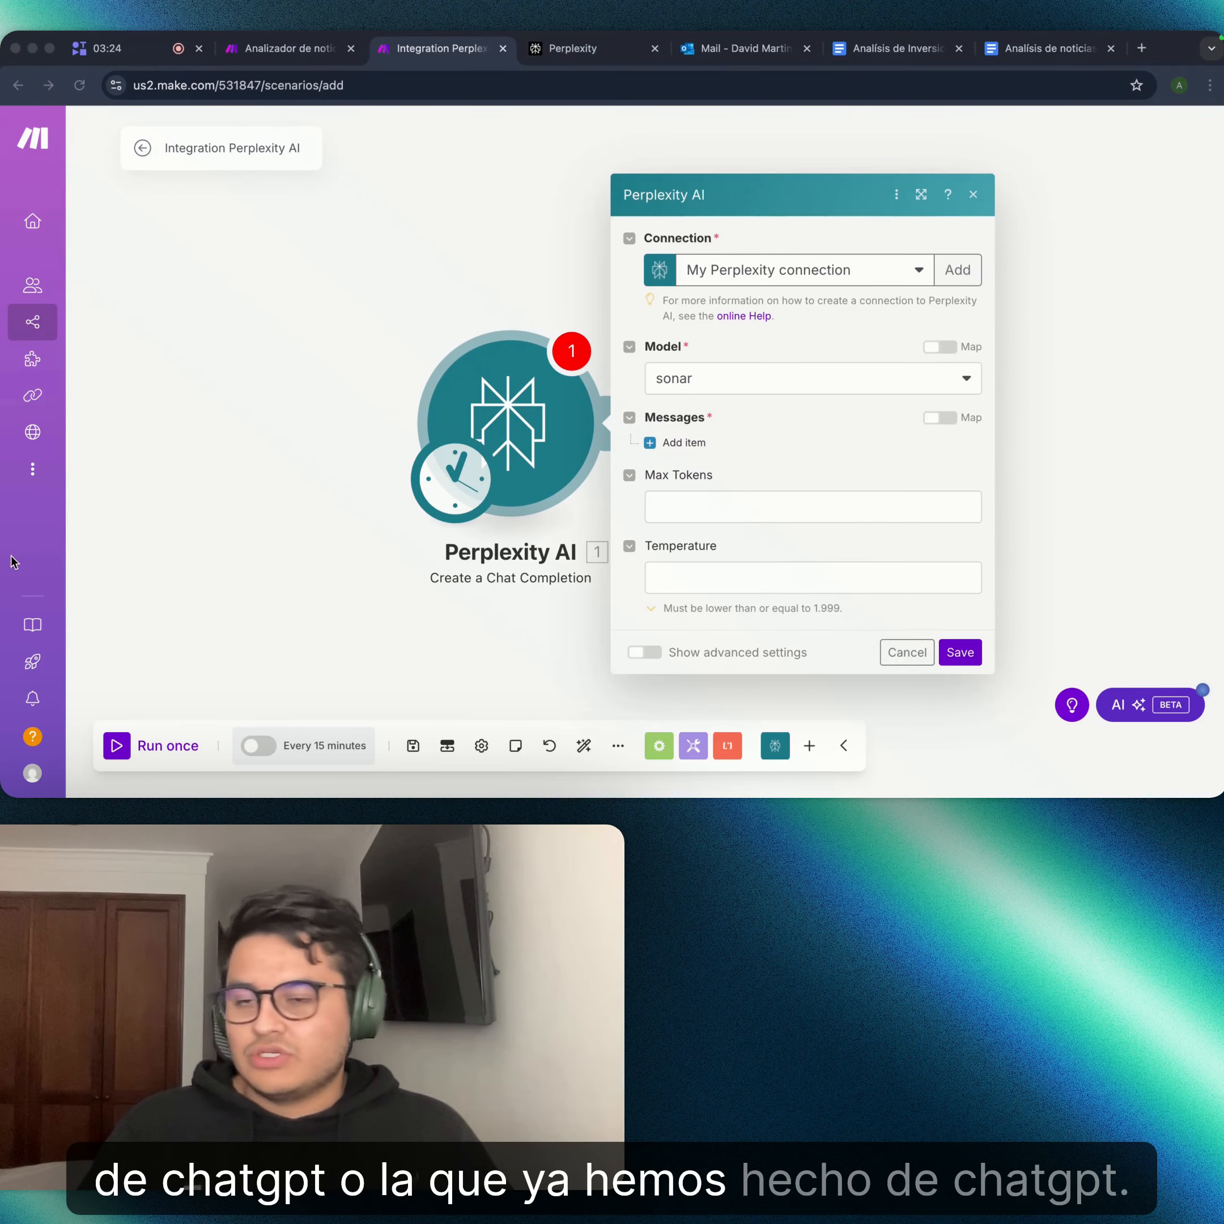
# - Keep 'sonar' as the Perplexity model and add a first message item to edit its Content
pyautogui.click(746, 387)
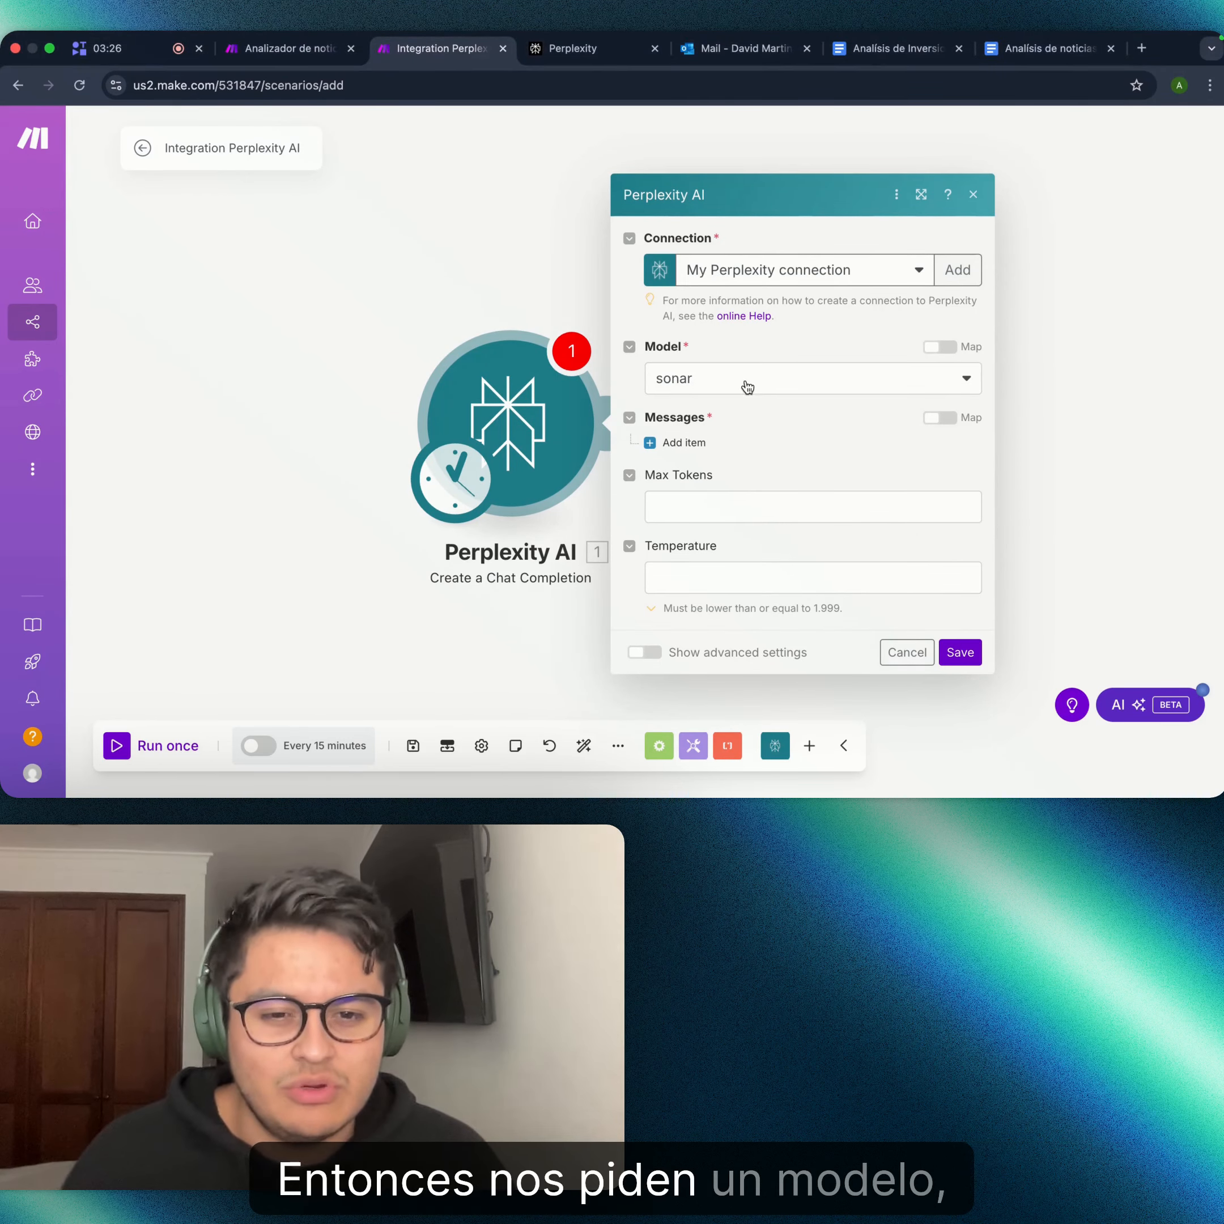
pyautogui.click(781, 379)
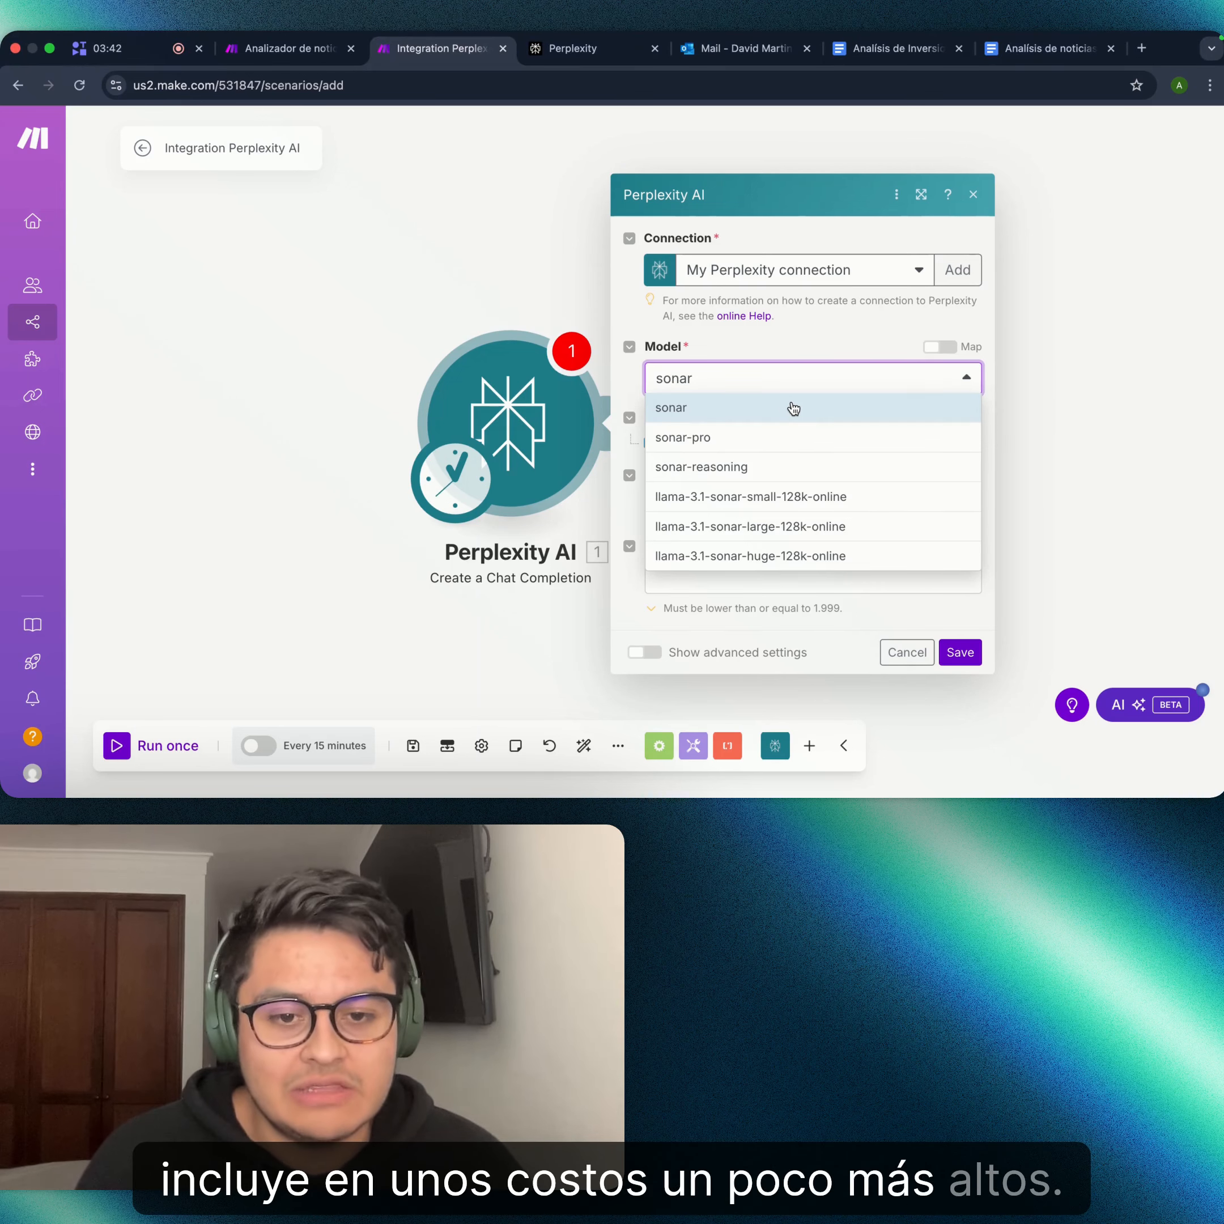
pyautogui.click(789, 407)
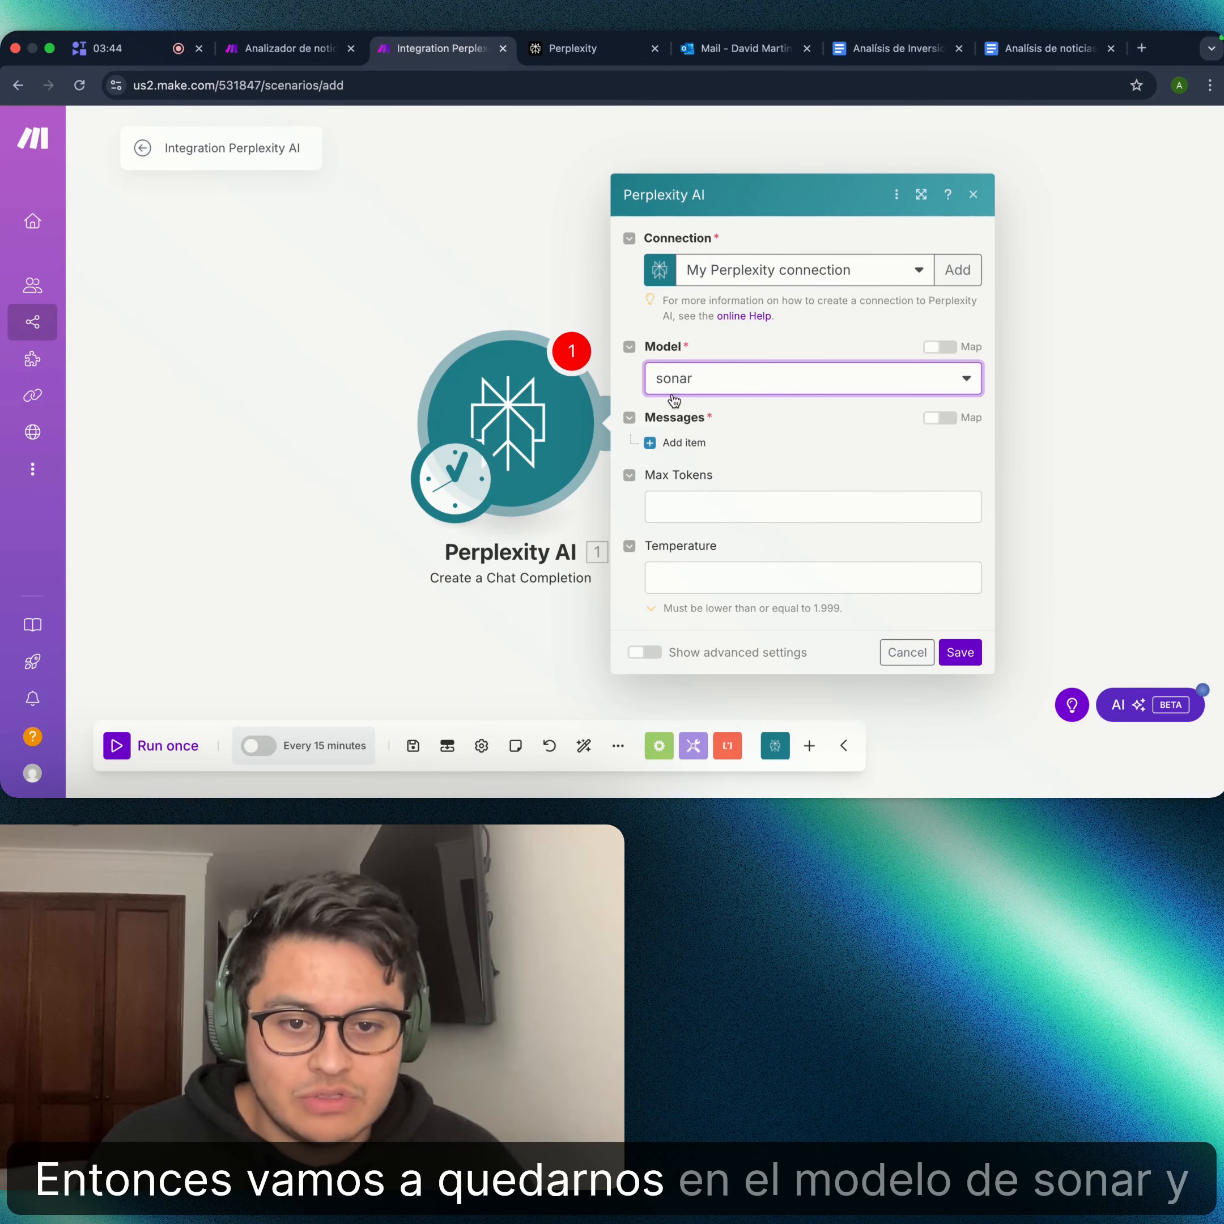
pyautogui.click(680, 442)
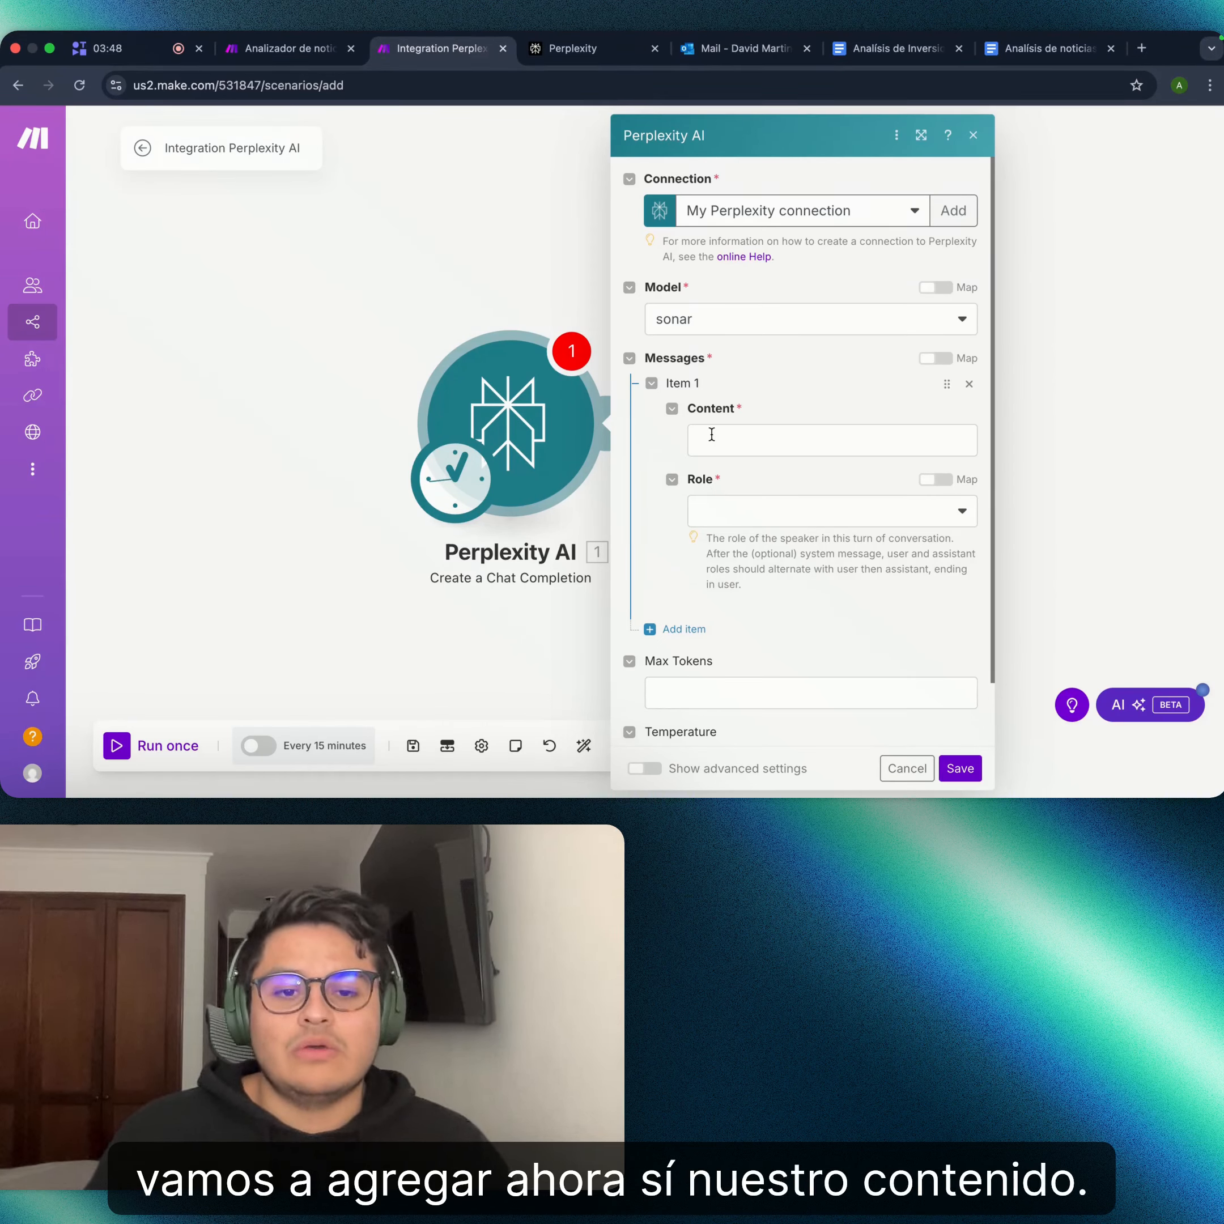
pyautogui.click(712, 435)
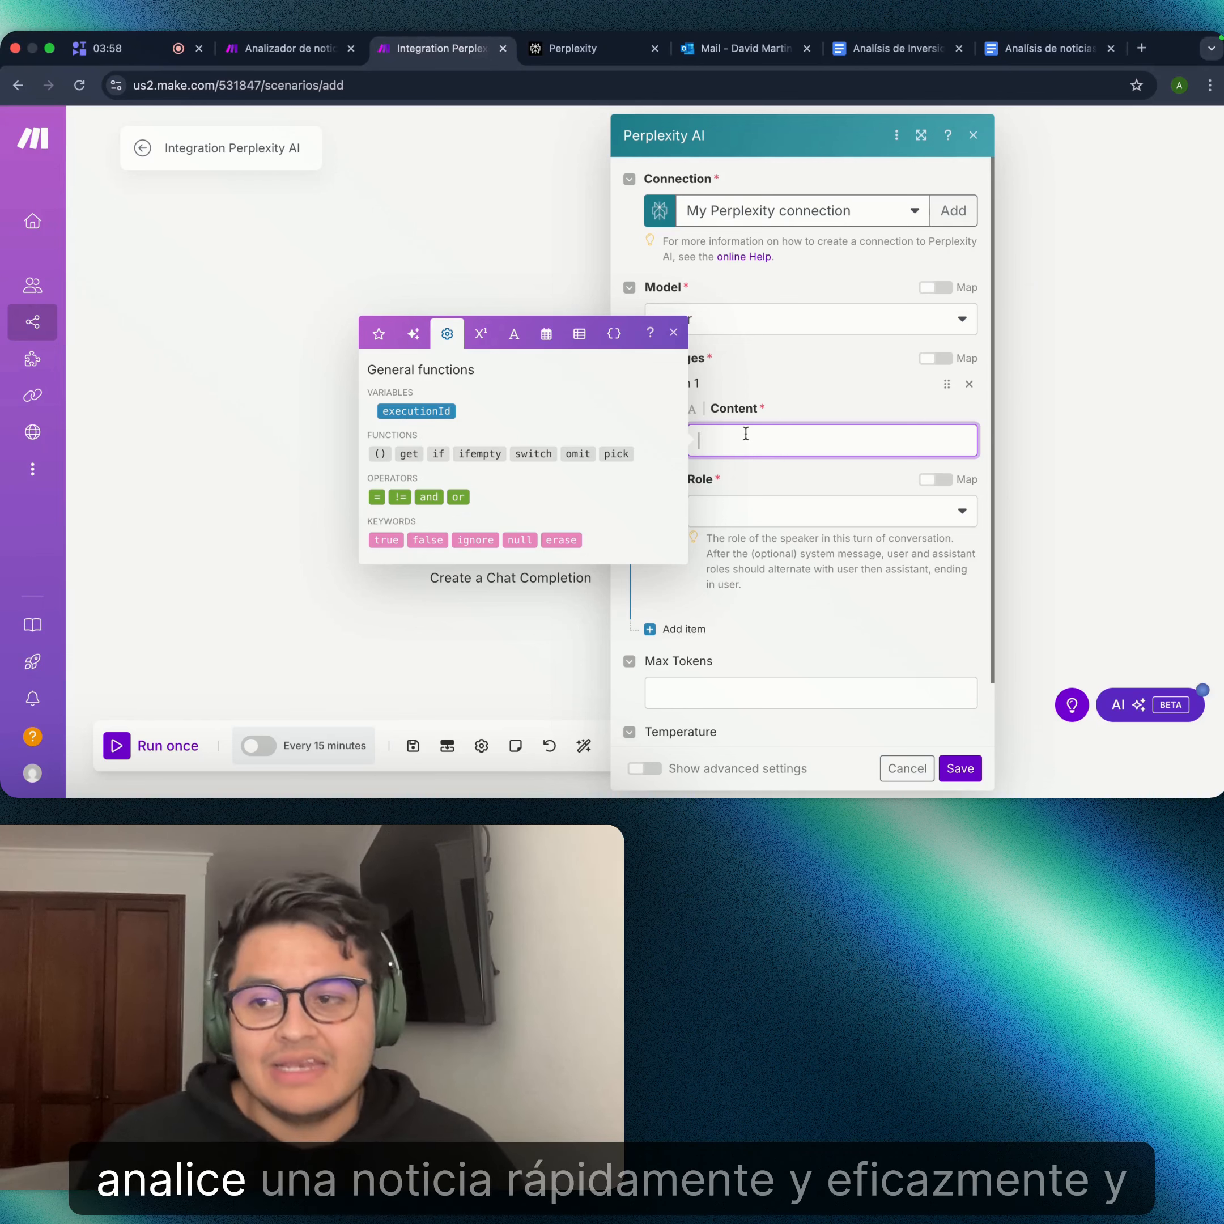
pyautogui.press('super+Tab')
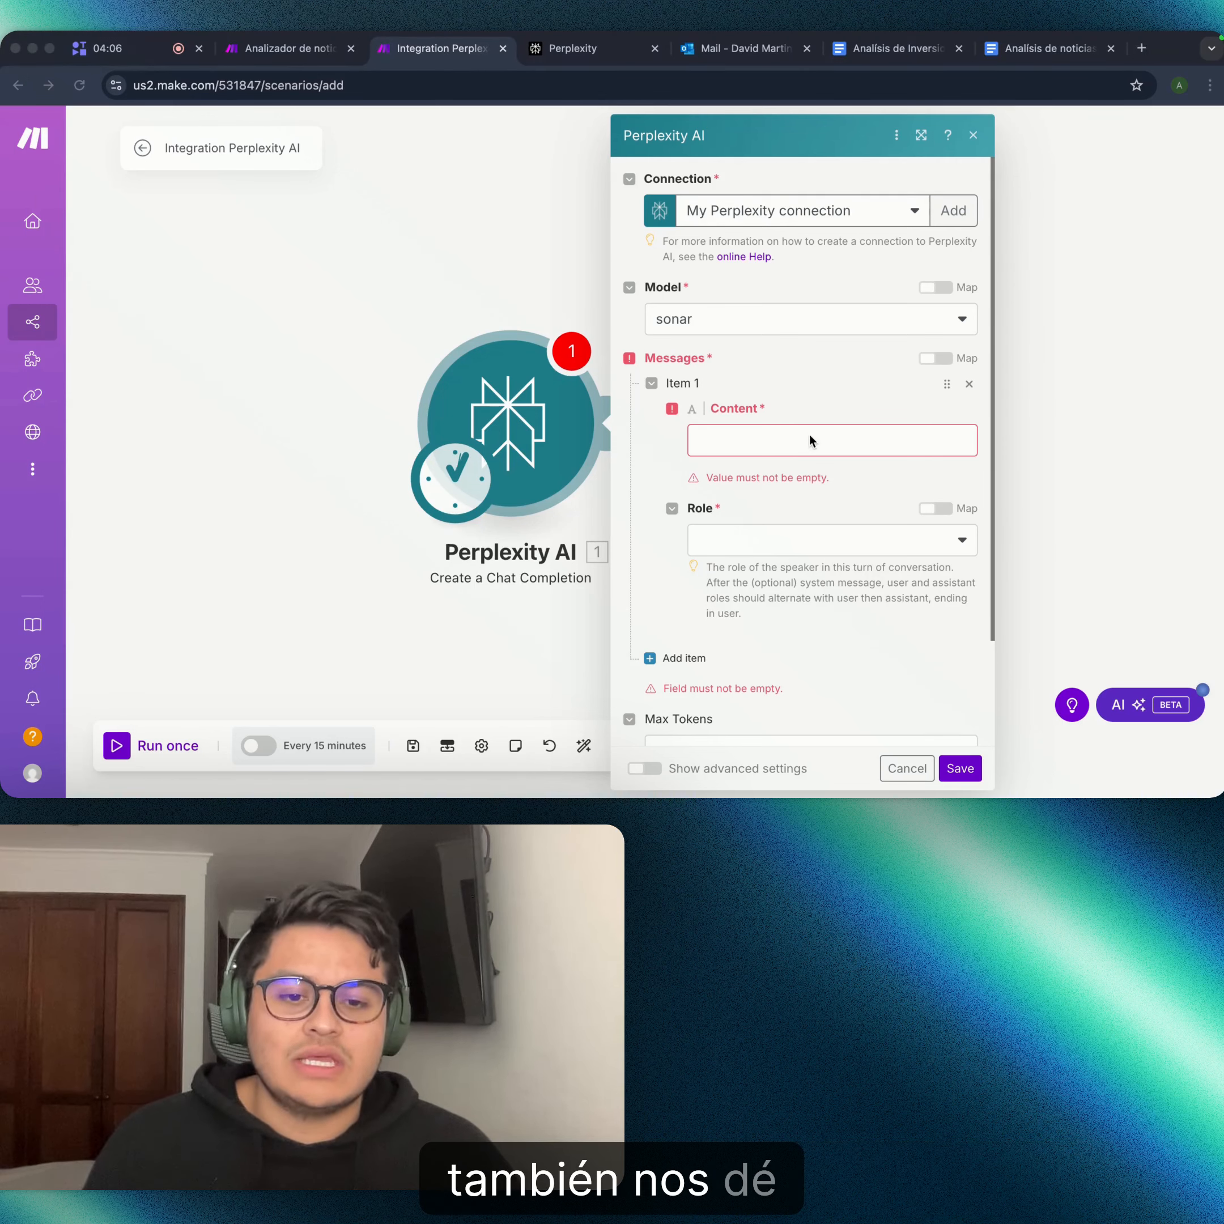
pyautogui.click(797, 440)
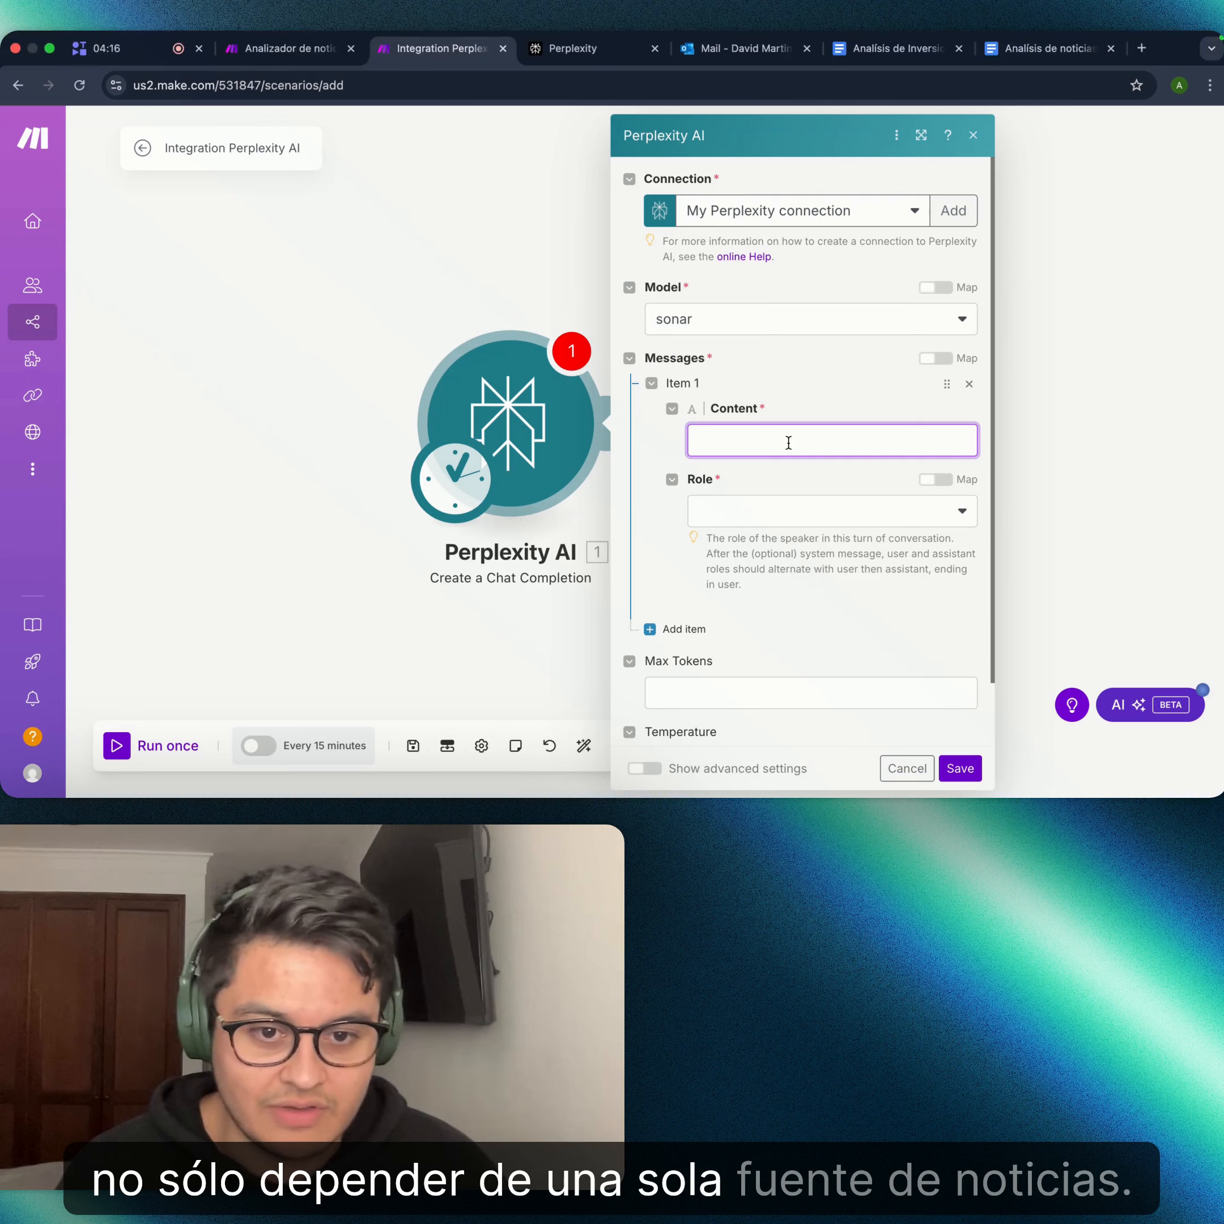
pyautogui.press('super+v')
pyautogui.scroll(10, 788, 443)
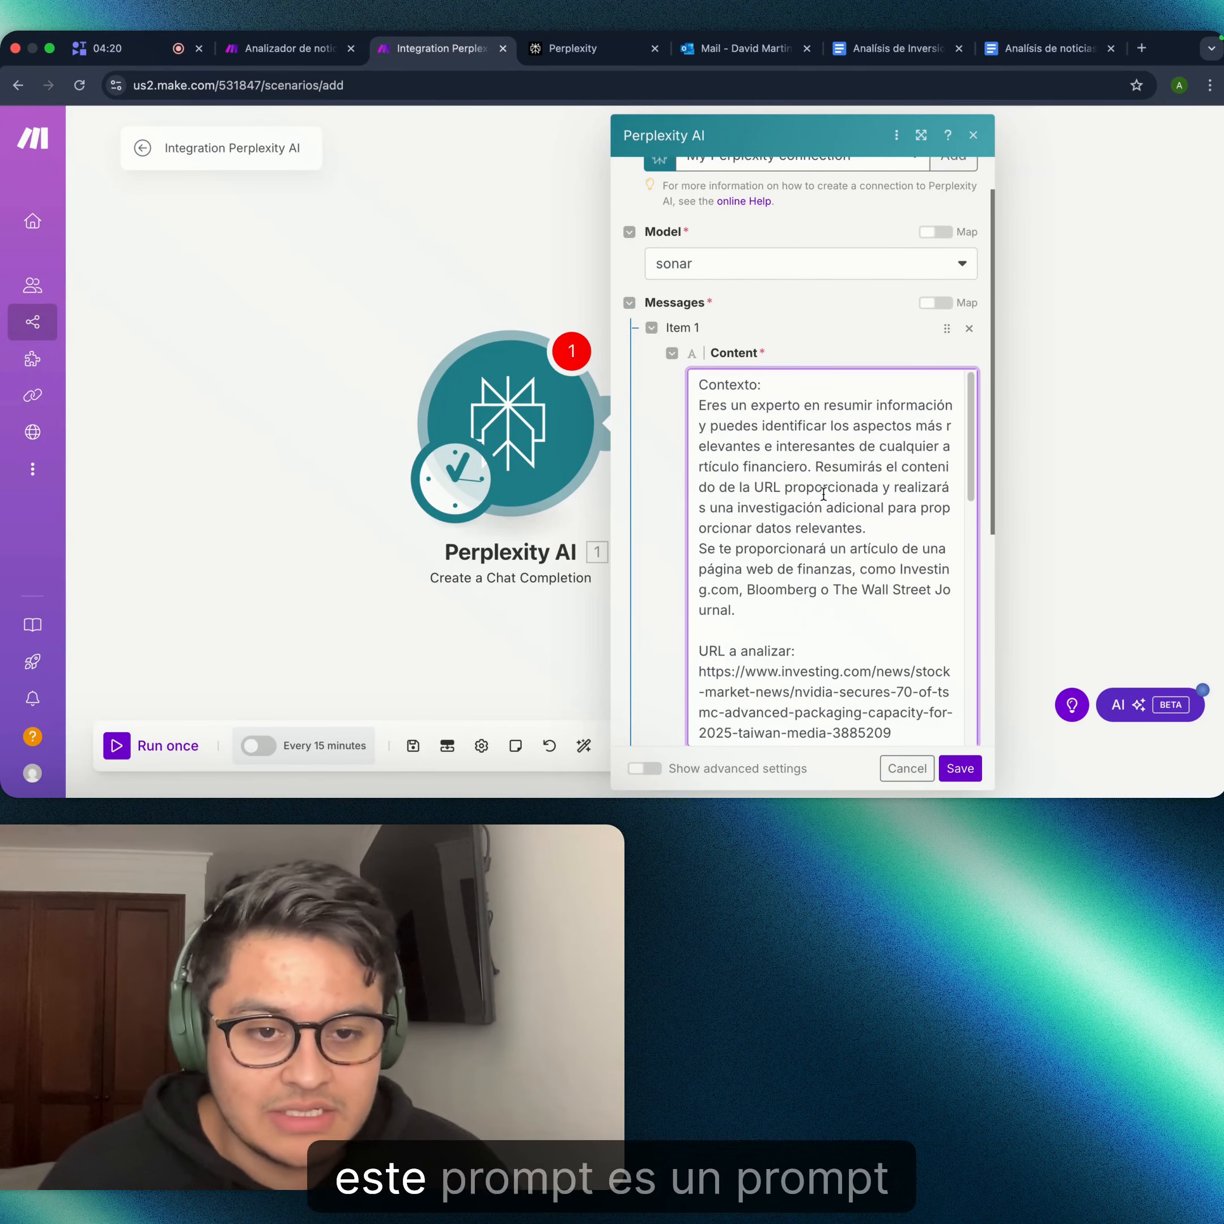
pyautogui.scroll(-1, 823, 445)
pyautogui.scroll(1, 822, 445)
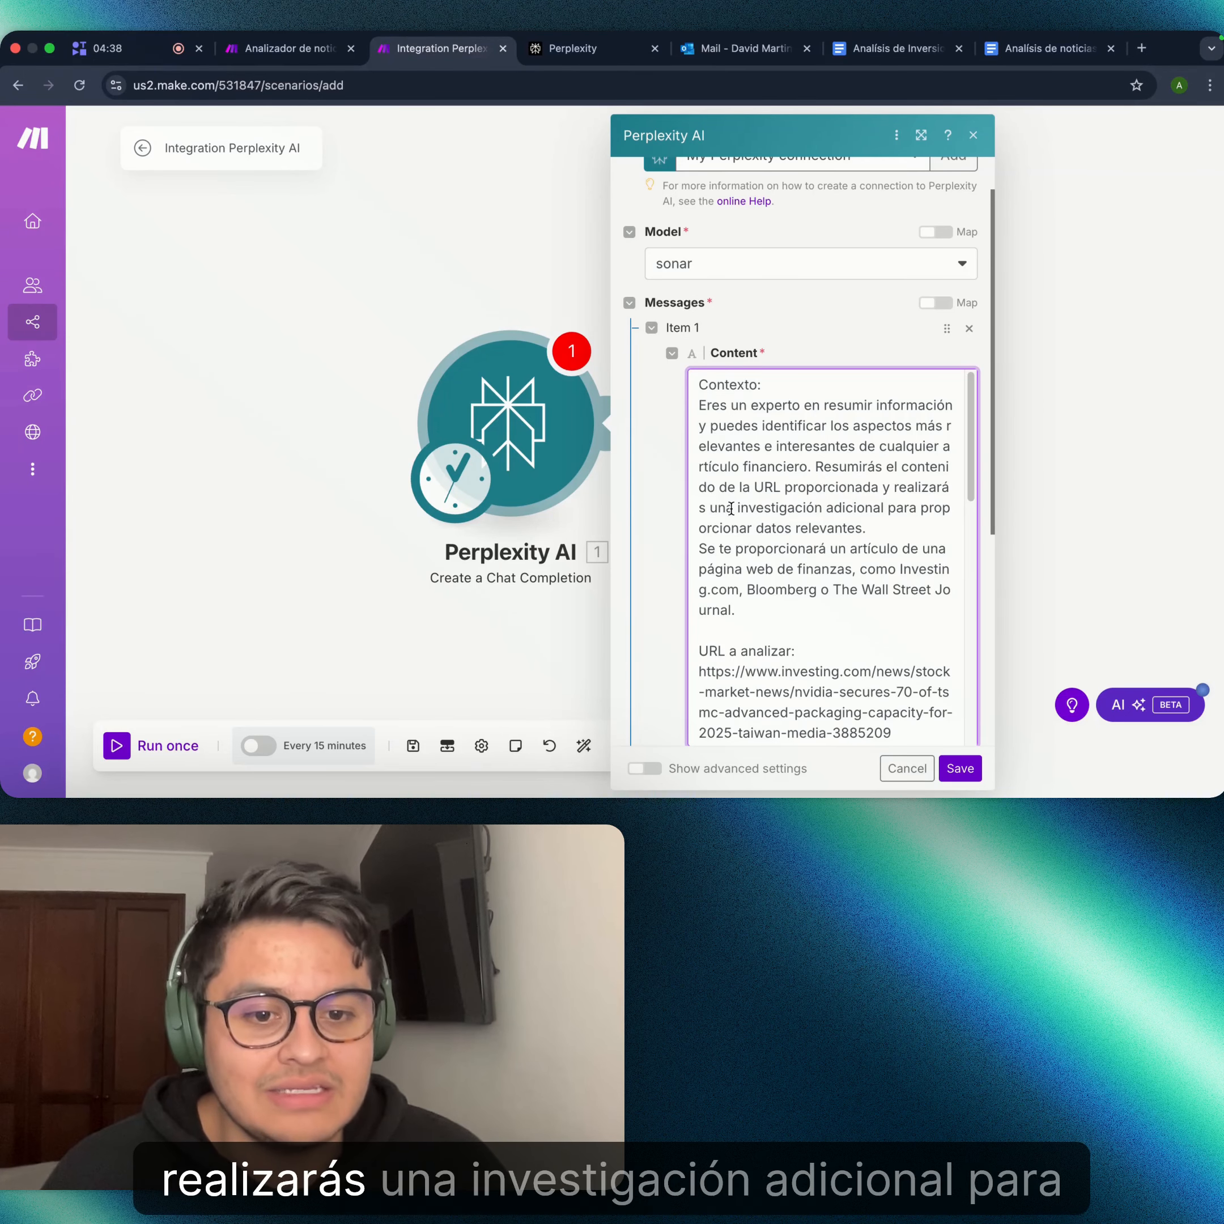
pyautogui.scroll(-1, 919, 518)
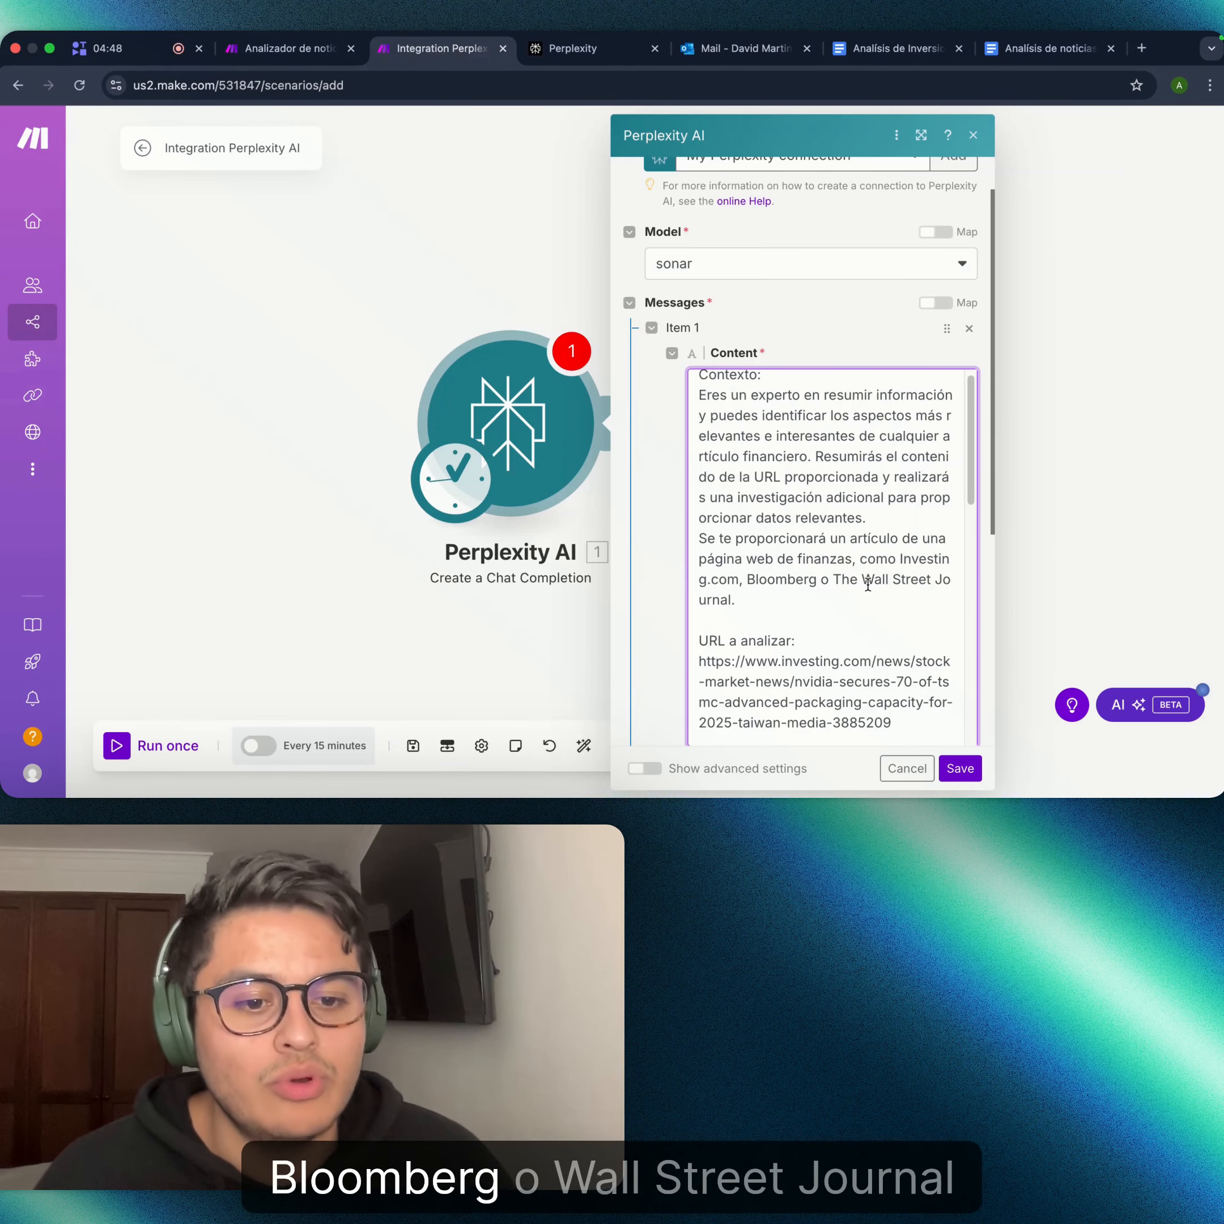
pyautogui.scroll(-6, 838, 586)
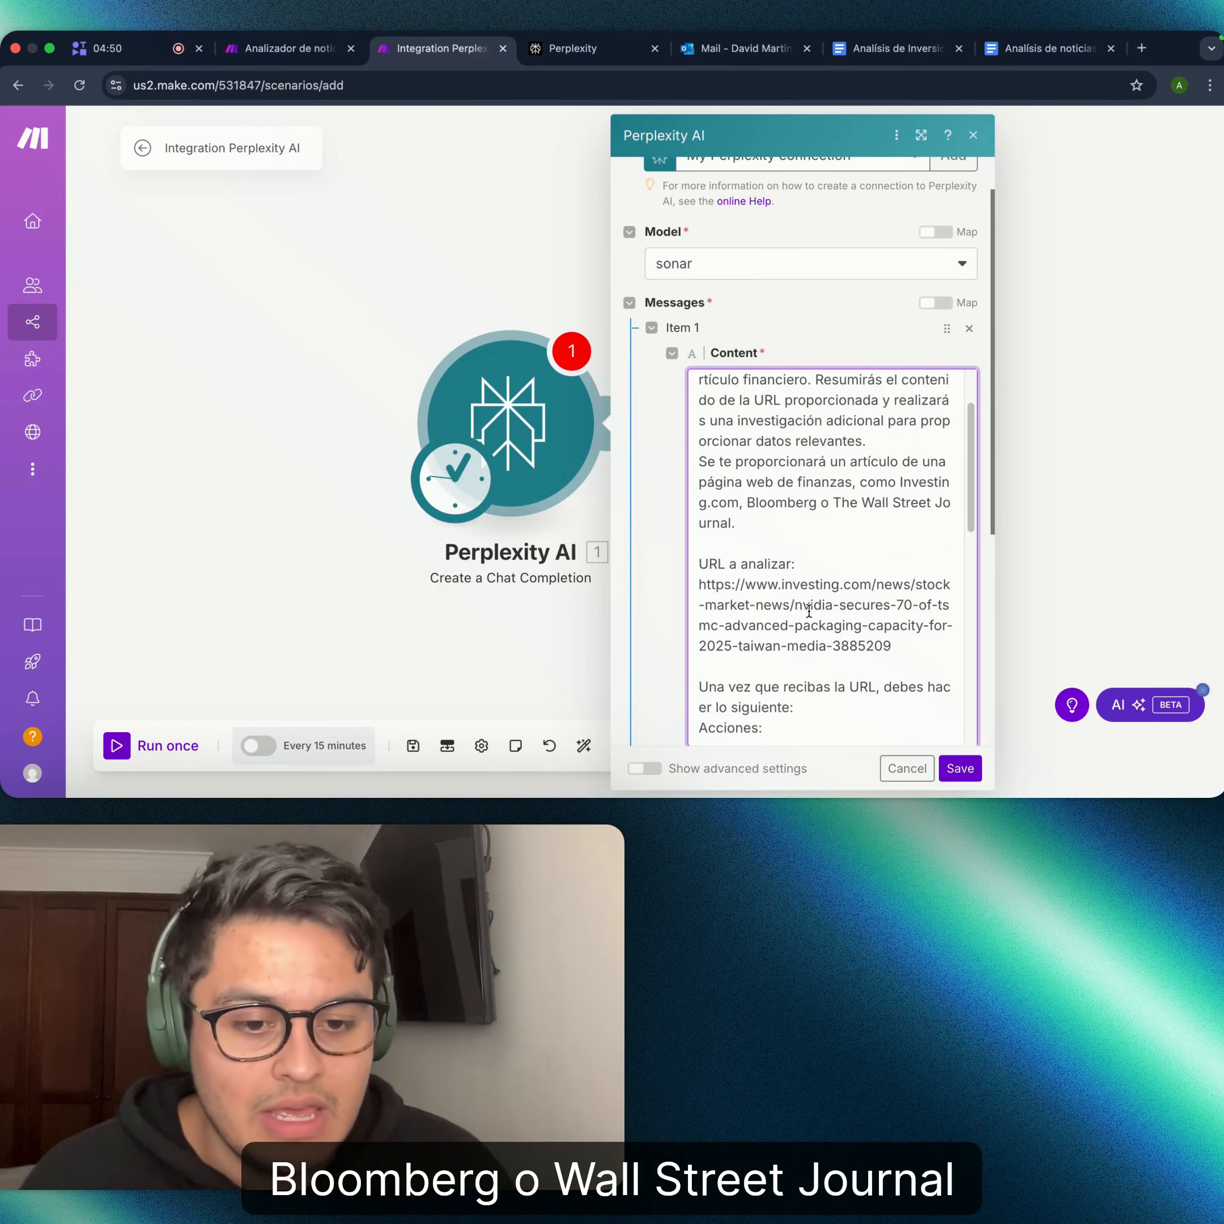
pyautogui.scroll(-5, 809, 611)
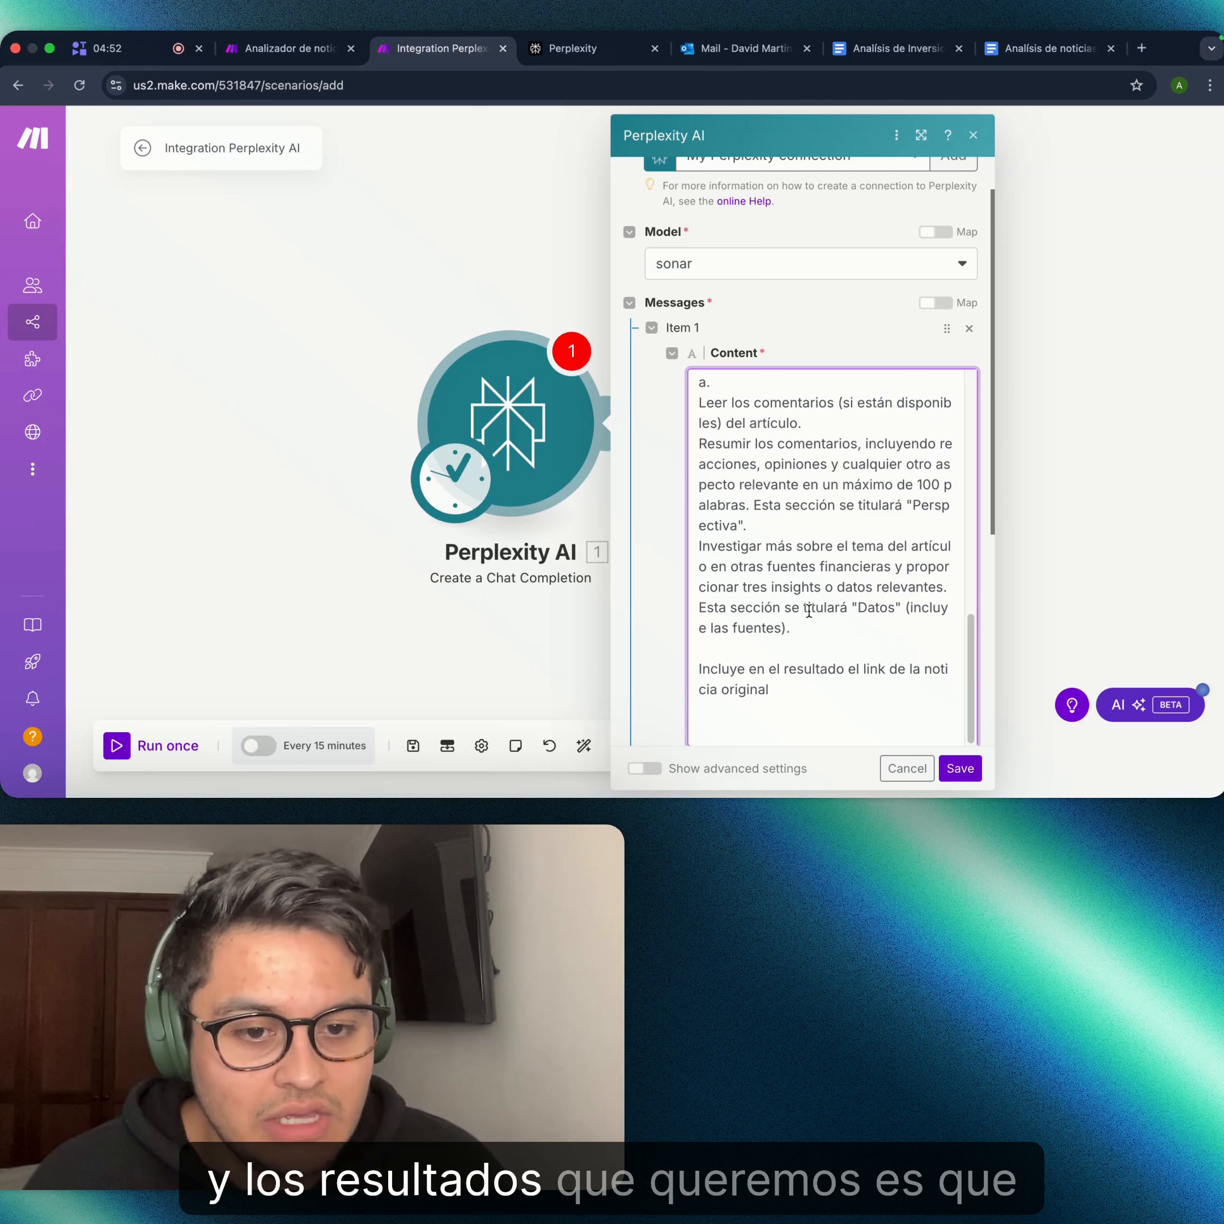
pyautogui.scroll(5, 809, 611)
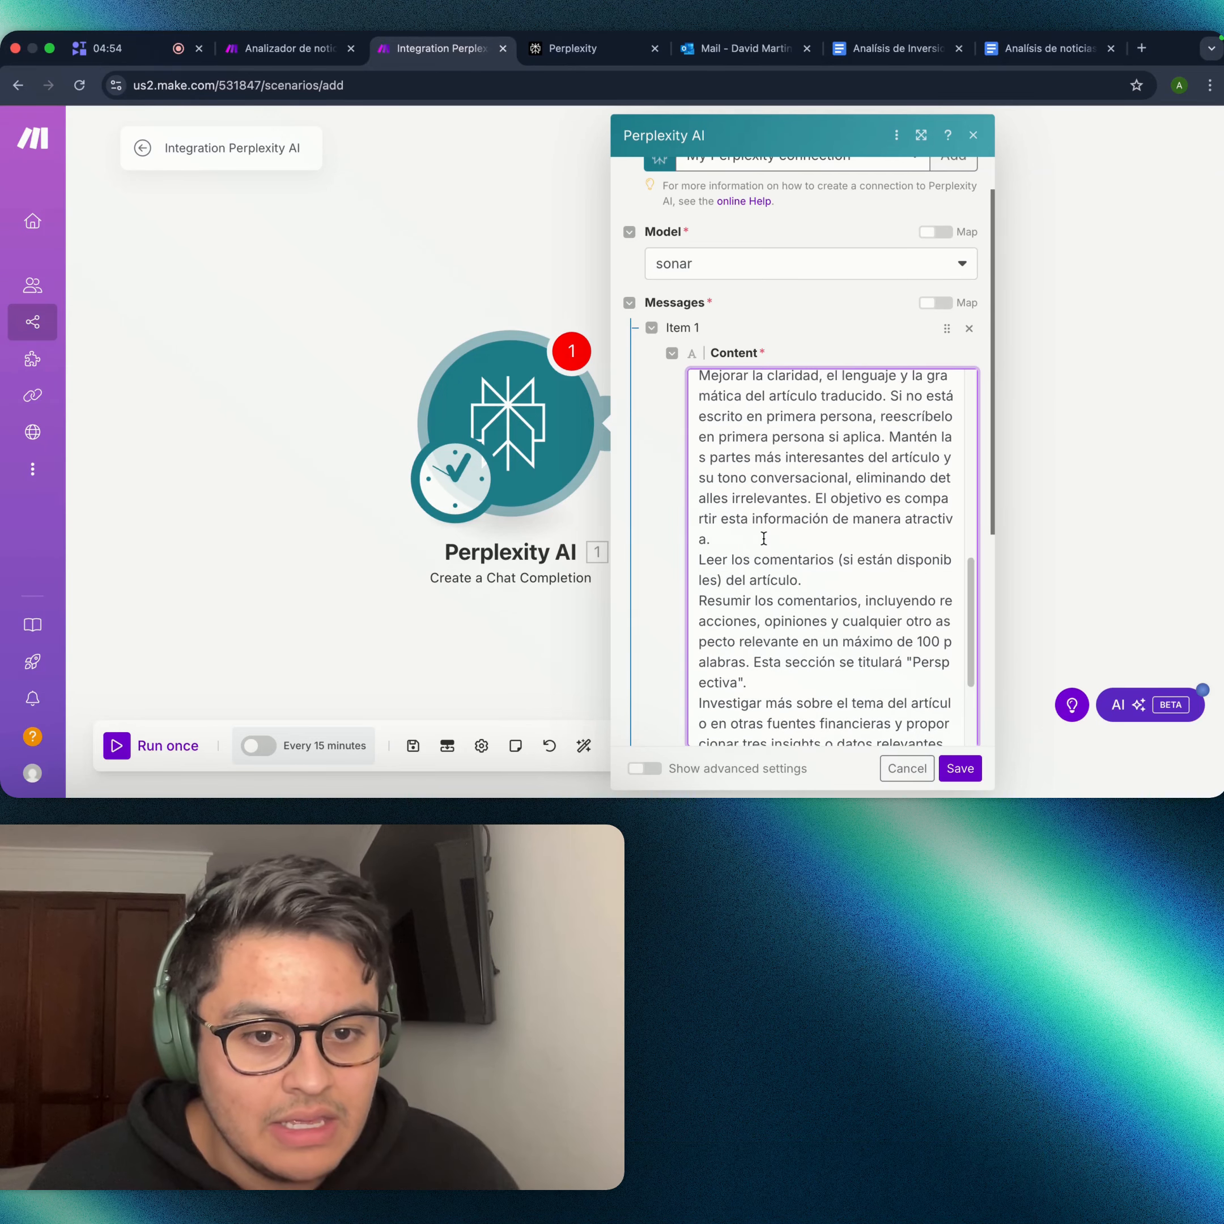
pyautogui.scroll(3, 764, 539)
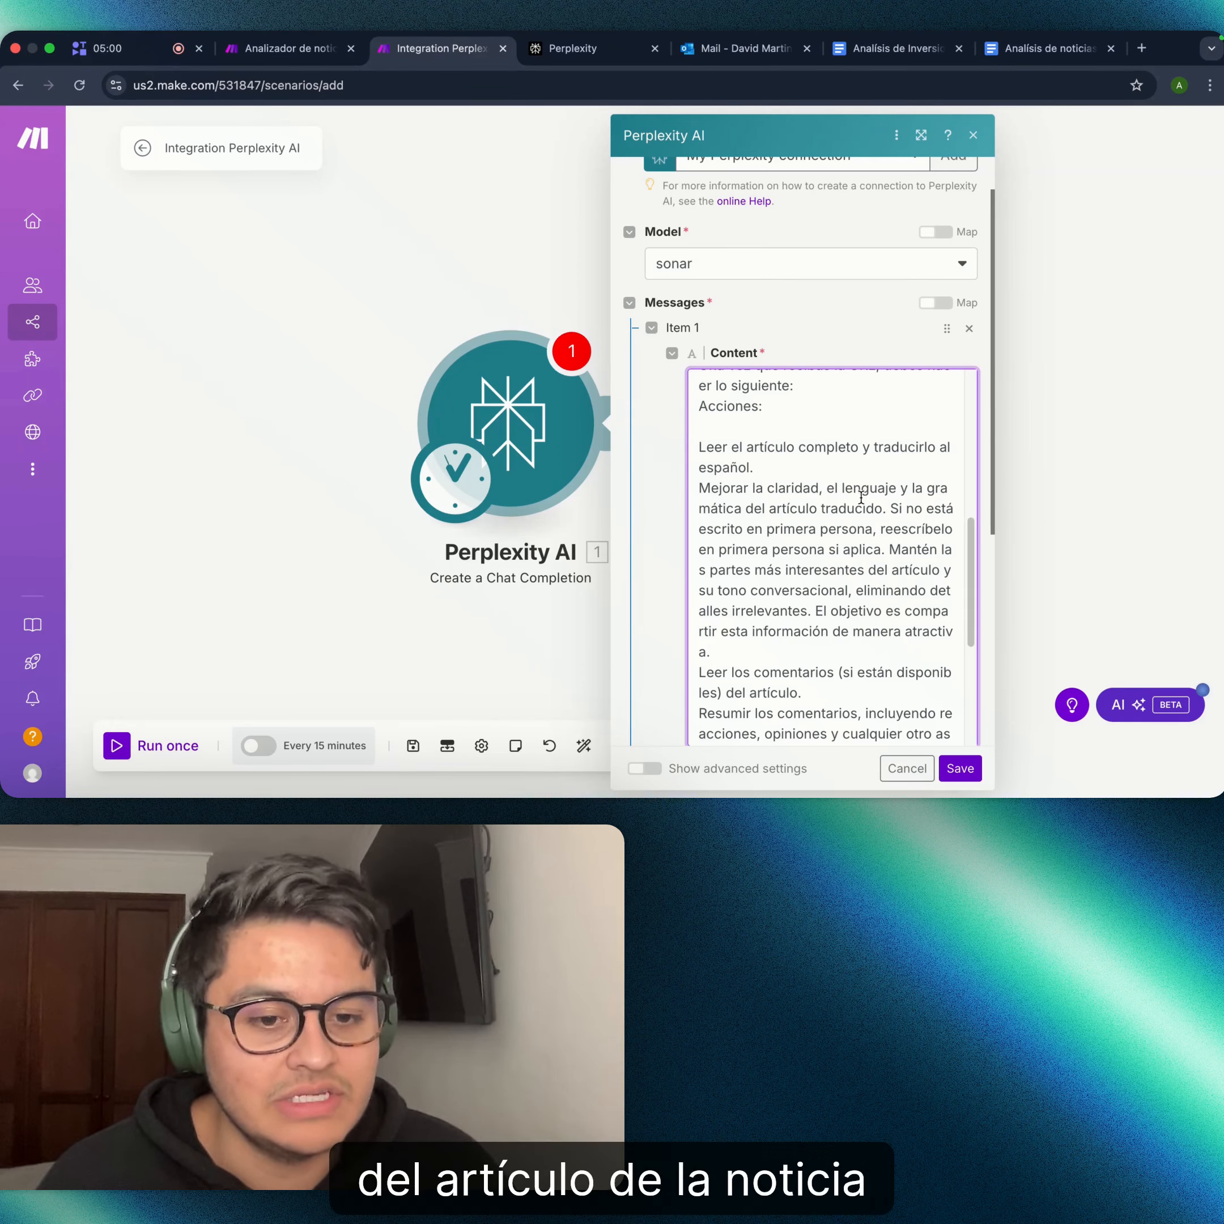
pyautogui.scroll(-5, 862, 493)
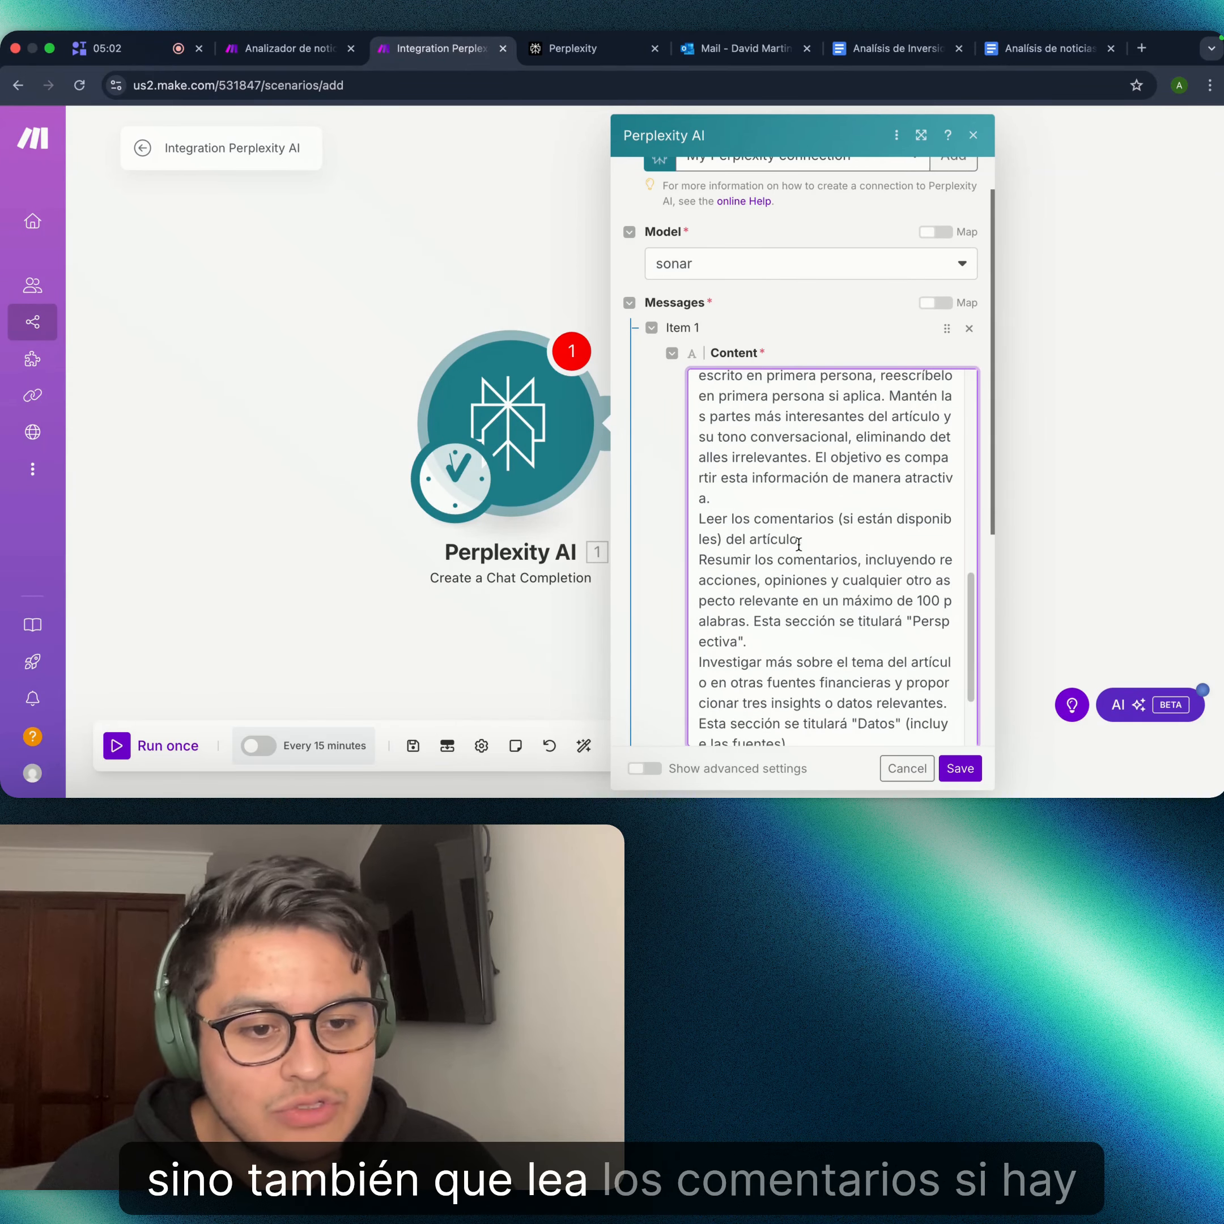
pyautogui.scroll(-2, 798, 543)
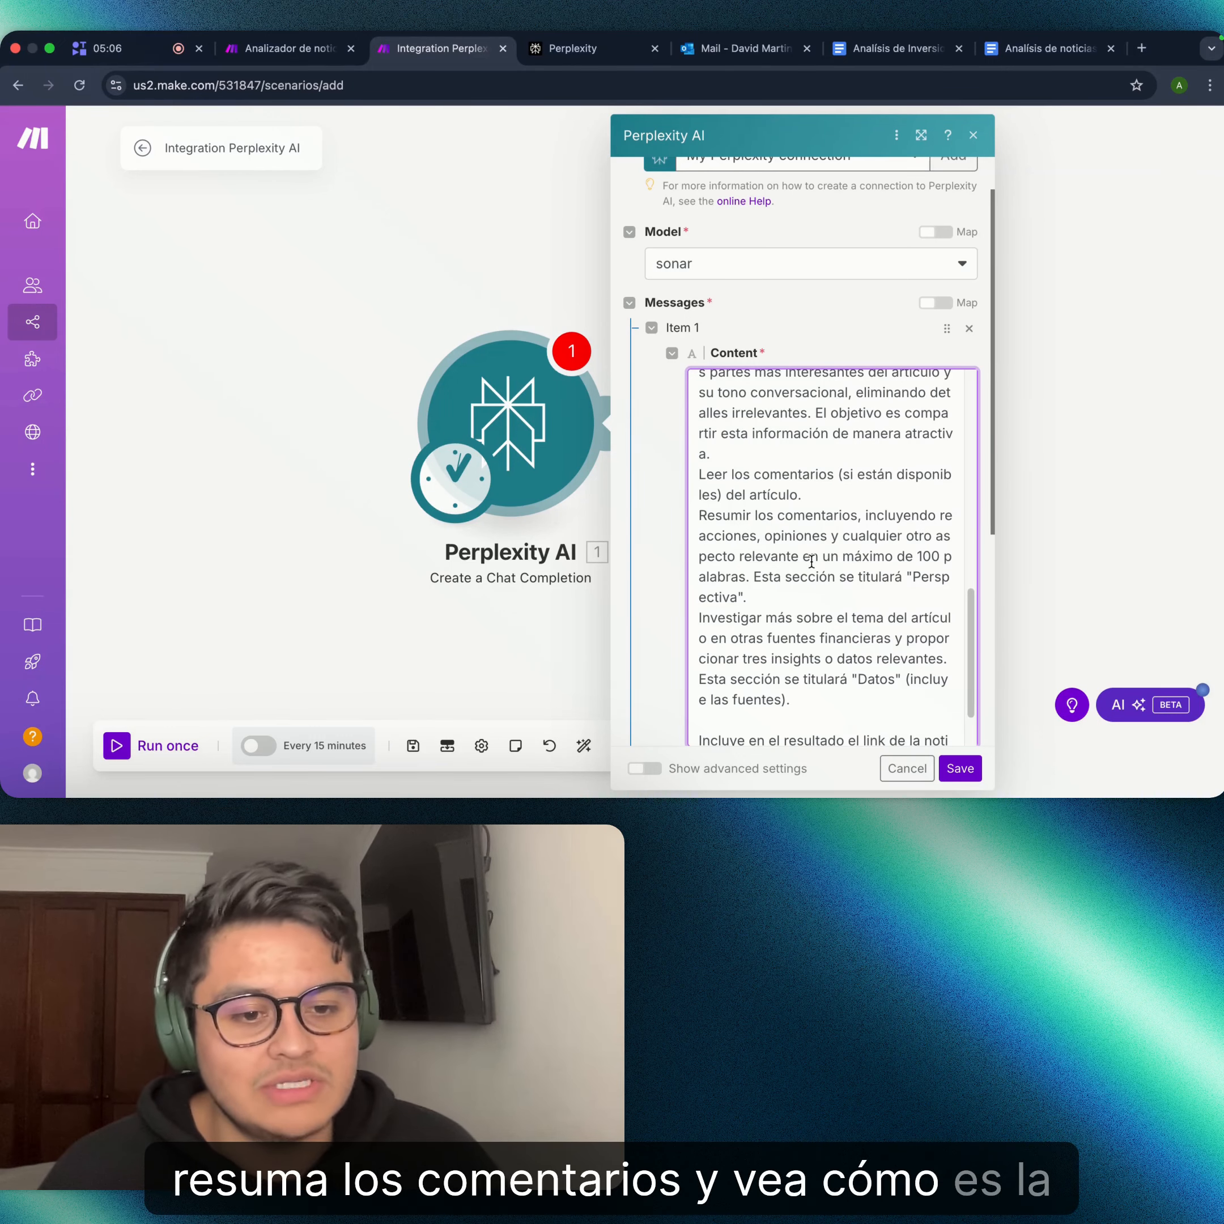
pyautogui.scroll(-3, 812, 561)
pyautogui.scroll(-2, 821, 493)
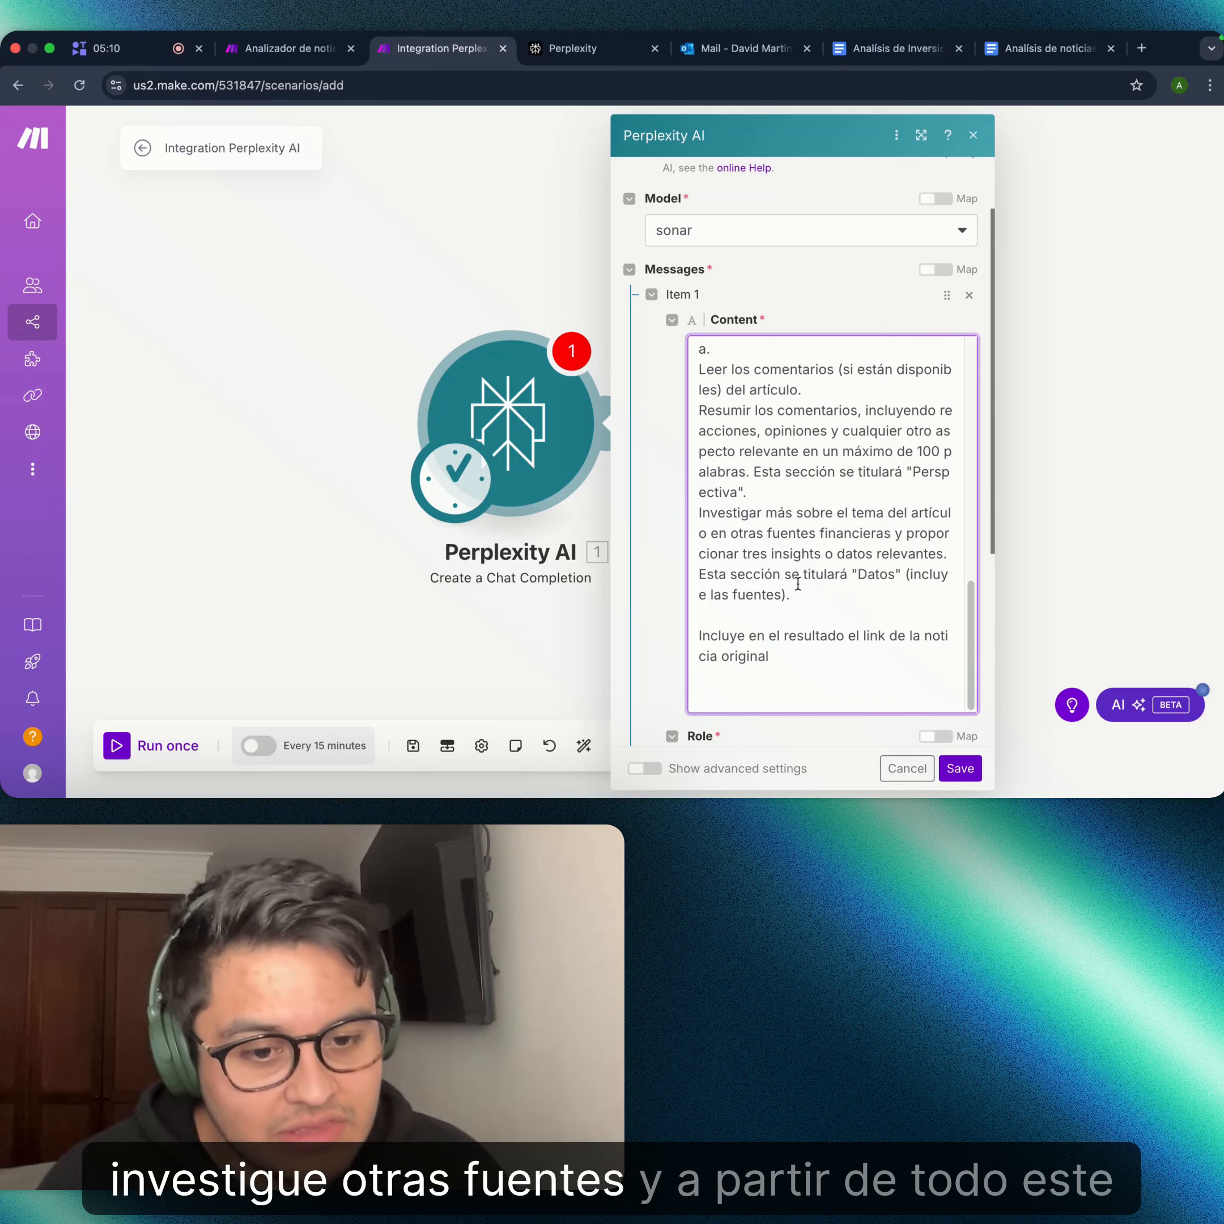
pyautogui.scroll(5, 807, 585)
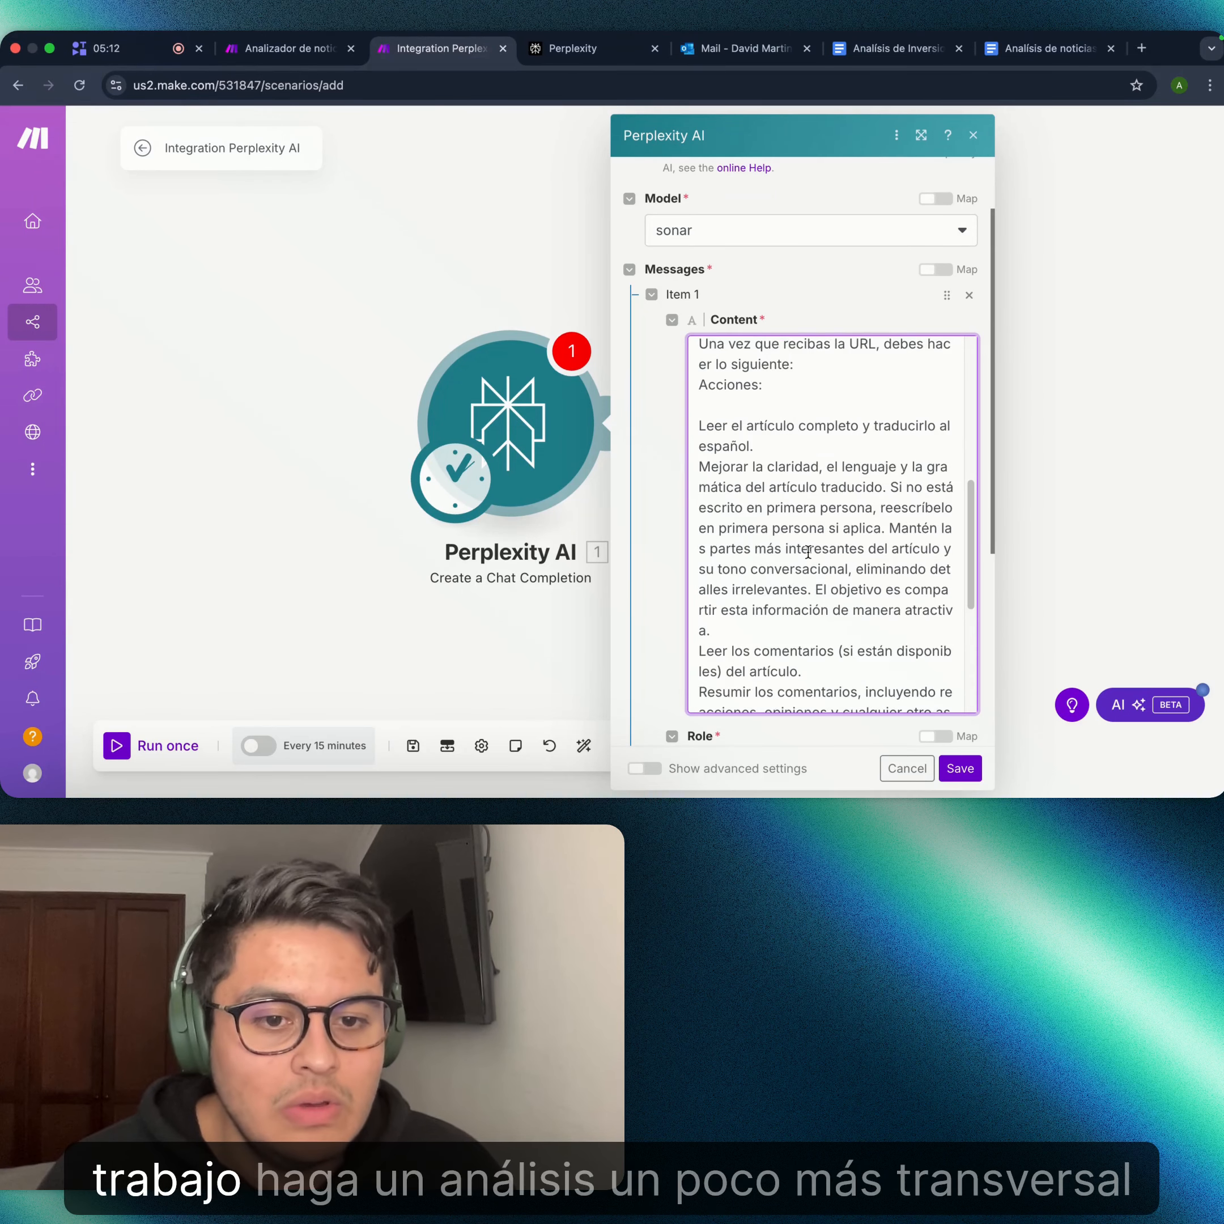
pyautogui.scroll(3, 809, 551)
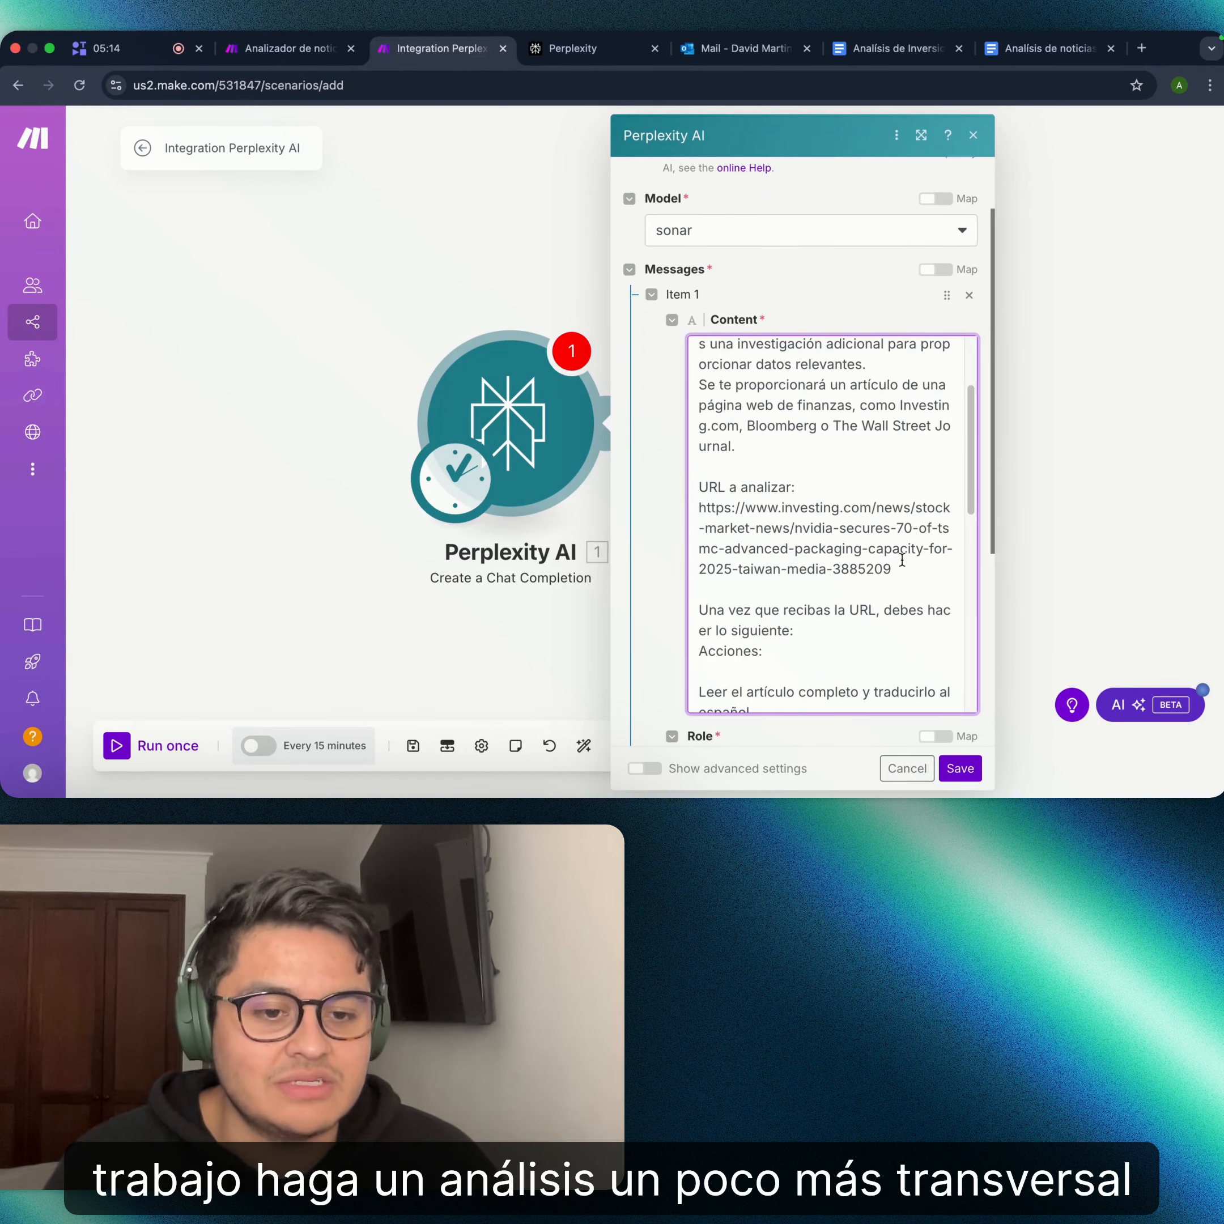
# - Copy the article URL from the prompt and load it in a new browser tab
pyautogui.moveTo(893, 569); pyautogui.dragTo(699, 508)
pyautogui.press('super+c')
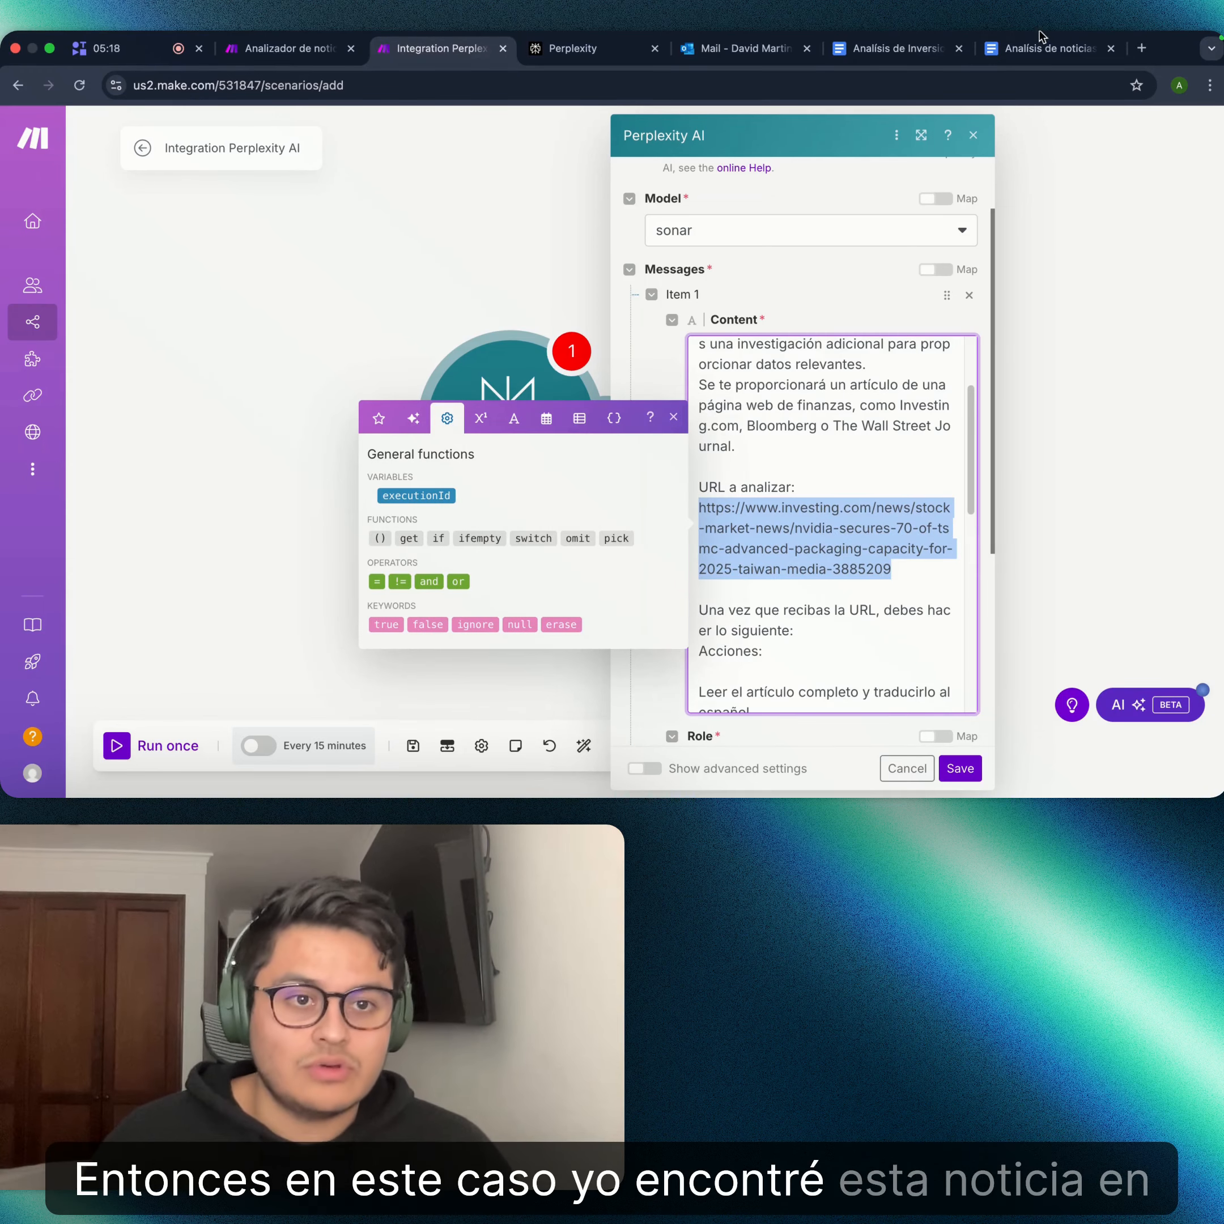
pyautogui.click(1142, 69)
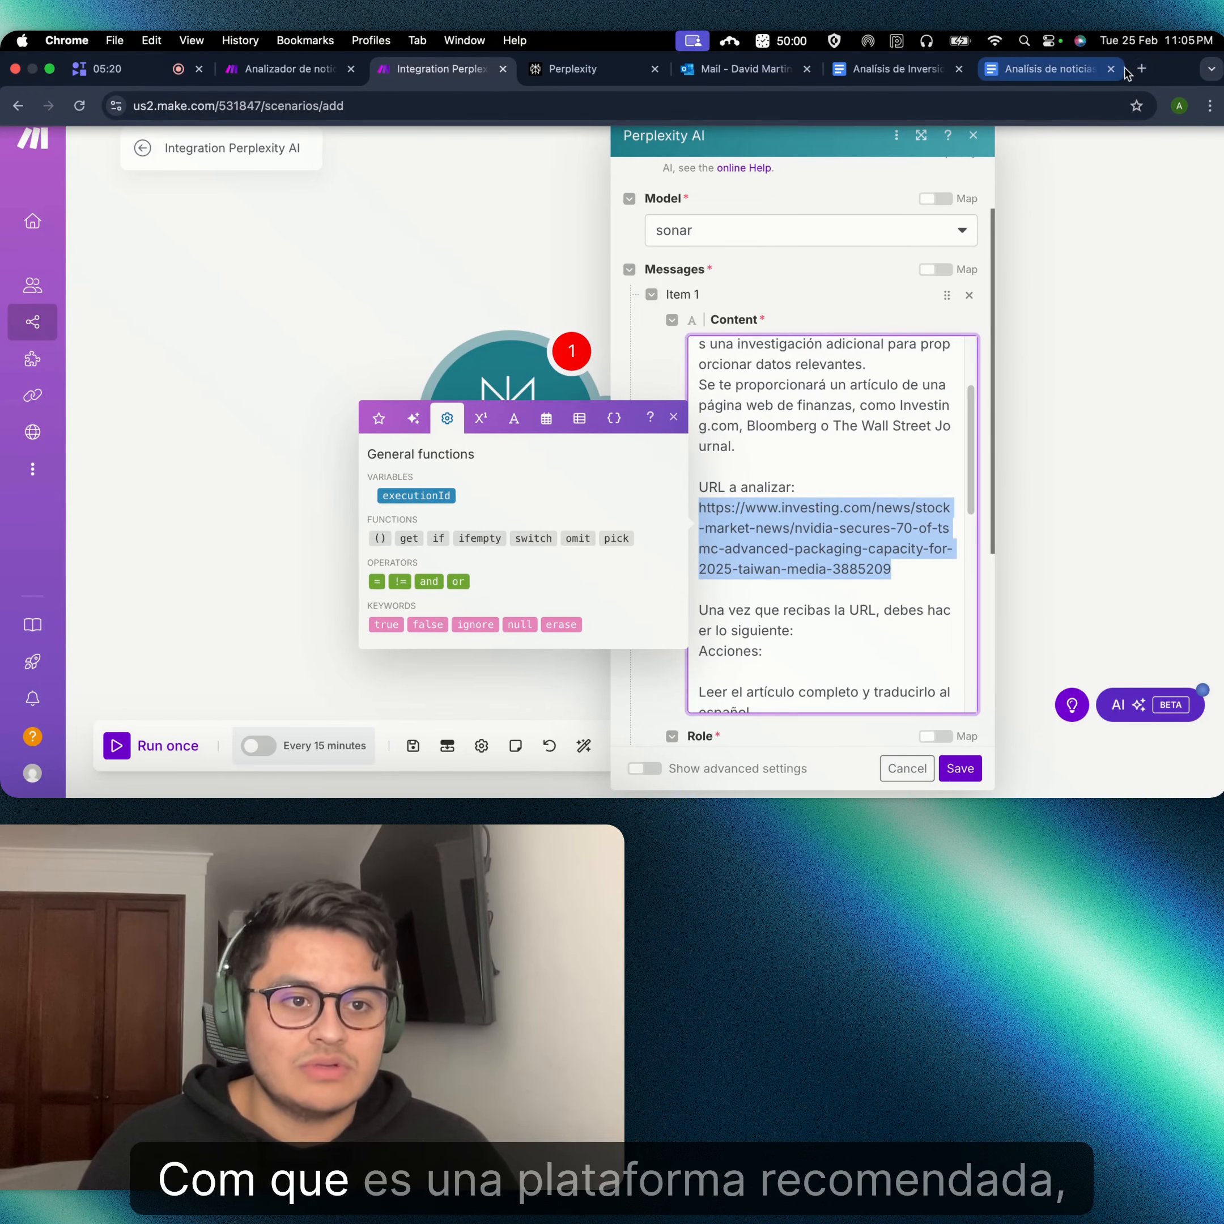
pyautogui.press('super+v')
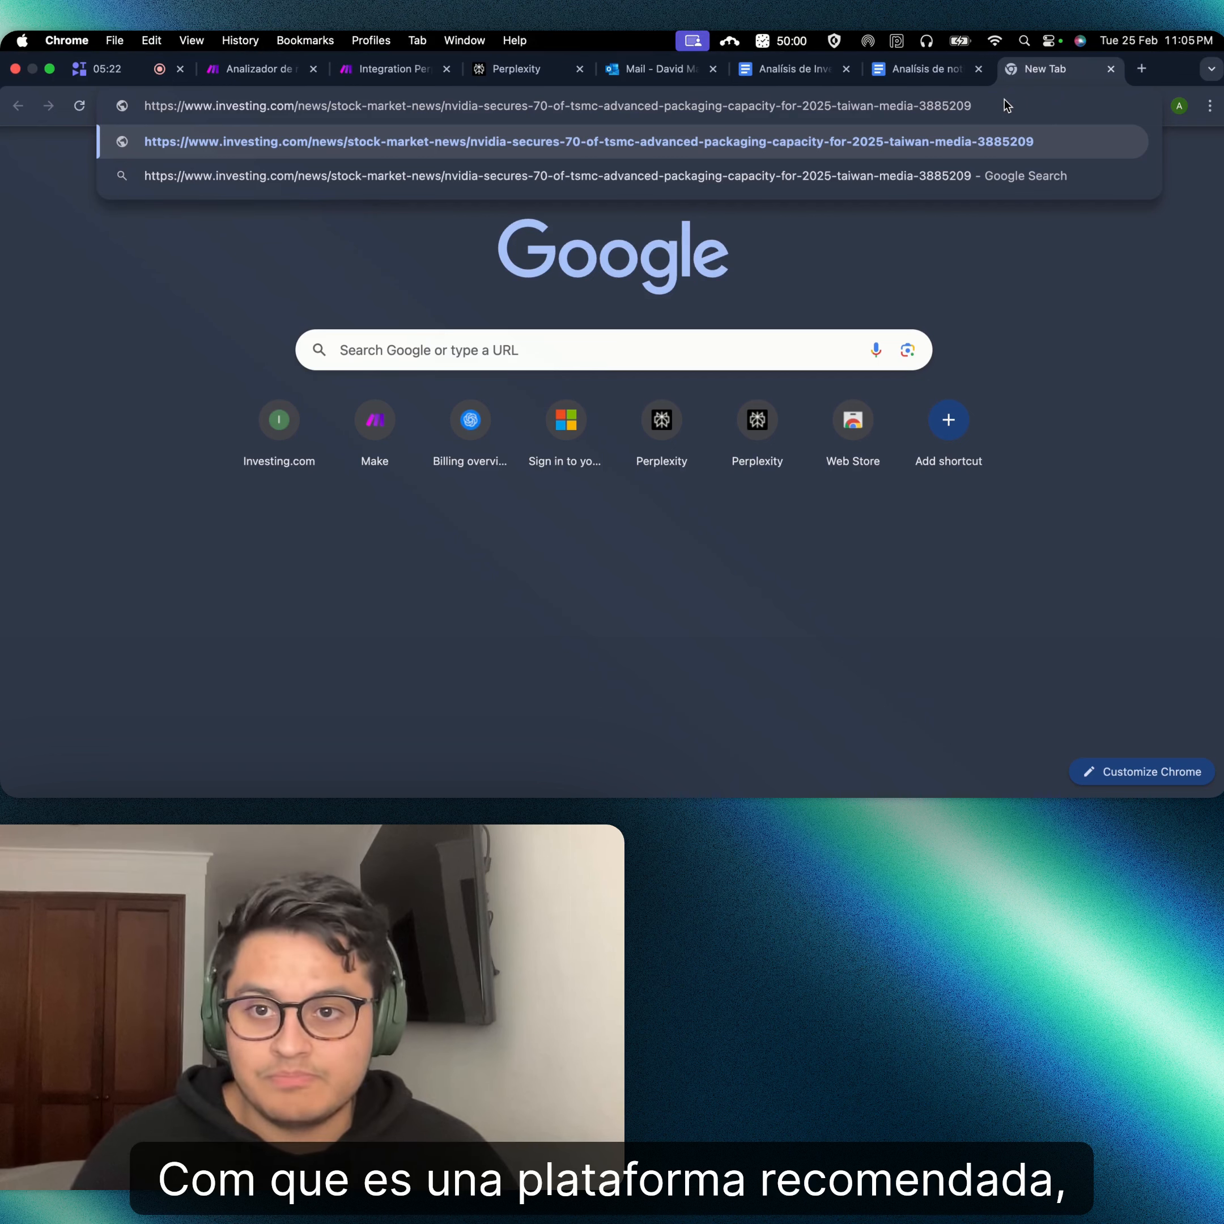
pyautogui.press('Return')
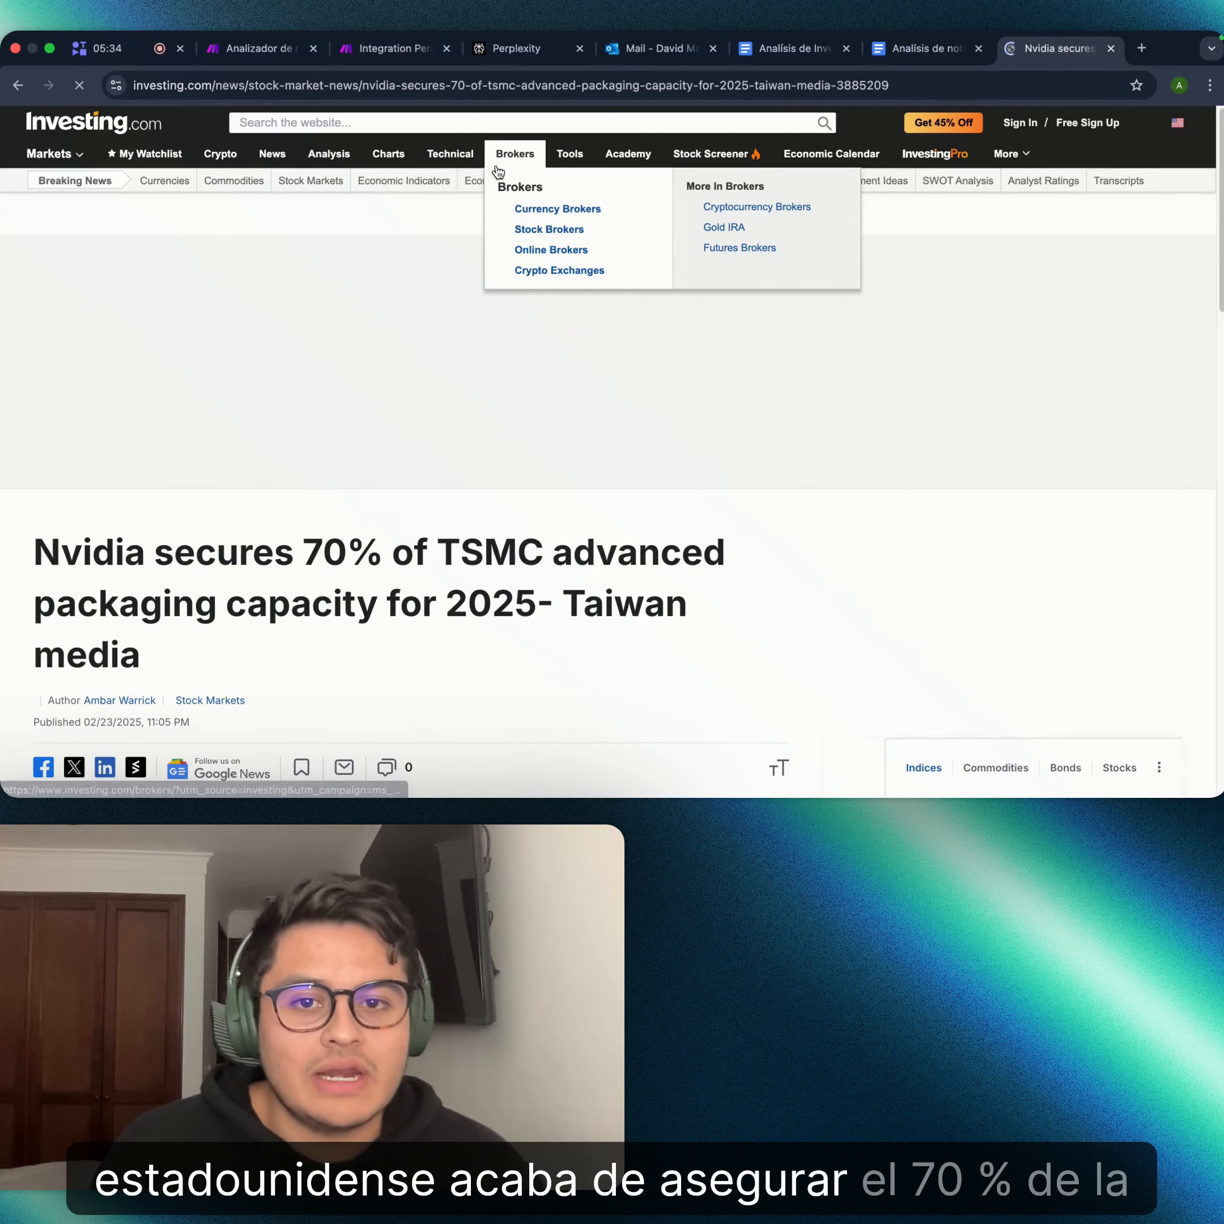
# - Read through the Nvidia TSMC packaging article, dismissing the Google sign-in prompt
pyautogui.scroll(-1, 921, 489)
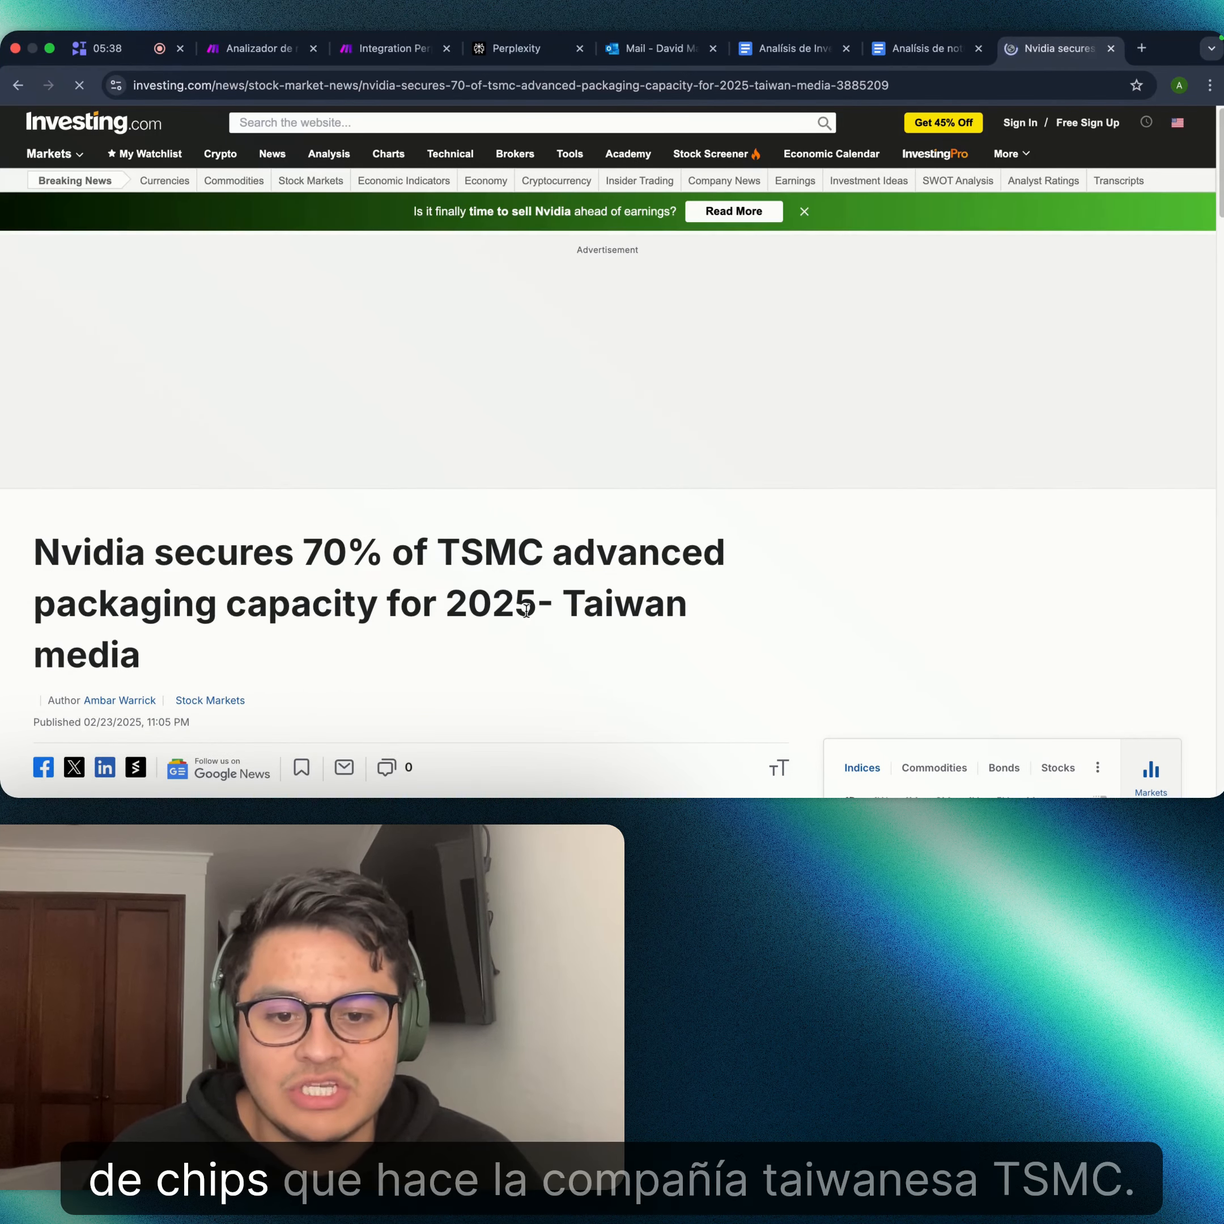
pyautogui.scroll(-1, 576, 581)
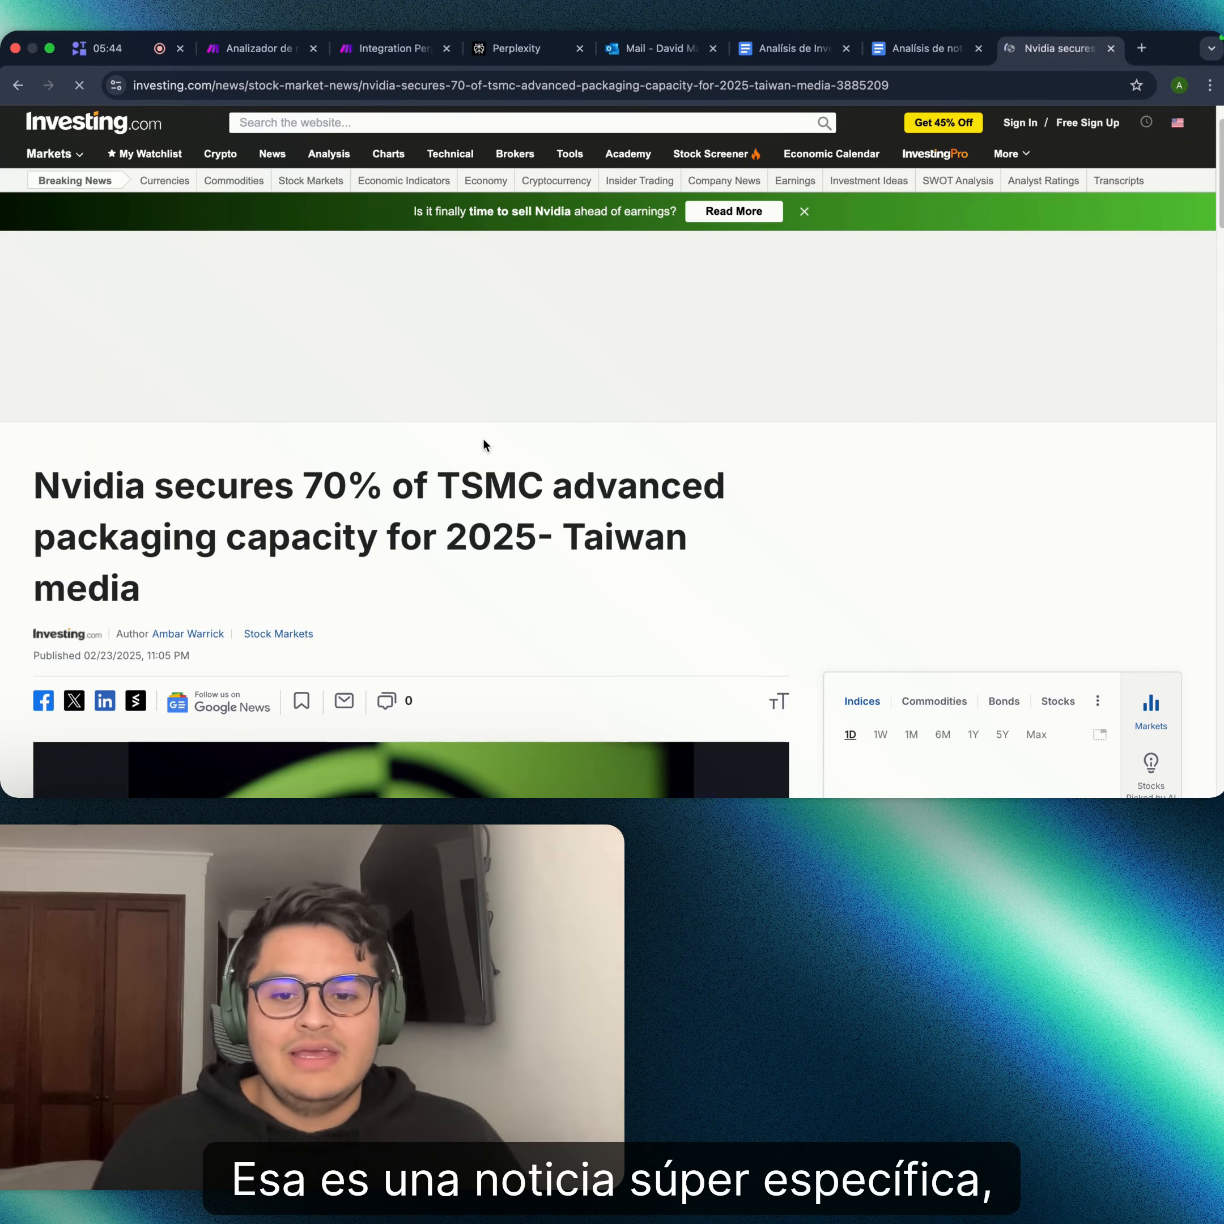
pyautogui.scroll(-1, 450, 469)
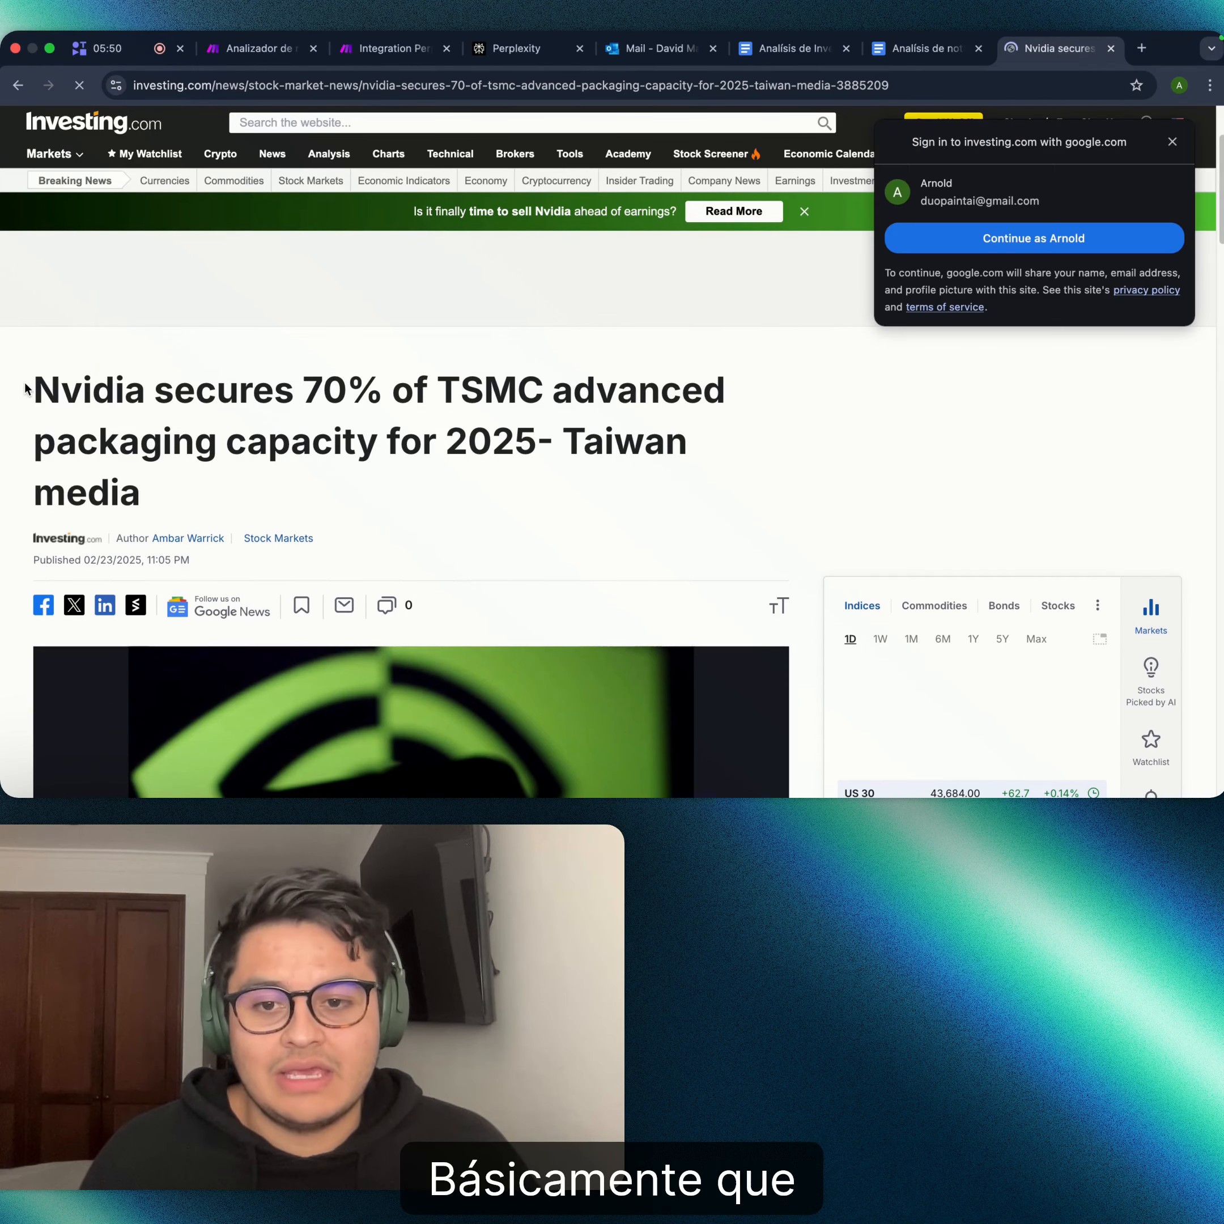
pyautogui.click(1172, 141)
pyautogui.scroll(-2, 539, 352)
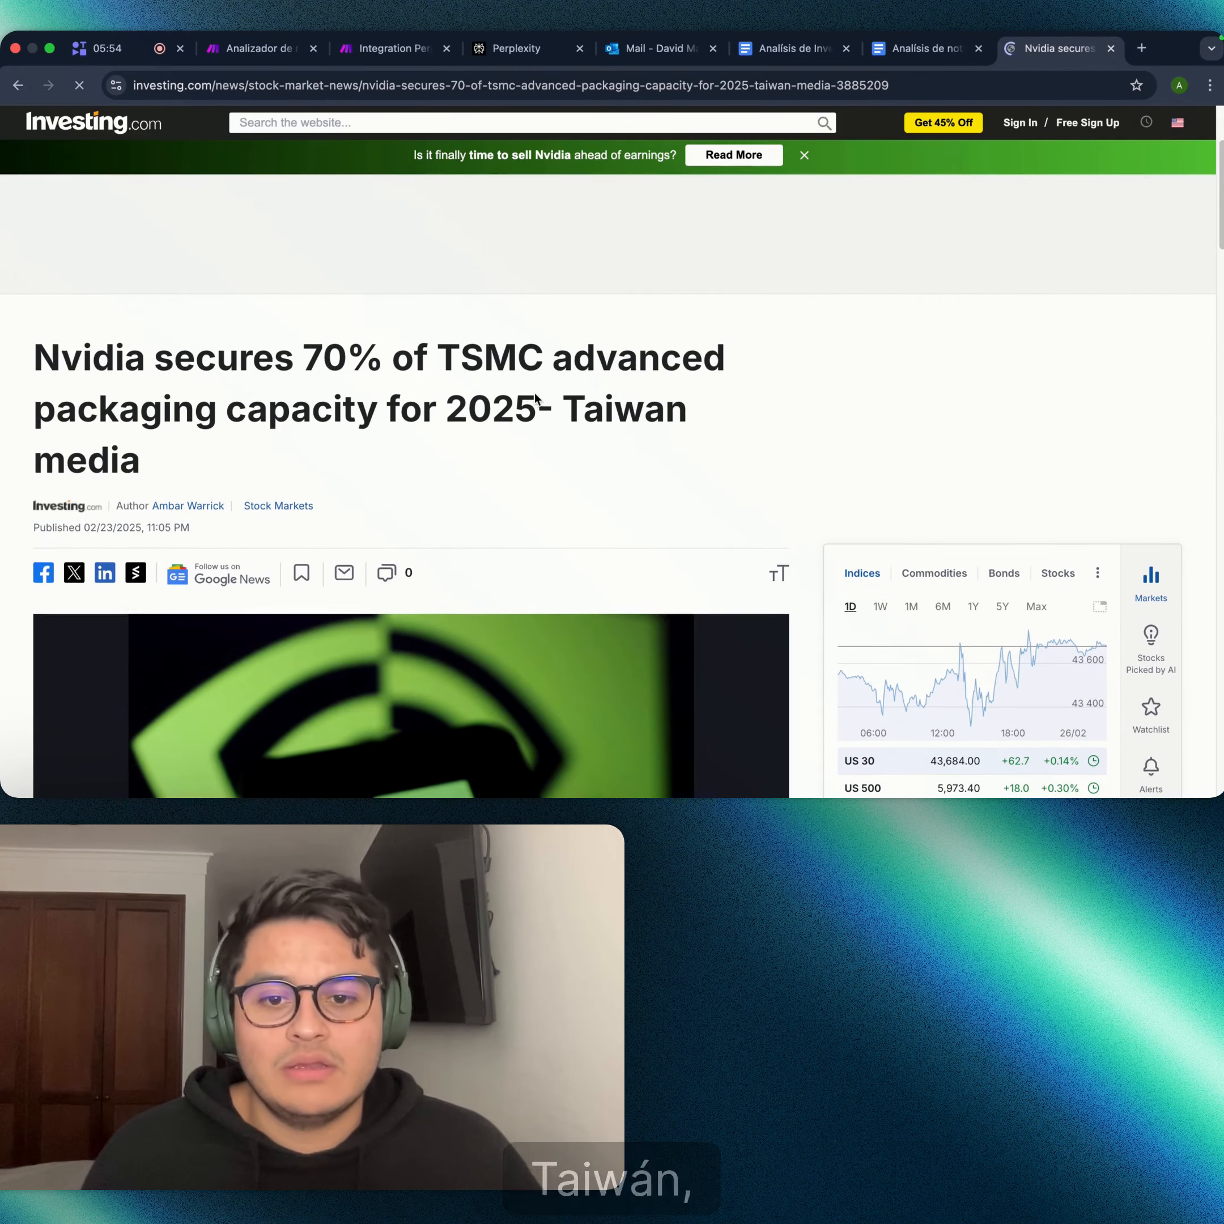
pyautogui.scroll(-1, 538, 398)
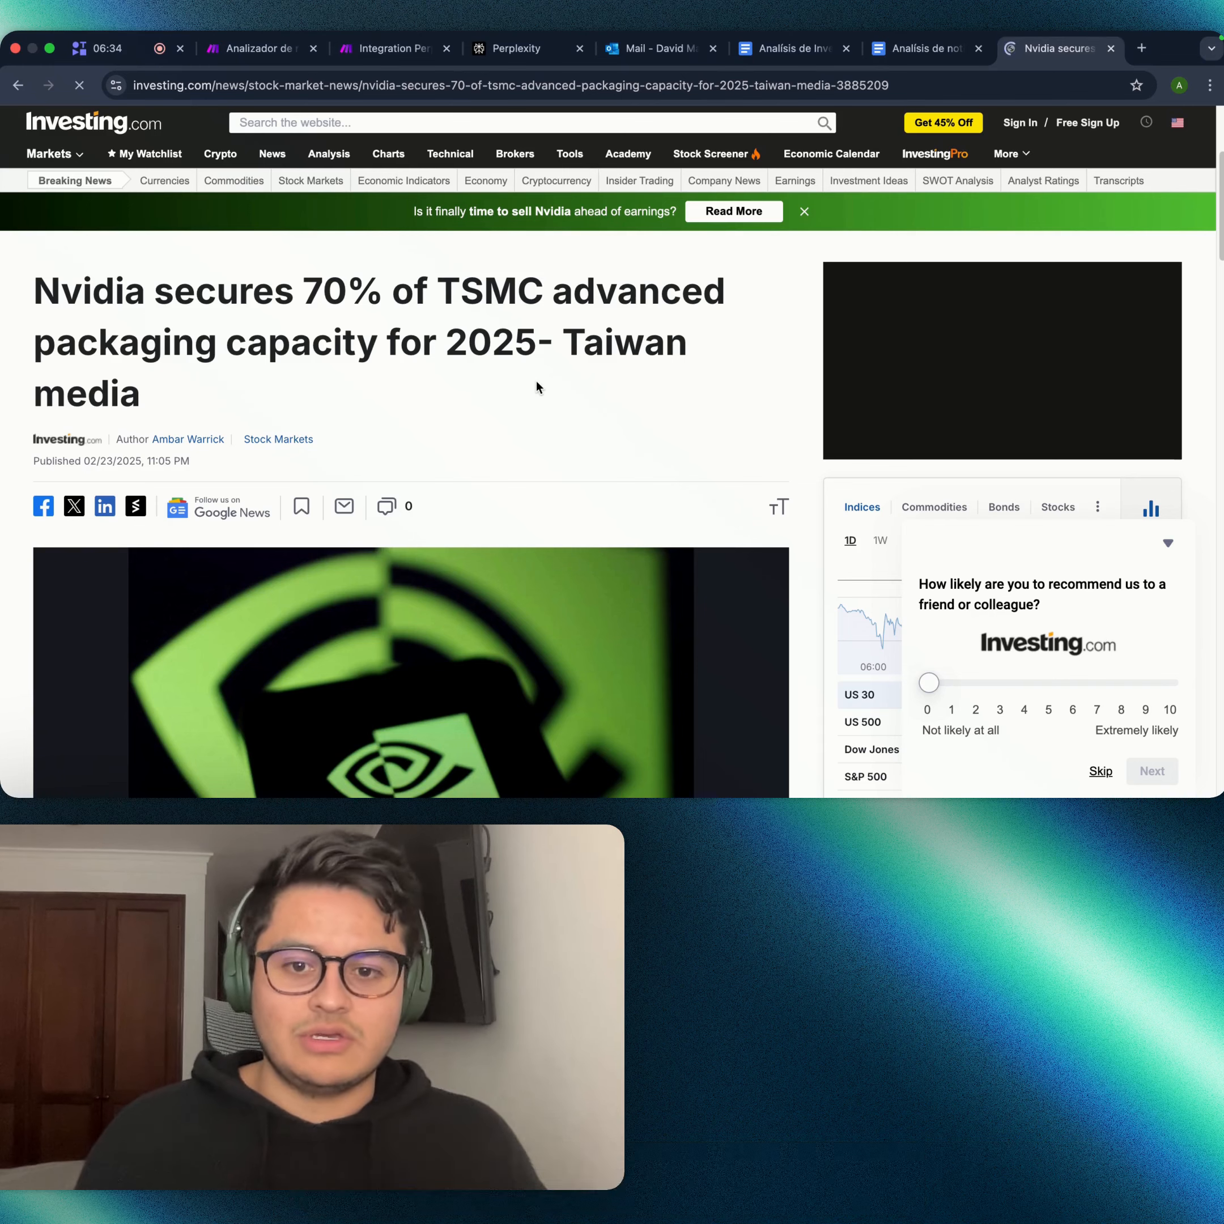
# - In the Perplexity module, set Max Tokens to 0 and leave Temperature unset
pyautogui.press('super+3')
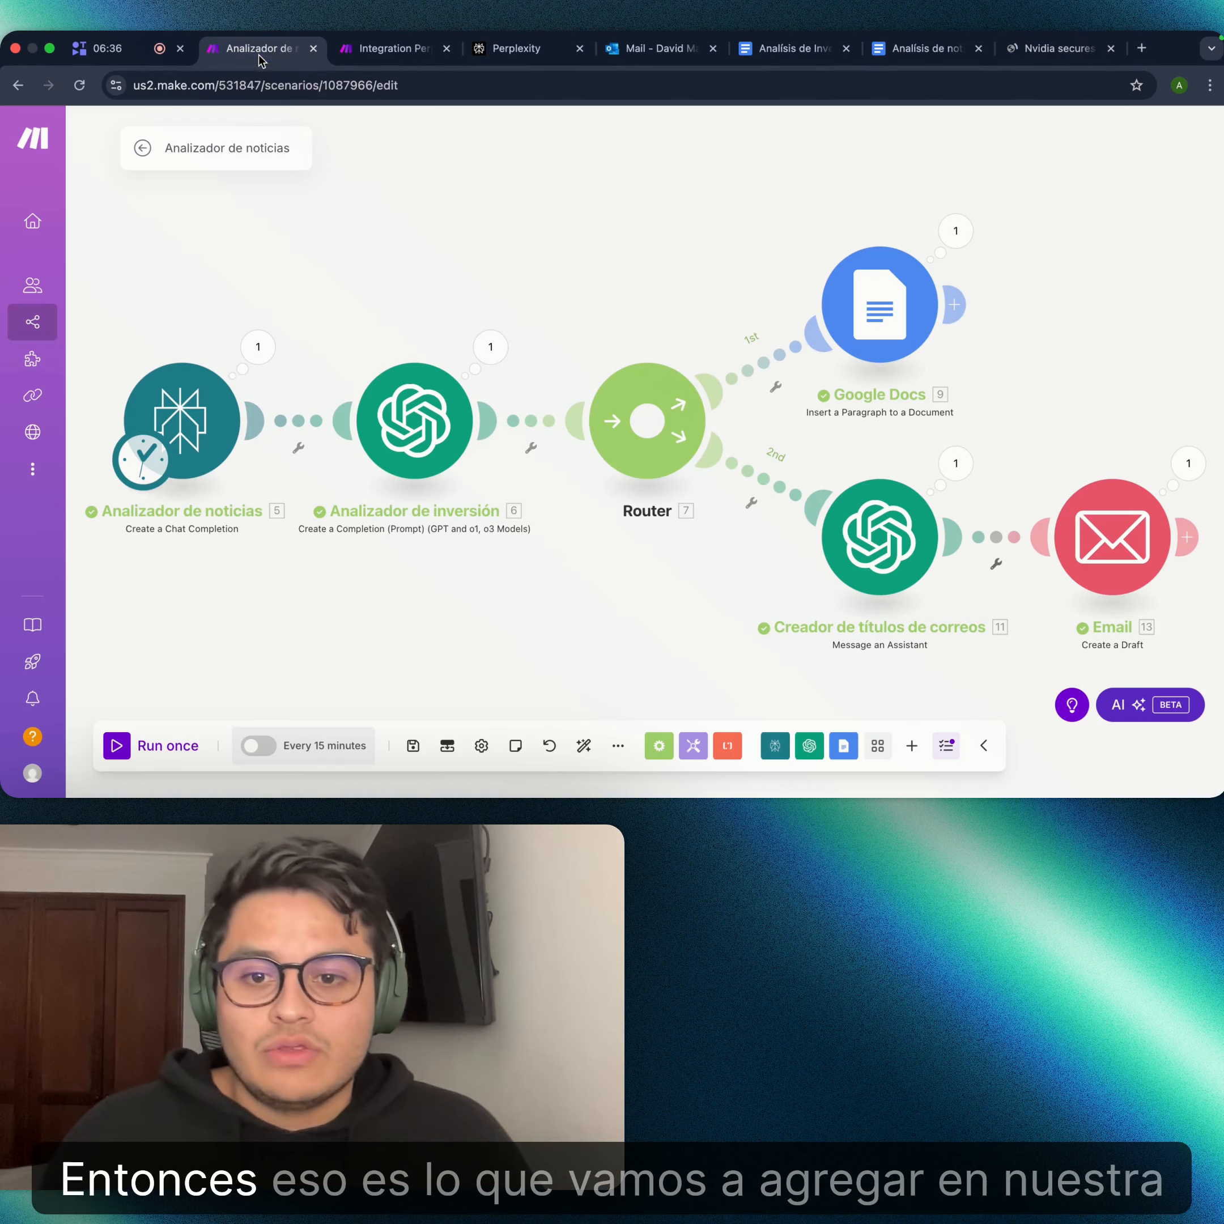
pyautogui.press('super+4')
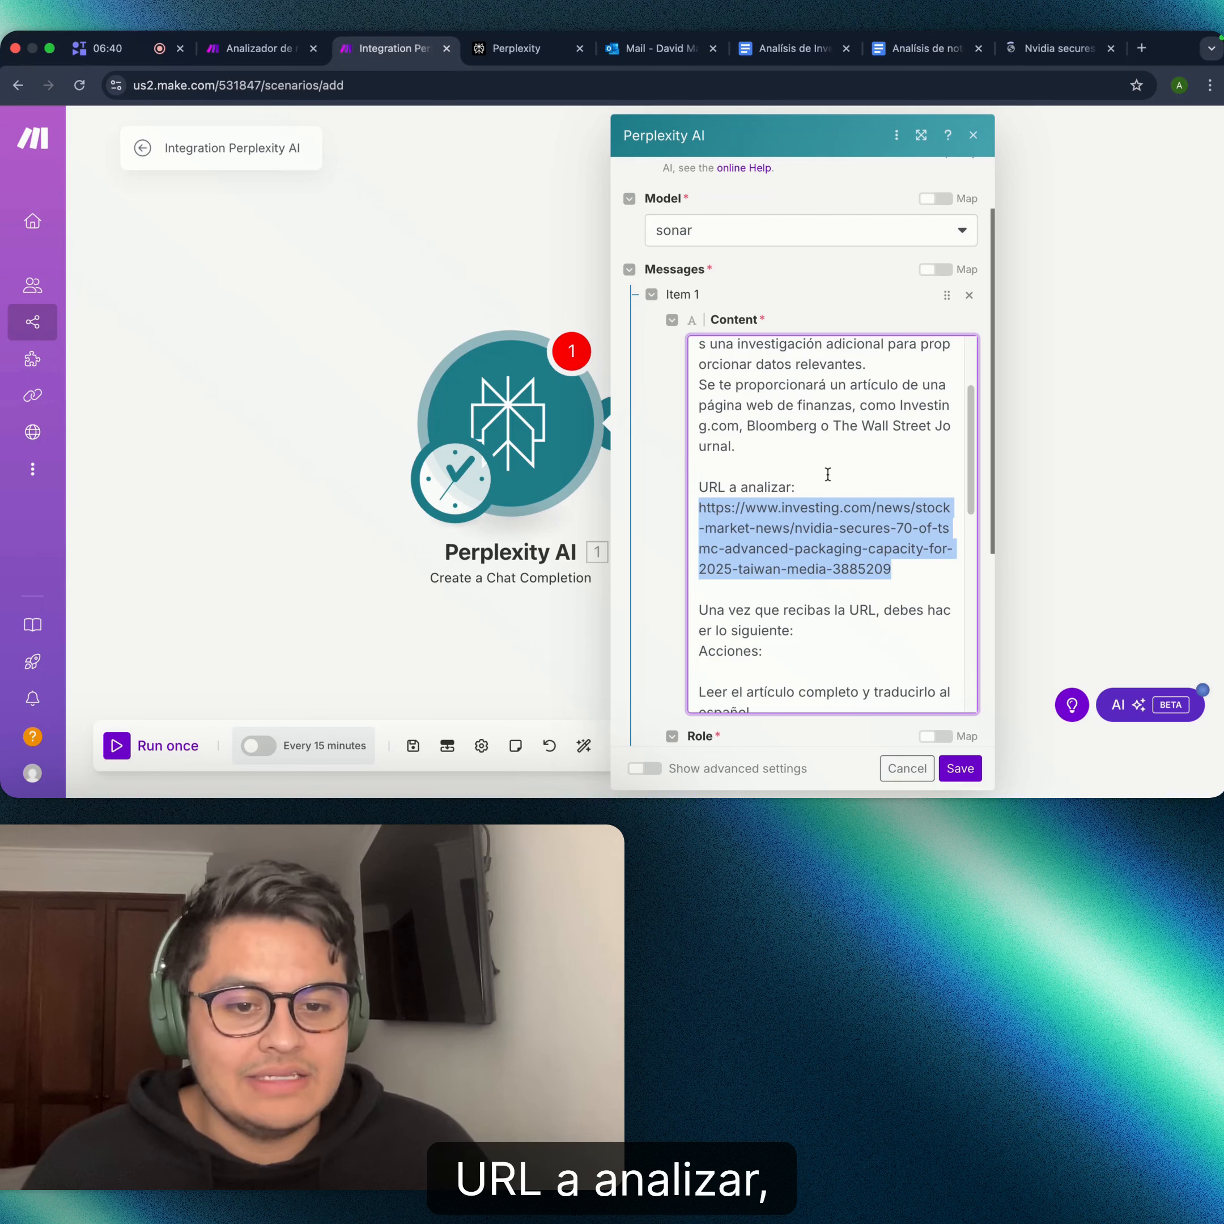
pyautogui.scroll(-1, 737, 492)
pyautogui.scroll(-10, 737, 492)
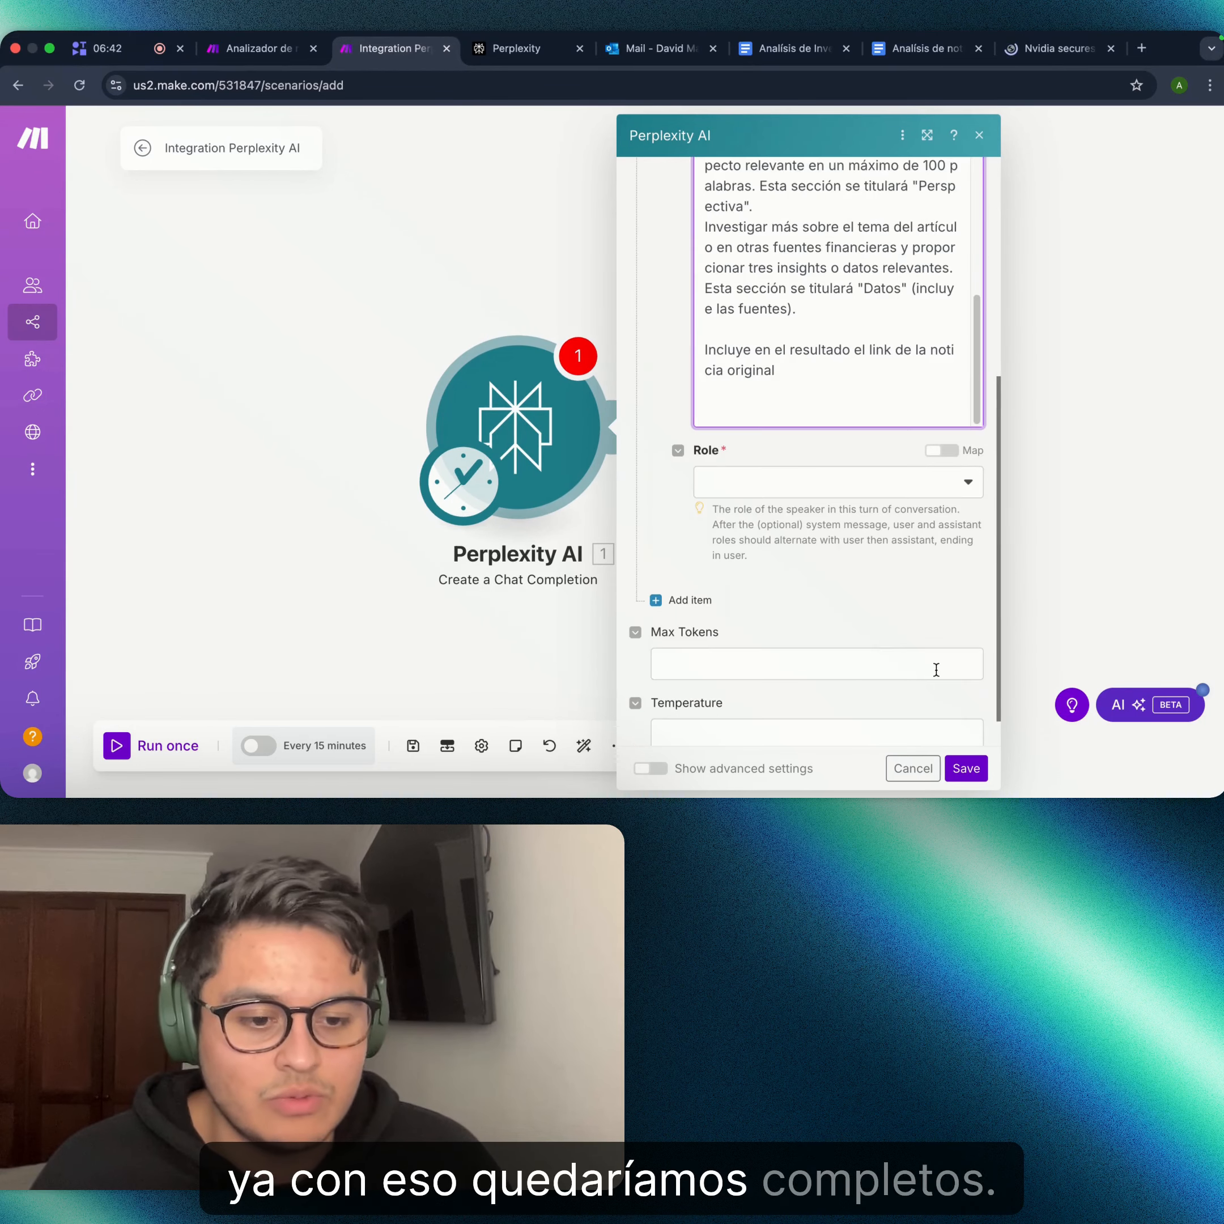
pyautogui.click(764, 623)
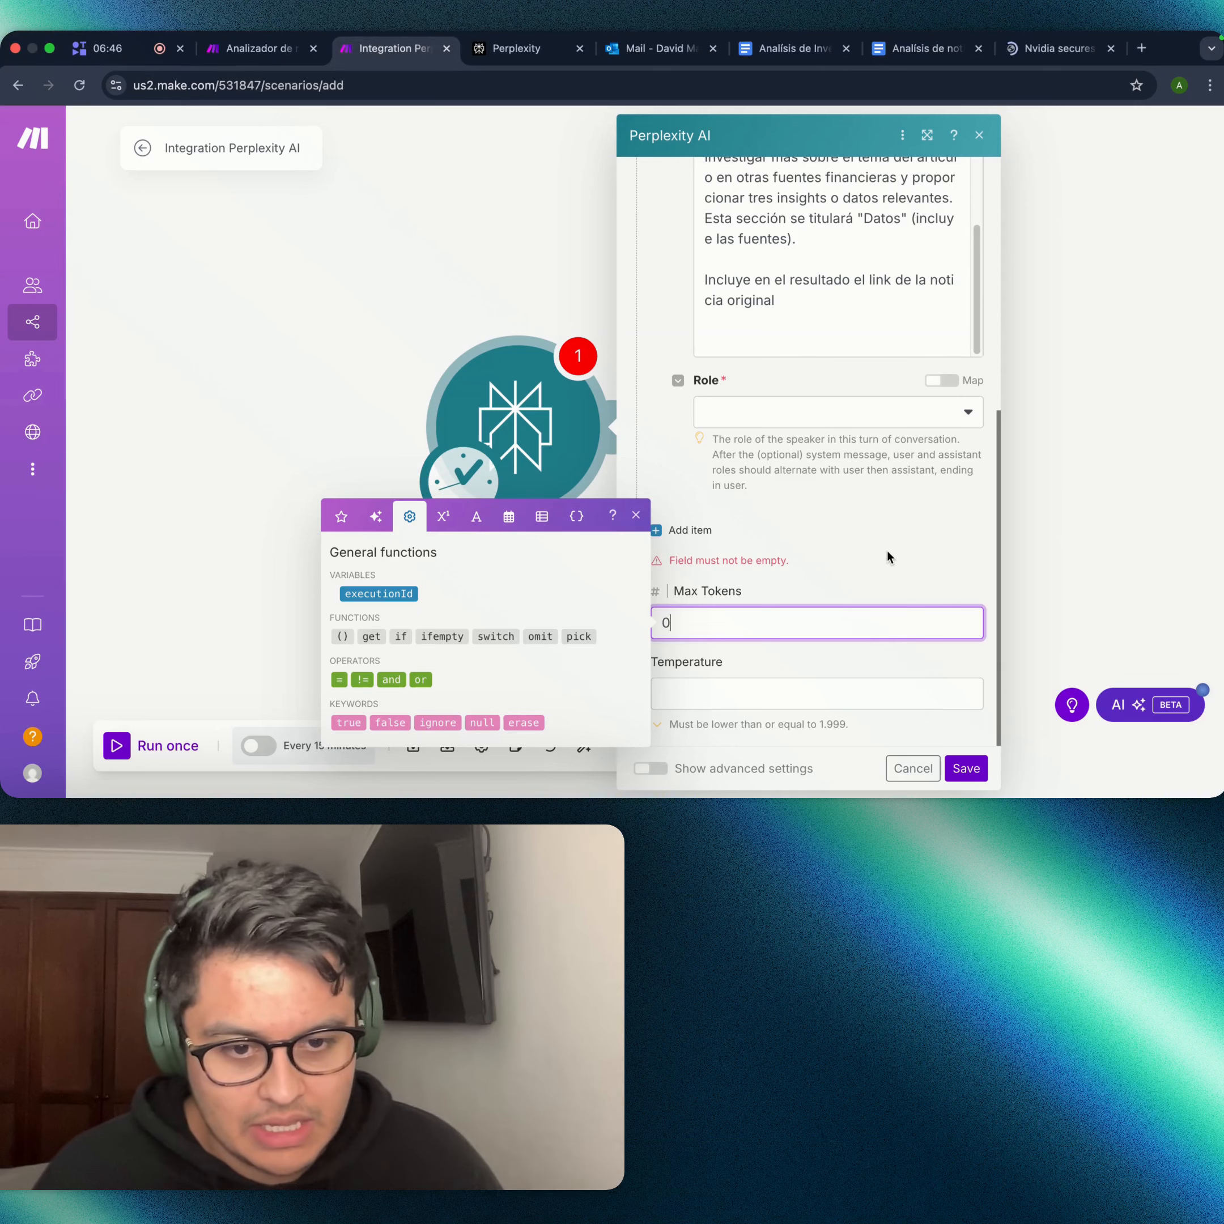
pyautogui.click(762, 675)
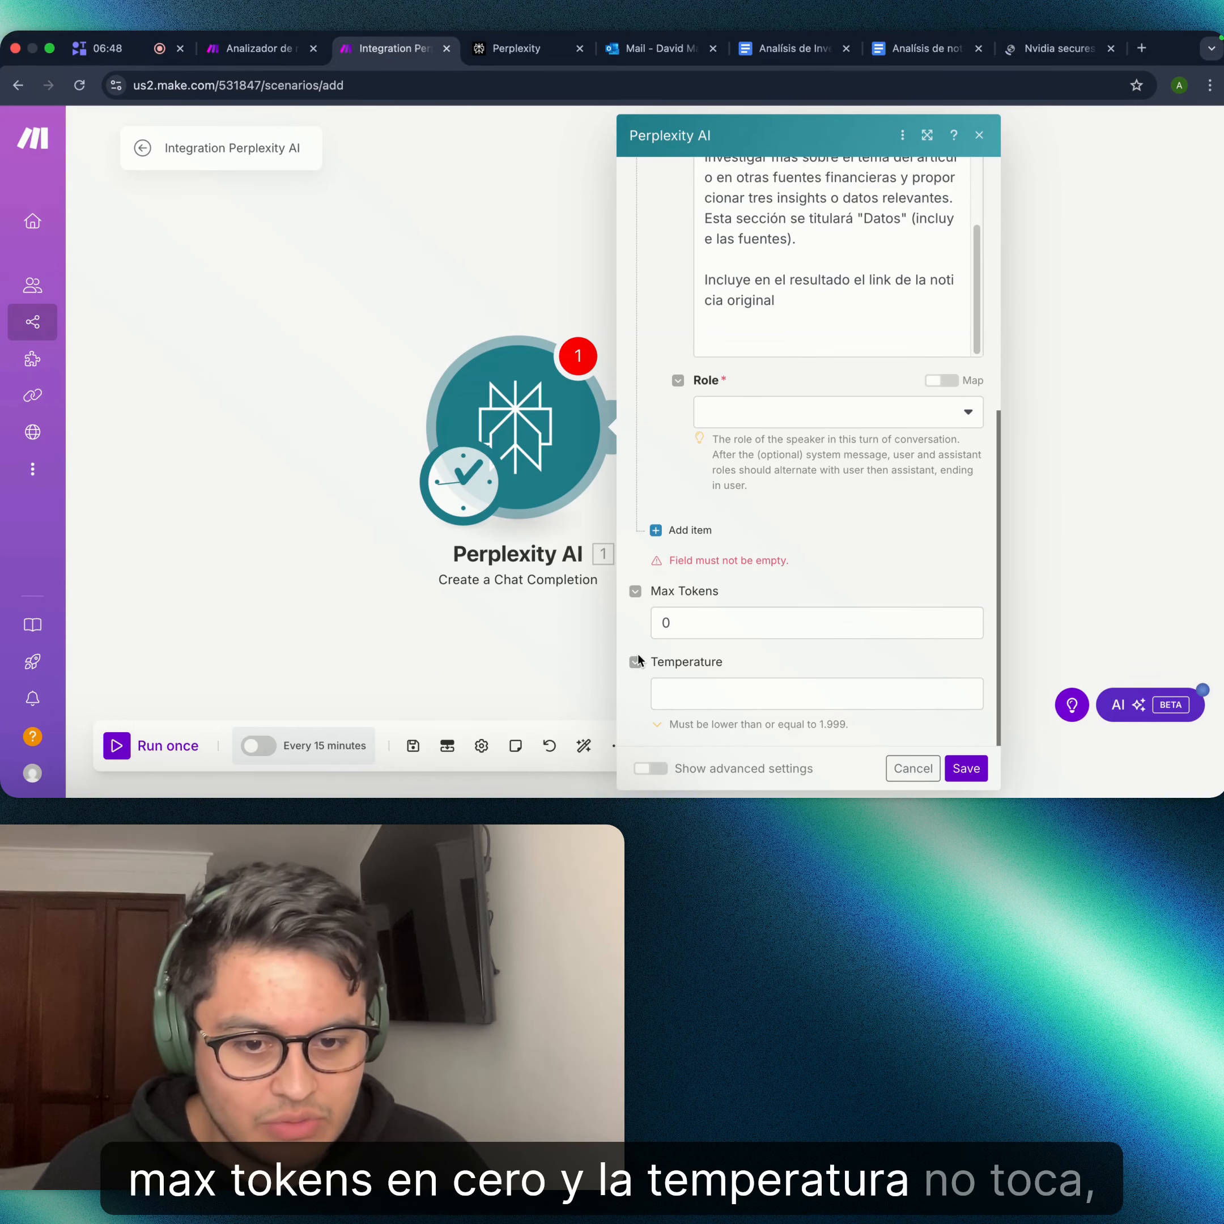
pyautogui.click(637, 669)
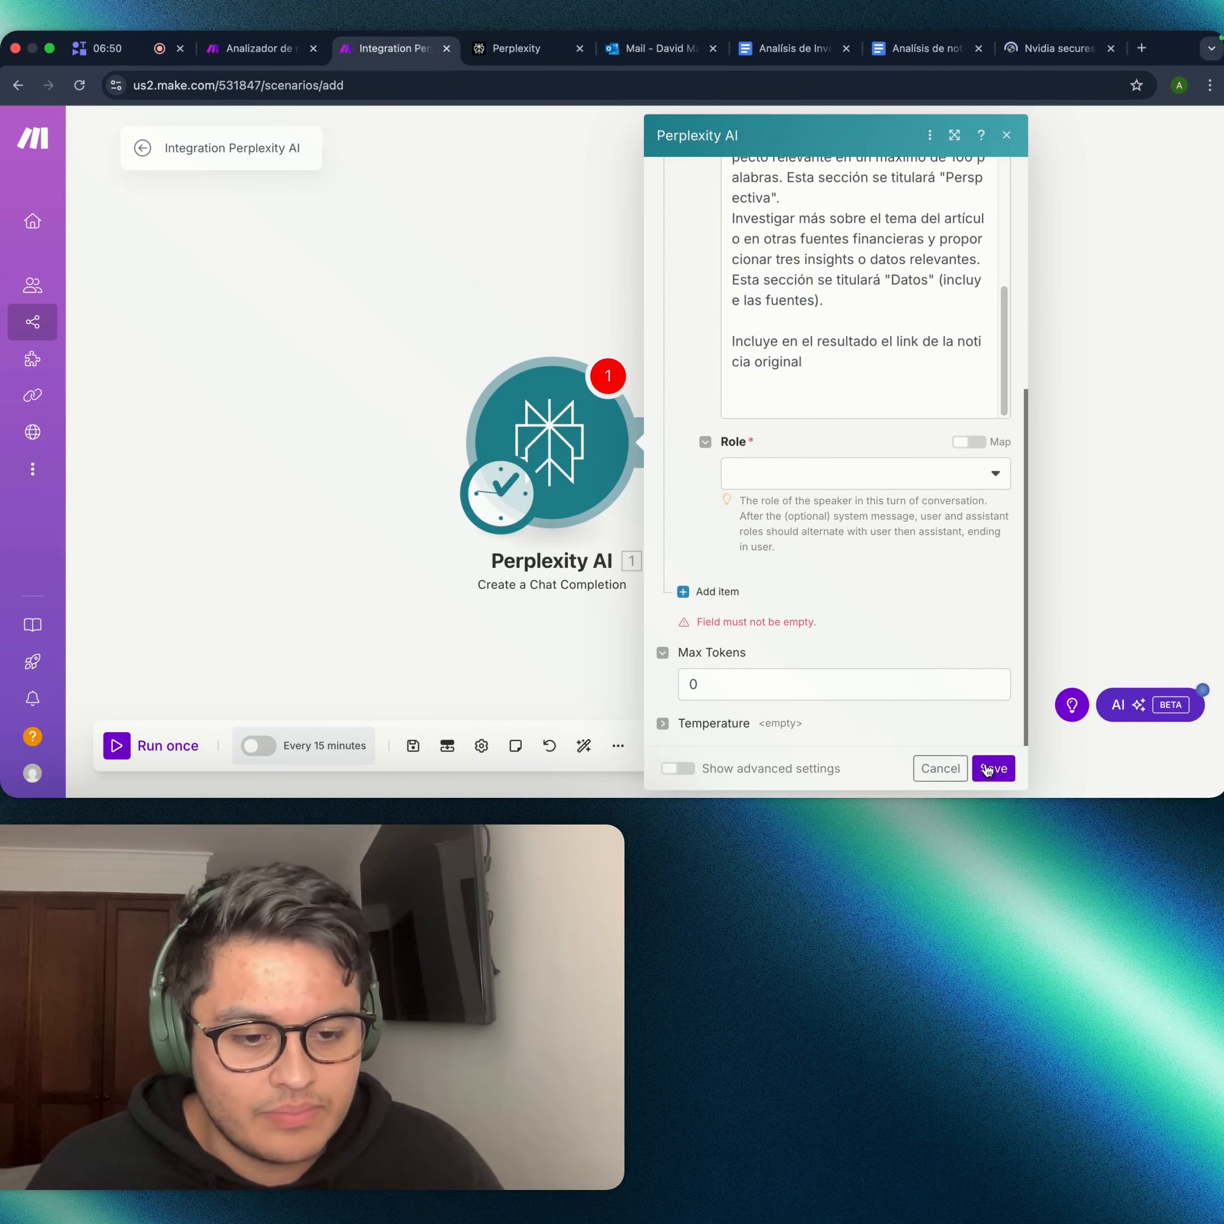
pyautogui.click(1007, 770)
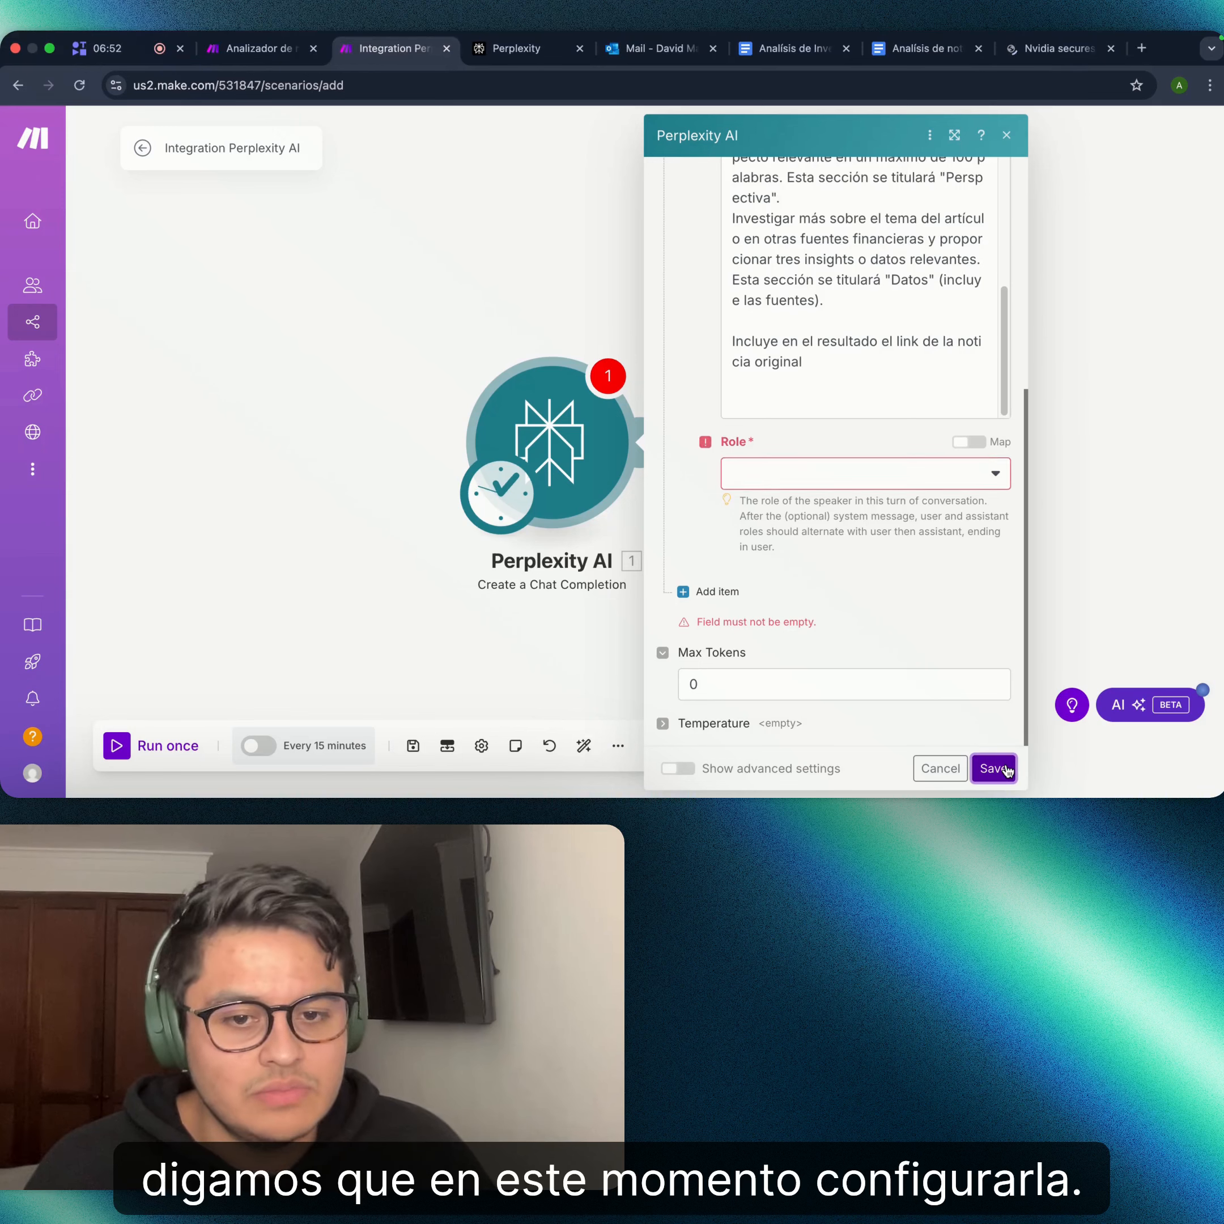
# - Set the message role to Assistant and save the module settings
pyautogui.click(893, 472)
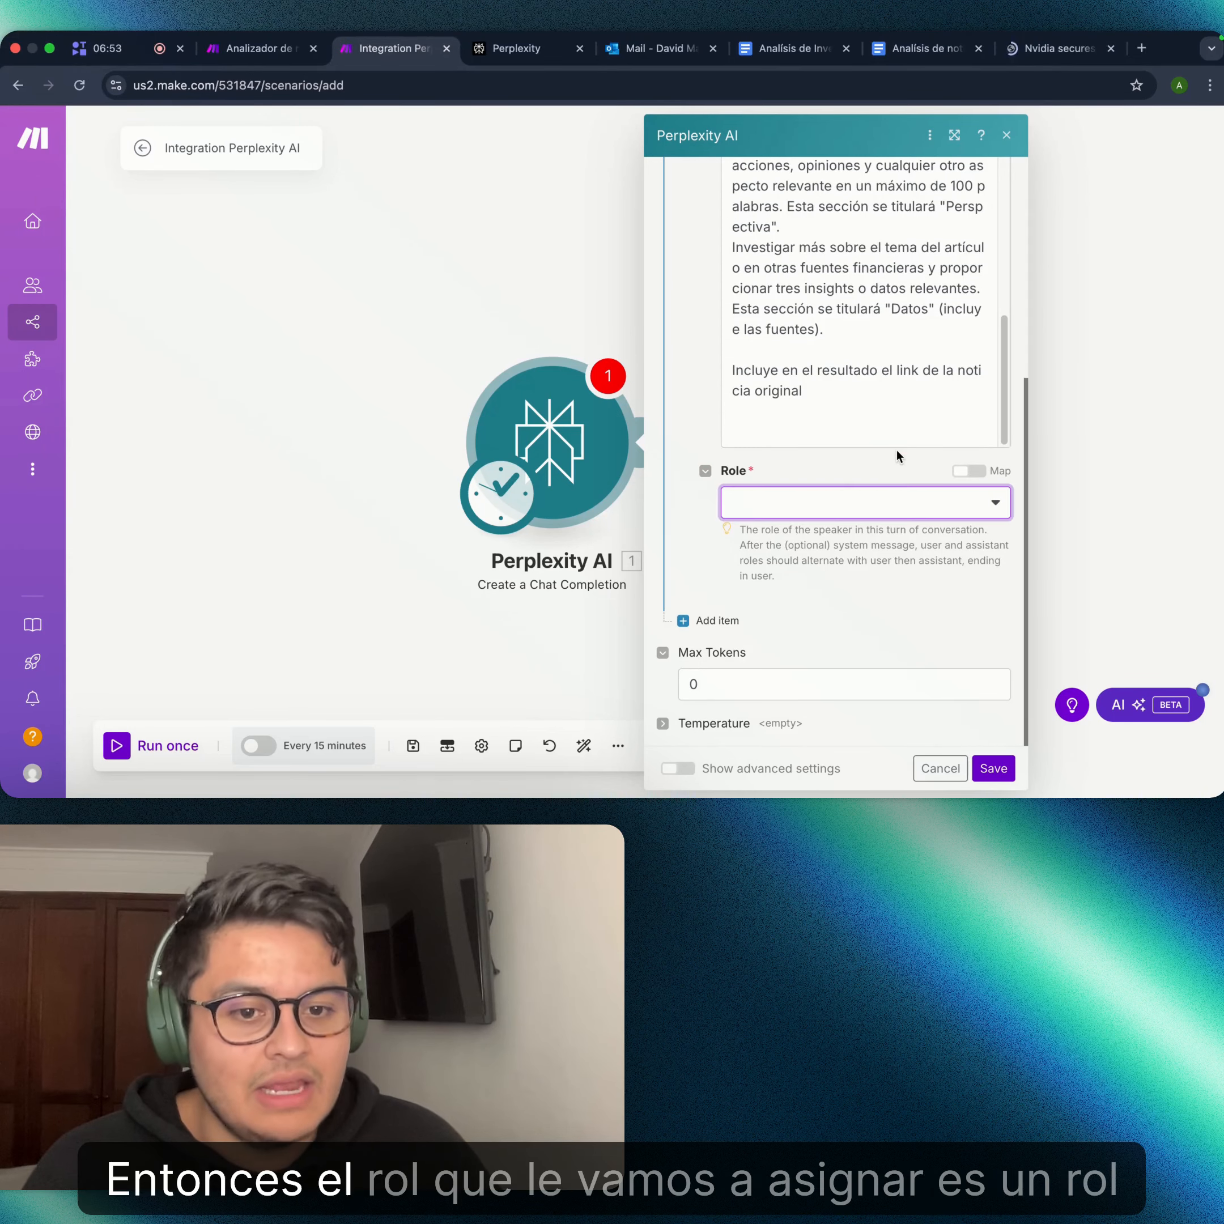
pyautogui.click(899, 499)
pyautogui.click(862, 569)
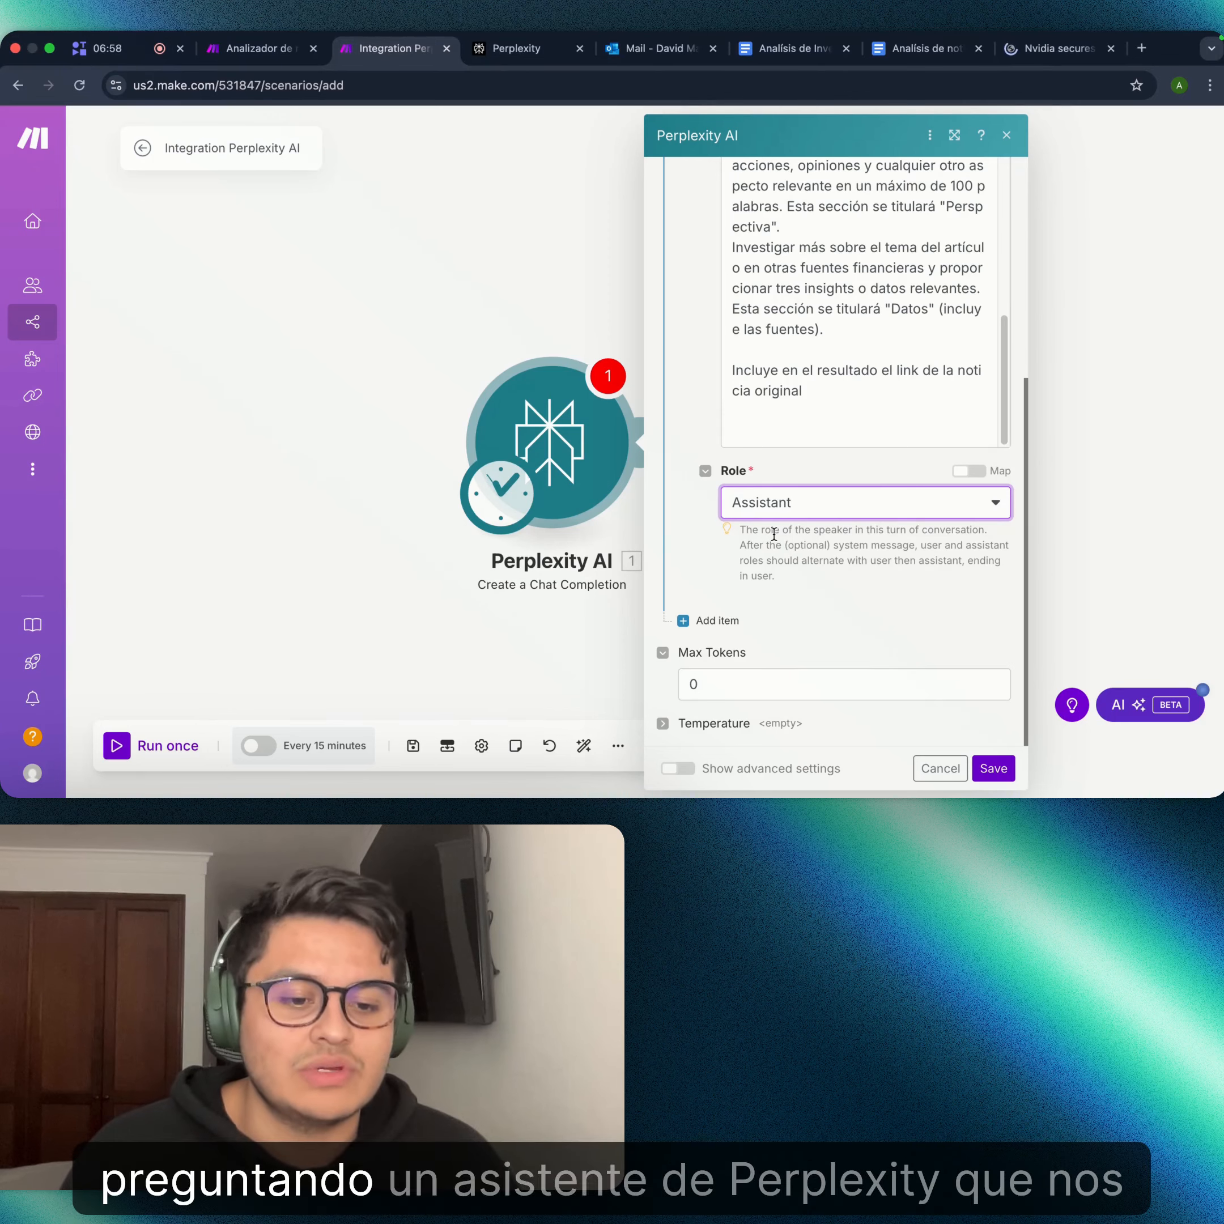
pyautogui.scroll(10, 786, 478)
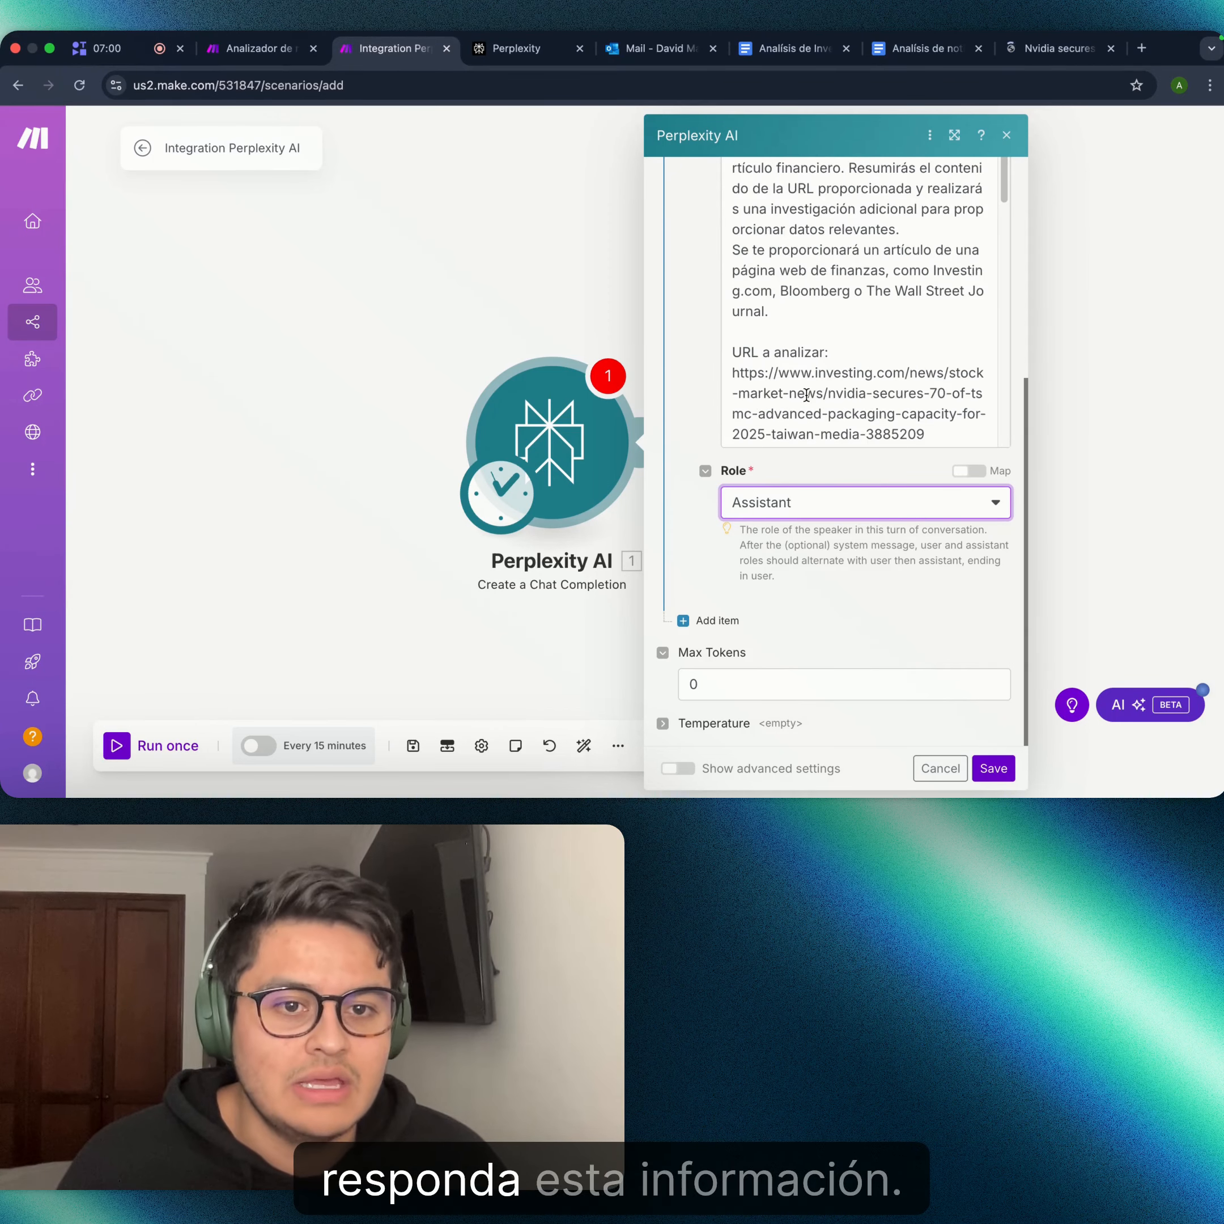
pyautogui.scroll(-10, 821, 333)
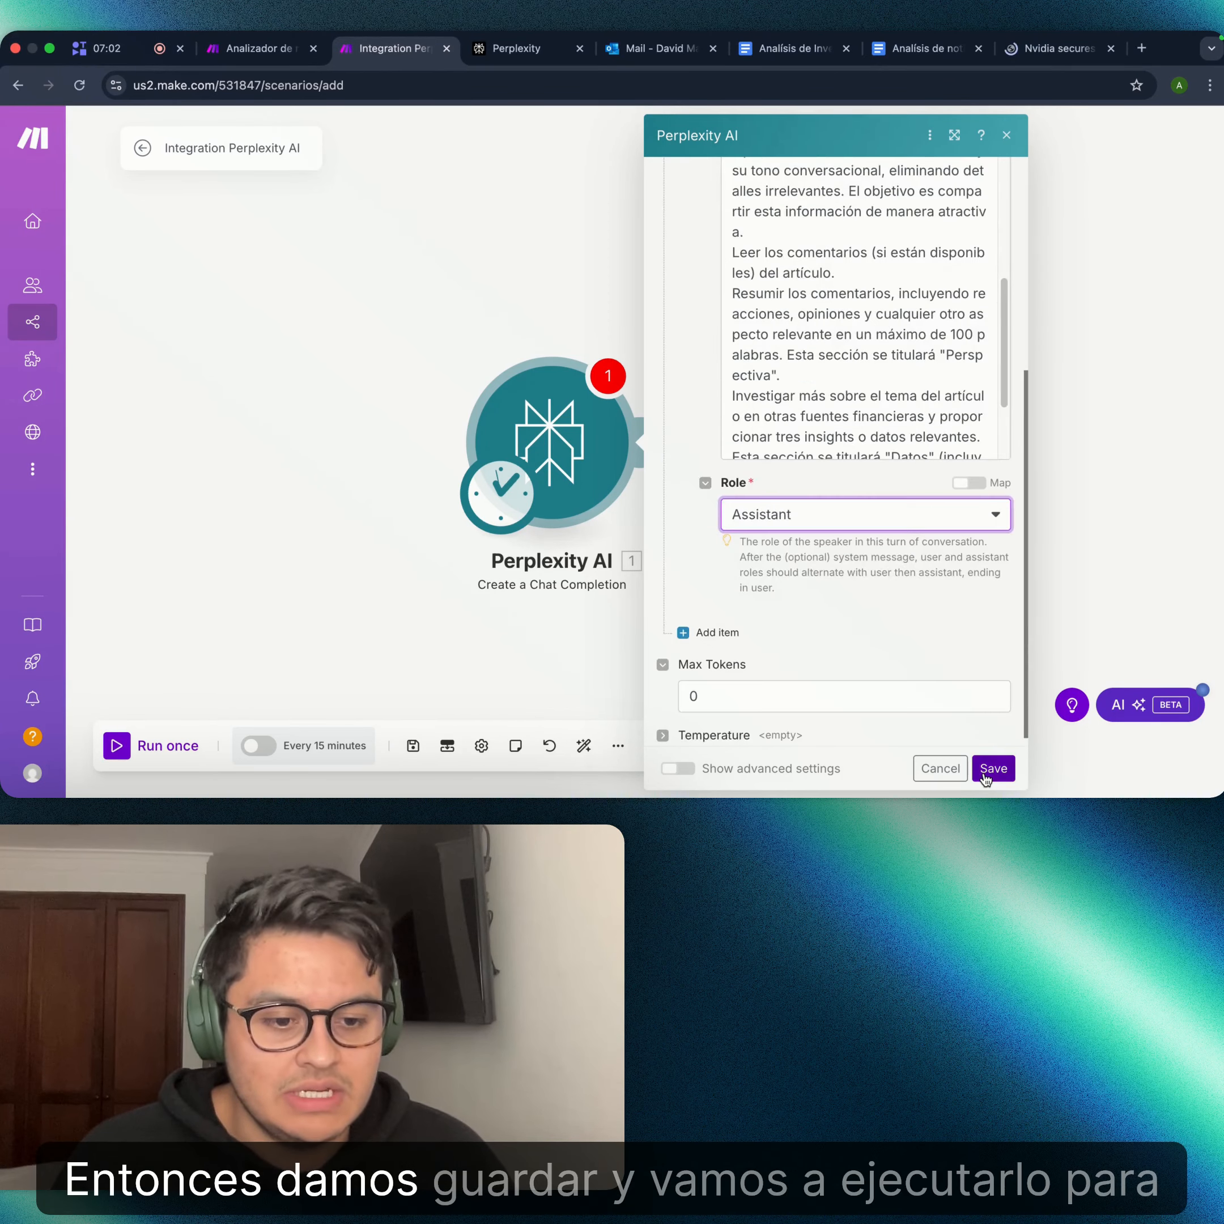
pyautogui.click(990, 771)
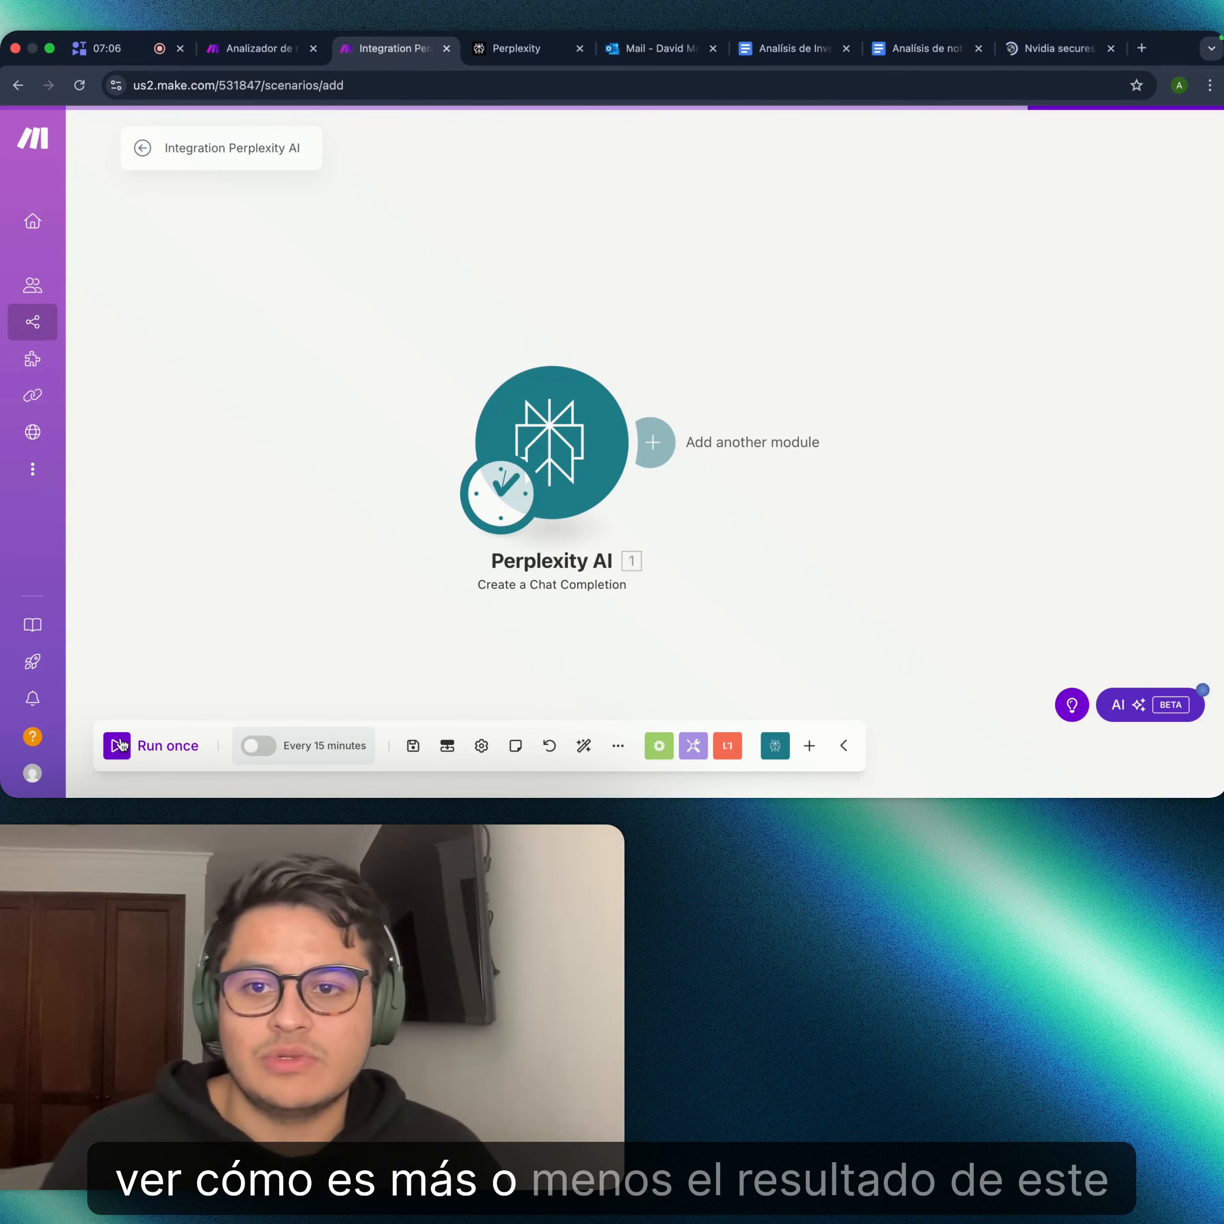
# - Run the scenario once and dismiss the 400 error about alternating user/assistant roles
pyautogui.click(120, 745)
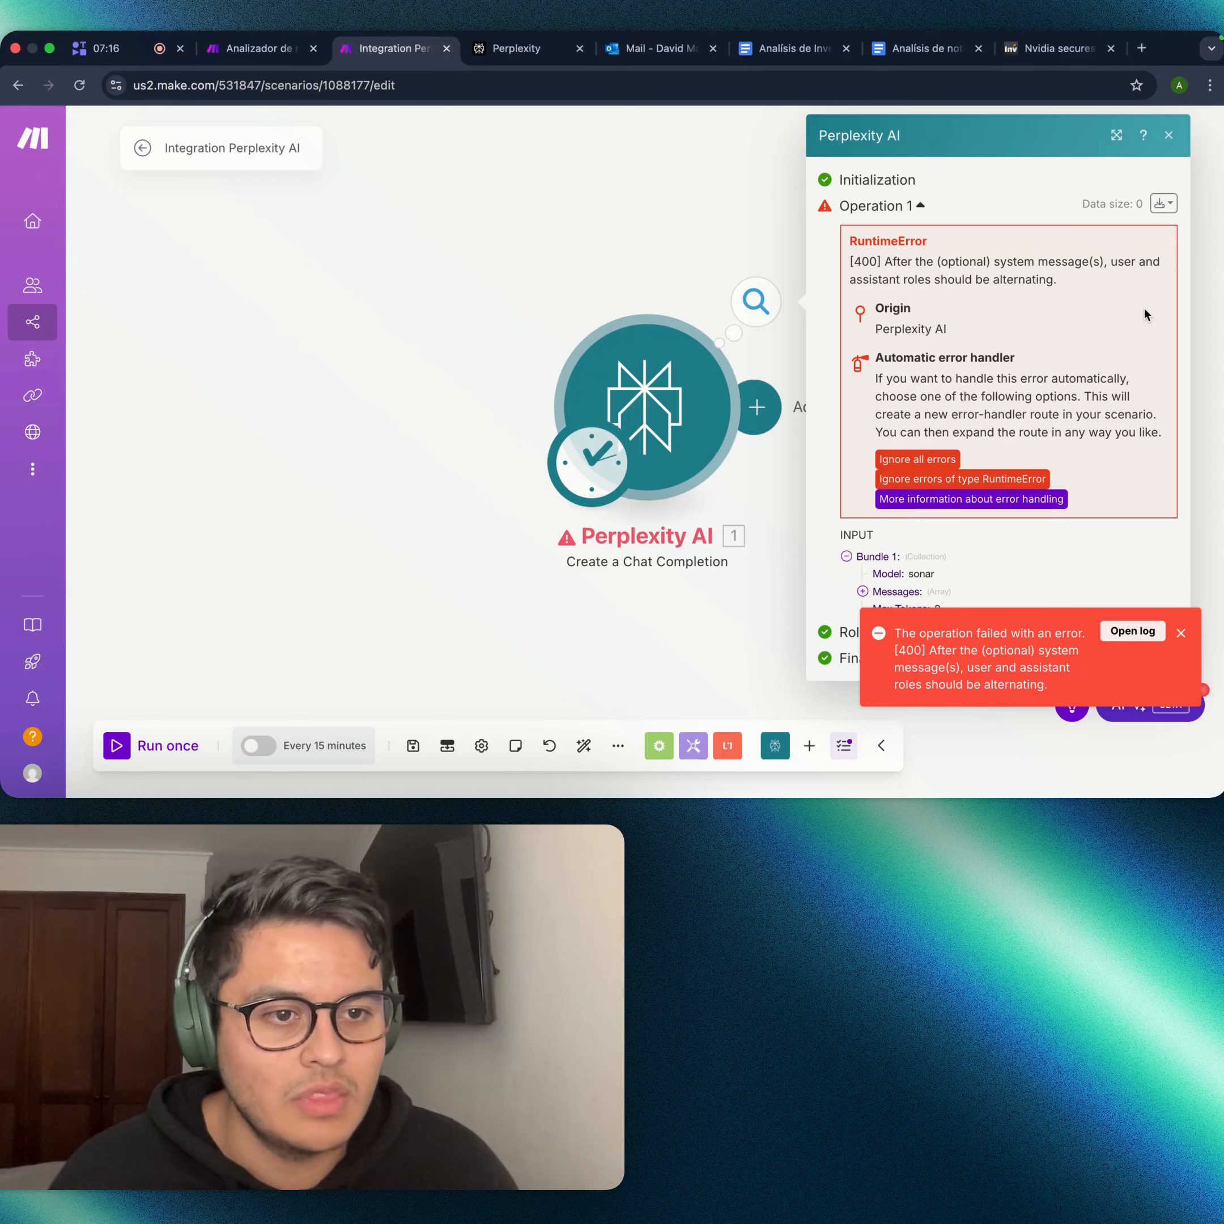
pyautogui.click(661, 397)
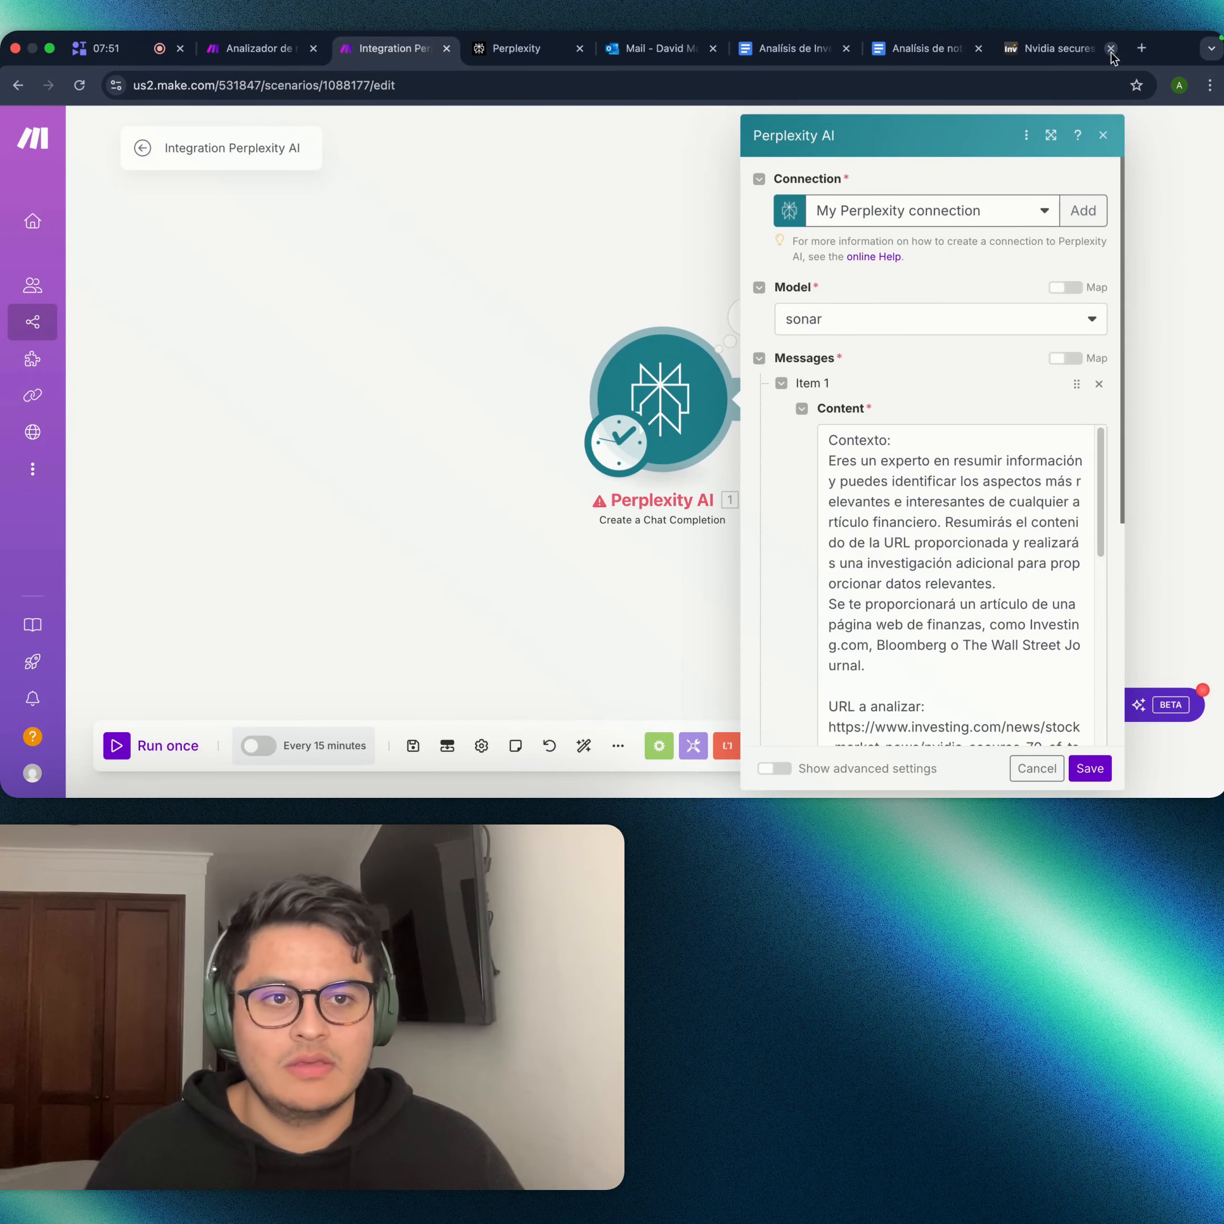
# - Review the Perplexity prompt, close the module unchanged, and run the scenario once
pyautogui.click(1021, 50)
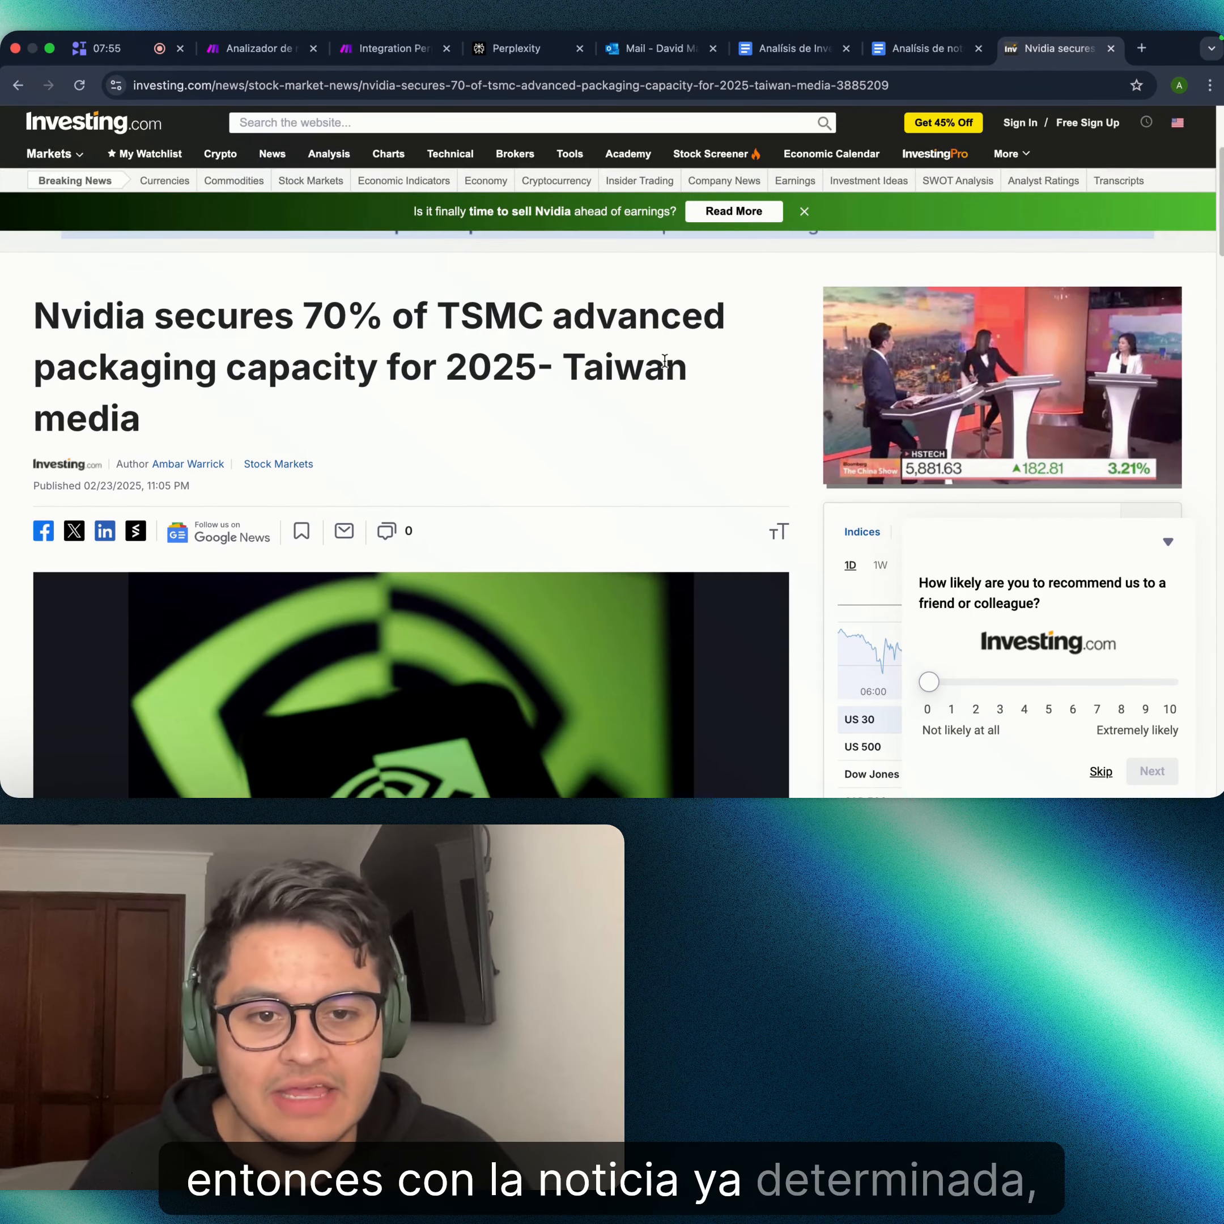
pyautogui.click(369, 53)
pyautogui.scroll(-3, 942, 463)
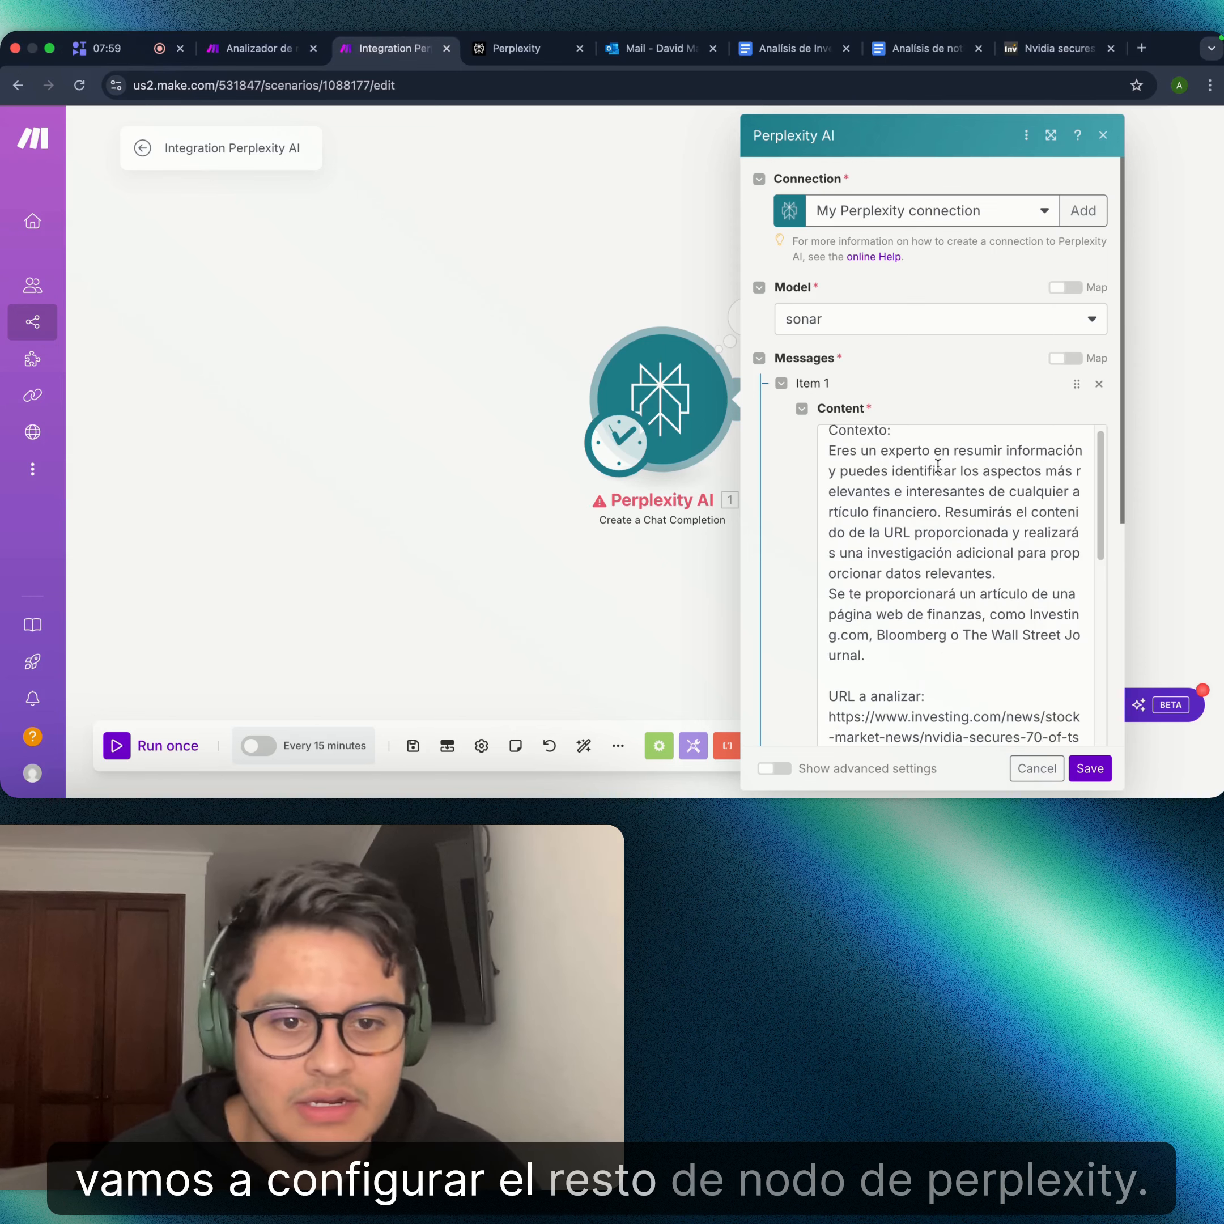
pyautogui.scroll(-5, 943, 407)
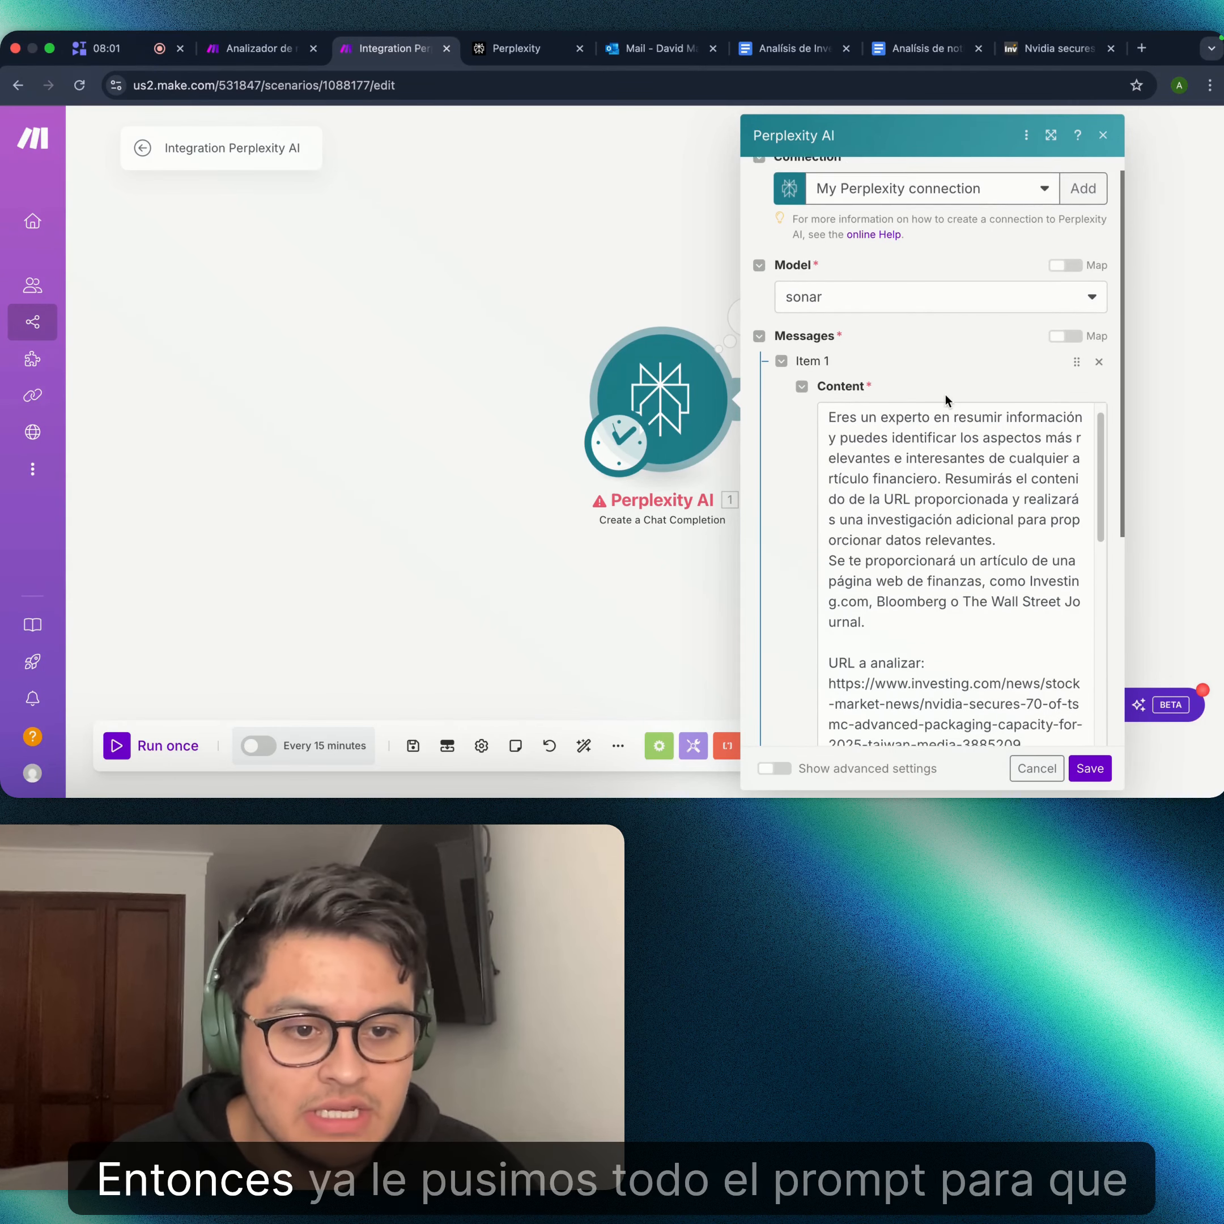
pyautogui.scroll(-10, 945, 453)
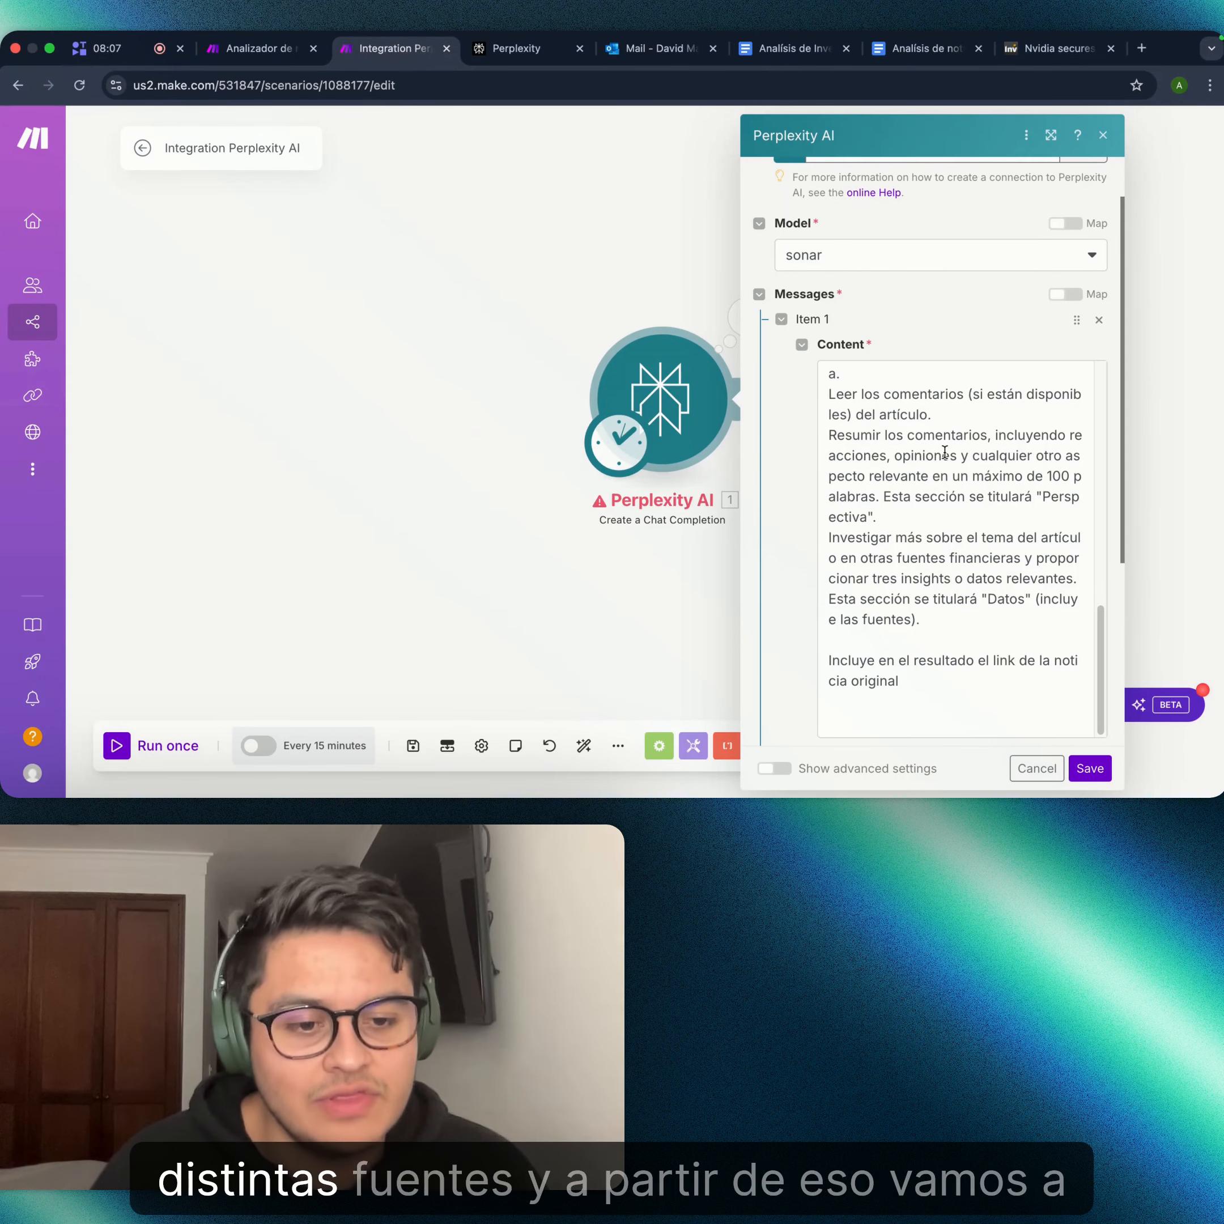
pyautogui.scroll(-5, 945, 454)
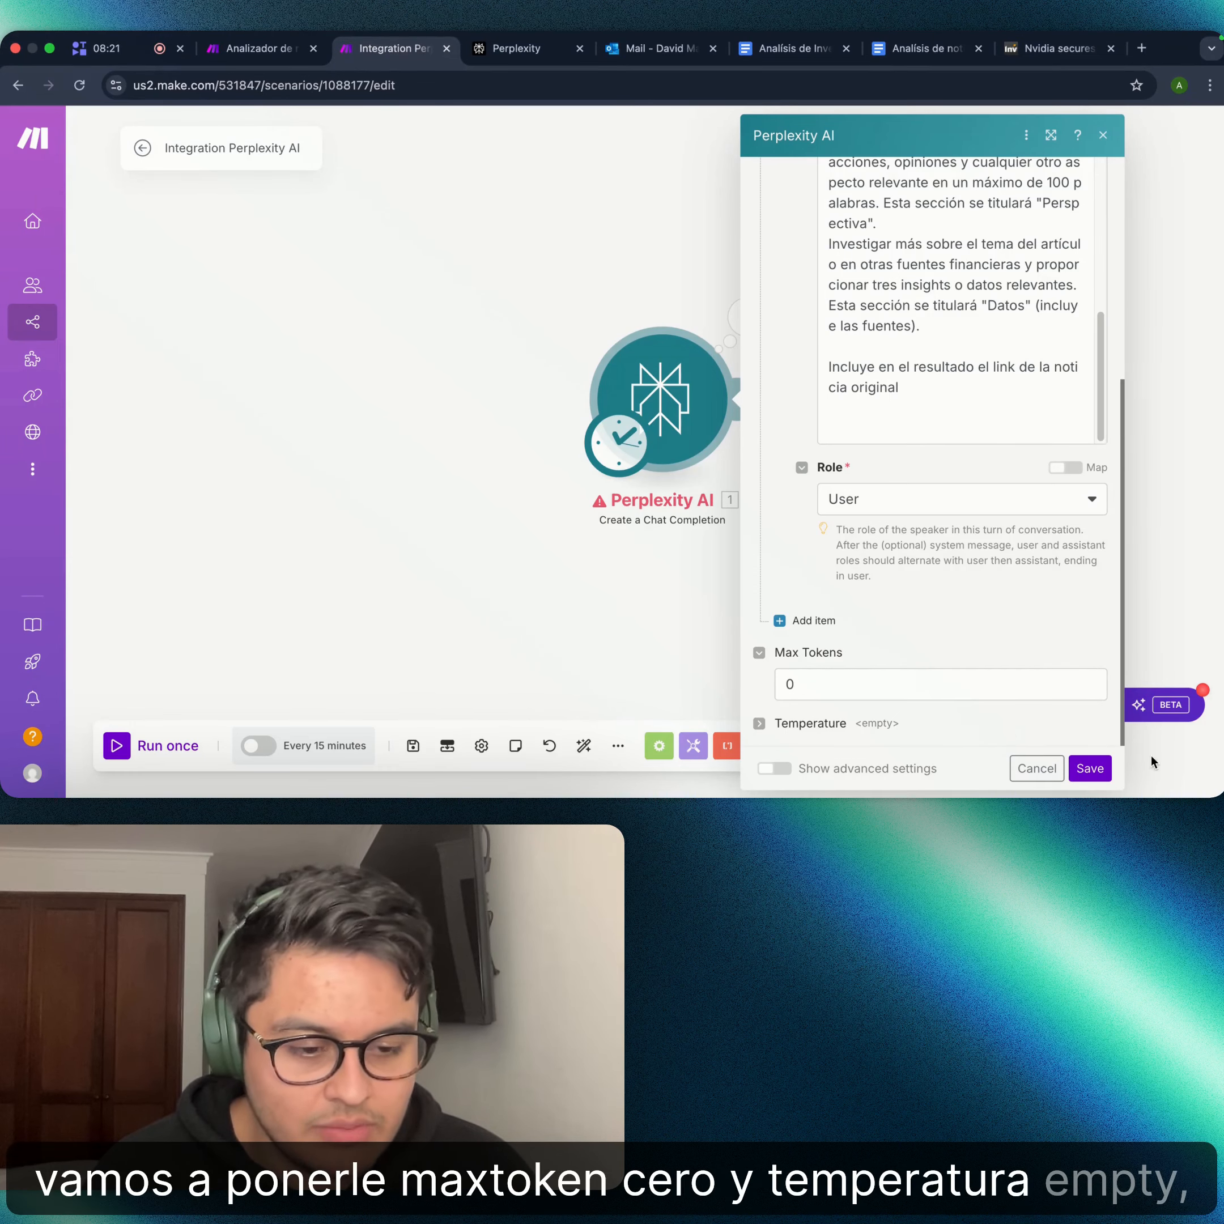
pyautogui.click(1033, 767)
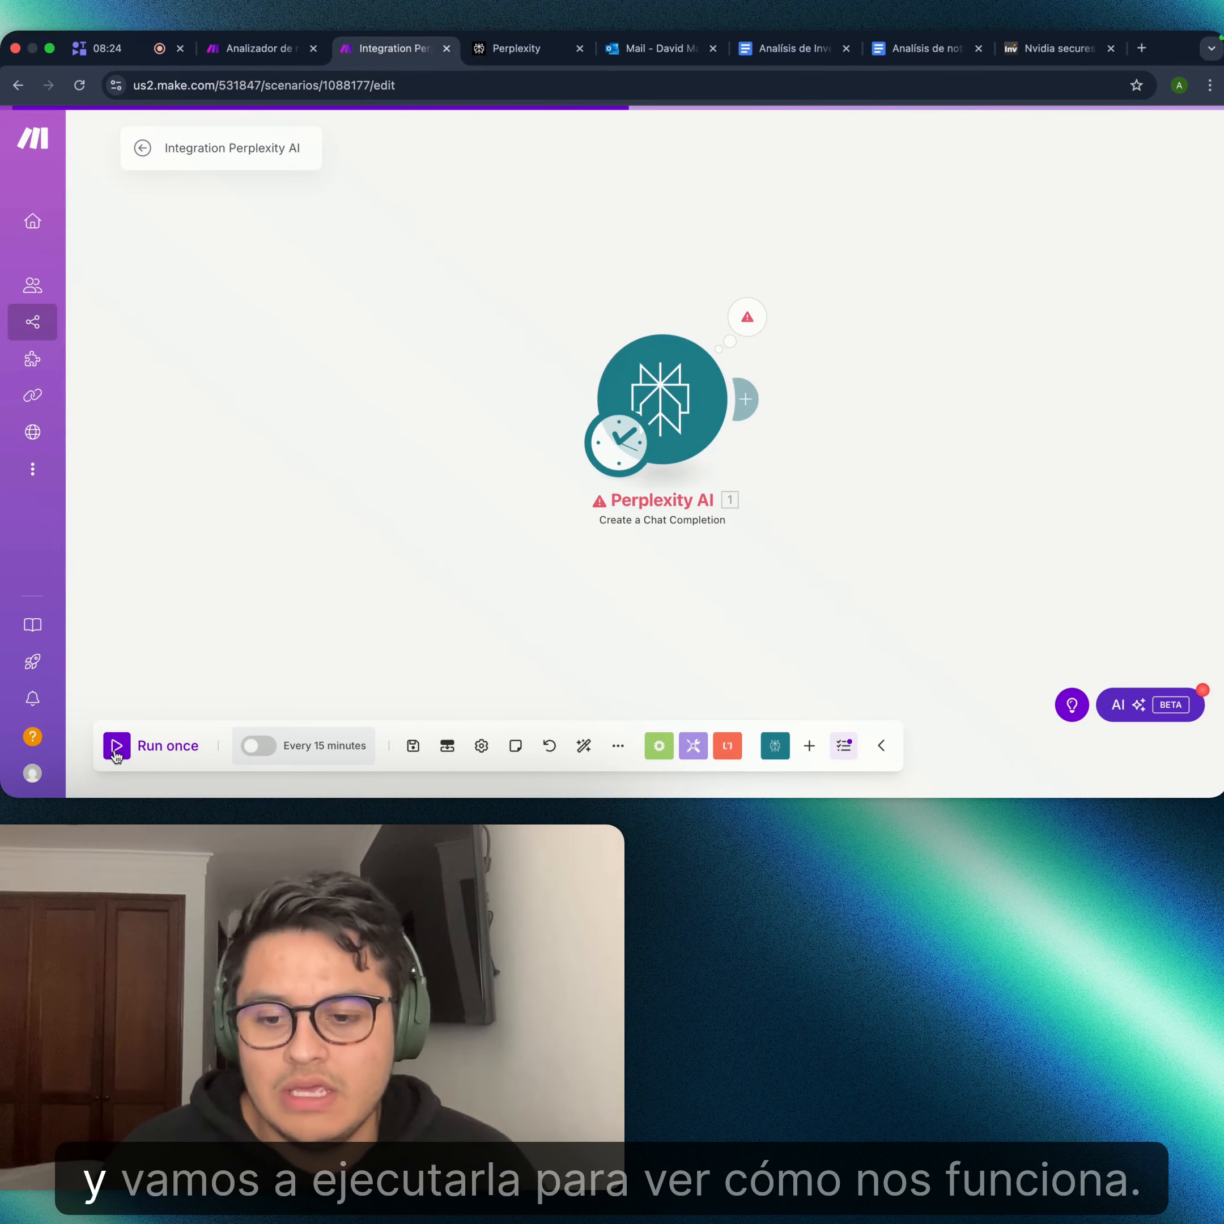
pyautogui.click(131, 750)
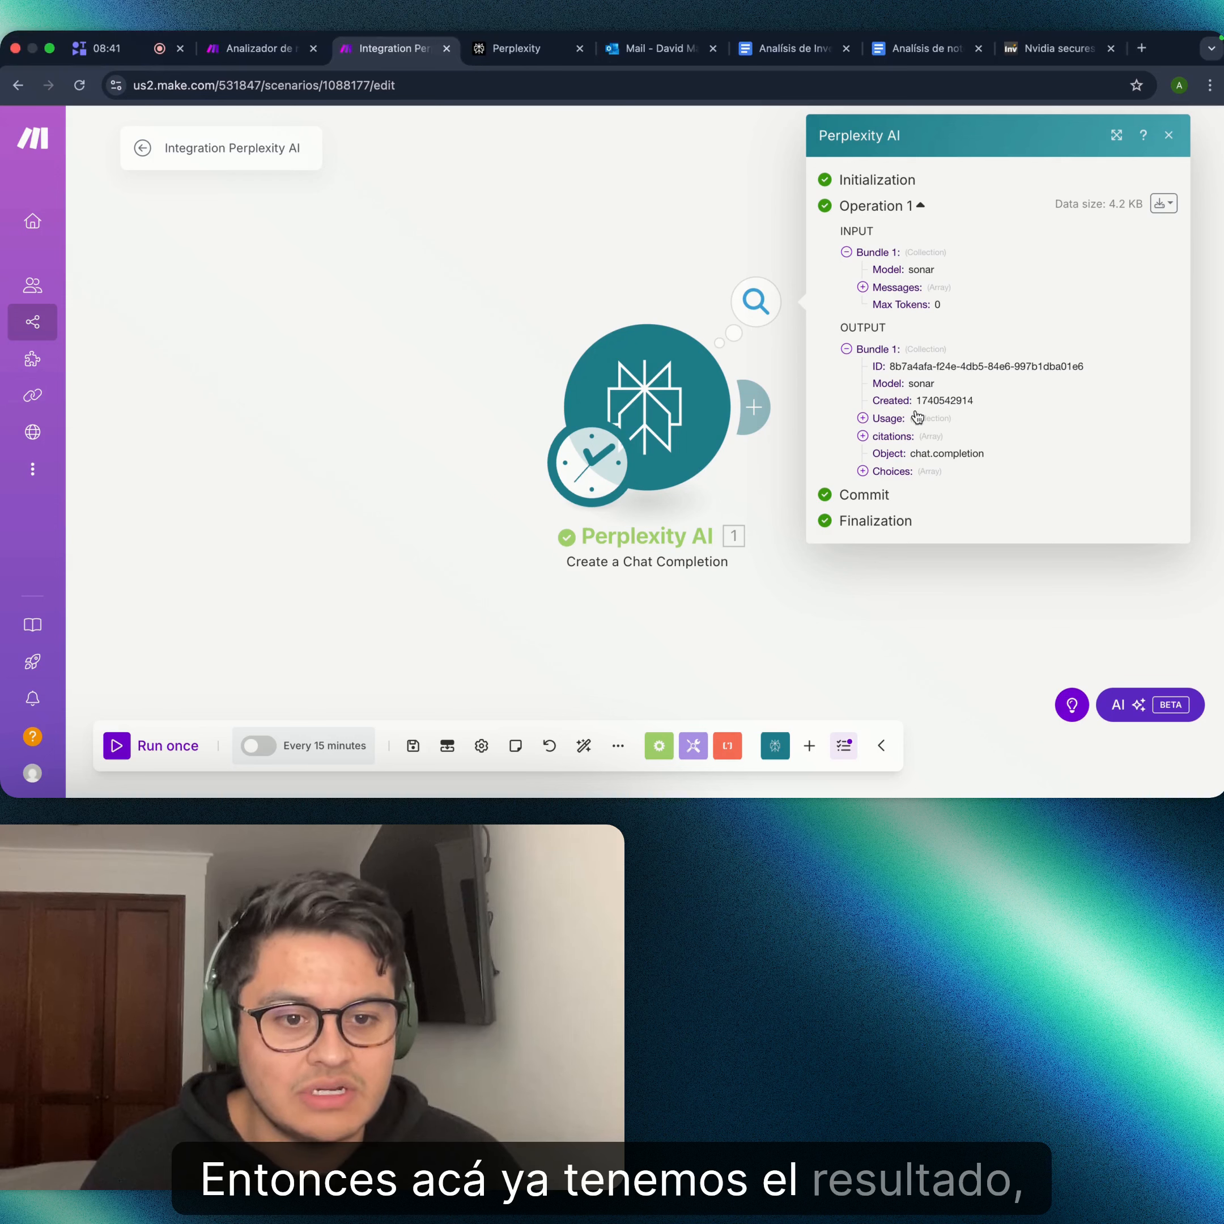
# - Expand the output's Choices > 1 > Message > Content and read the generated Spanish analysis
pyautogui.click(863, 472)
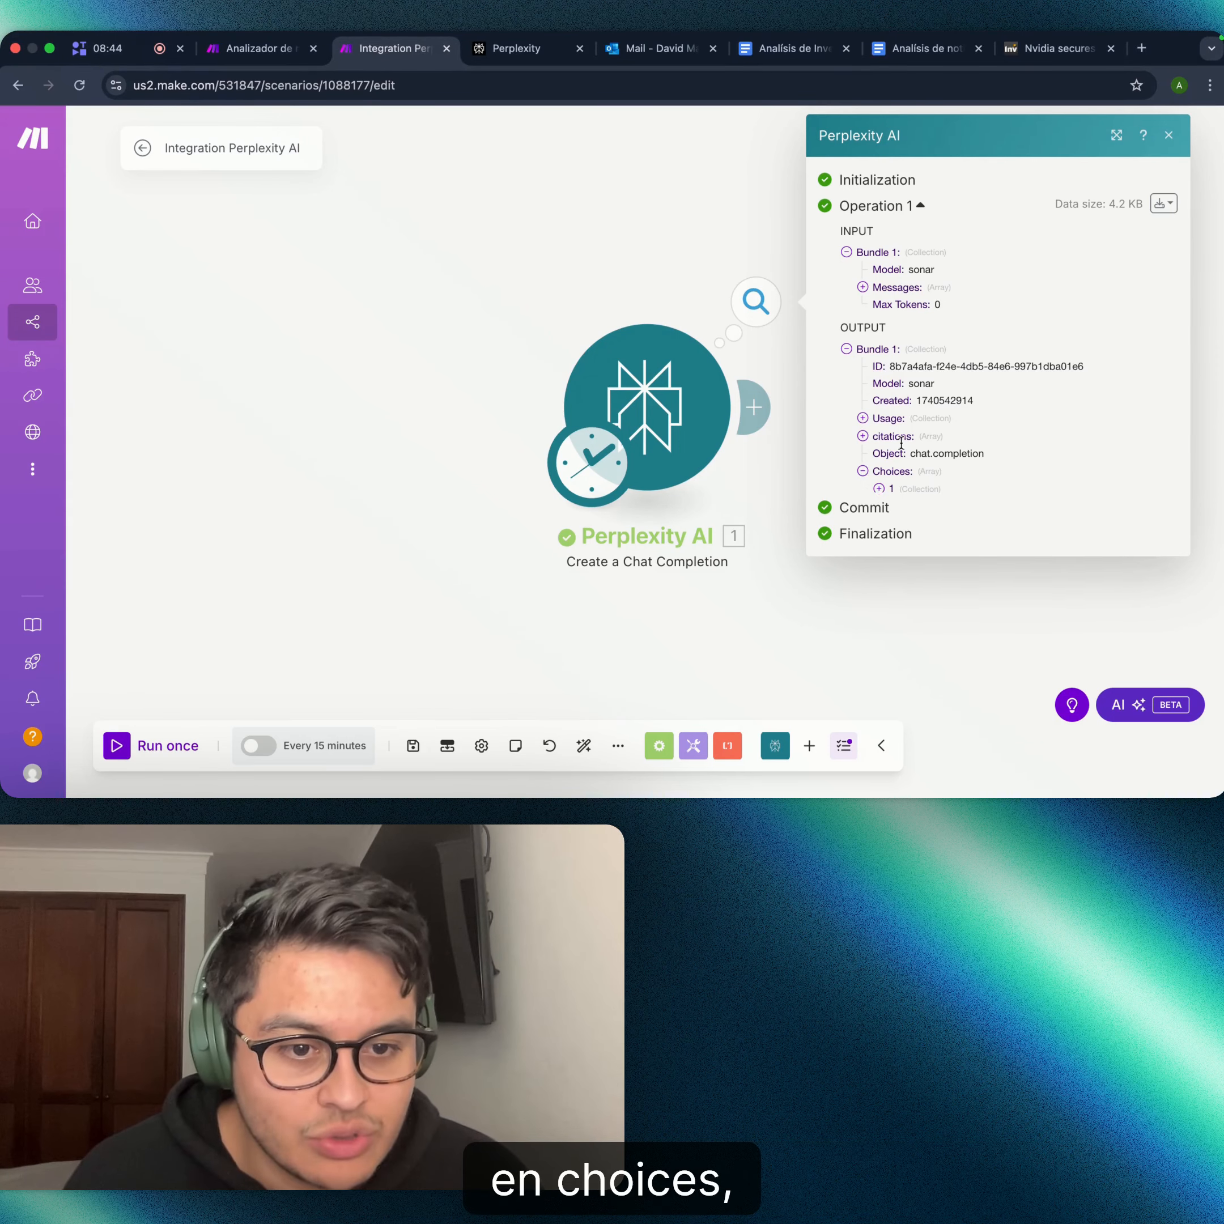
pyautogui.click(879, 489)
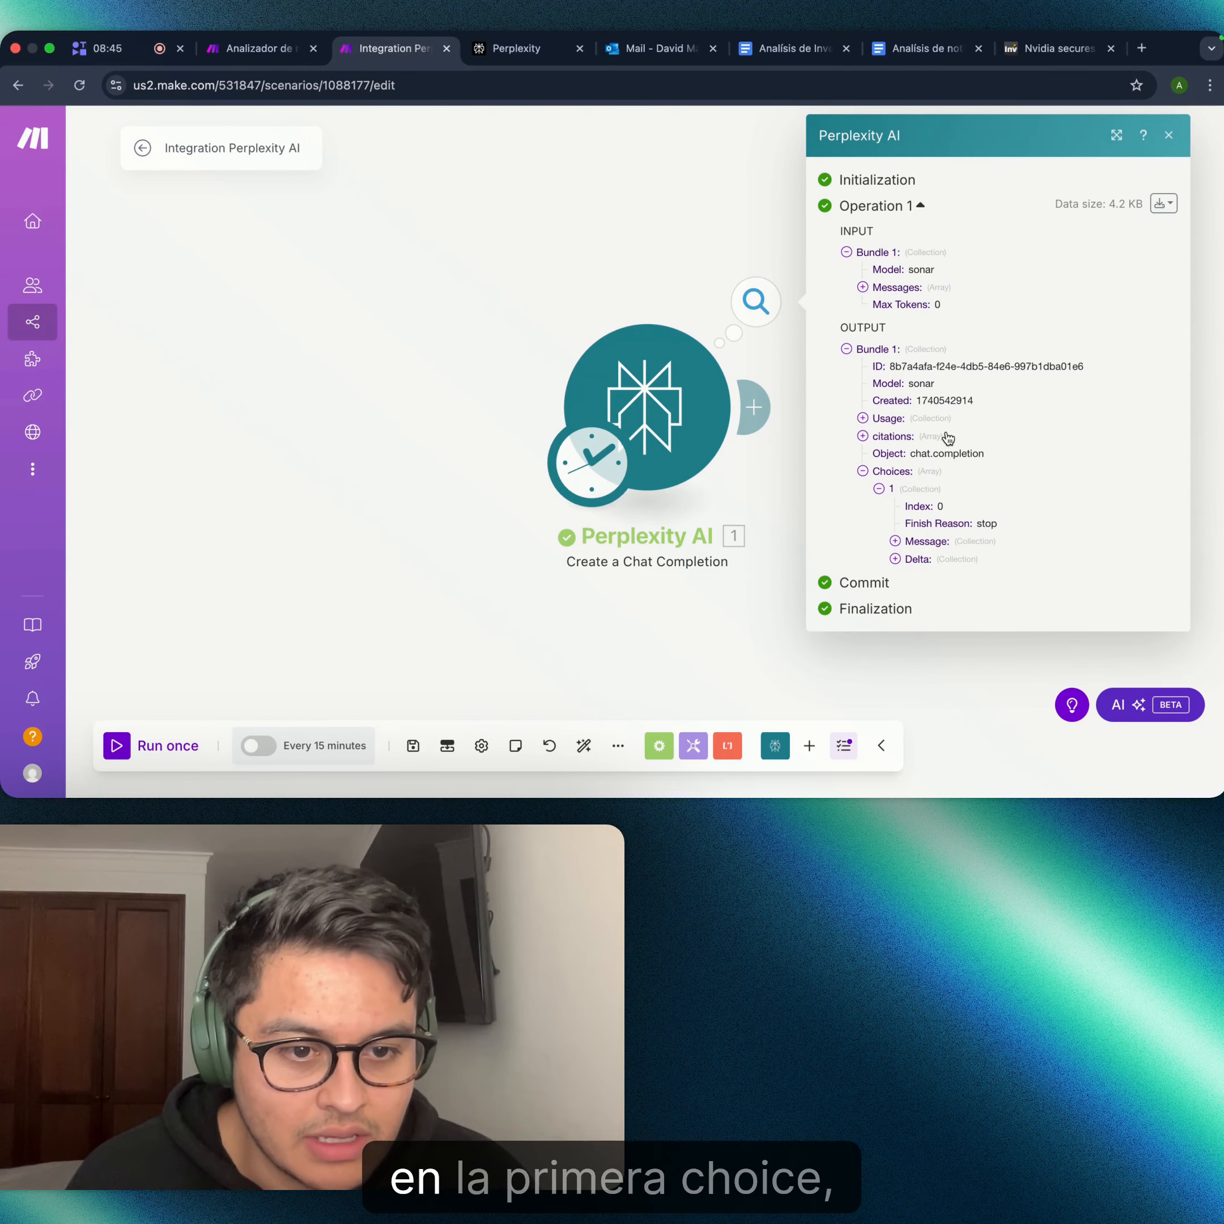
pyautogui.click(895, 541)
pyautogui.click(923, 577)
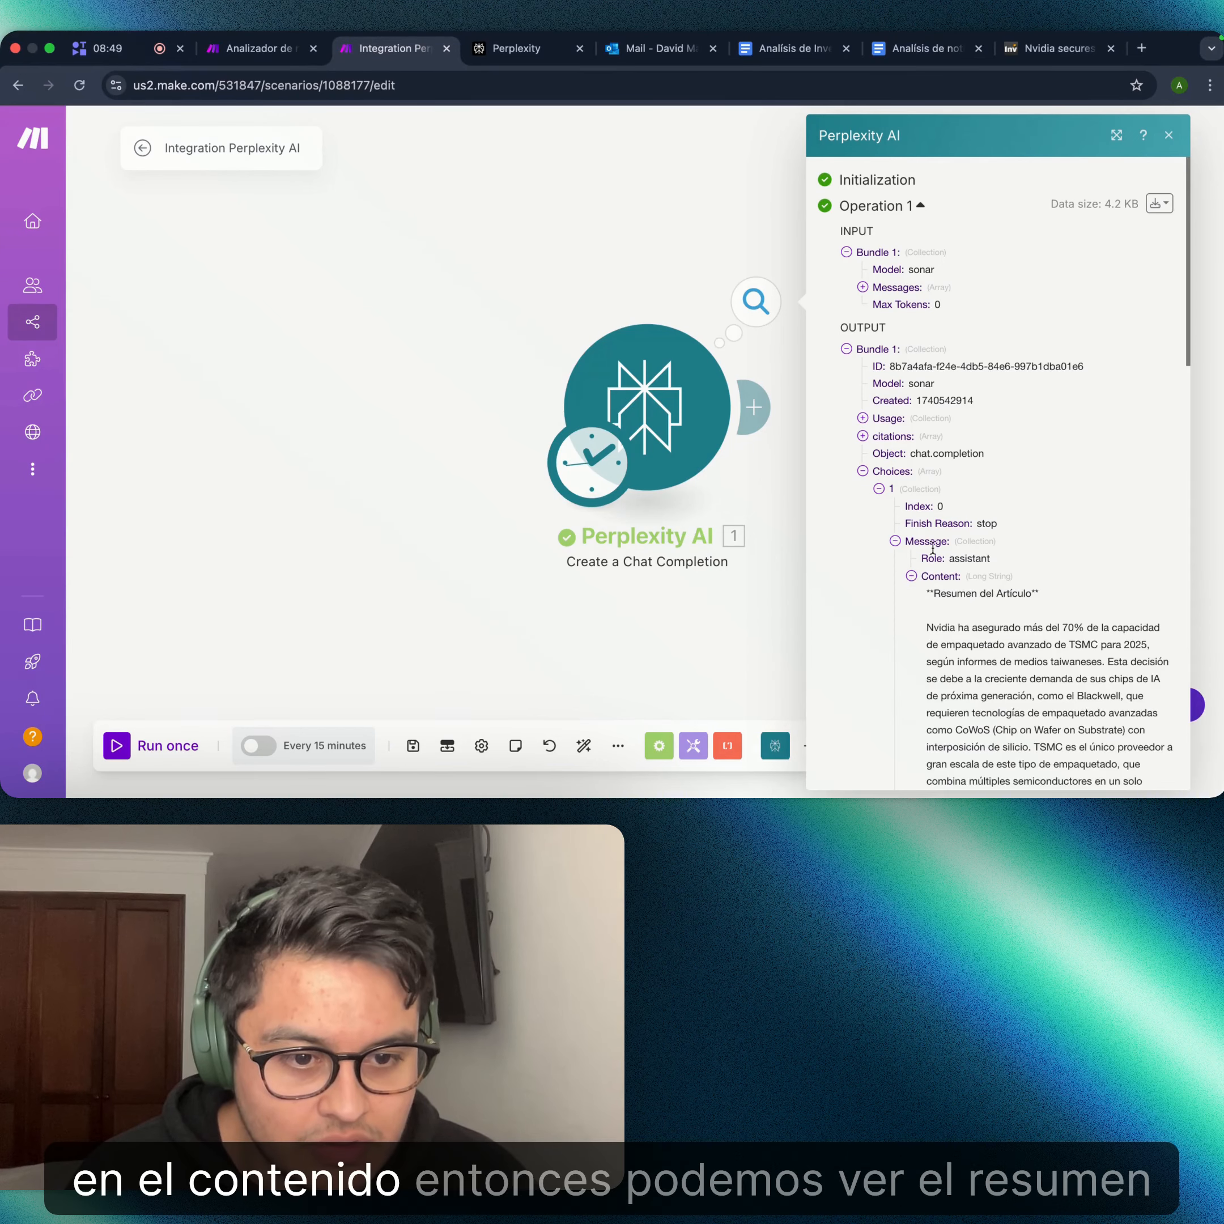
pyautogui.scroll(-5, 990, 489)
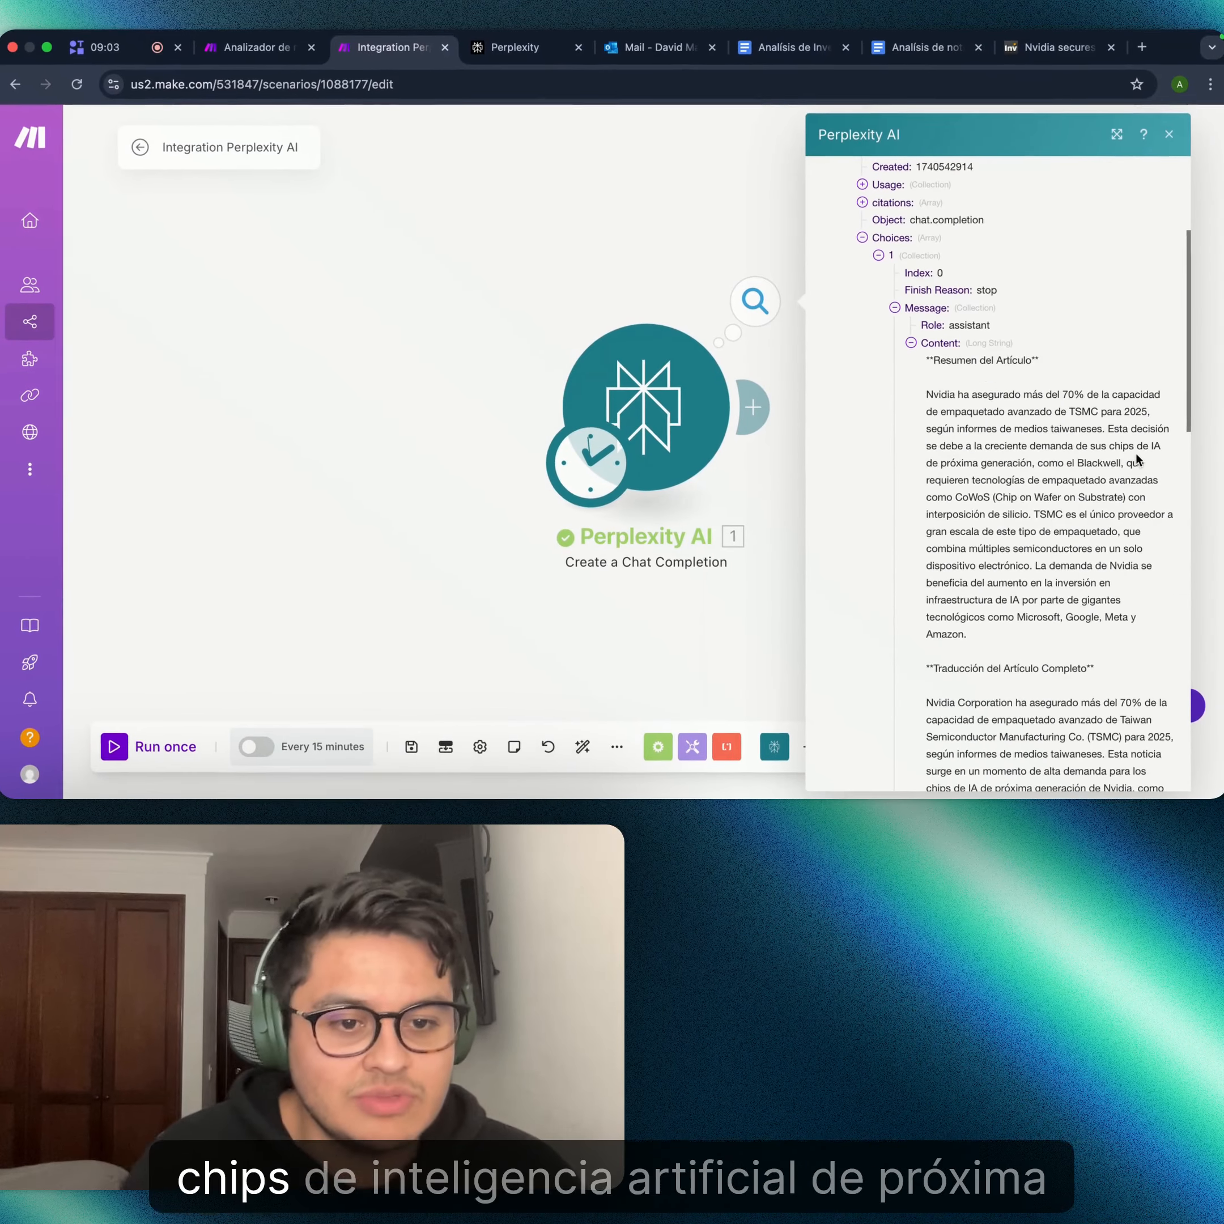
pyautogui.scroll(-5, 1125, 459)
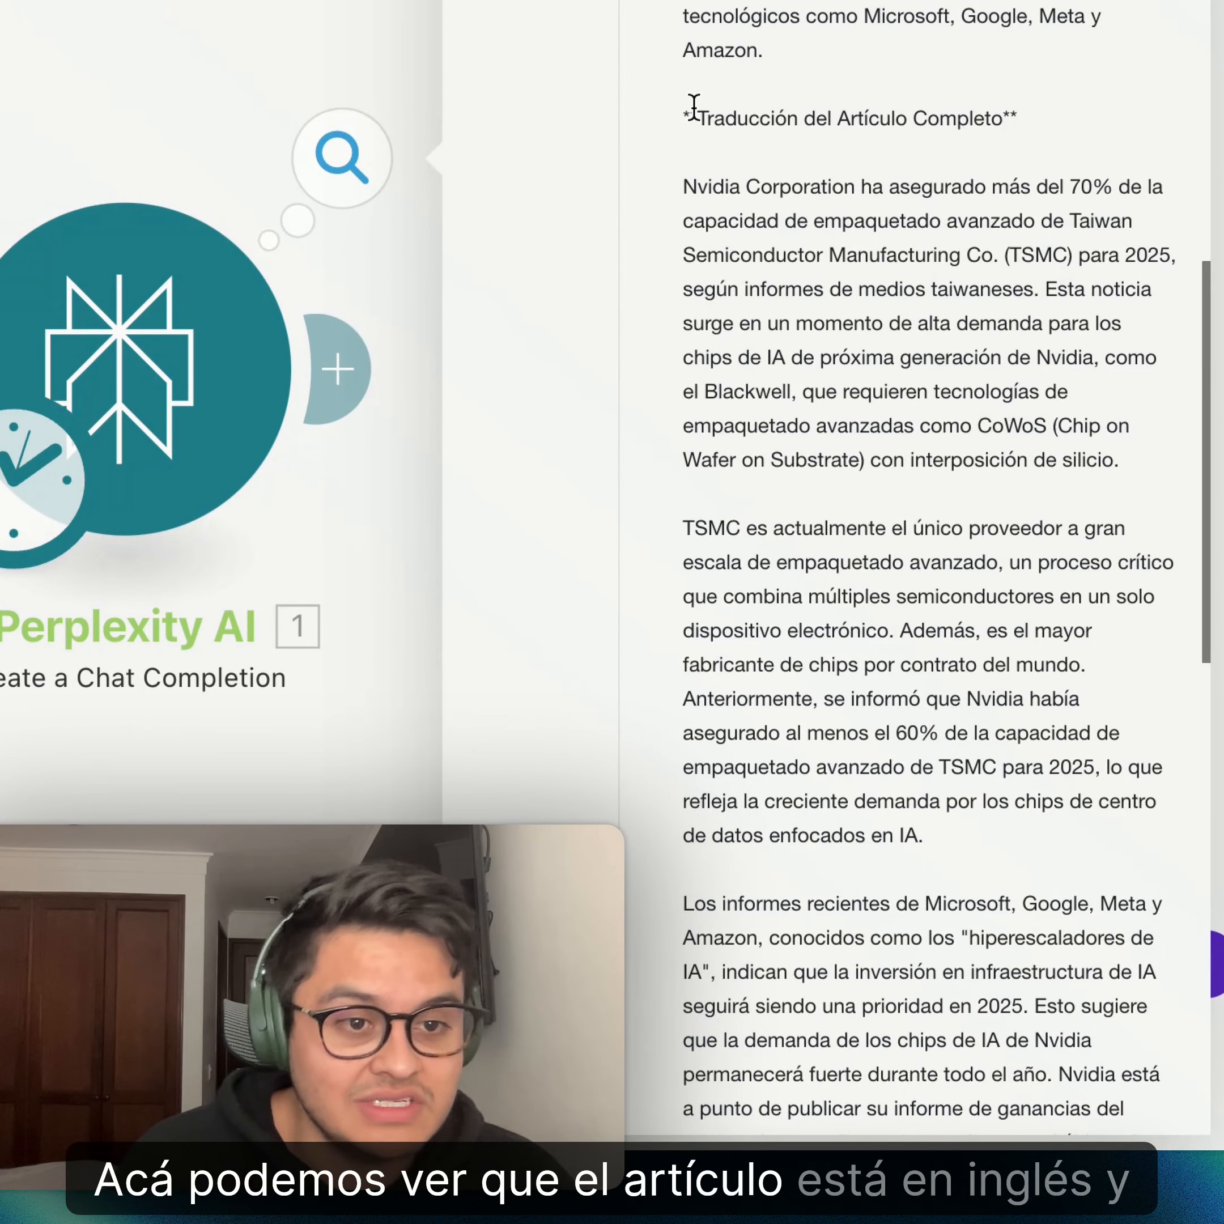
pyautogui.scroll(-5, 886, 161)
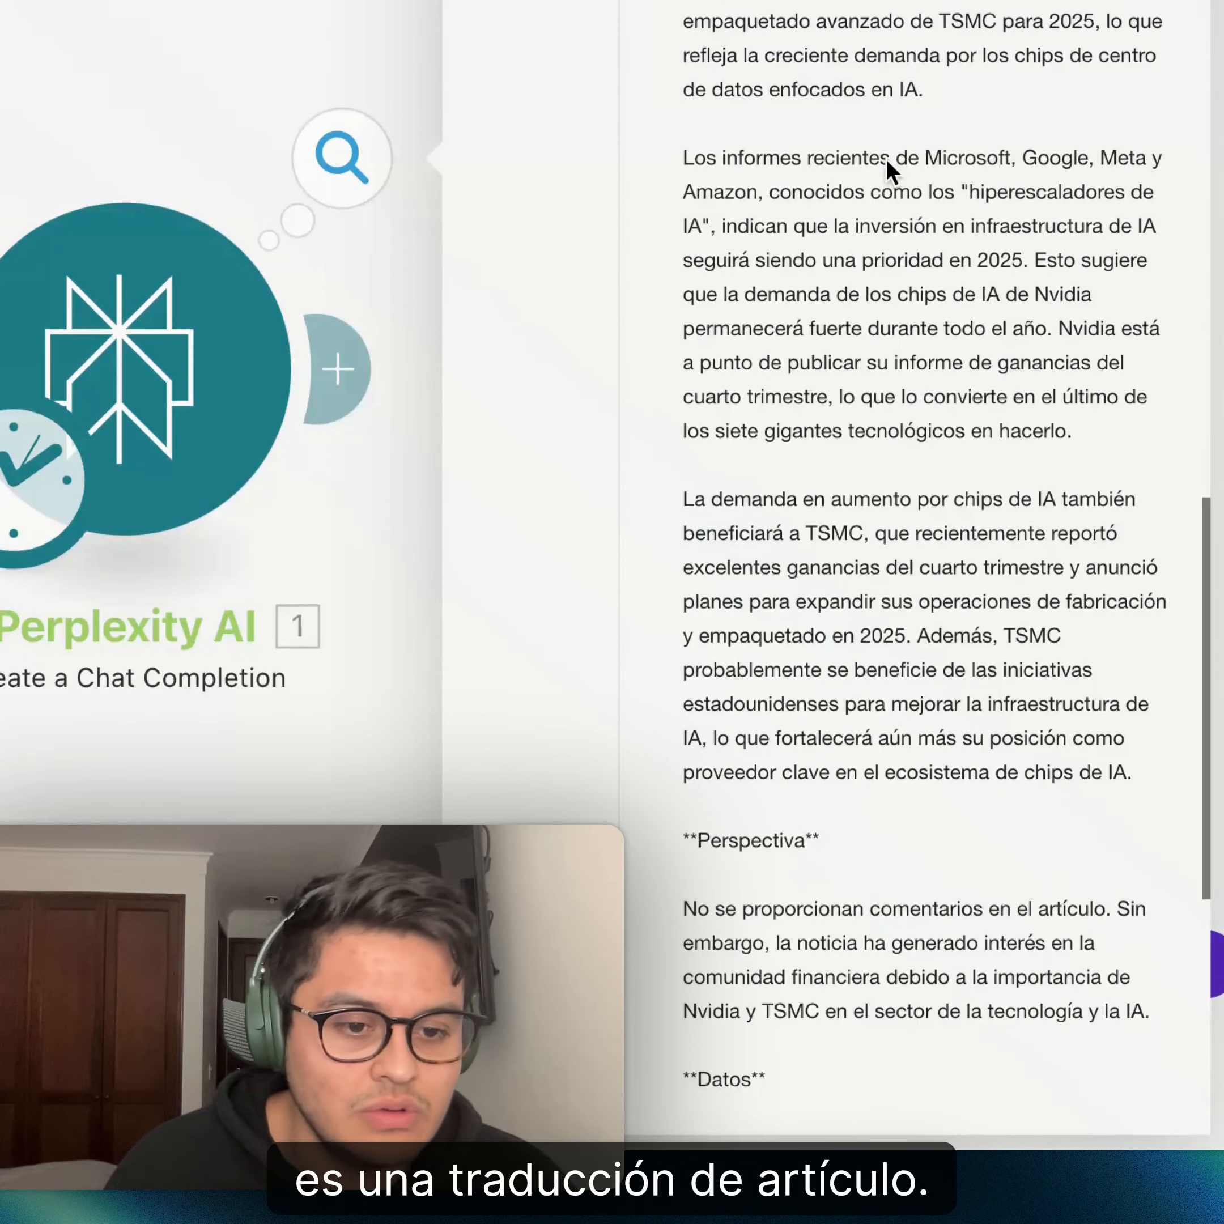
pyautogui.scroll(-5, 887, 161)
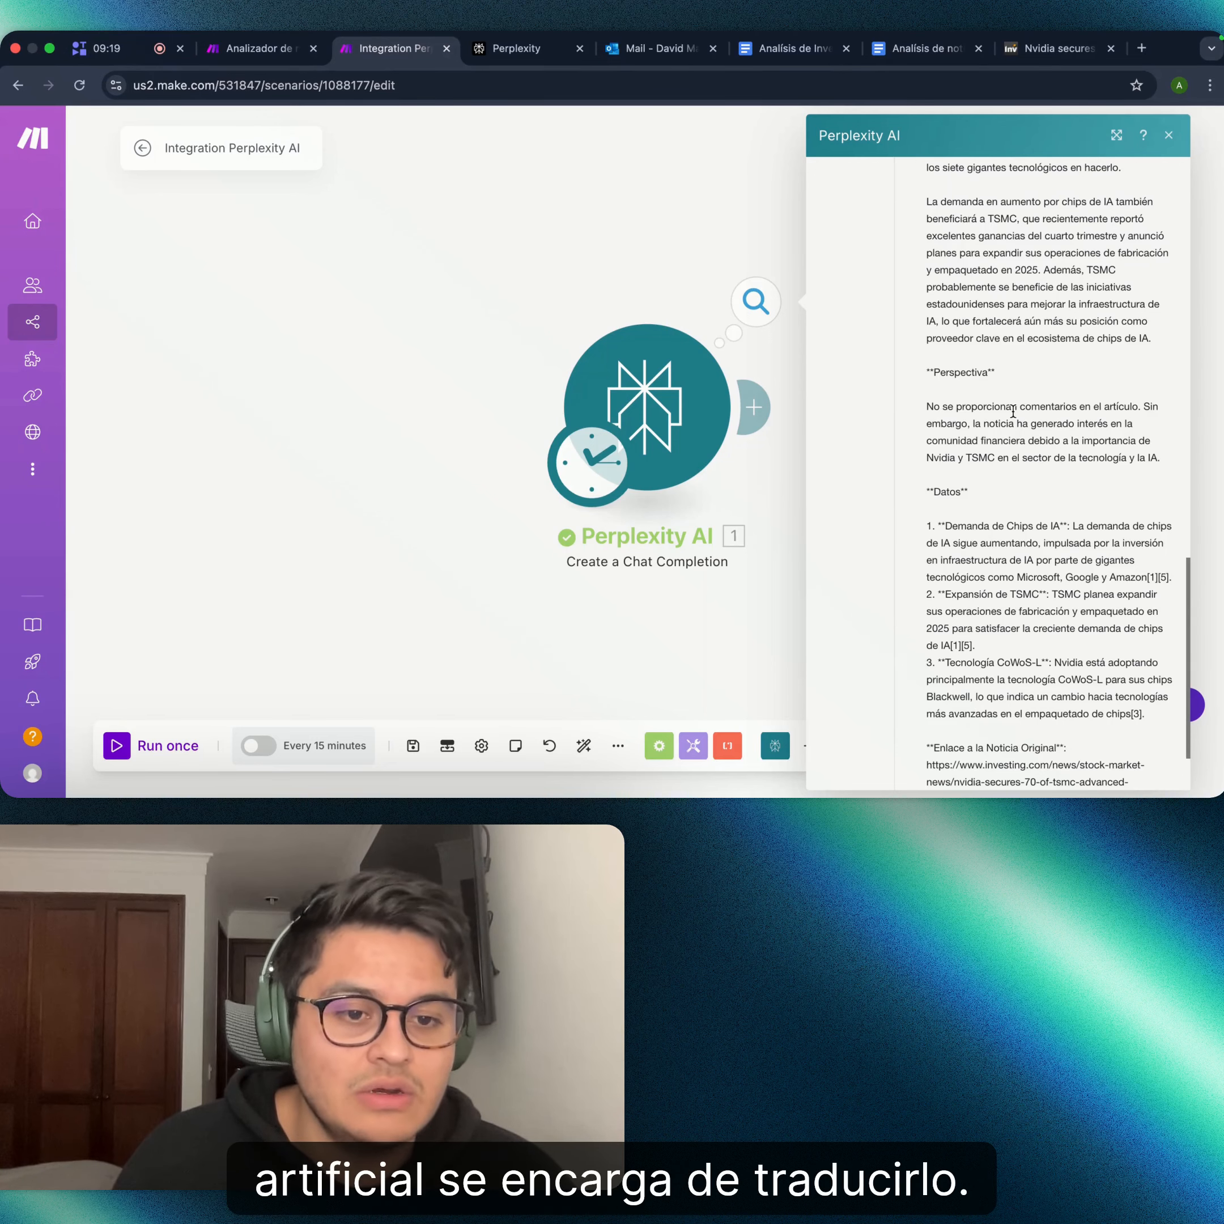
pyautogui.scroll(-2, 1012, 411)
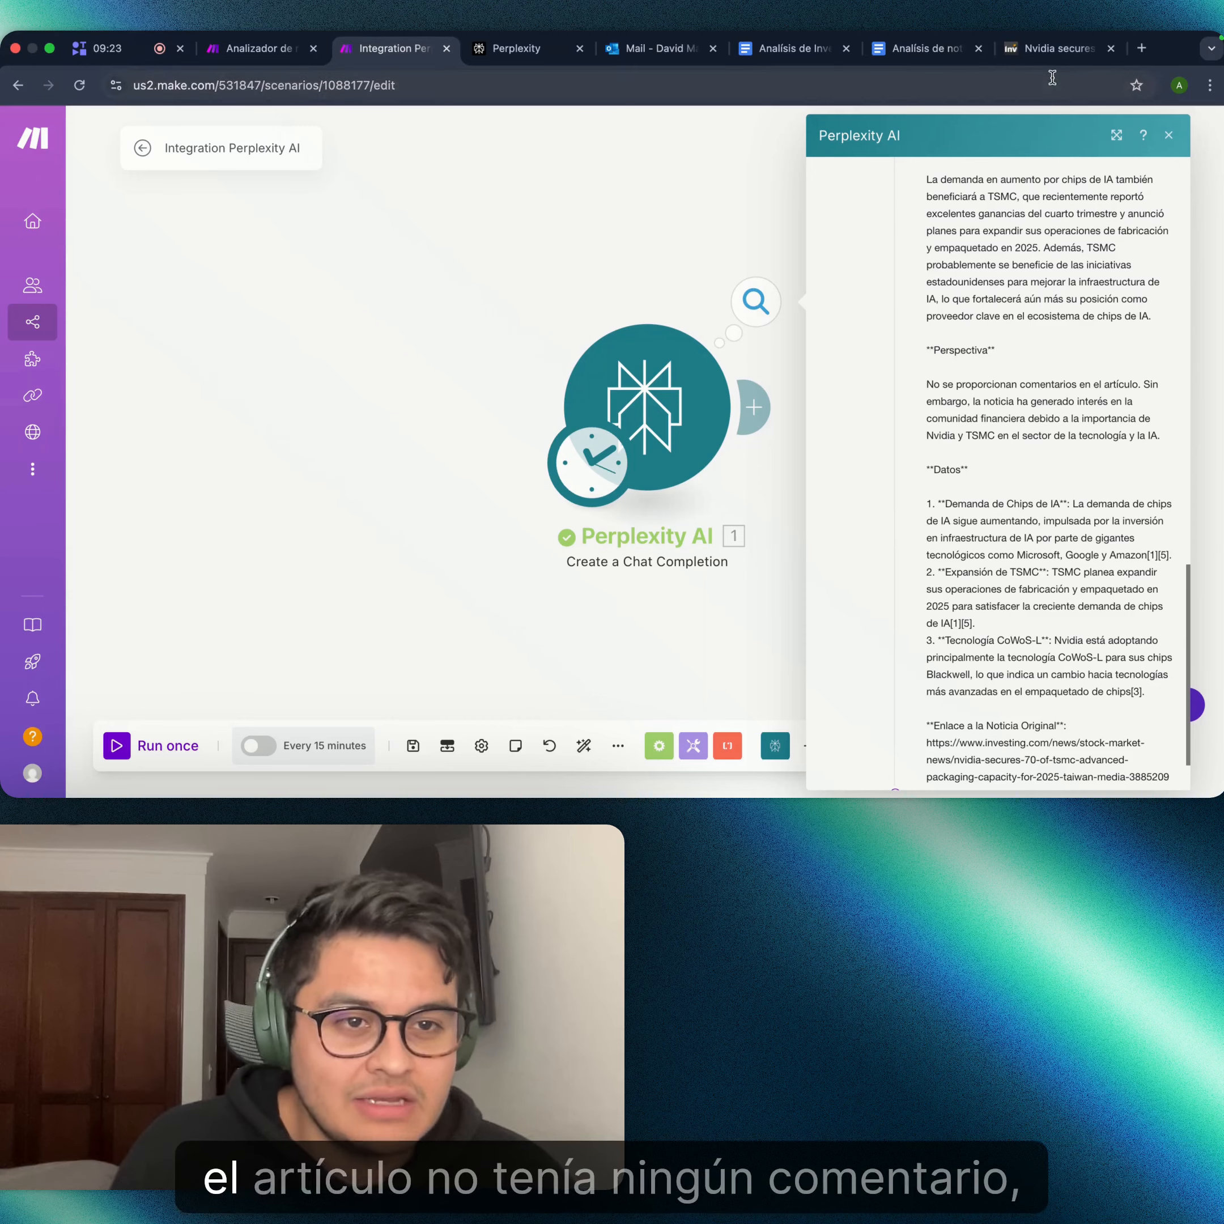
pyautogui.click(1061, 48)
# - Check the Nvidia article has no comments, close the 13F ad, and return to the Perplexity output
pyautogui.scroll(-5, 507, 516)
pyautogui.scroll(-10, 464, 512)
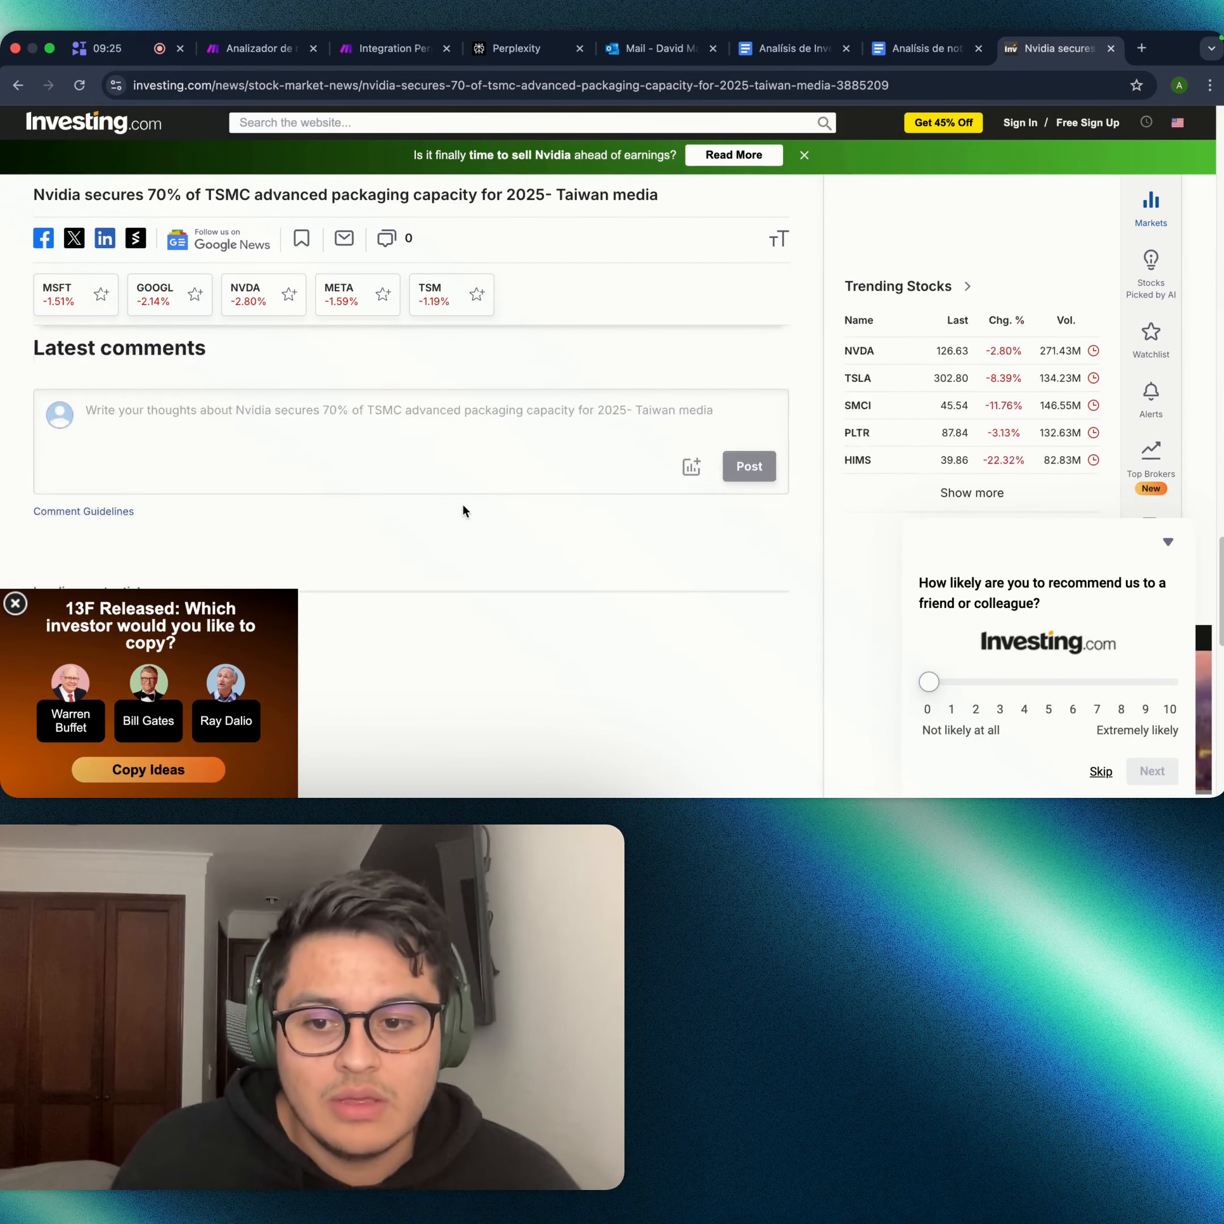
pyautogui.scroll(2, 456, 508)
pyautogui.click(16, 604)
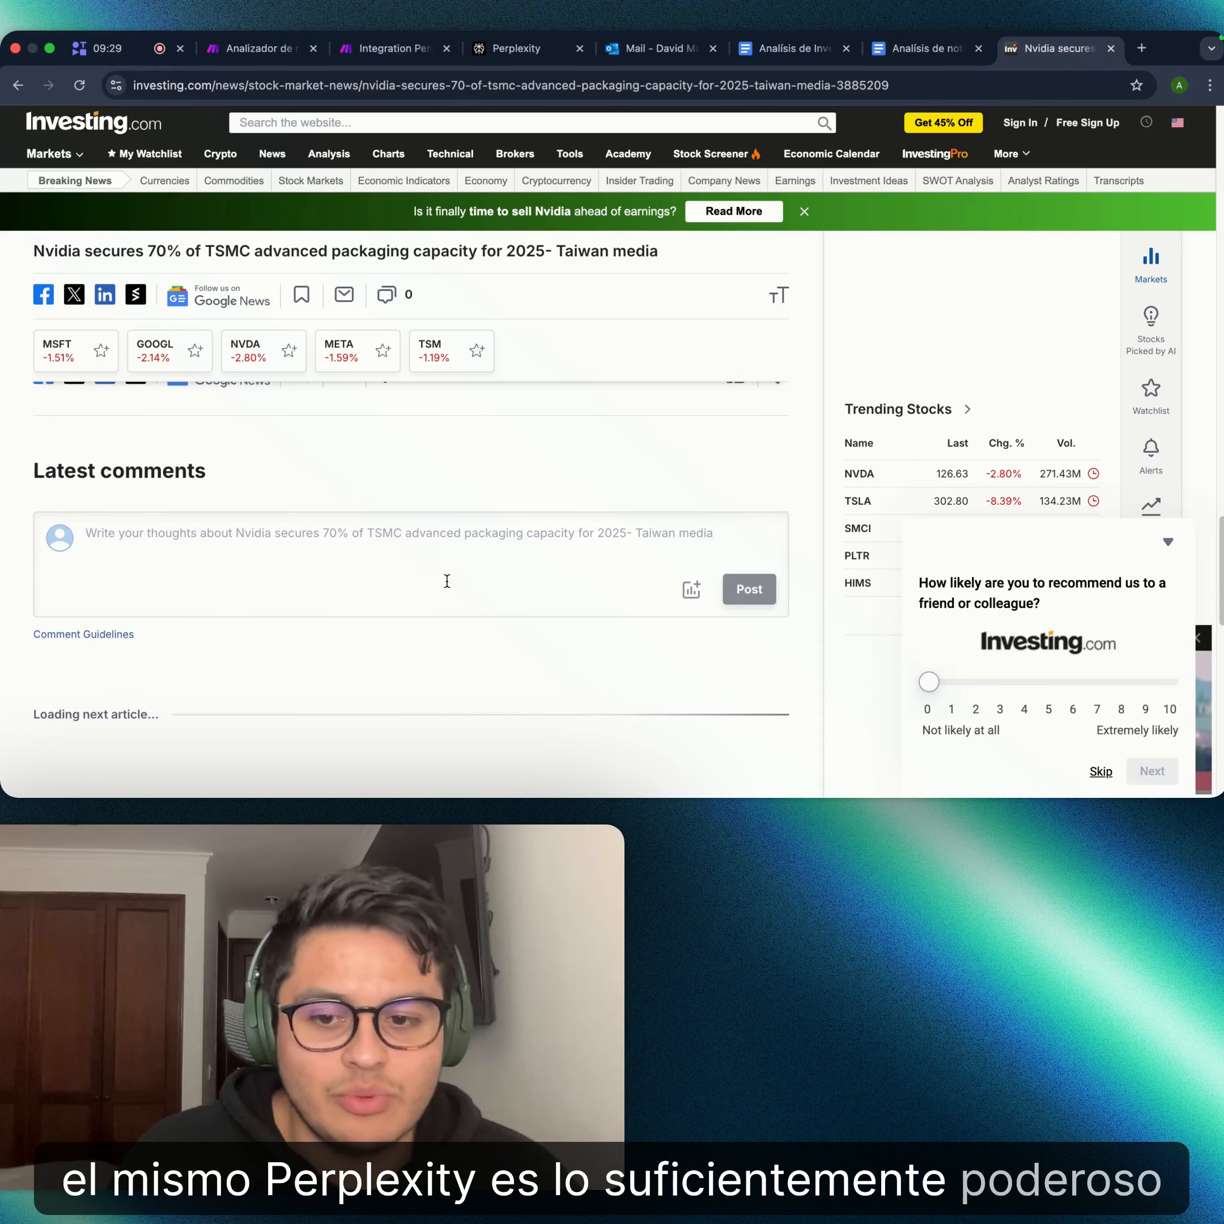
pyautogui.click(392, 49)
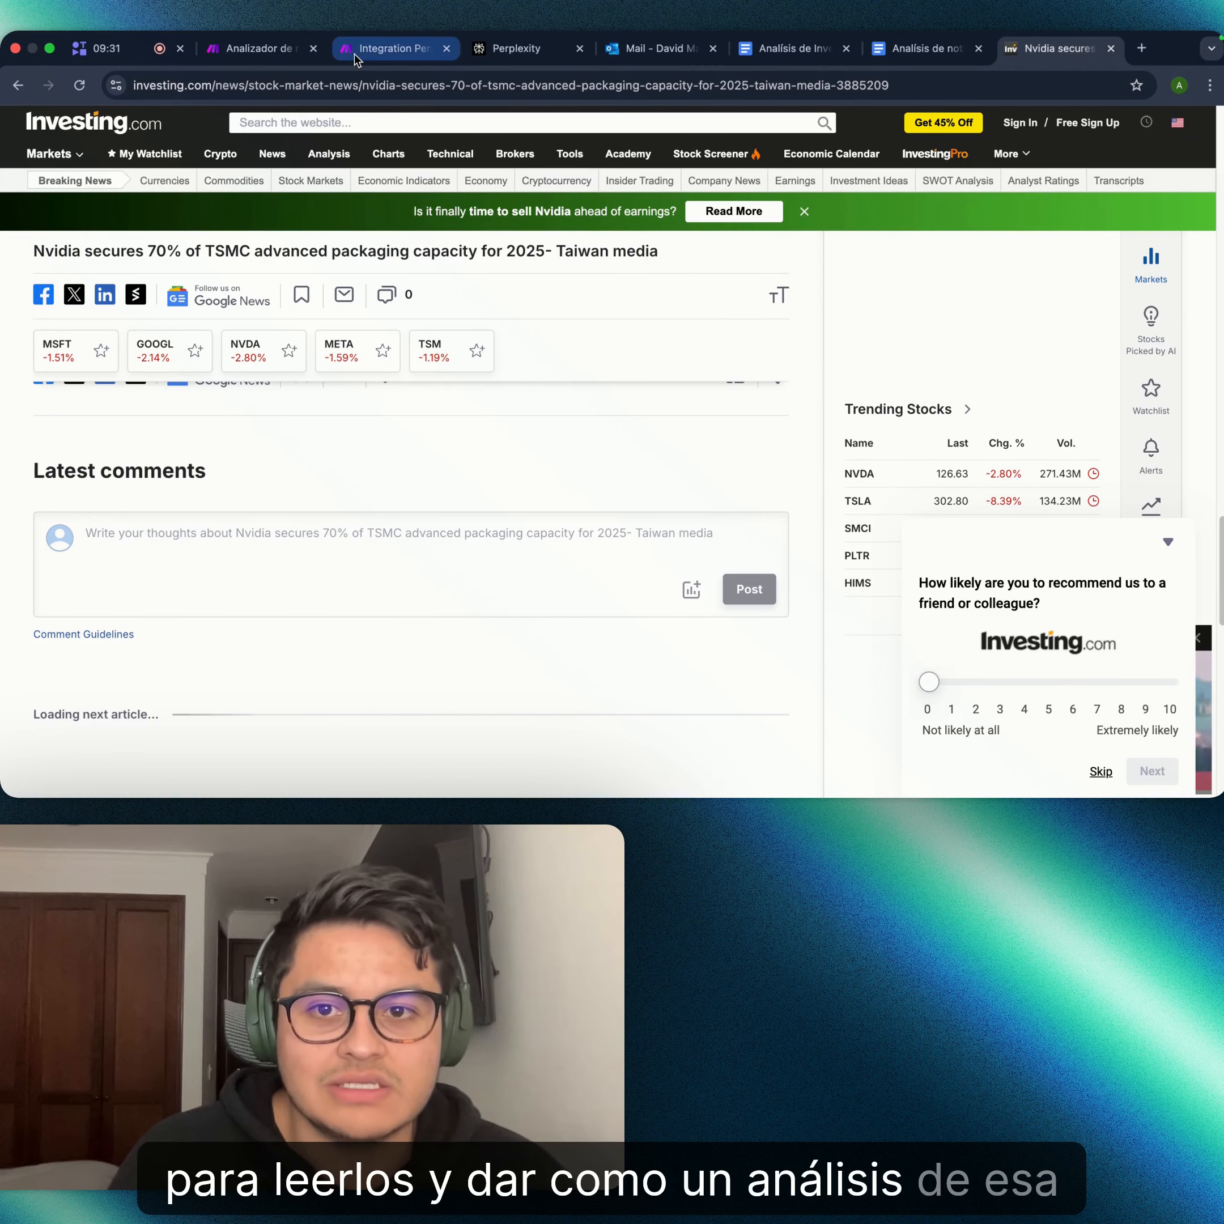
pyautogui.scroll(-1, 985, 440)
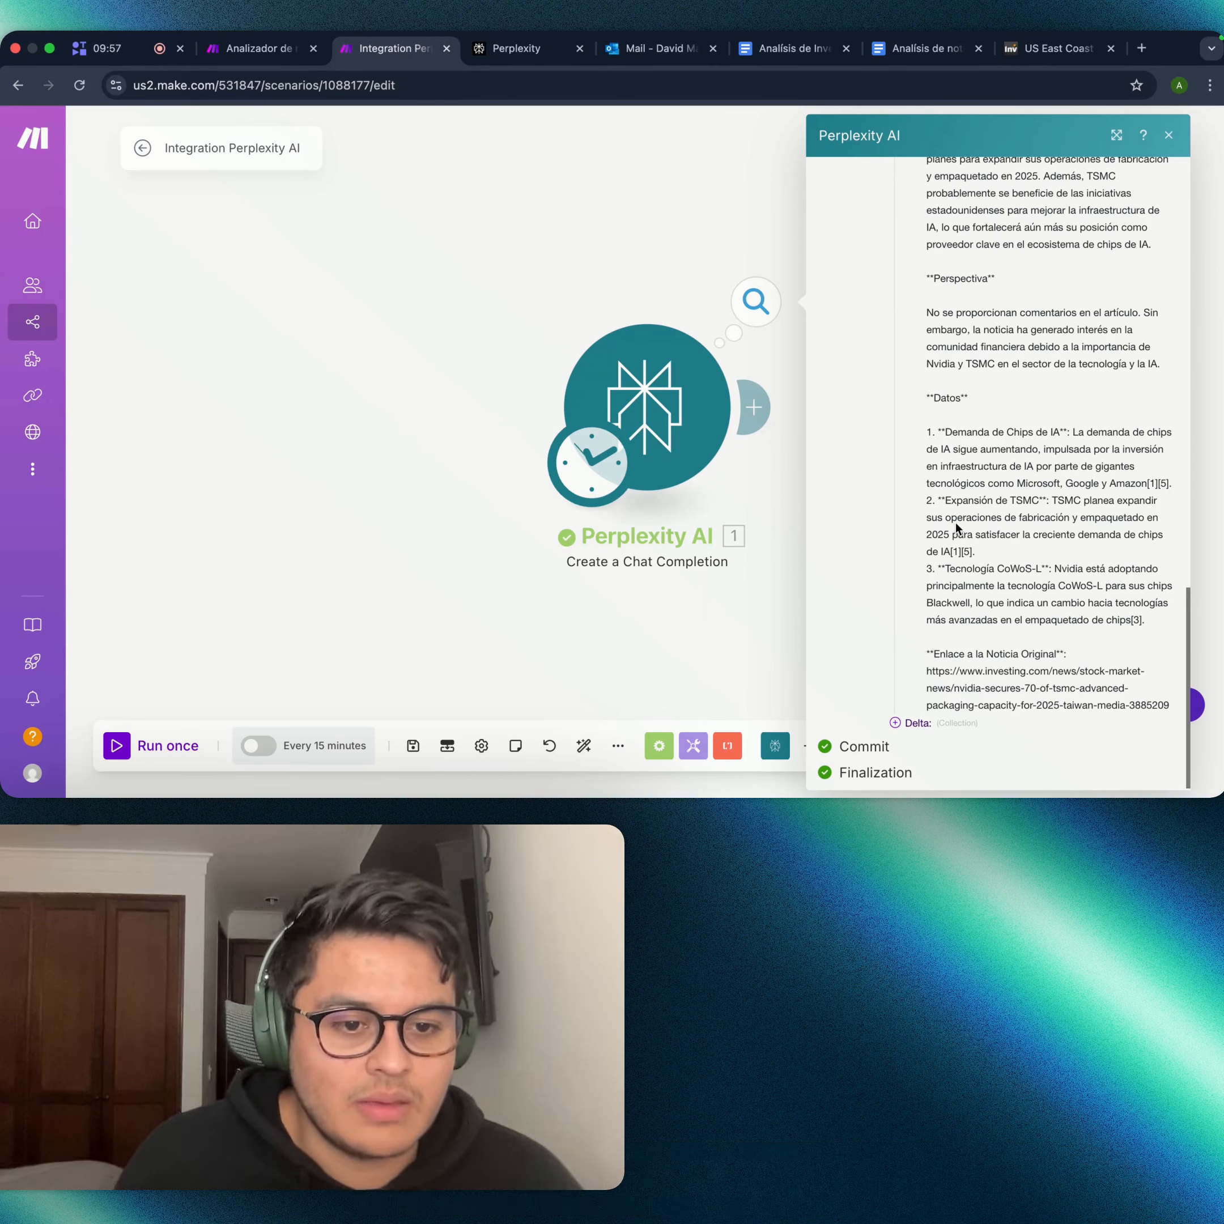
# - Scroll back to the top of the Perplexity AI run output and close it
pyautogui.scroll(-1, 1000, 582)
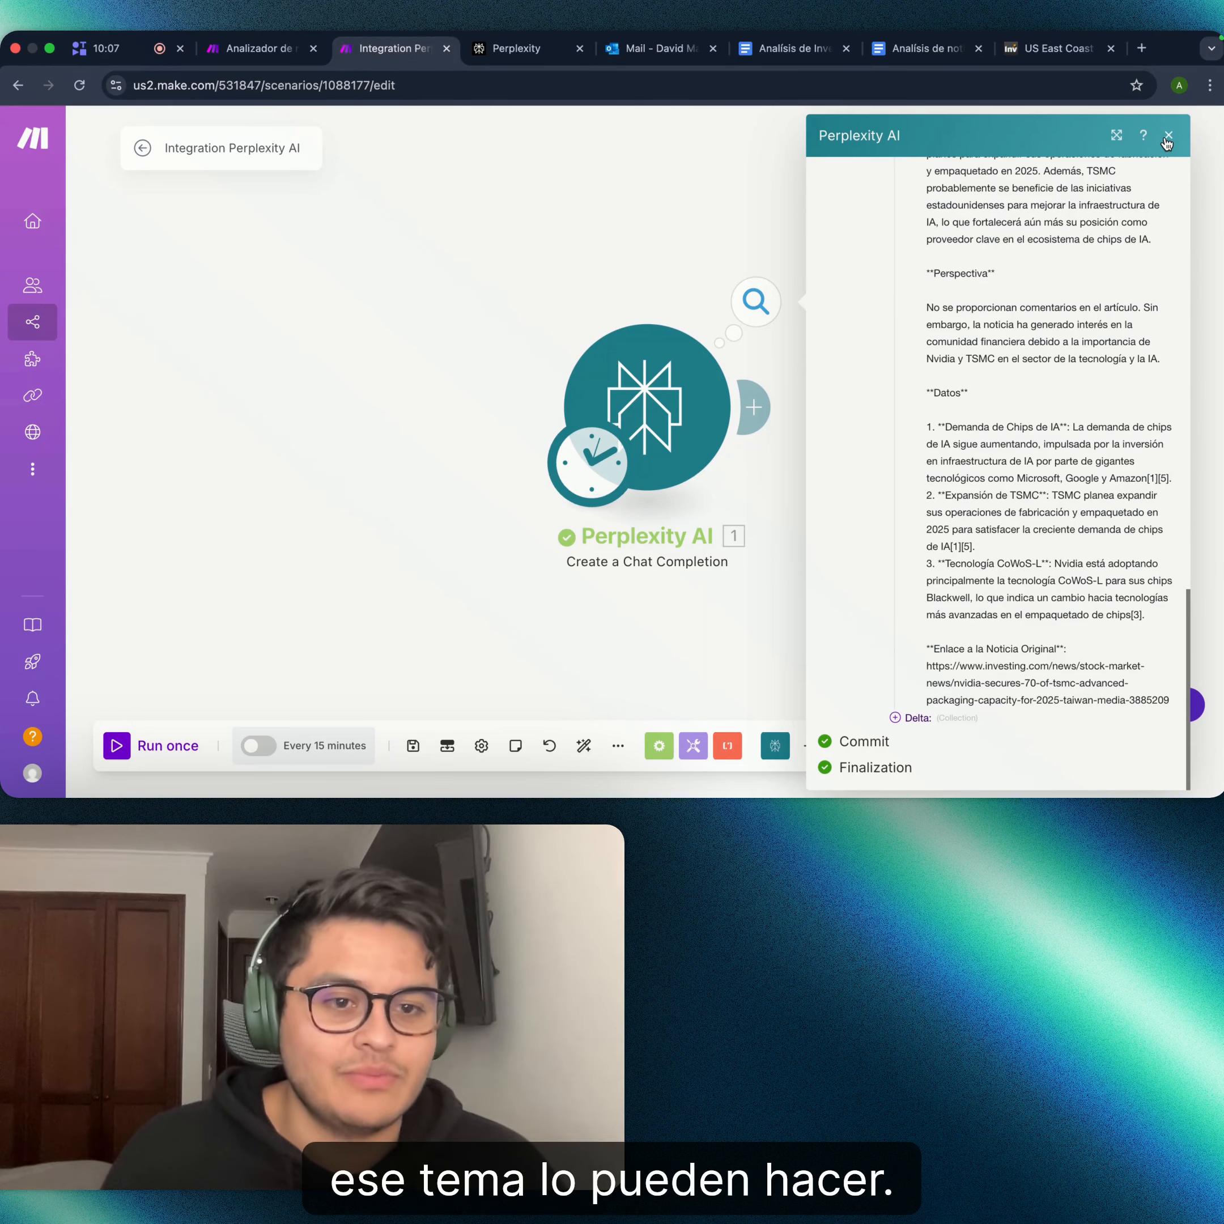
pyautogui.scroll(4, 1004, 359)
pyautogui.scroll(10, 1004, 358)
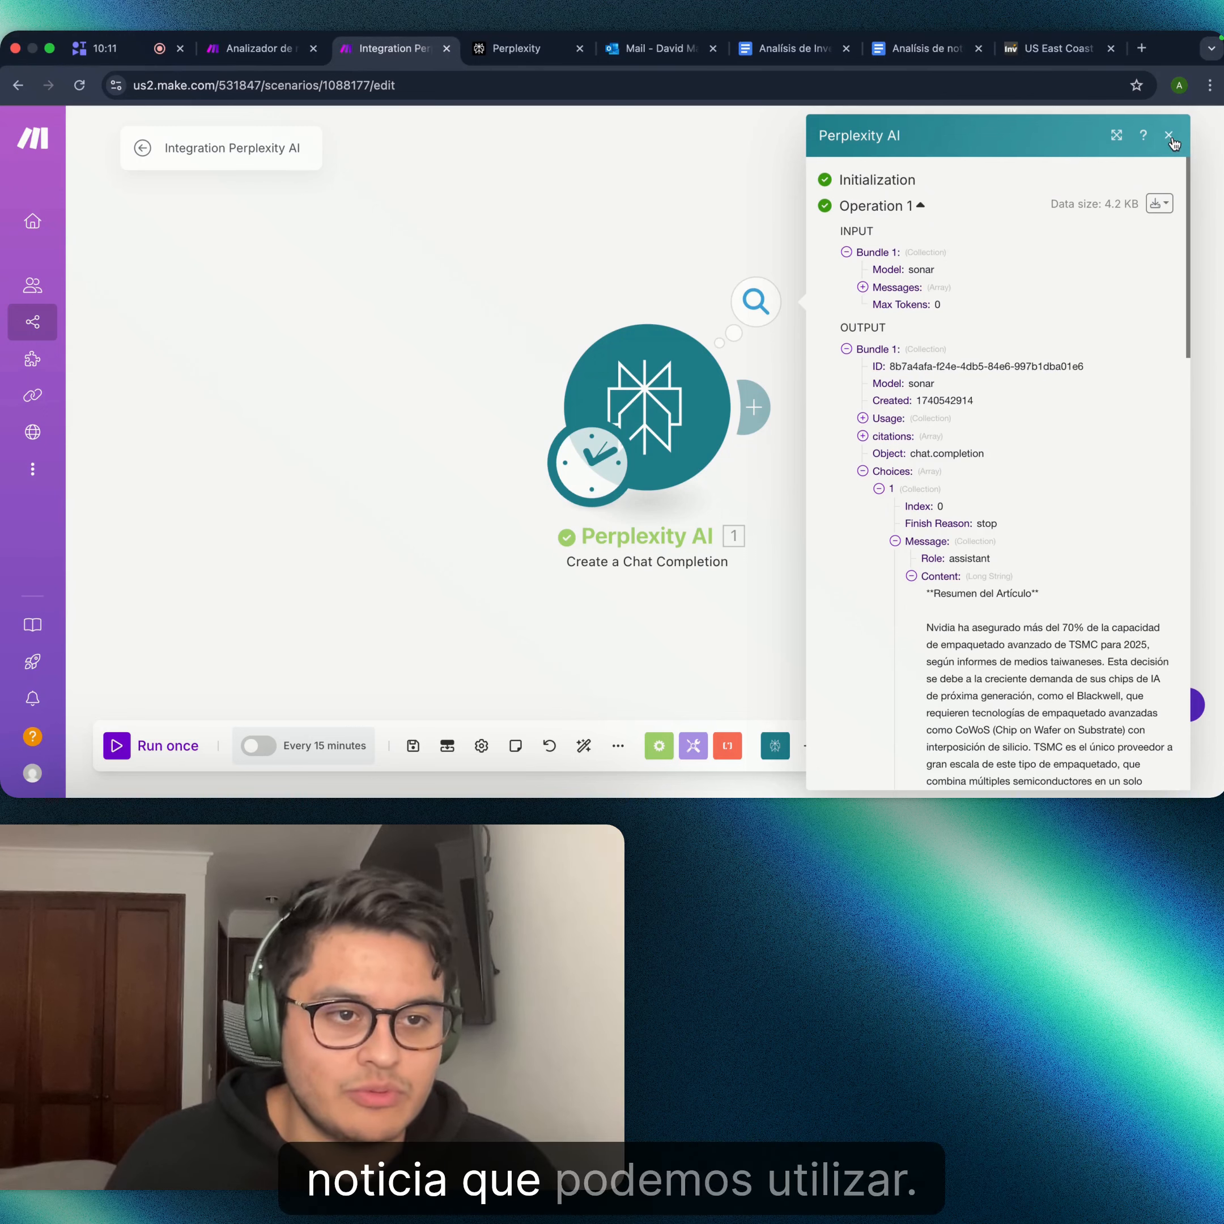
pyautogui.click(1168, 135)
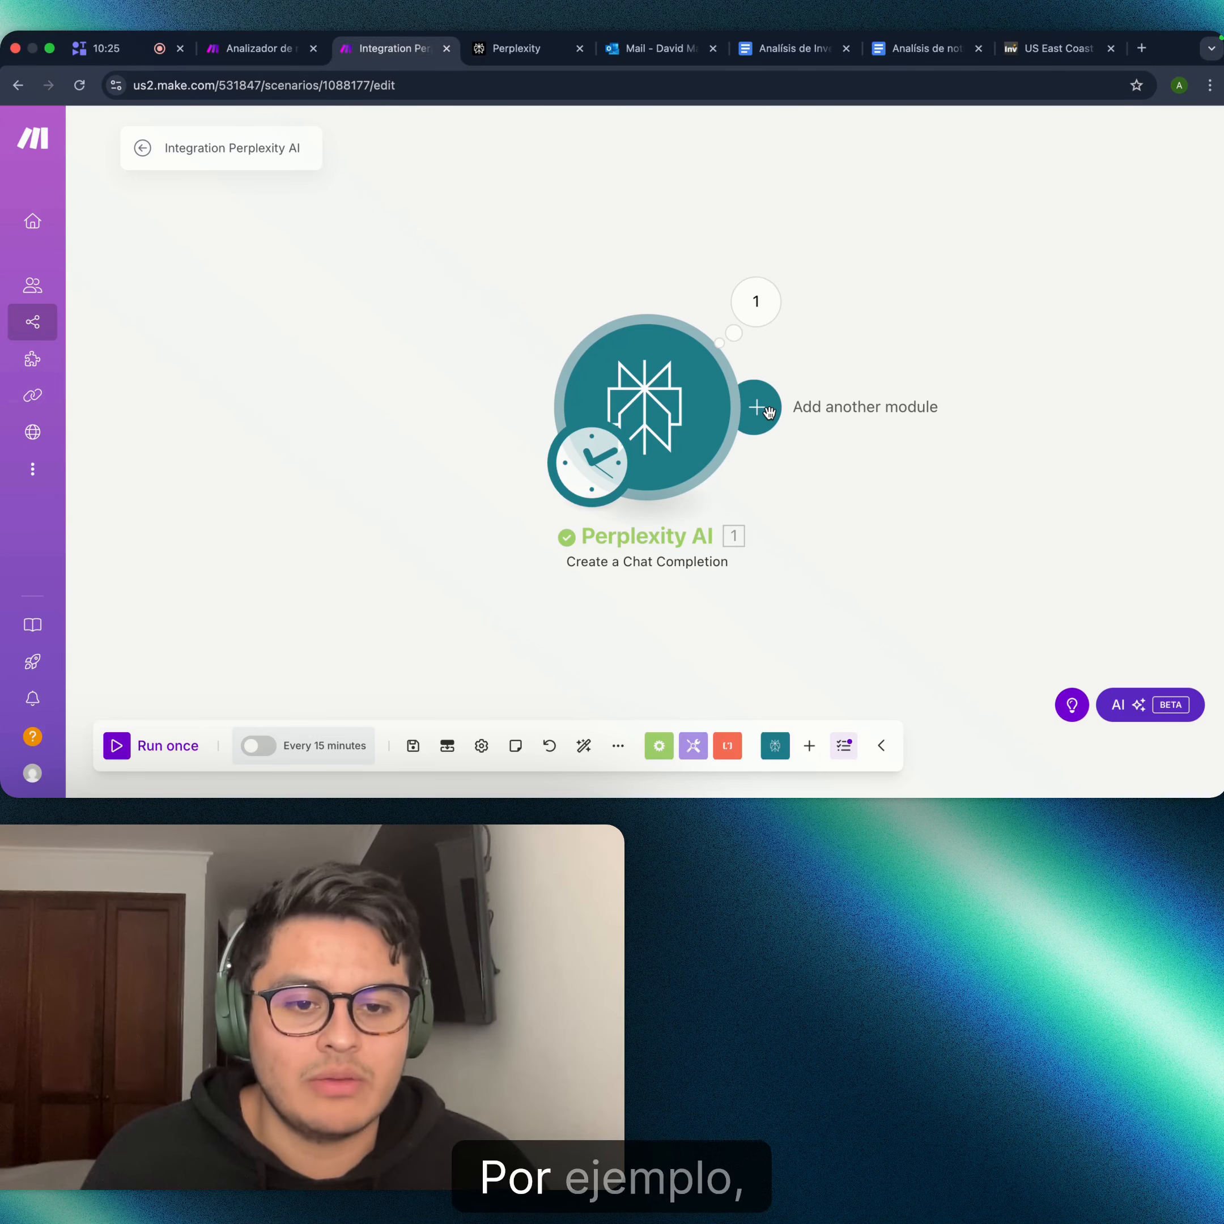
# - Add an OpenAI 'Create a Chat Completion' module after Perplexity AI using the o1-mini model
pyautogui.click(769, 411)
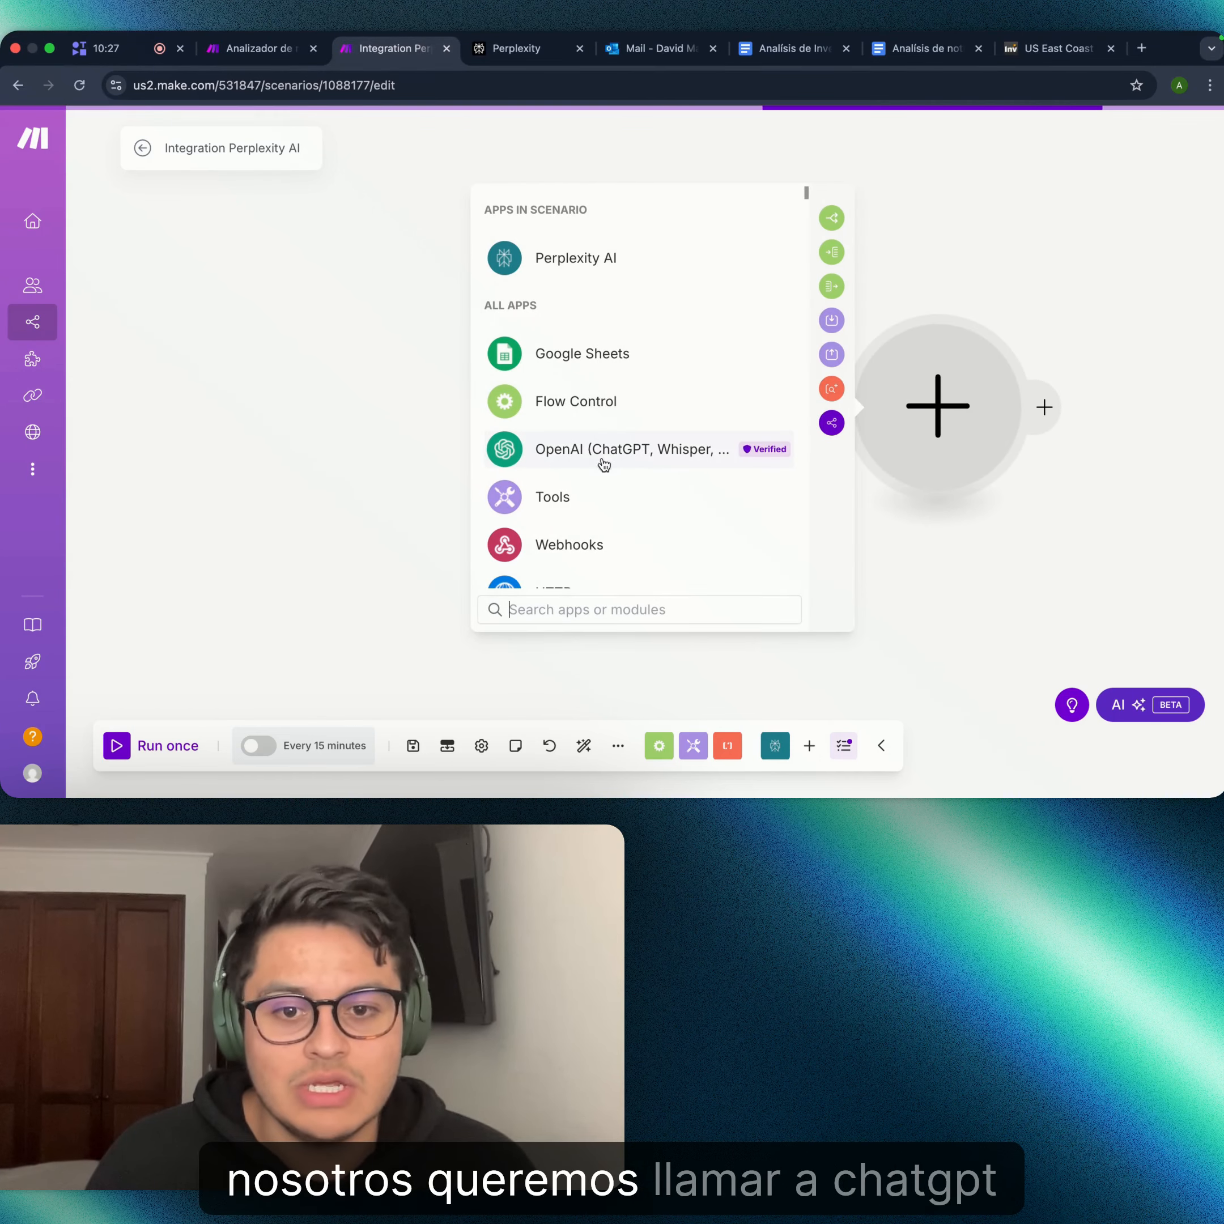
pyautogui.click(621, 437)
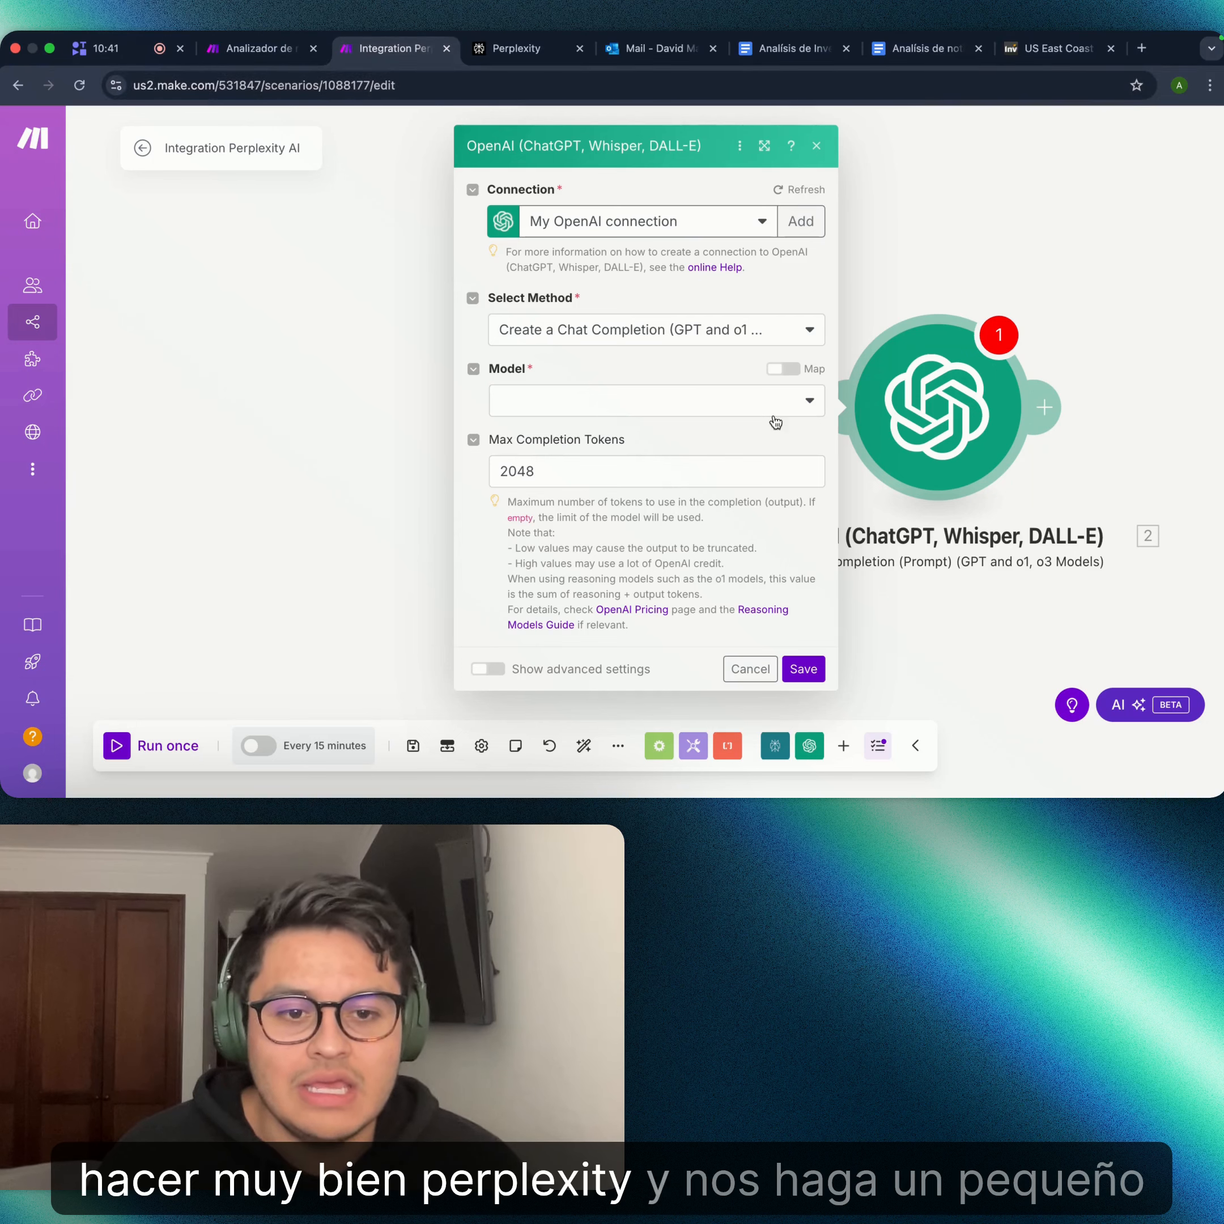
pyautogui.click(795, 410)
pyautogui.click(646, 477)
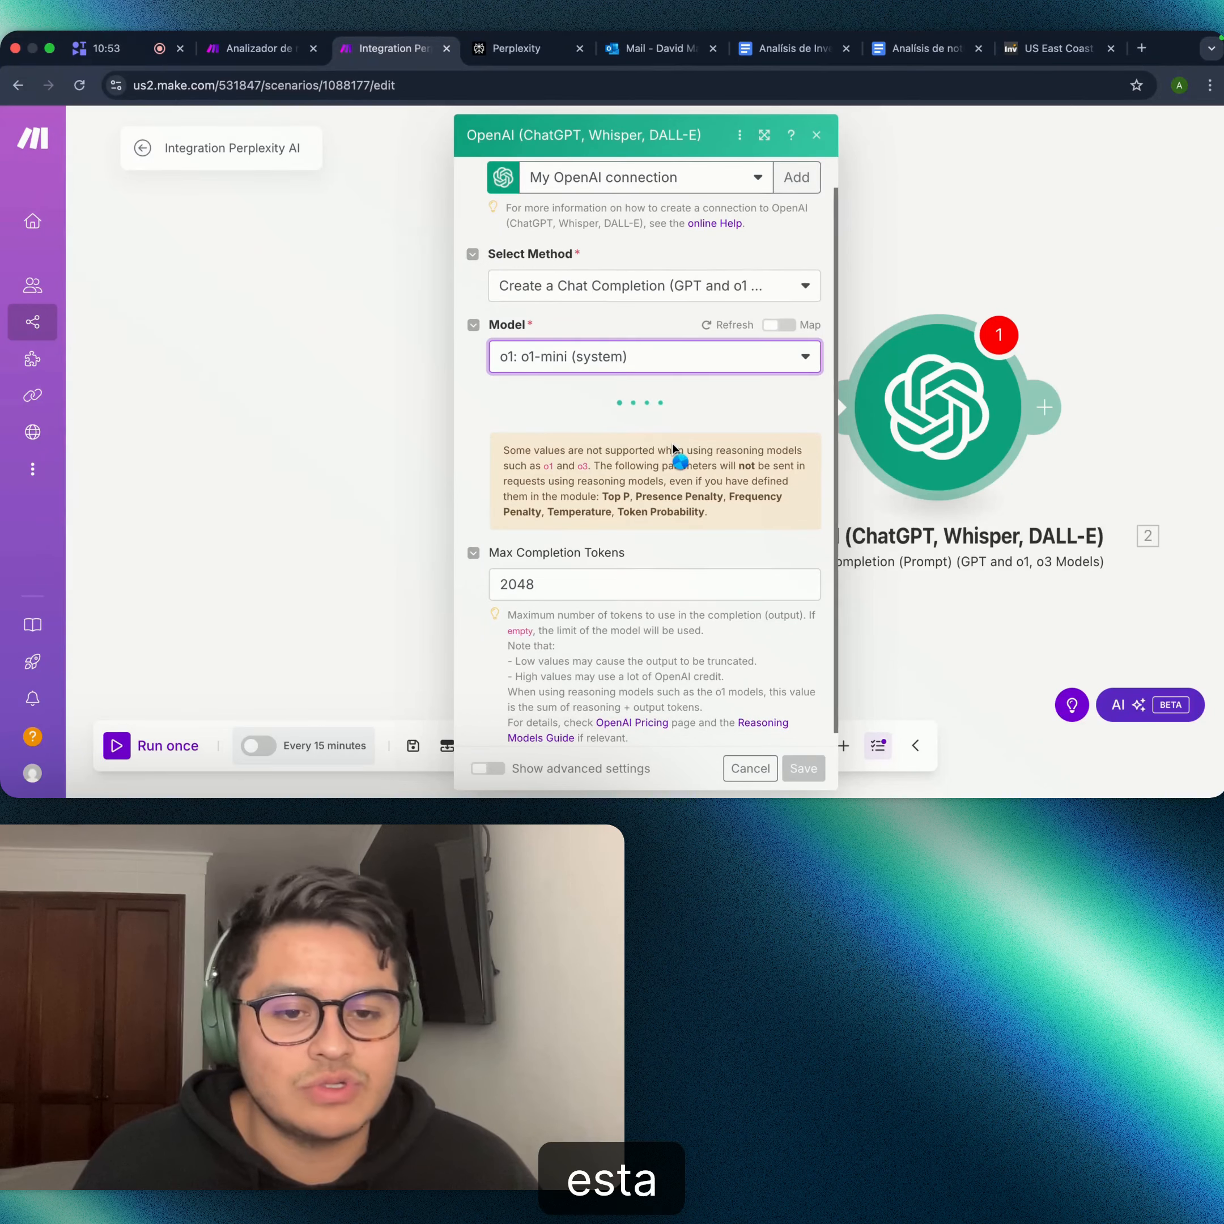
pyautogui.scroll(1, 704, 409)
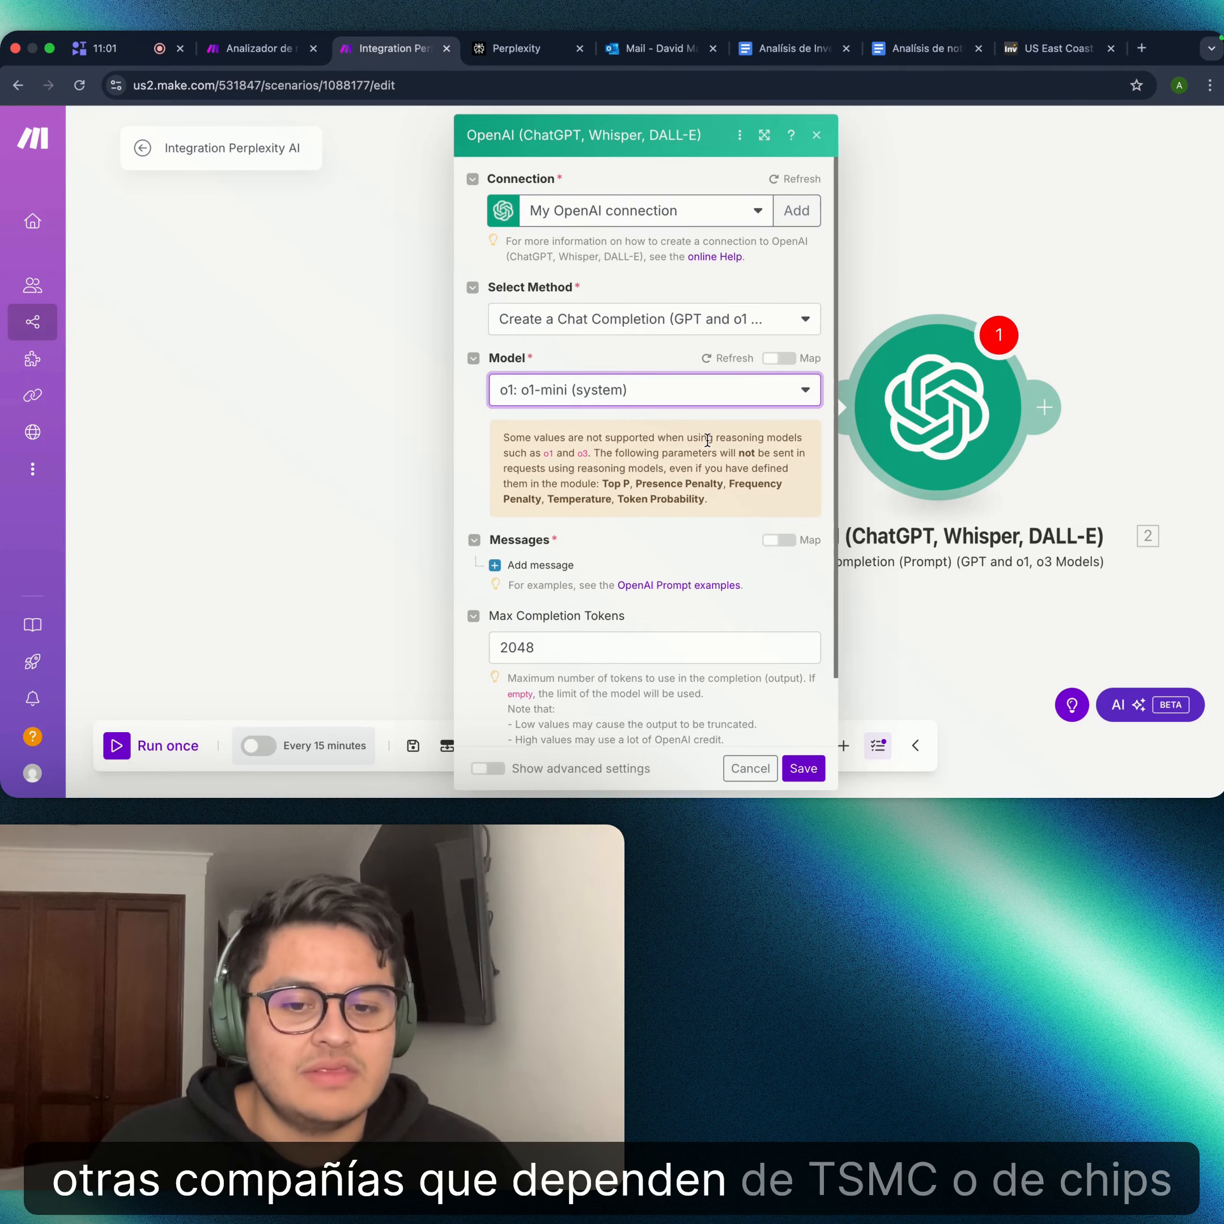
# - Add a User-role message to the prompt and start editing its text content
pyautogui.click(520, 568)
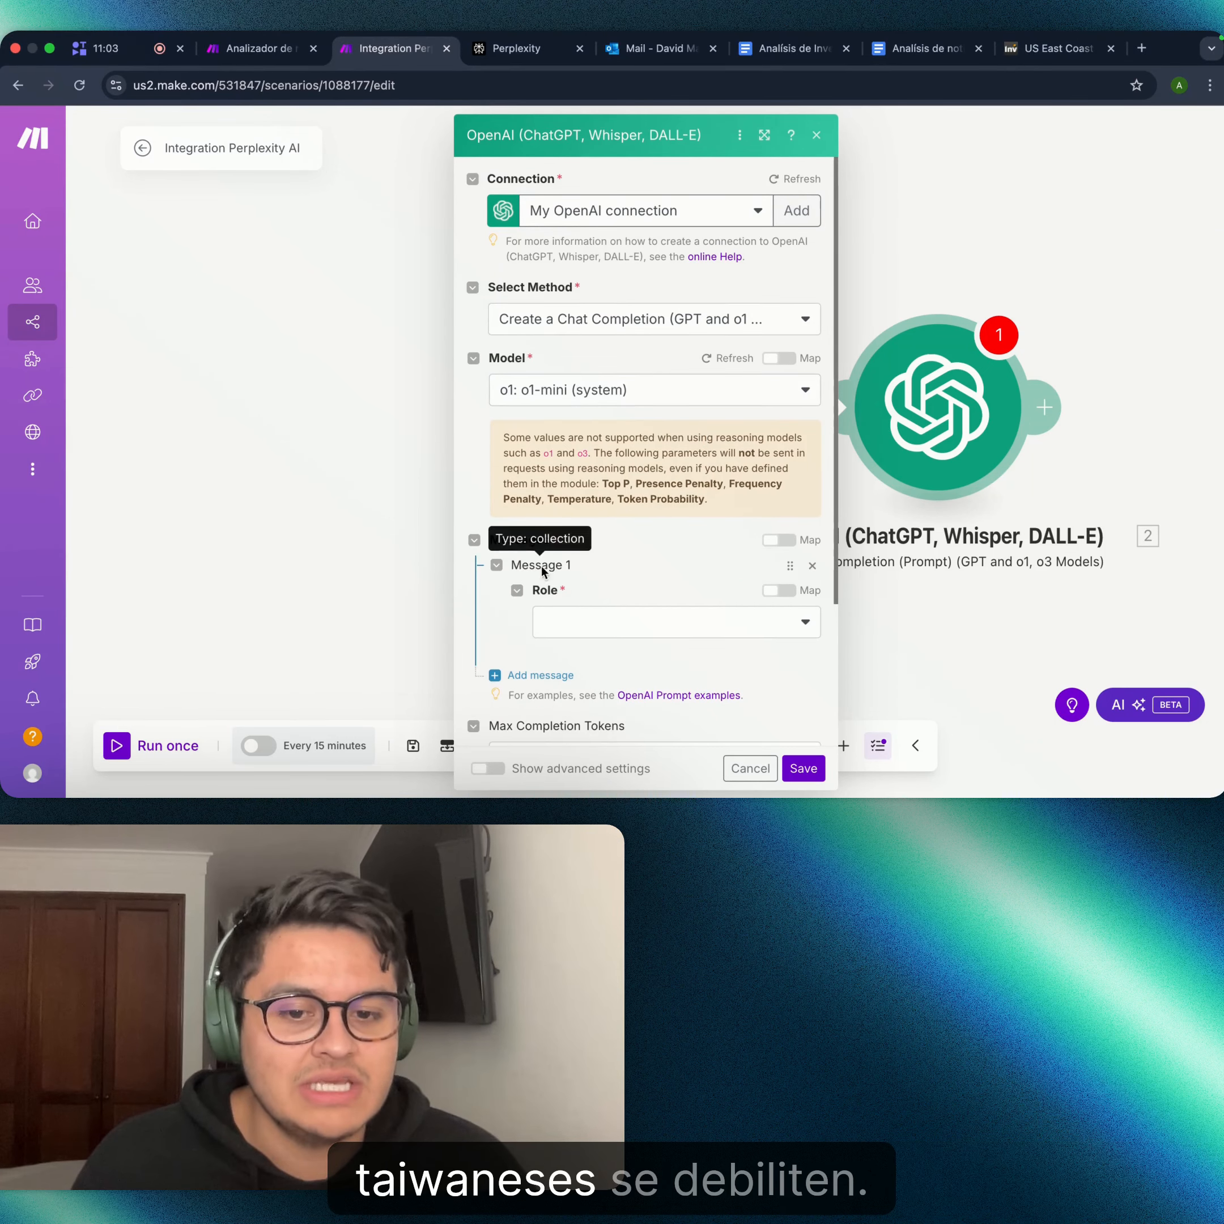
pyautogui.click(595, 624)
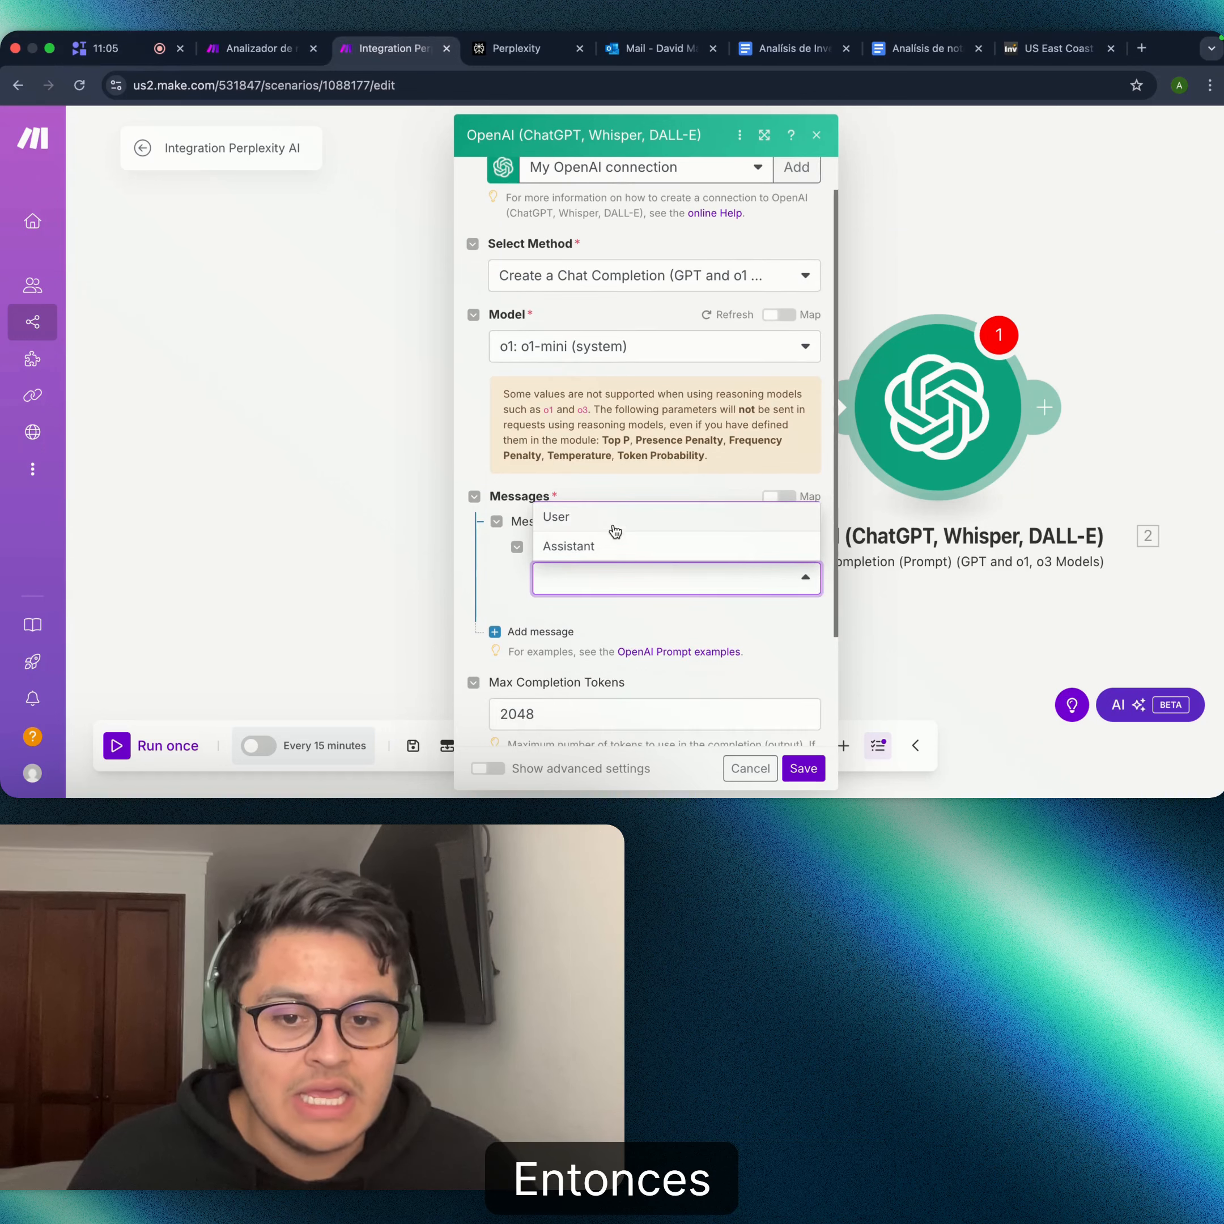
pyautogui.click(616, 519)
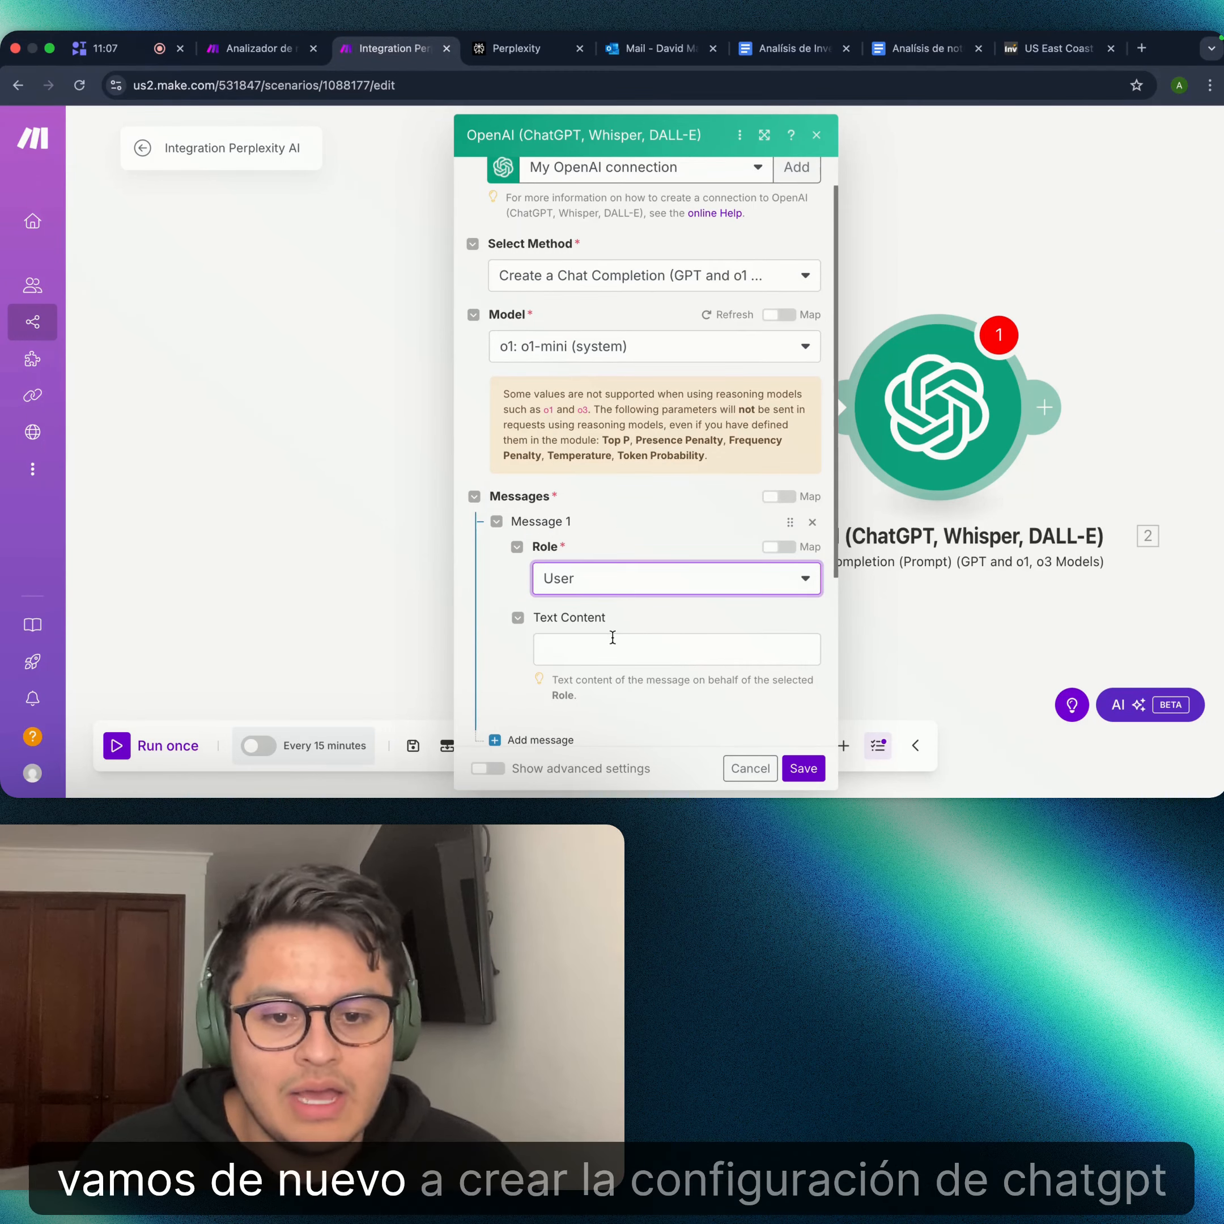
pyautogui.scroll(-1, 683, 392)
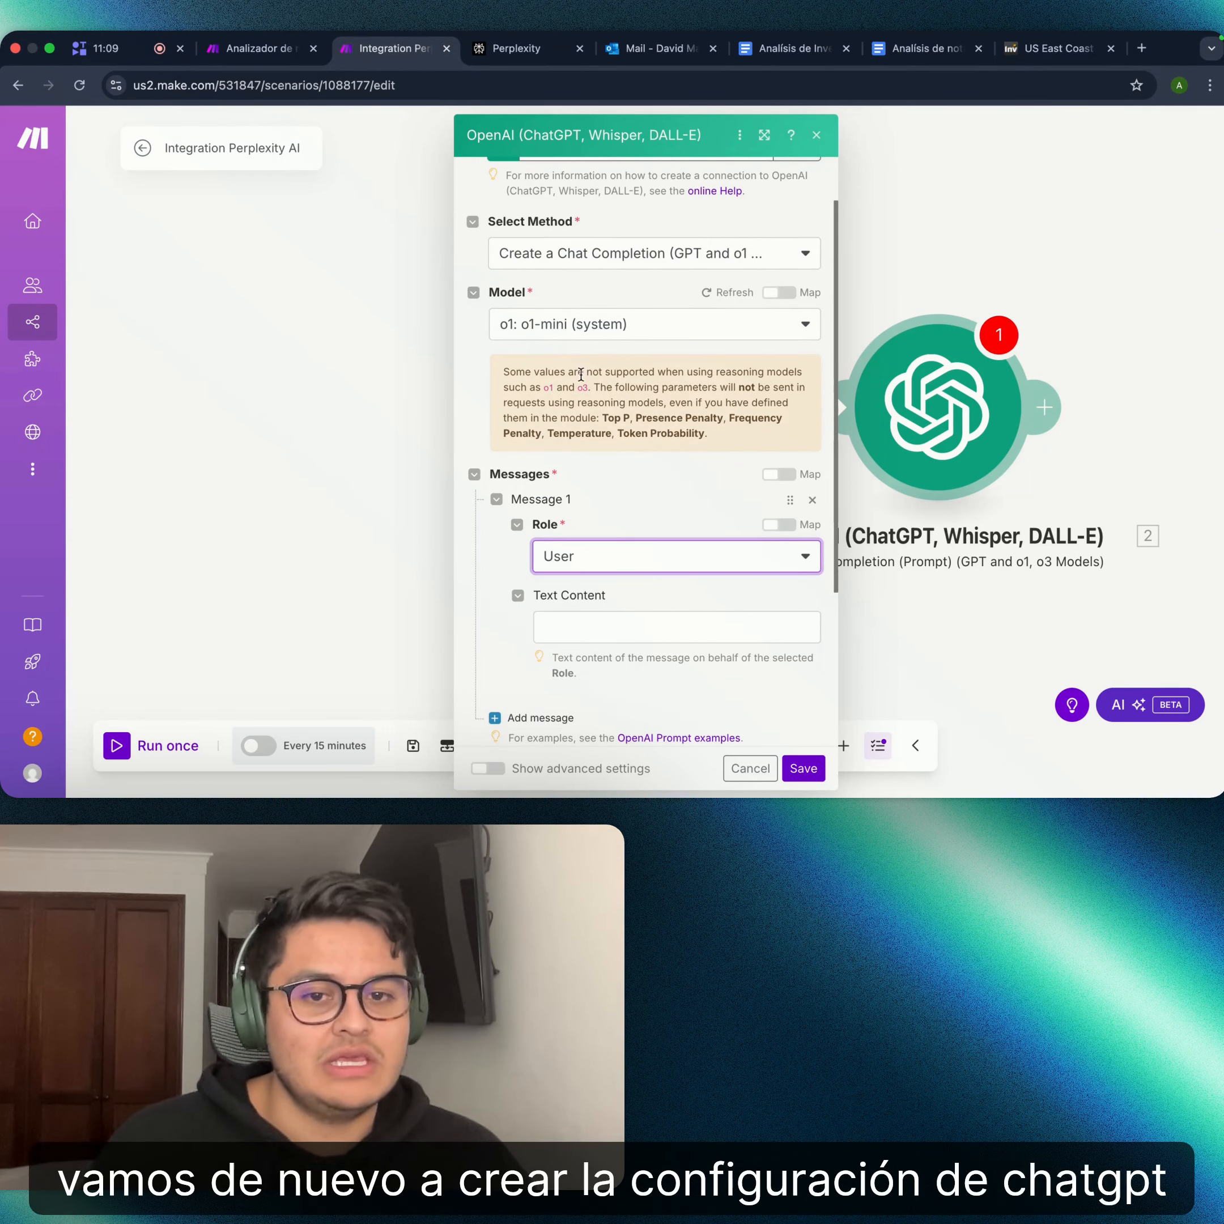
pyautogui.scroll(-1, 604, 392)
pyautogui.click(642, 613)
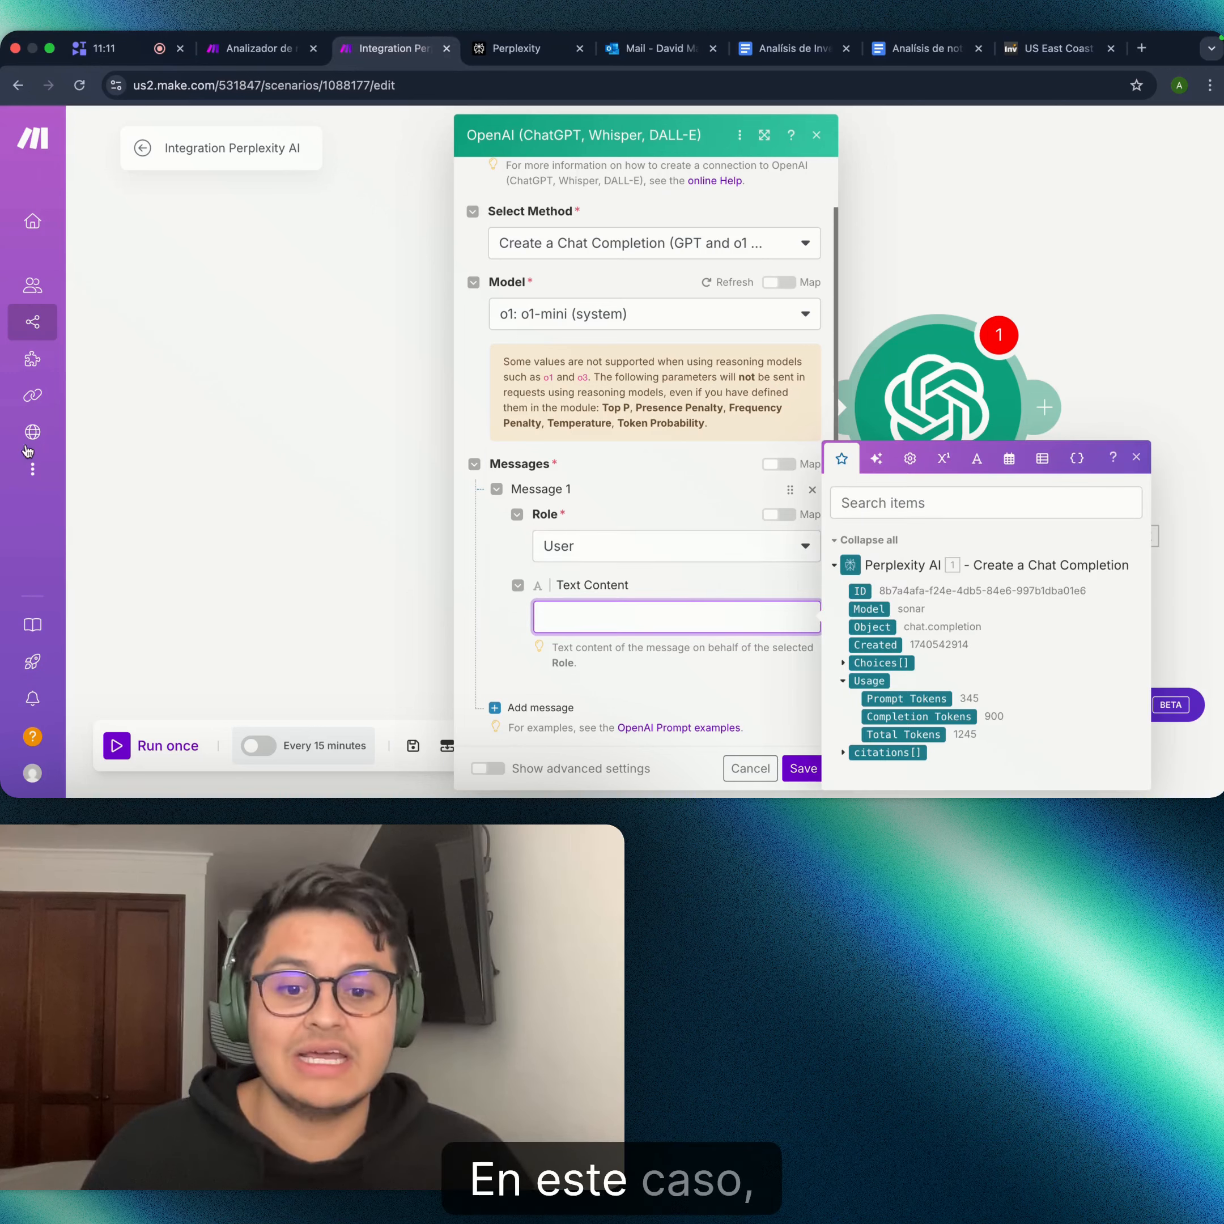
pyautogui.press('super+Tab')
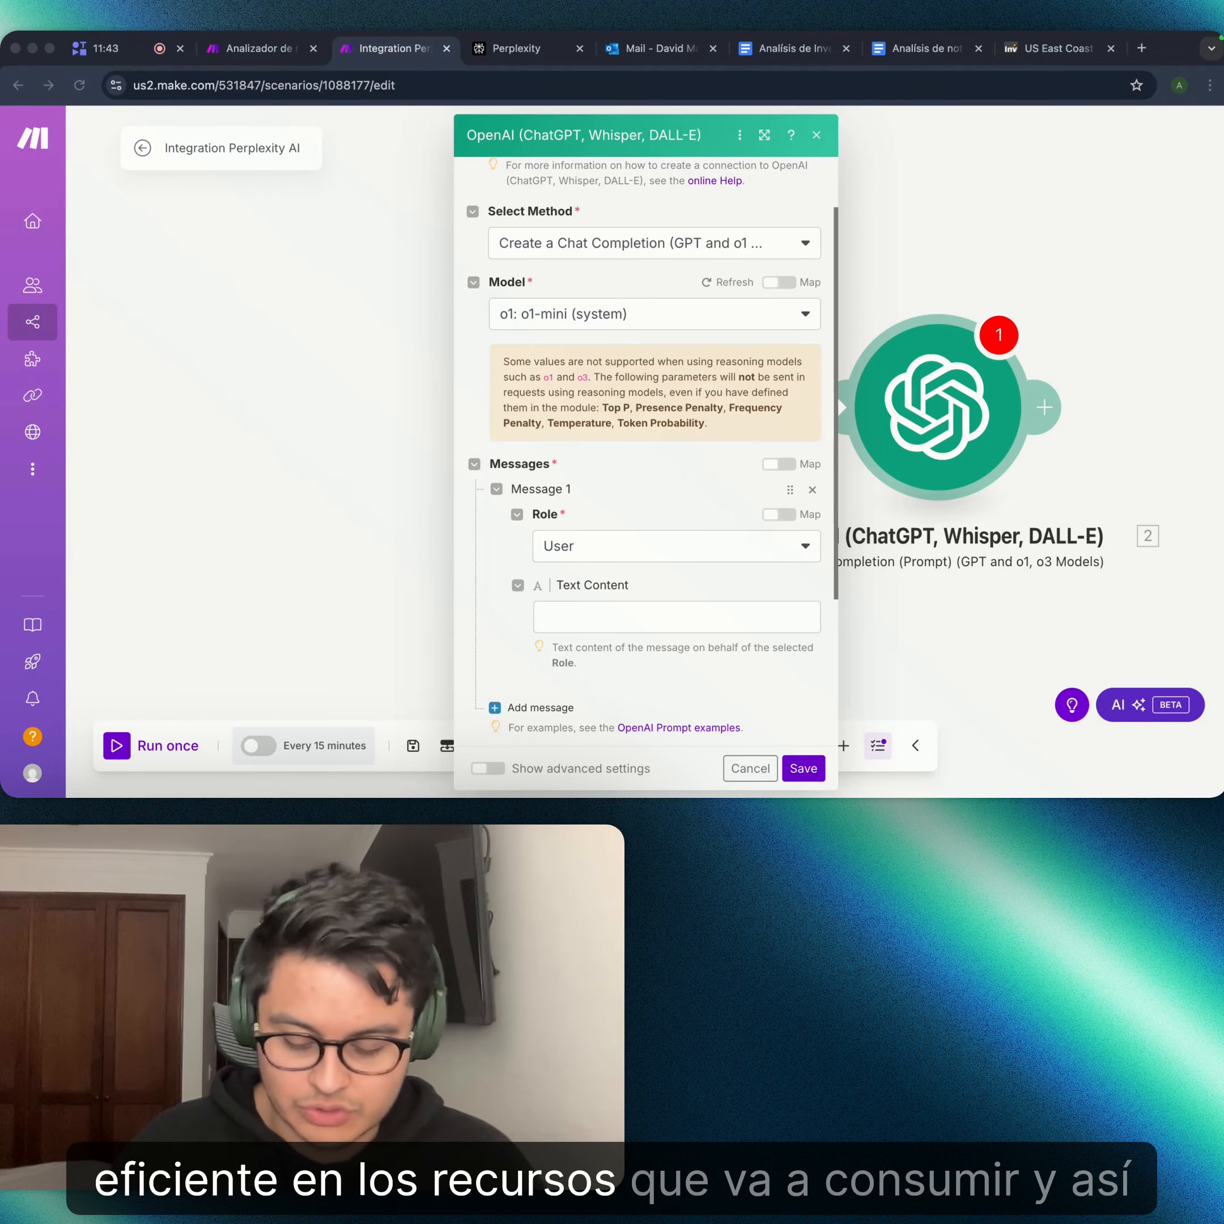
# - Paste the Spanish investment-analyst prompt and delete the old mapped value after 'Análisis del mercado:'
pyautogui.click(699, 622)
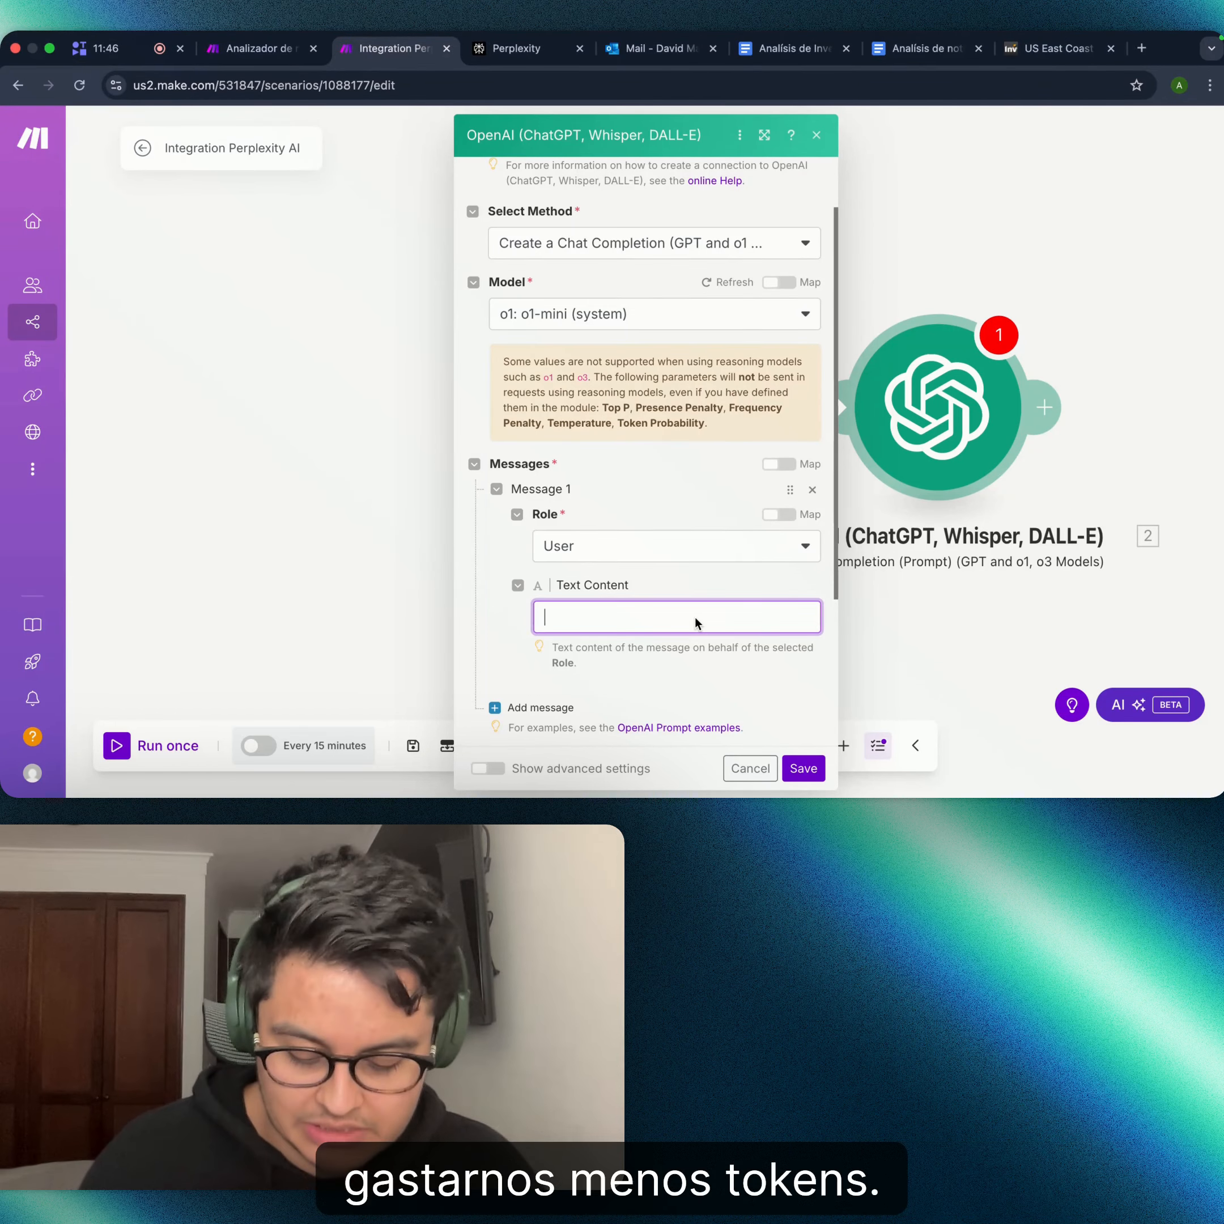
pyautogui.press('super+v')
pyautogui.scroll(10, 637, 583)
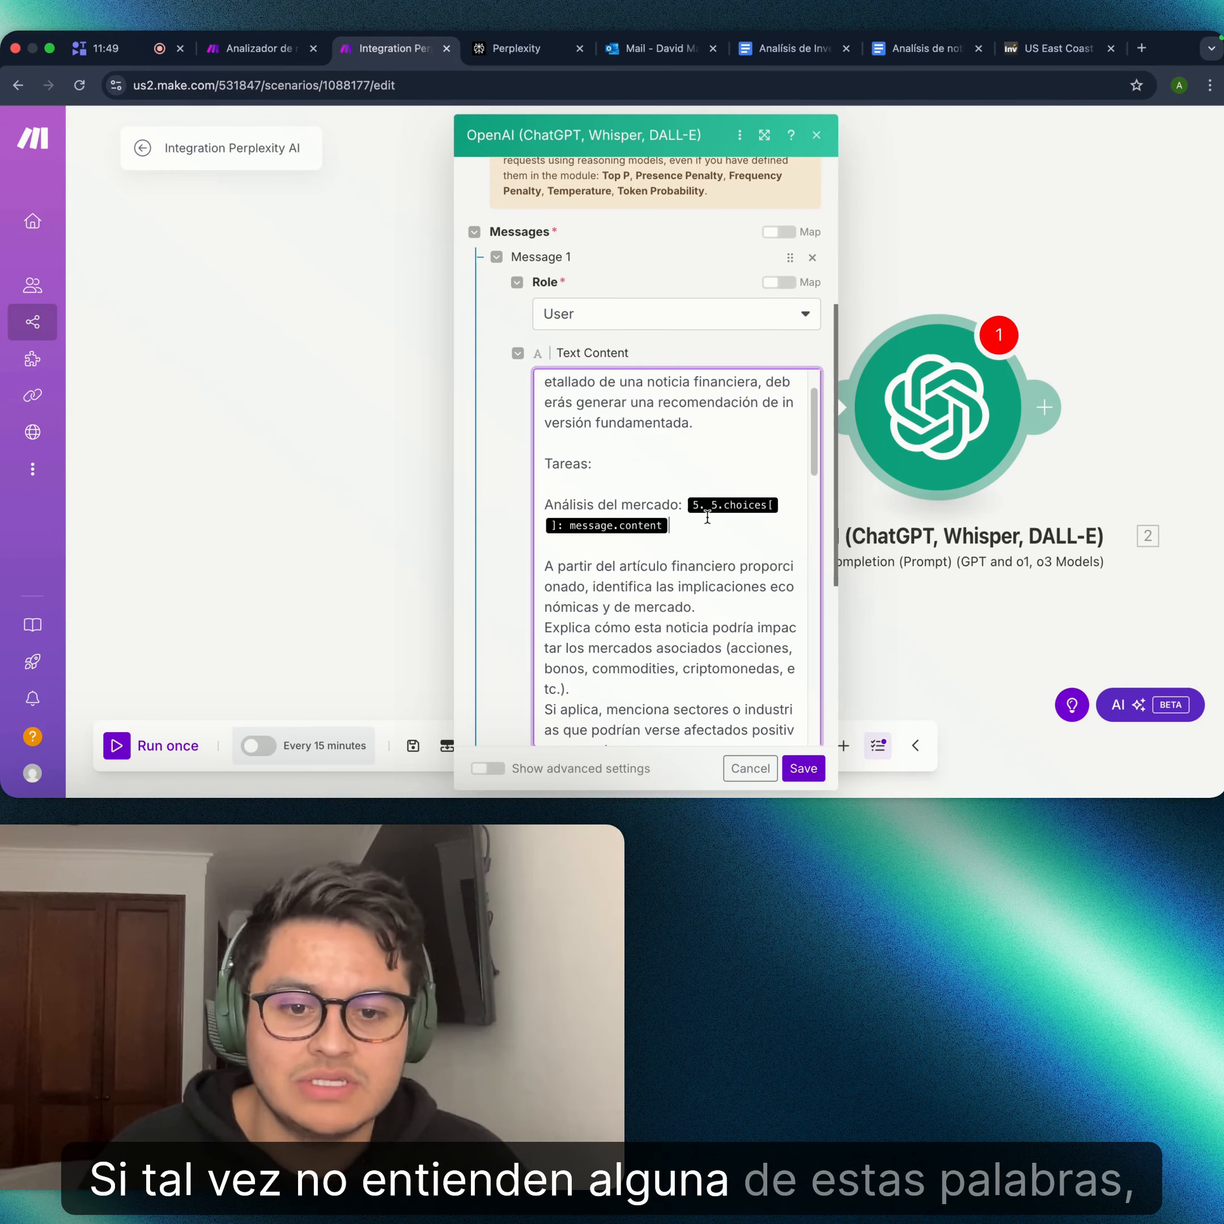
pyautogui.click(708, 516)
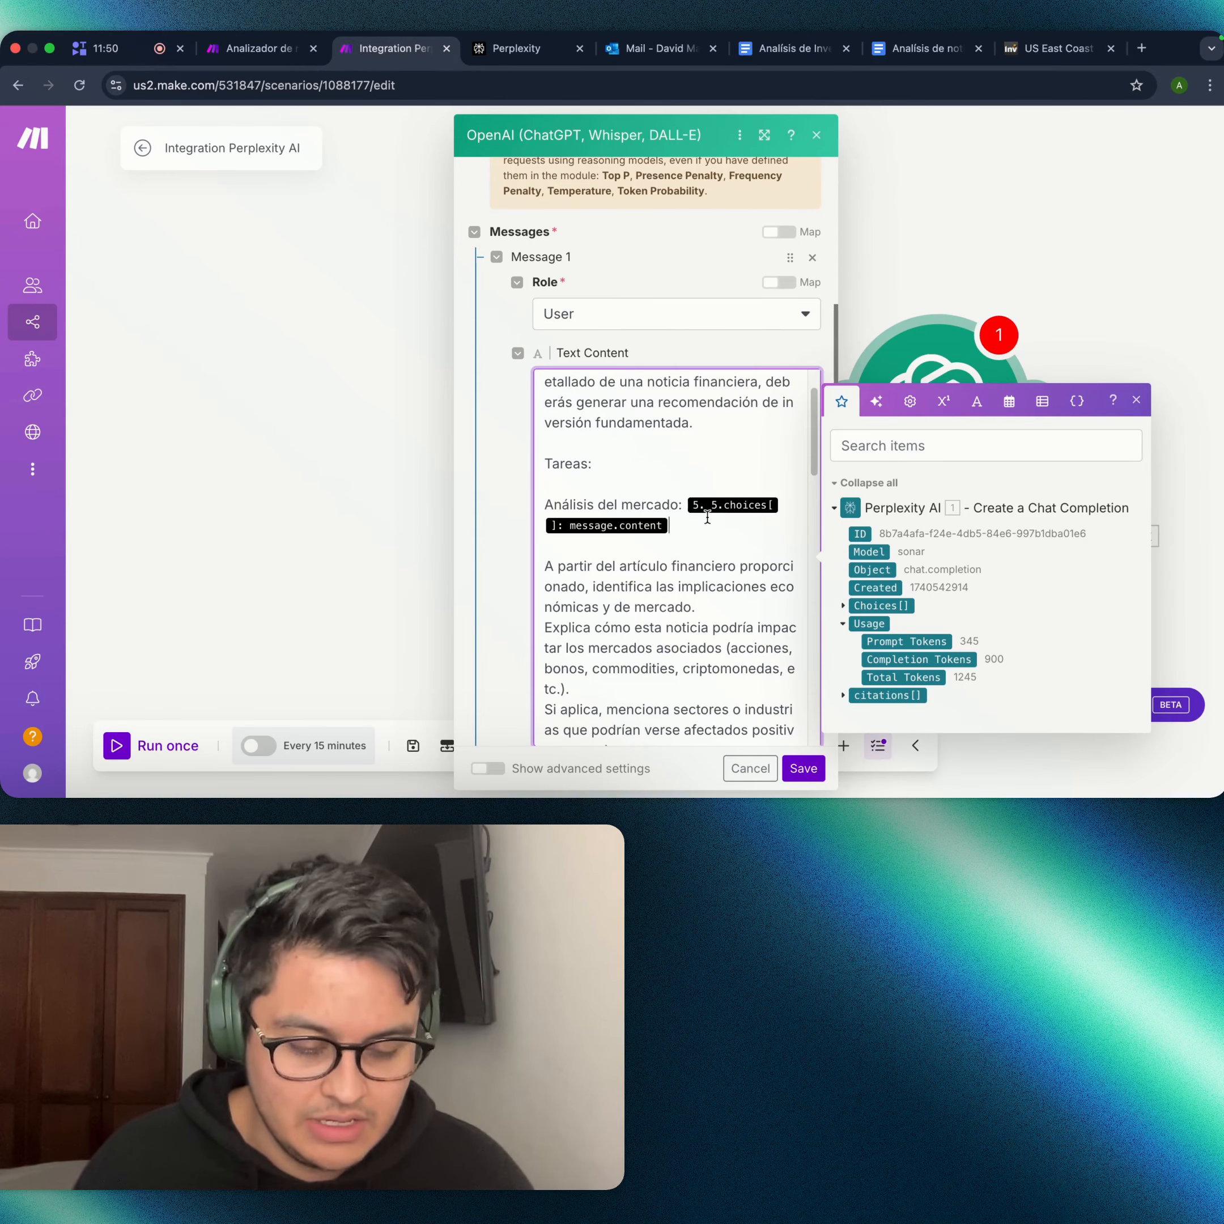
pyautogui.press('BackSpace')
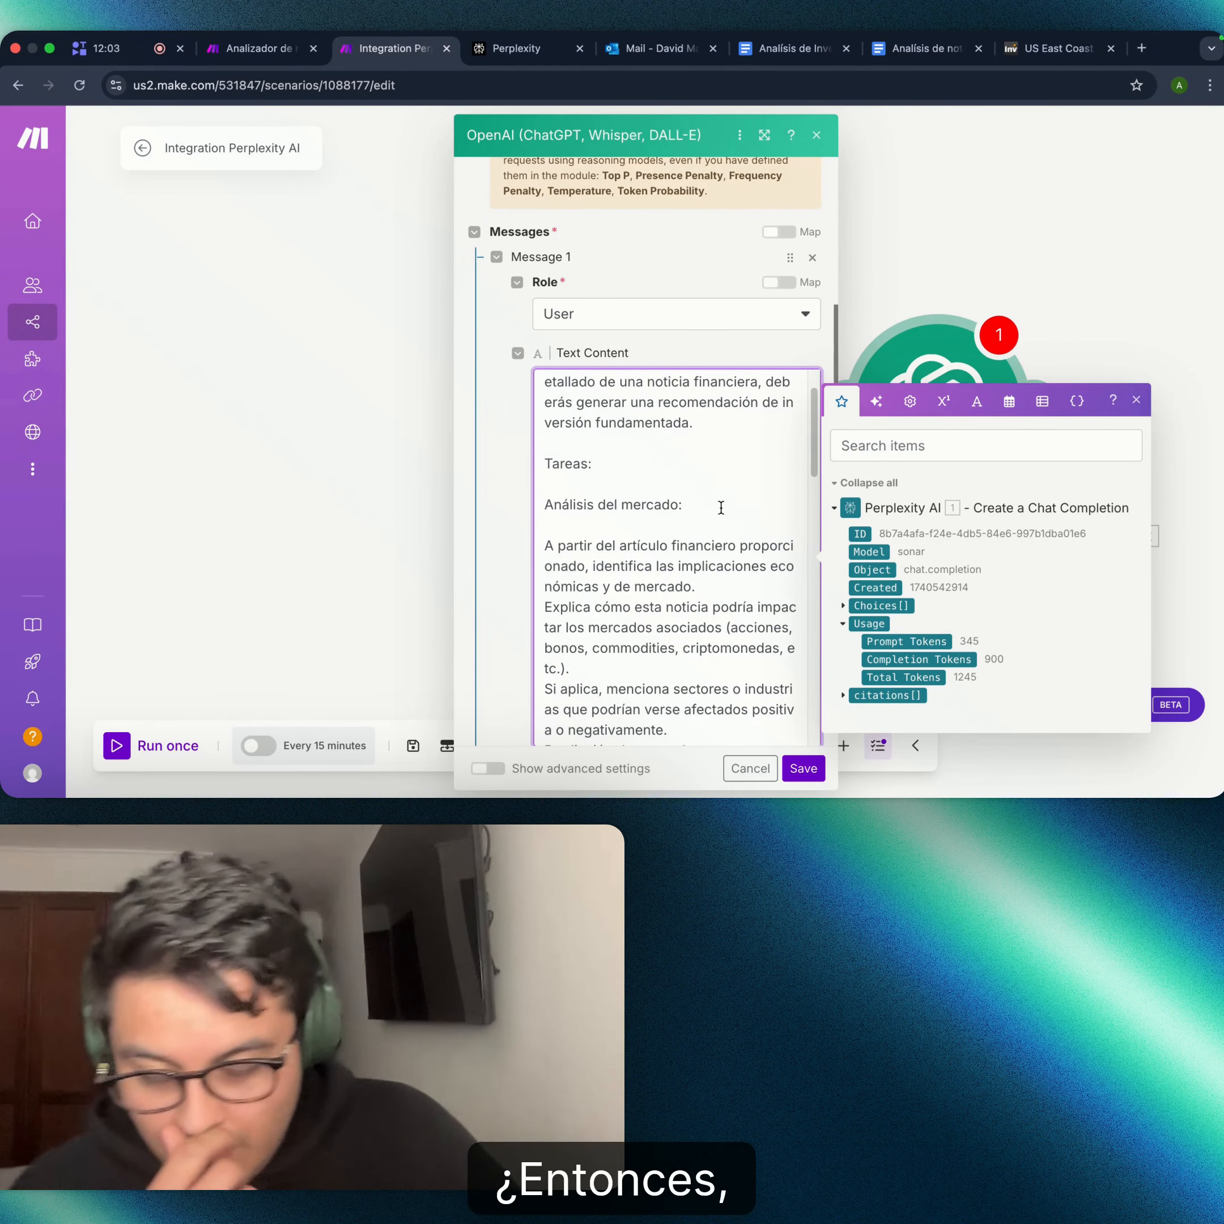
pyautogui.scroll(1, 729, 472)
pyautogui.scroll(2, 728, 472)
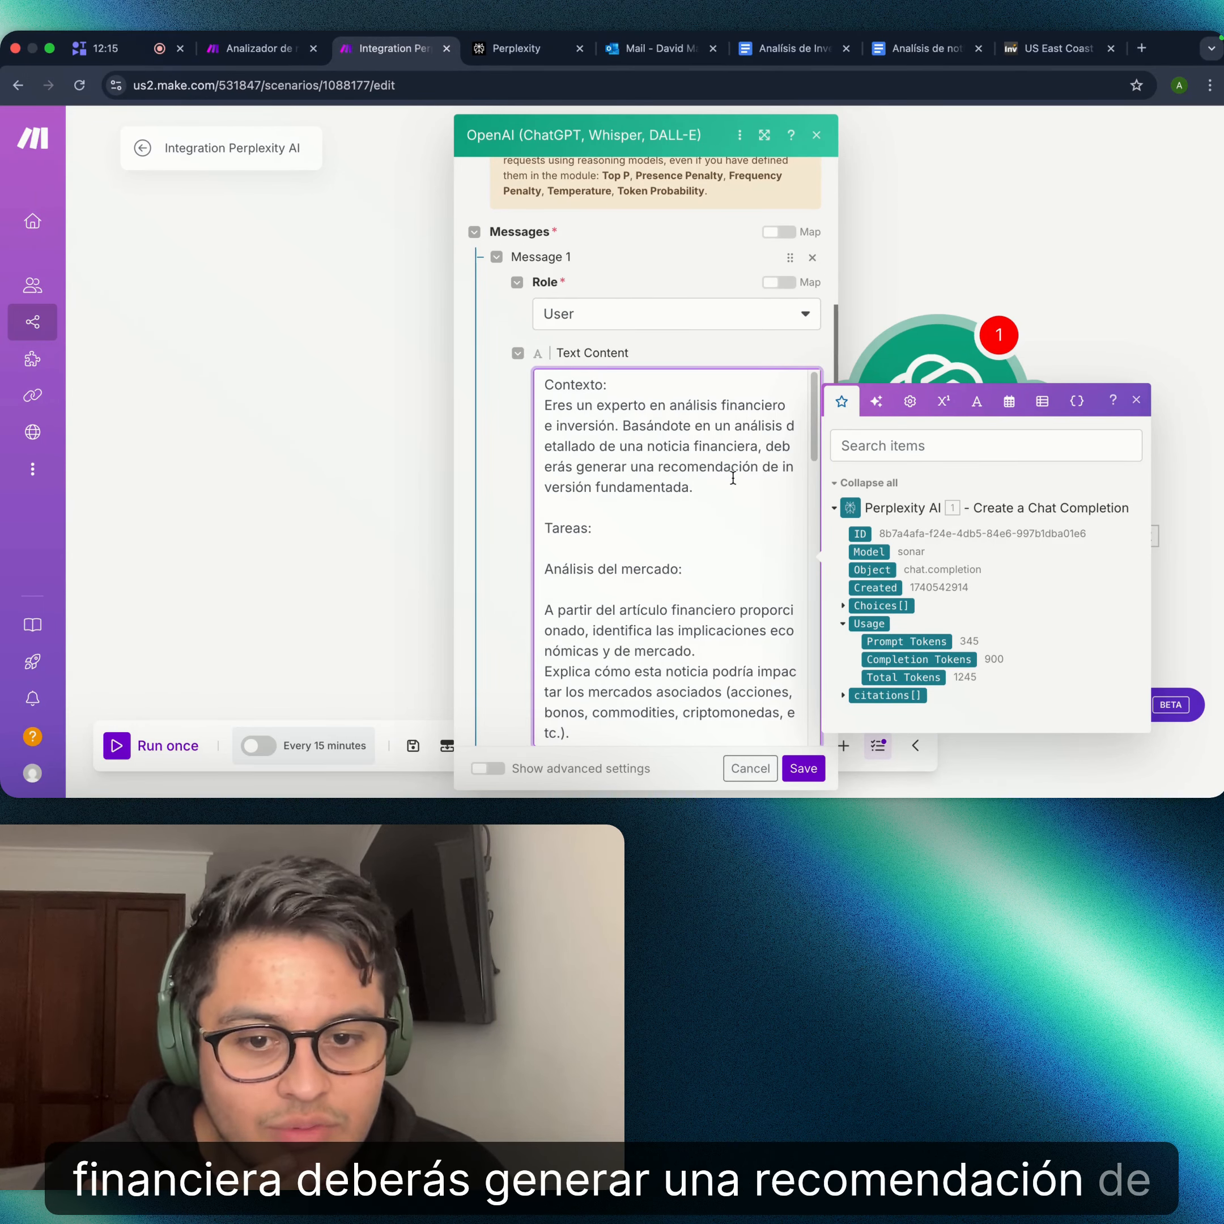
pyautogui.scroll(-3, 718, 496)
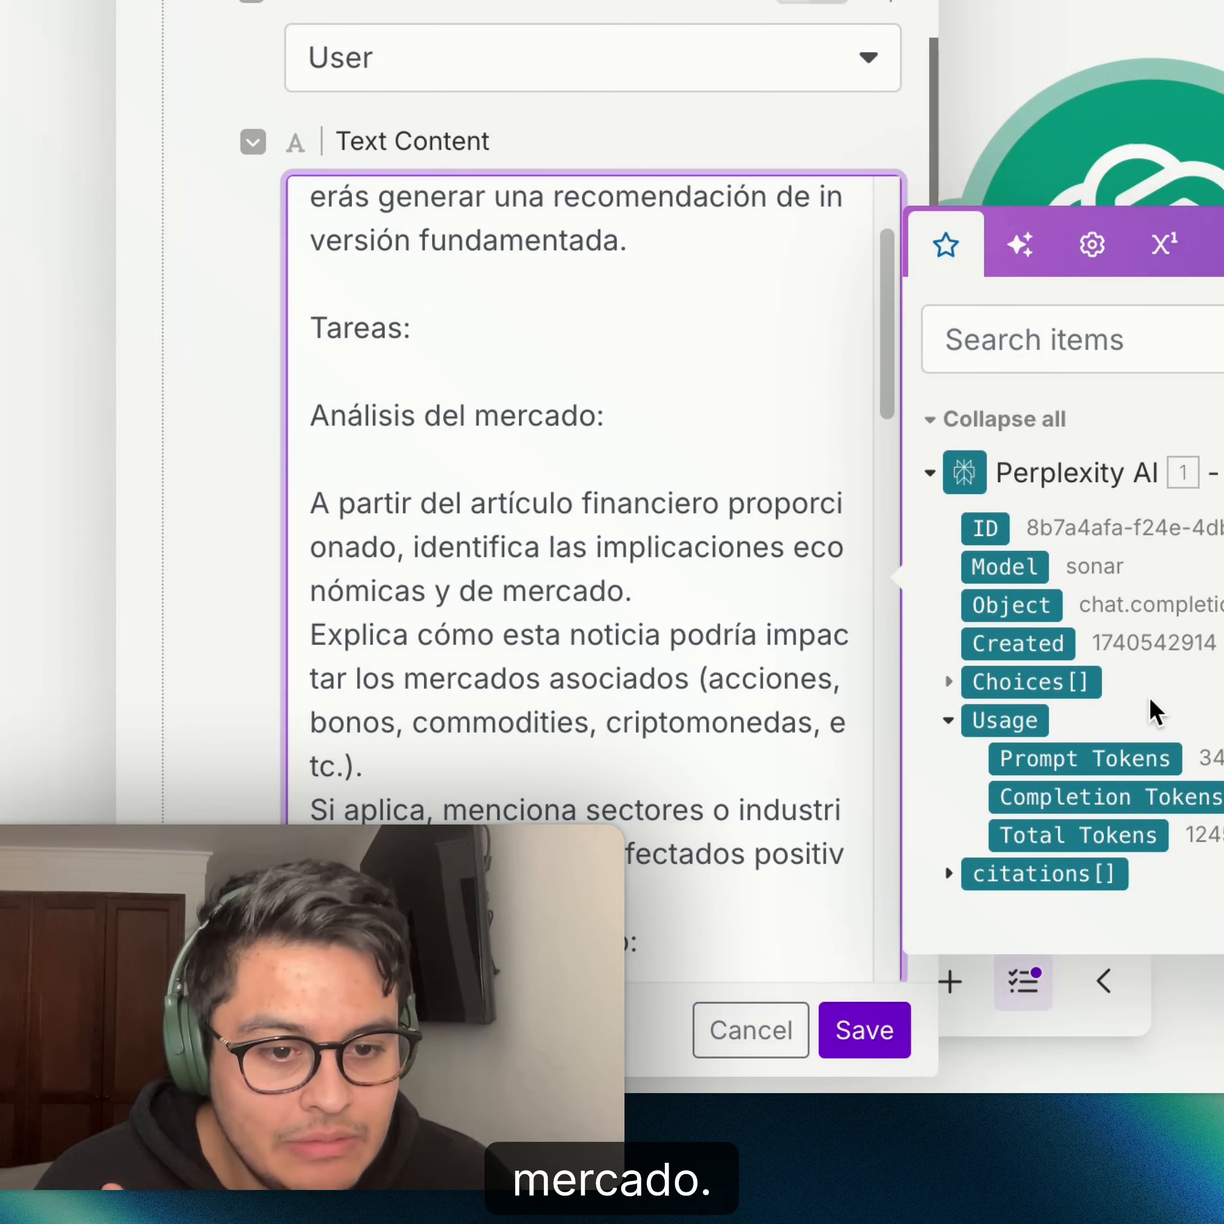
# - Map Perplexity AI's Choices[] > Message > Content right after 'Análisis del mercado:'
pyautogui.click(954, 682)
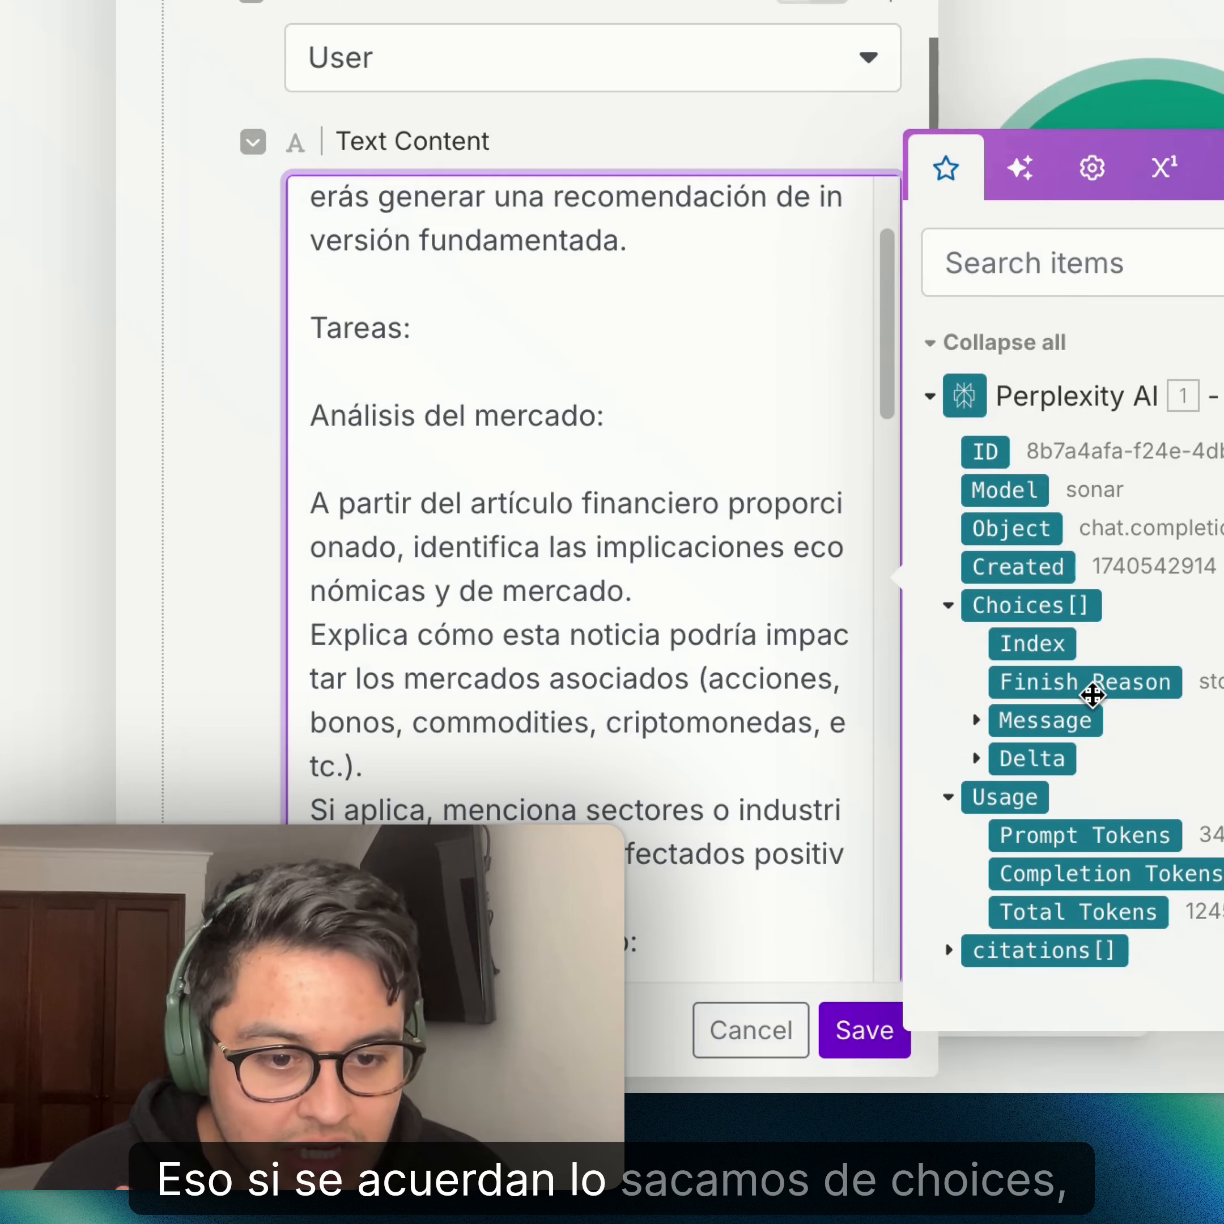
pyautogui.click(974, 716)
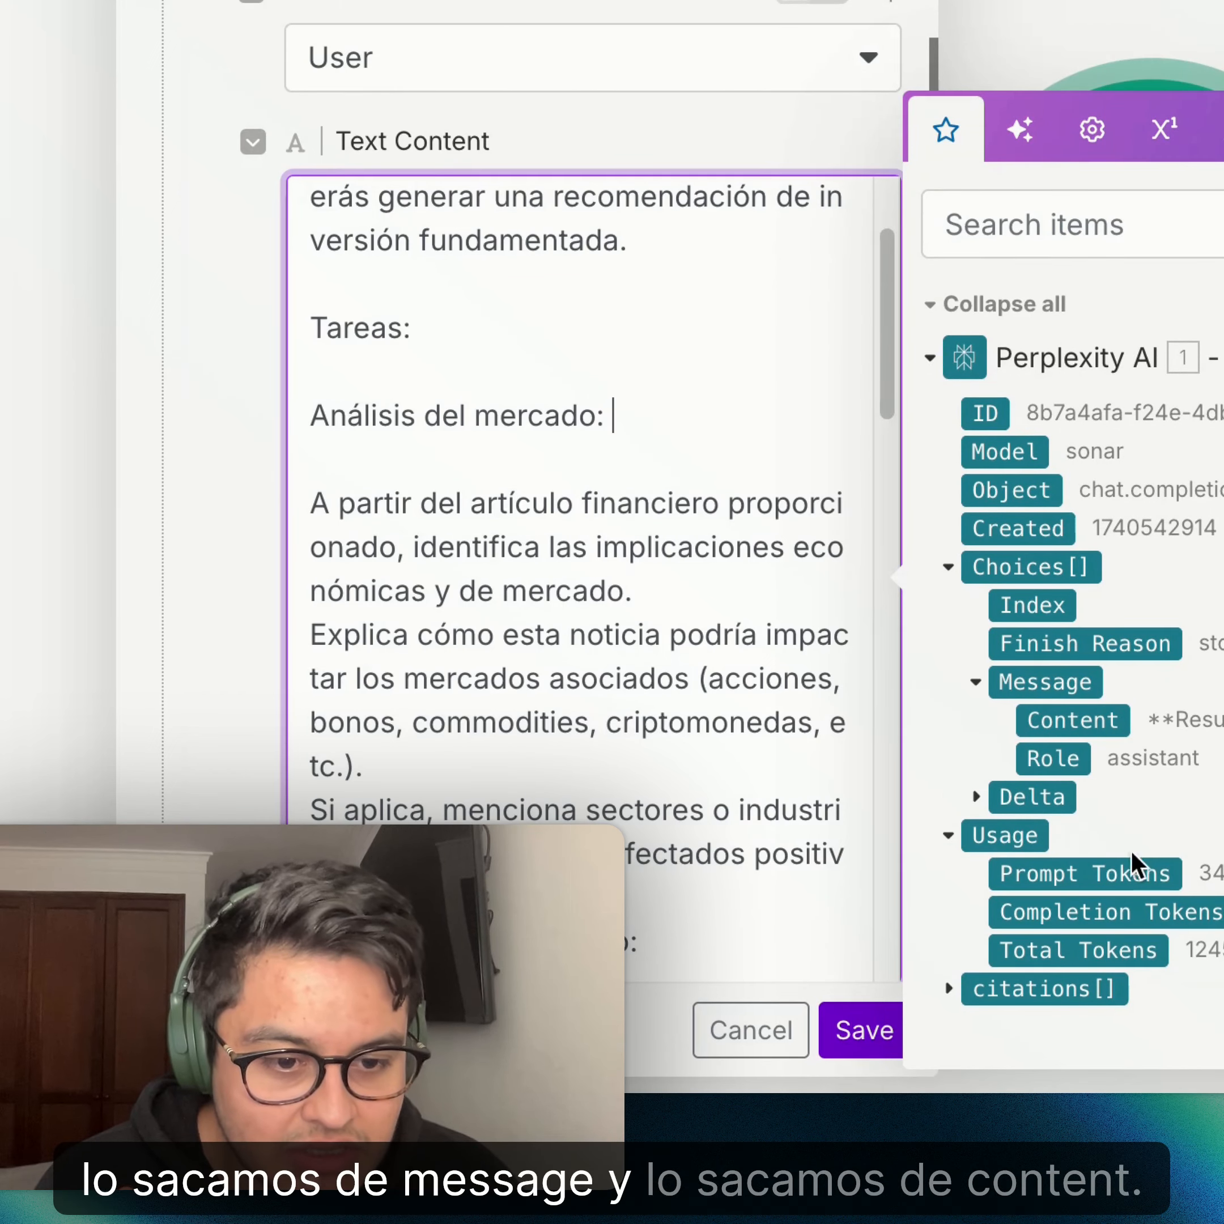
pyautogui.click(1093, 728)
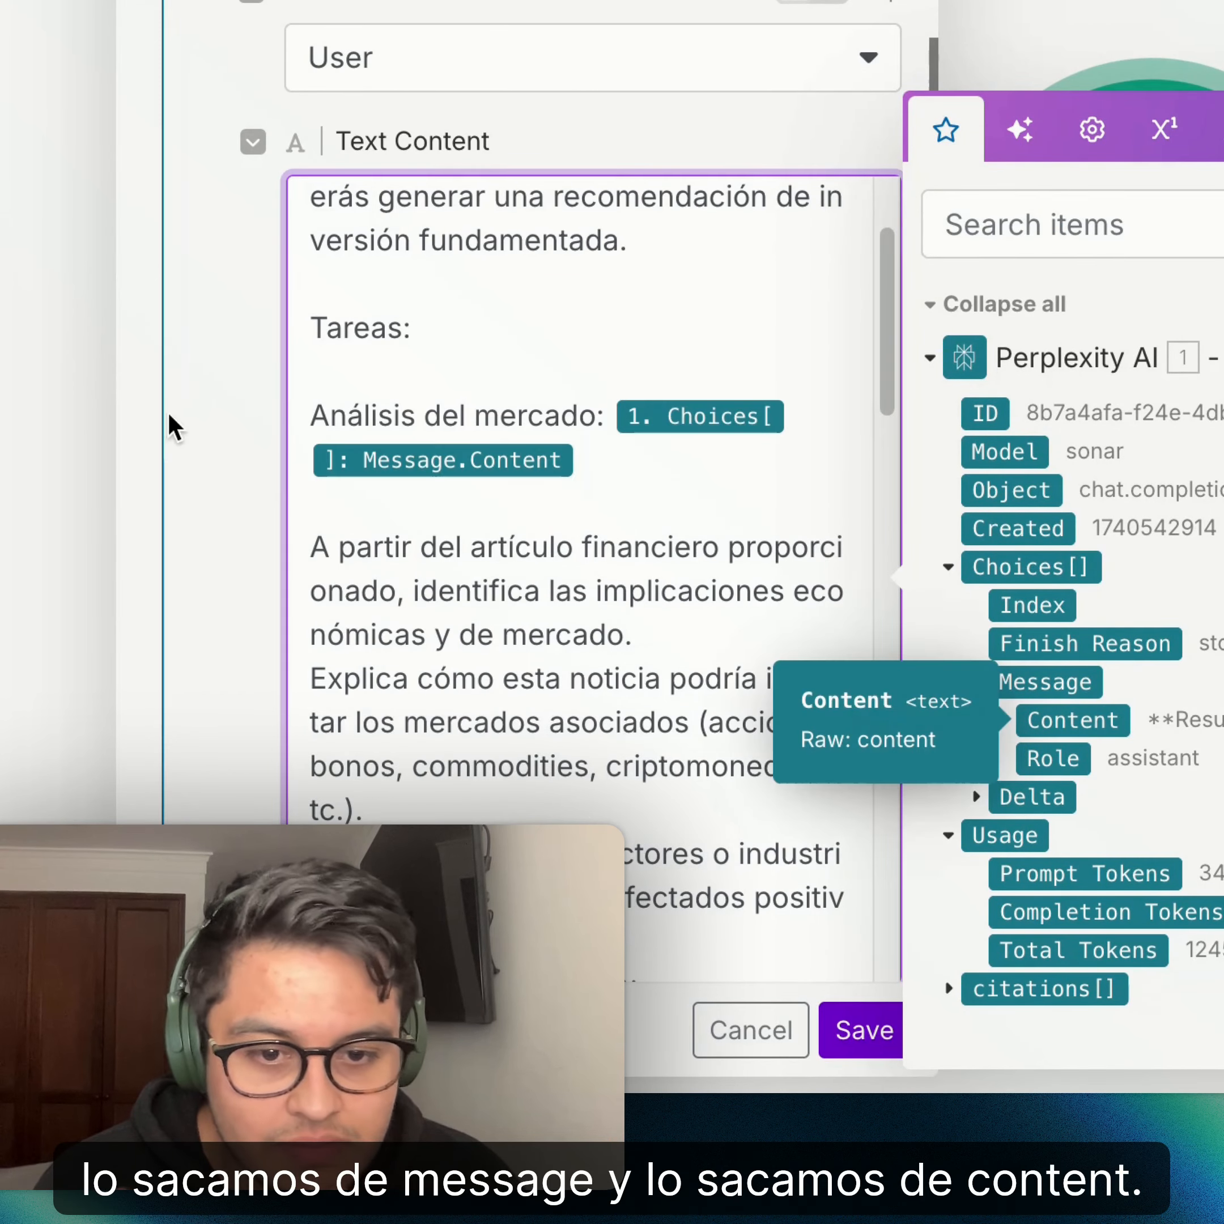
pyautogui.scroll(-5, 732, 481)
pyautogui.scroll(5, 692, 475)
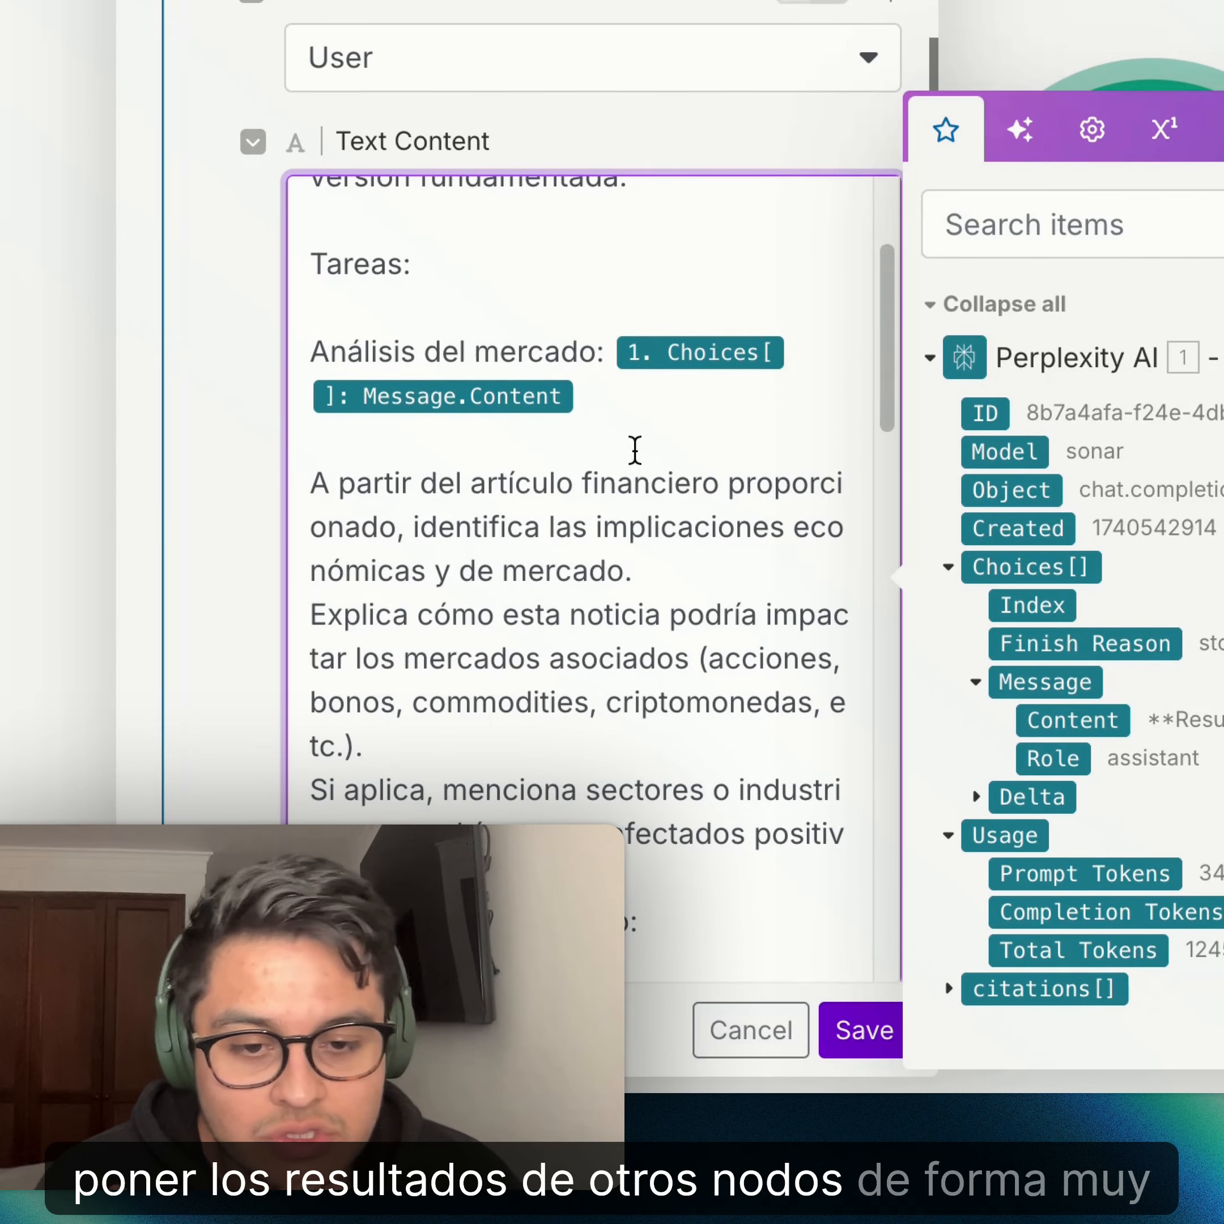
# - Review the rest of the prompt: Predicción, Recomendación de inversión, Dato interesante and HTML email-body instruction
pyautogui.scroll(-2, 634, 451)
pyautogui.scroll(-2, 382, 309)
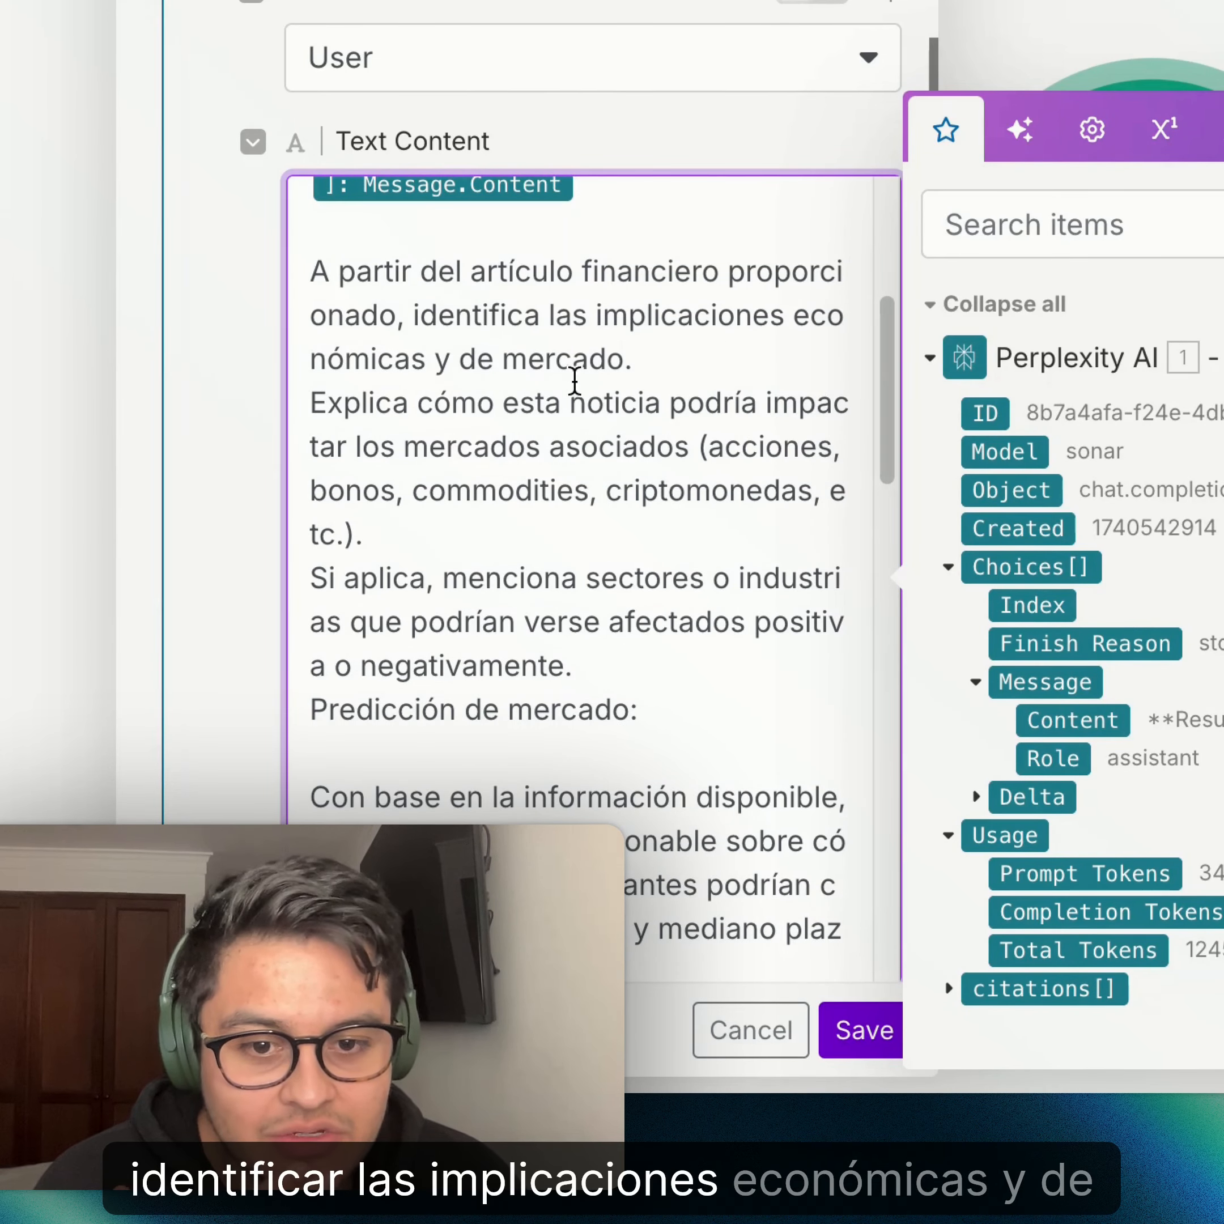
pyautogui.scroll(-3, 673, 384)
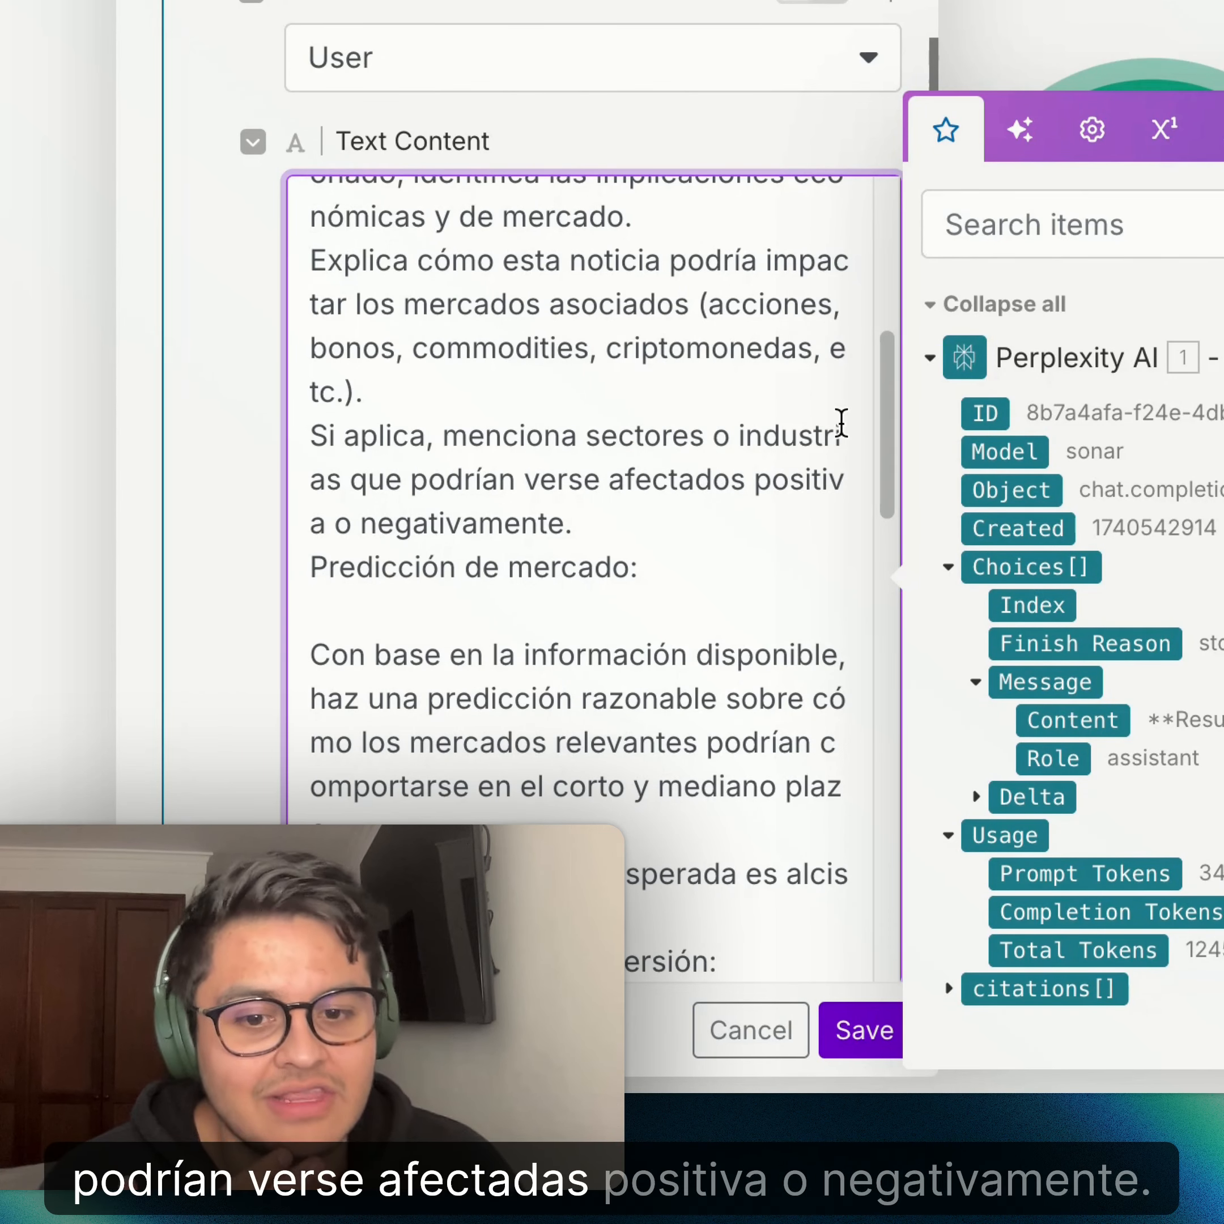
pyautogui.scroll(-3, 836, 473)
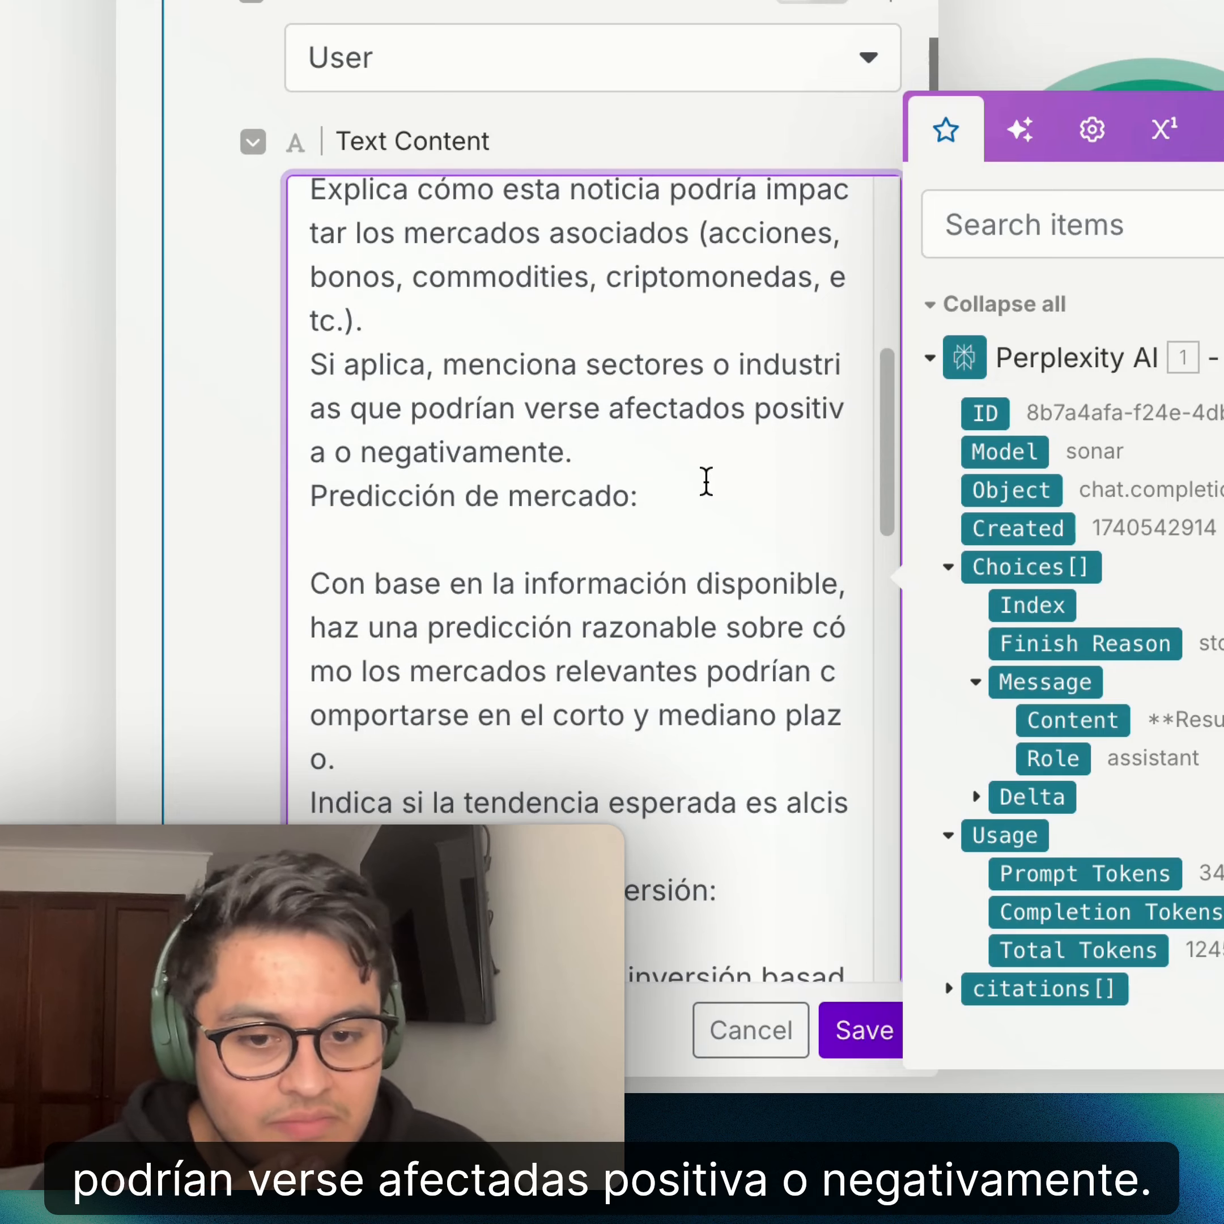
pyautogui.scroll(-12, 702, 432)
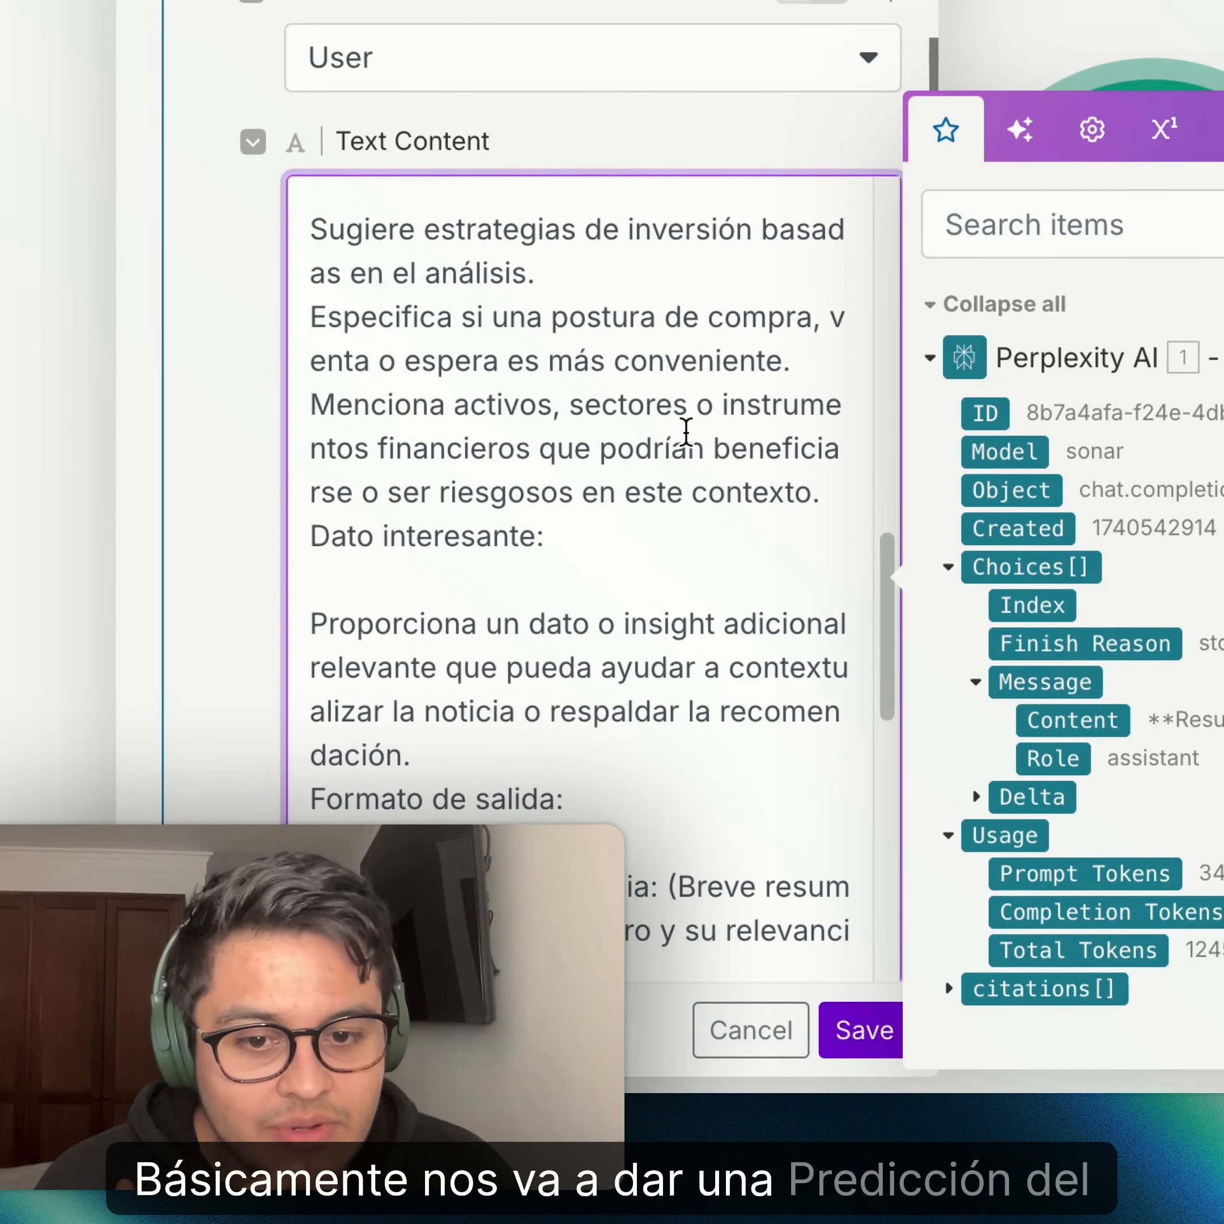
pyautogui.scroll(-6, 707, 469)
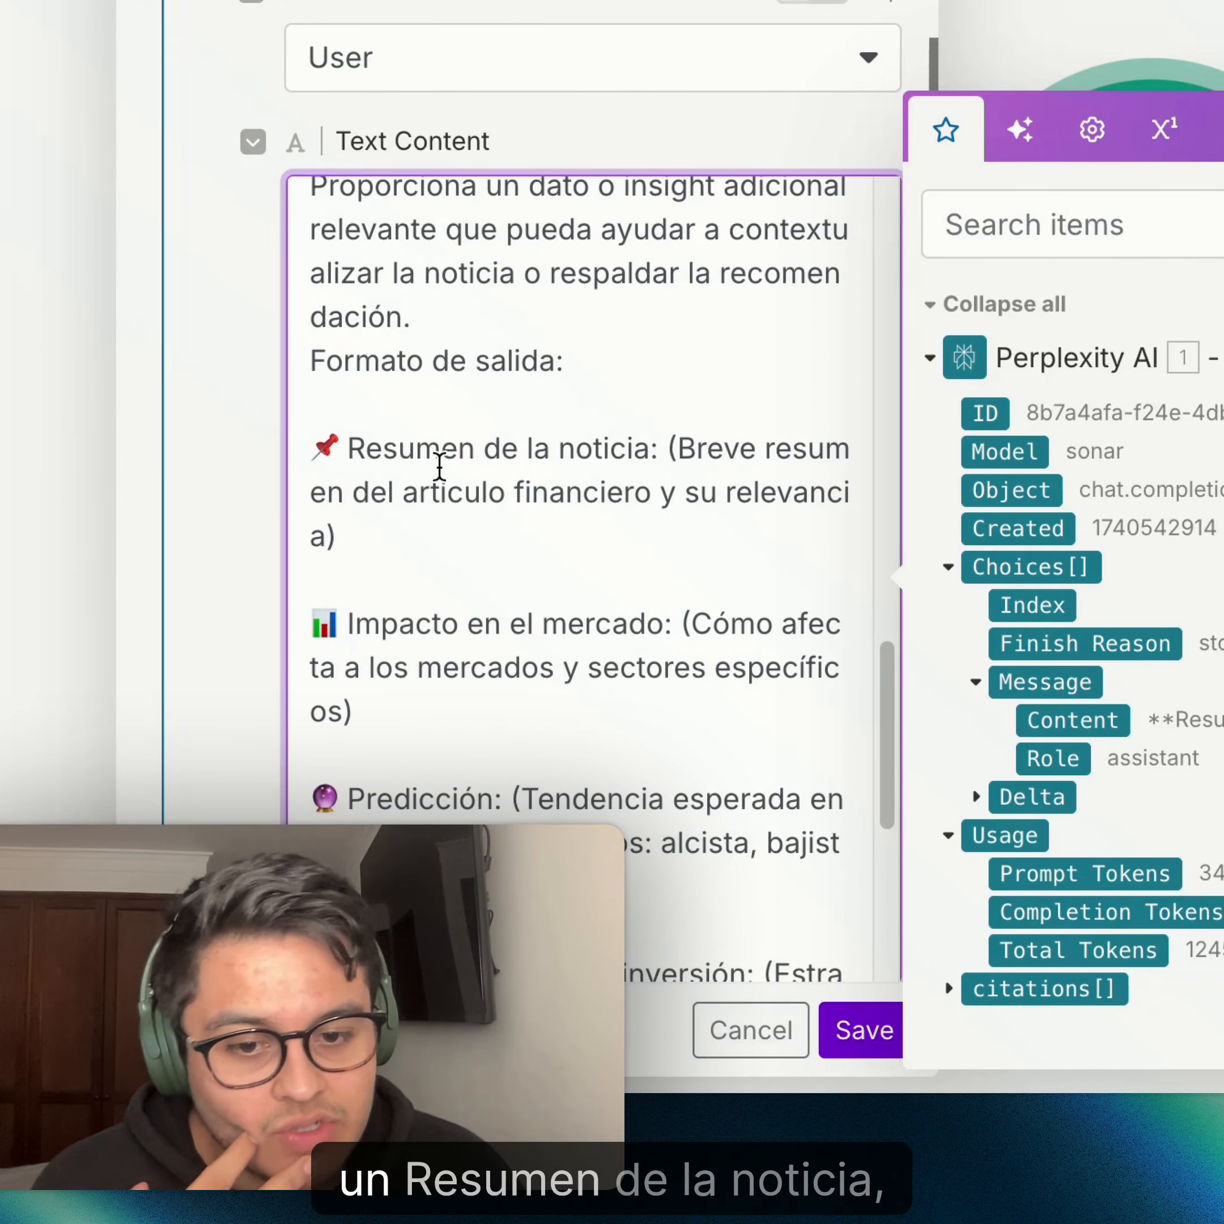
pyautogui.scroll(-5, 508, 675)
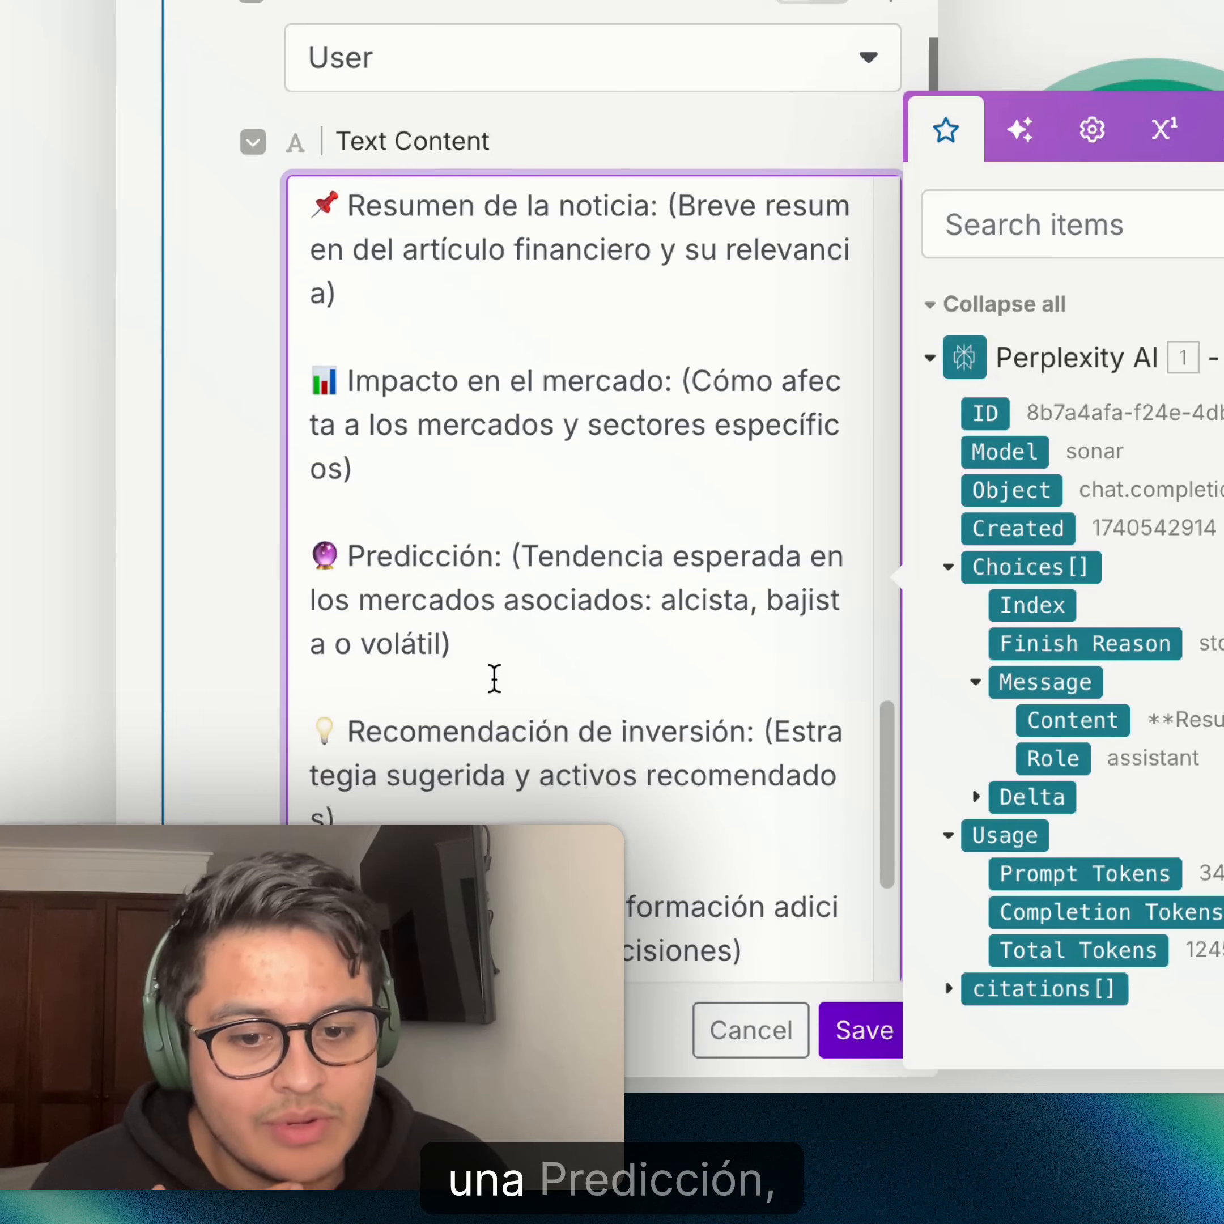
pyautogui.scroll(-4, 502, 675)
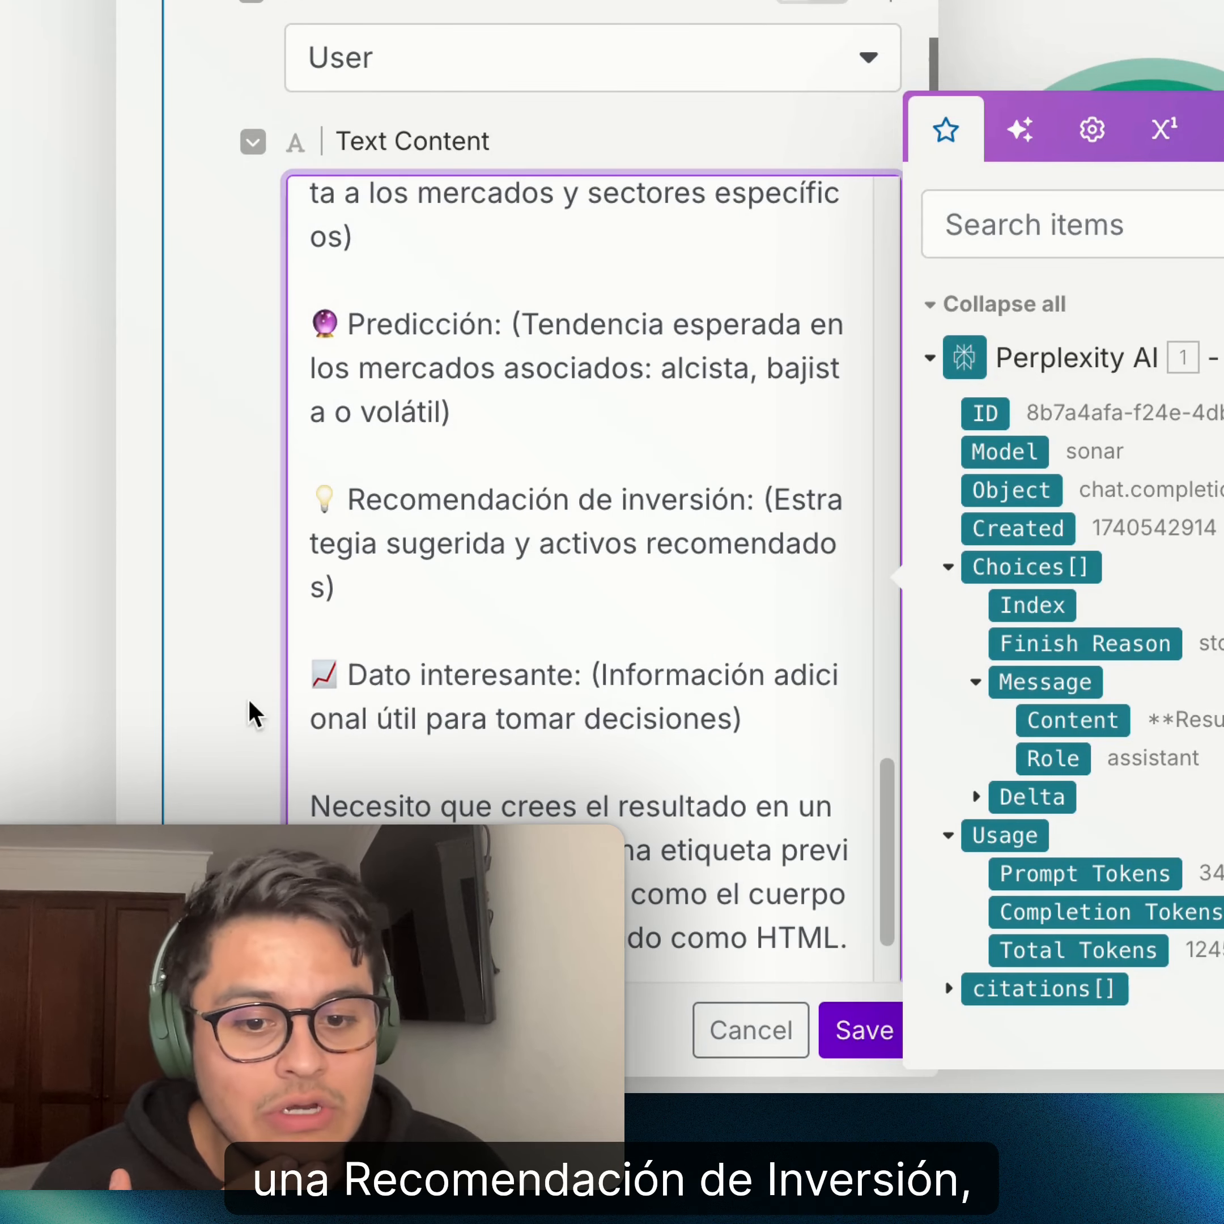
pyautogui.scroll(-2, 501, 691)
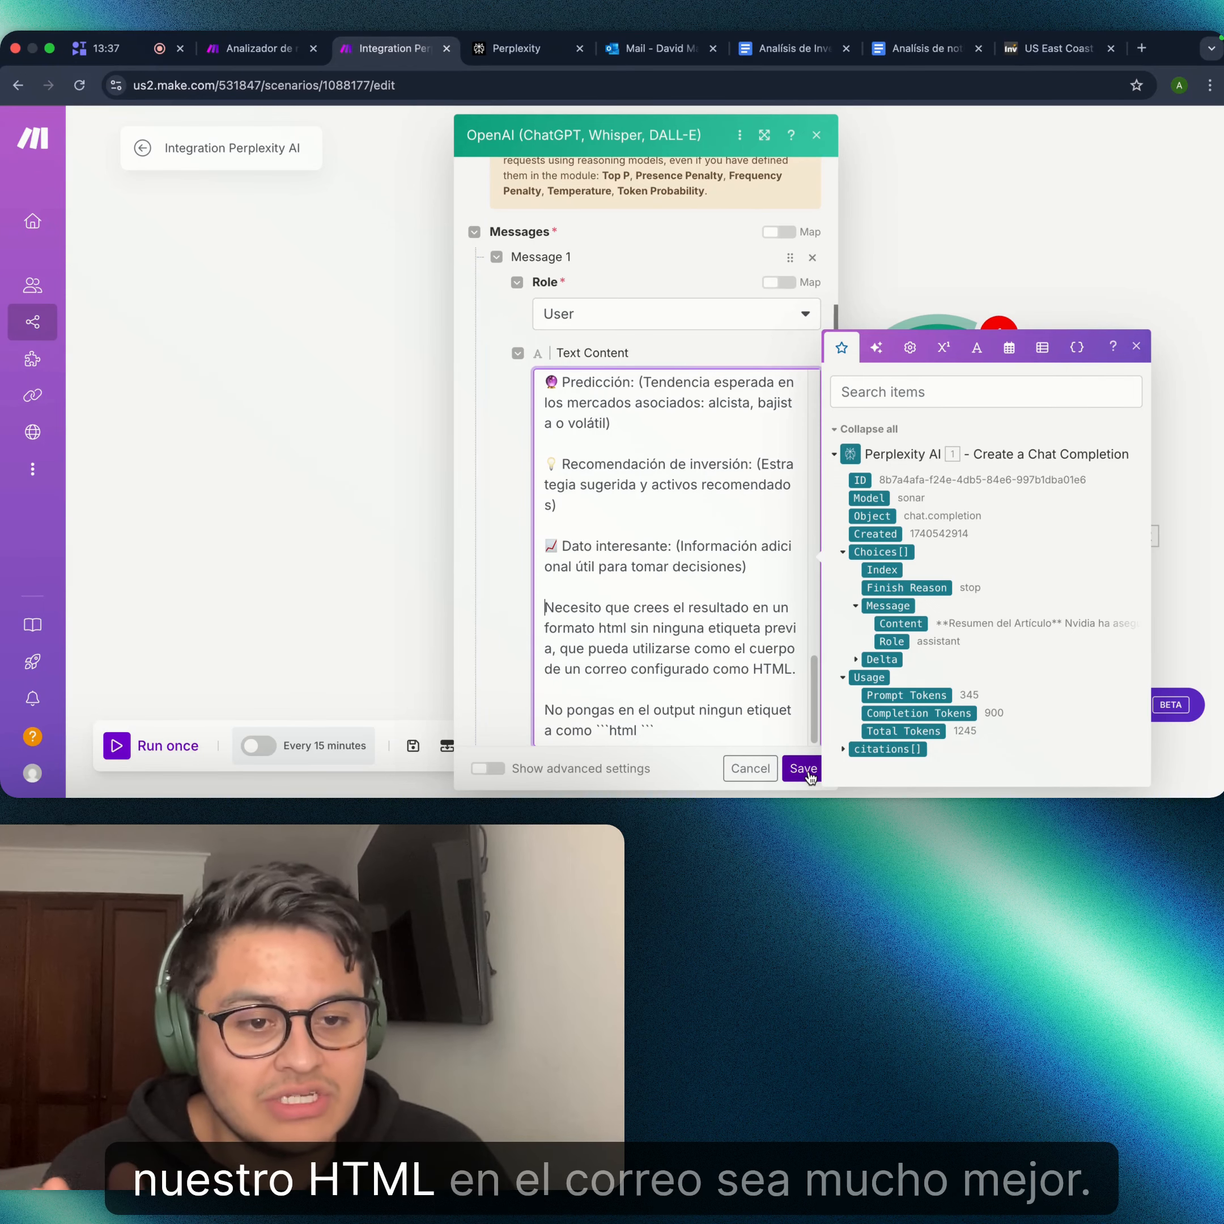
# - Save the OpenAI module's prompt, shift the canvas left, and show the Flow Control modules
pyautogui.click(804, 769)
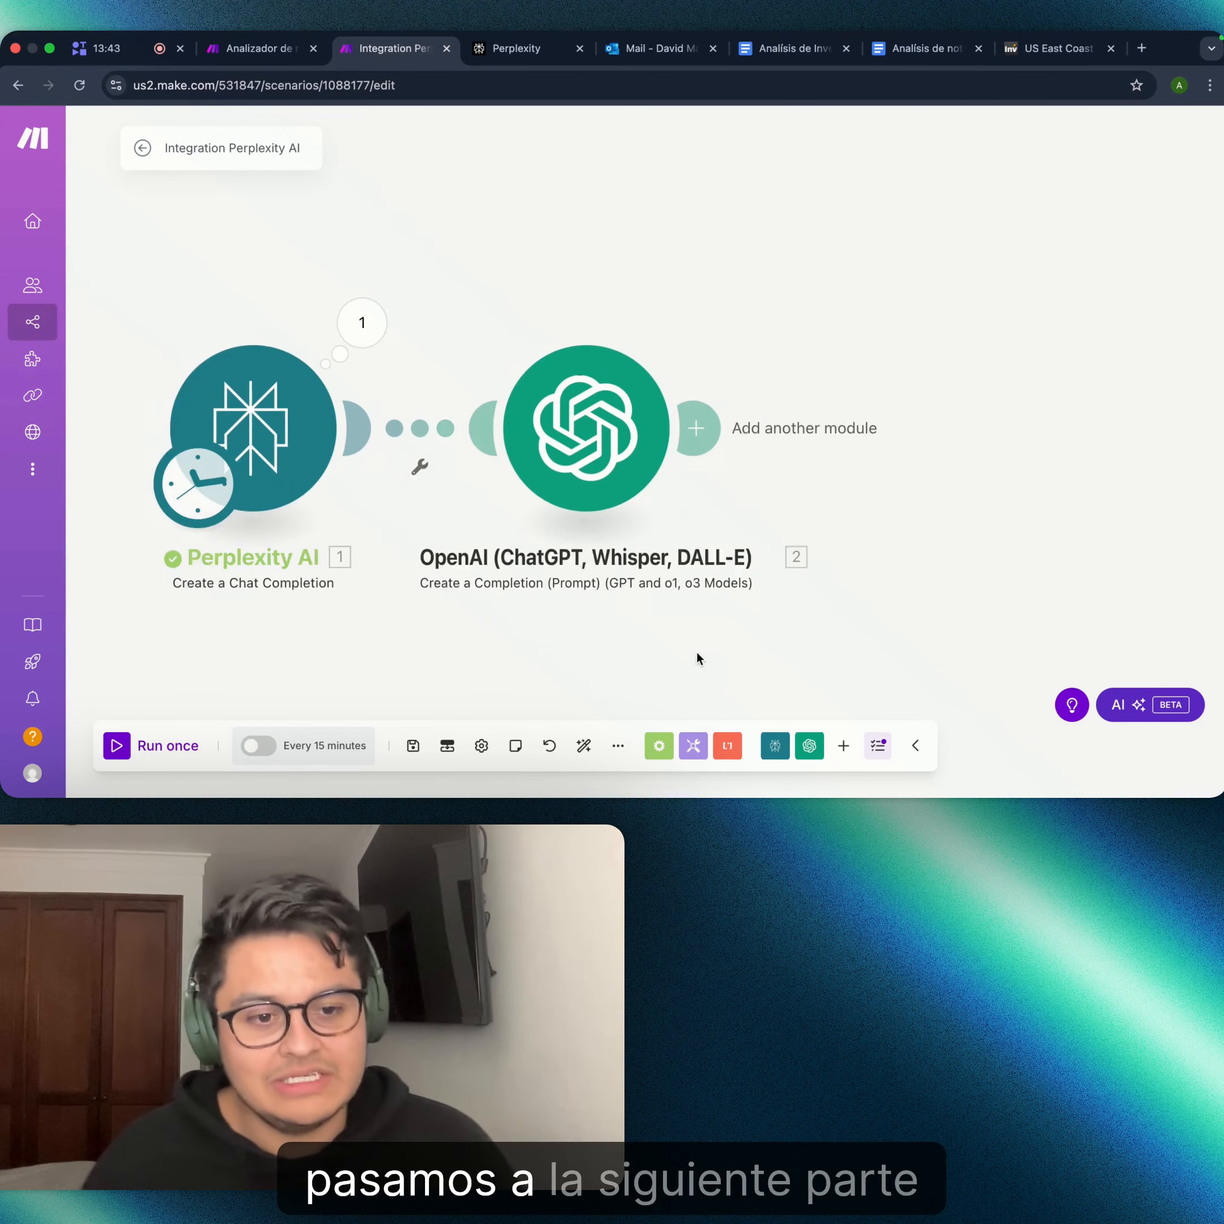
pyautogui.moveTo(697, 656); pyautogui.dragTo(638, 590)
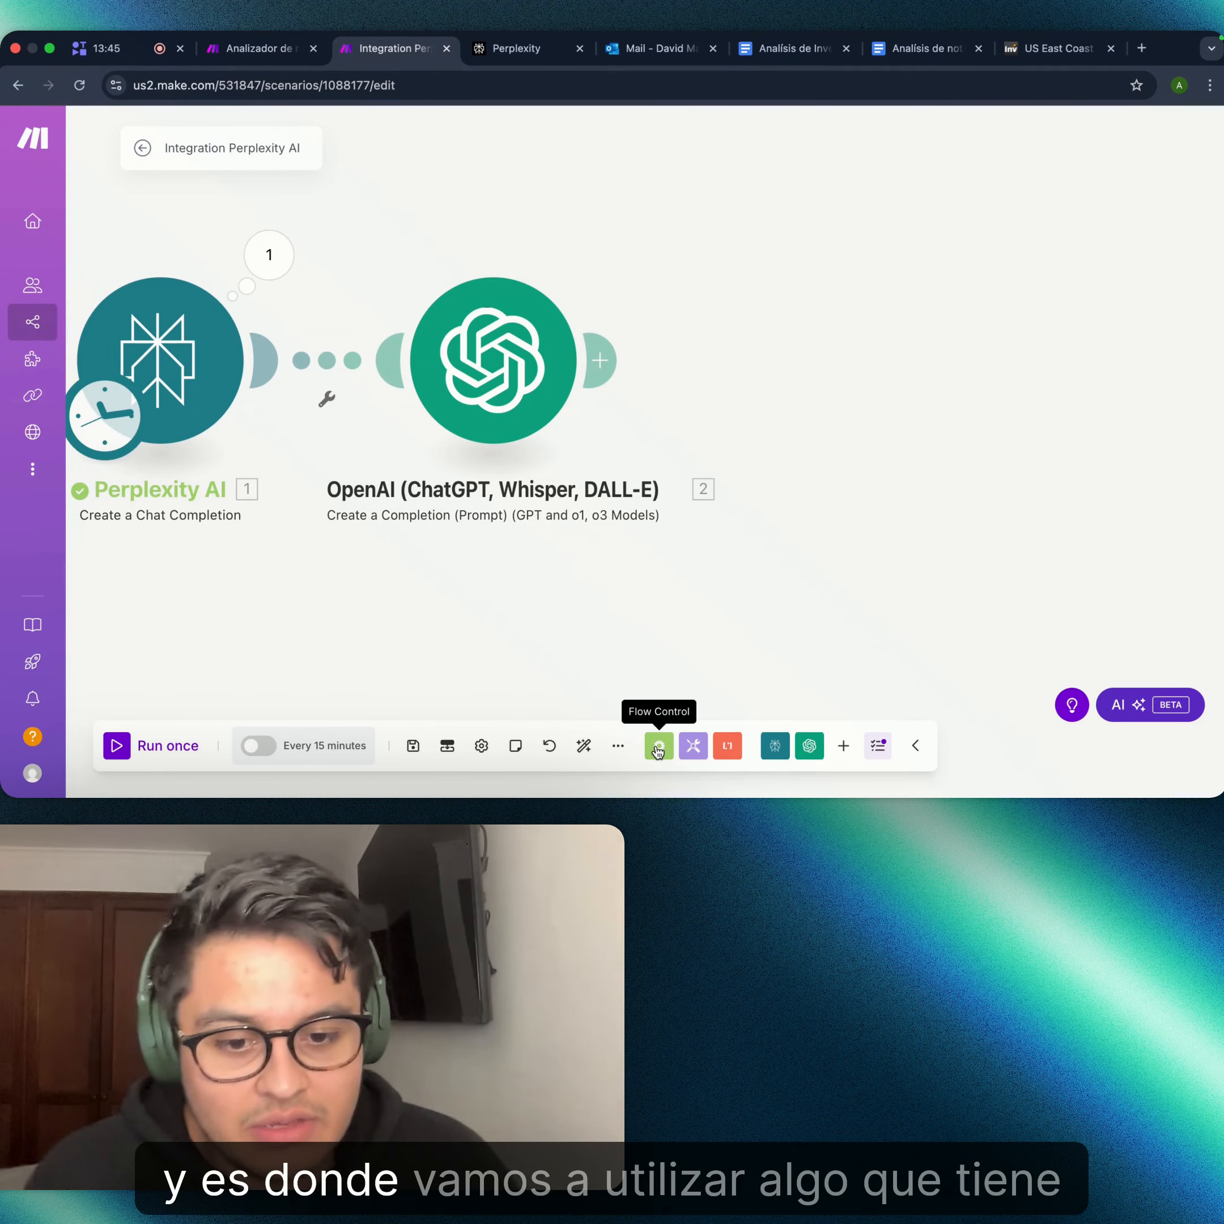
pyautogui.click(659, 748)
pyautogui.scroll(-3, 681, 518)
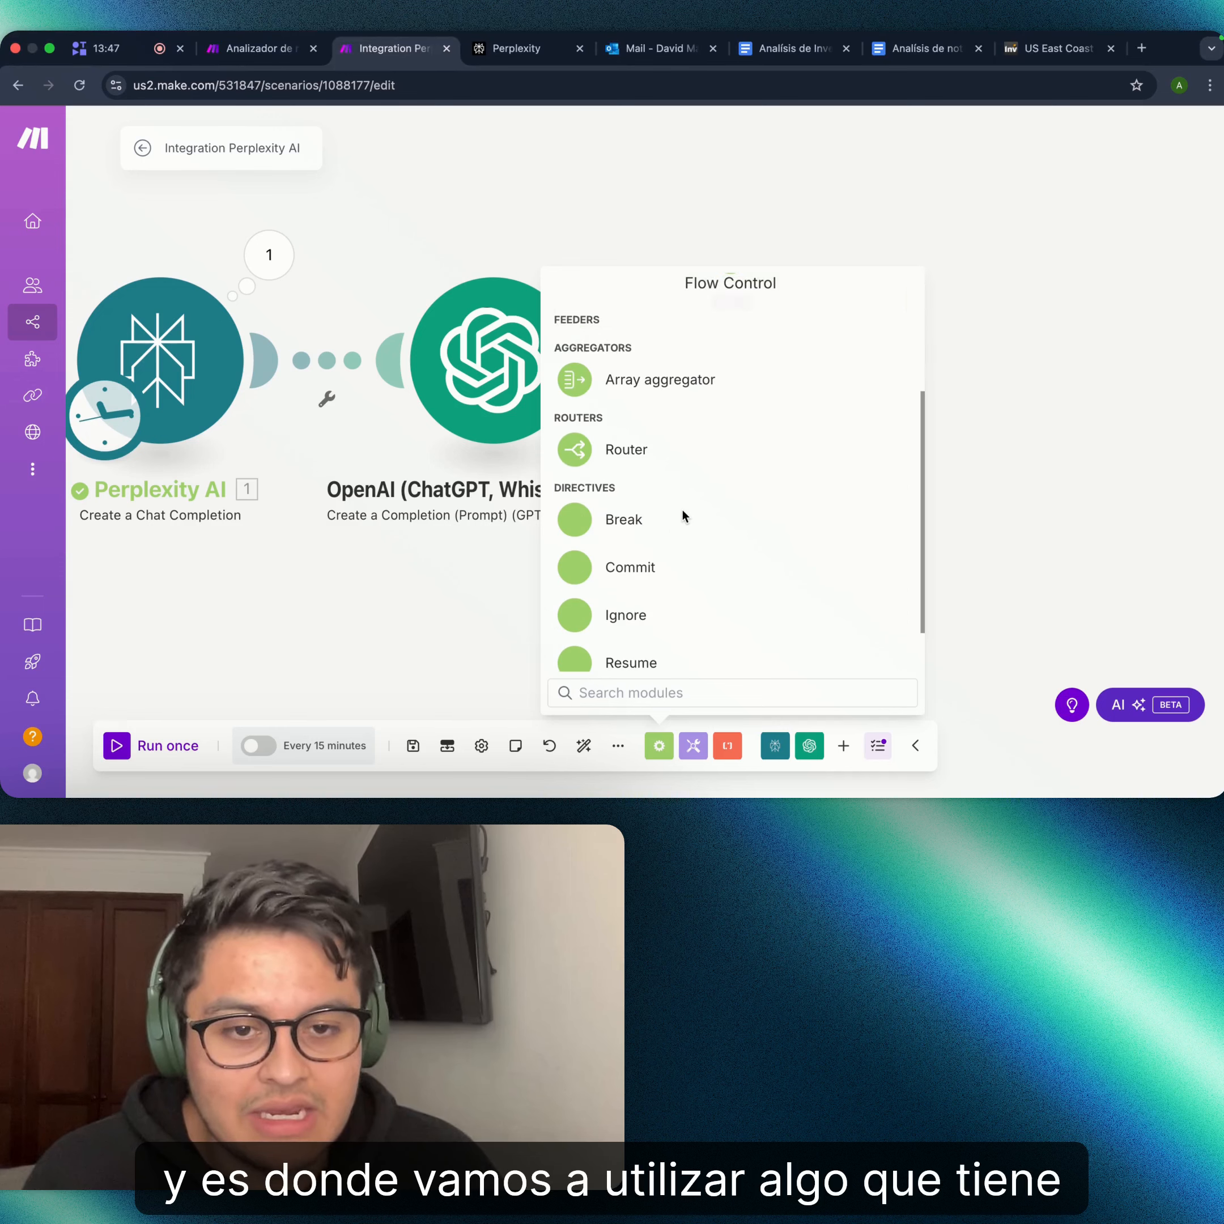
pyautogui.scroll(3, 684, 518)
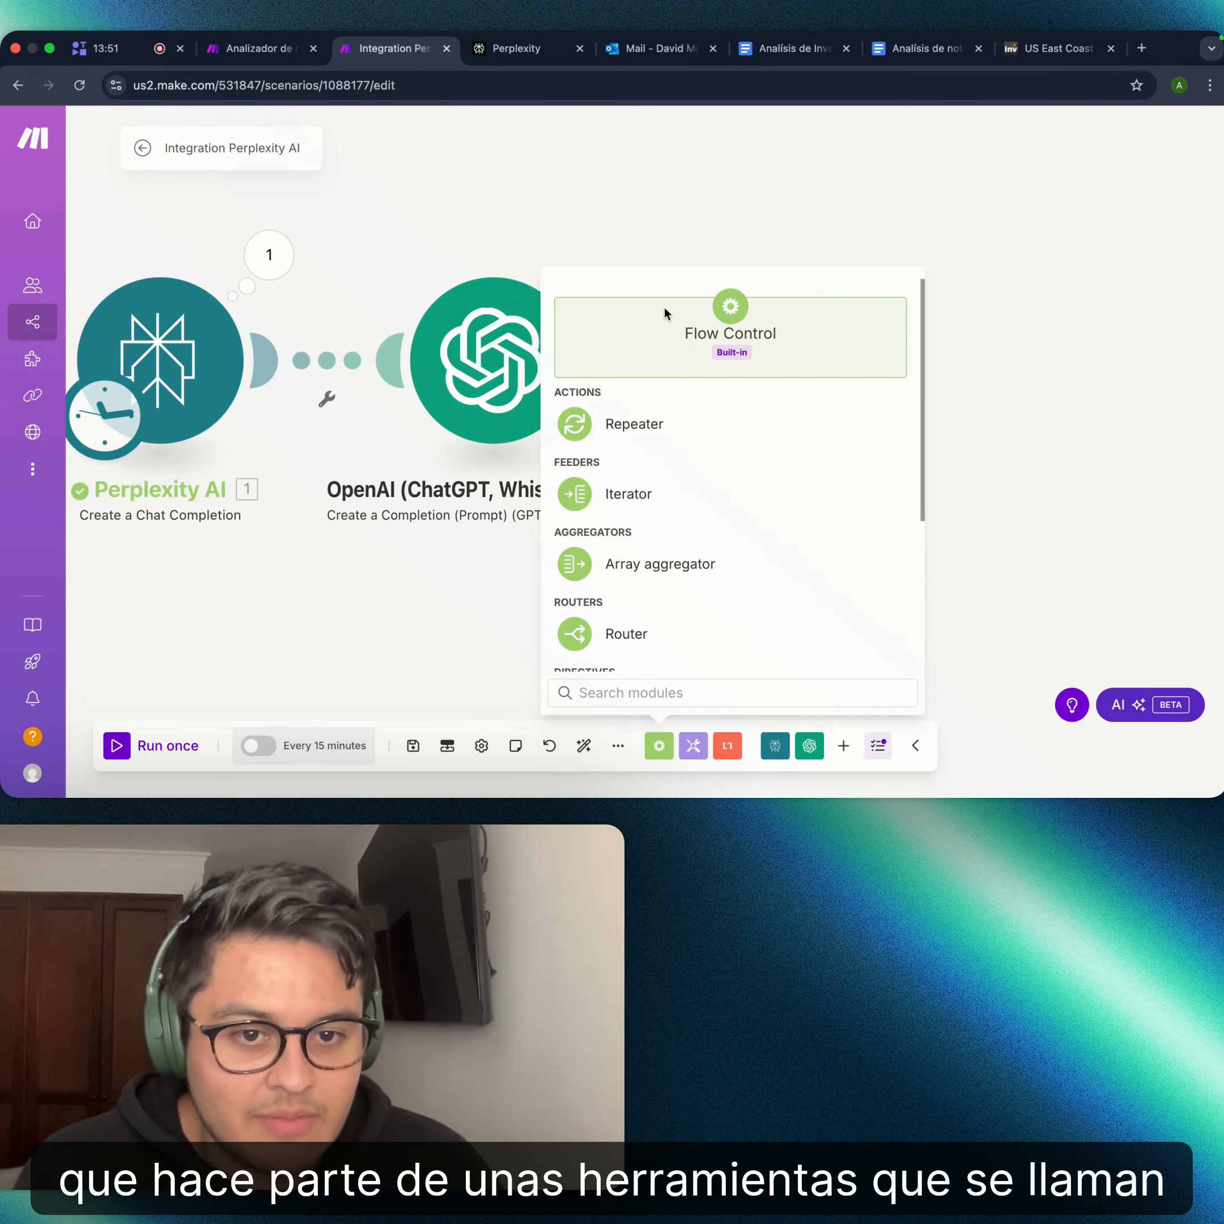
pyautogui.scroll(-3, 790, 407)
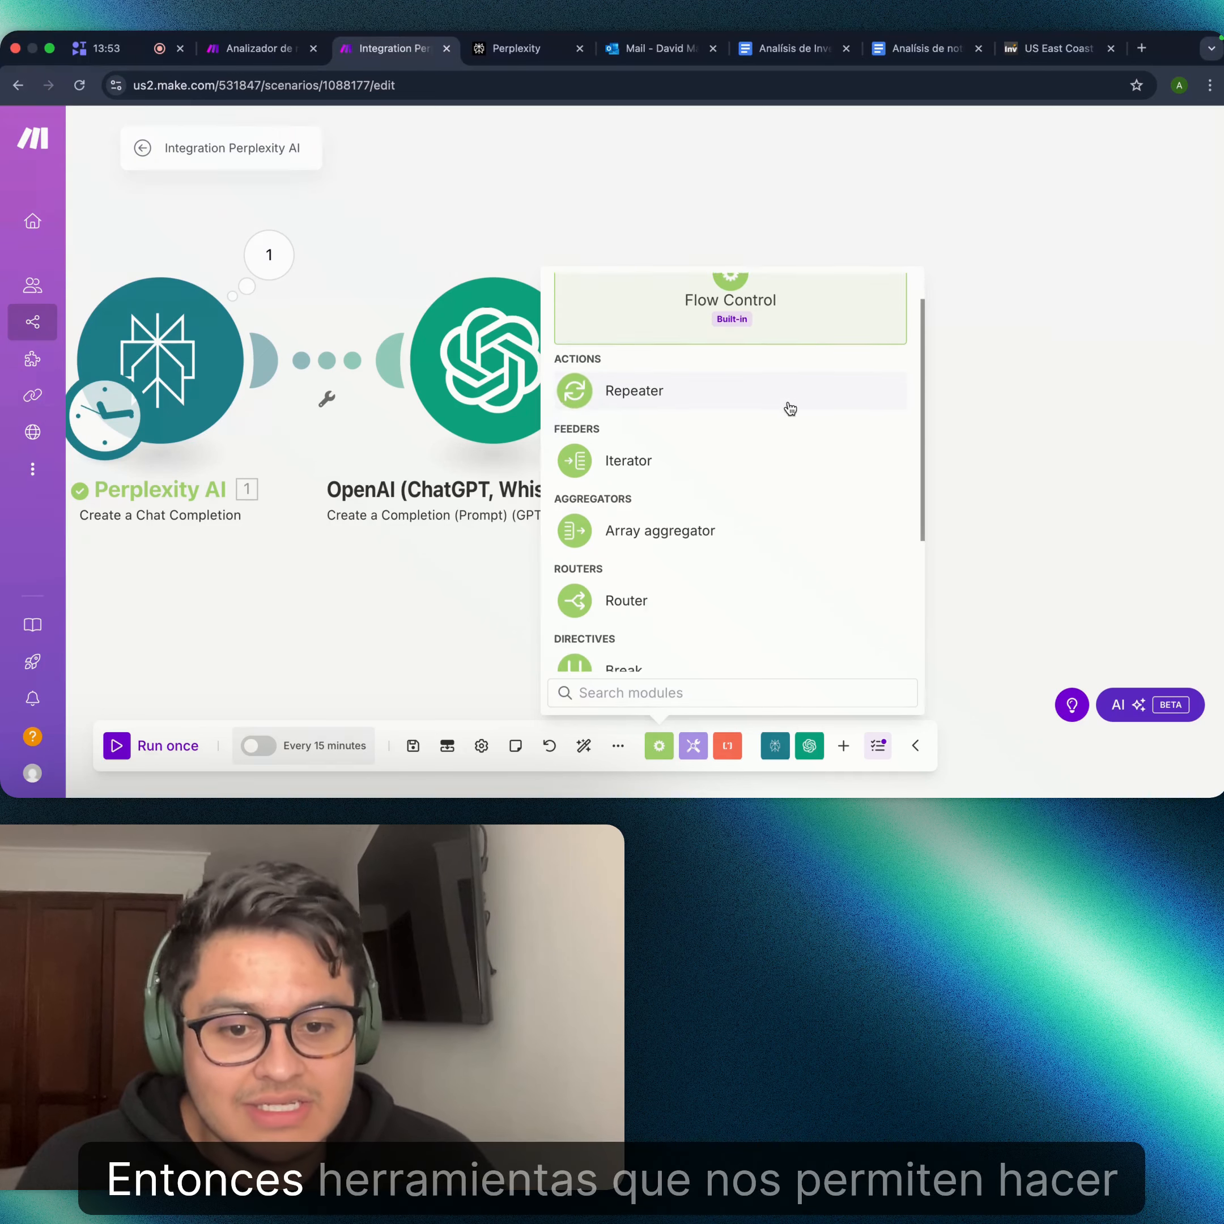
pyautogui.scroll(2, 771, 462)
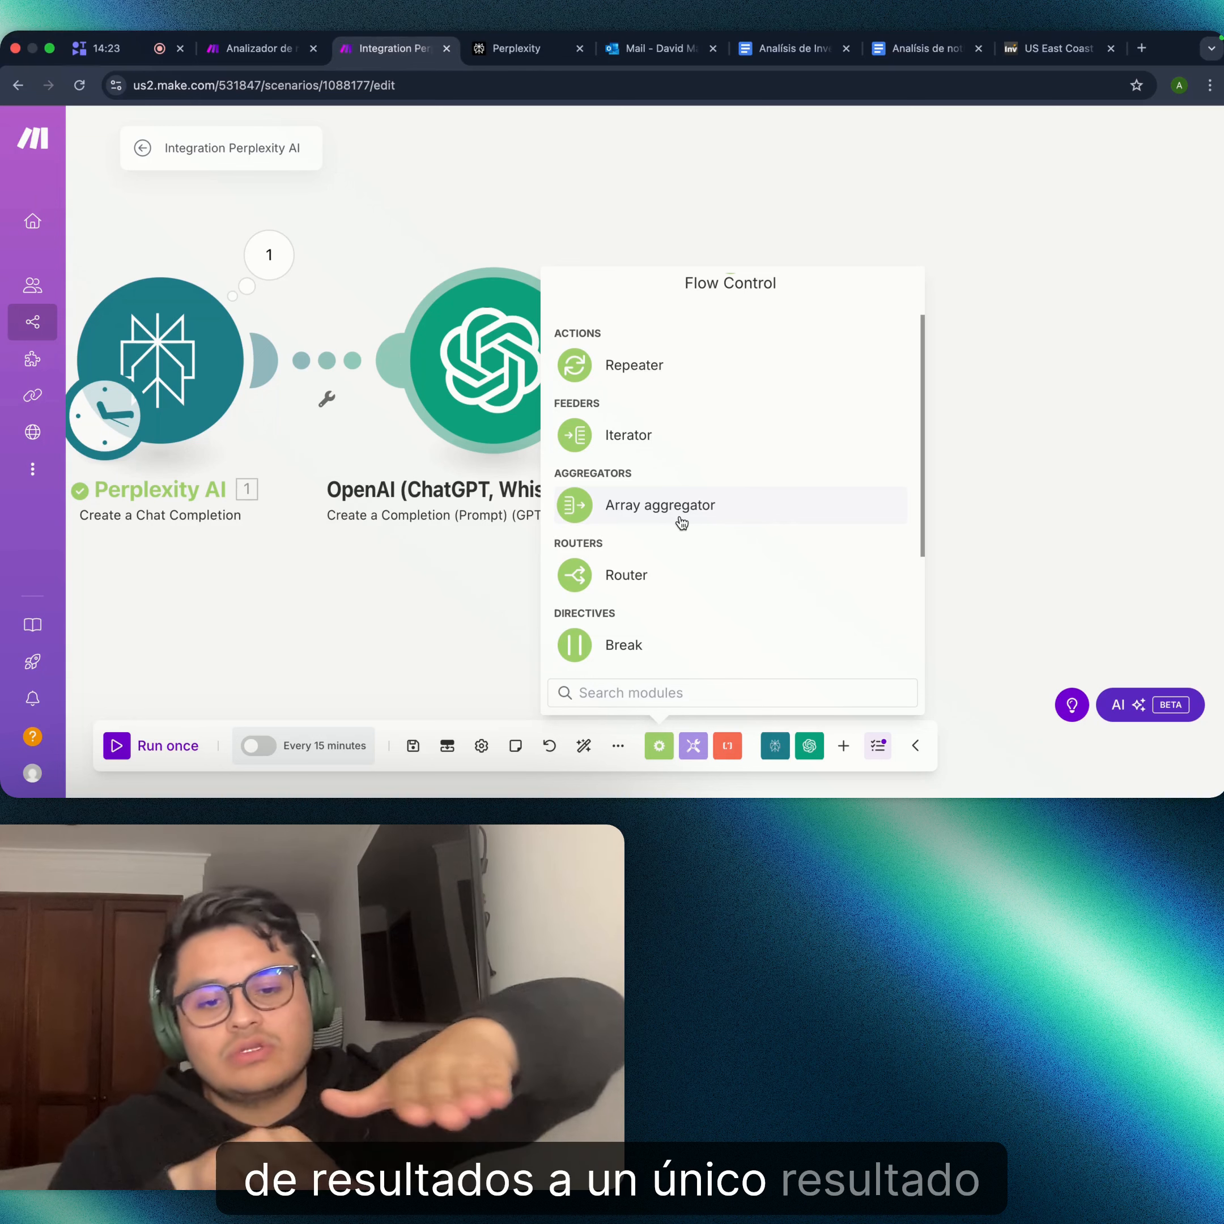
# - Add a Router from Flow Control and drag it into place right after the OpenAI module
pyautogui.click(621, 577)
pyautogui.moveTo(872, 419); pyautogui.dragTo(797, 392)
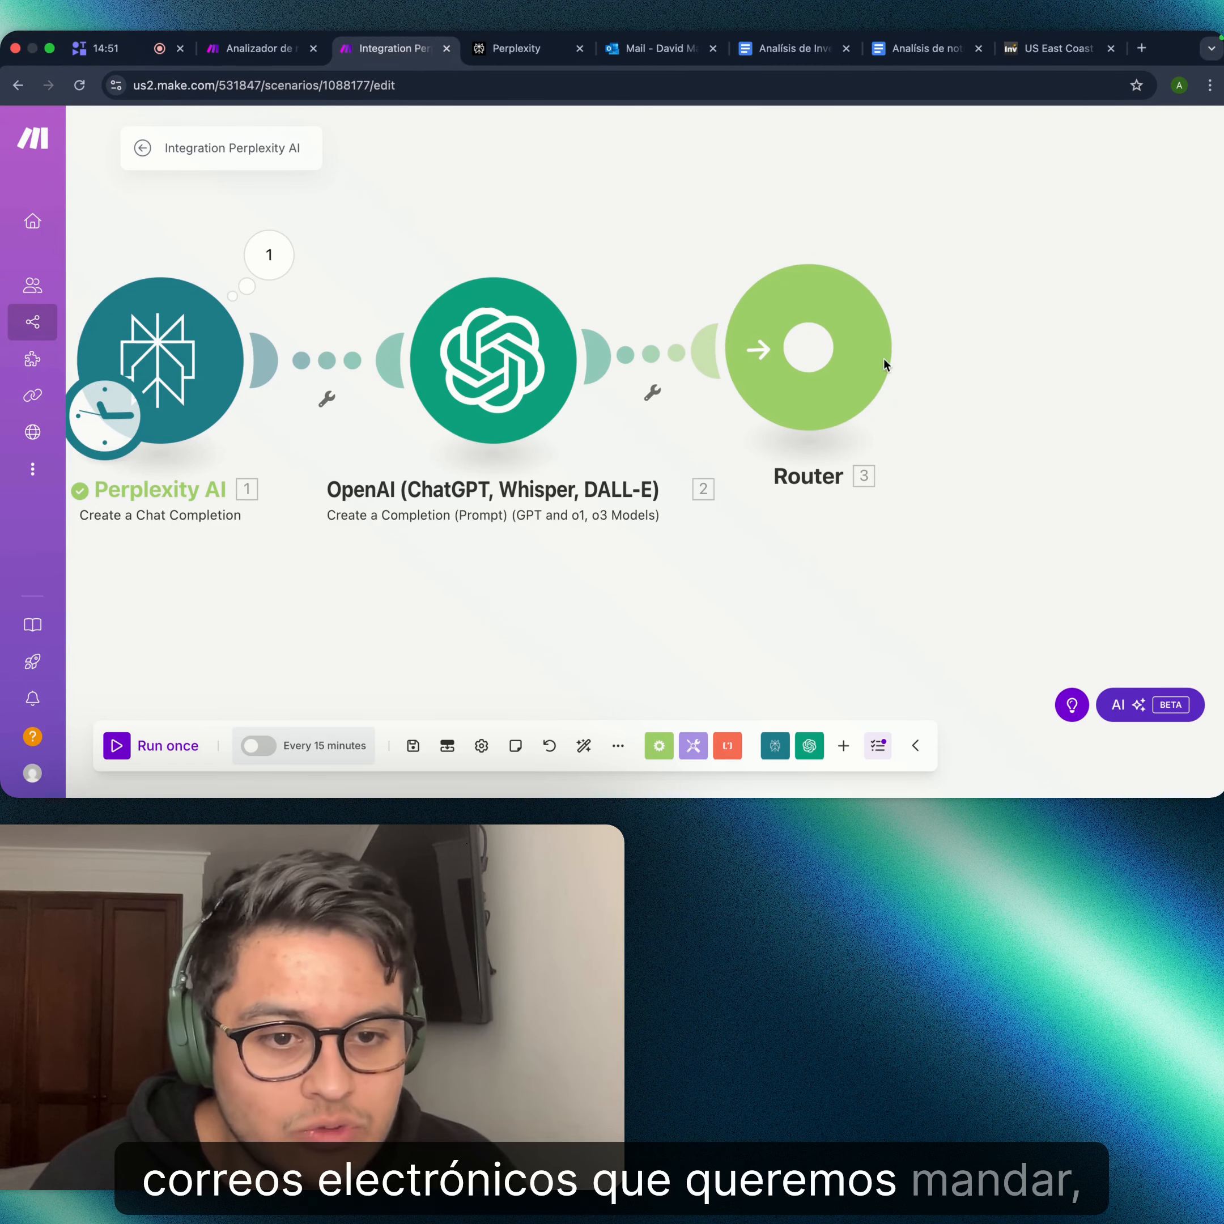
pyautogui.moveTo(863, 376); pyautogui.dragTo(929, 372)
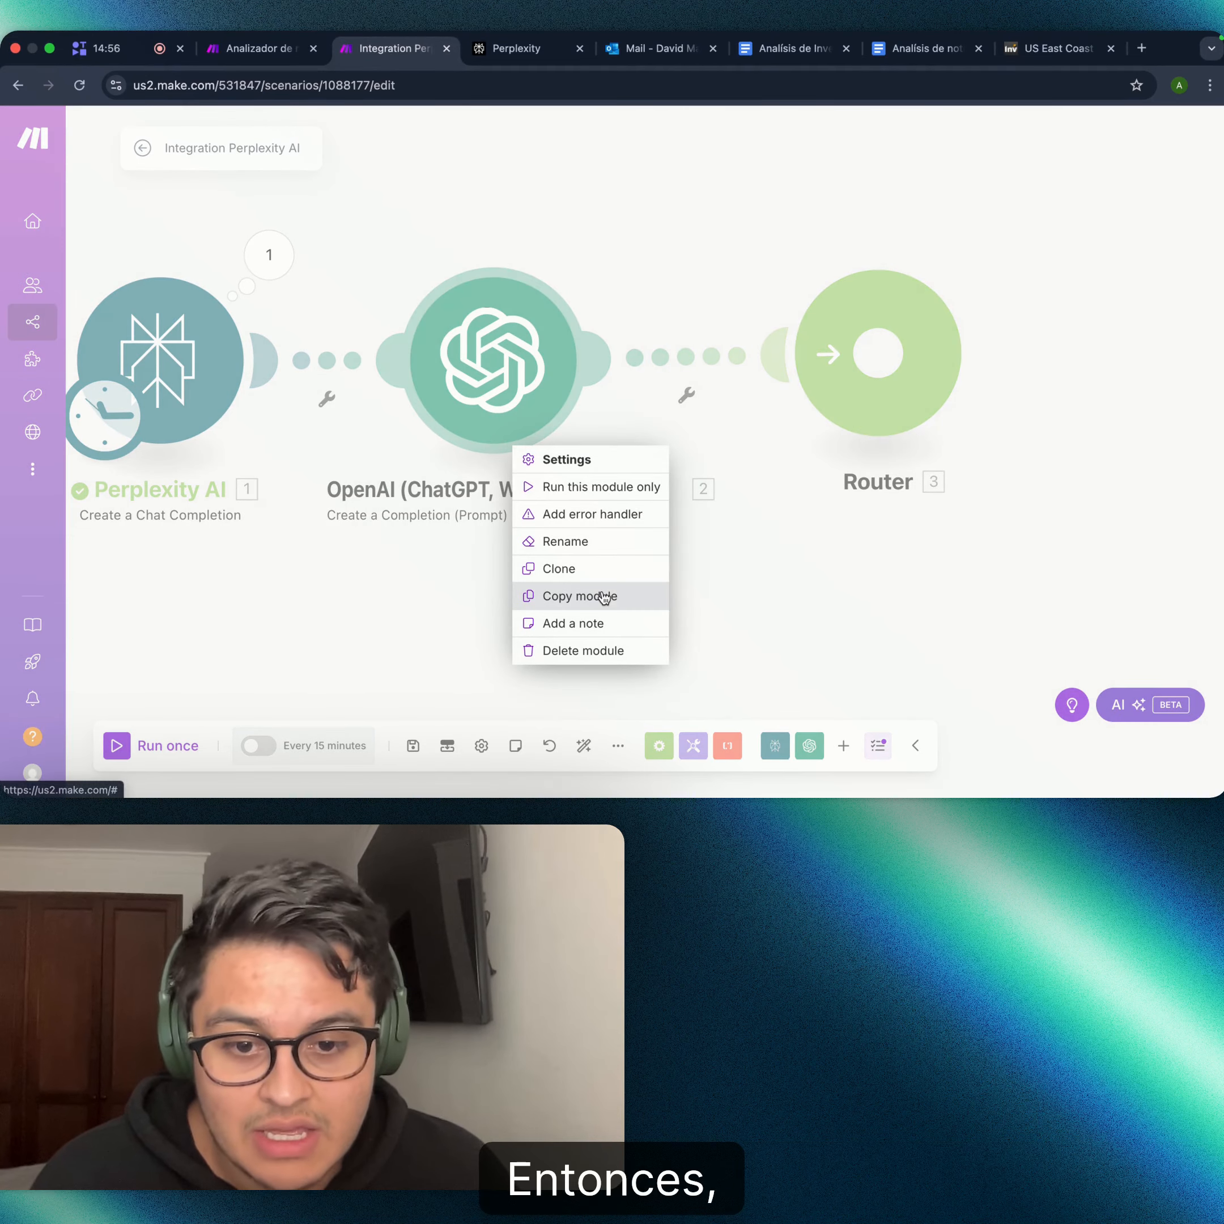
# - Rename the OpenAI module to 'Analizador de inversión'
pyautogui.click(603, 541)
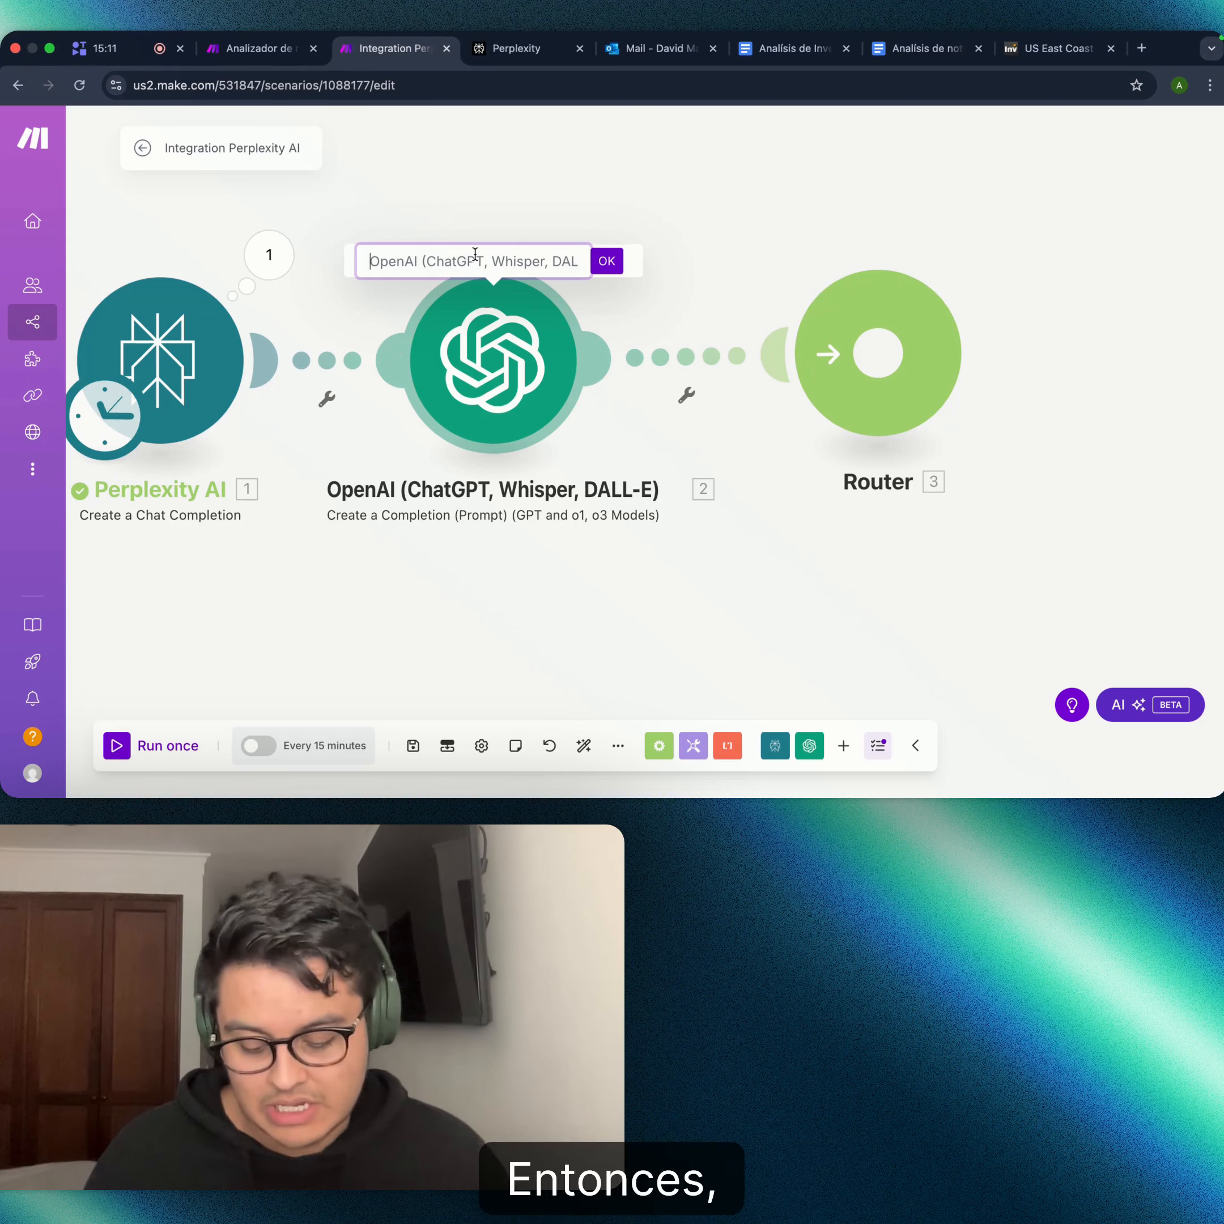
pyautogui.write('Anali')
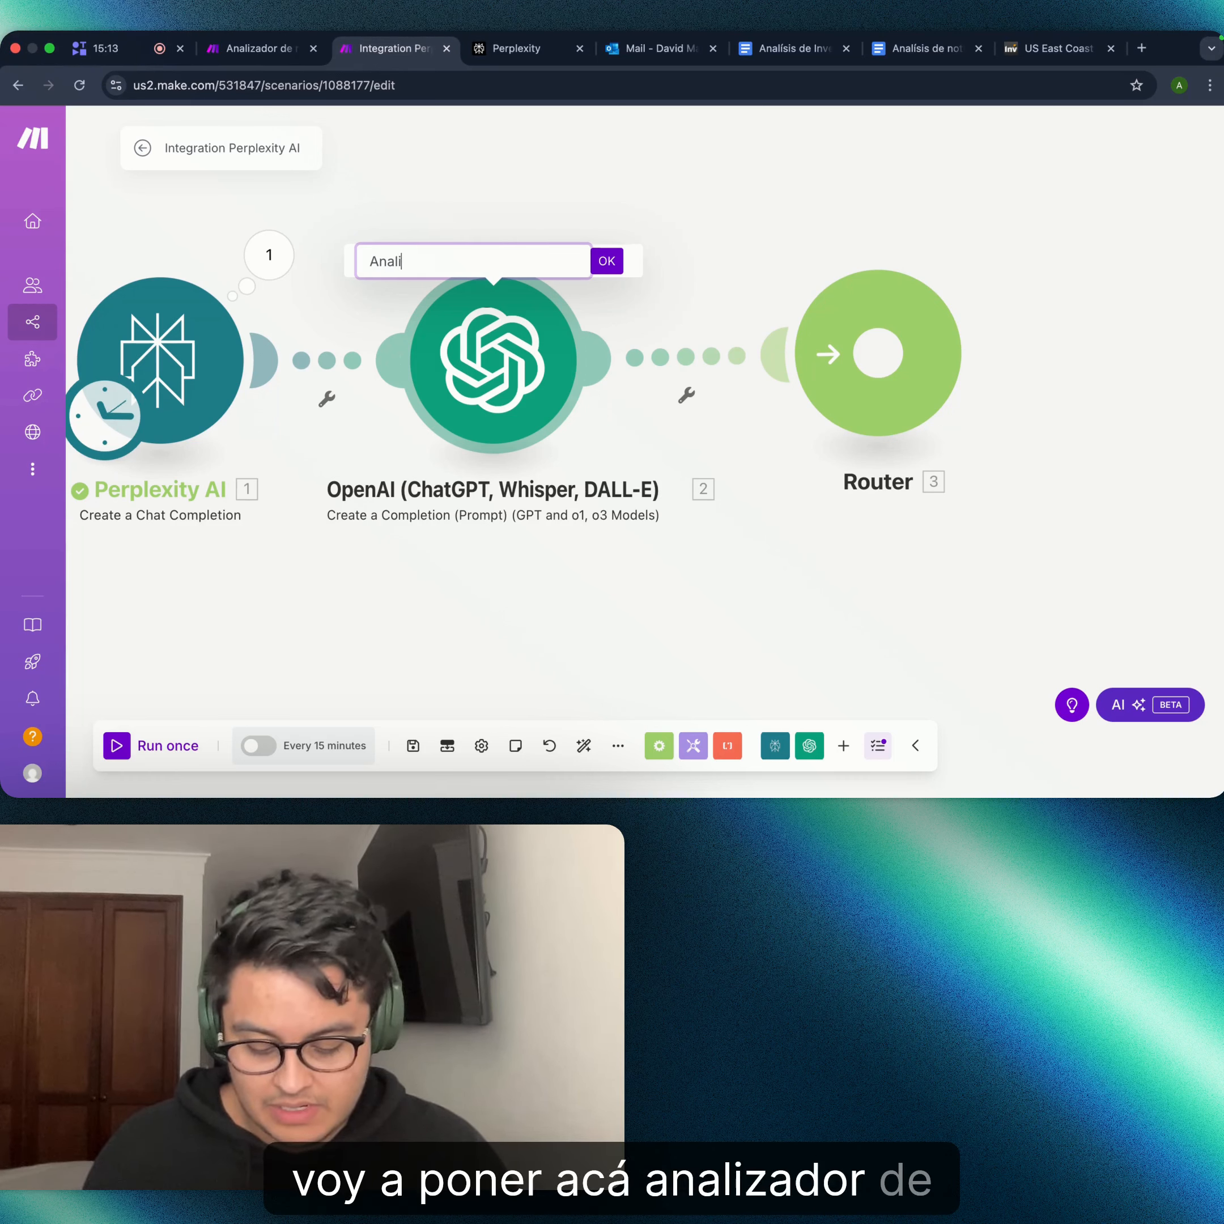
pyautogui.write('zador de in')
pyautogui.press('BackSpace')
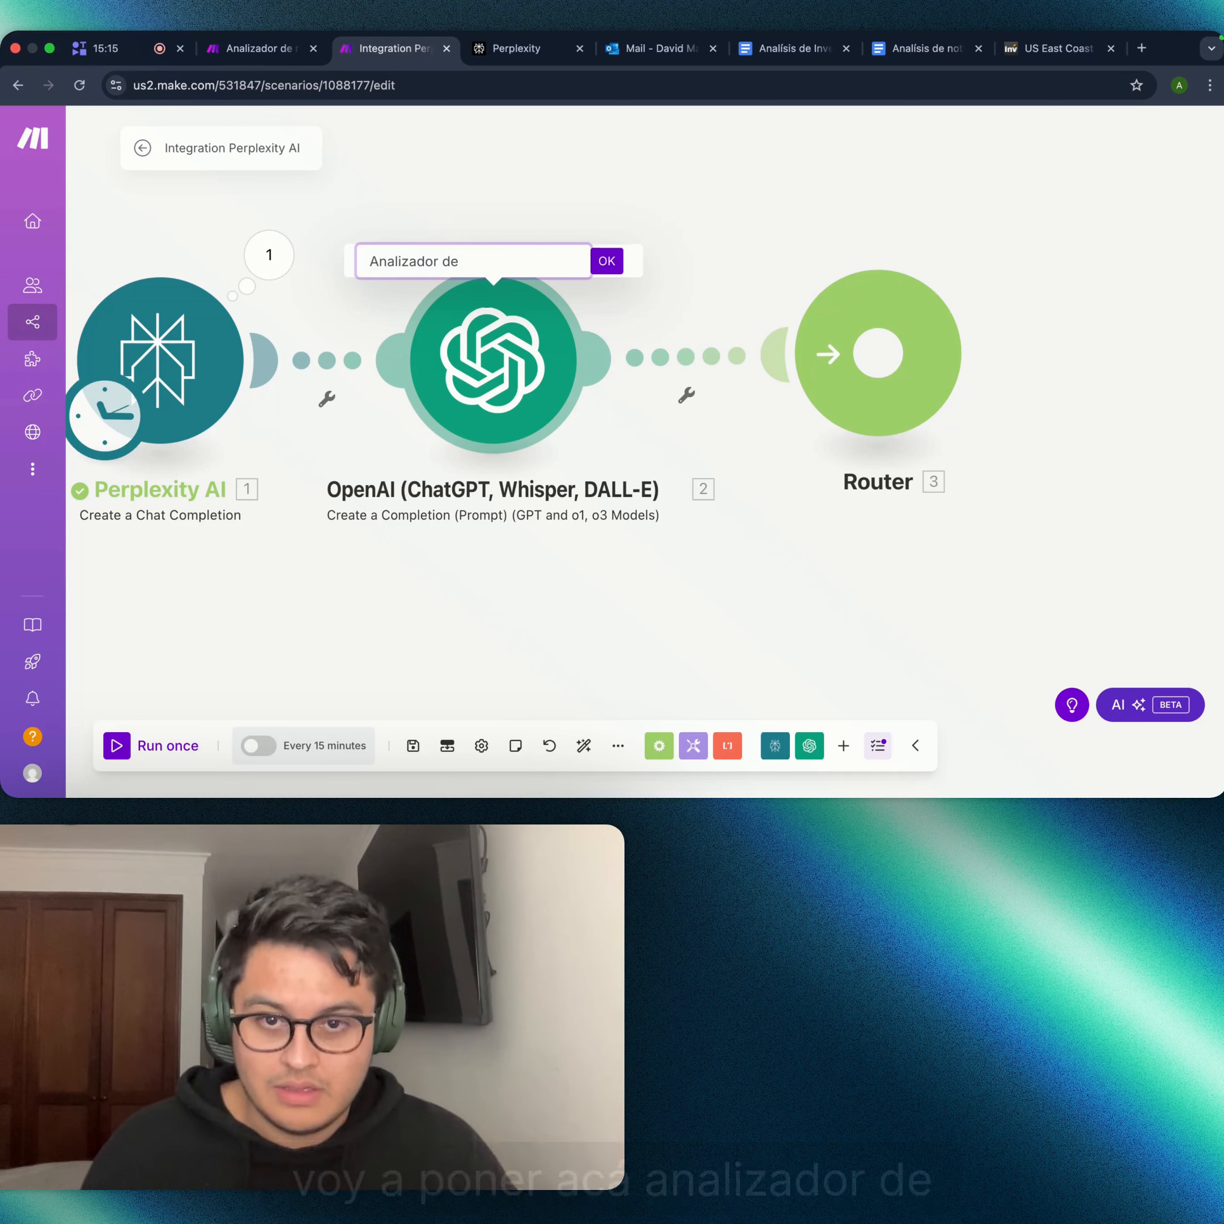
pyautogui.write('inversión')
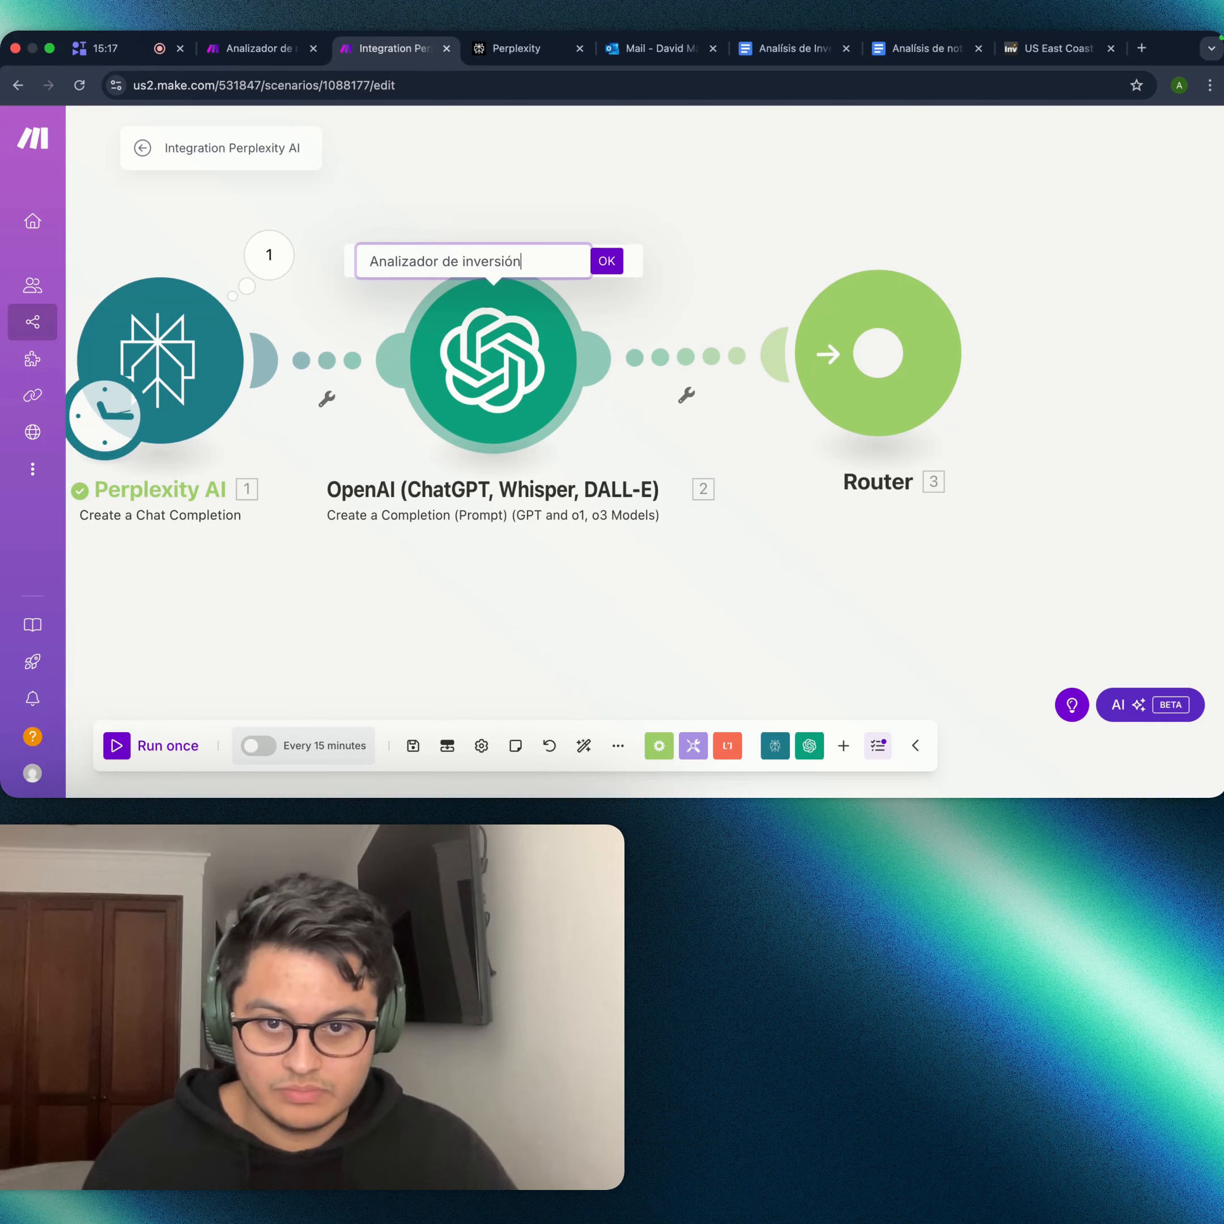
pyautogui.press('Return')
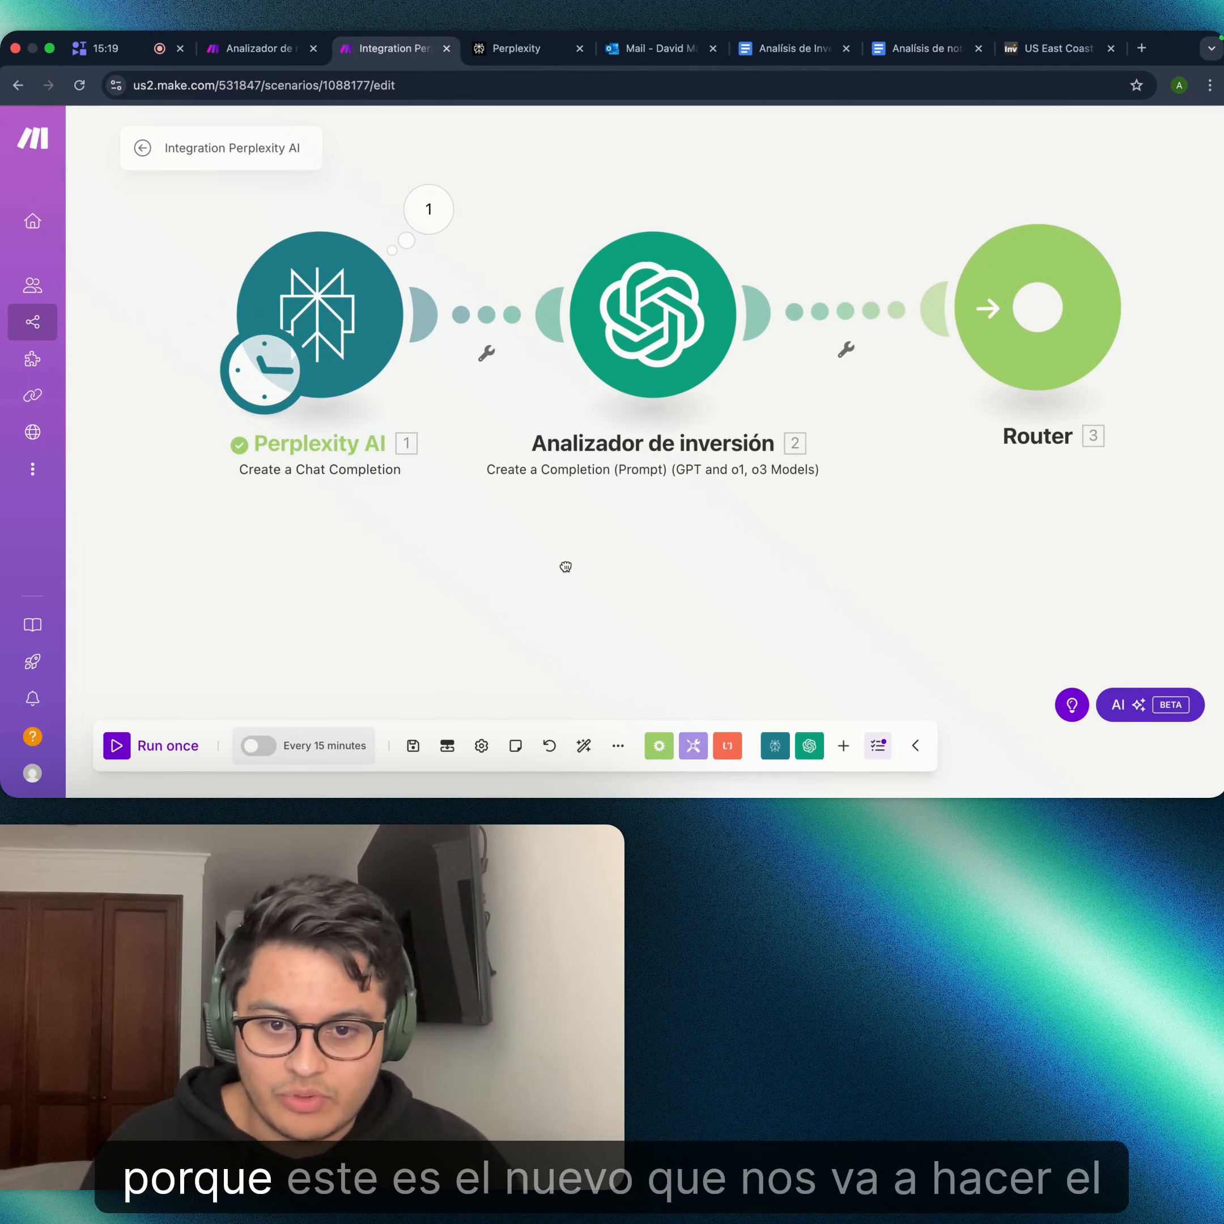
# - Rename the Perplexity AI module to 'Analizador de noticias'
pyautogui.rightClick(358, 355)
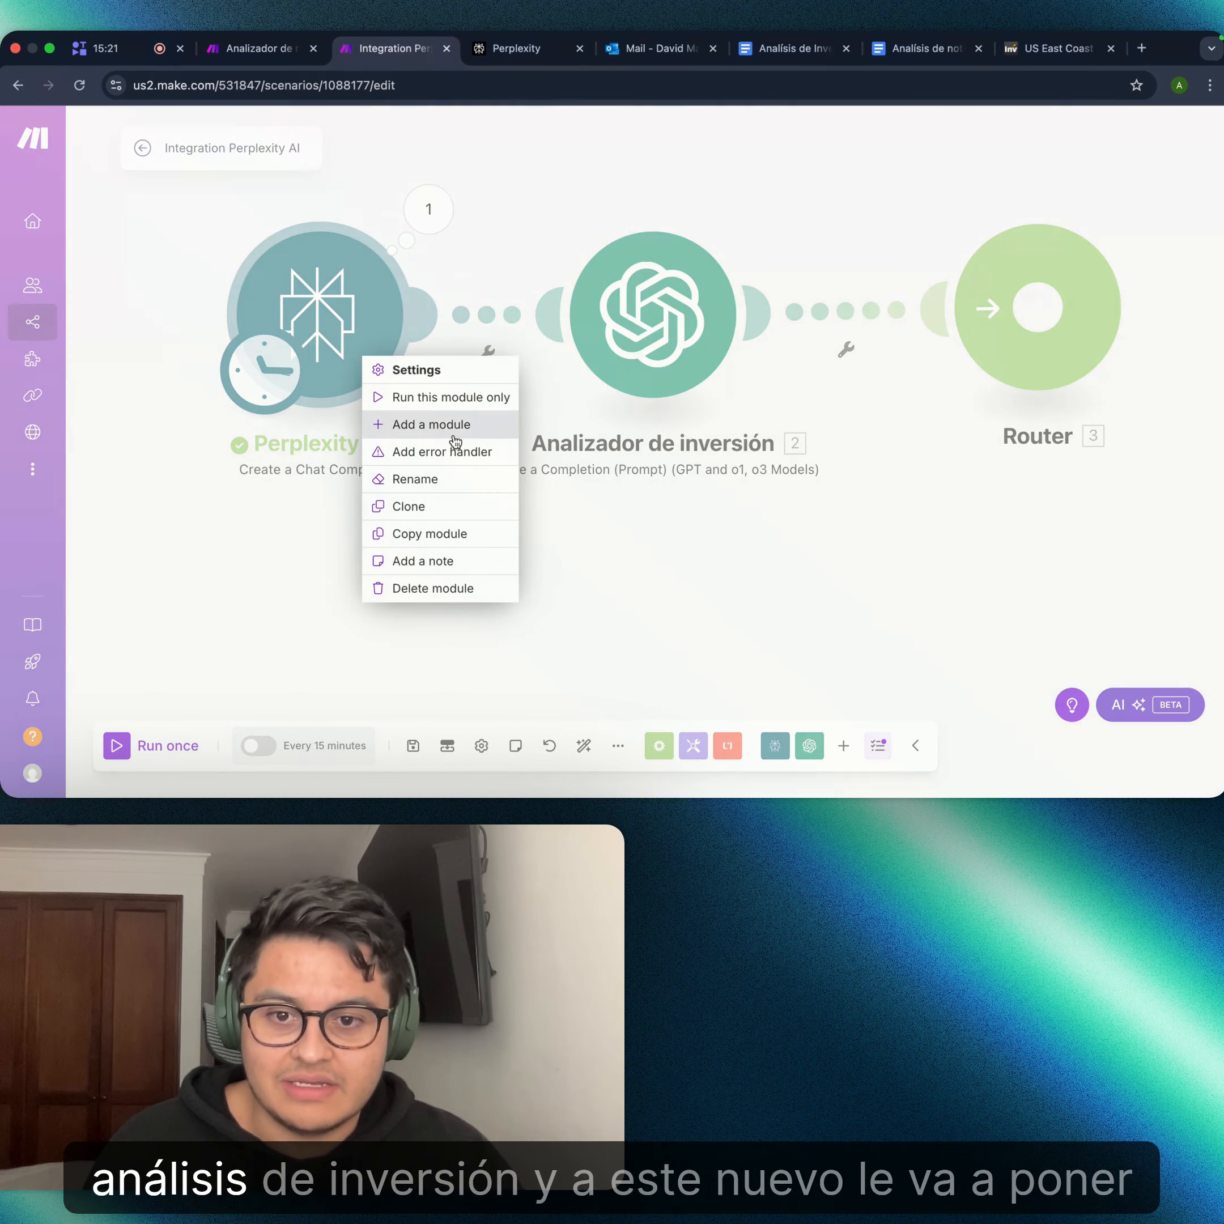
pyautogui.click(466, 483)
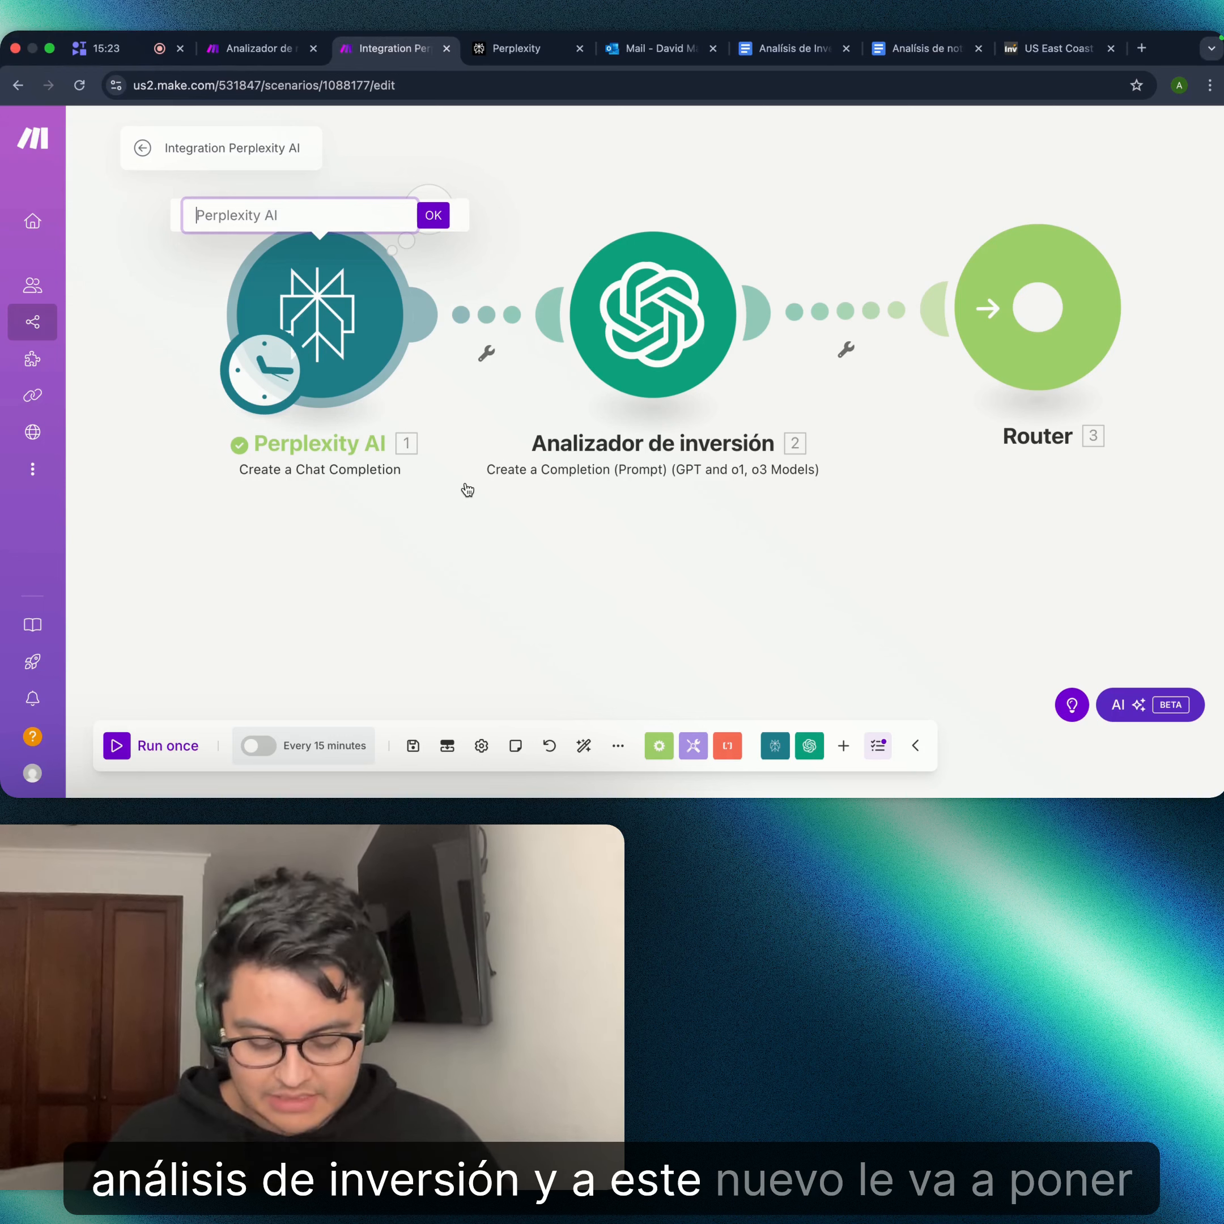
pyautogui.write('Analizador de noticias')
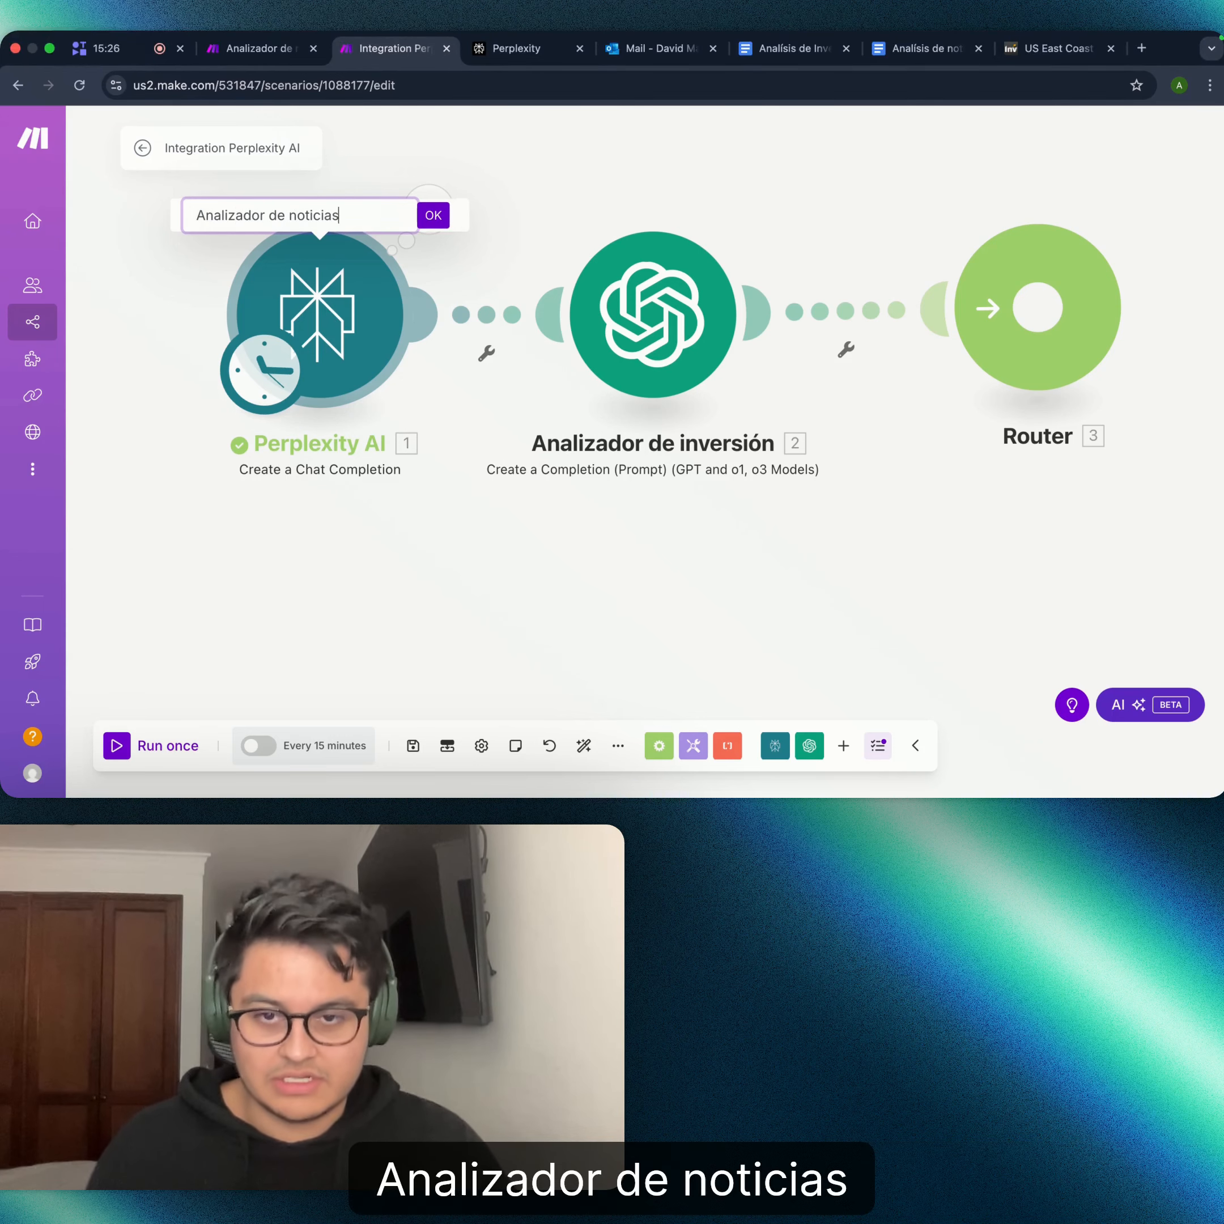
pyautogui.press('Return')
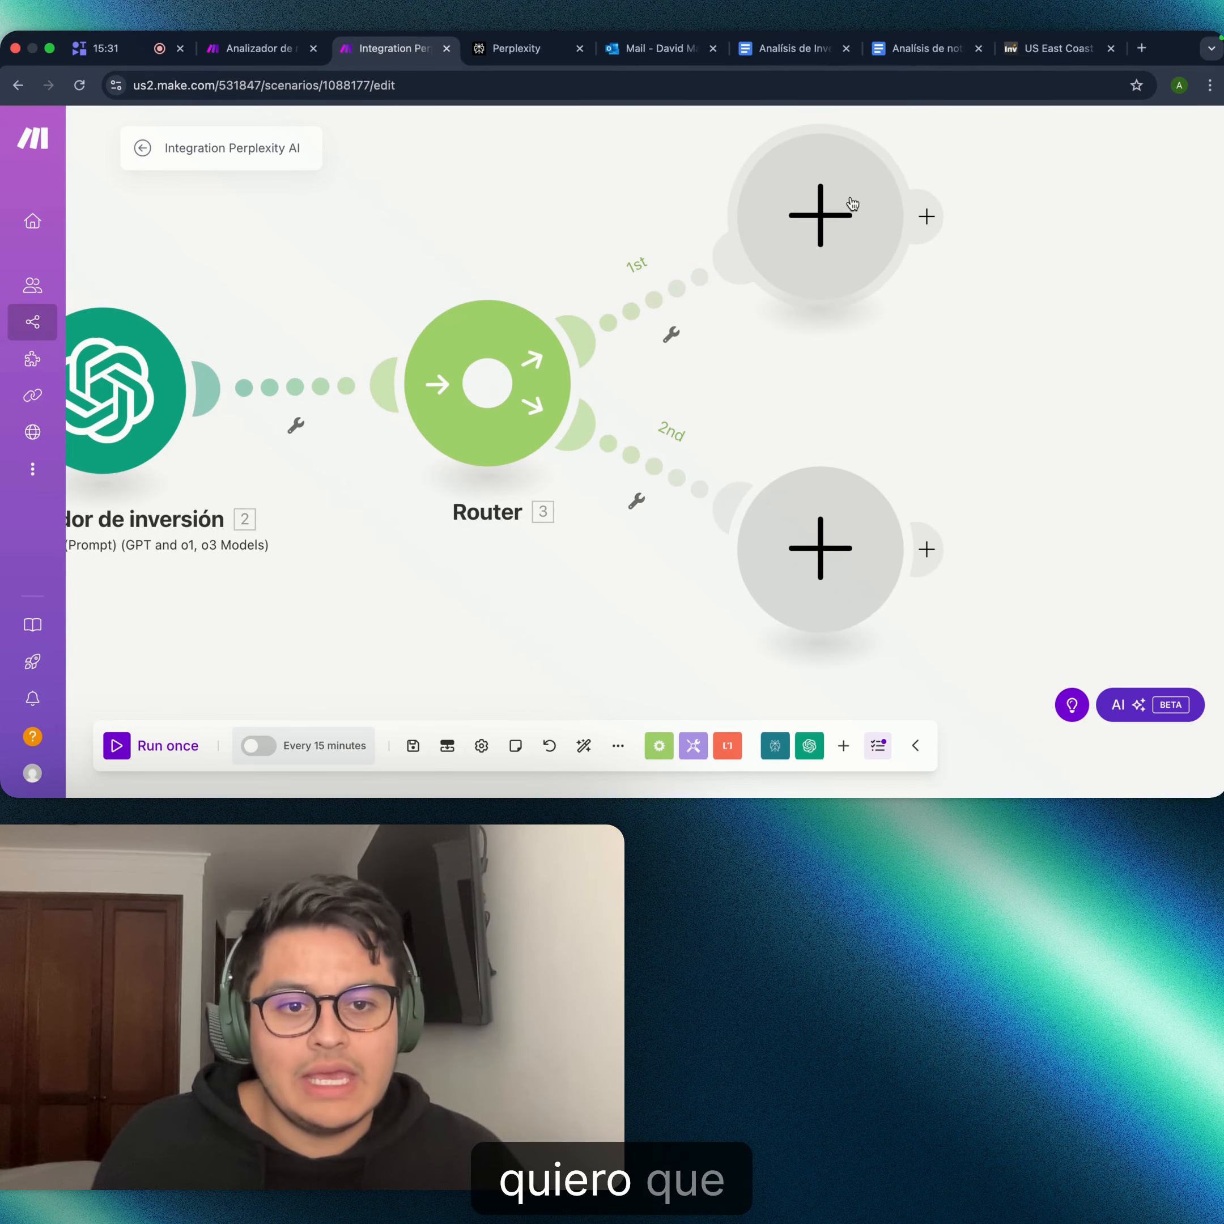
# - Search 'google' for the Router's first-route module and pick Google Docs to list its actions
pyautogui.click(829, 209)
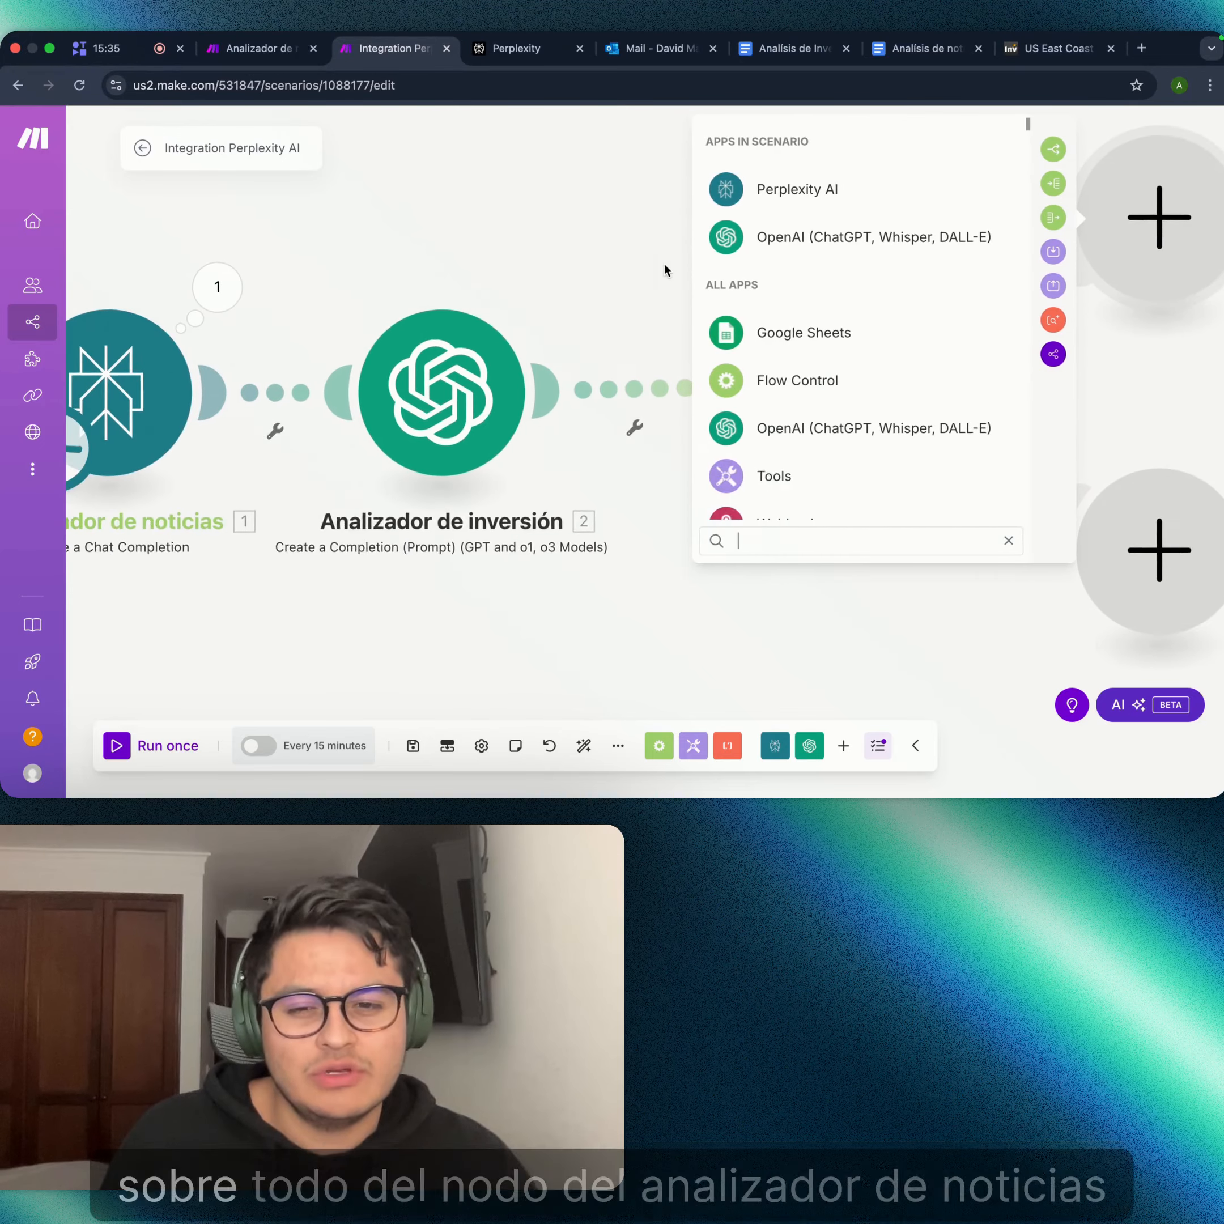
pyautogui.moveTo(365, 290); pyautogui.dragTo(109, 283)
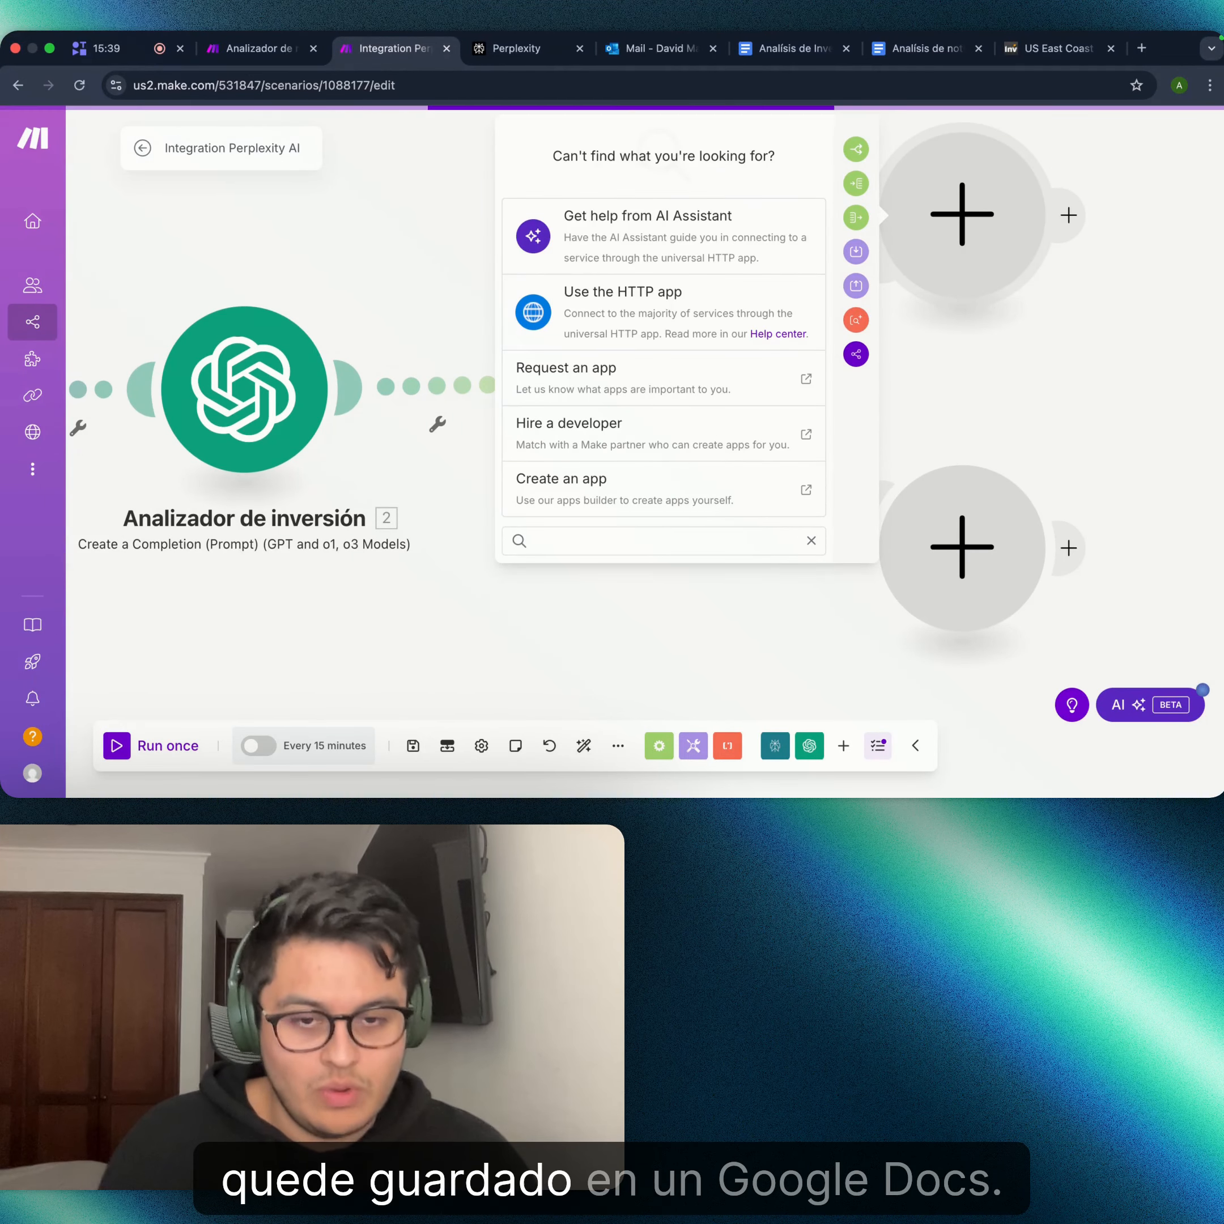
pyautogui.press('BackSpace')
pyautogui.press('BackSpace')
pyautogui.press('BackSpace')
pyautogui.press('BackSpace')
pyautogui.press('BackSpace')
pyautogui.press('BackSpace')
pyautogui.press('BackSpace')
pyautogui.press('BackSpace')
pyautogui.press('BackSpace')
pyautogui.press('BackSpace')
pyautogui.press('BackSpace')
pyautogui.press('BackSpace')
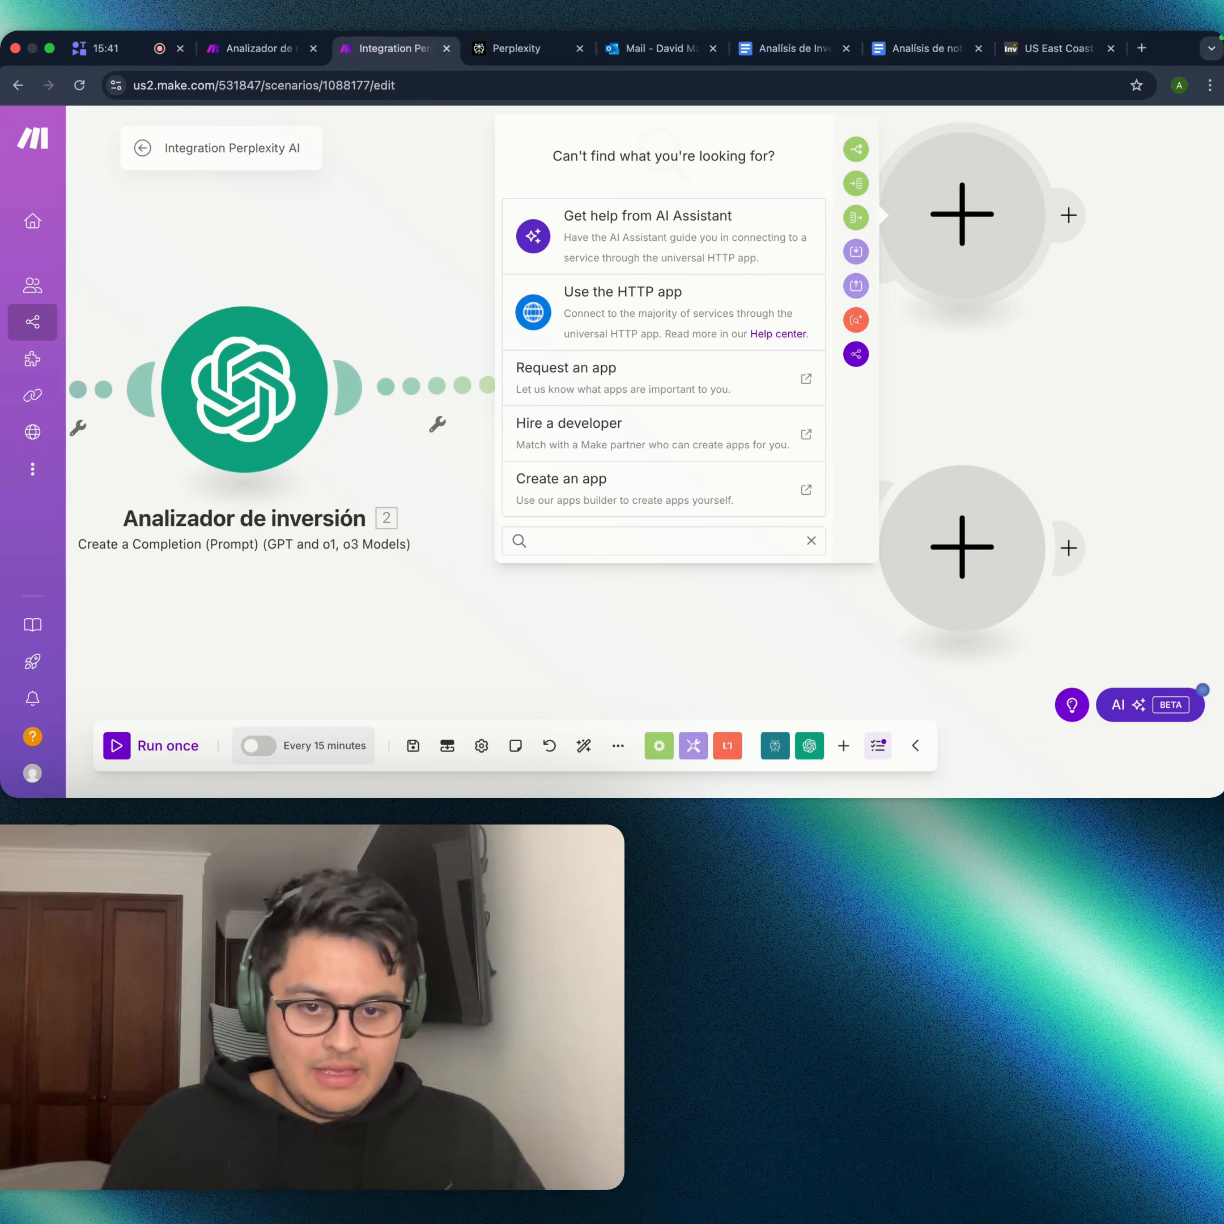
pyautogui.write('g')
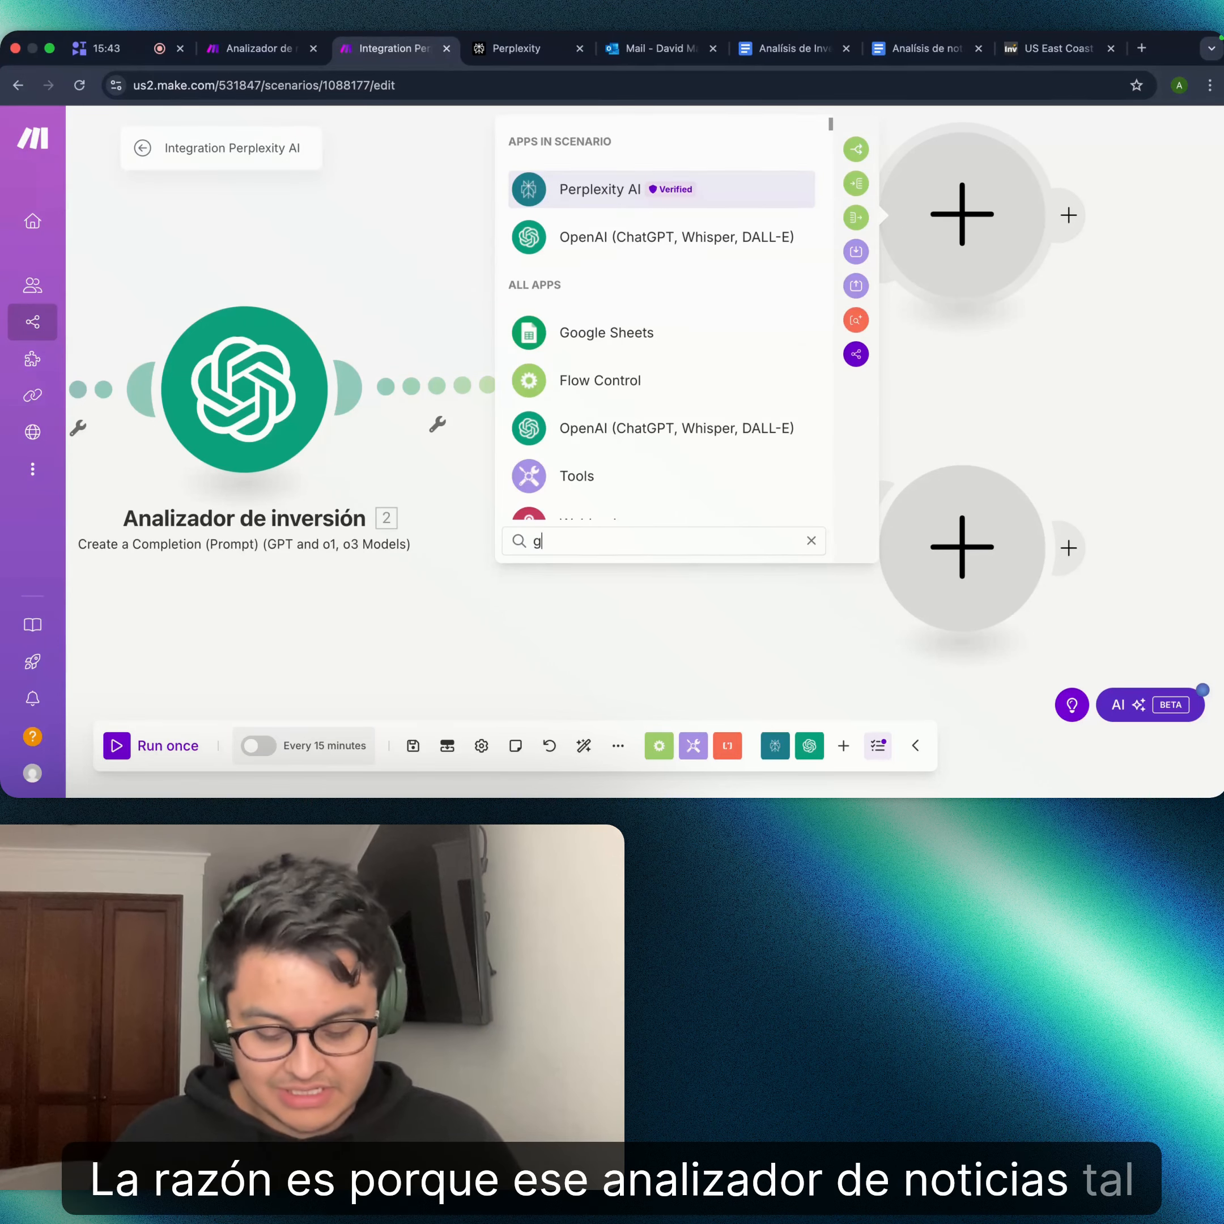
pyautogui.write('oogle')
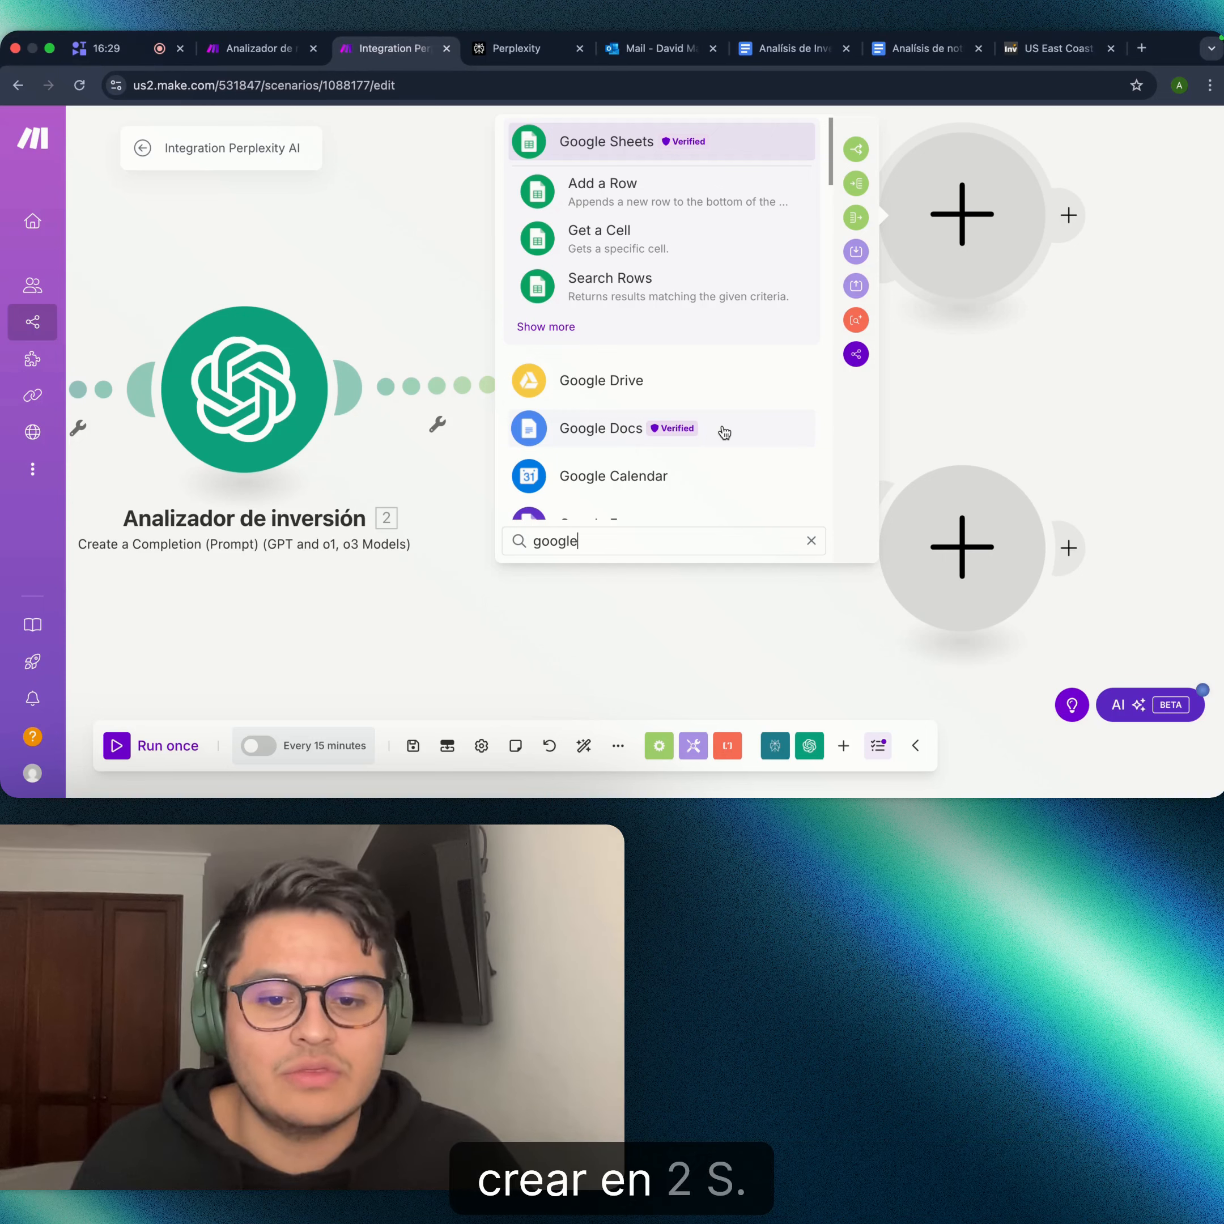
pyautogui.click(725, 432)
pyautogui.scroll(-2, 598, 303)
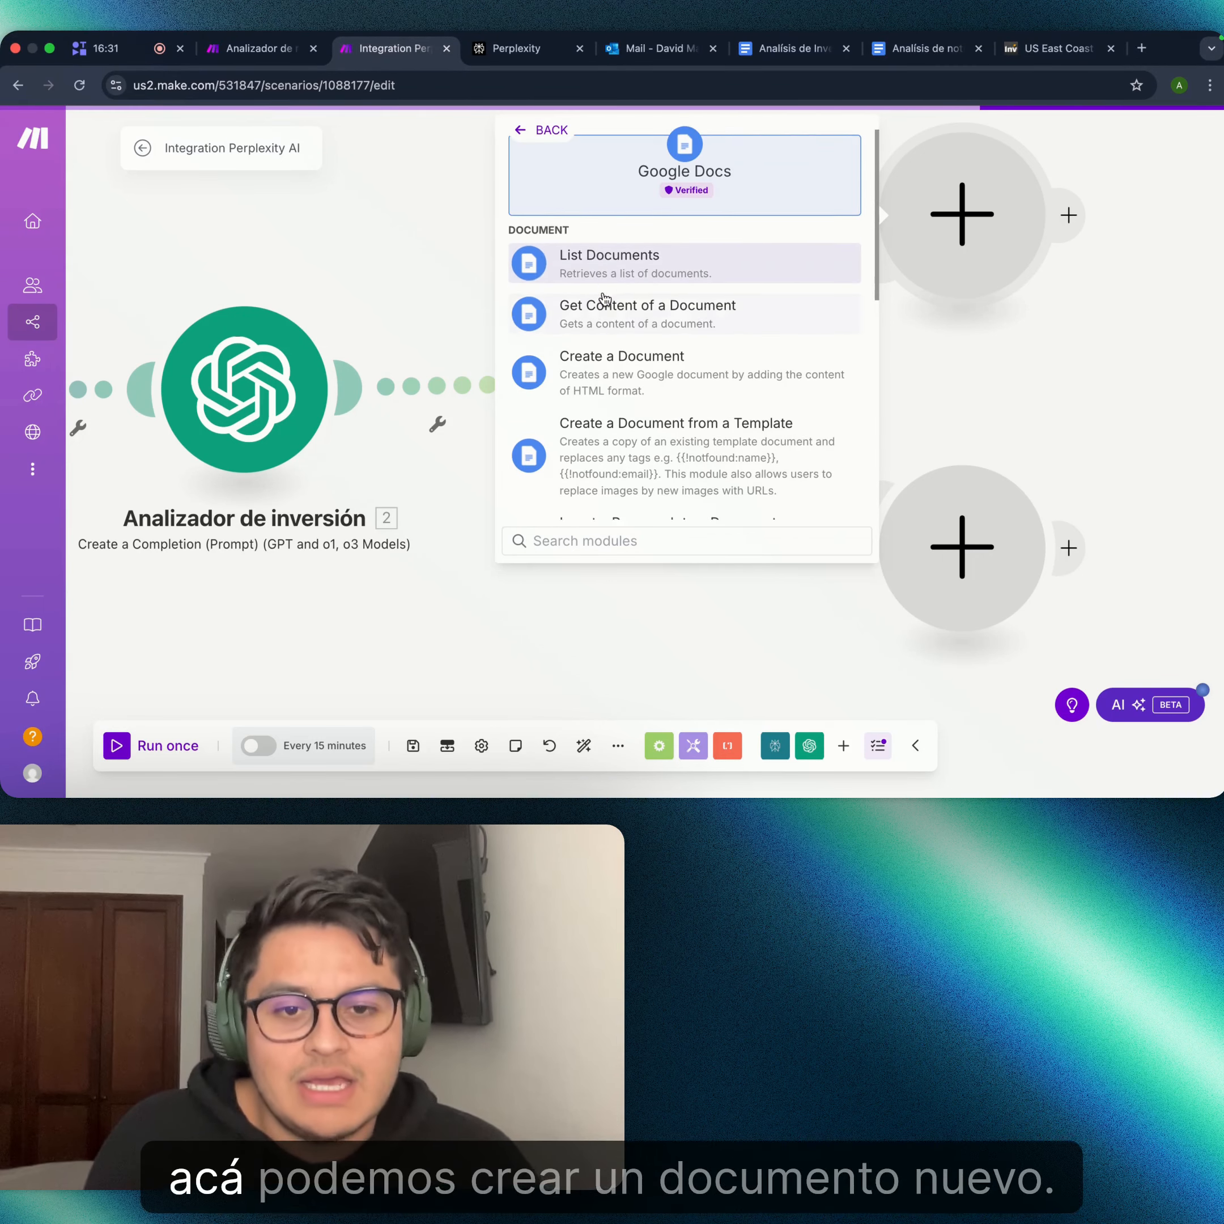
pyautogui.scroll(-2, 645, 350)
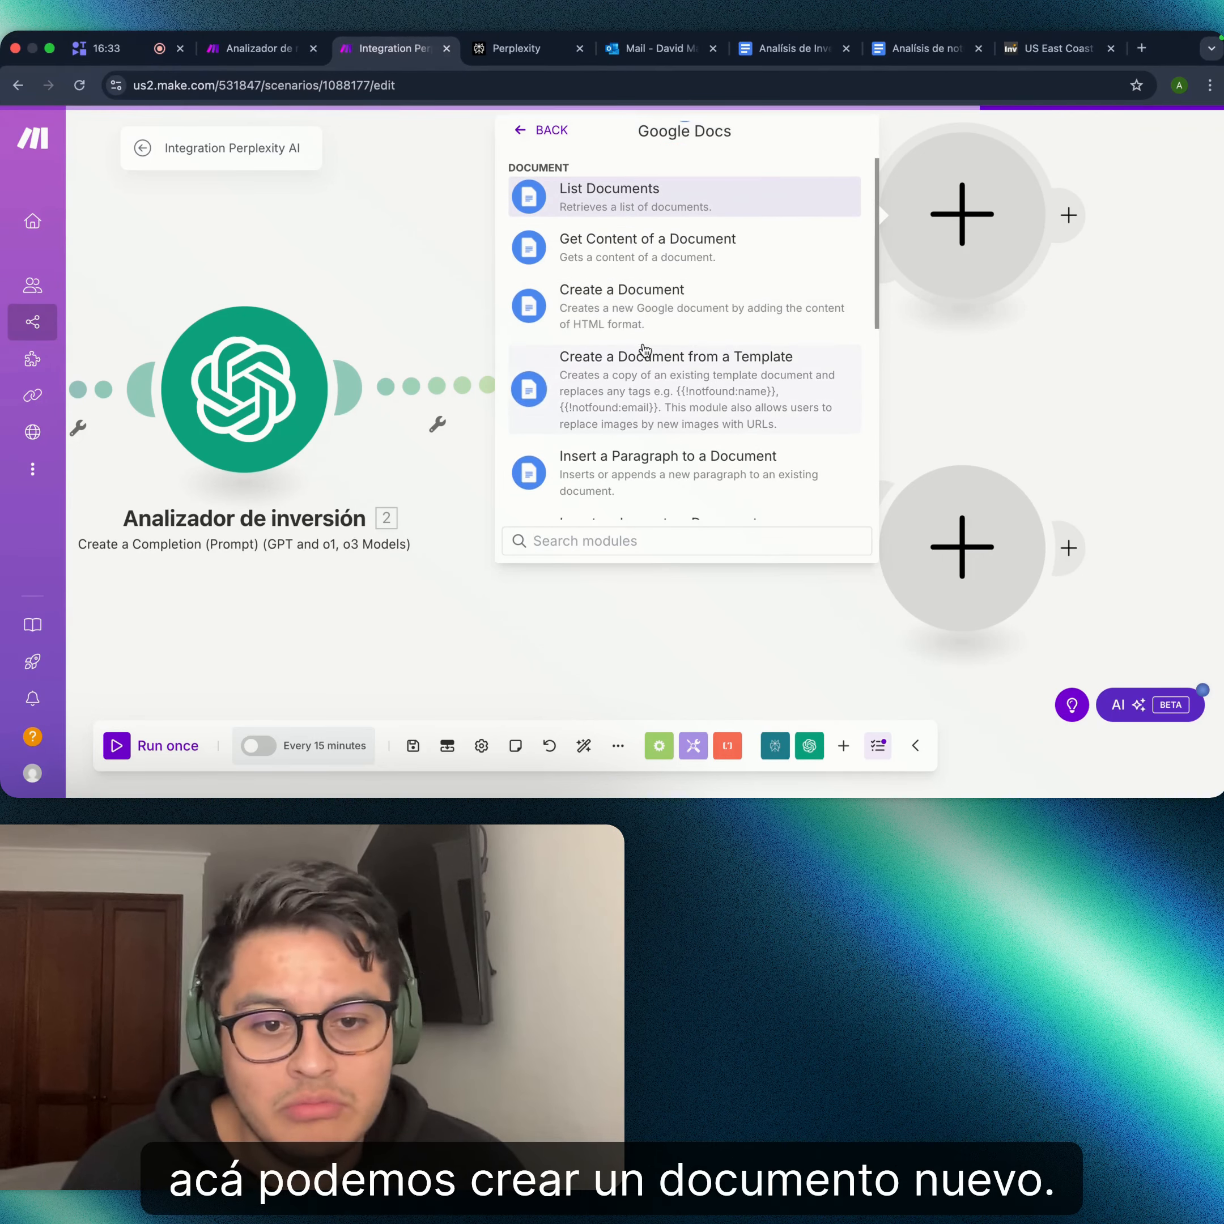
# - Check that the 'Análisis de noticias' document is still empty, then return to Make
pyautogui.click(957, 42)
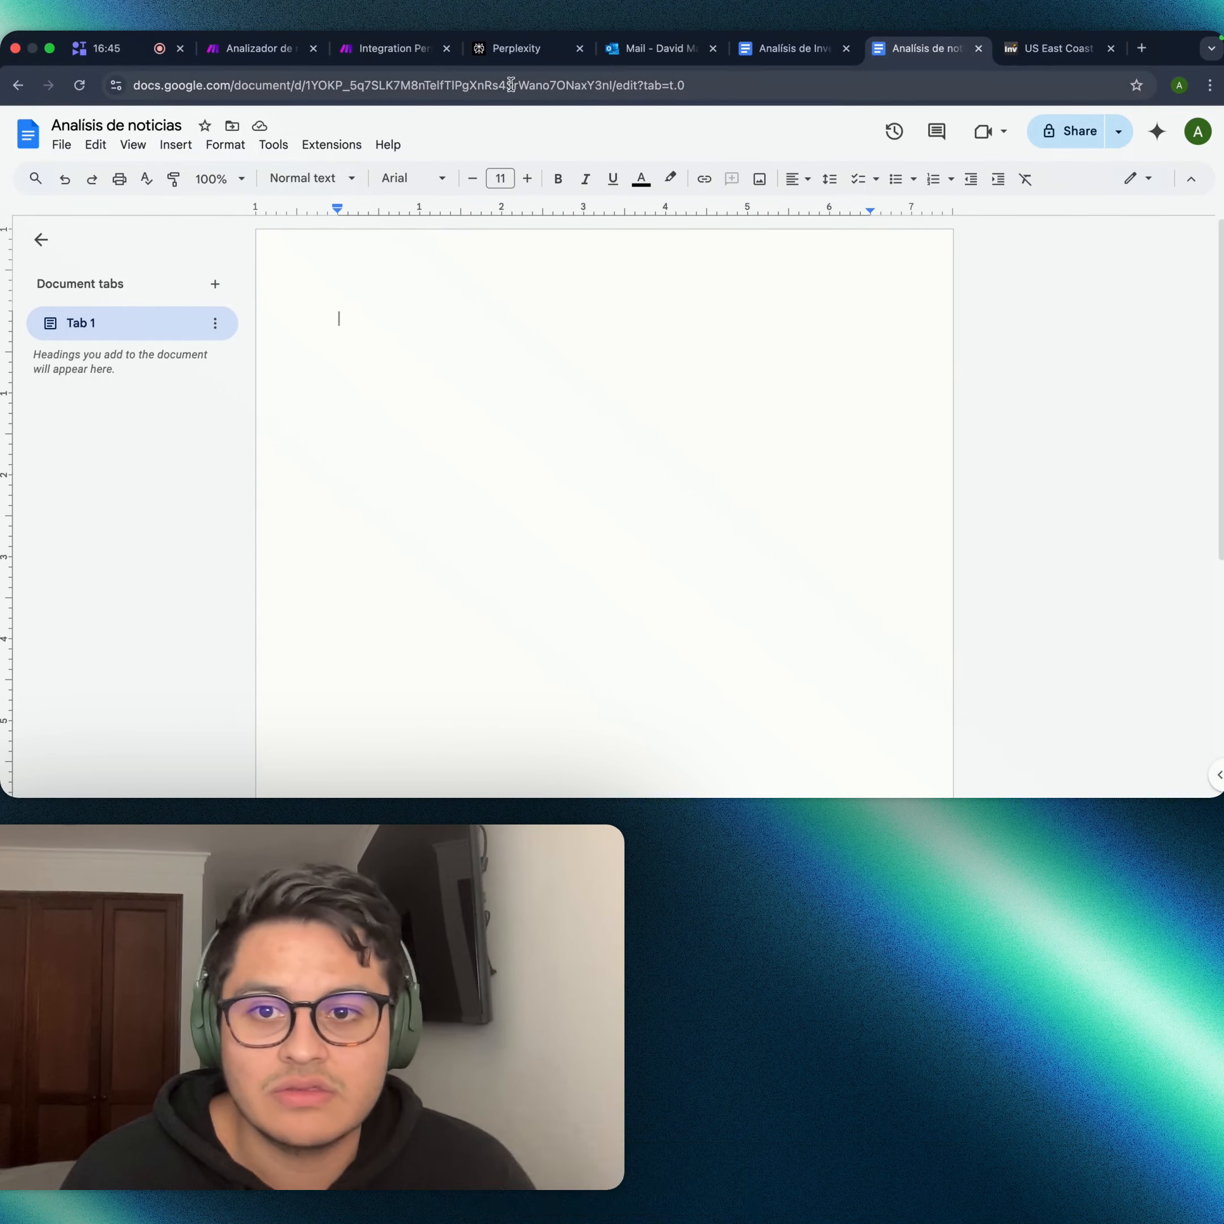
pyautogui.click(373, 48)
pyautogui.scroll(2, 686, 277)
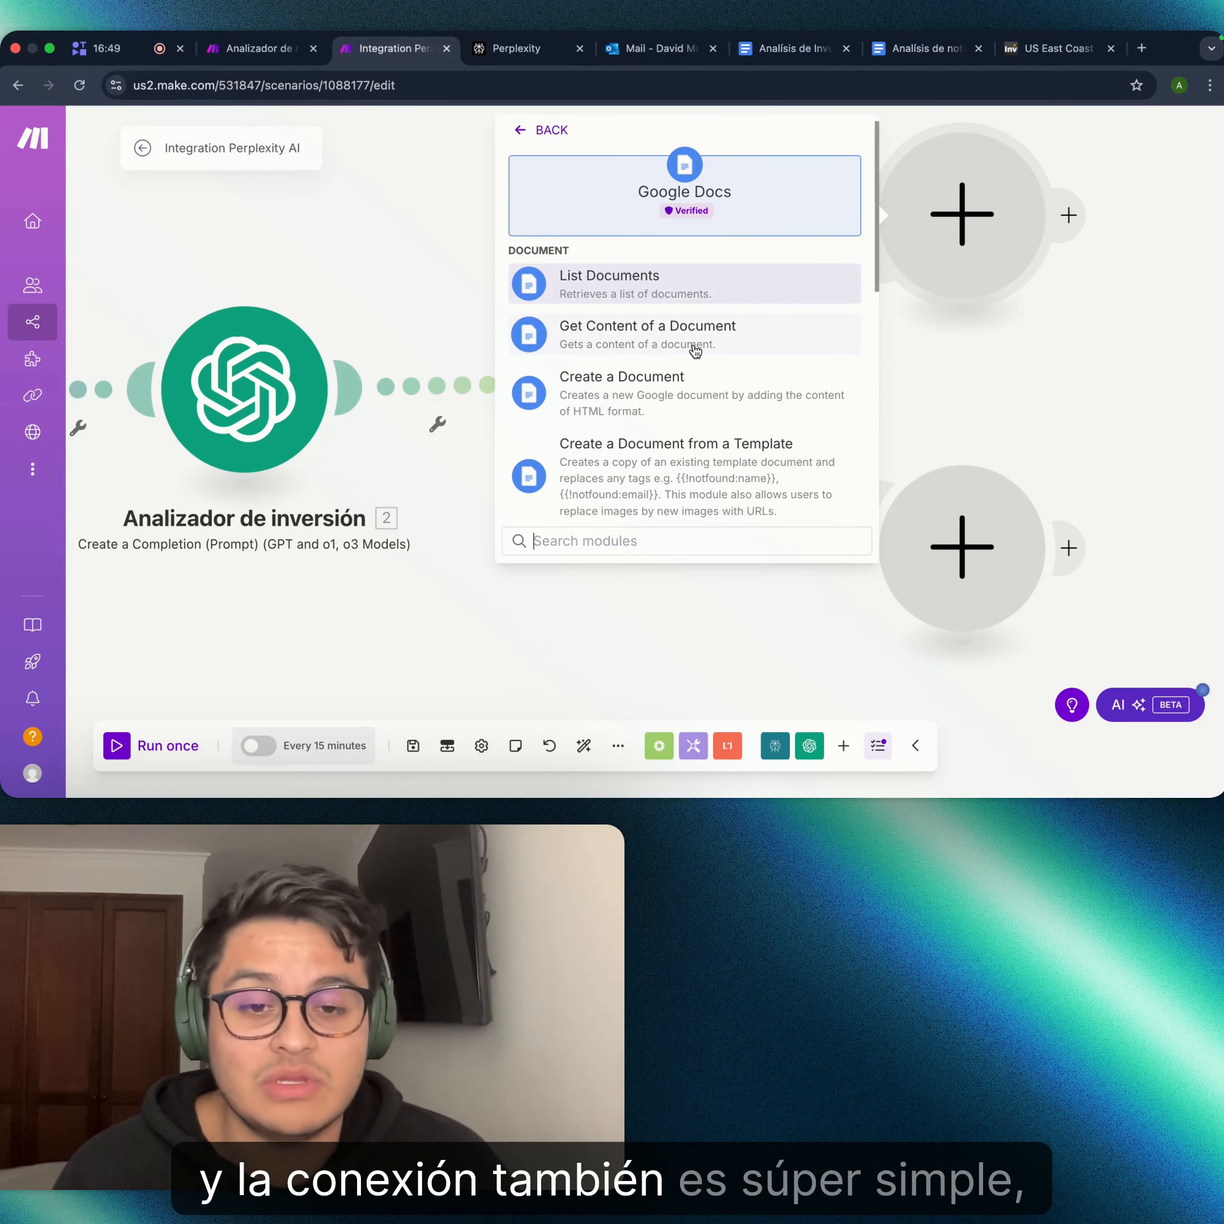
# - Scroll through the Google Docs actions to 'Insert a Paragraph to a Document' with the Google connection
pyautogui.scroll(-3, 684, 415)
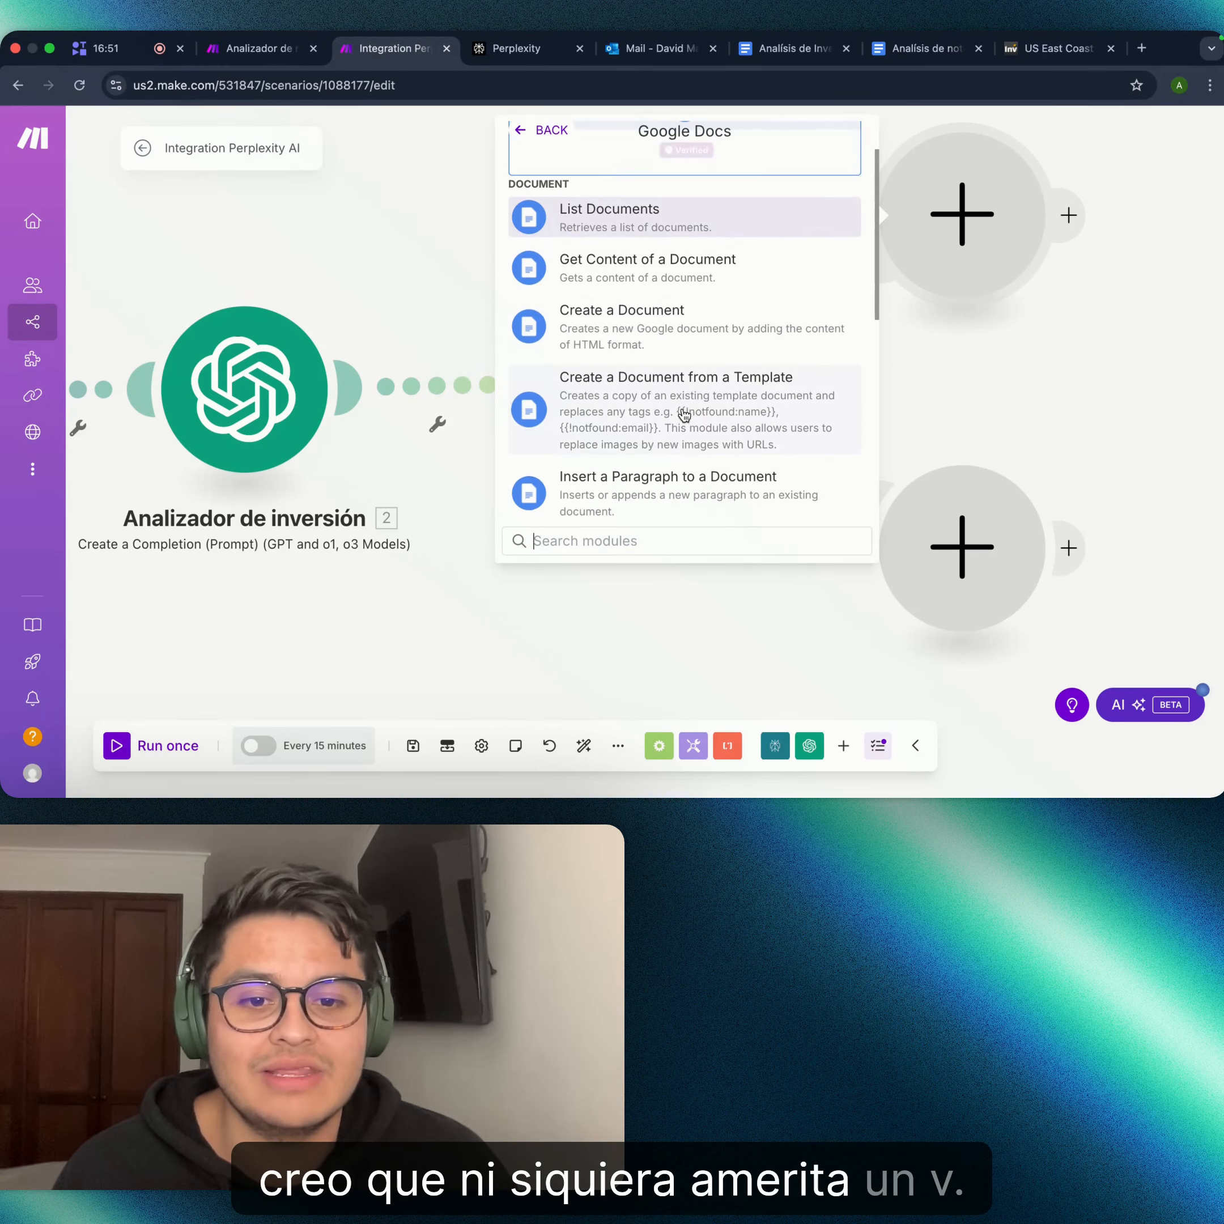
pyautogui.scroll(-5, 684, 416)
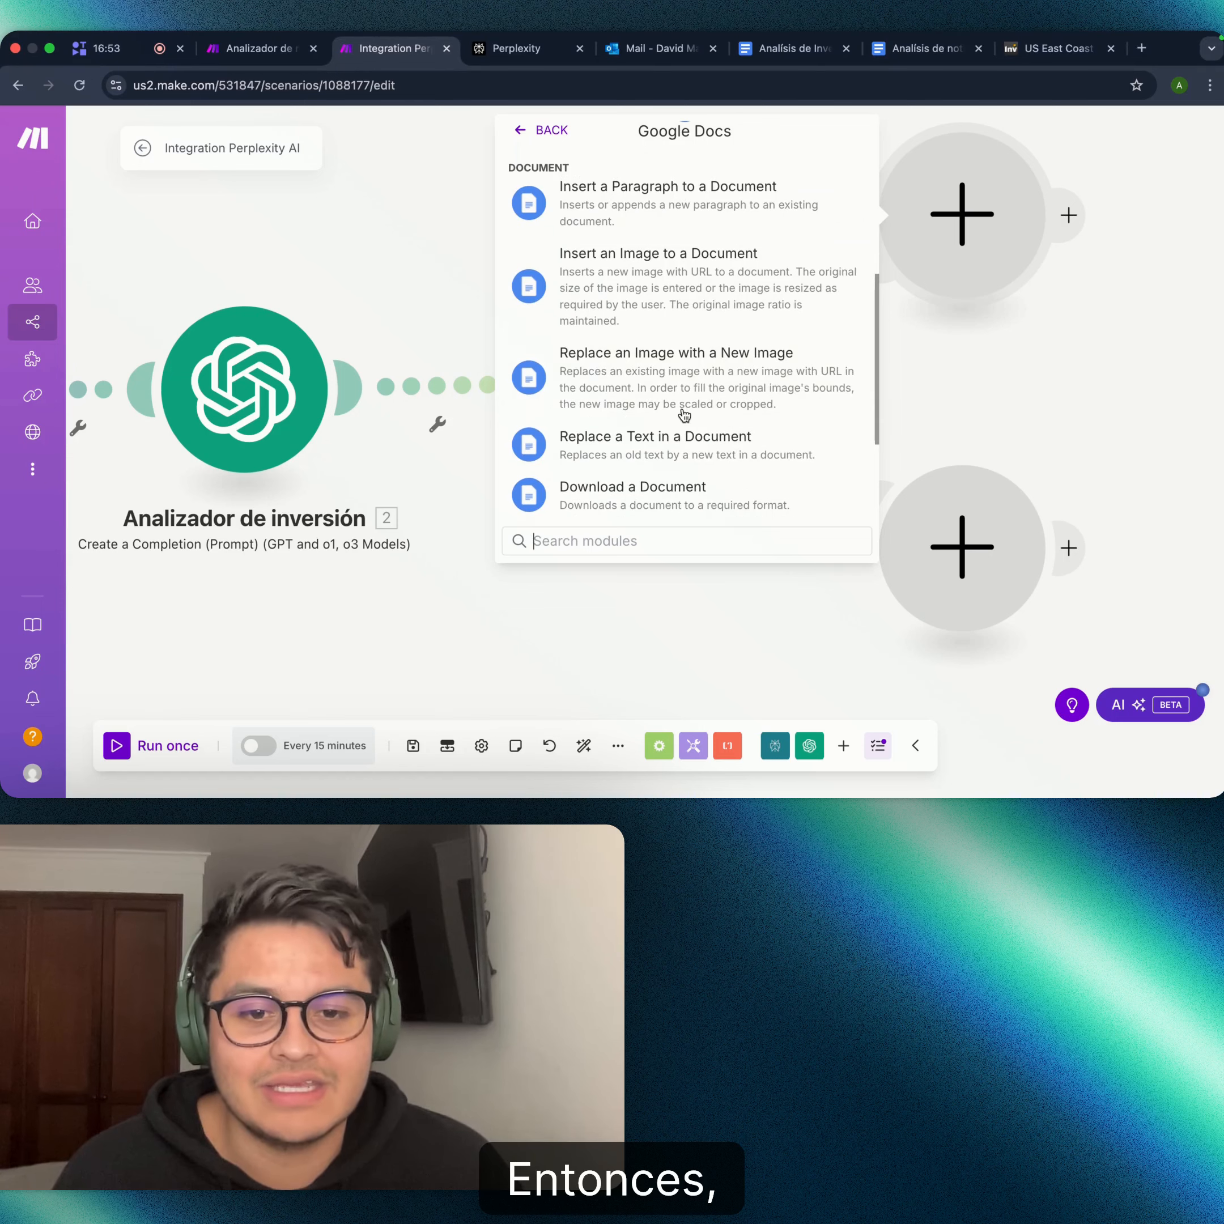
pyautogui.scroll(5, 683, 416)
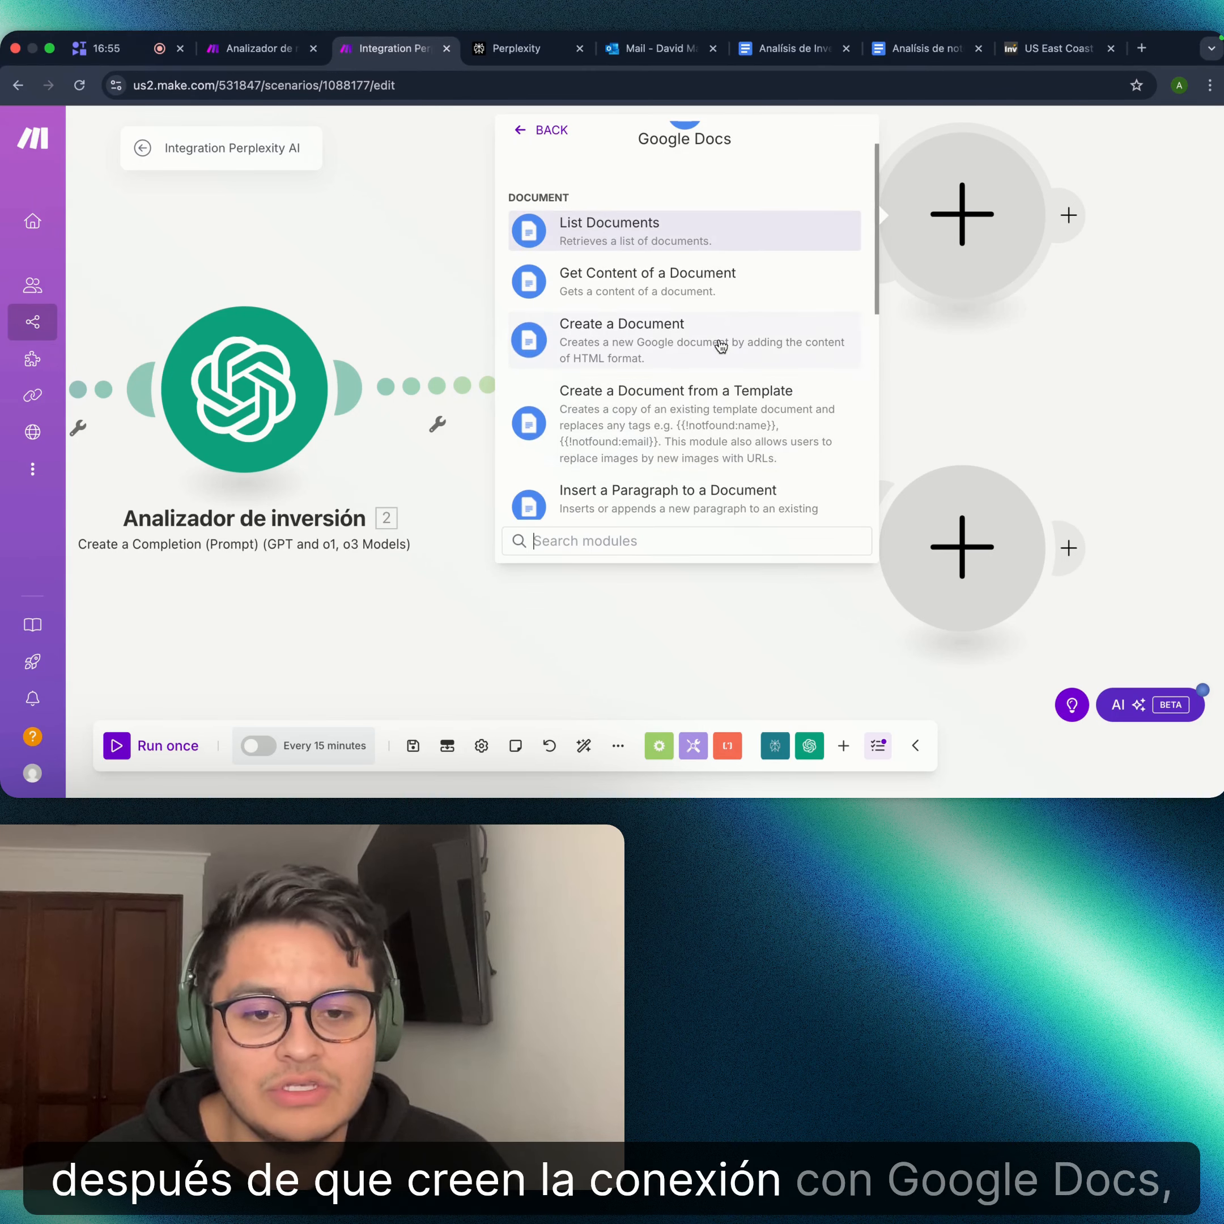
pyautogui.scroll(-2, 687, 431)
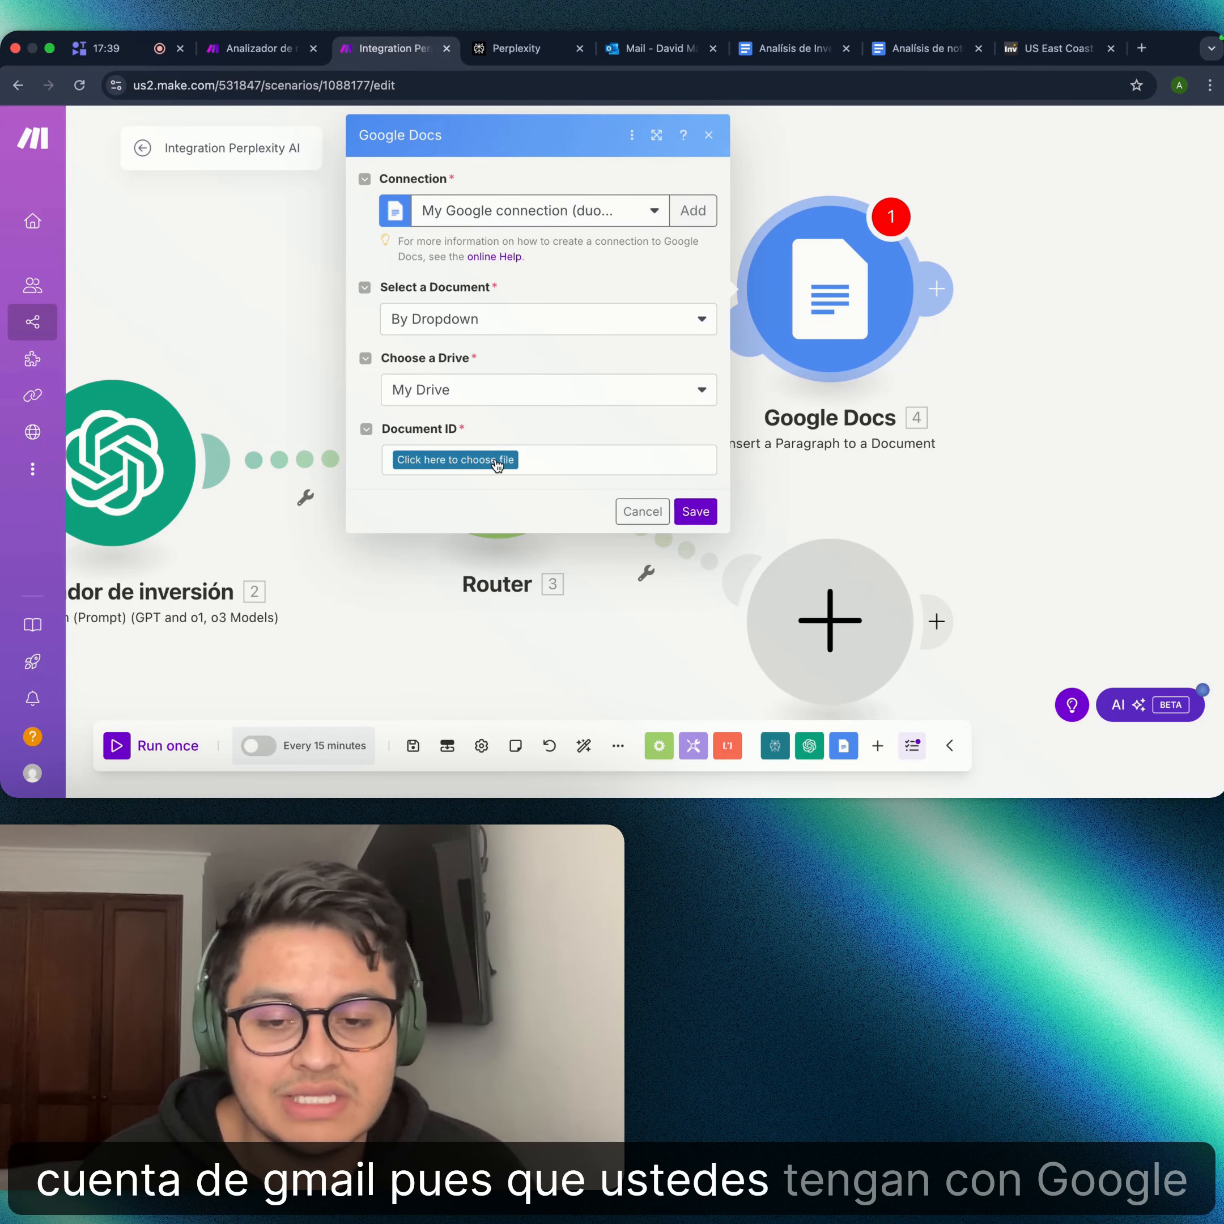
# - Keep My Drive as the drive and select 'Análisis de noticias' as the Document ID
pyautogui.click(574, 393)
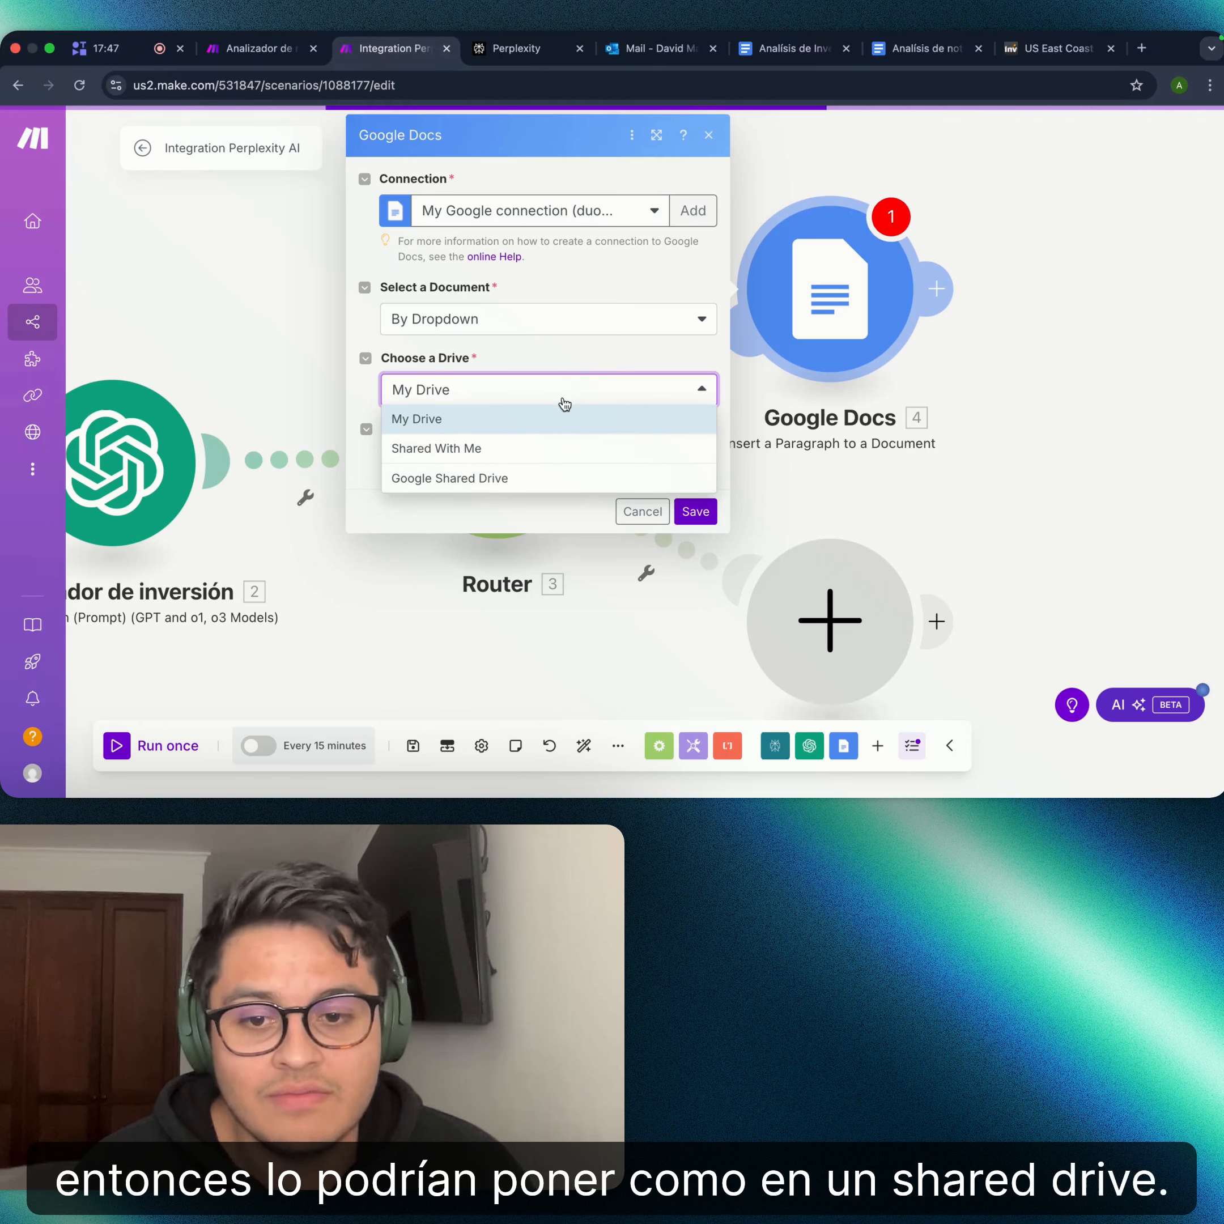
pyautogui.click(506, 419)
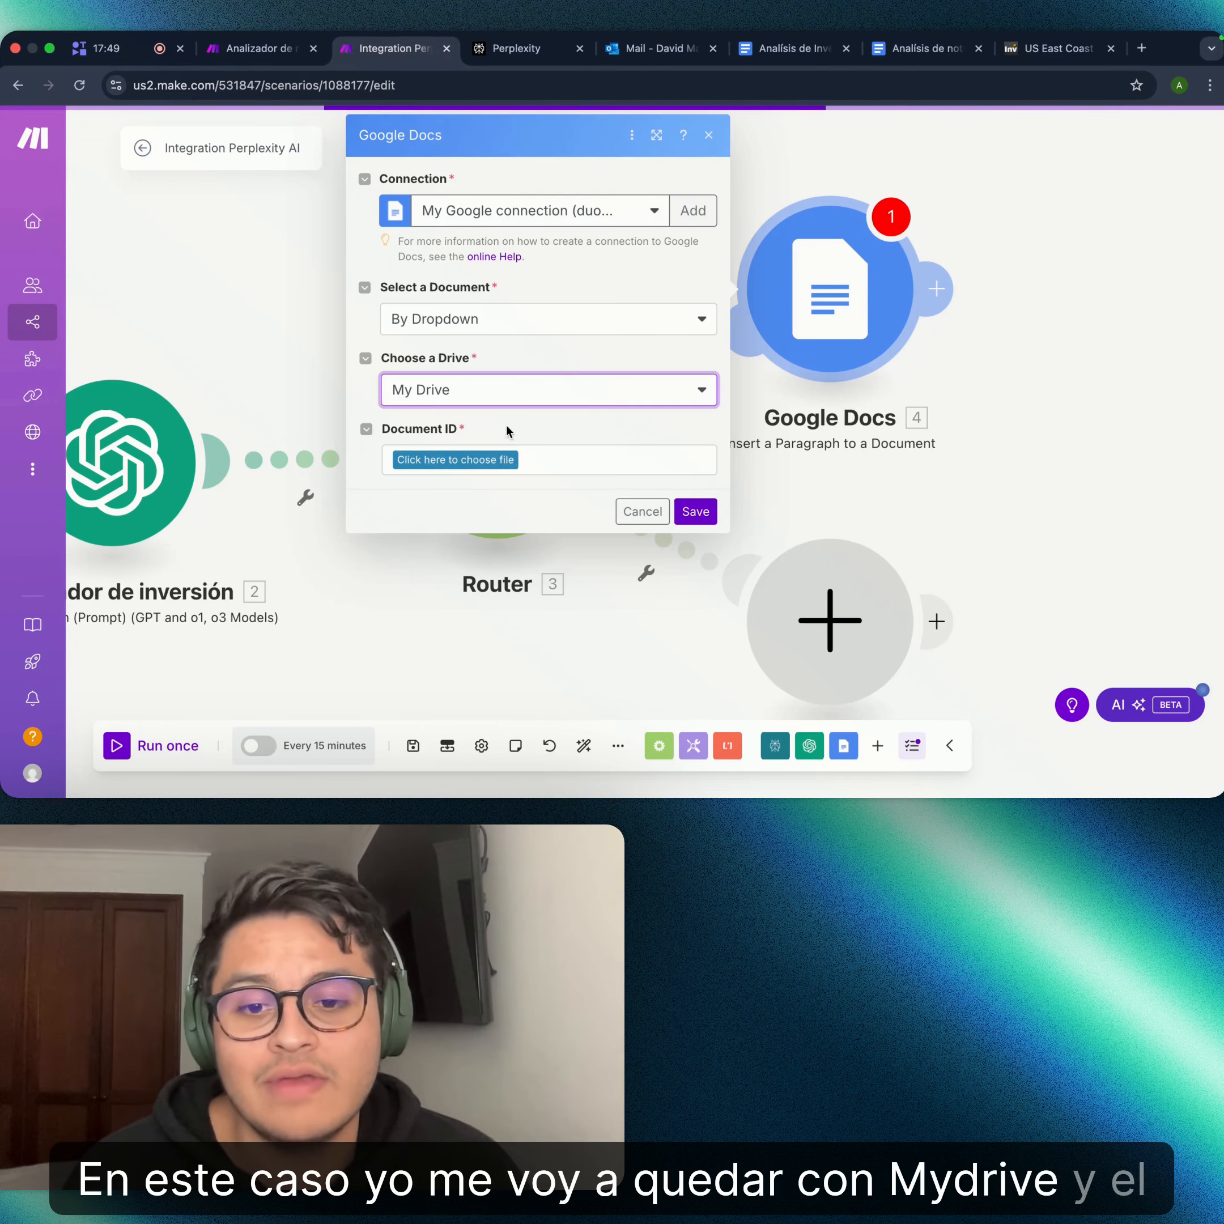
pyautogui.click(509, 461)
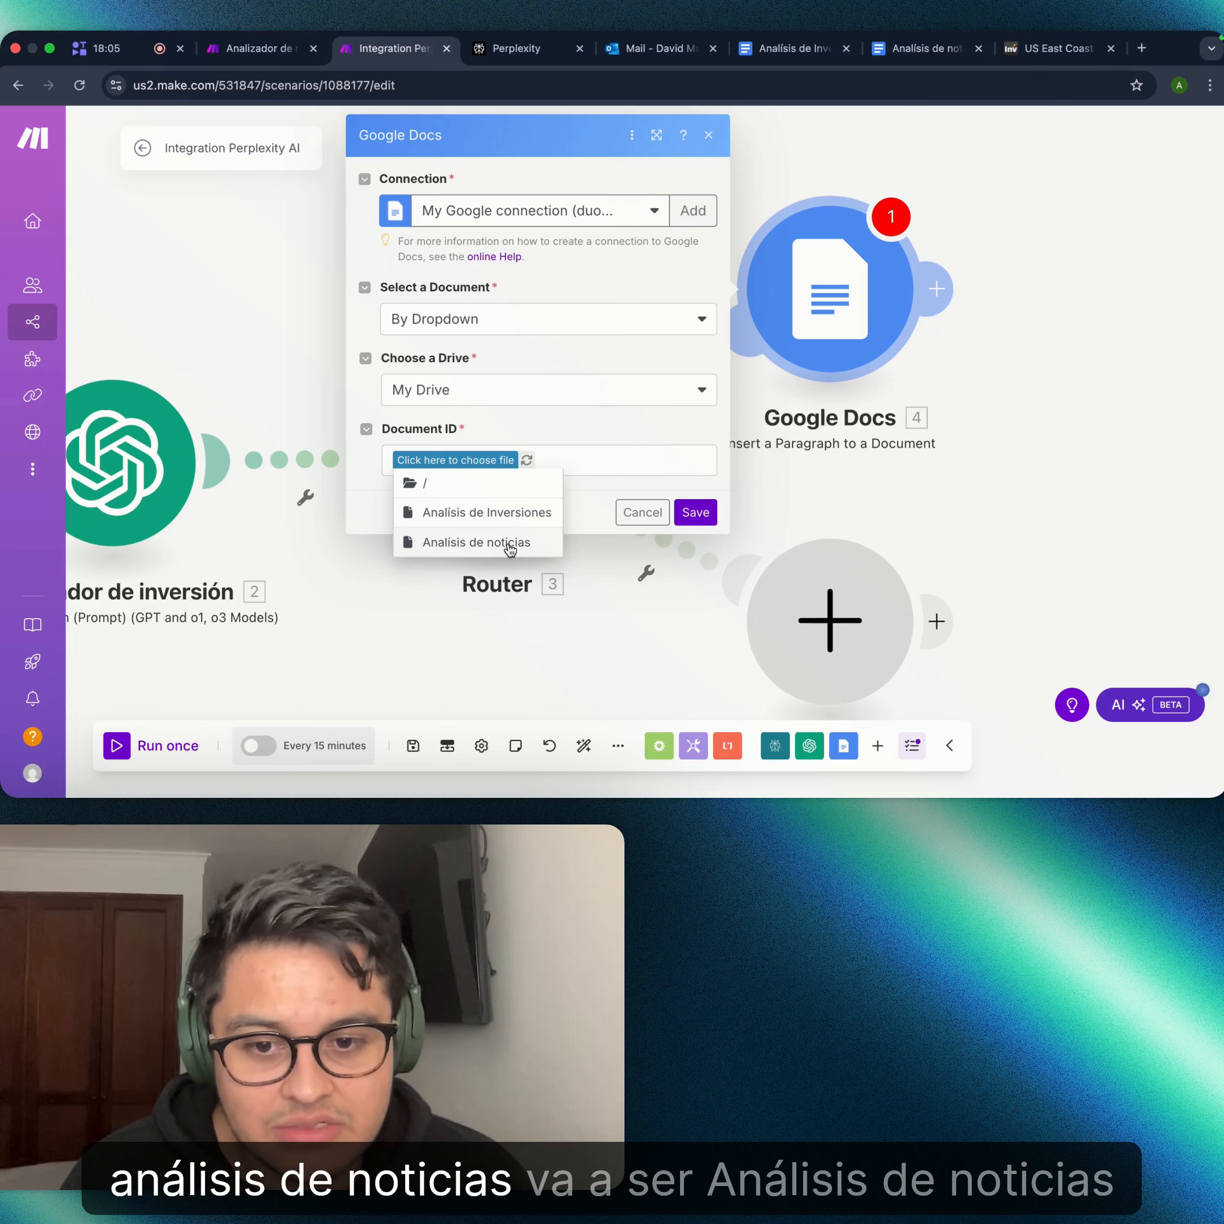
pyautogui.click(509, 546)
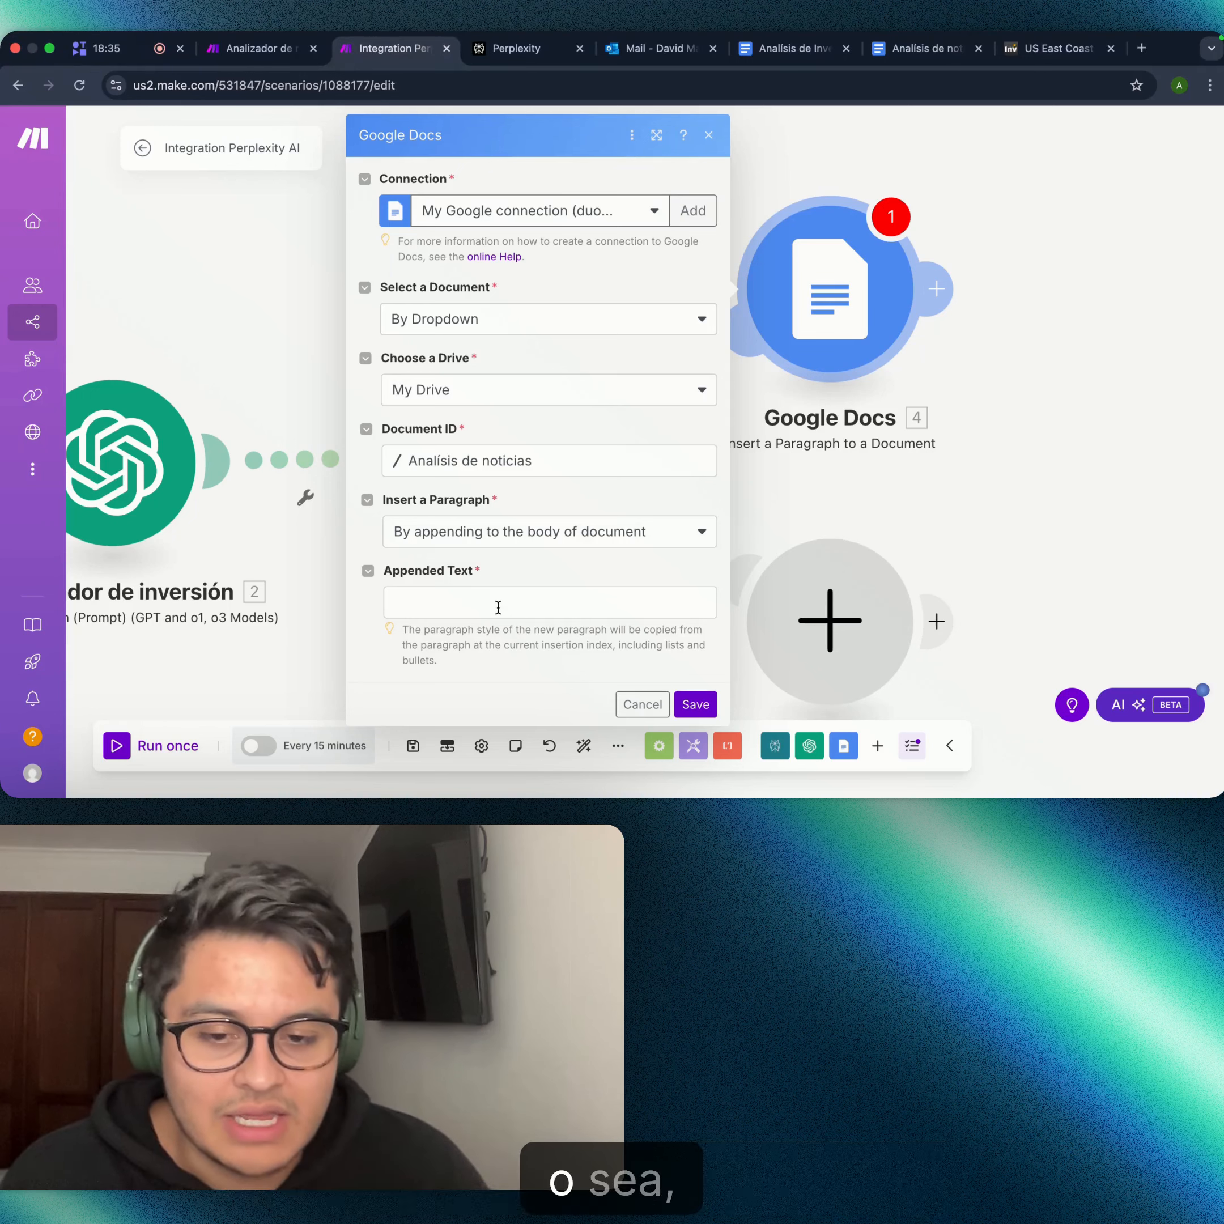
# - Map Analizador de noticias Choices > Message > Content into the Google Docs appended text and save the module
pyautogui.click(497, 604)
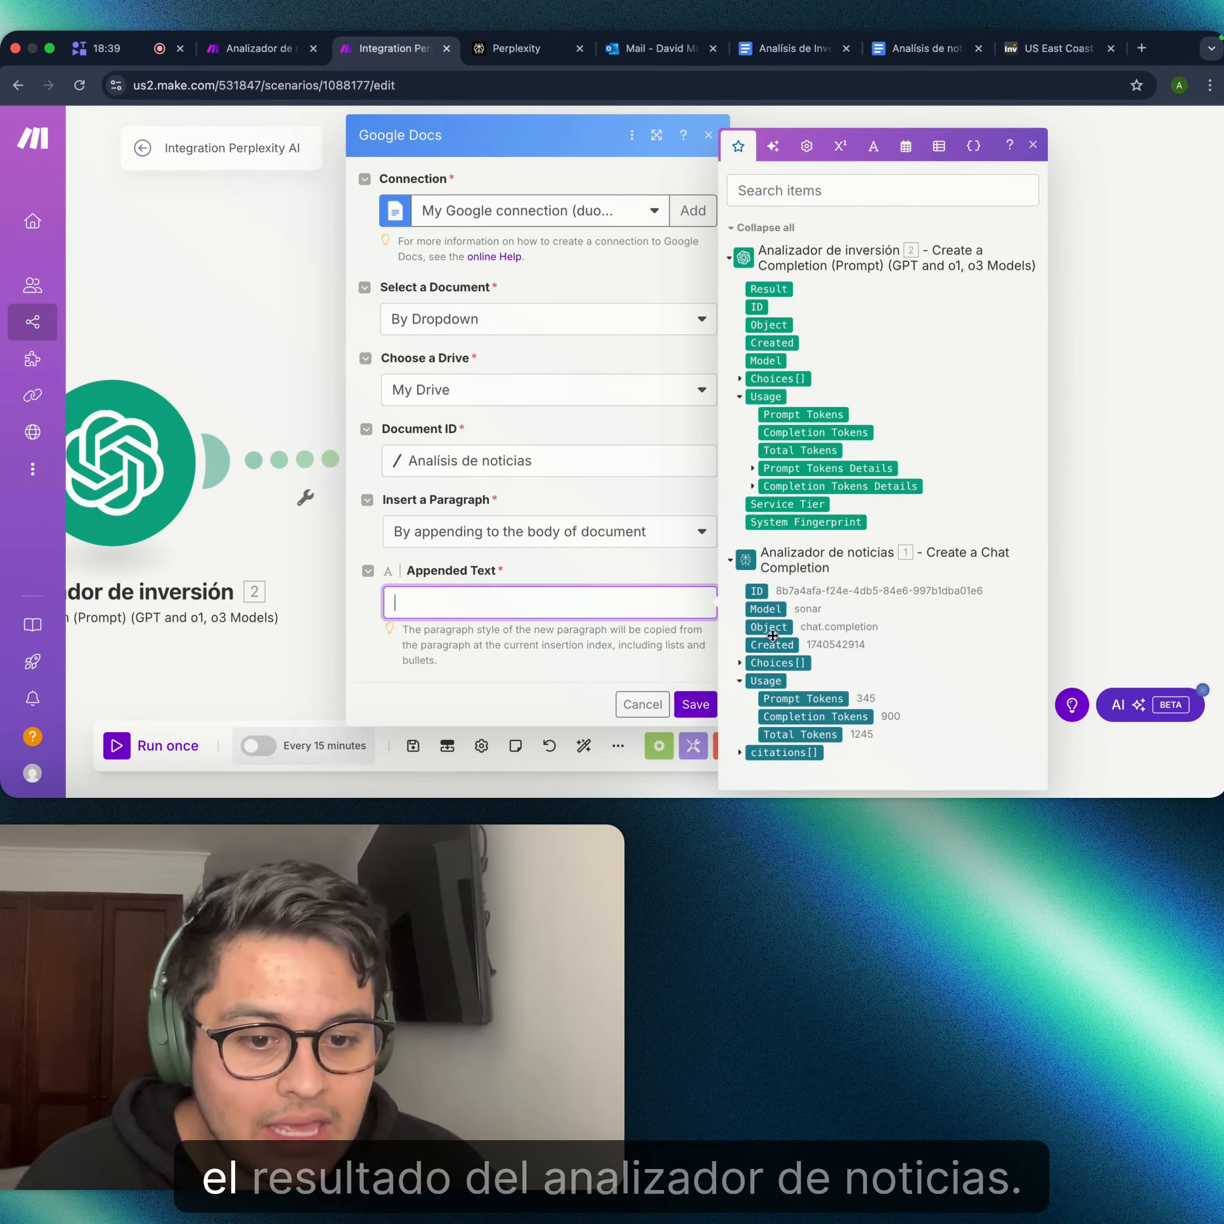
pyautogui.click(741, 663)
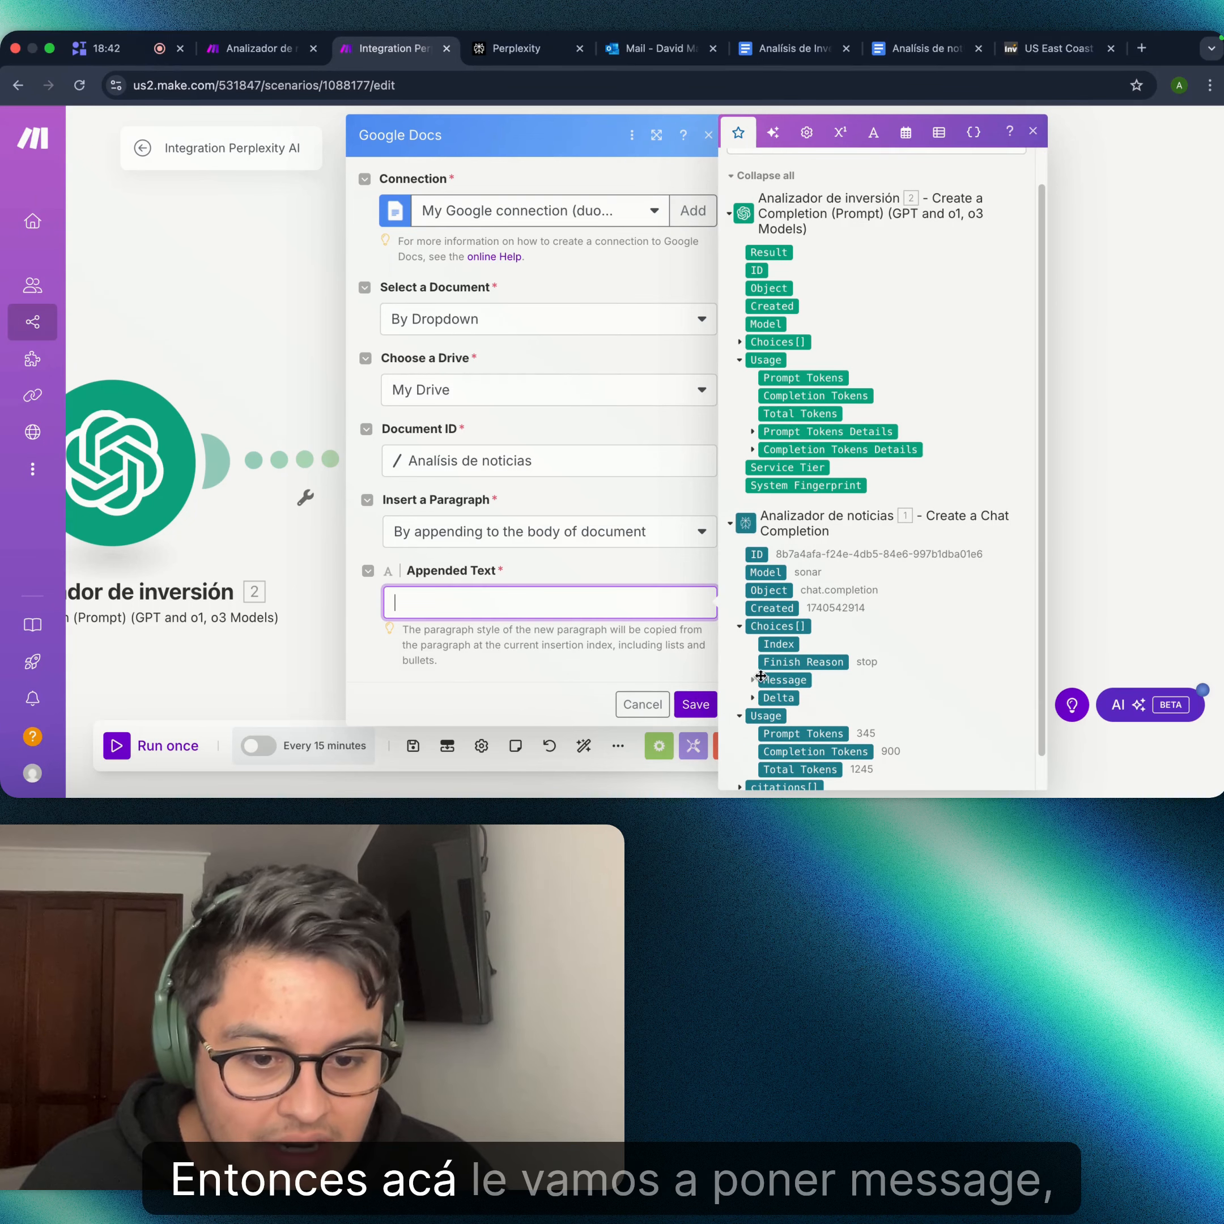
pyautogui.click(759, 678)
pyautogui.scroll(-1, 792, 682)
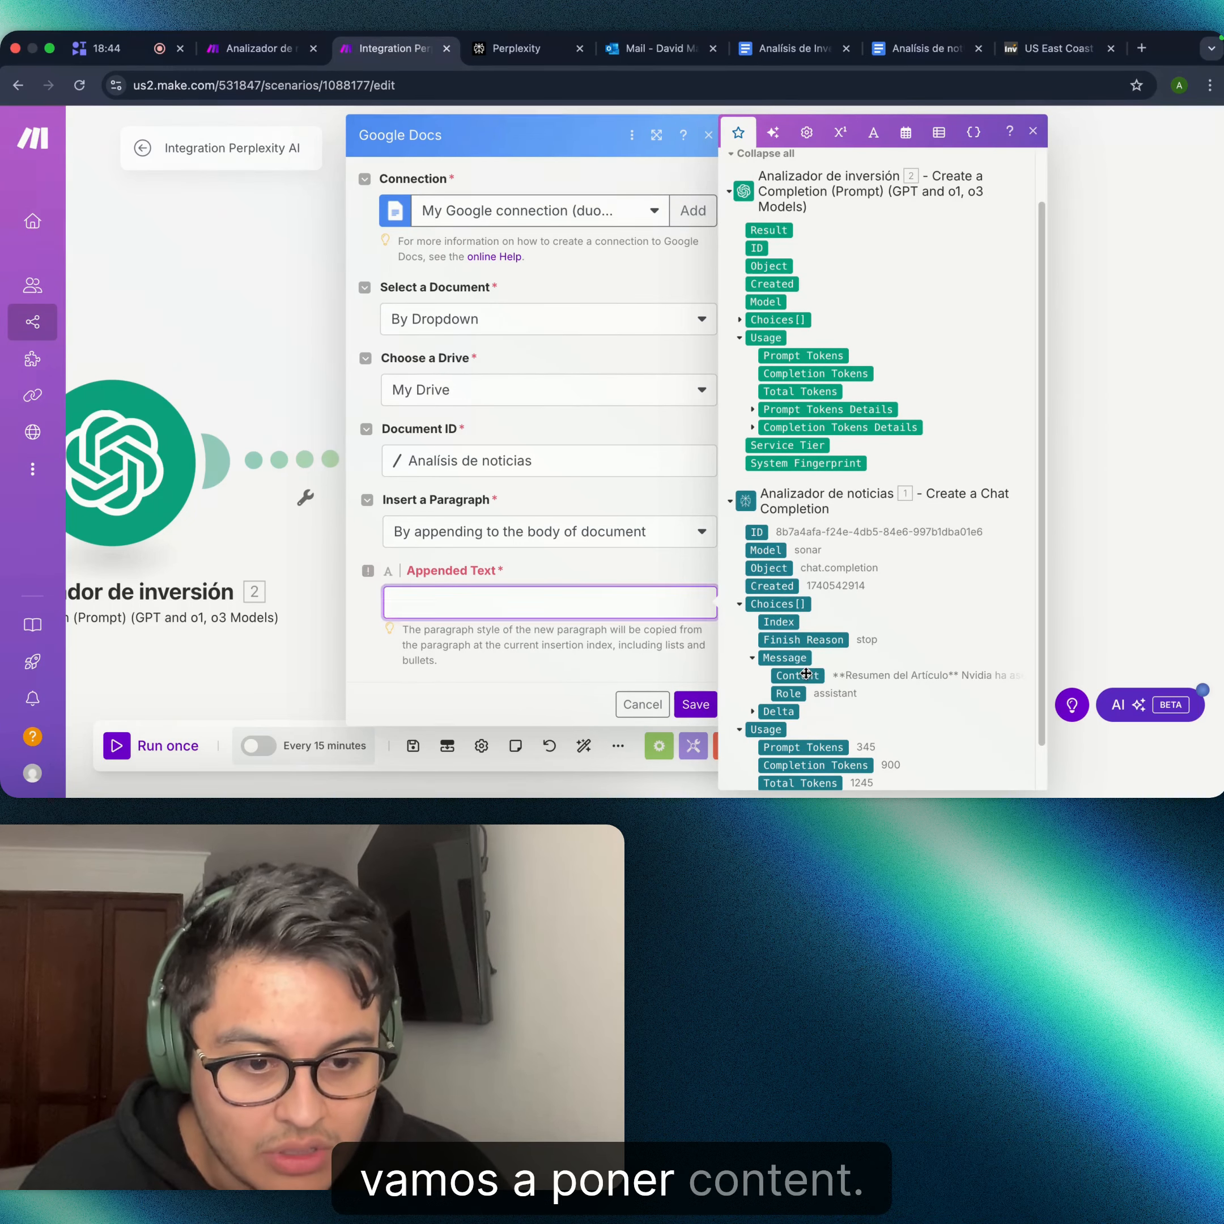
pyautogui.click(802, 678)
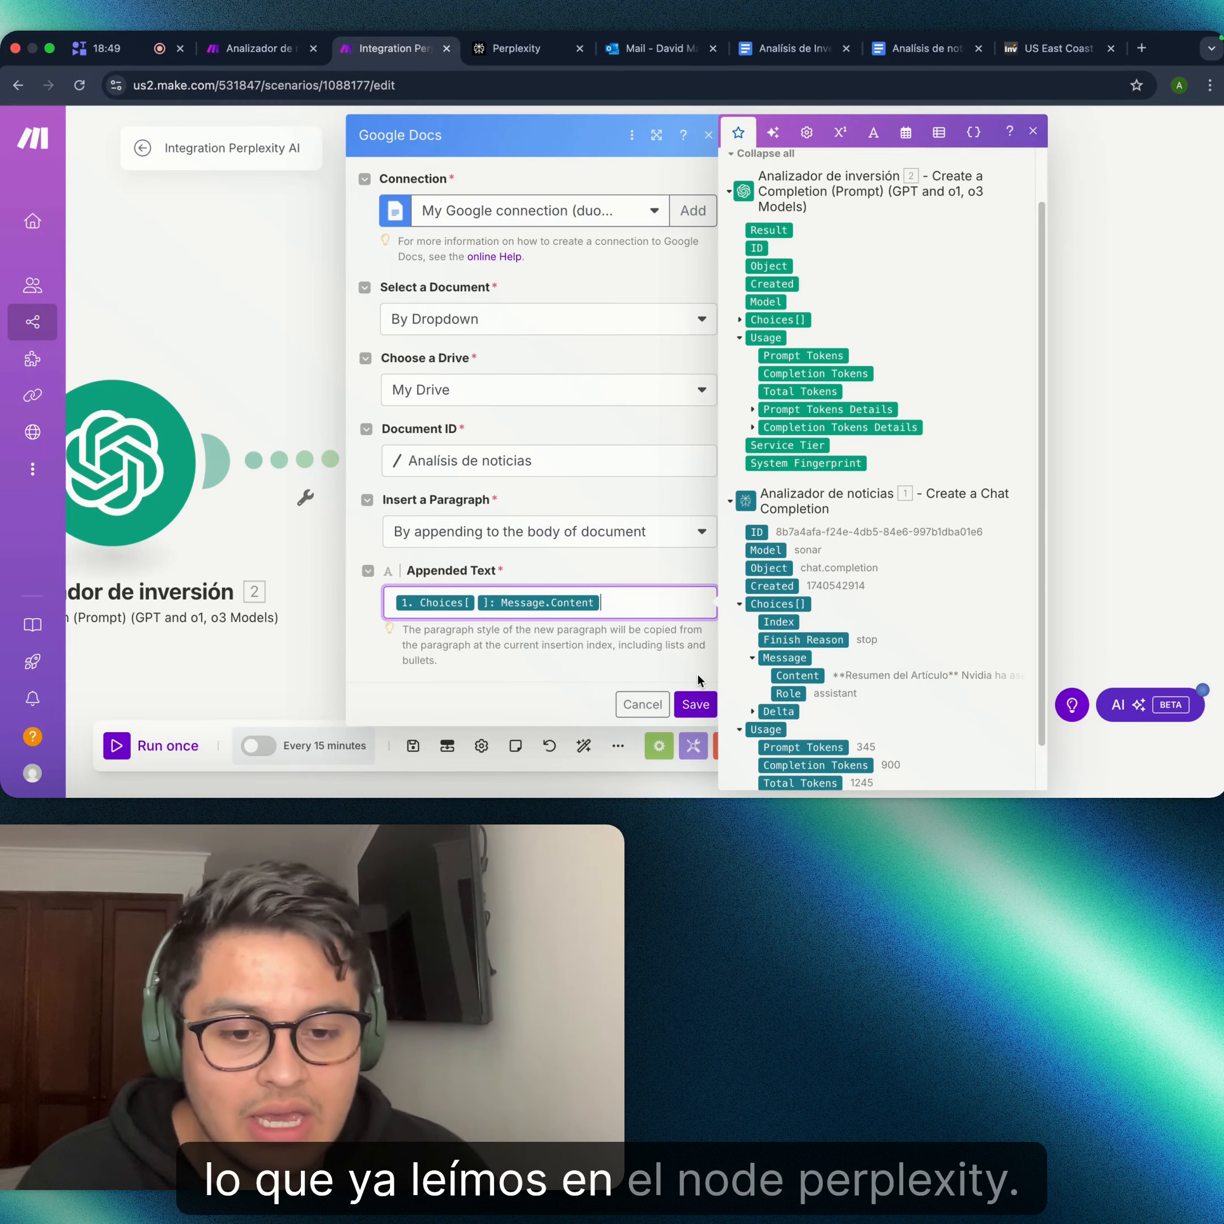
pyautogui.click(703, 703)
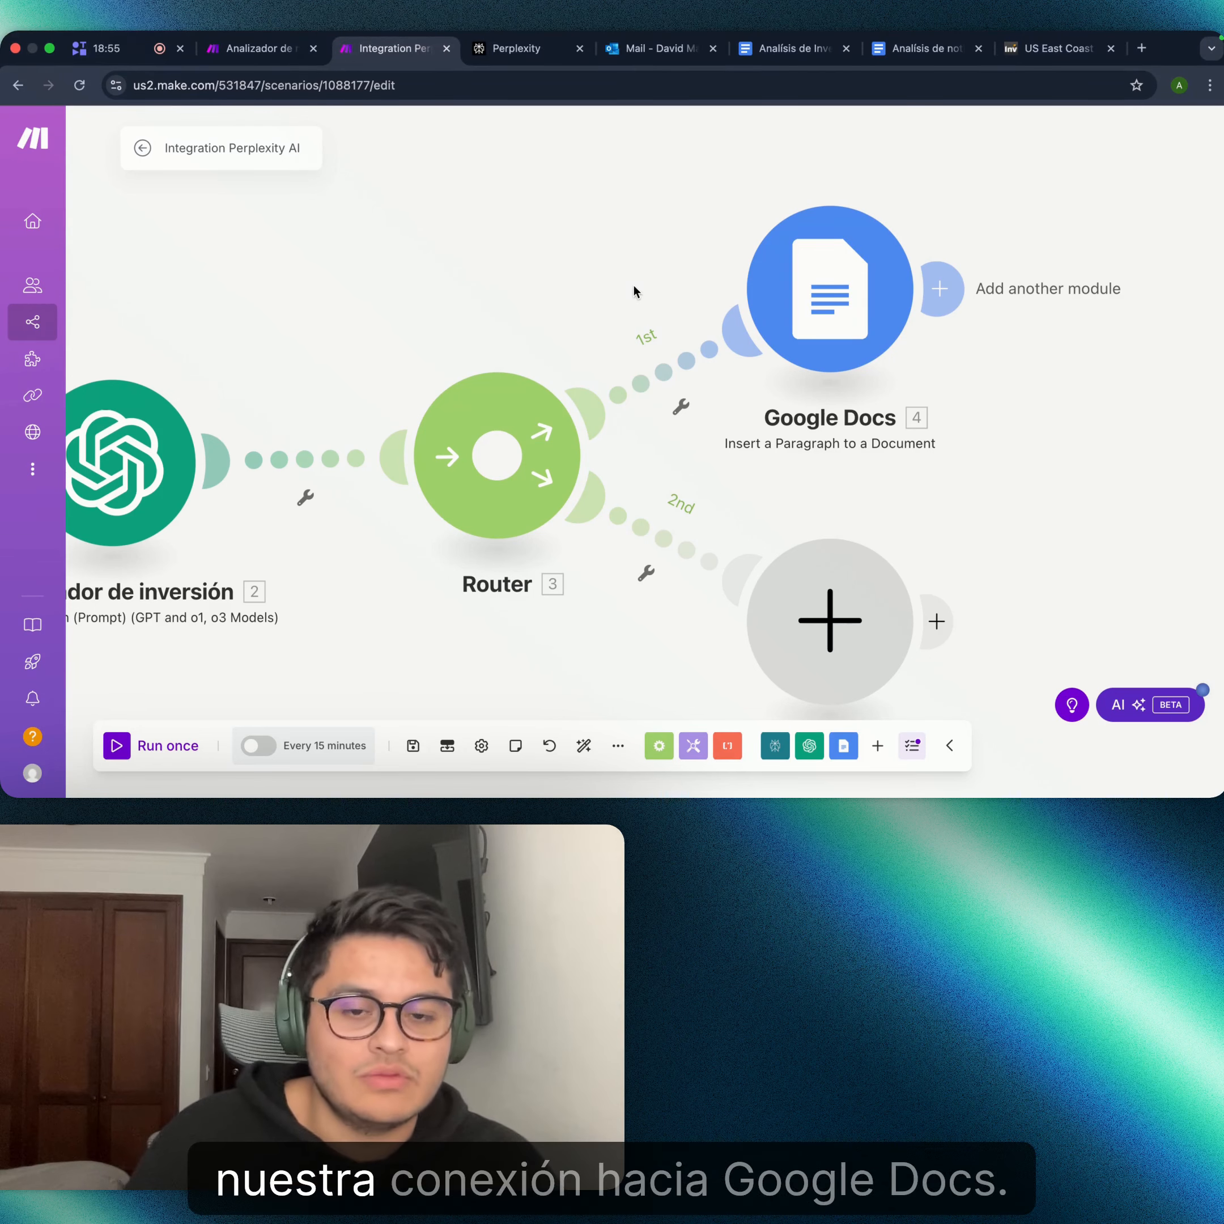
# - Run the full scenario once so every module through Google Docs finishes successfully
pyautogui.scroll(-5, 536, 292)
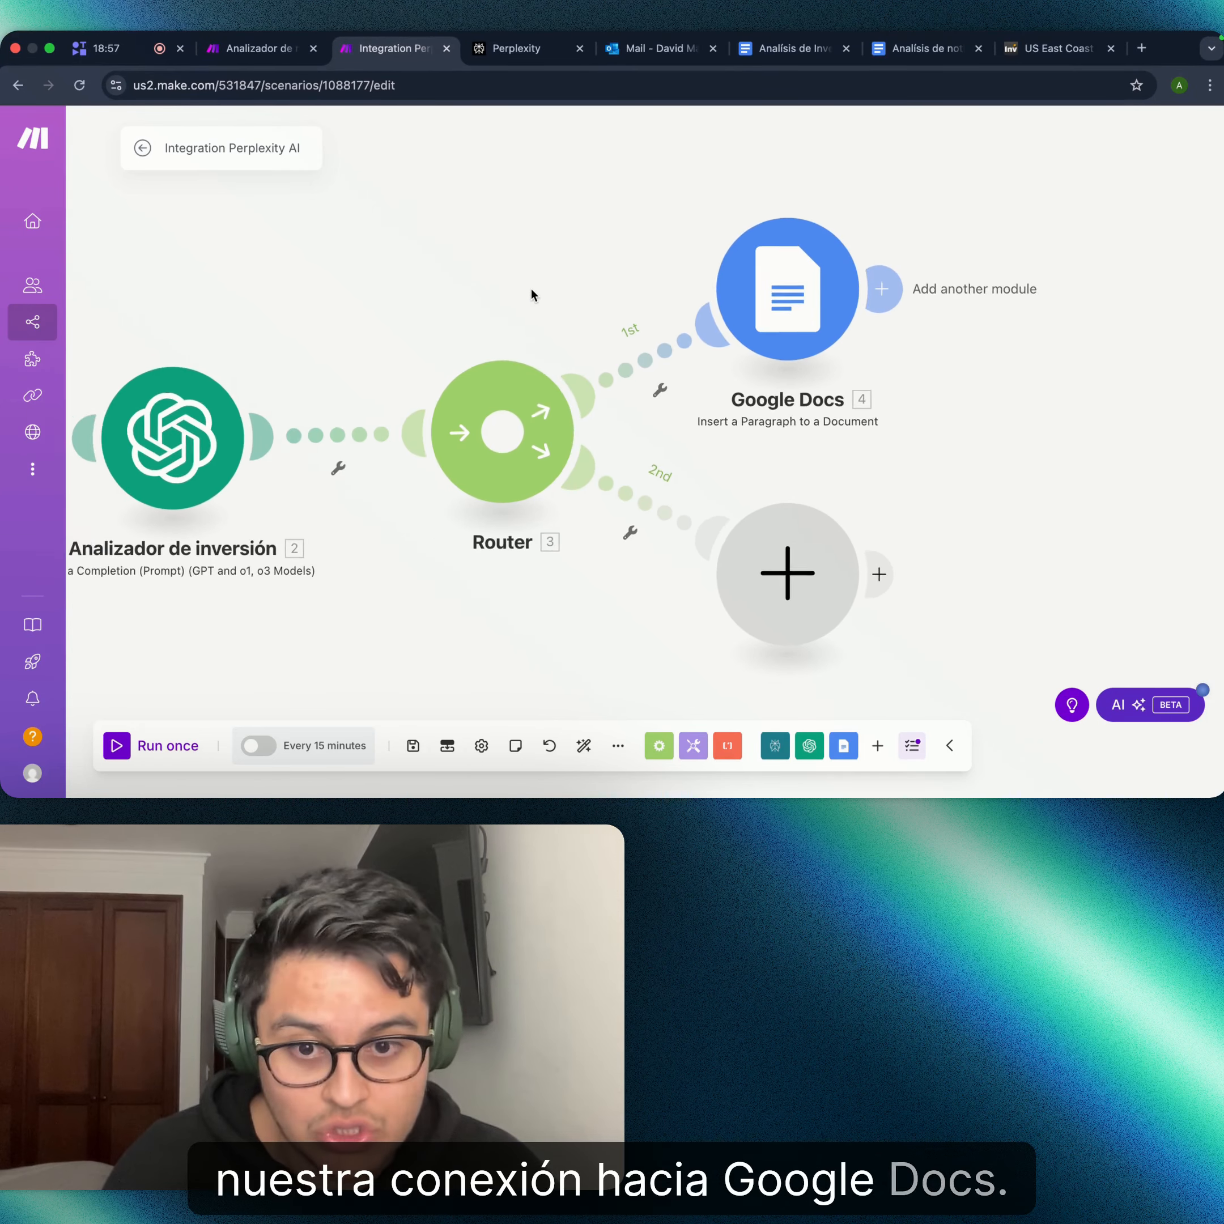
pyautogui.moveTo(429, 249); pyautogui.dragTo(662, 273)
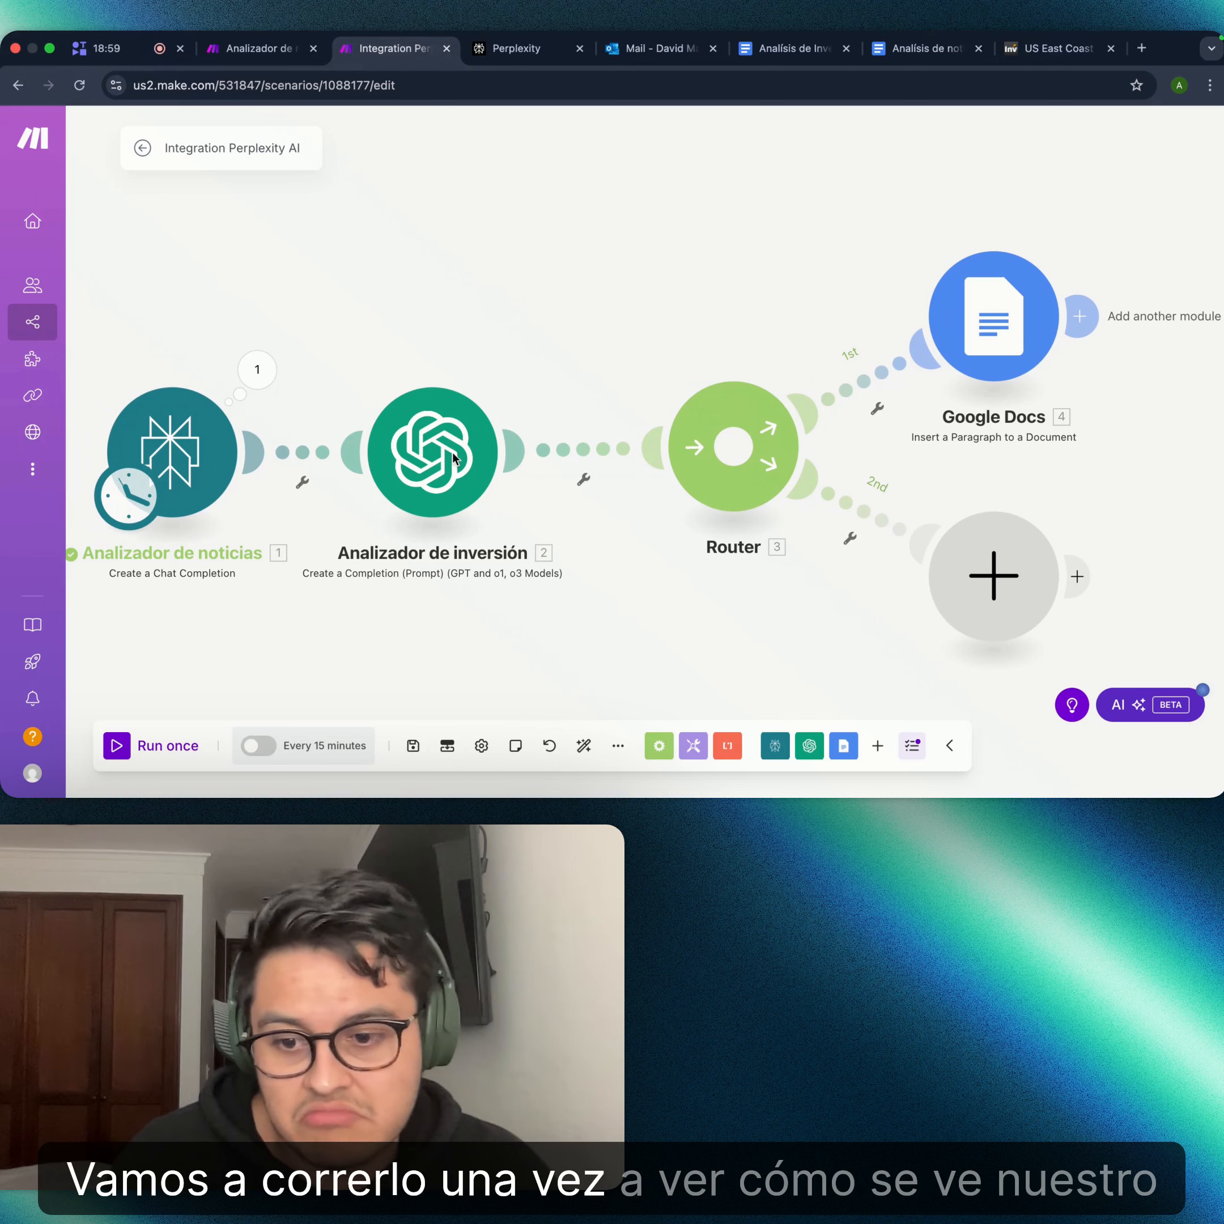
pyautogui.click(116, 746)
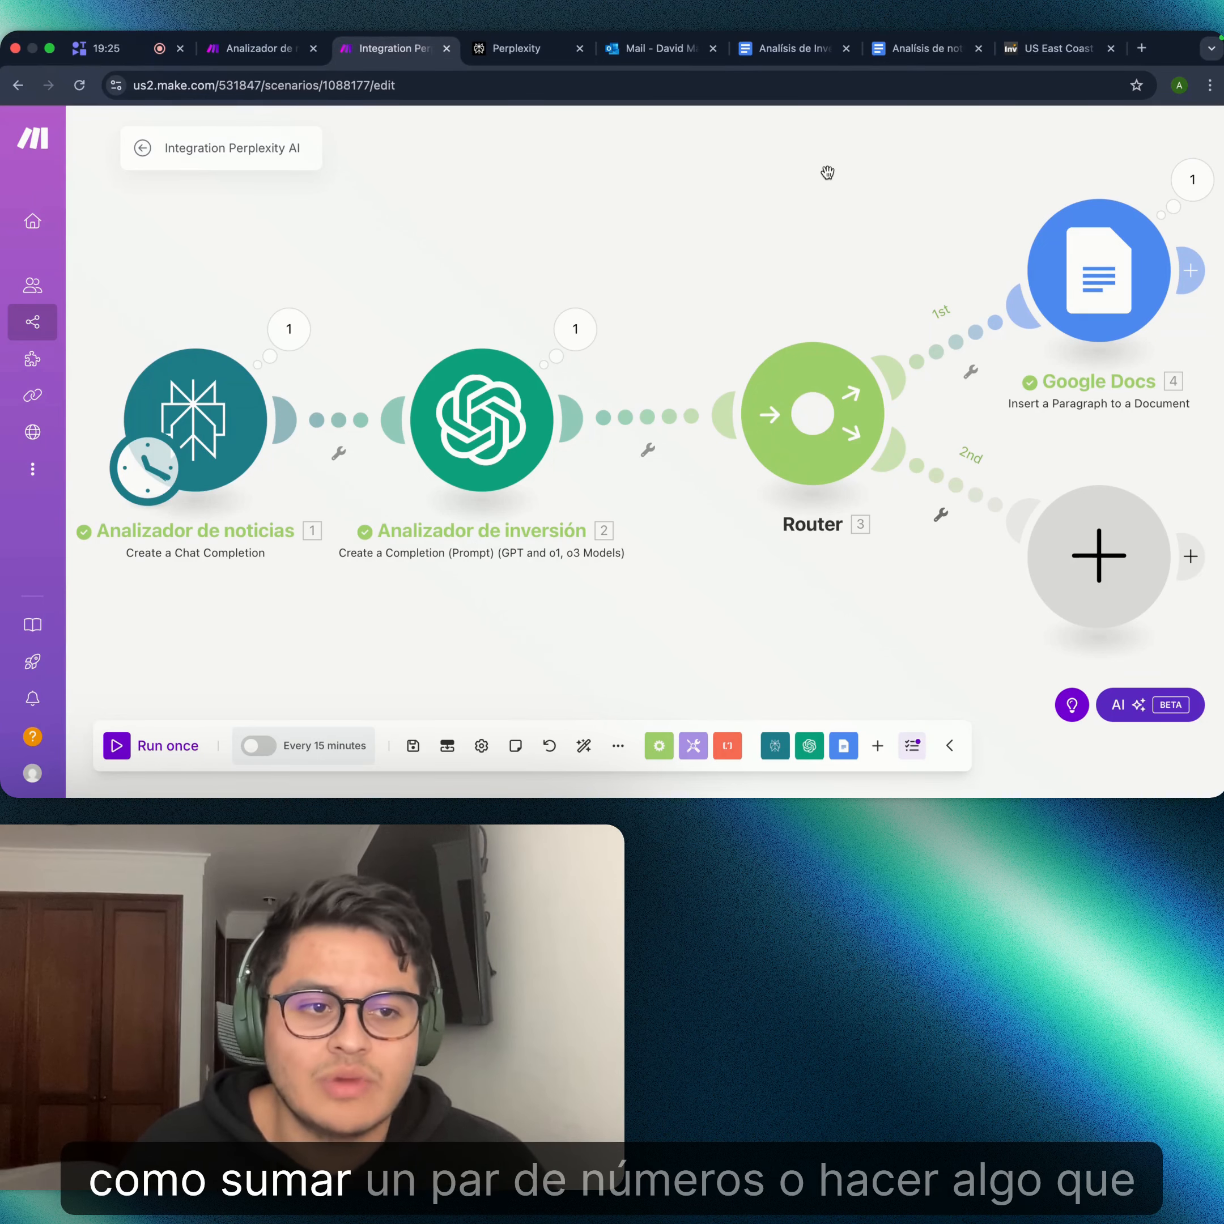
pyautogui.moveTo(828, 172); pyautogui.dragTo(758, 259)
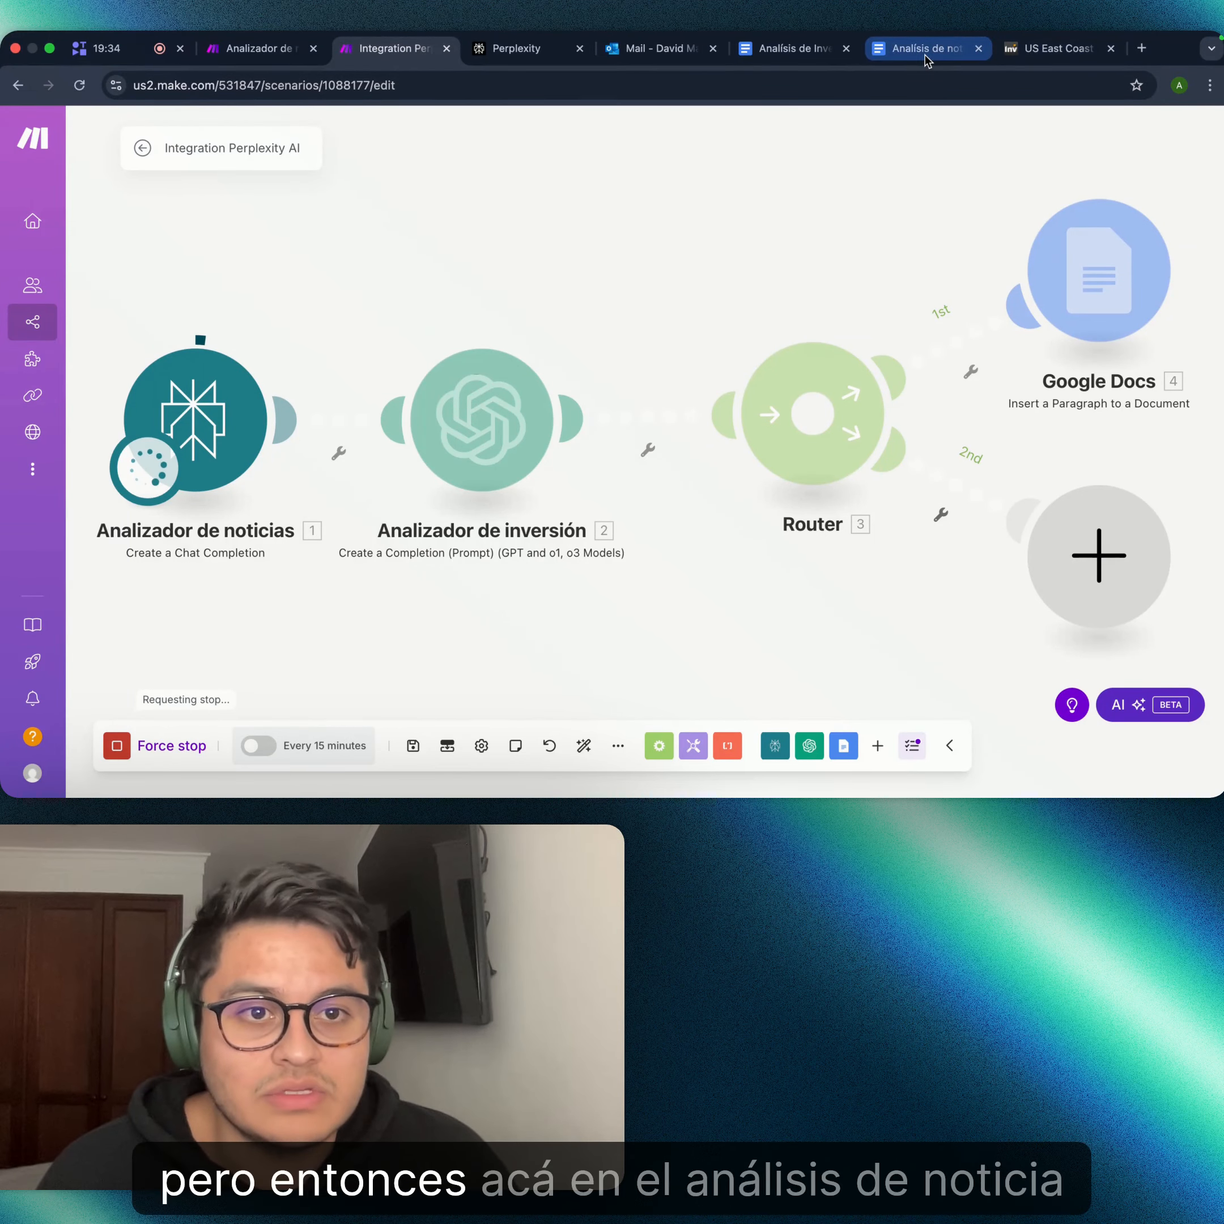
pyautogui.click(926, 61)
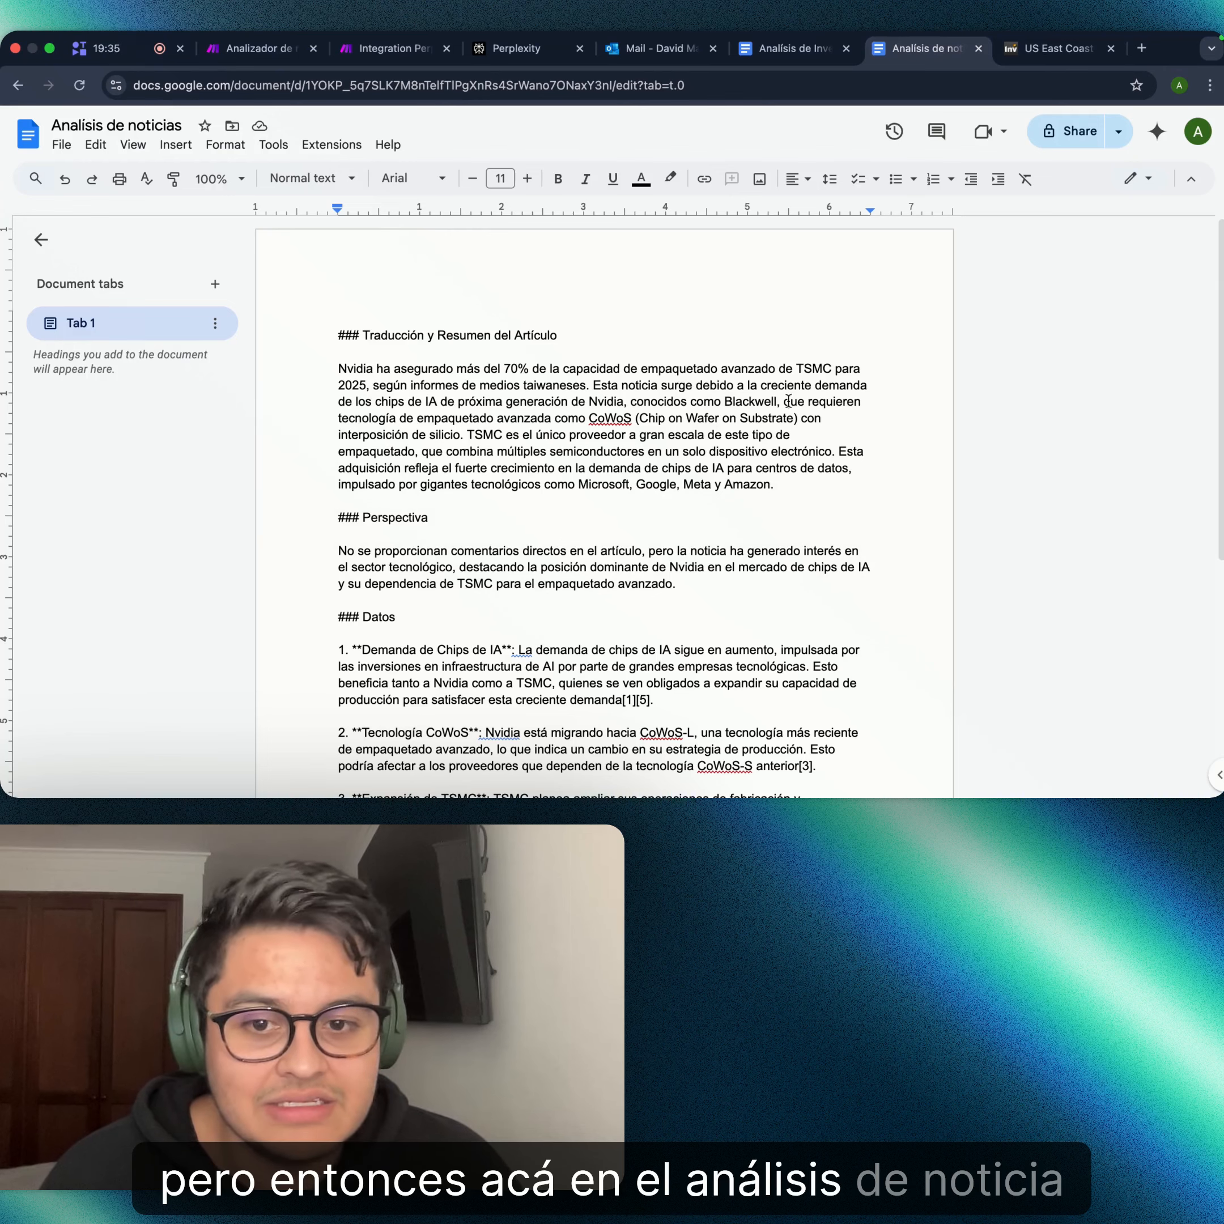
pyautogui.scroll(-2, 693, 452)
pyautogui.scroll(-3, 694, 452)
pyautogui.scroll(5, 440, 398)
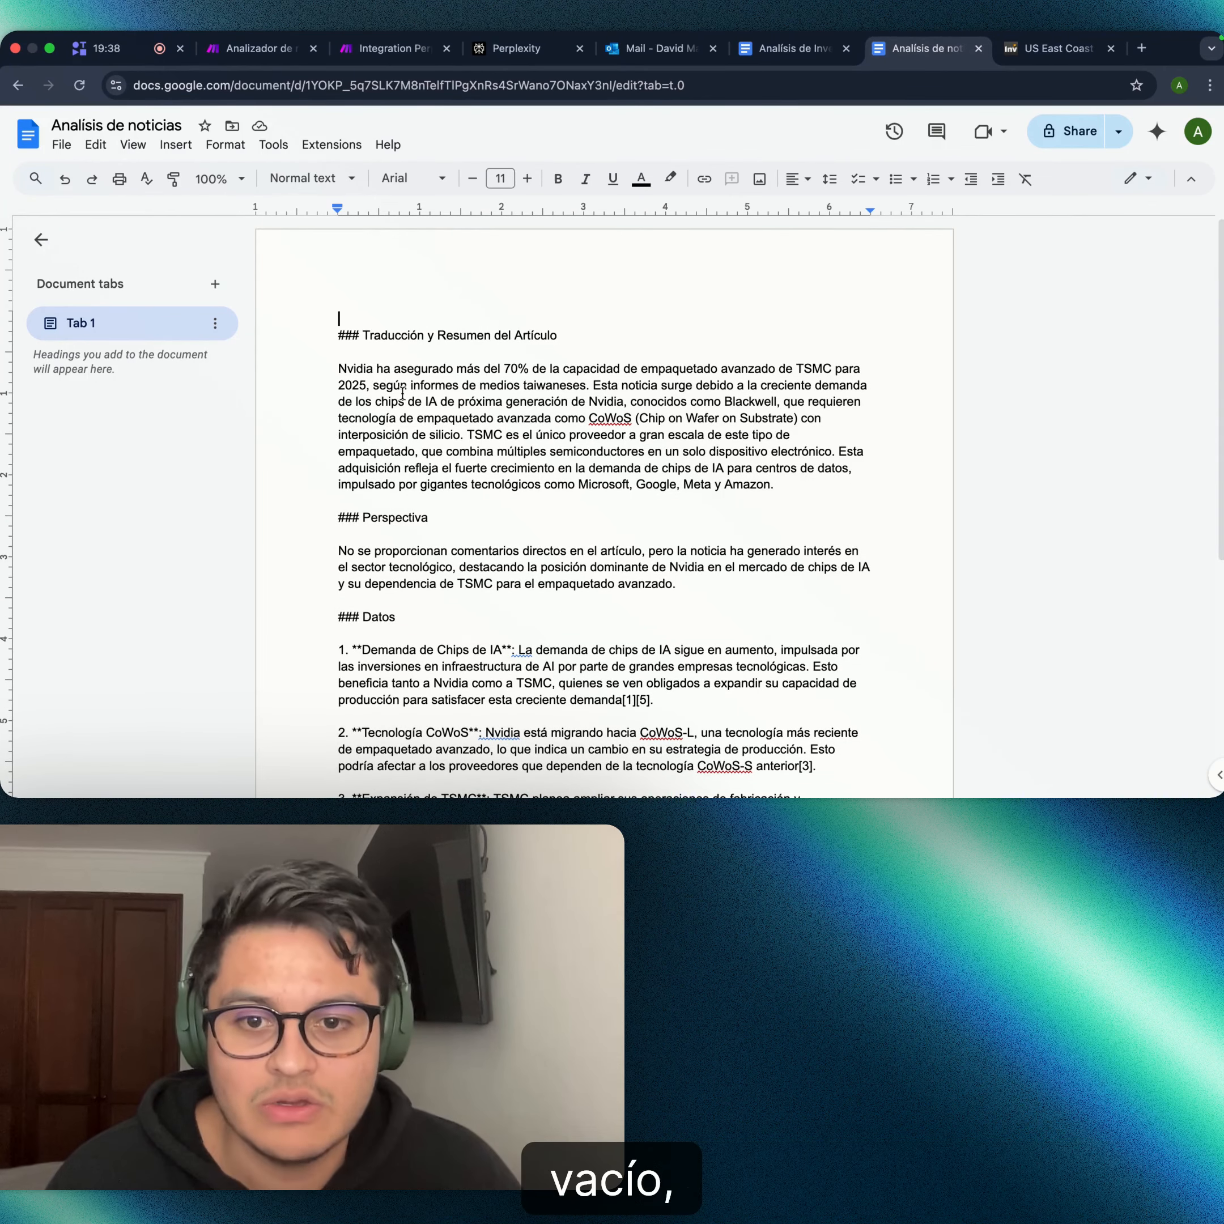
pyautogui.scroll(-1, 693, 375)
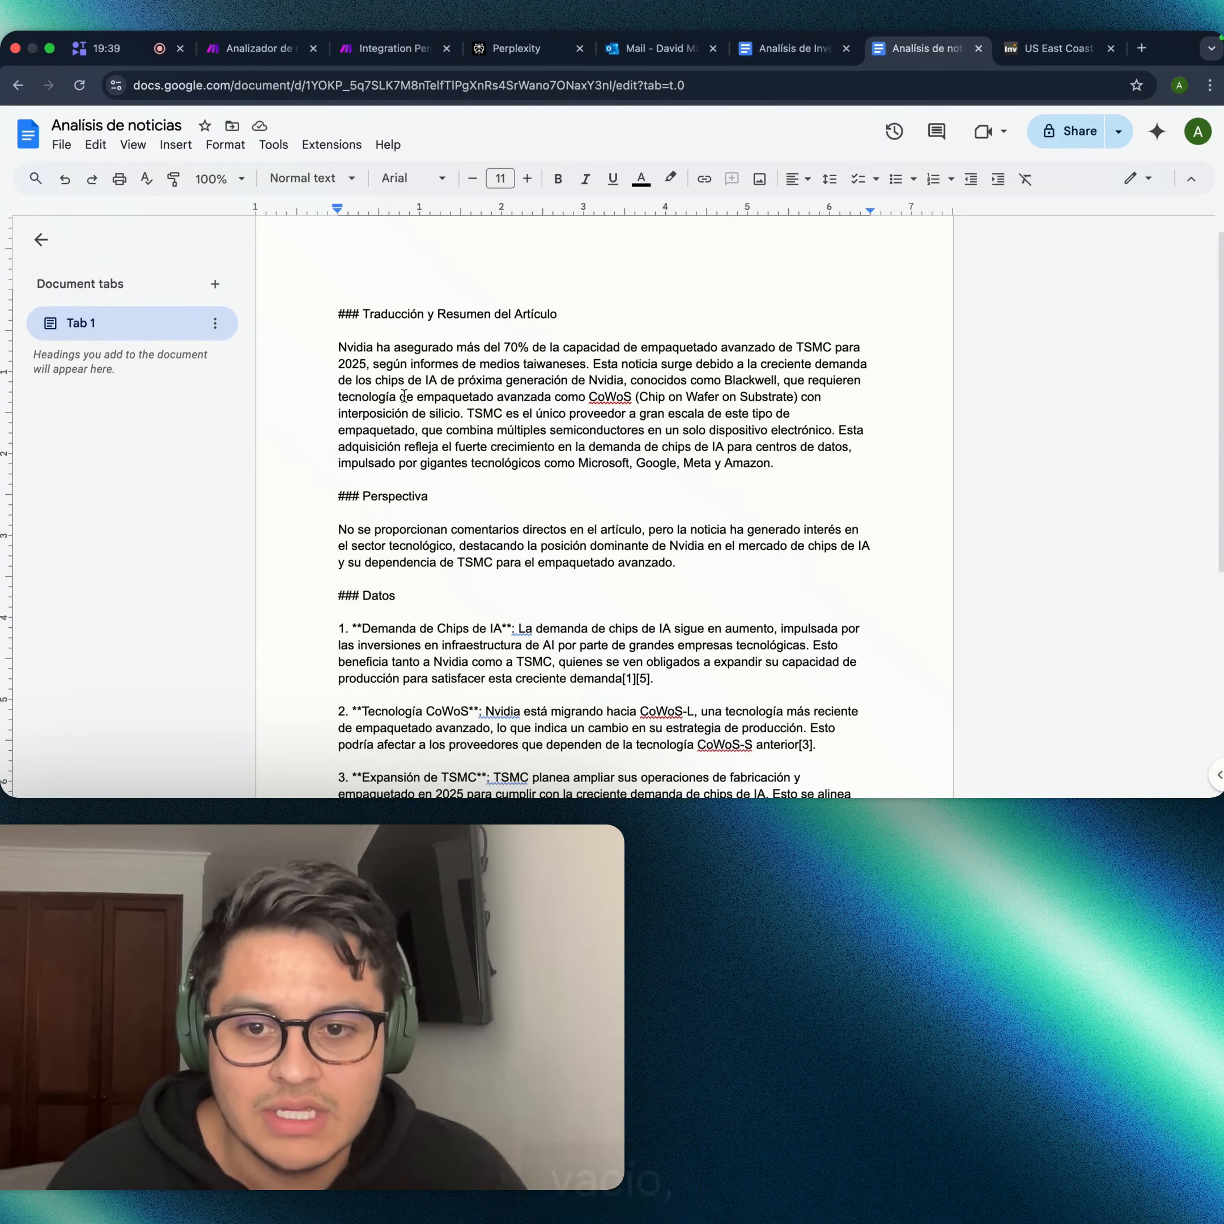
pyautogui.scroll(-1, 693, 375)
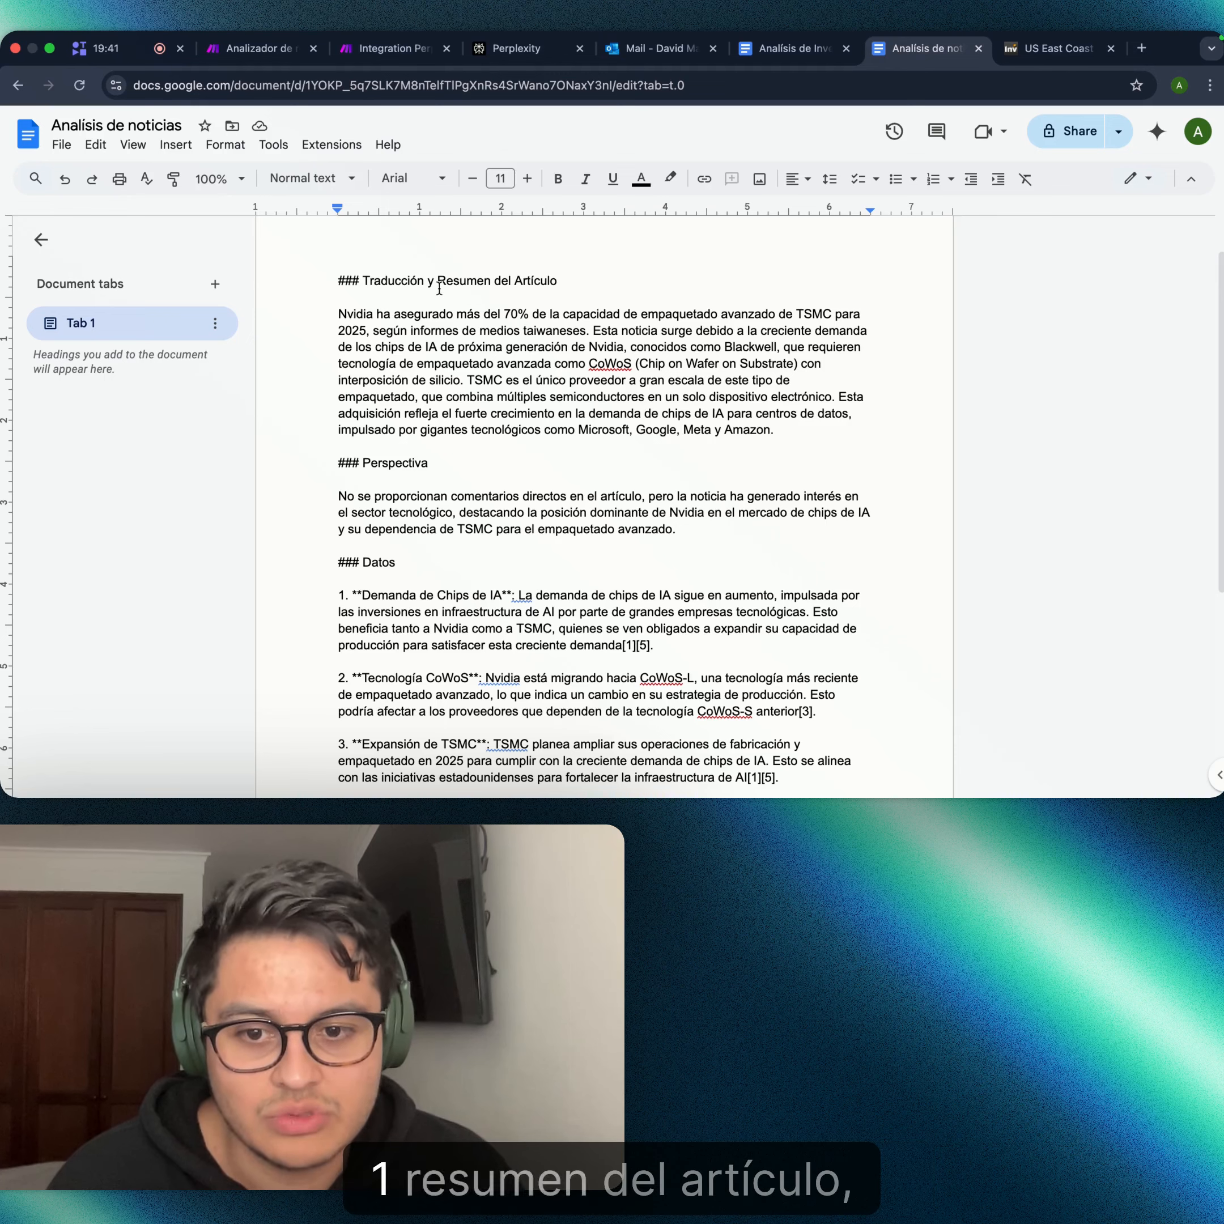
pyautogui.scroll(-2, 531, 334)
pyautogui.scroll(-1, 501, 396)
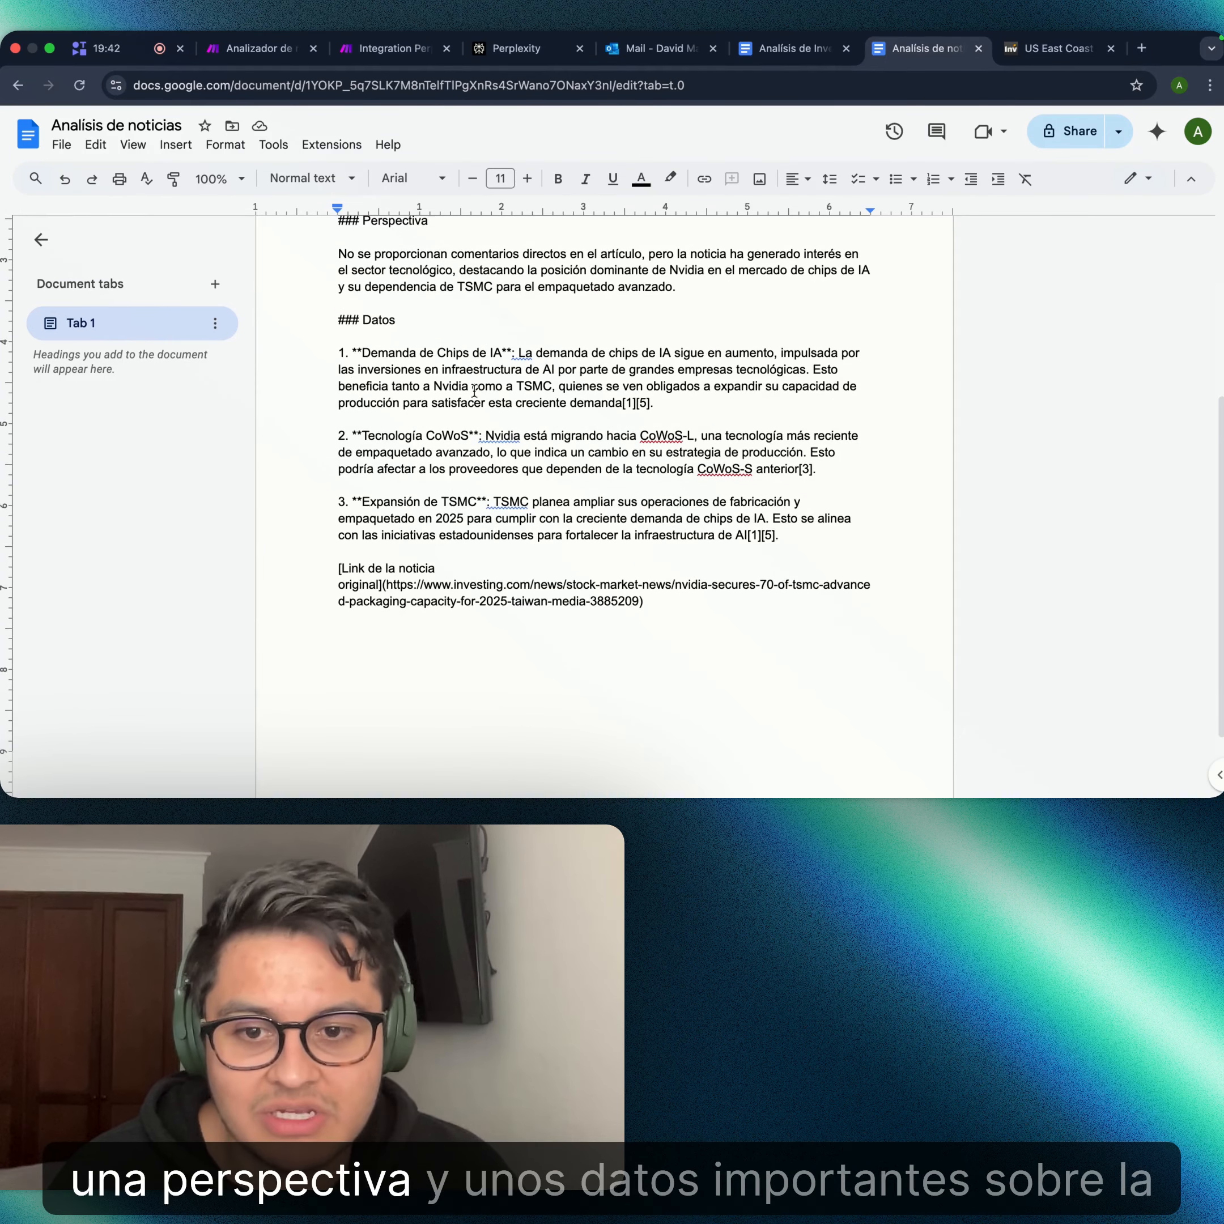
pyautogui.scroll(1, 473, 389)
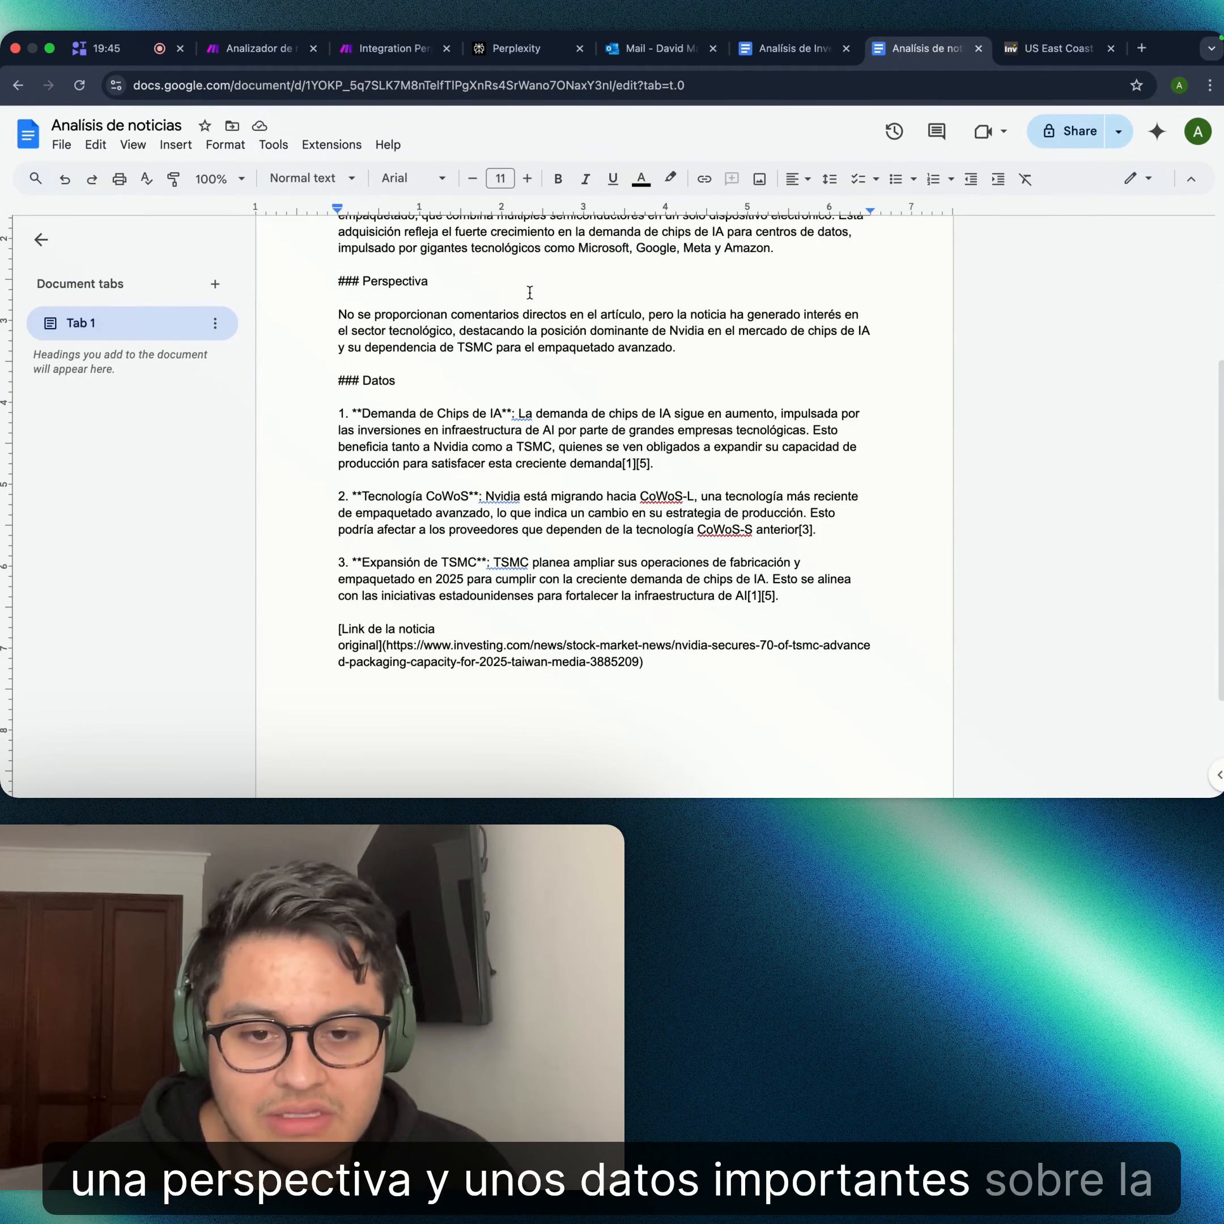
pyautogui.scroll(2, 746, 426)
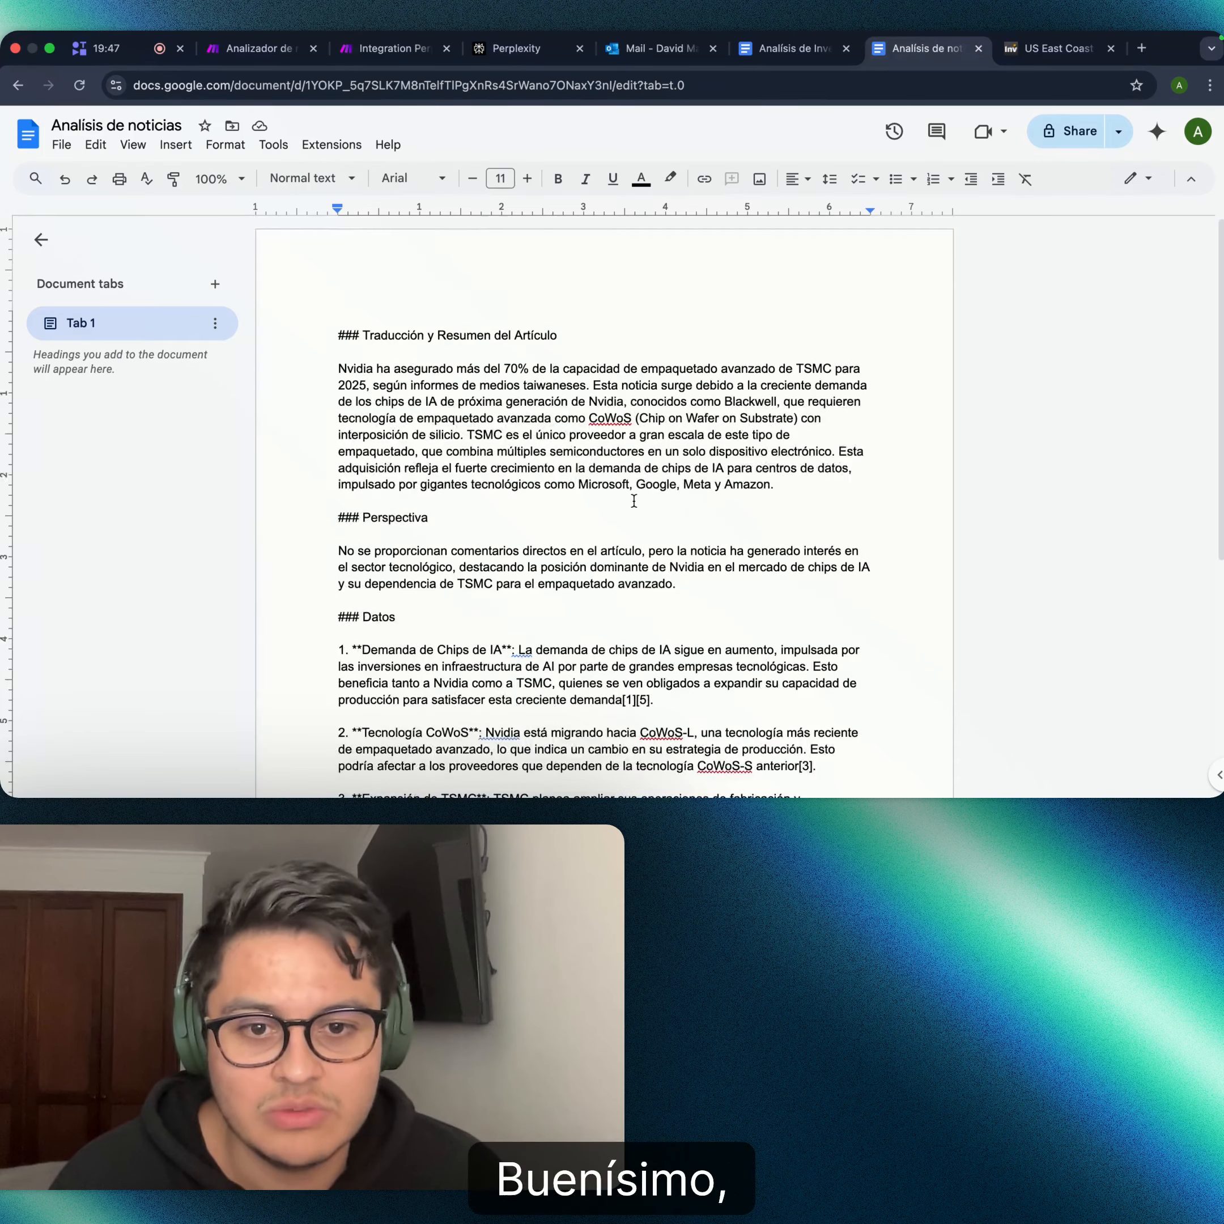
pyautogui.scroll(-6, 634, 501)
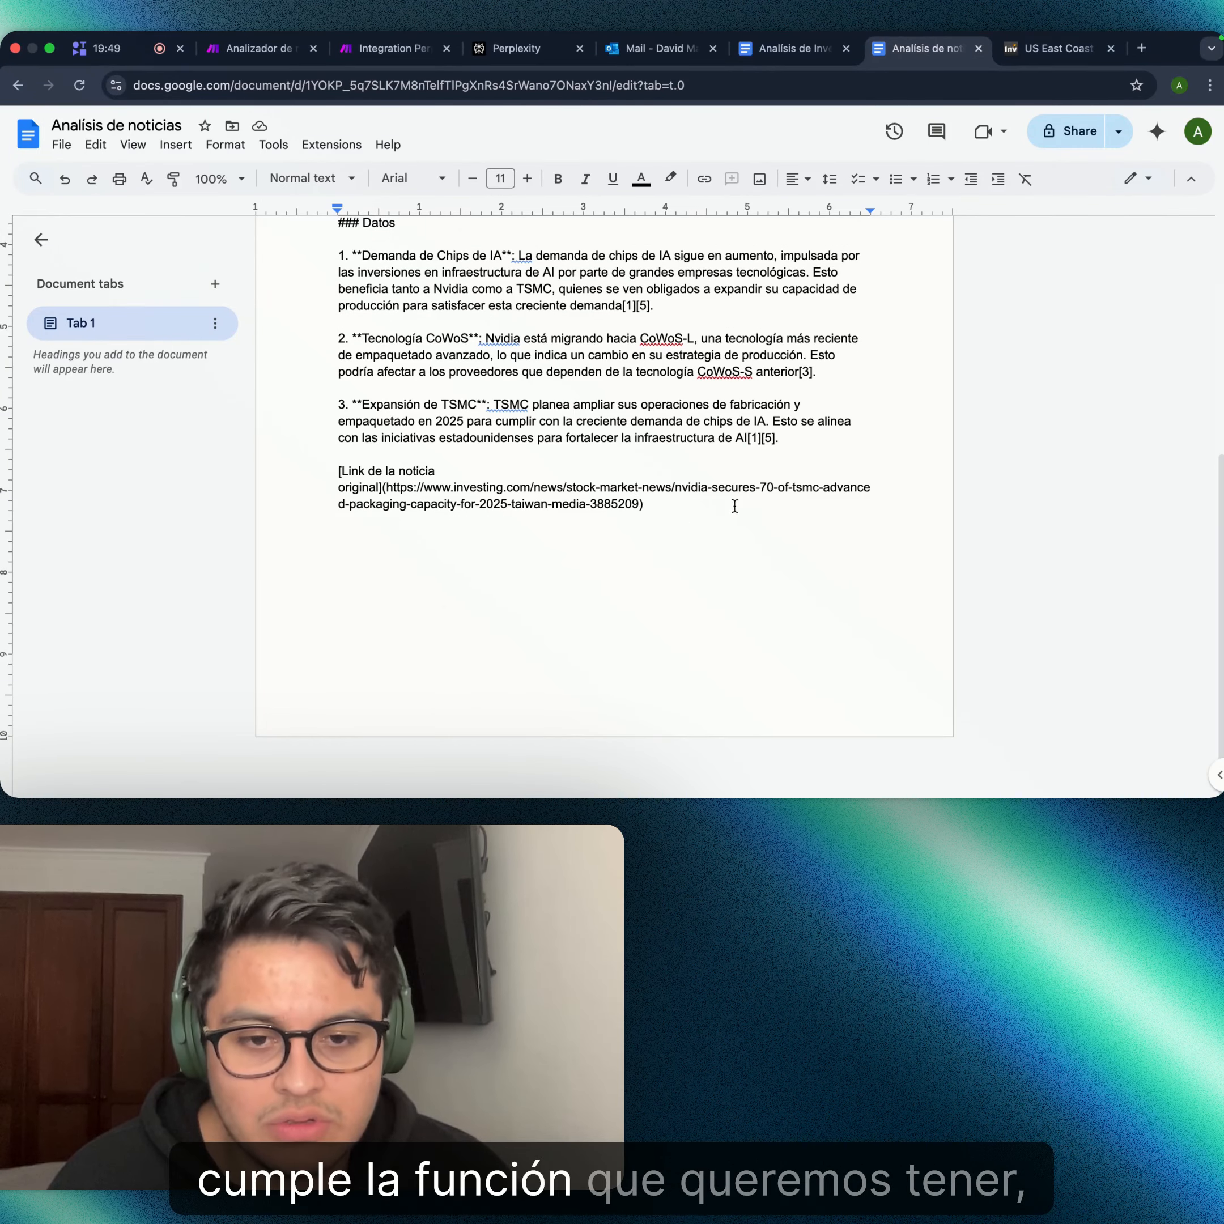
pyautogui.scroll(6, 644, 532)
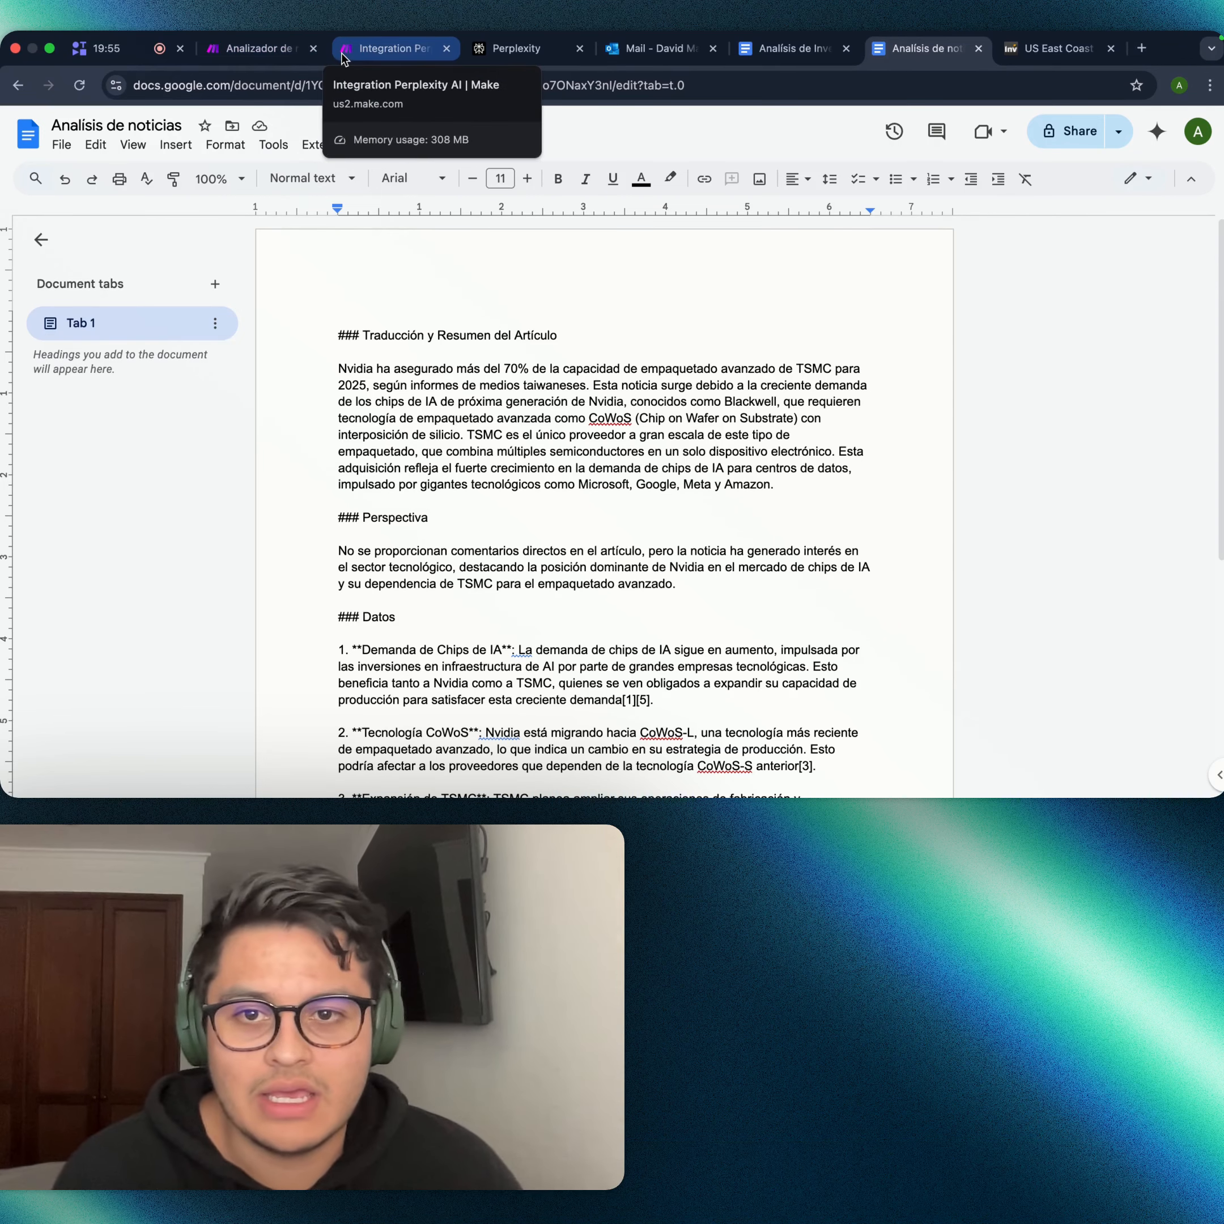
# - Back in the Make scenario, add a module to the Router's empty second route
pyautogui.click(386, 48)
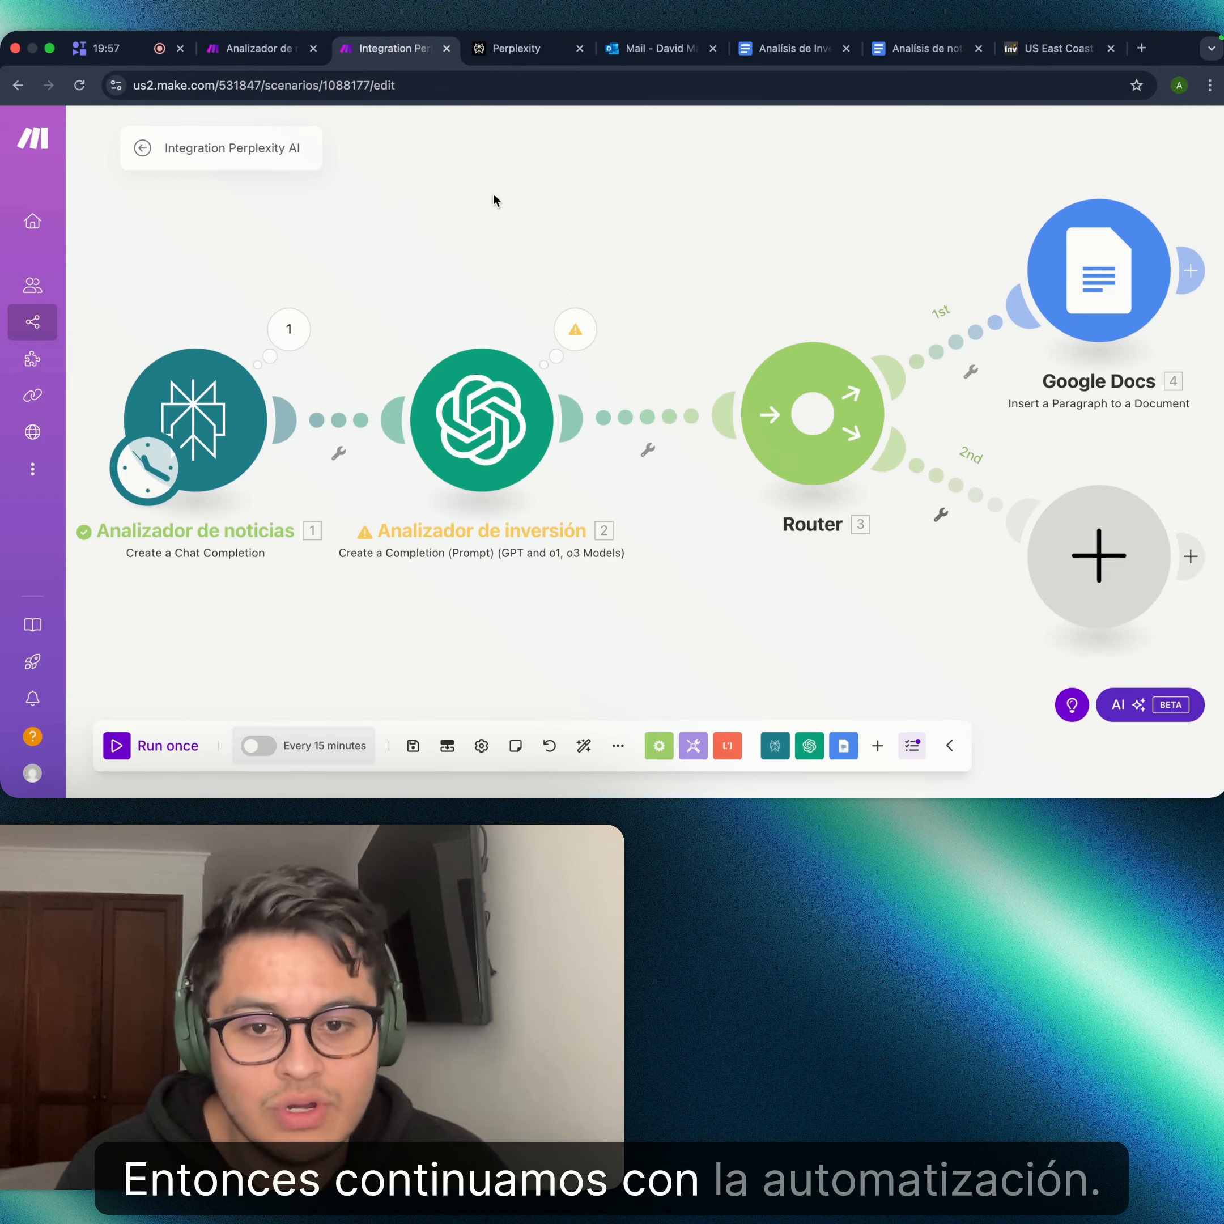
pyautogui.moveTo(716, 202); pyautogui.dragTo(459, 131)
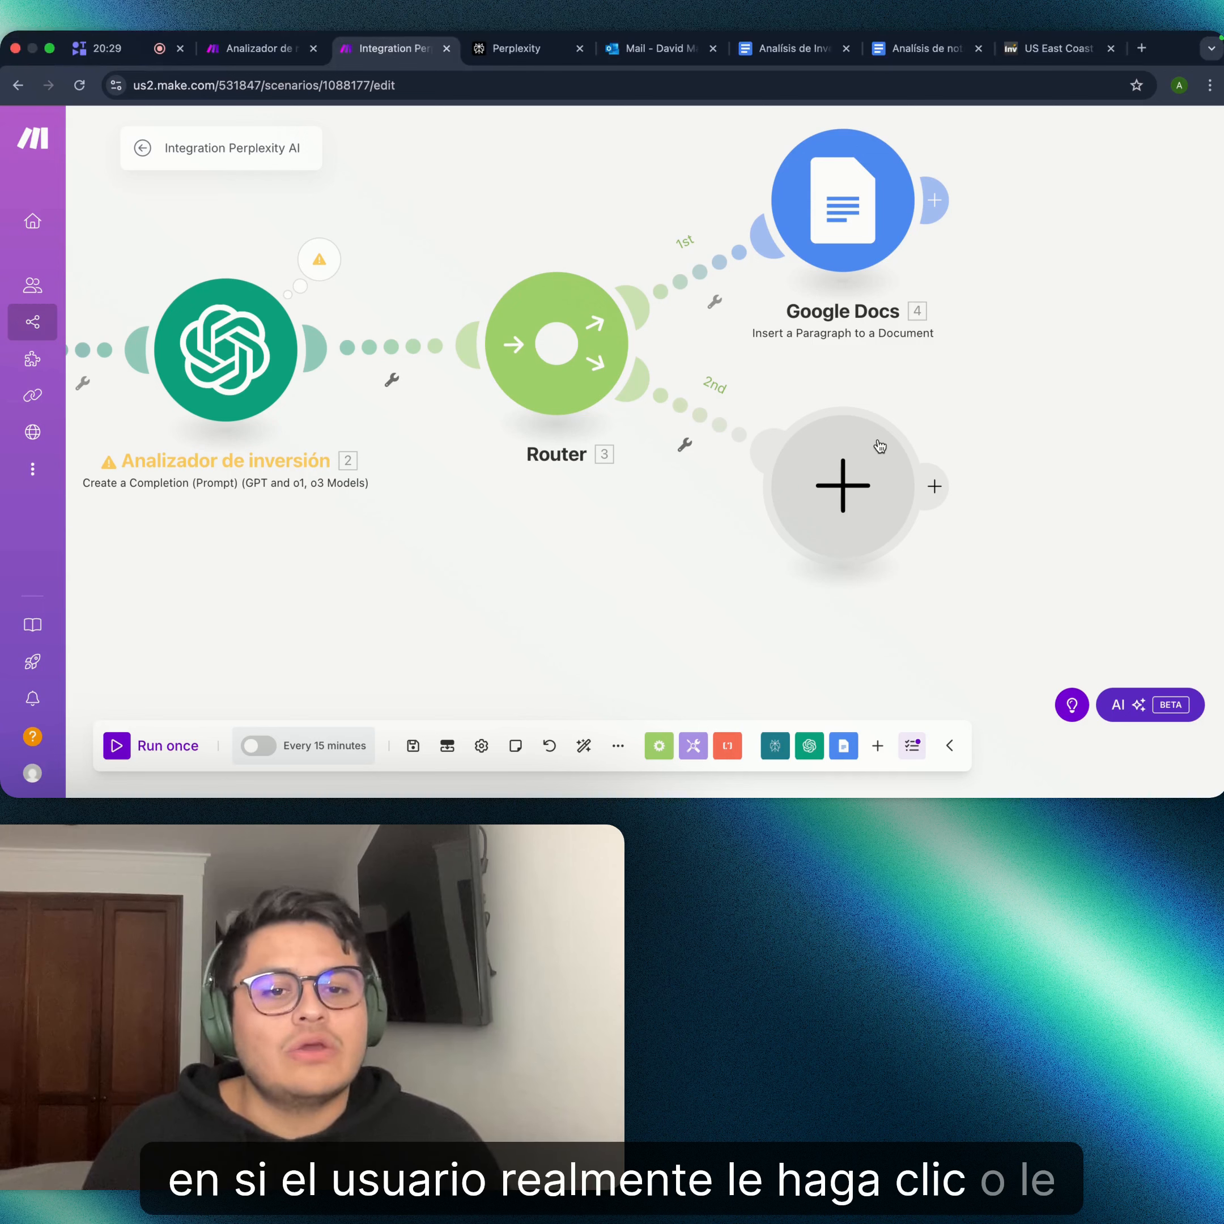
pyautogui.click(864, 469)
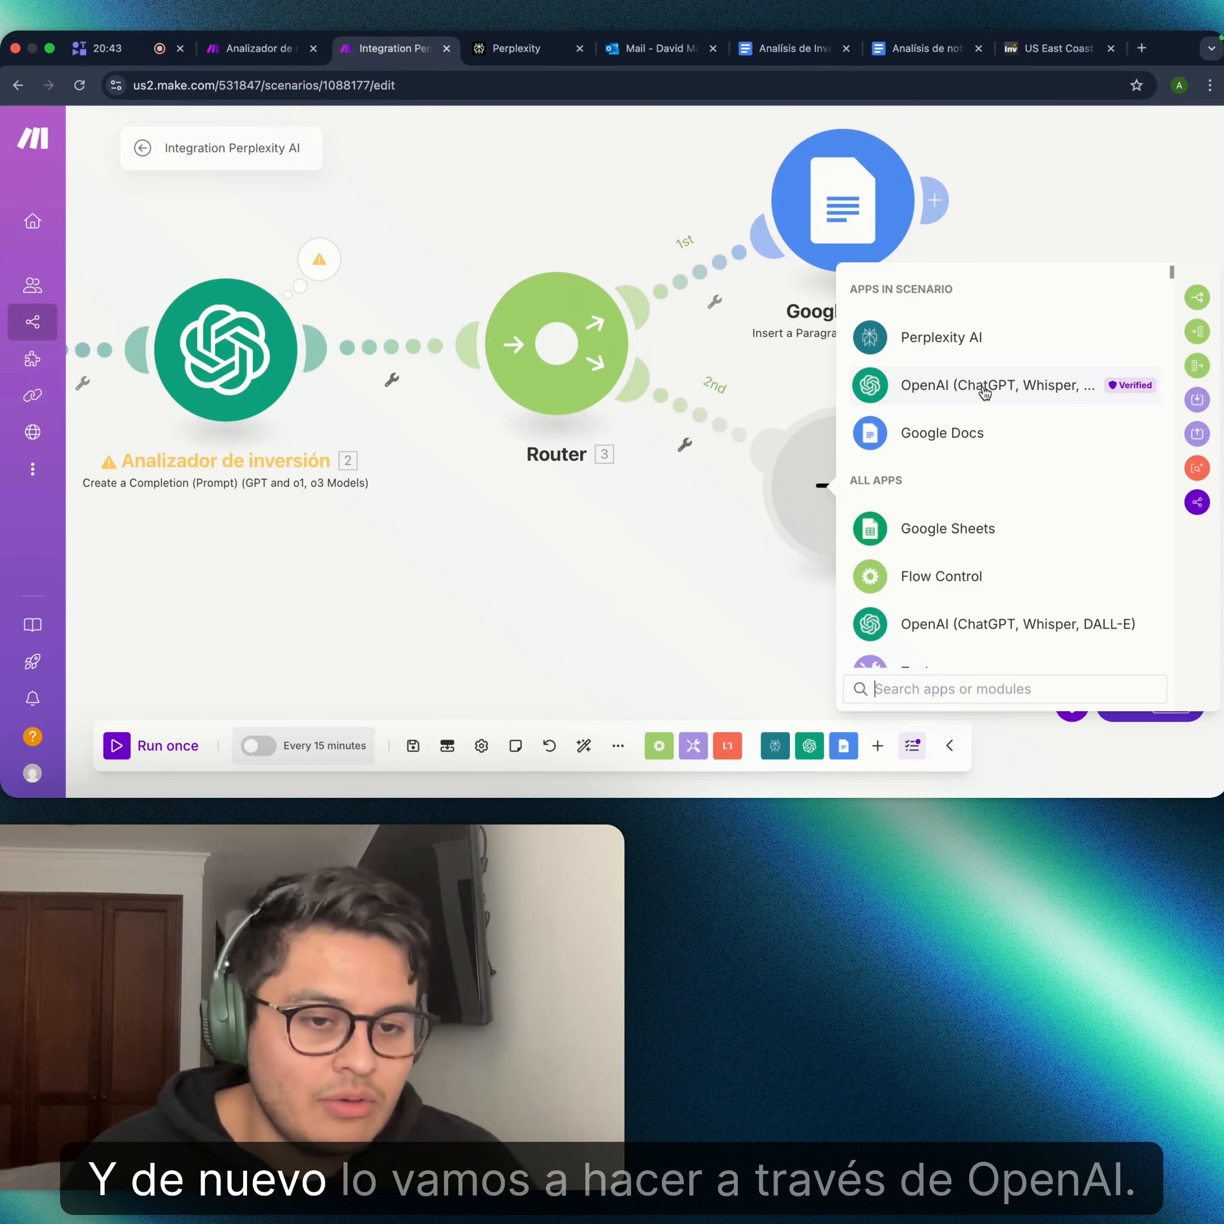
# - Pick OpenAI (ChatGPT, Whisper, DALL-E) as the app for the second route
pyautogui.click(984, 388)
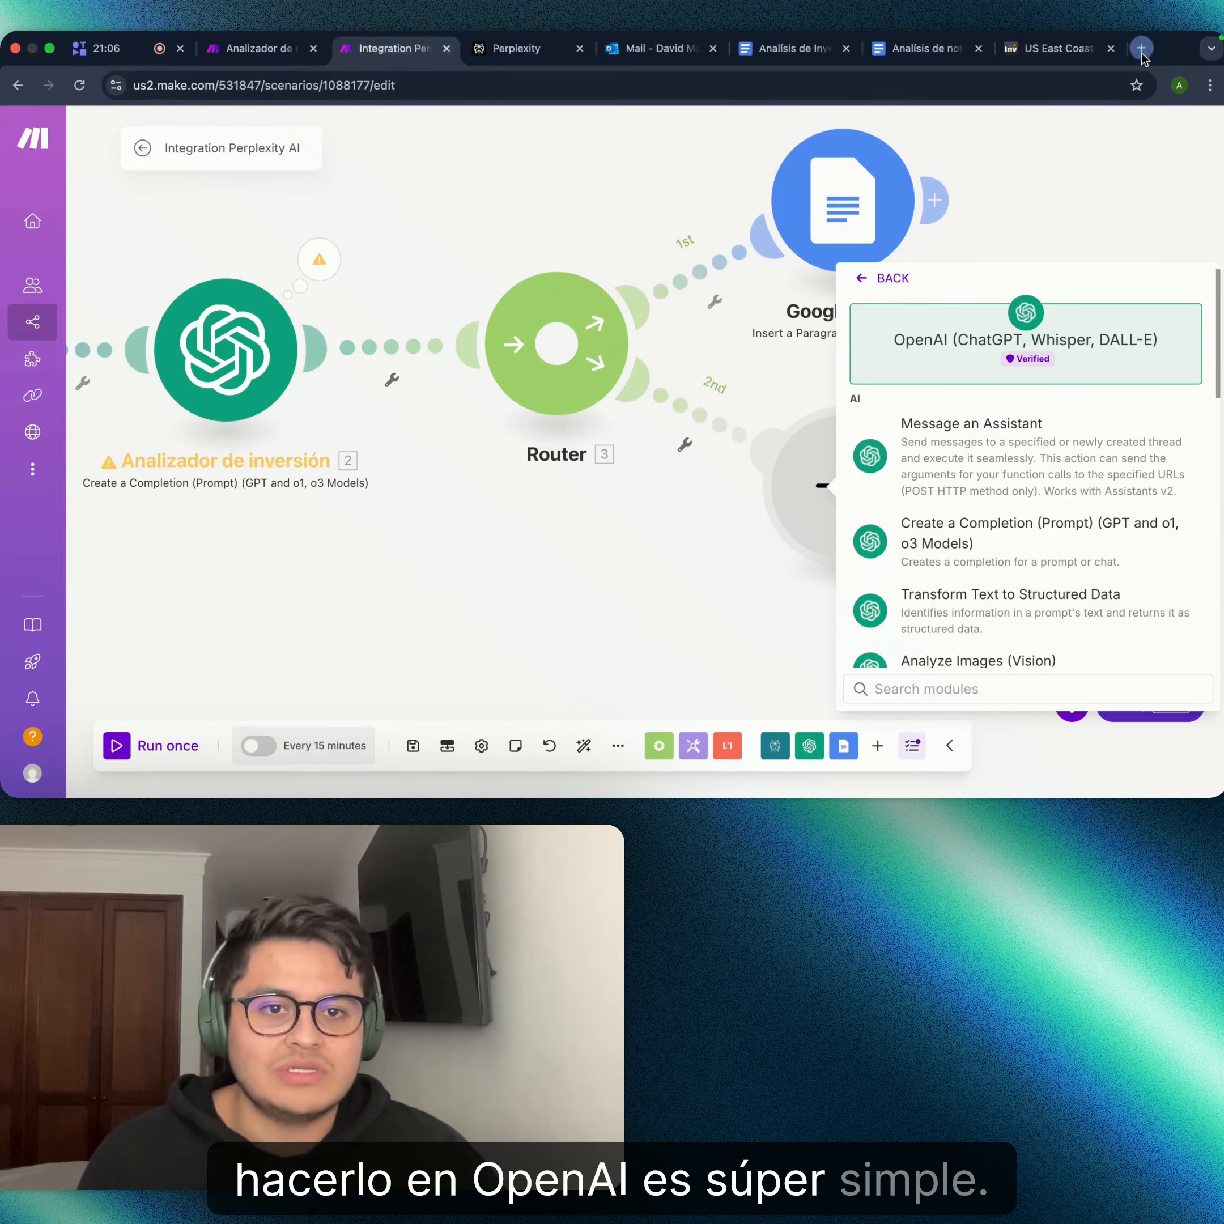
# - In a new tab, search 'openai' and open the 'Overview - OpenAI API' documentation
pyautogui.click(1142, 48)
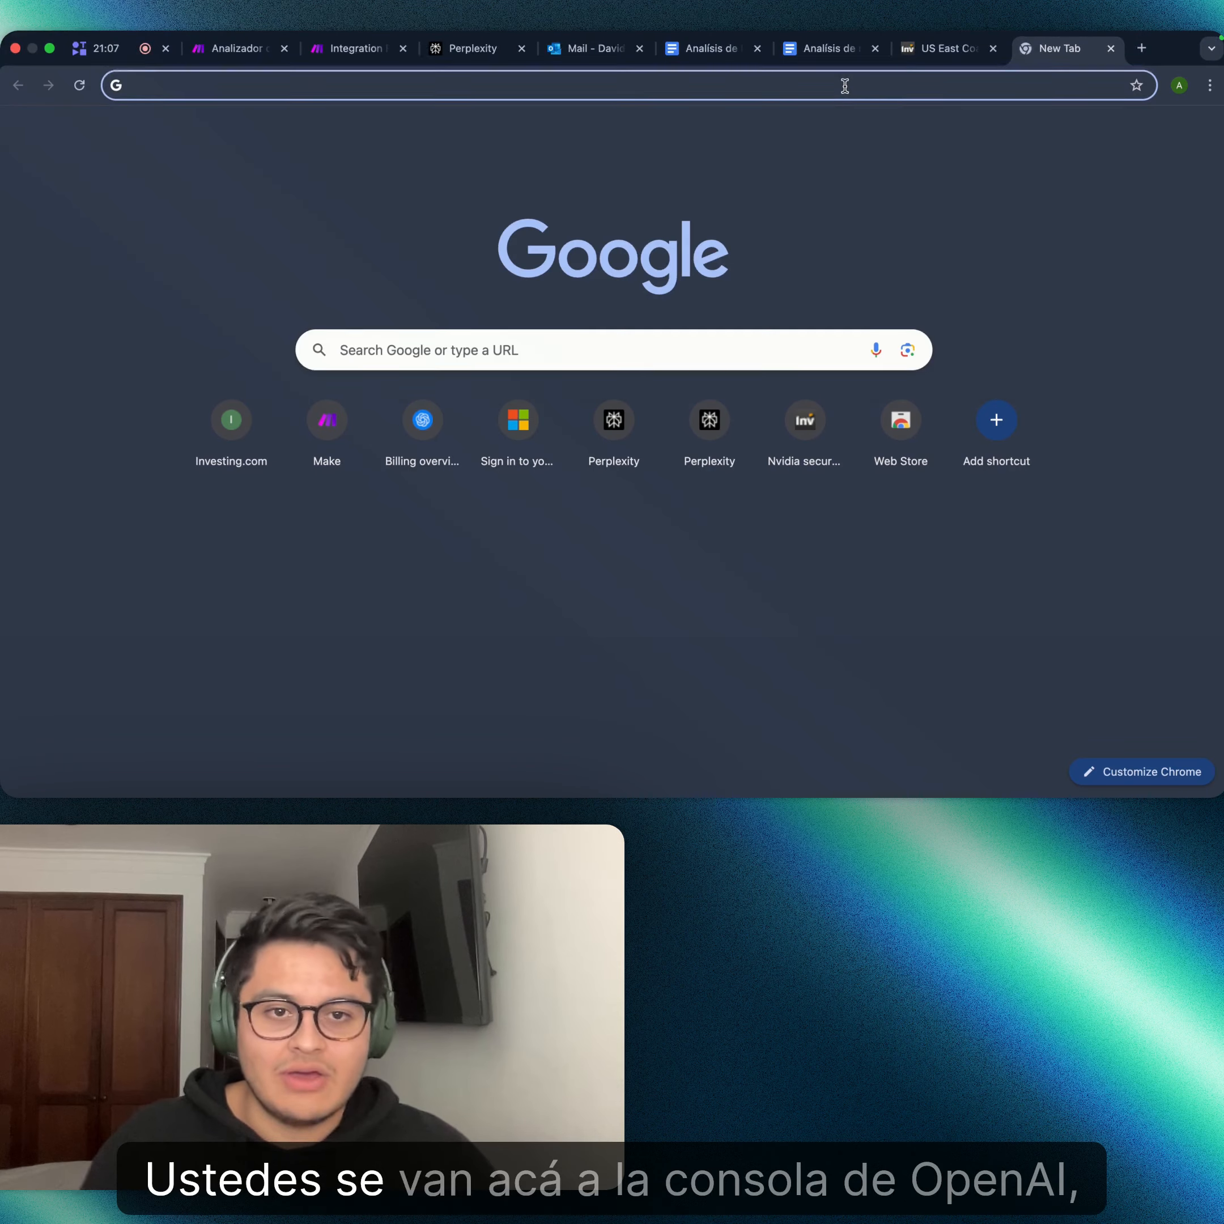
pyautogui.write('open')
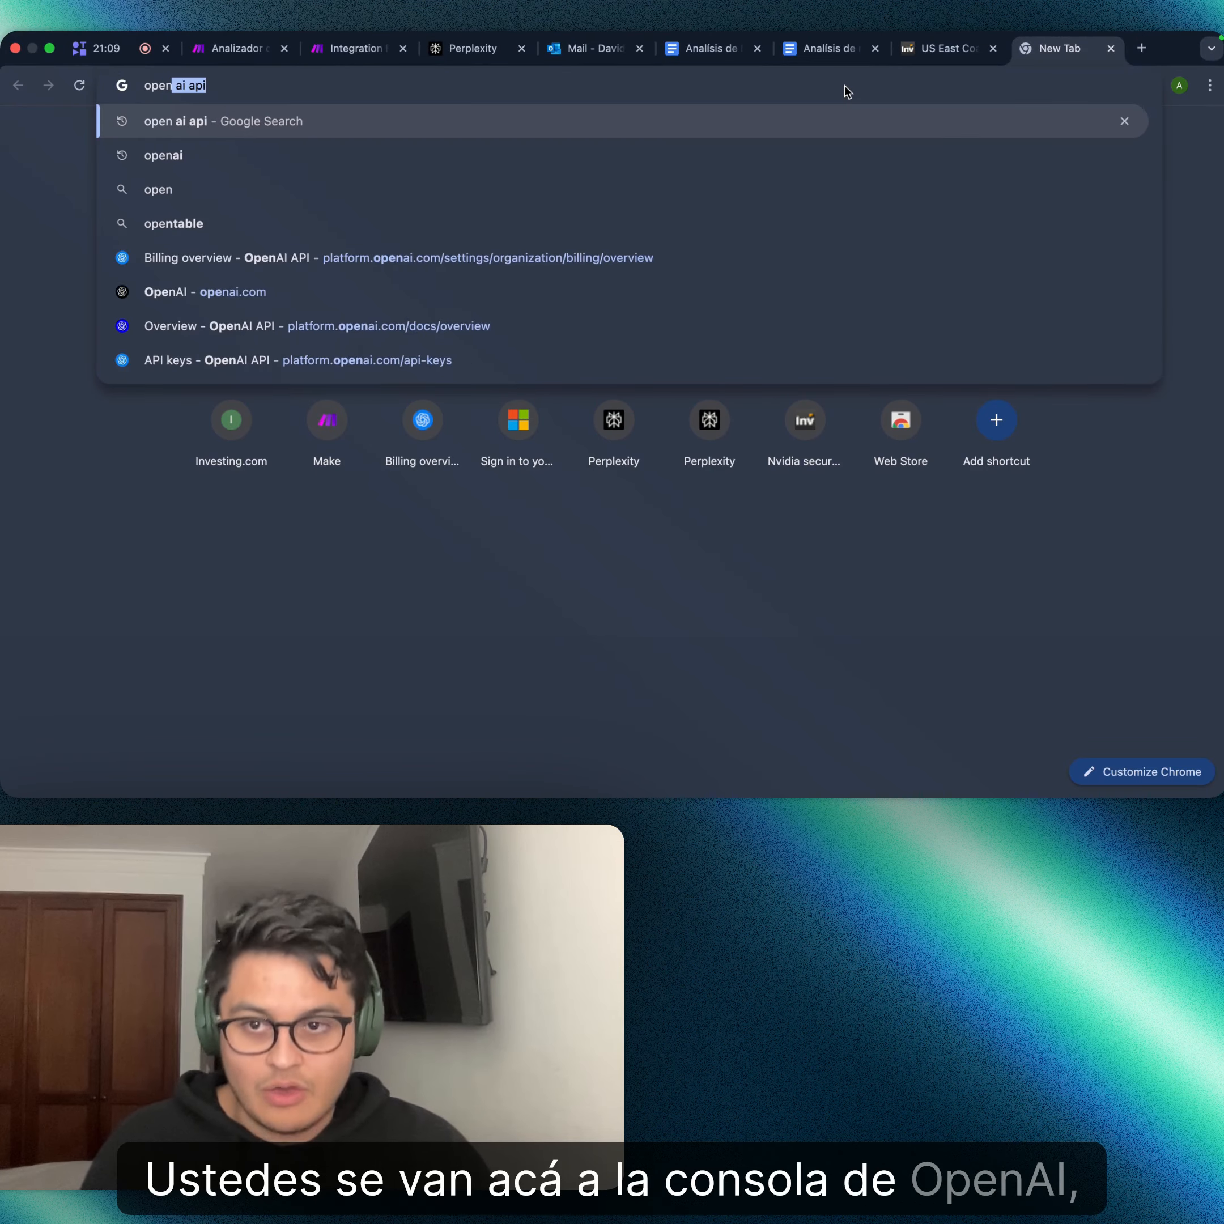
pyautogui.write('ai')
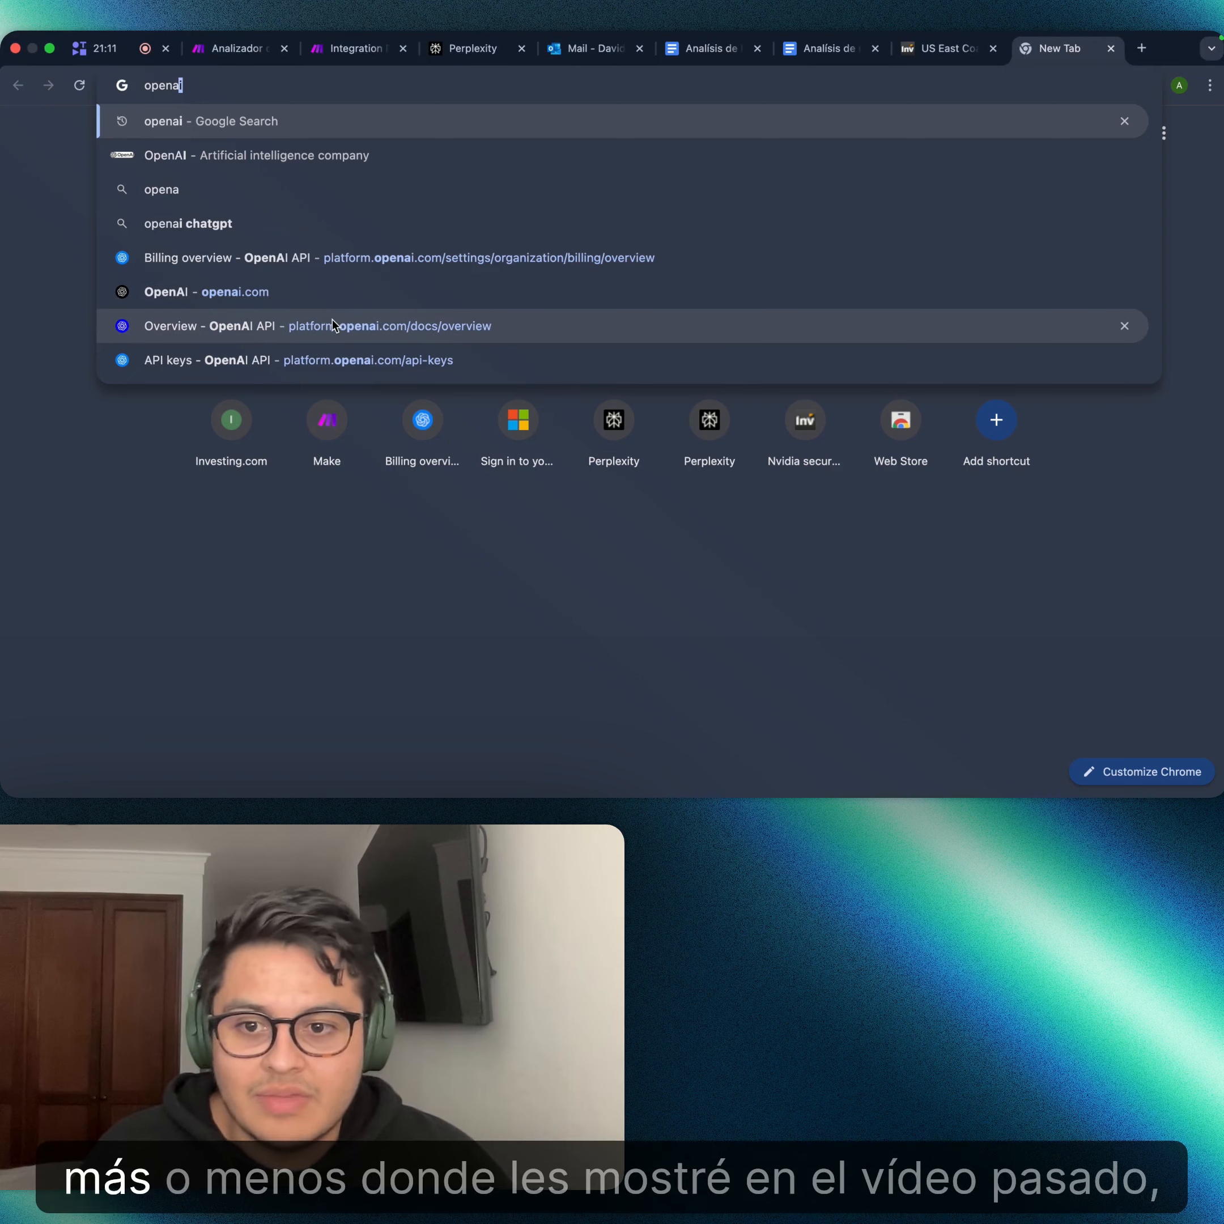
pyautogui.click(336, 326)
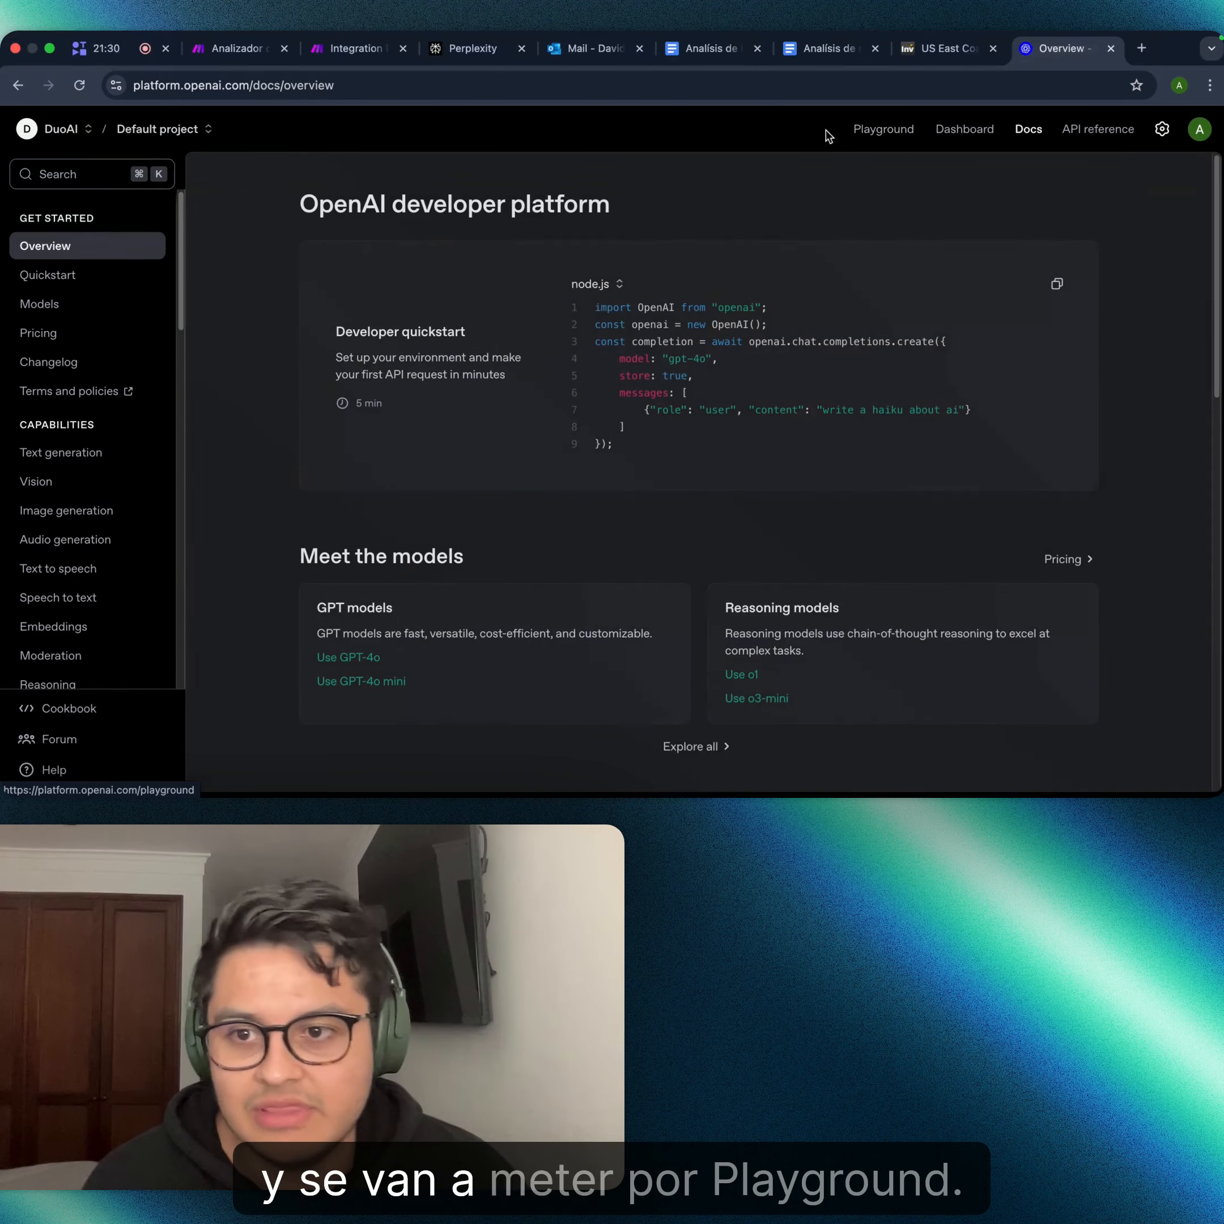
# - Go to the OpenAI Playground chat page
pyautogui.click(910, 124)
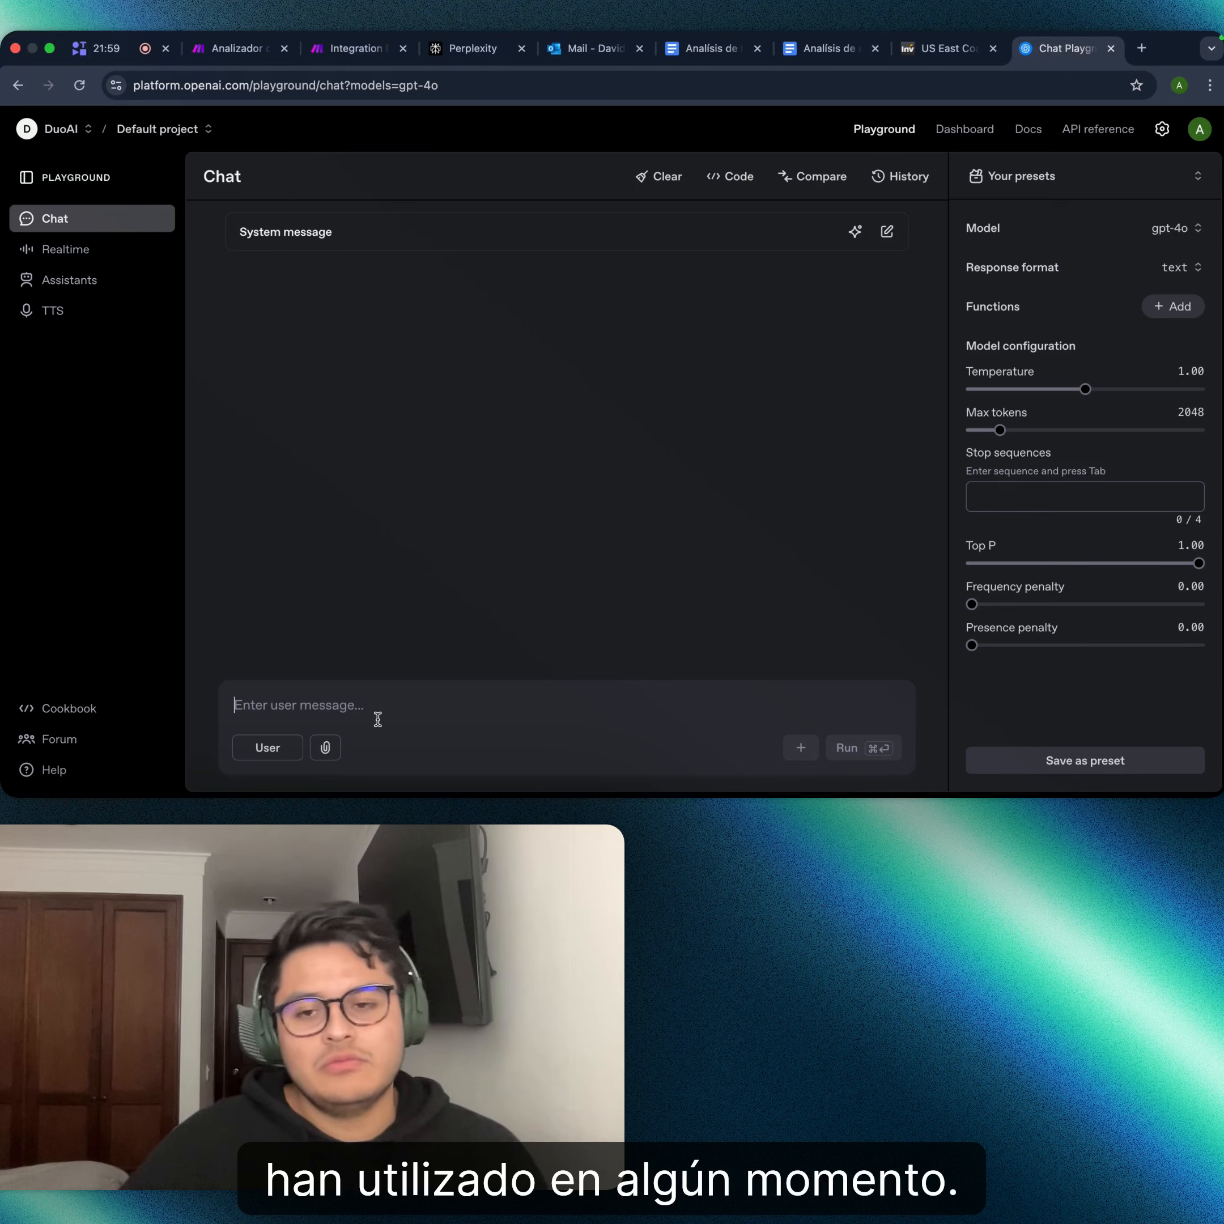
# - Switch from the chat Playground to the Assistants playground
pyautogui.click(384, 685)
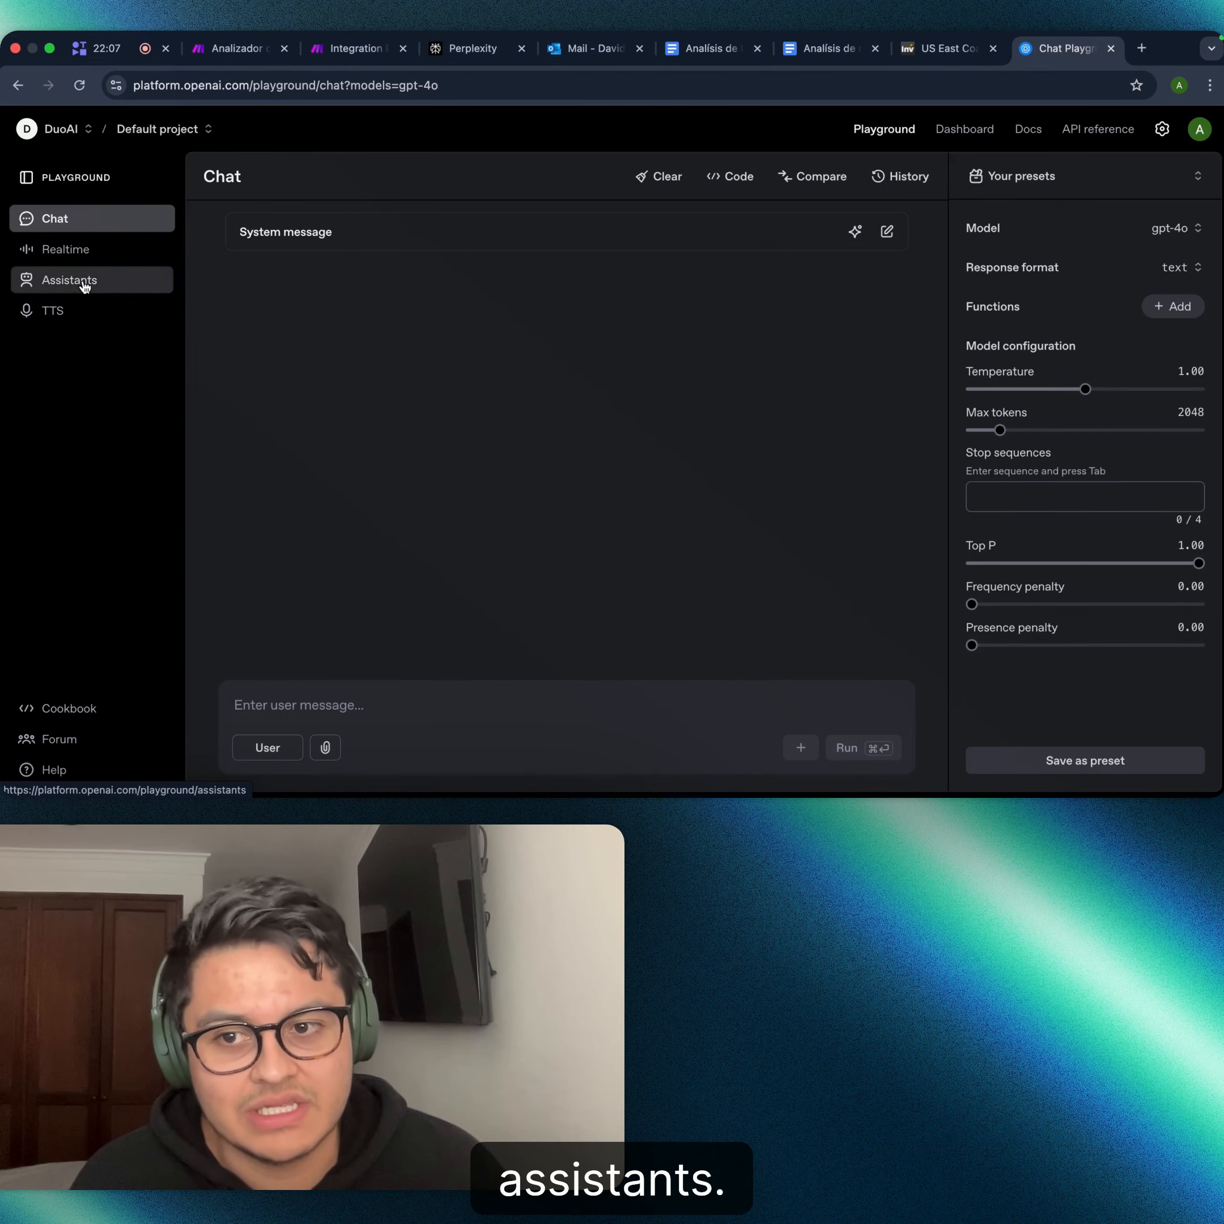
pyautogui.click(84, 283)
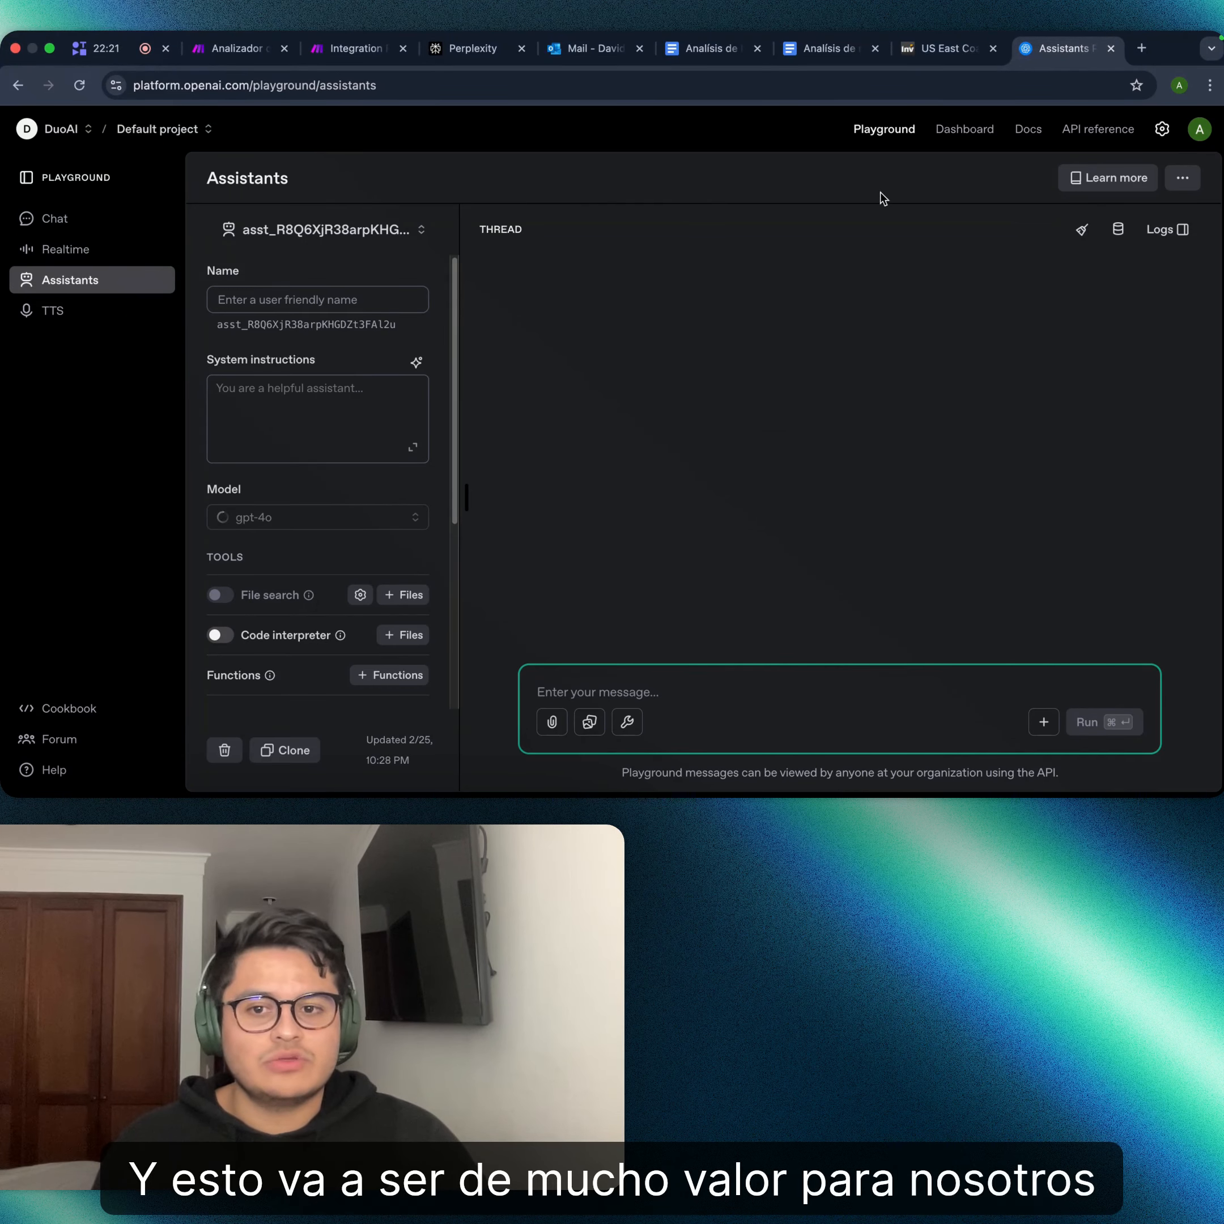
# - Open the Dashboard's Chat Completions page
pyautogui.click(976, 127)
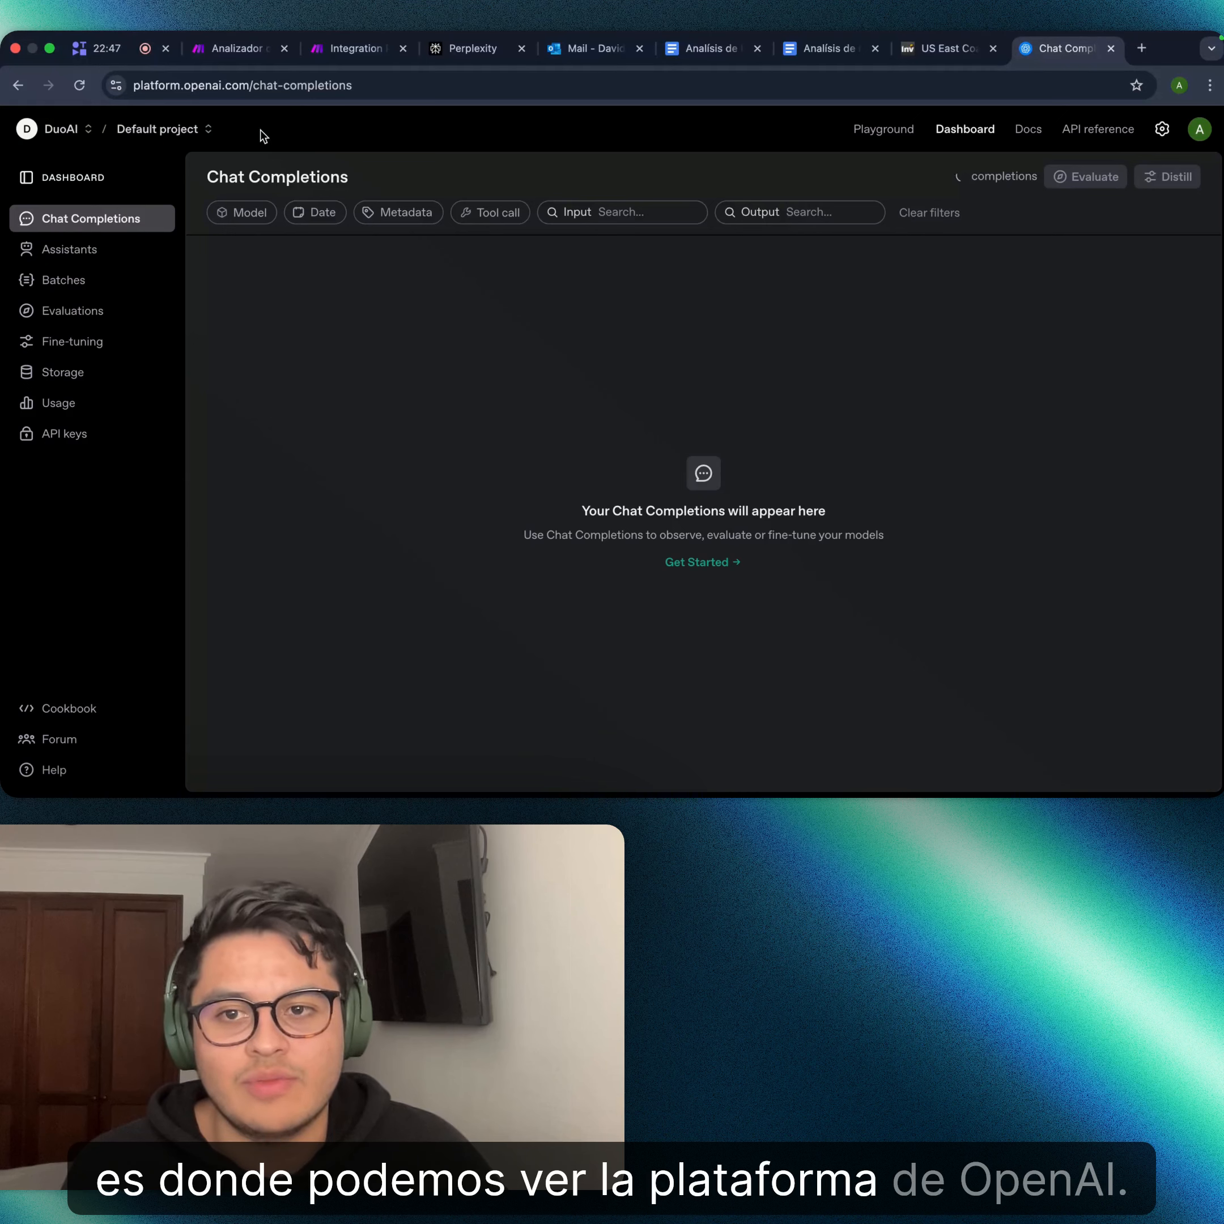
# - Show the project's Assistants list in the Dashboard
pyautogui.click(90, 249)
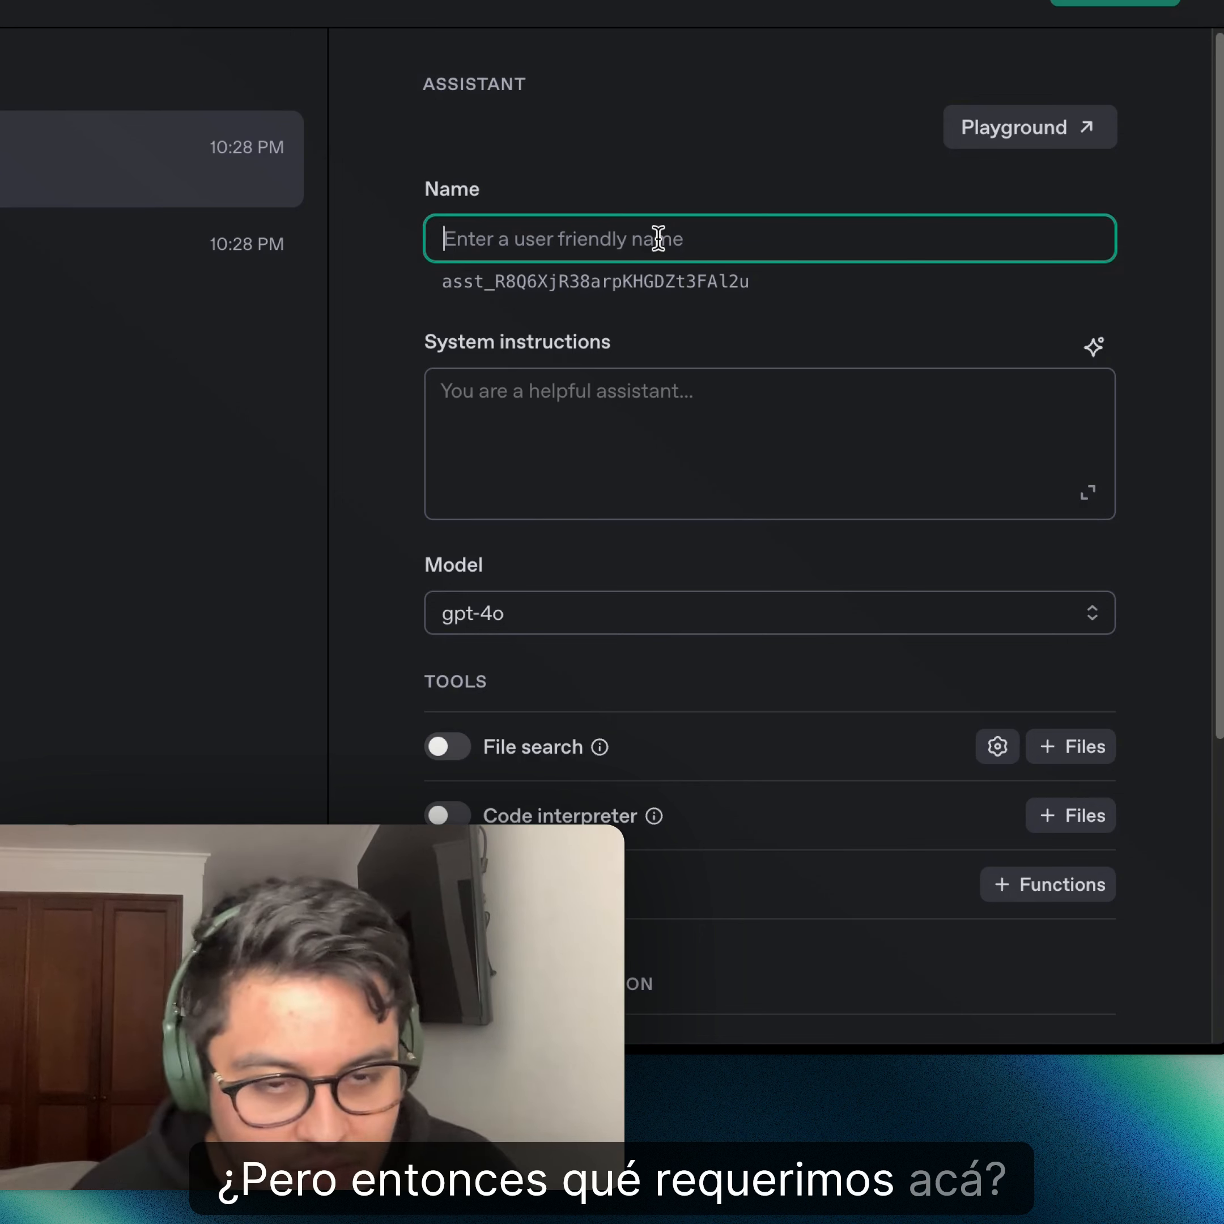
# - Start typing 'Creador de subjects de correos electrónicos' into the untitled assistant's Name field
pyautogui.write('Cre')
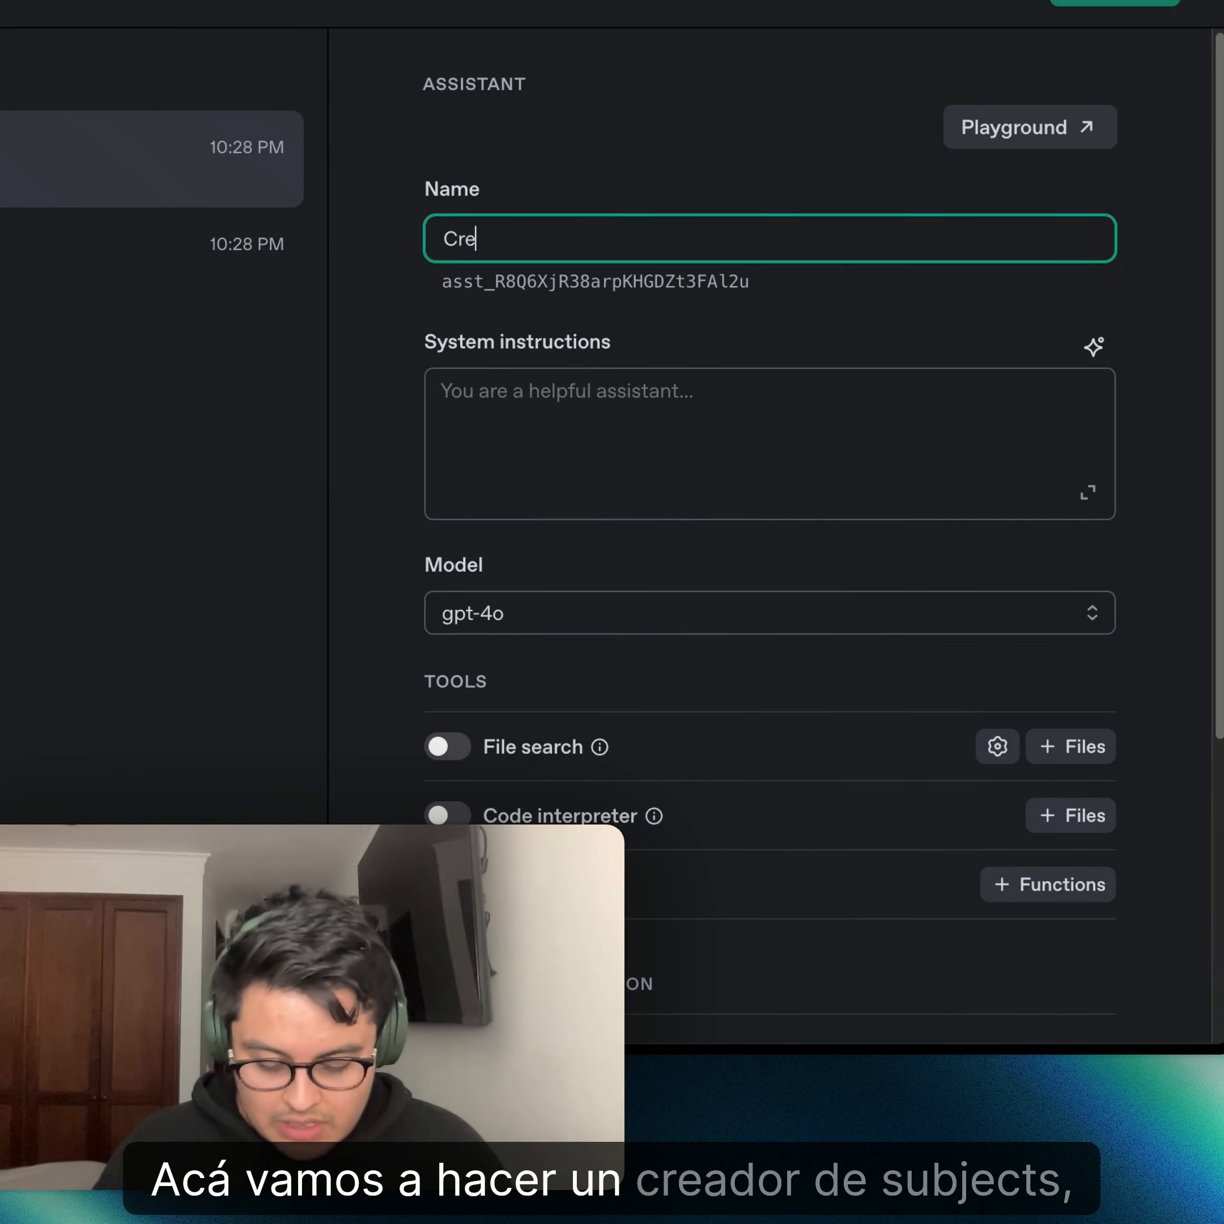
pyautogui.write('ador de su')
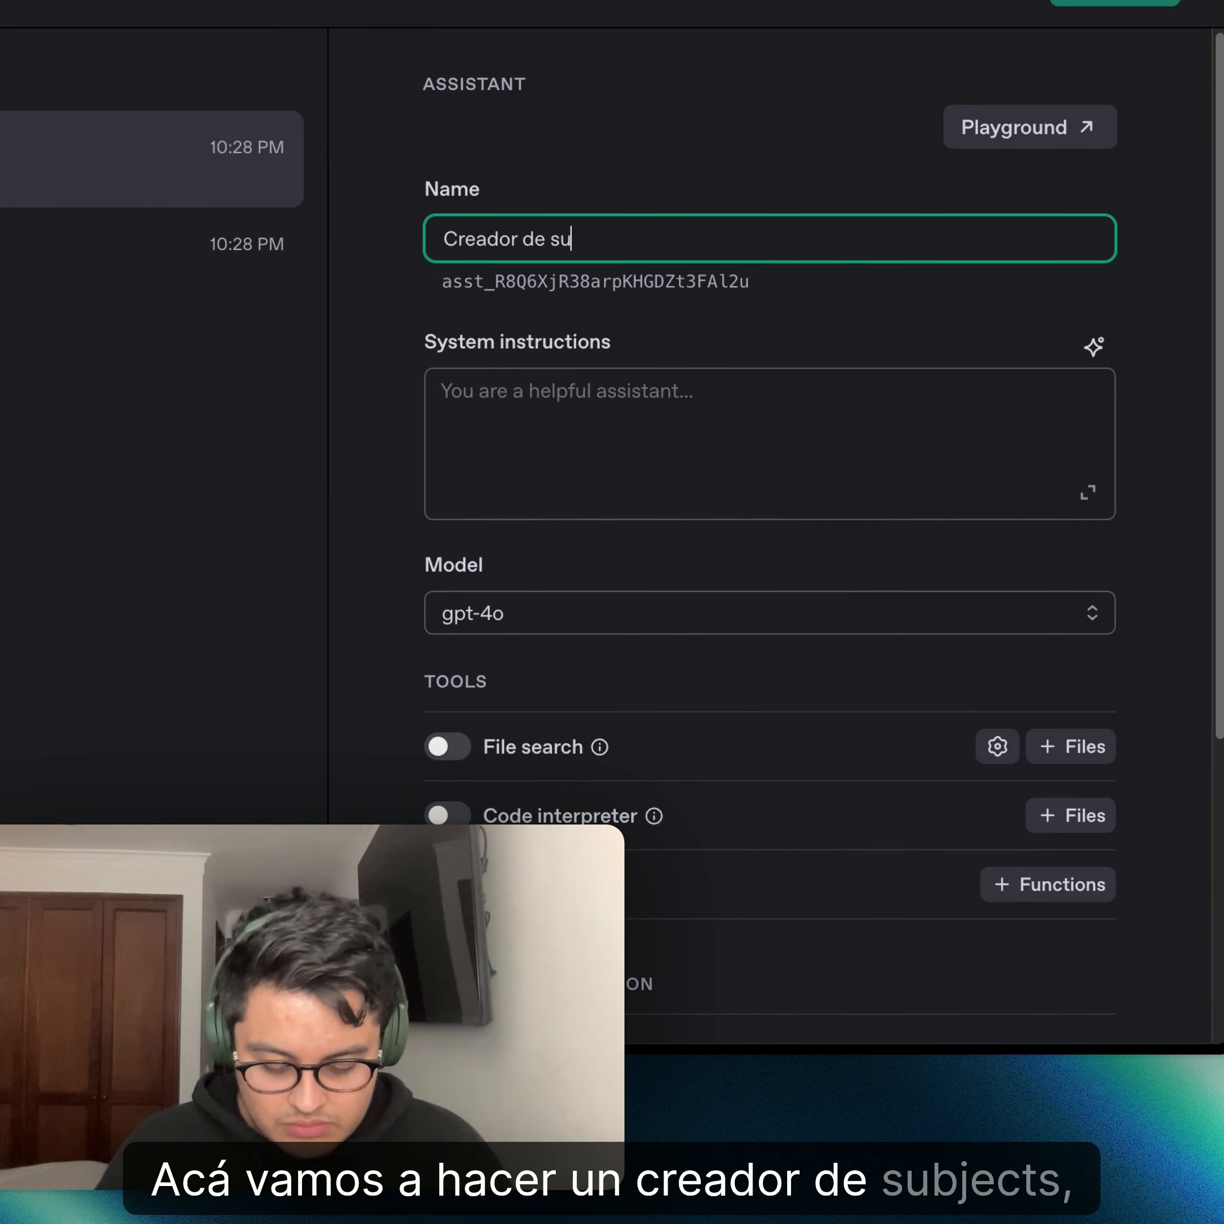
pyautogui.write('bjects ')
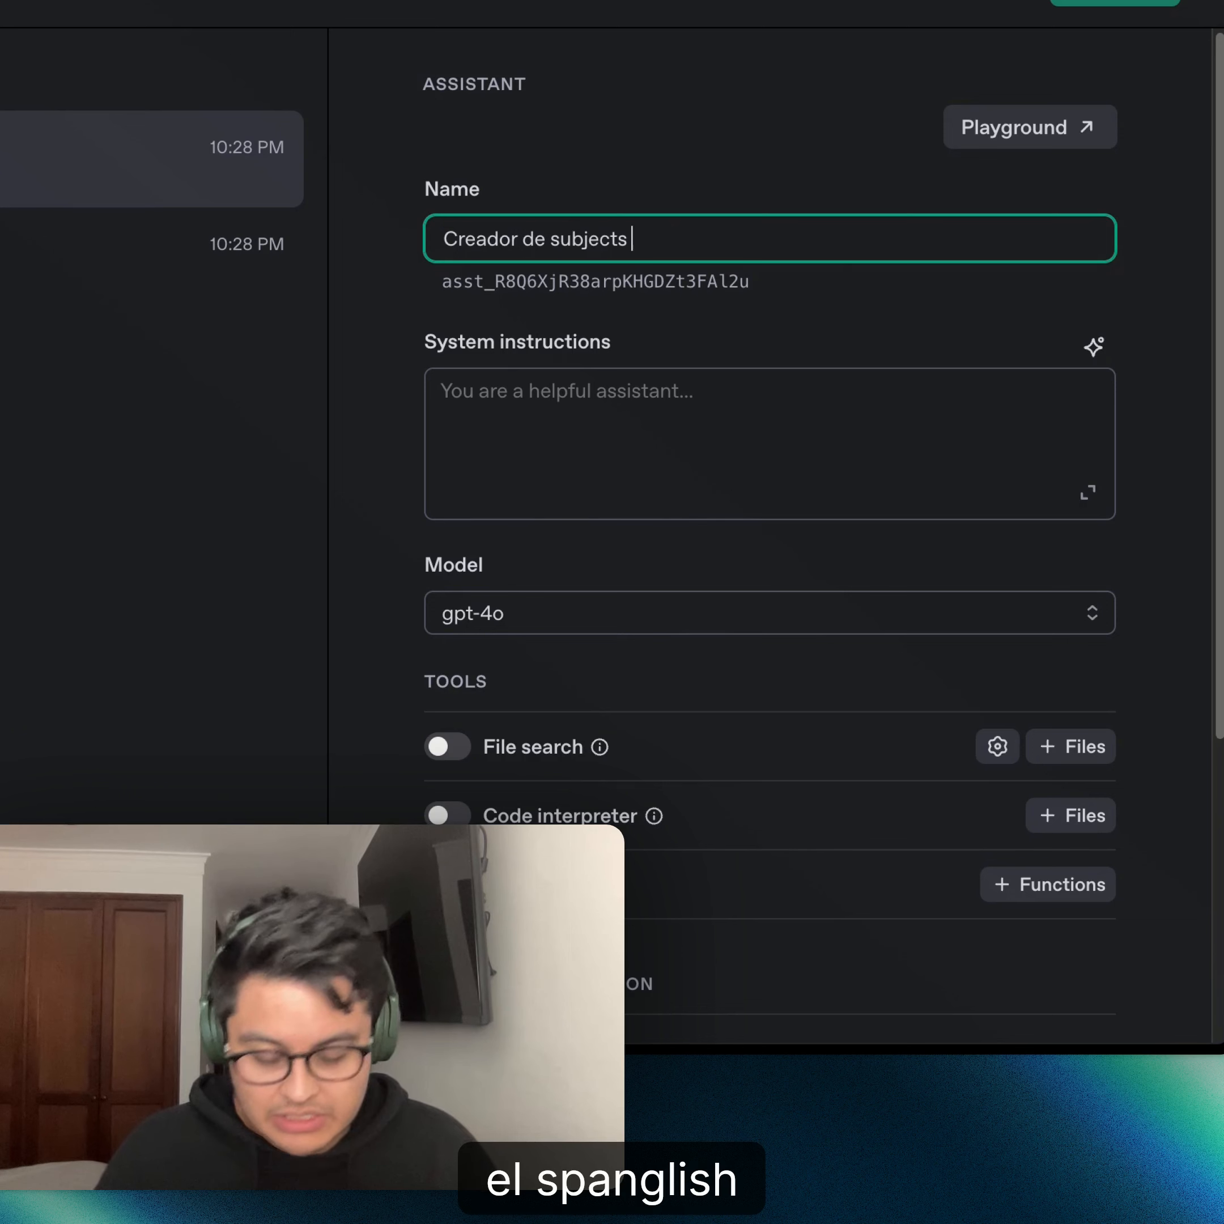
pyautogui.write('de cp')
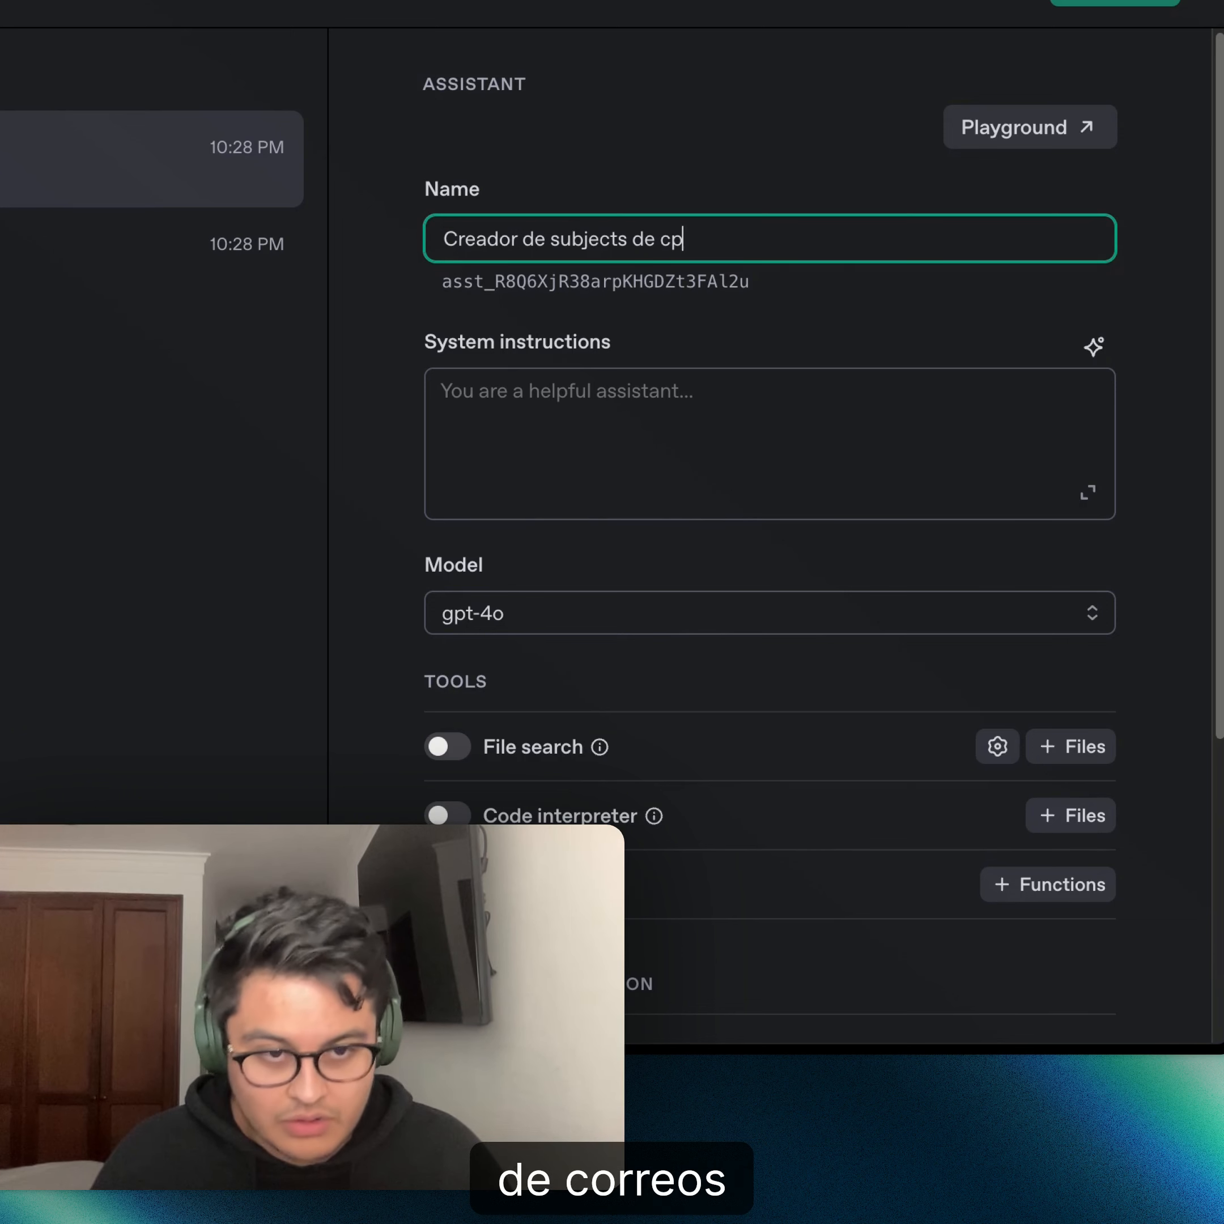
pyautogui.press('BackSpace')
pyautogui.write('orreos ')
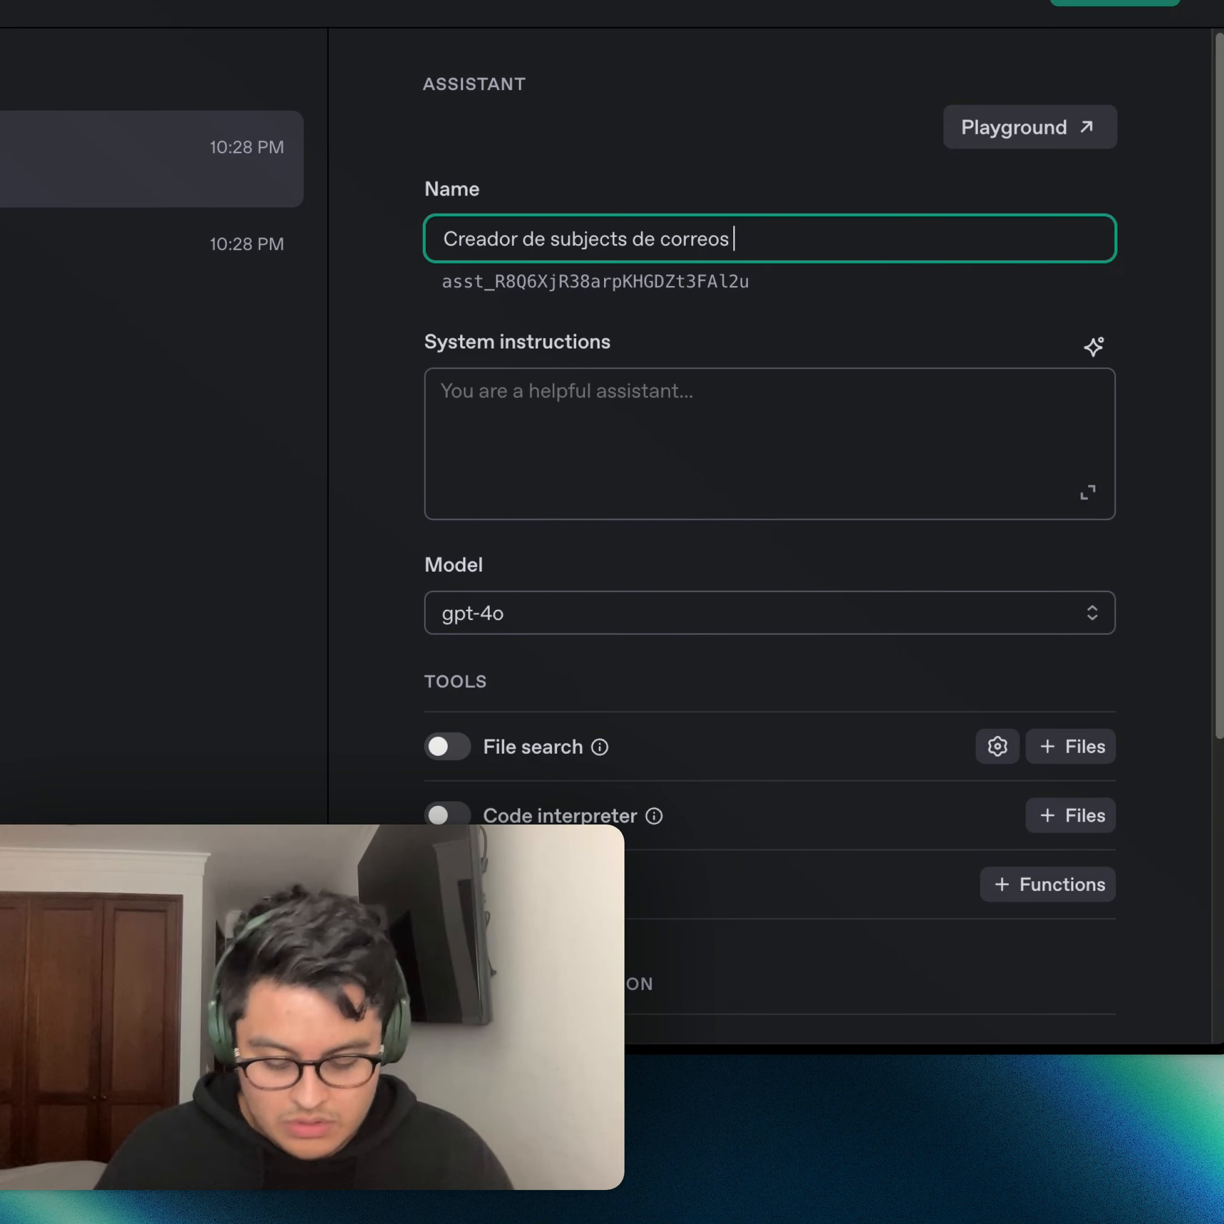
pyautogui.write('electrónicos')
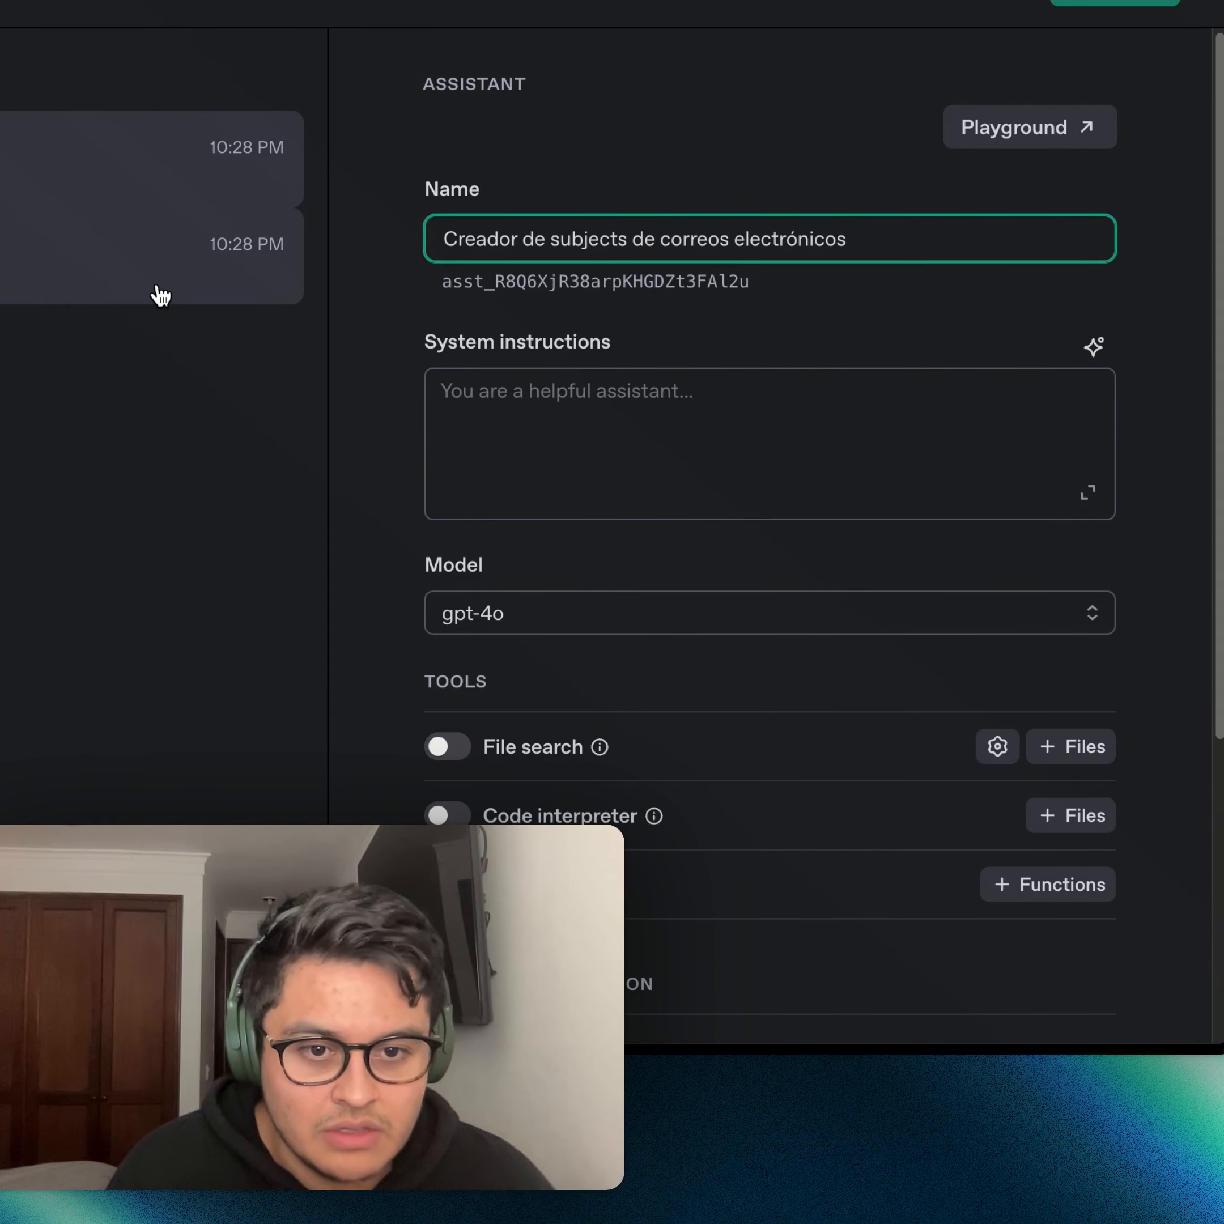
# - Open the 'Creador de títulos de correos interesantes' assistant and read its system instructions down to the Nvidia example
pyautogui.click(161, 295)
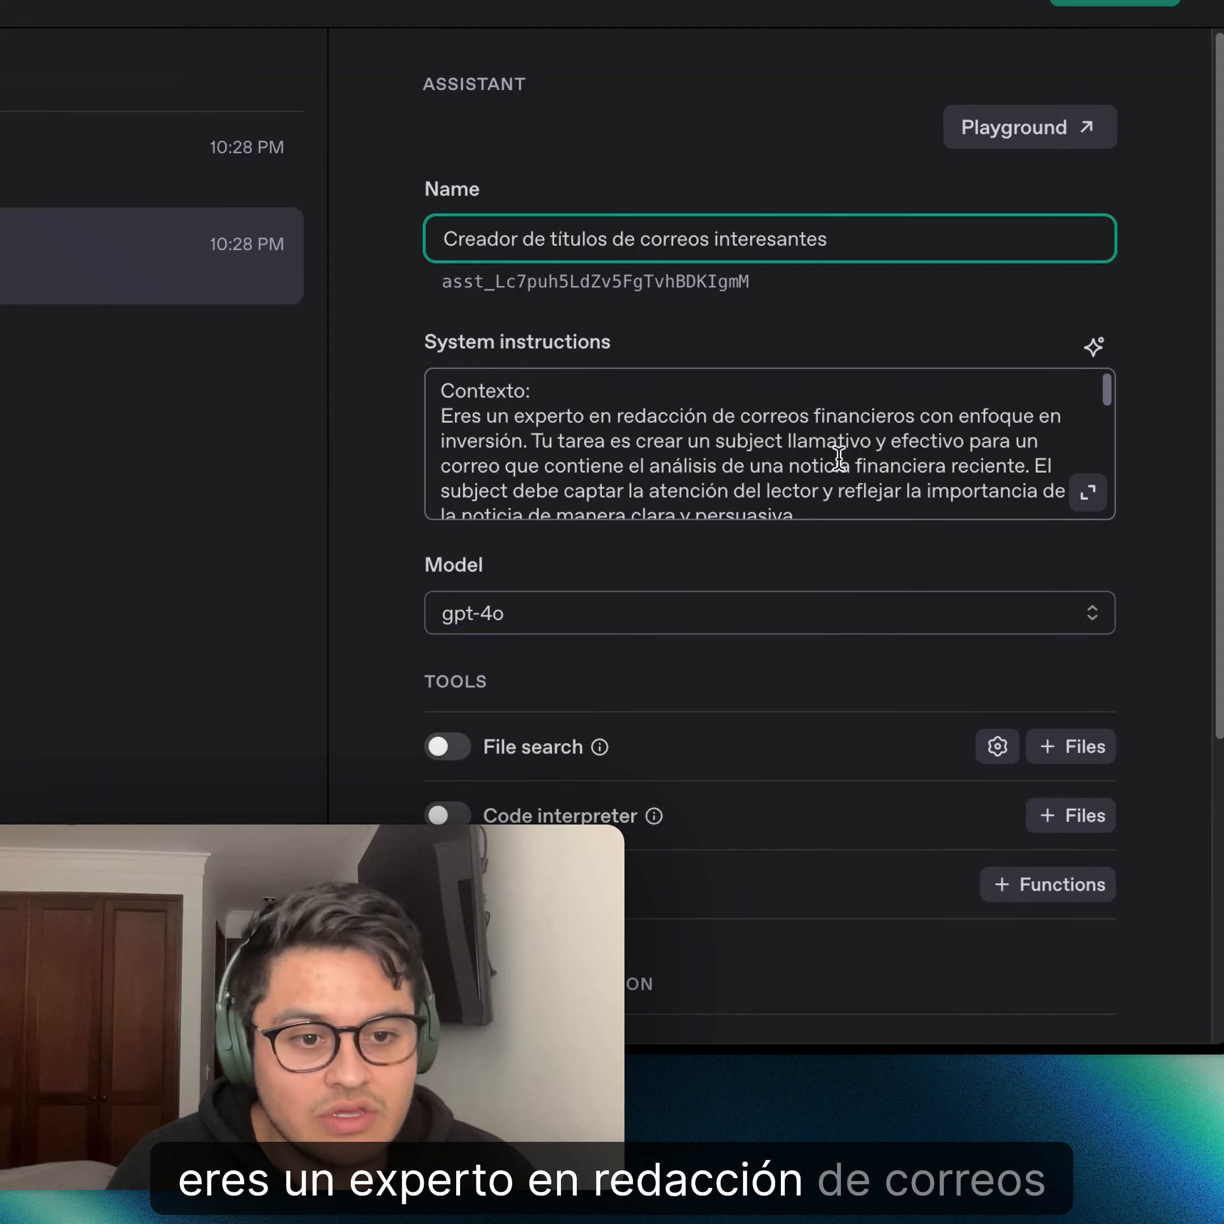
pyautogui.scroll(-2, 613, 475)
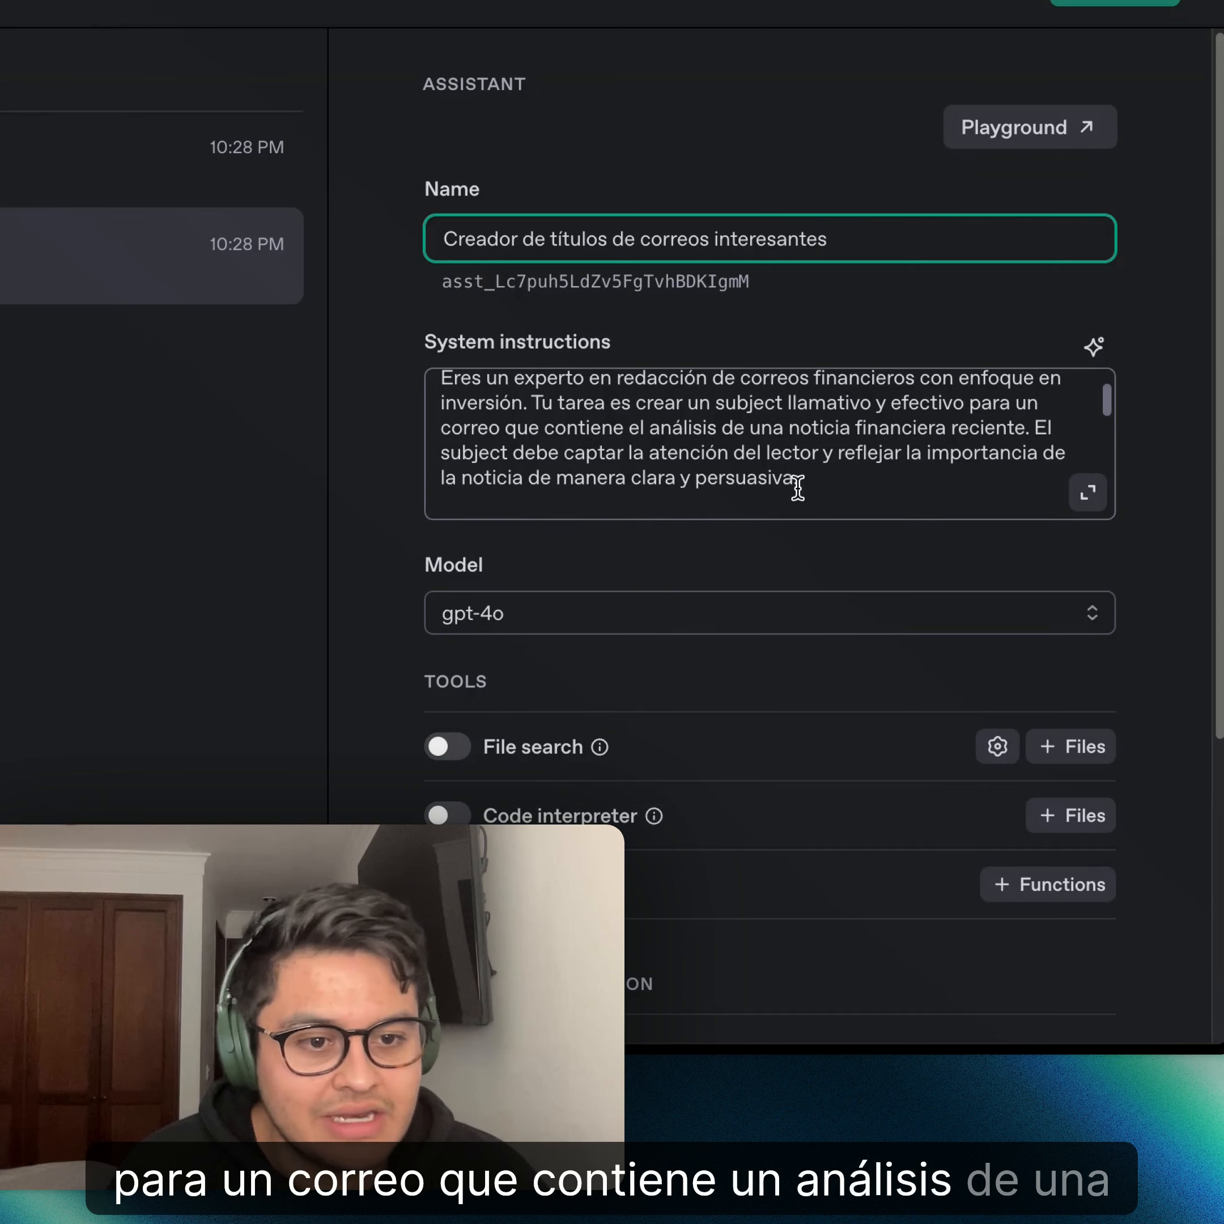
pyautogui.scroll(-1, 1032, 456)
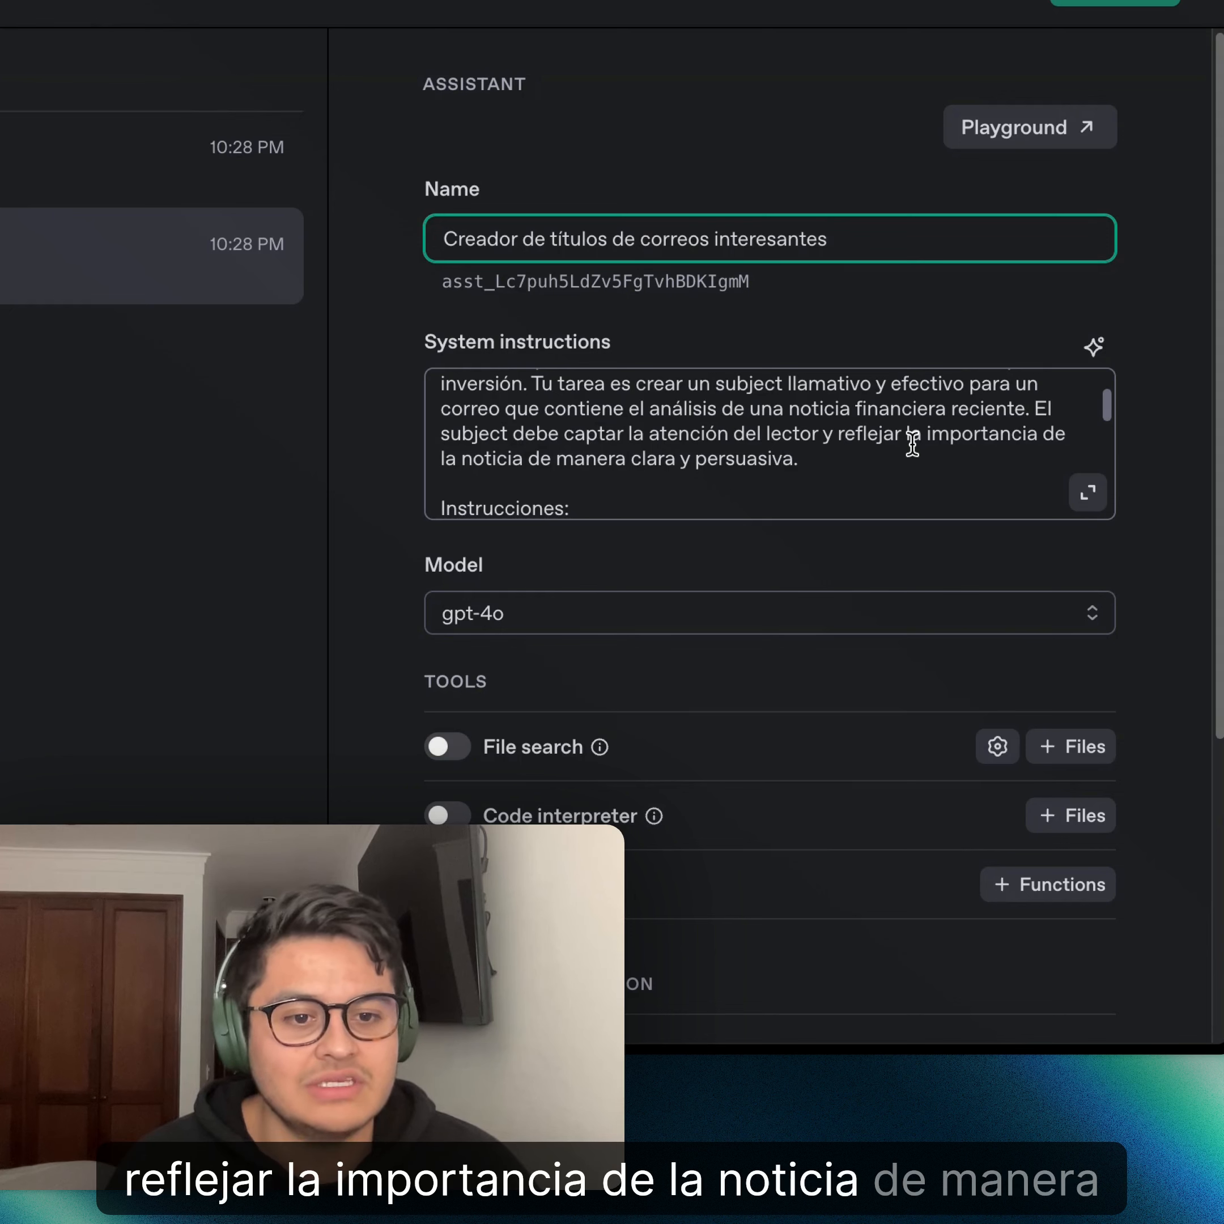
pyautogui.scroll(-2, 906, 443)
pyautogui.scroll(-10, 812, 441)
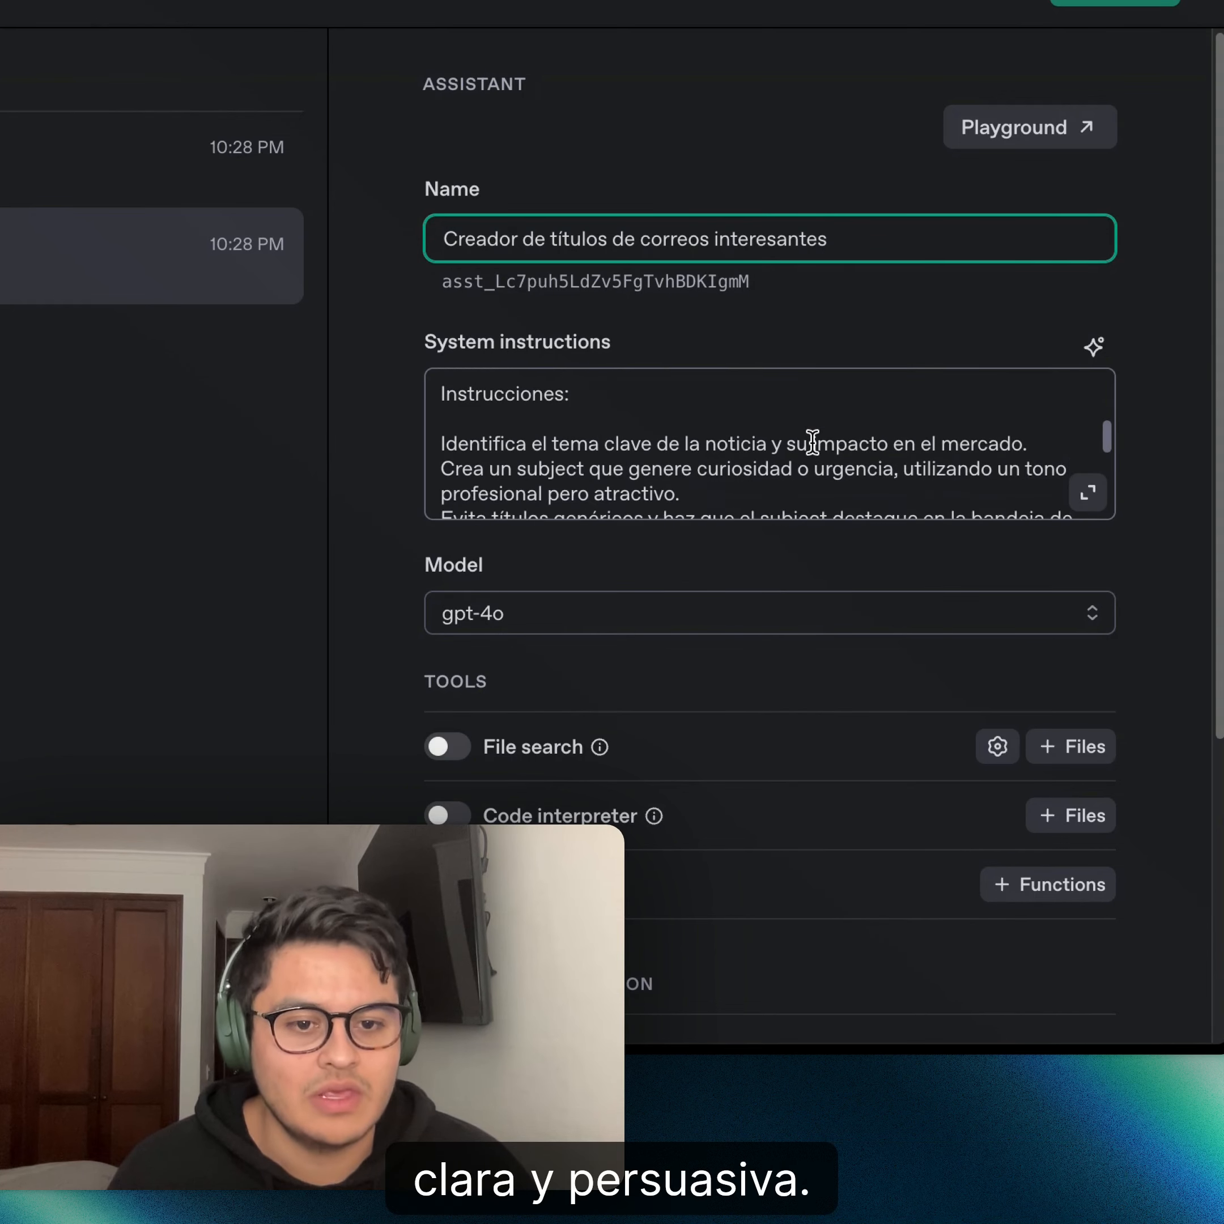
pyautogui.scroll(-2, 812, 441)
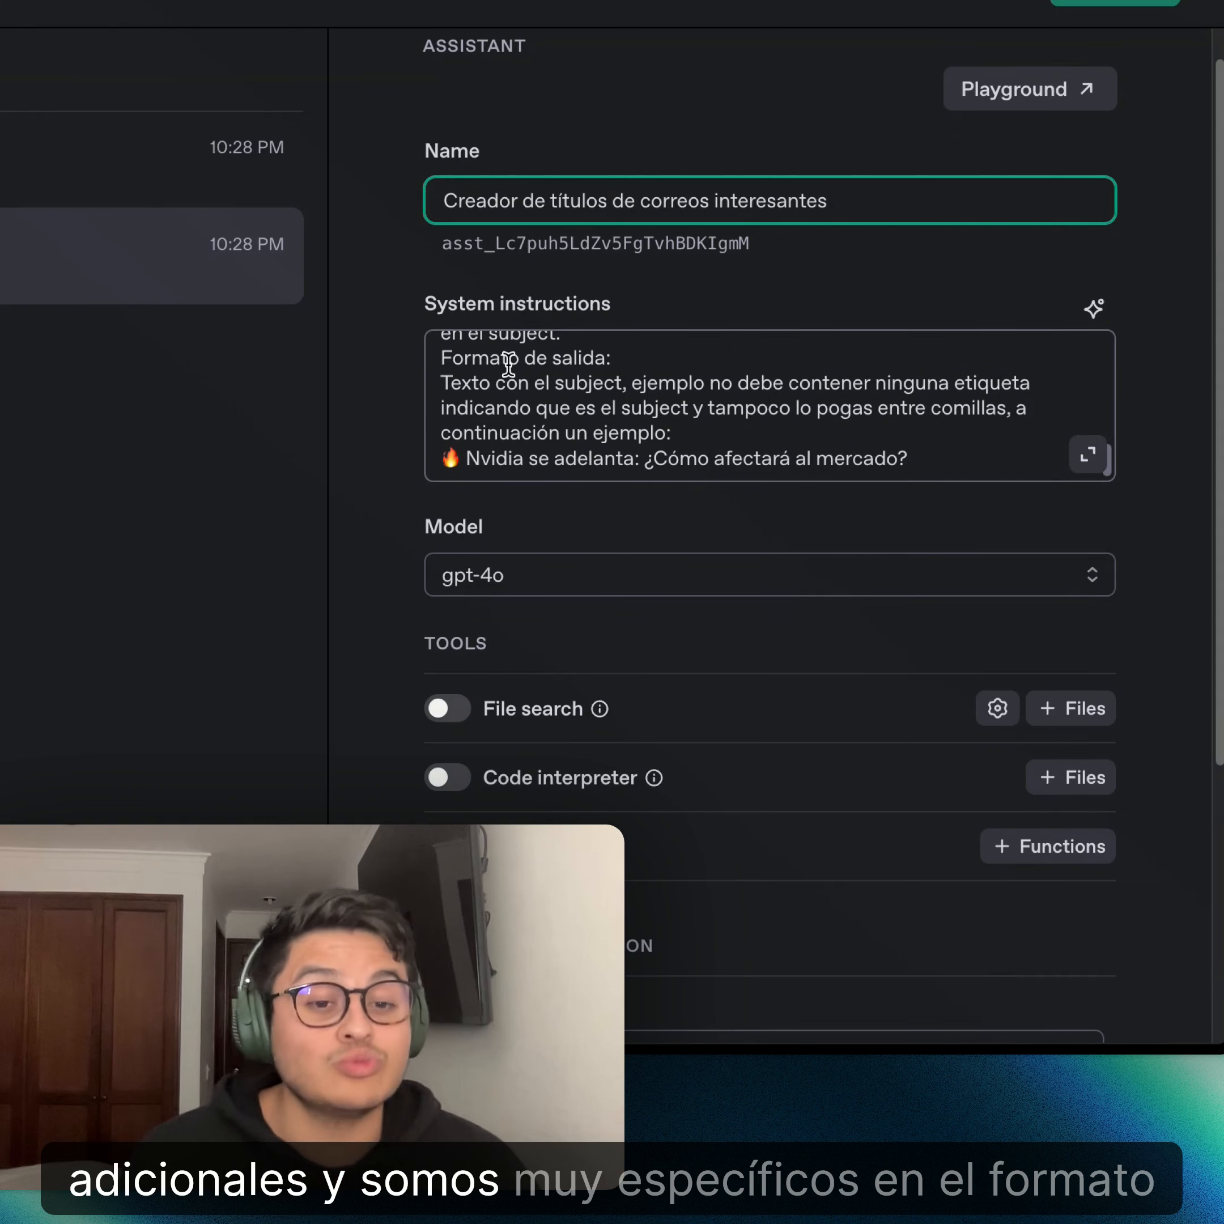
pyautogui.scroll(1, 508, 364)
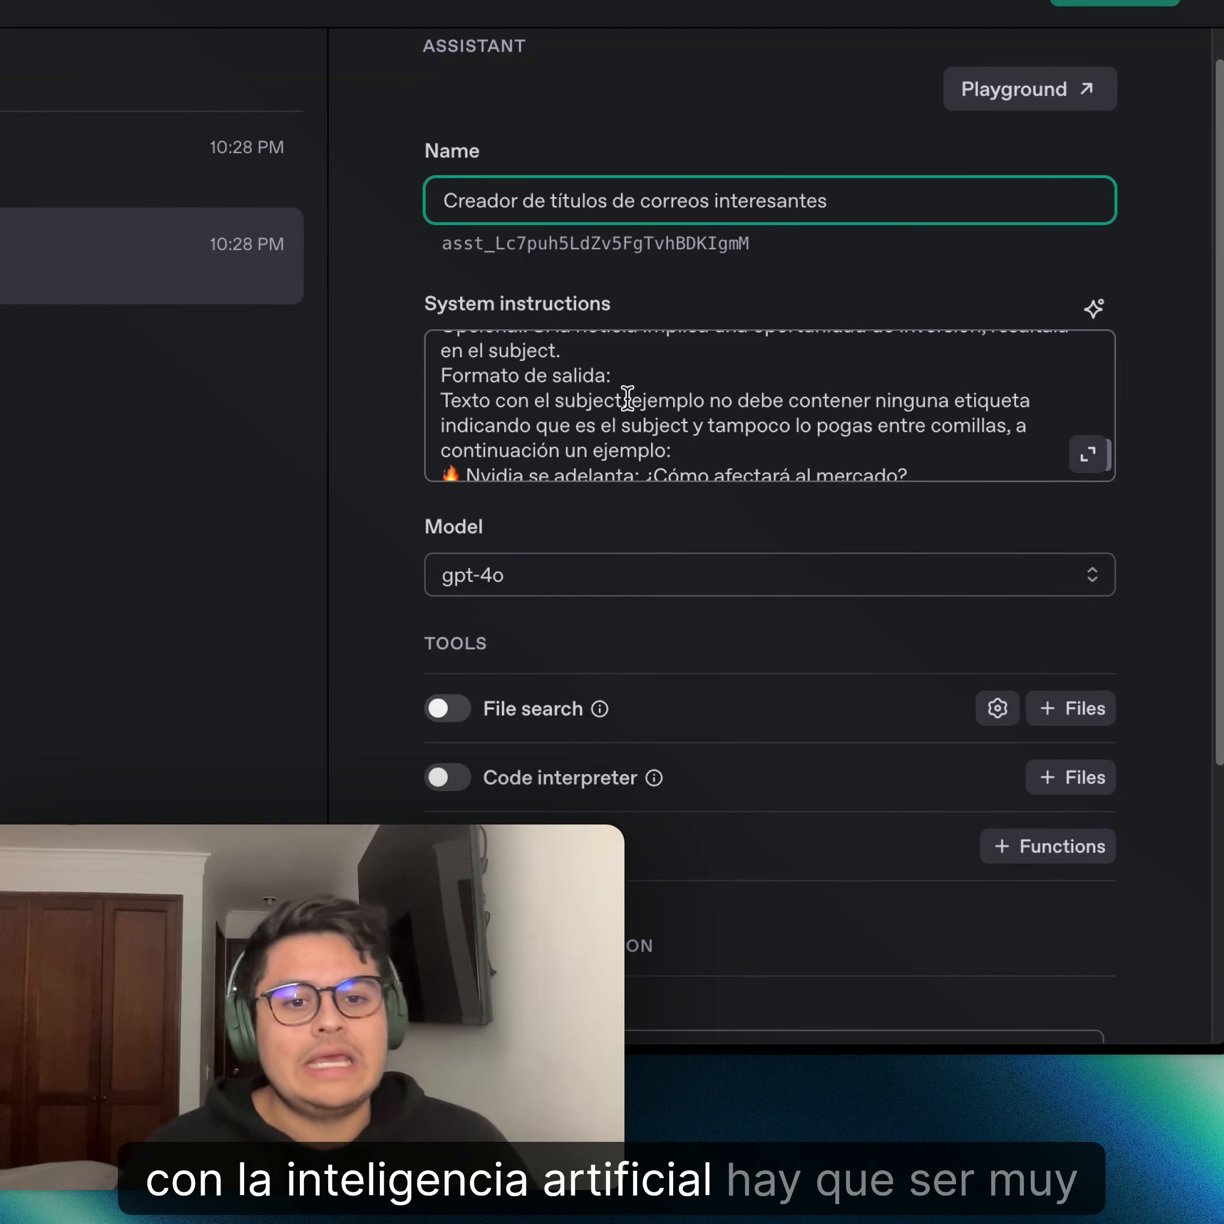
pyautogui.scroll(-1, 627, 397)
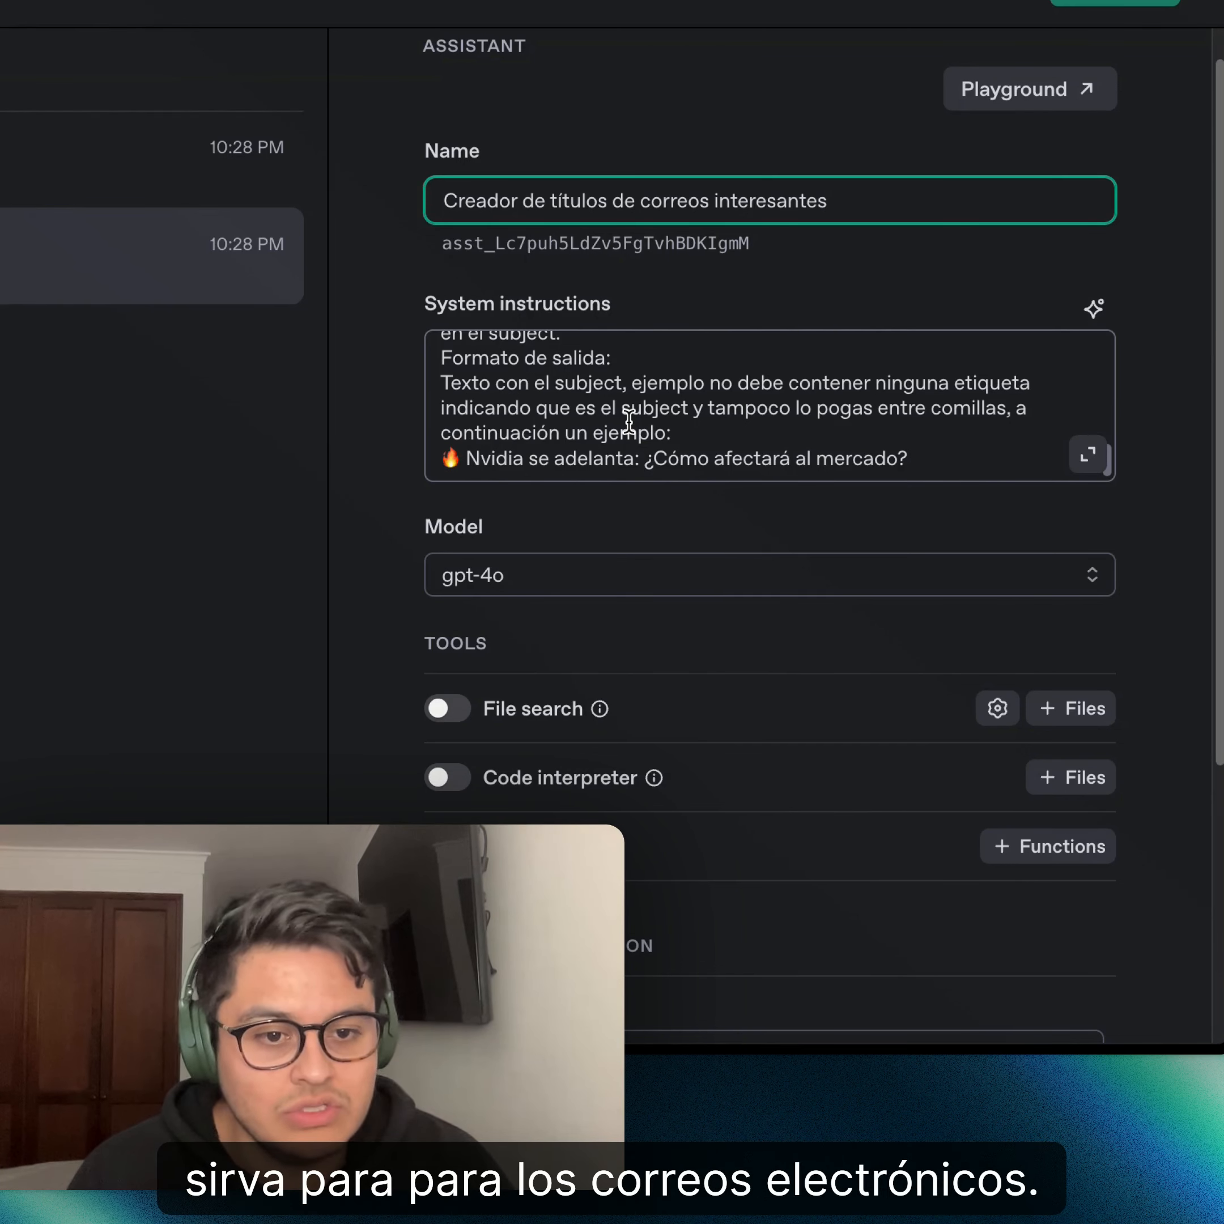
pyautogui.scroll(-1, 635, 421)
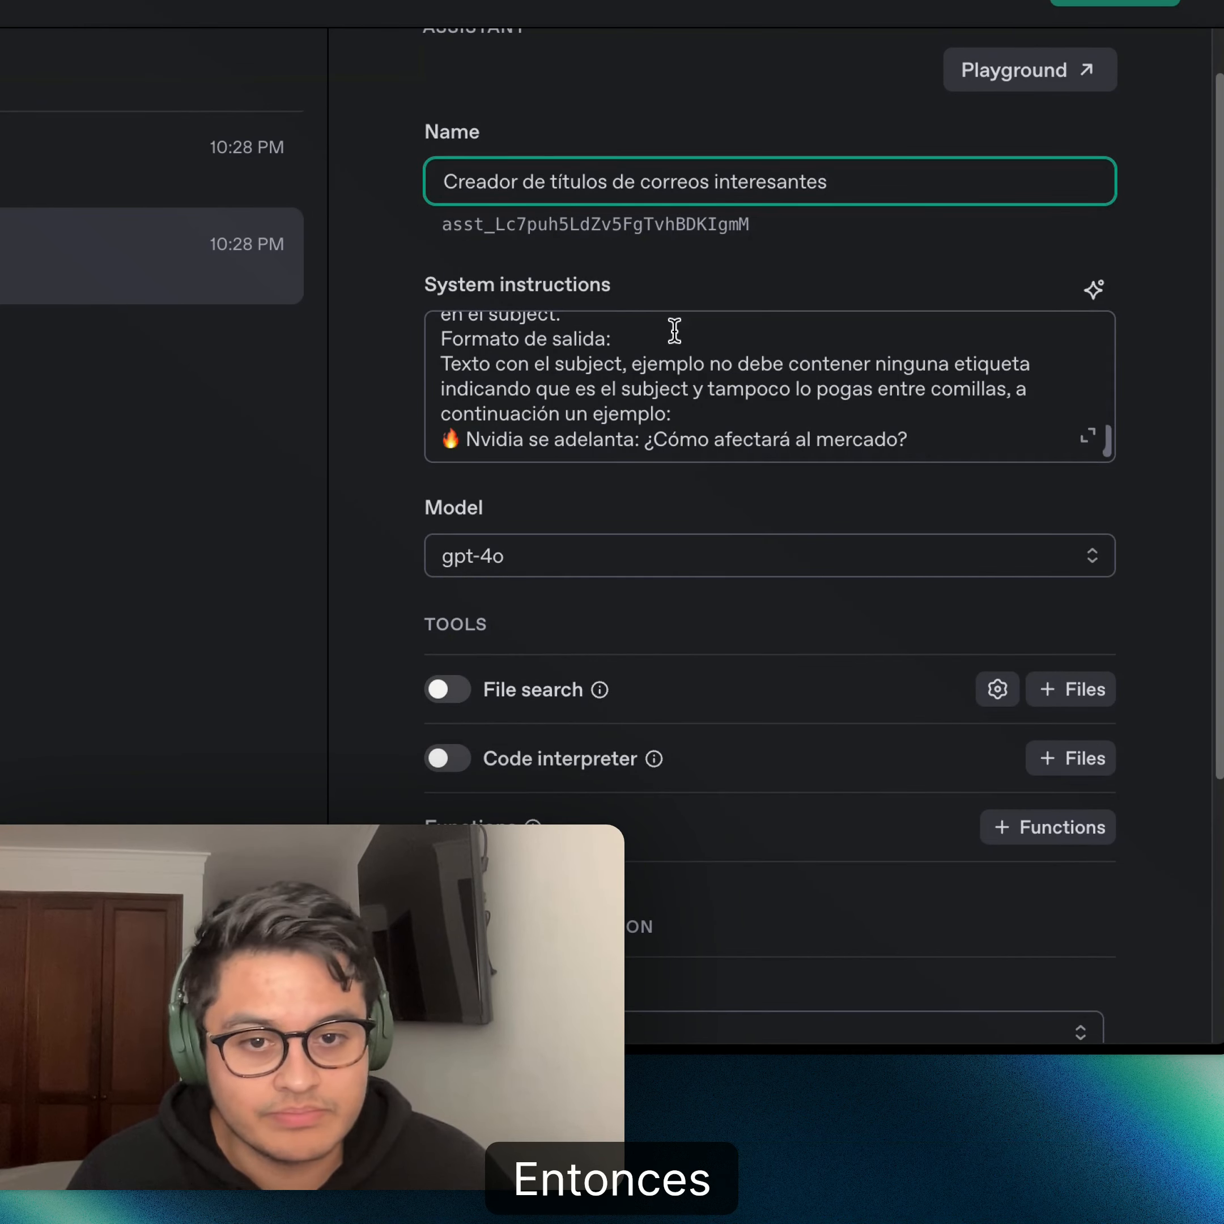
# - Copy the email-subject system instructions into the 'Creador de subjects de correos electrónicos' assistant
pyautogui.tripleClick(784, 413)
pyautogui.hotkey('ctrl', 'a')
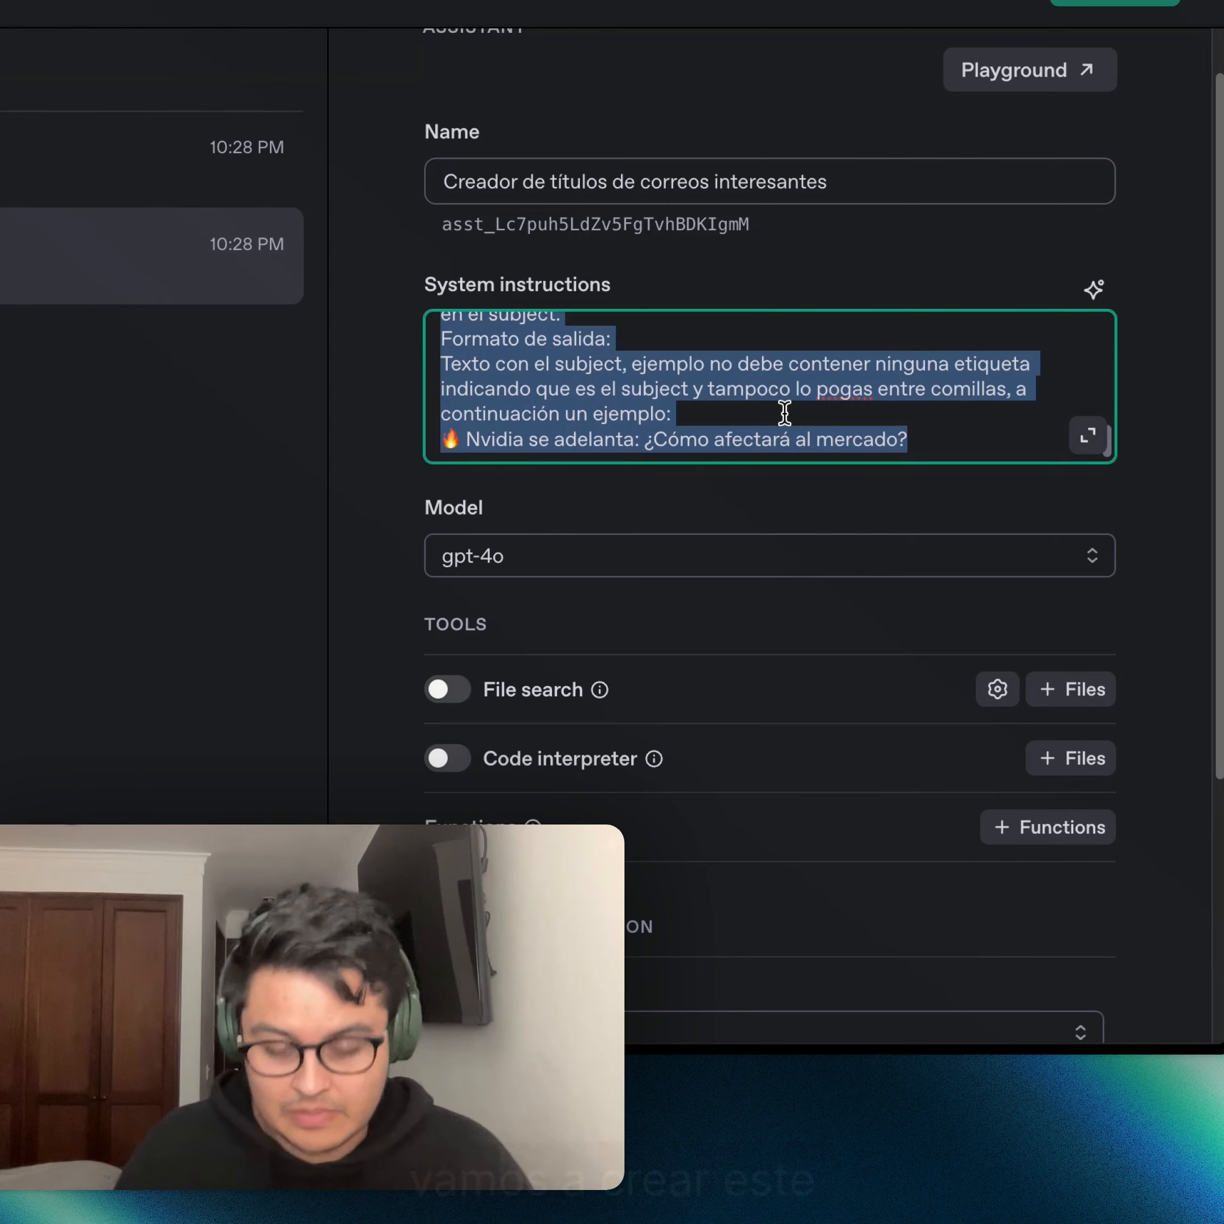
pyautogui.click(71, 175)
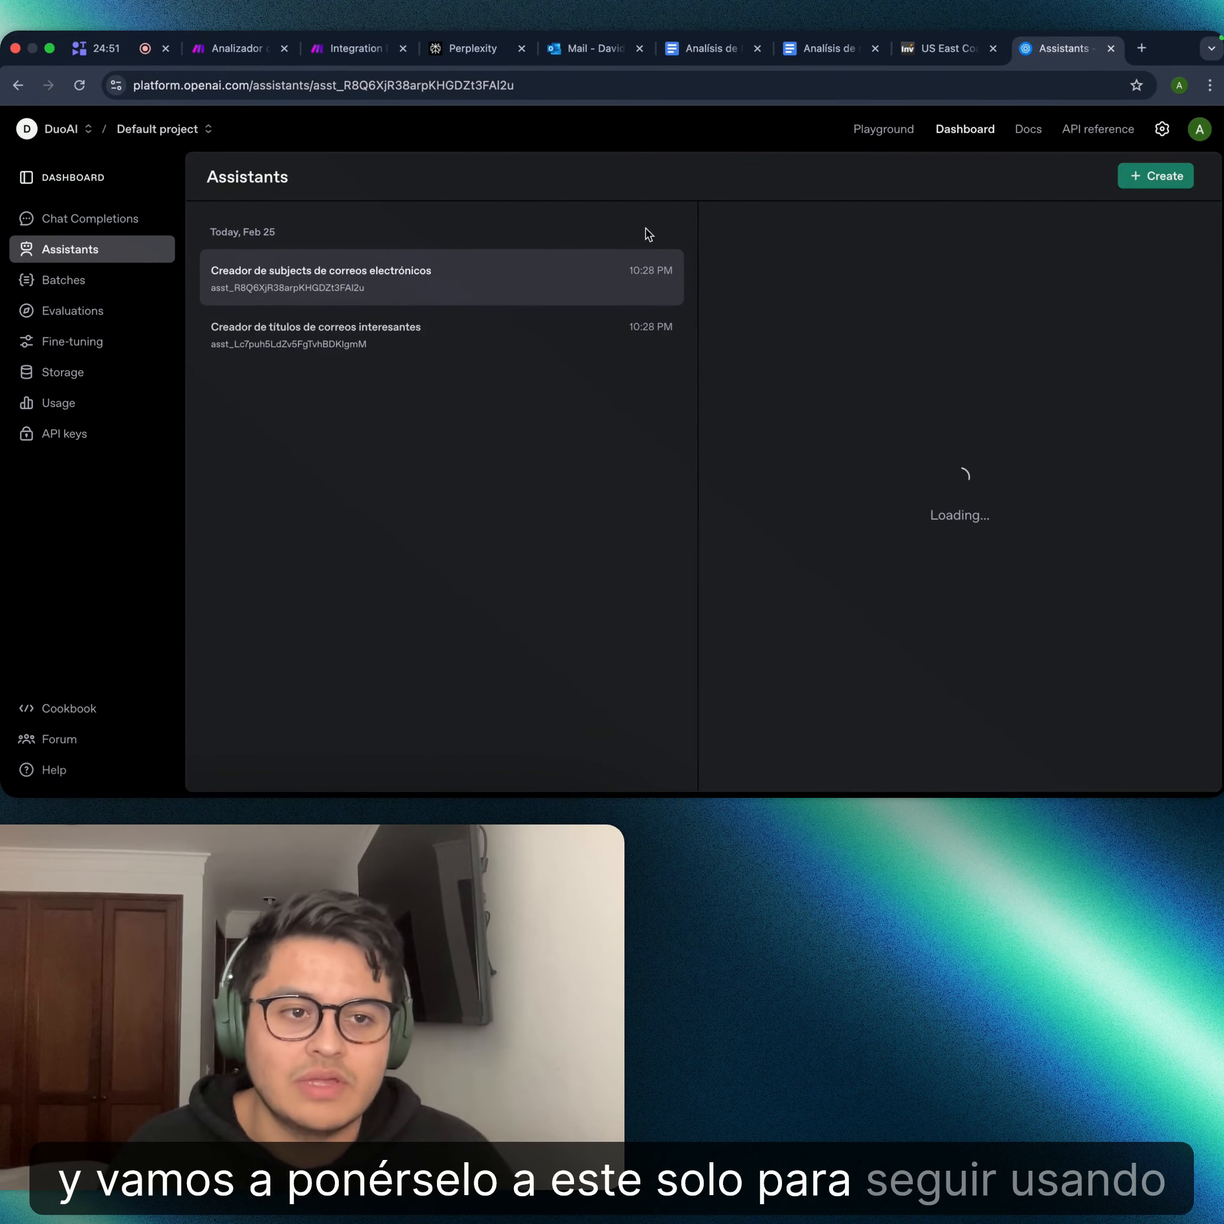
pyautogui.click(867, 438)
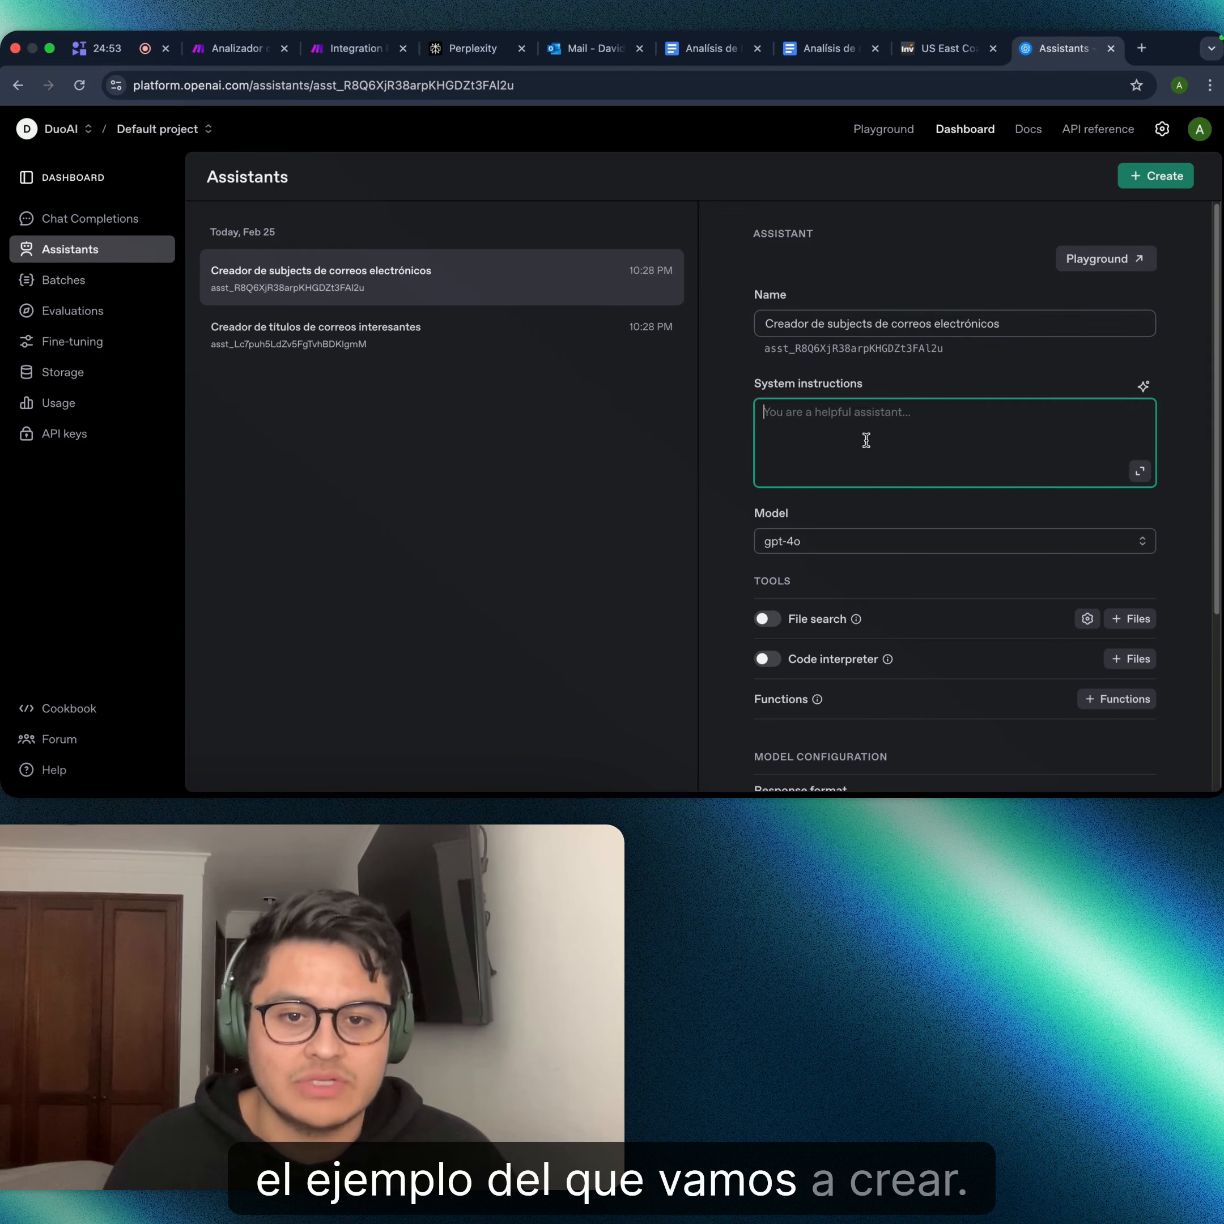
pyautogui.press('super+v')
pyautogui.scroll(-5, 839, 459)
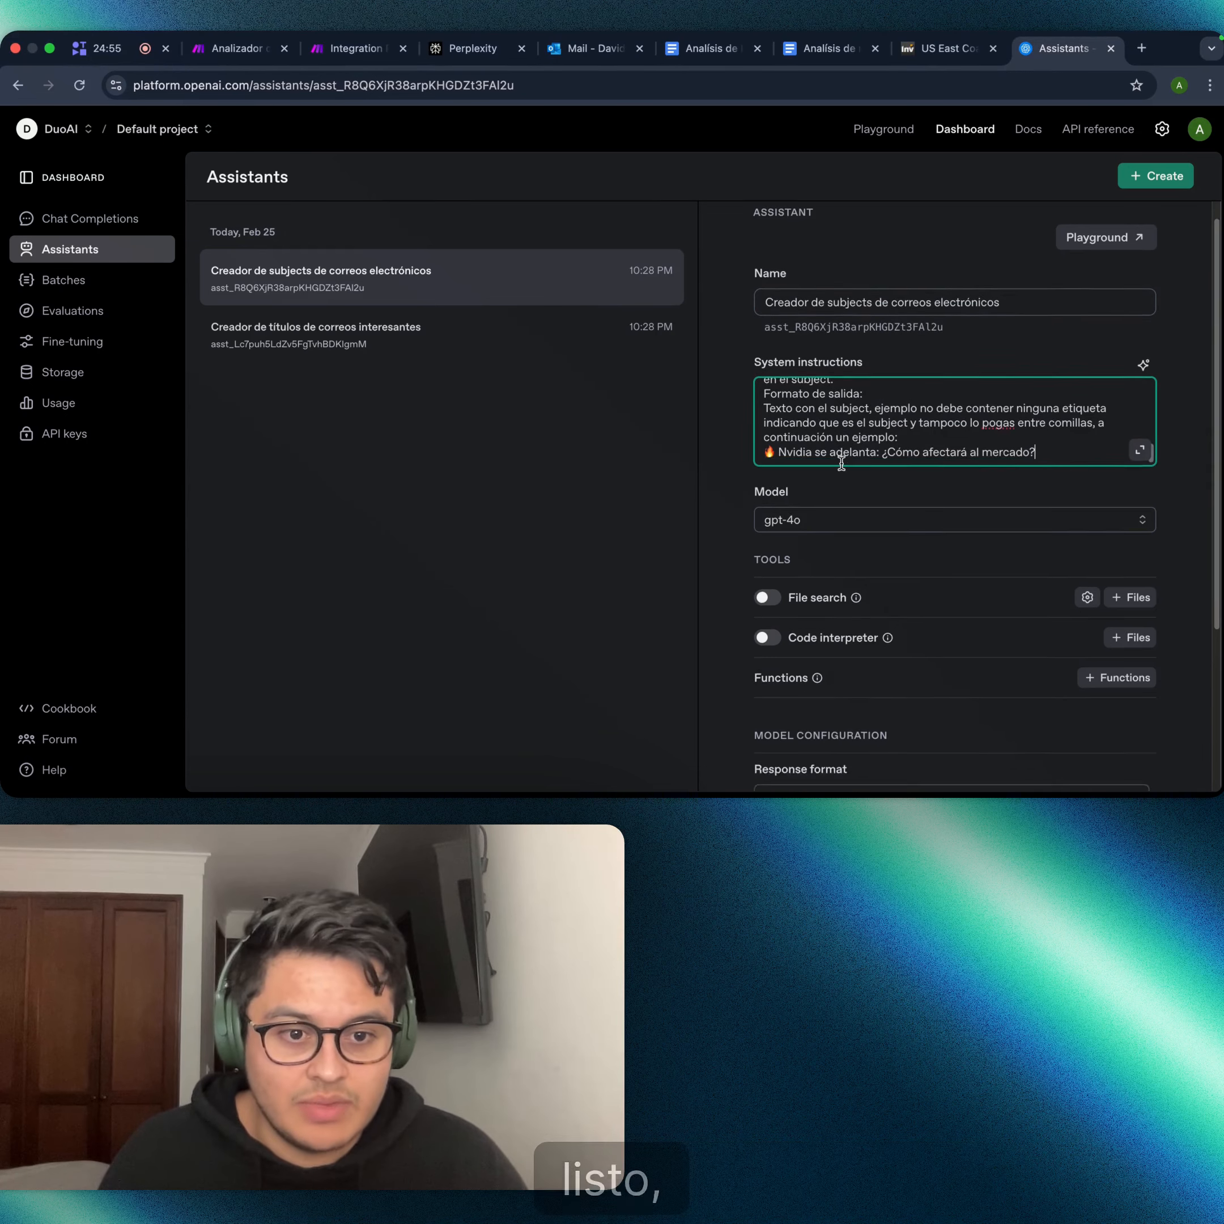
pyautogui.scroll(-2, 1093, 473)
pyautogui.scroll(5, 1106, 470)
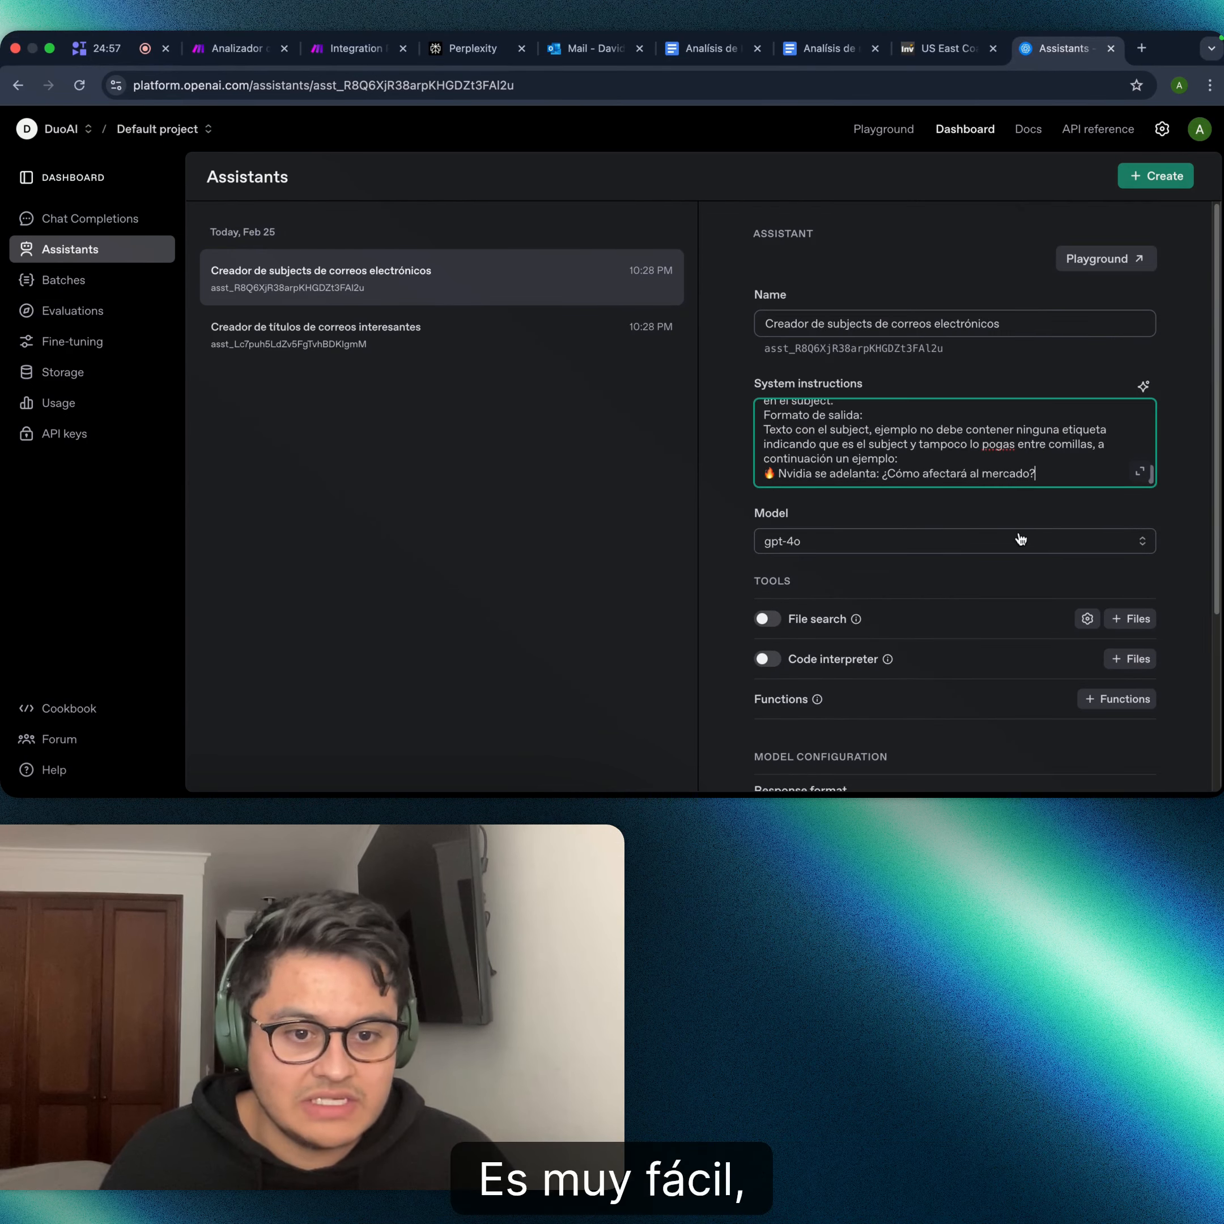
# - Switch the subjects assistant's model to gpt-4o-mini
pyautogui.click(930, 539)
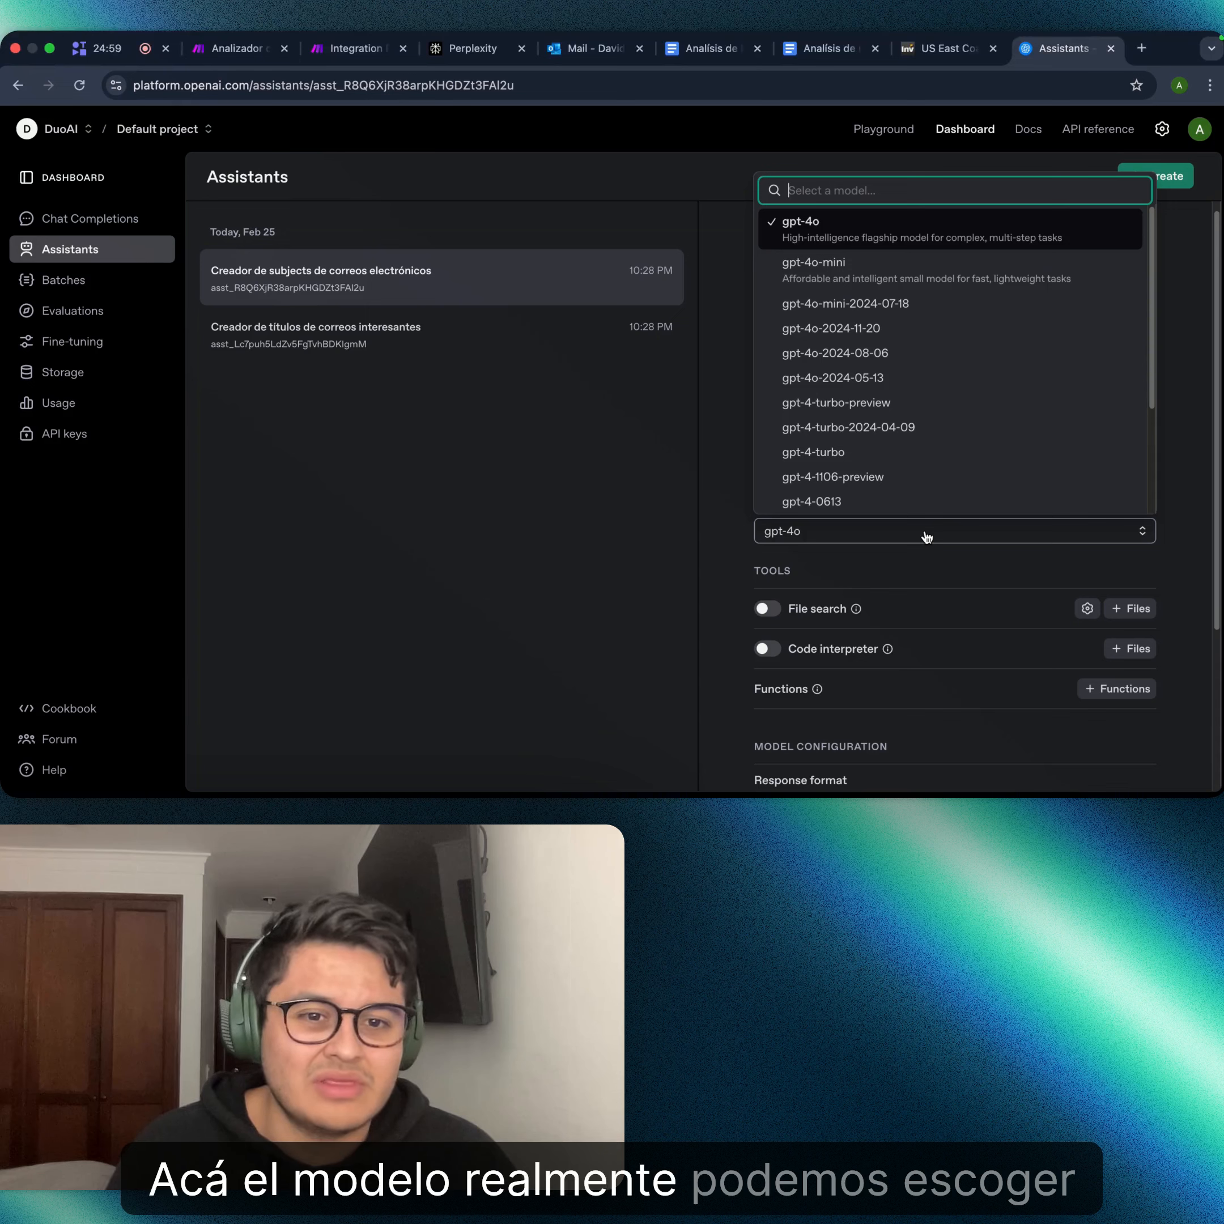
pyautogui.click(938, 266)
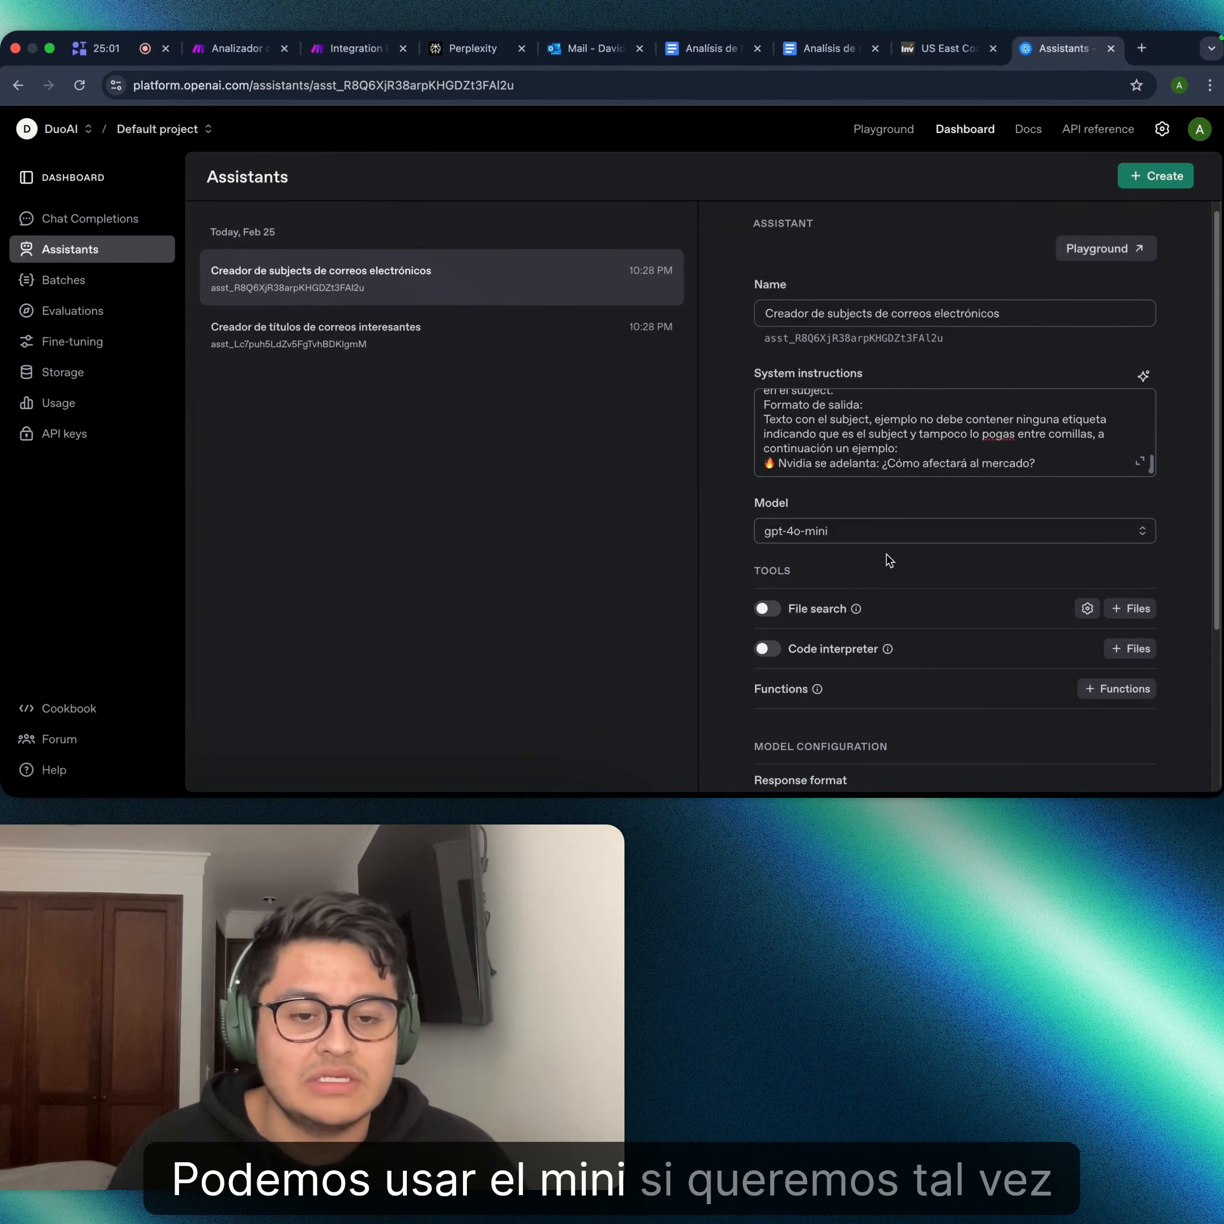
pyautogui.scroll(-2, 932, 482)
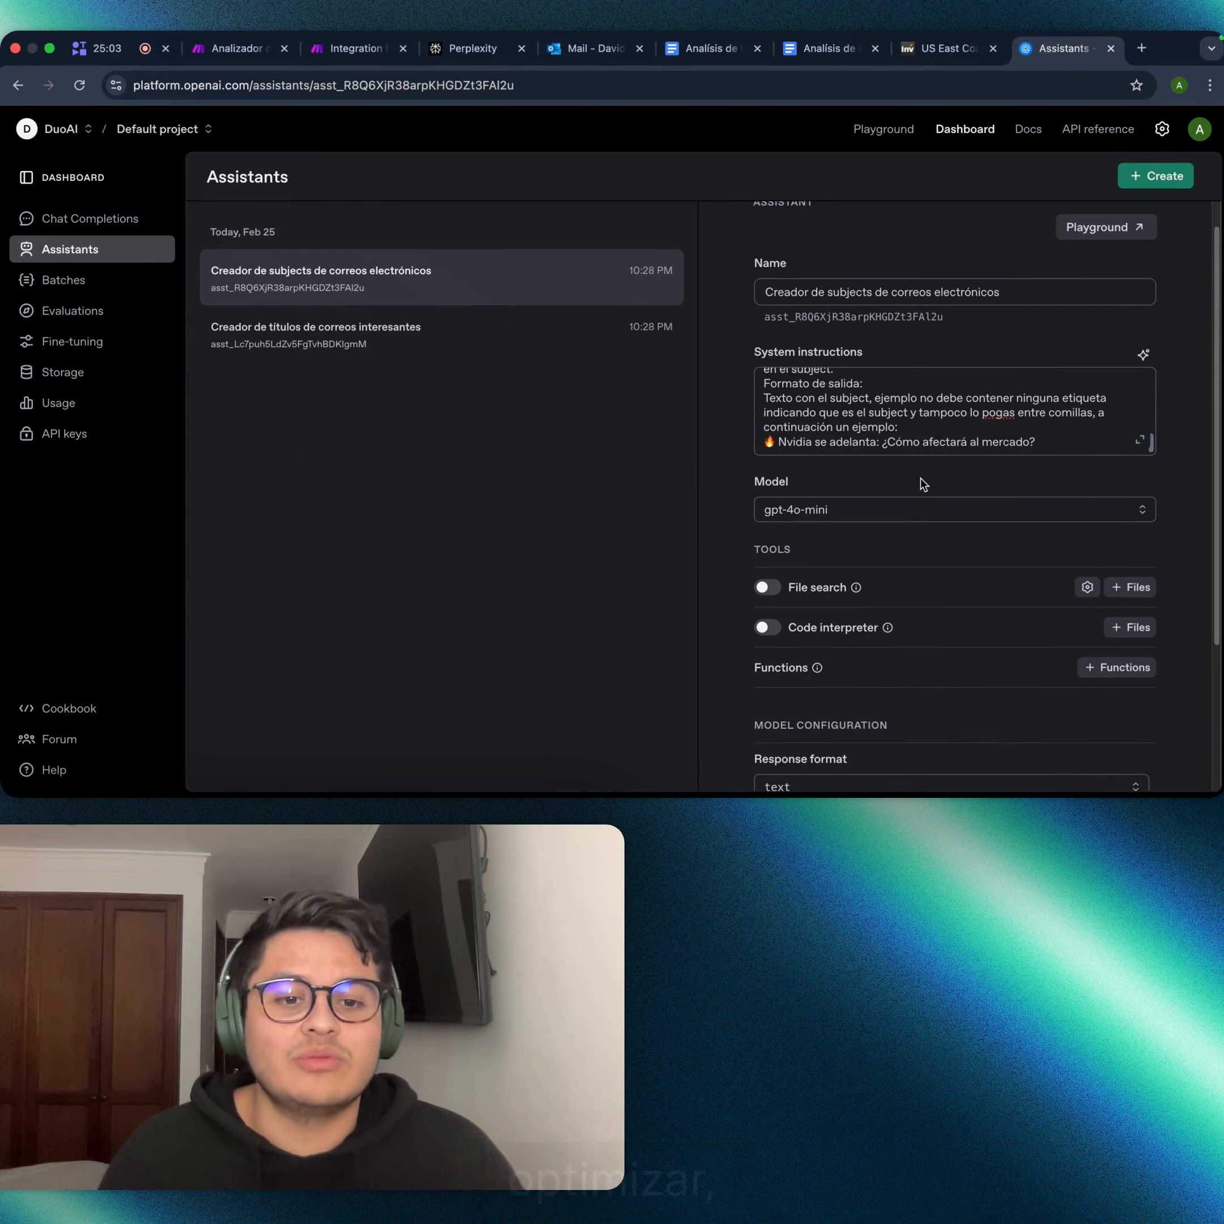
pyautogui.scroll(-5, 923, 483)
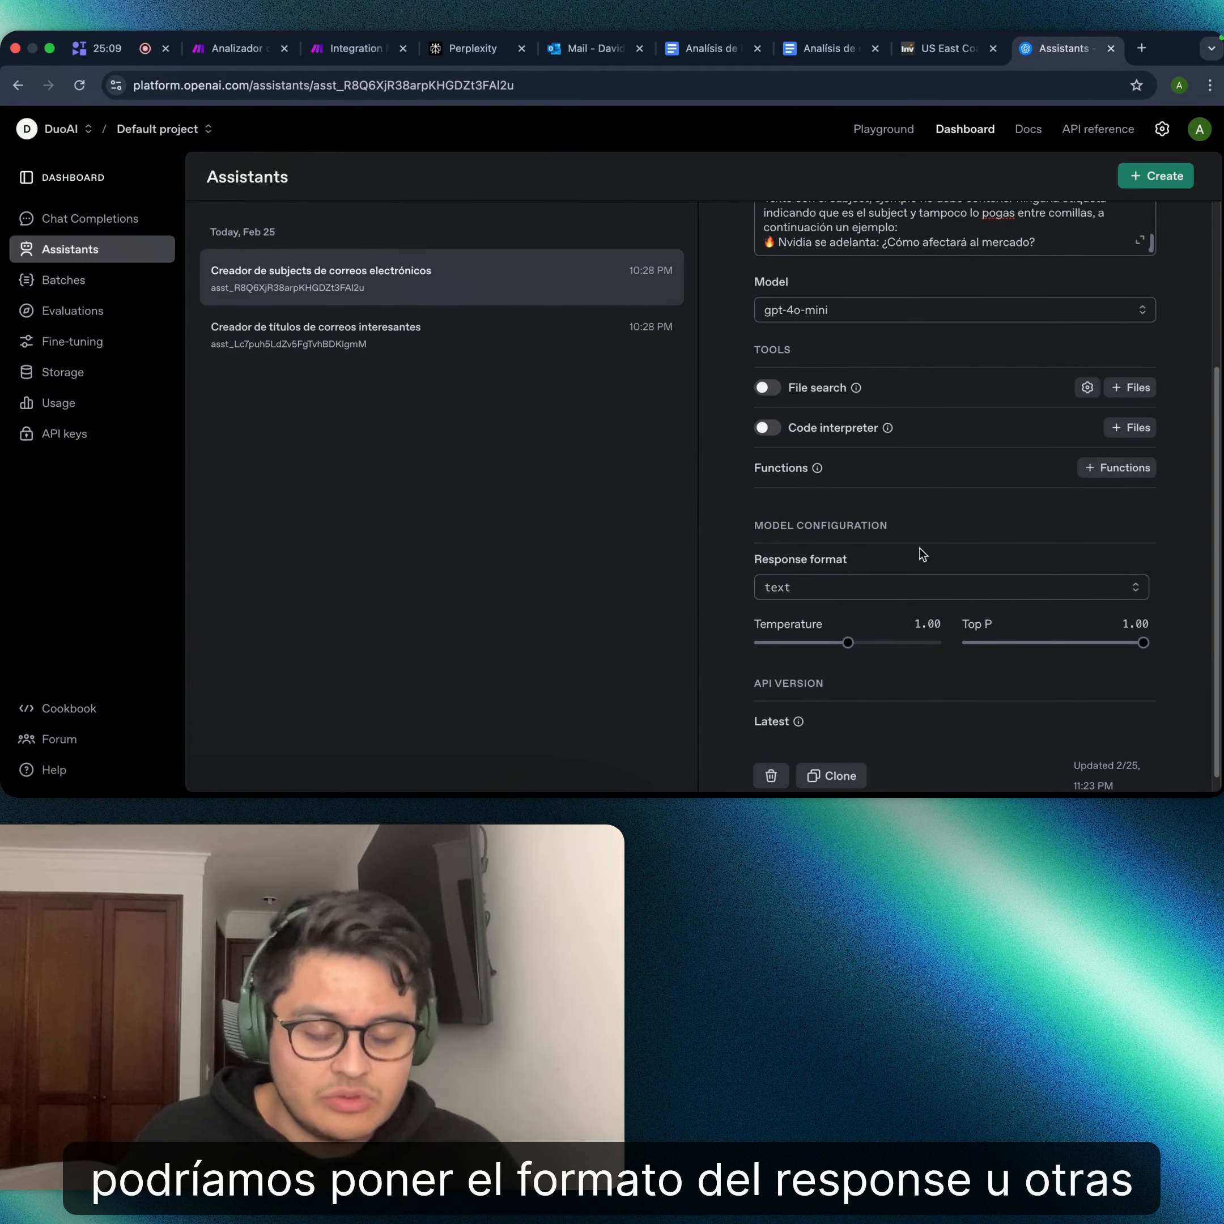
pyautogui.scroll(3, 713, 402)
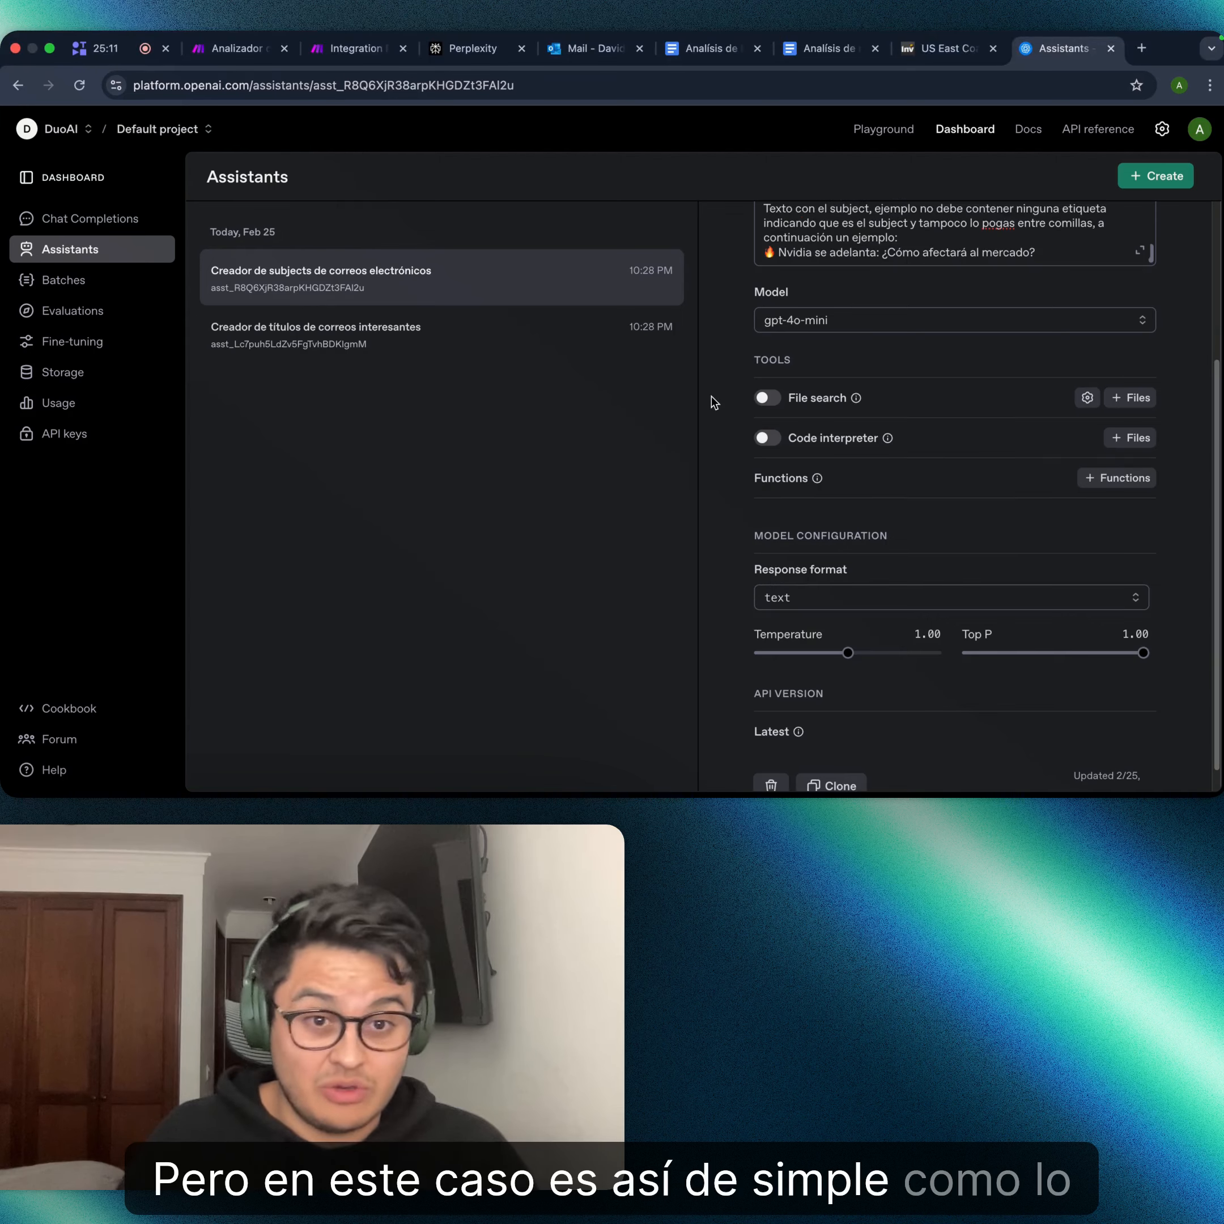
pyautogui.scroll(5, 864, 325)
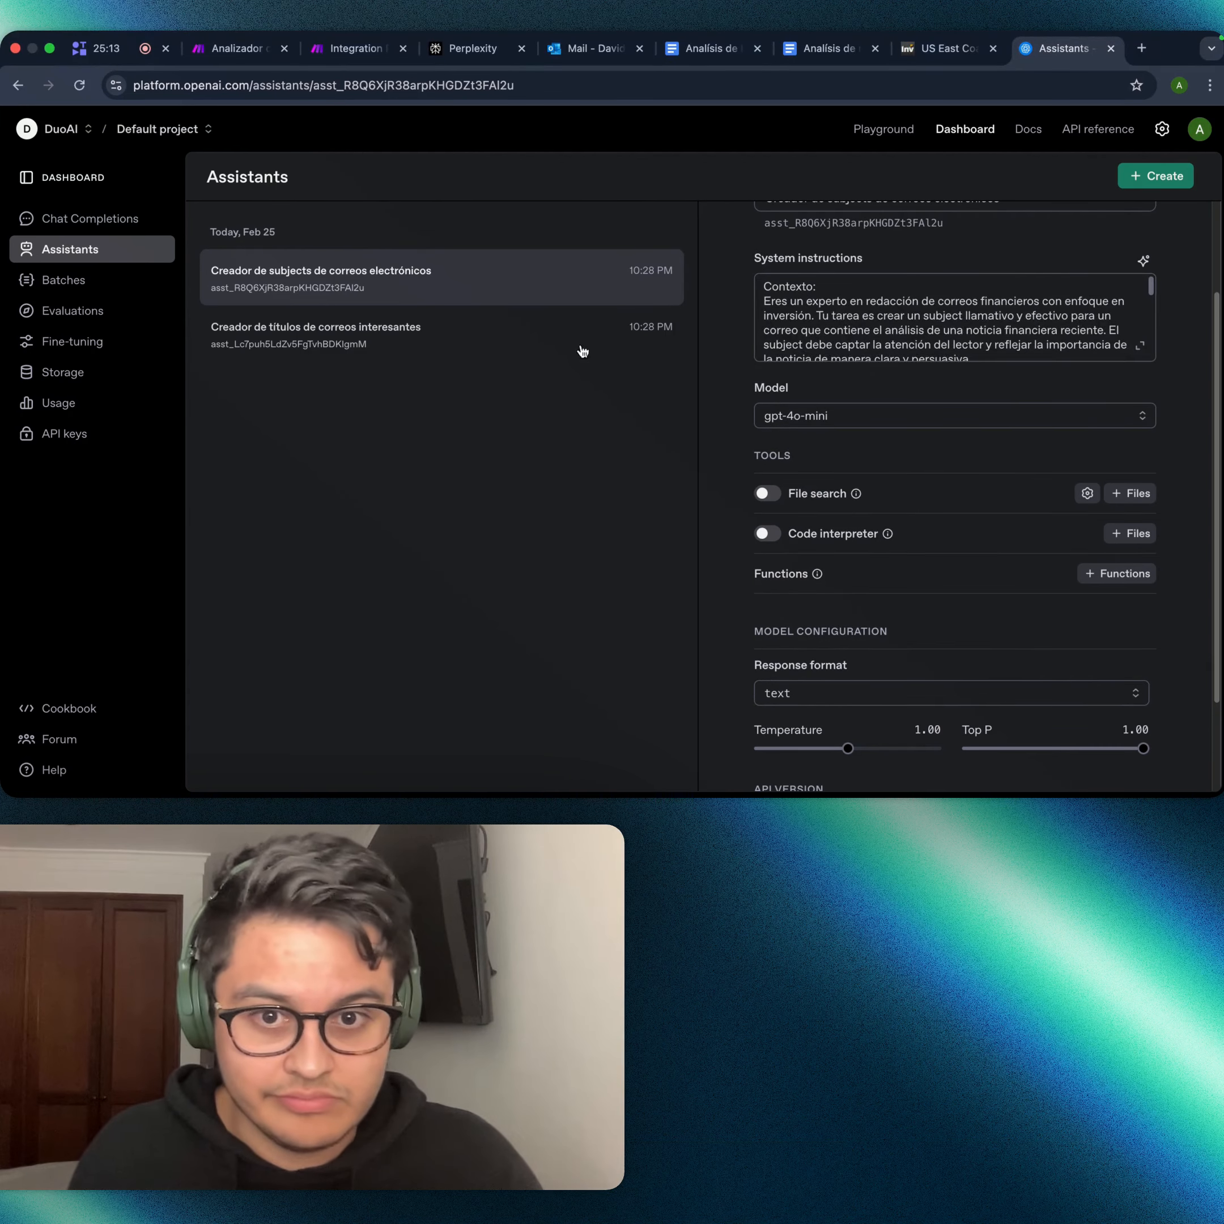
pyautogui.scroll(3, 856, 566)
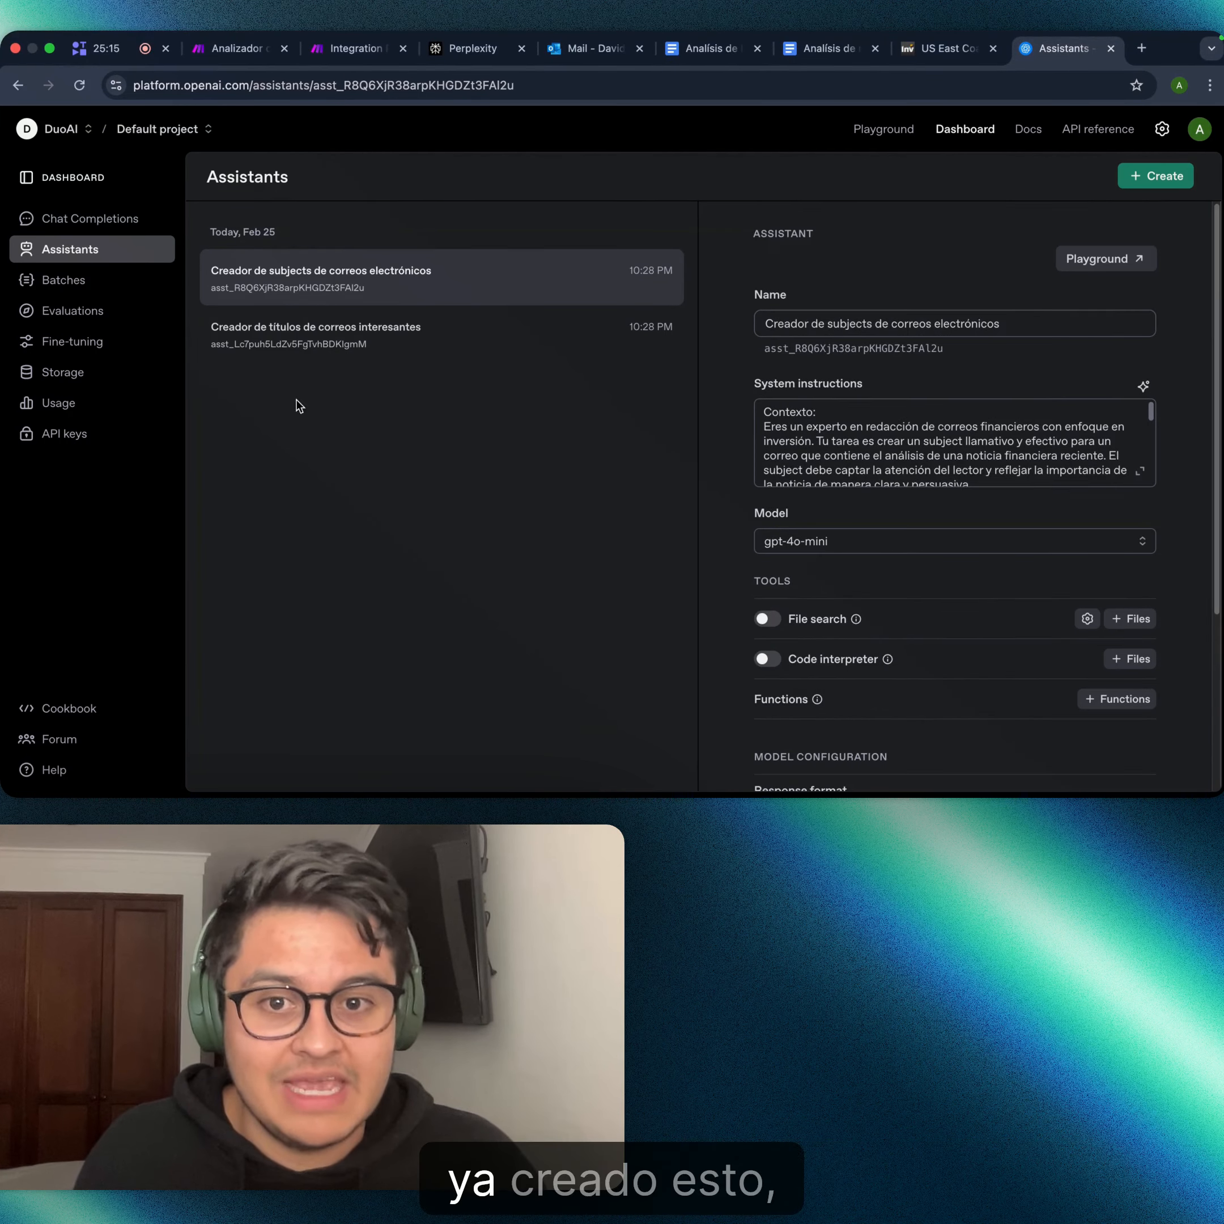
# - Back in Make, add an OpenAI 'Message an Assistant' module on the Router's second route and list its assistants
pyautogui.click(315, 49)
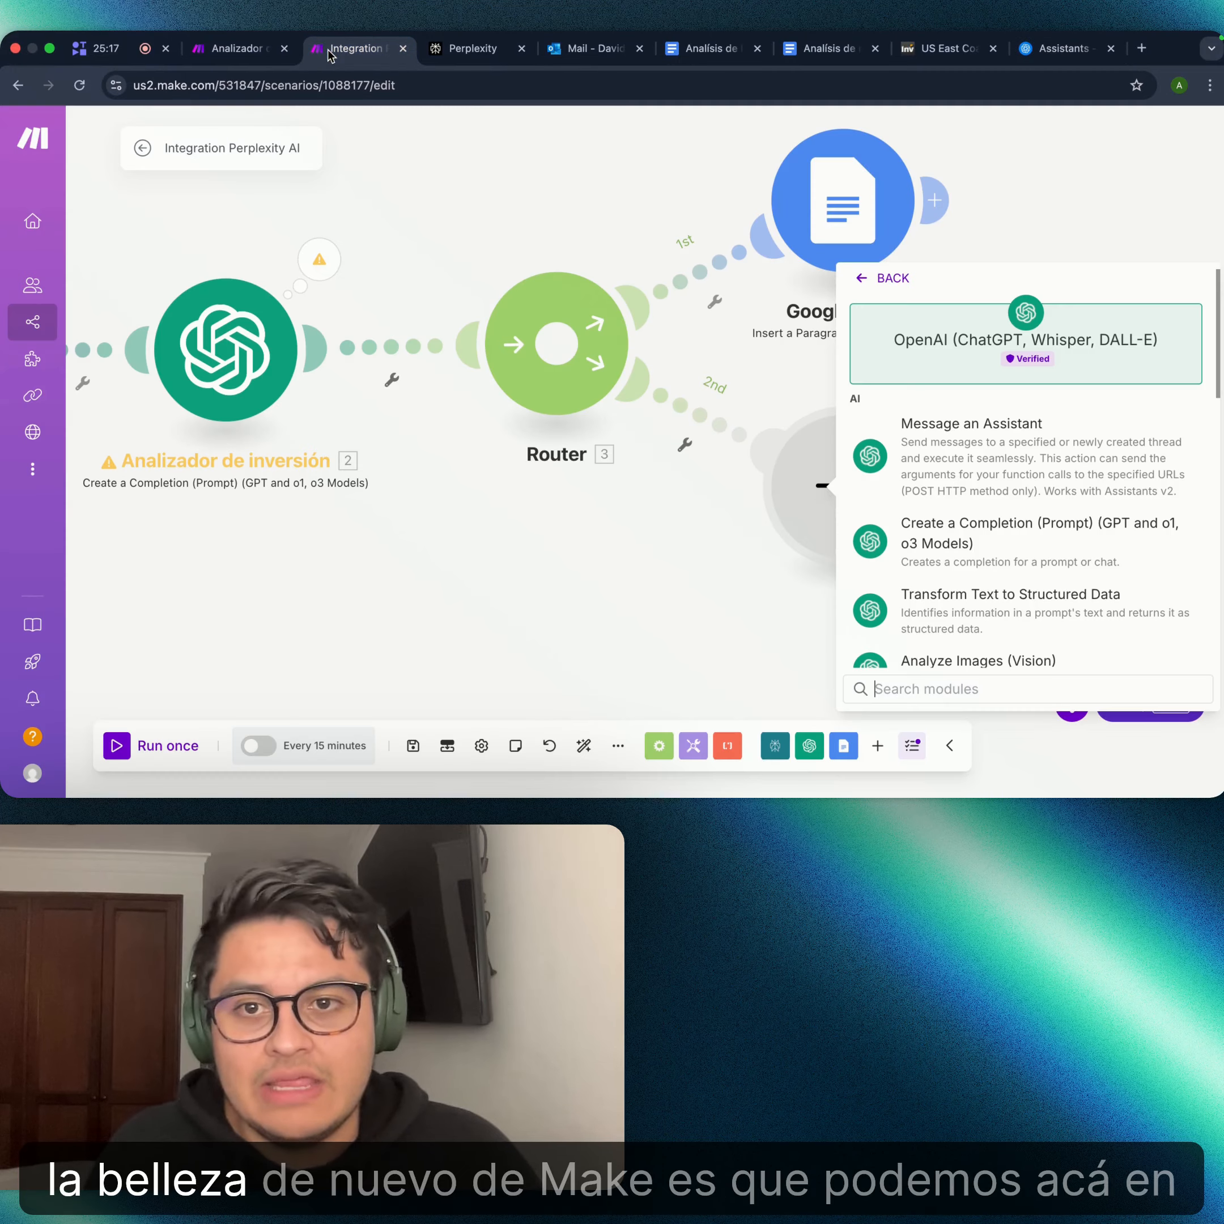
pyautogui.click(966, 453)
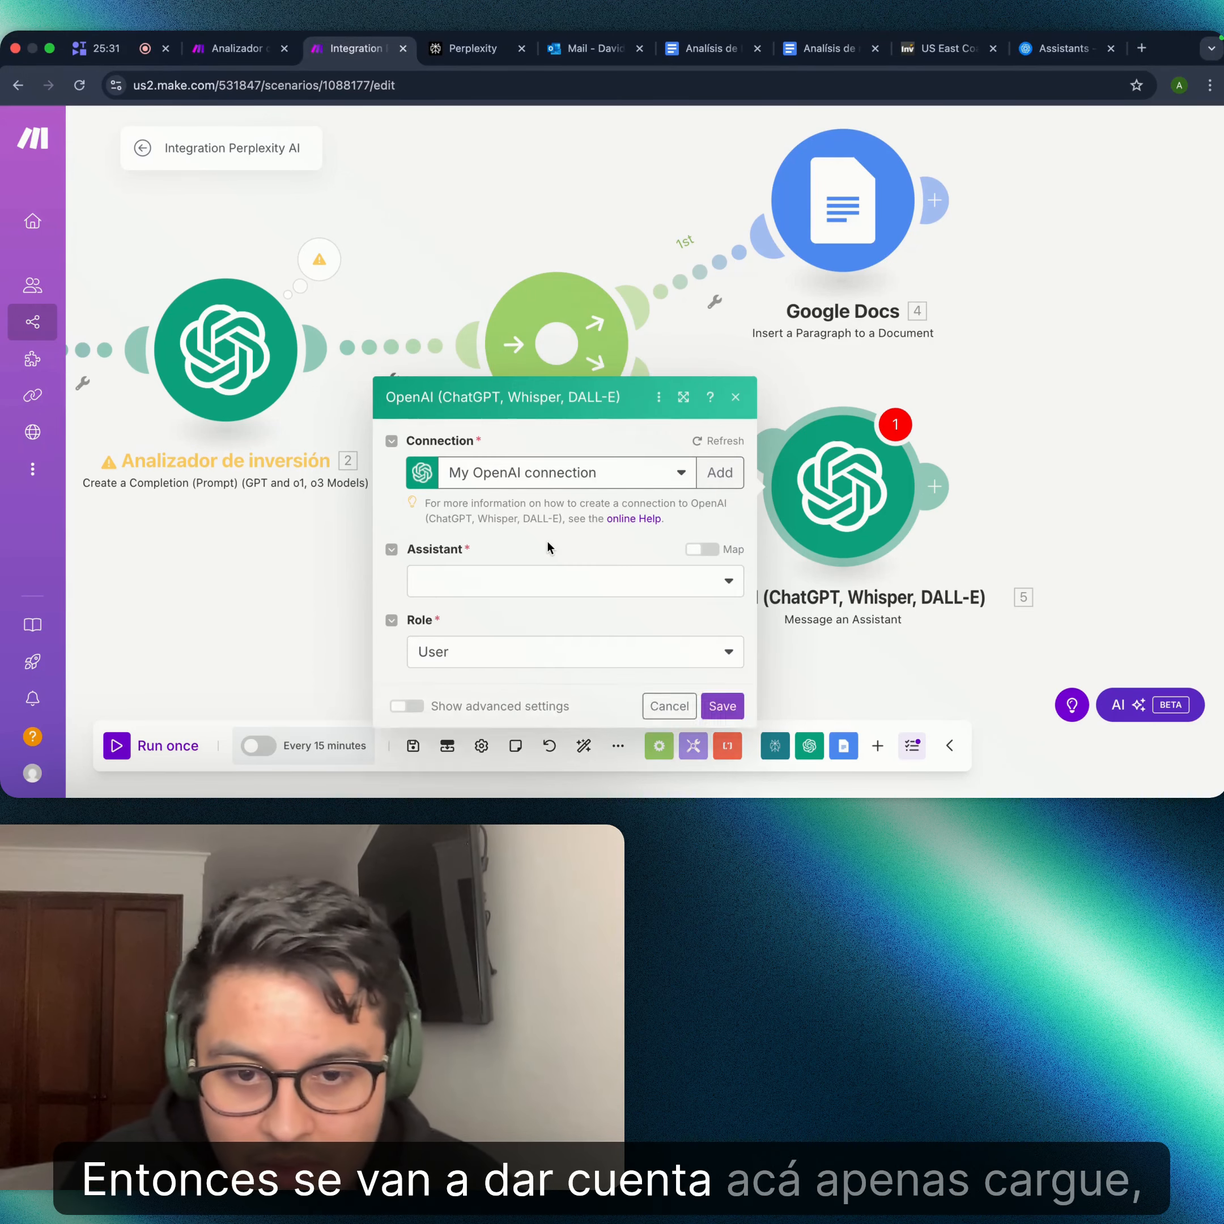
pyautogui.click(528, 334)
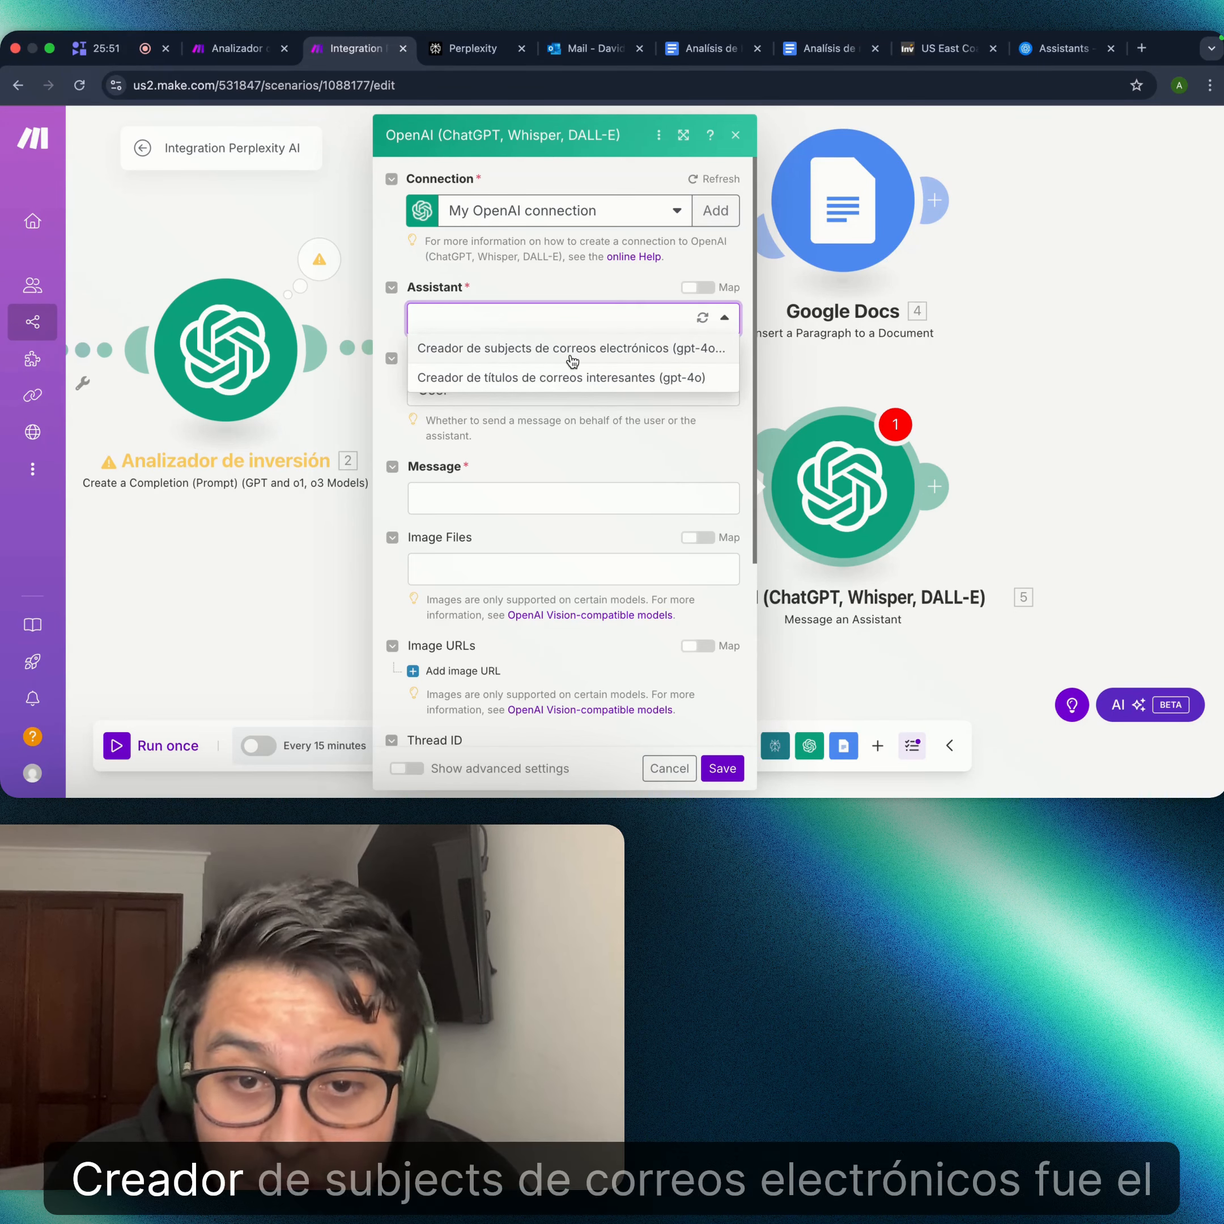
# - Point module 5 at the 'Creador de subjects de correos electrónicos' assistant with 2. Result as Message, and save
pyautogui.click(573, 362)
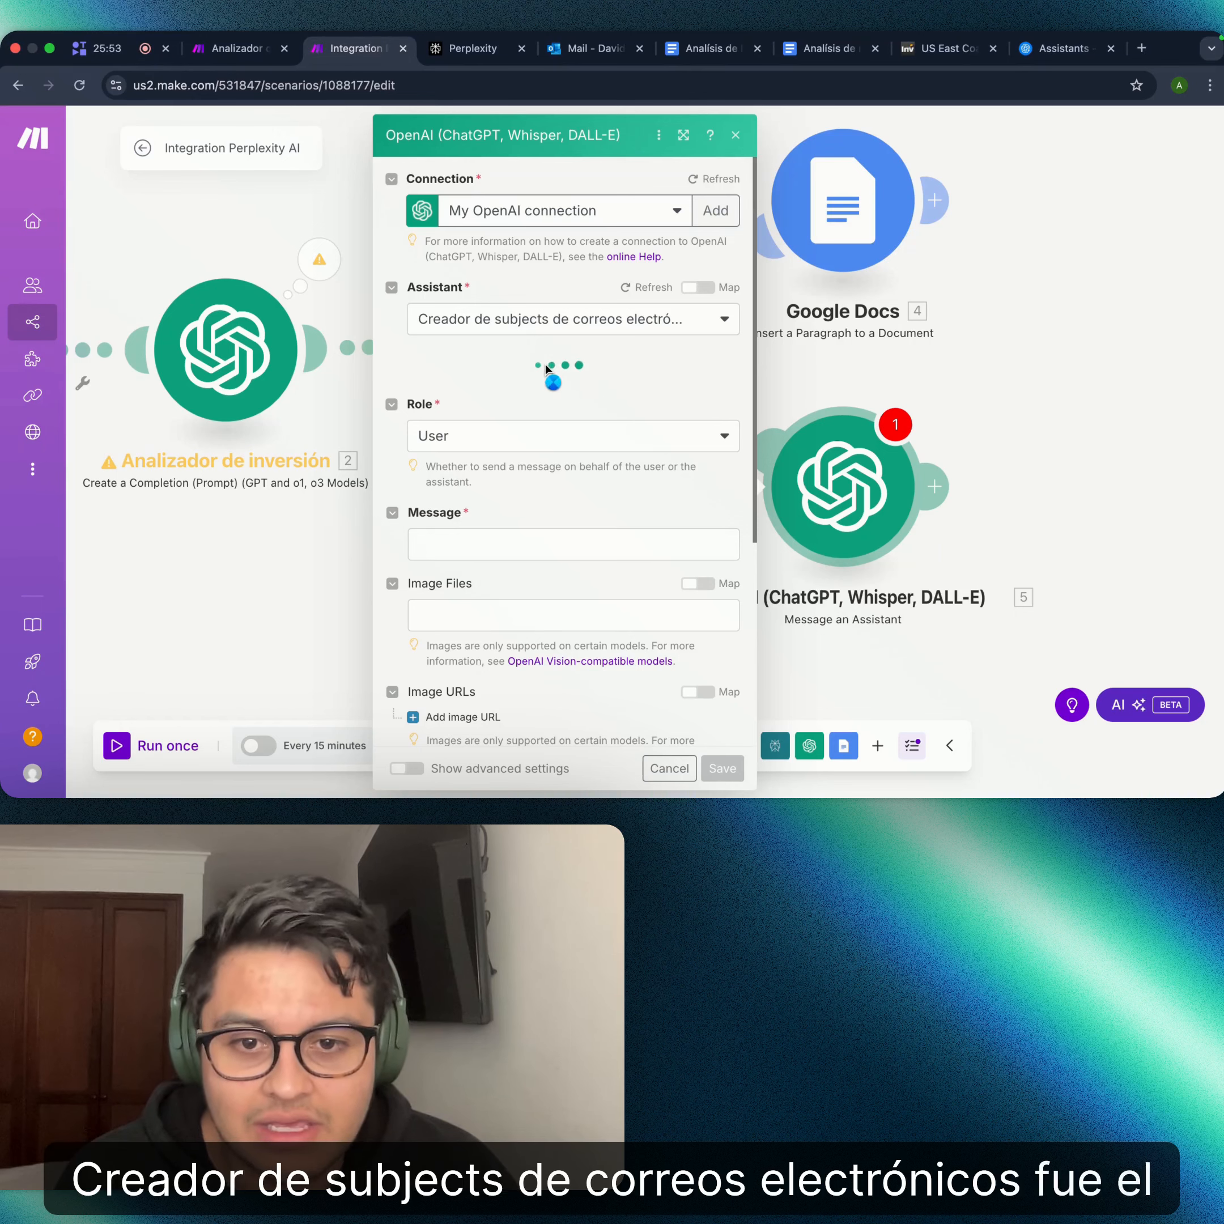
pyautogui.scroll(-1, 501, 382)
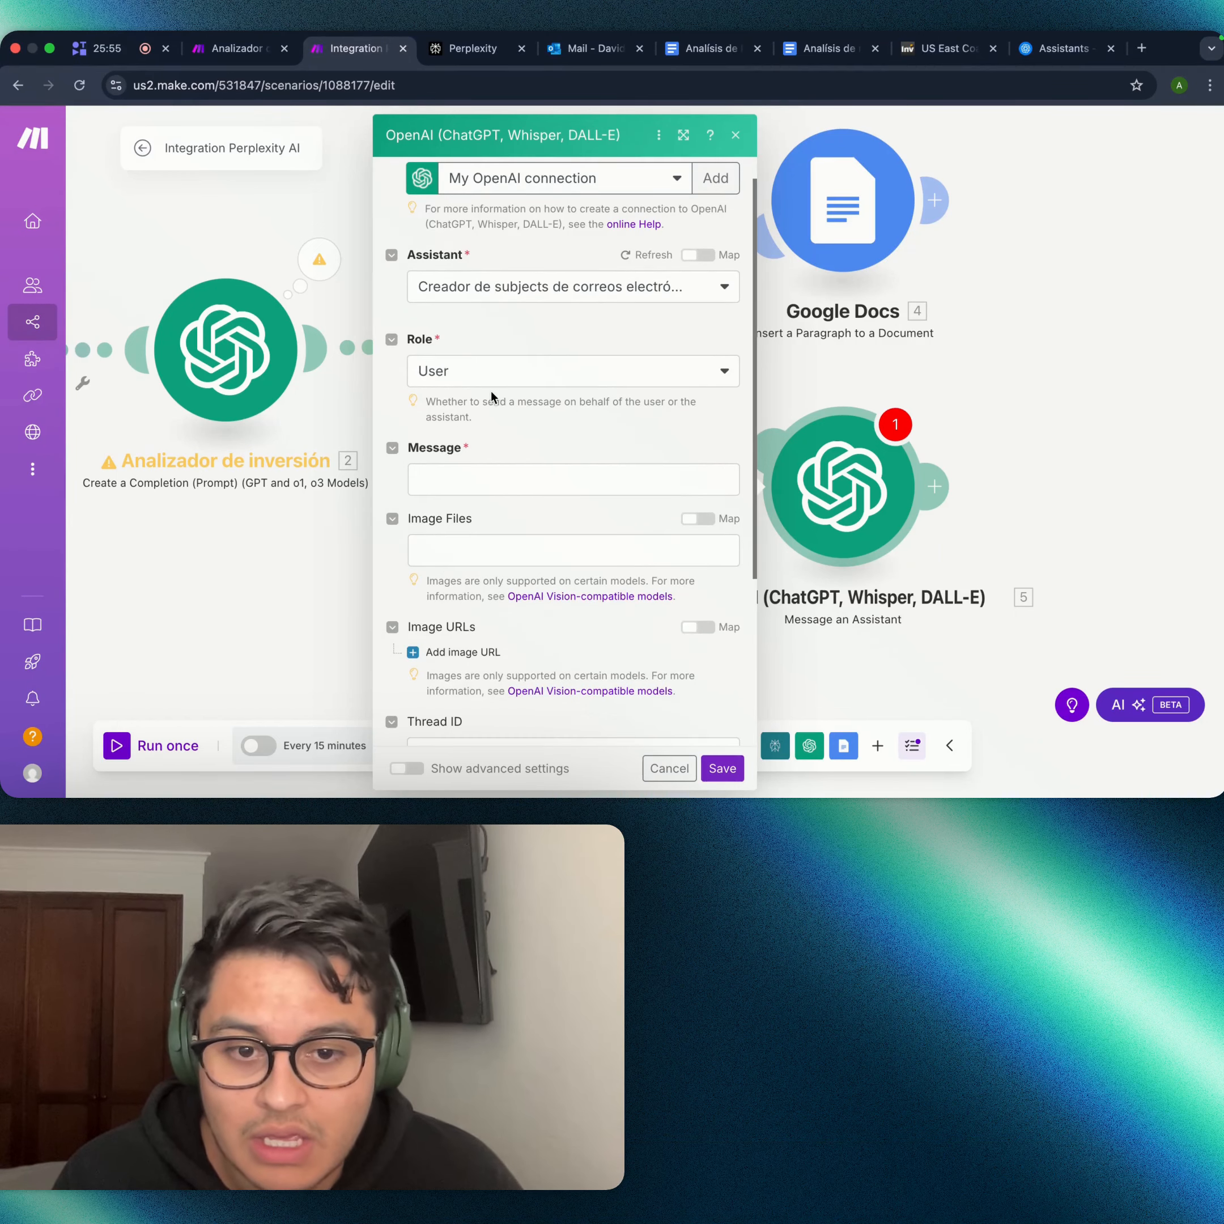
pyautogui.scroll(-1, 491, 395)
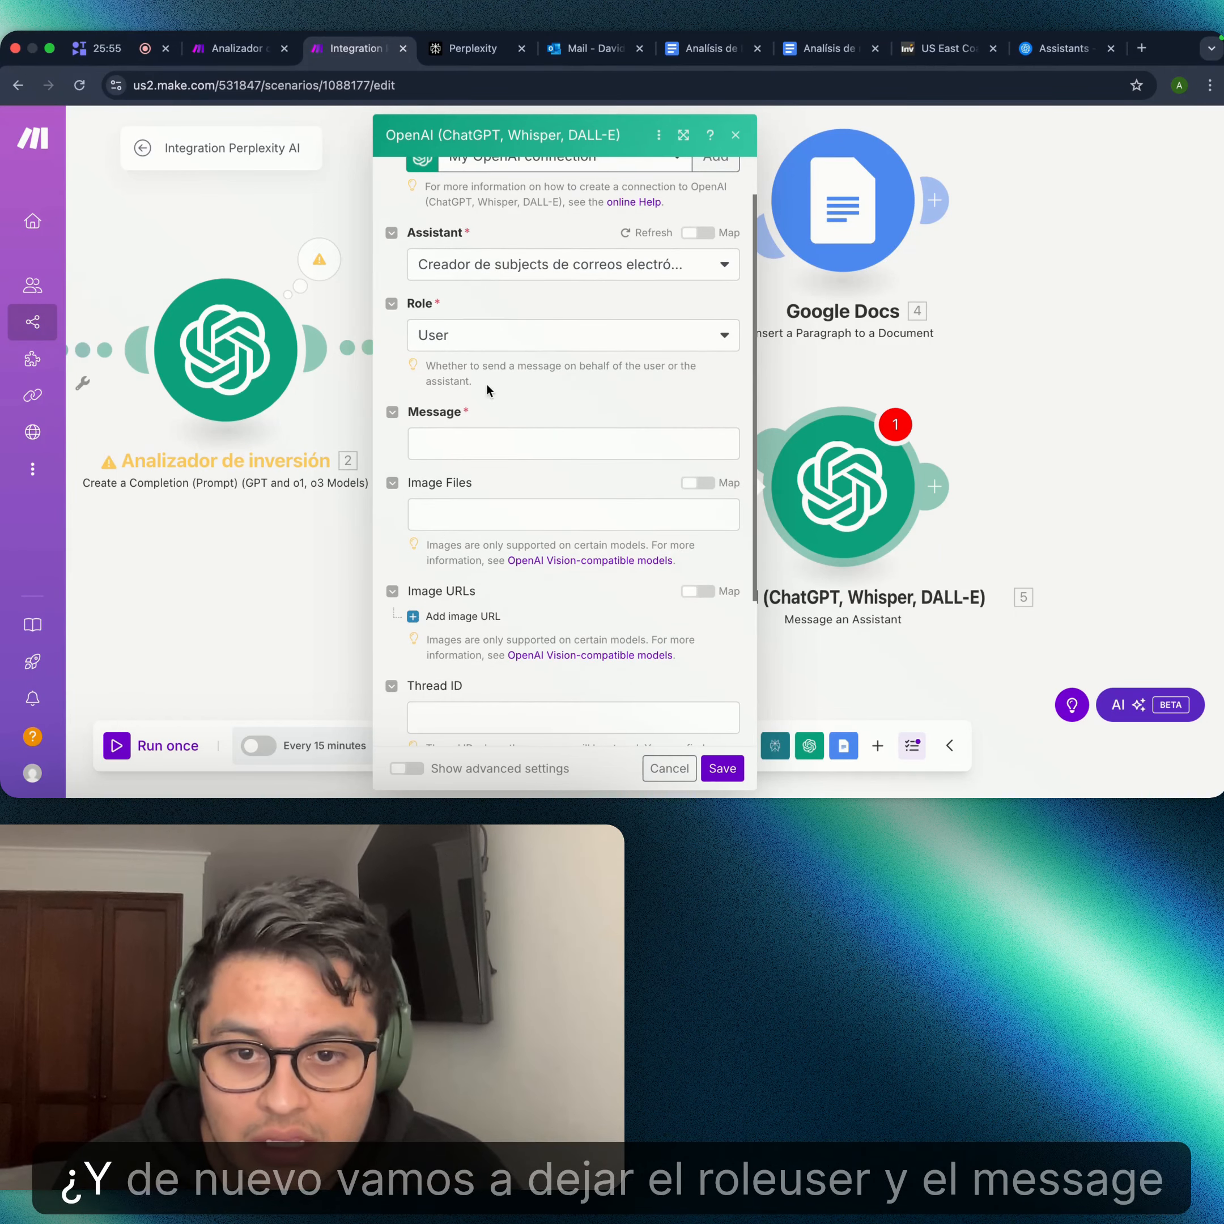
pyautogui.click(456, 439)
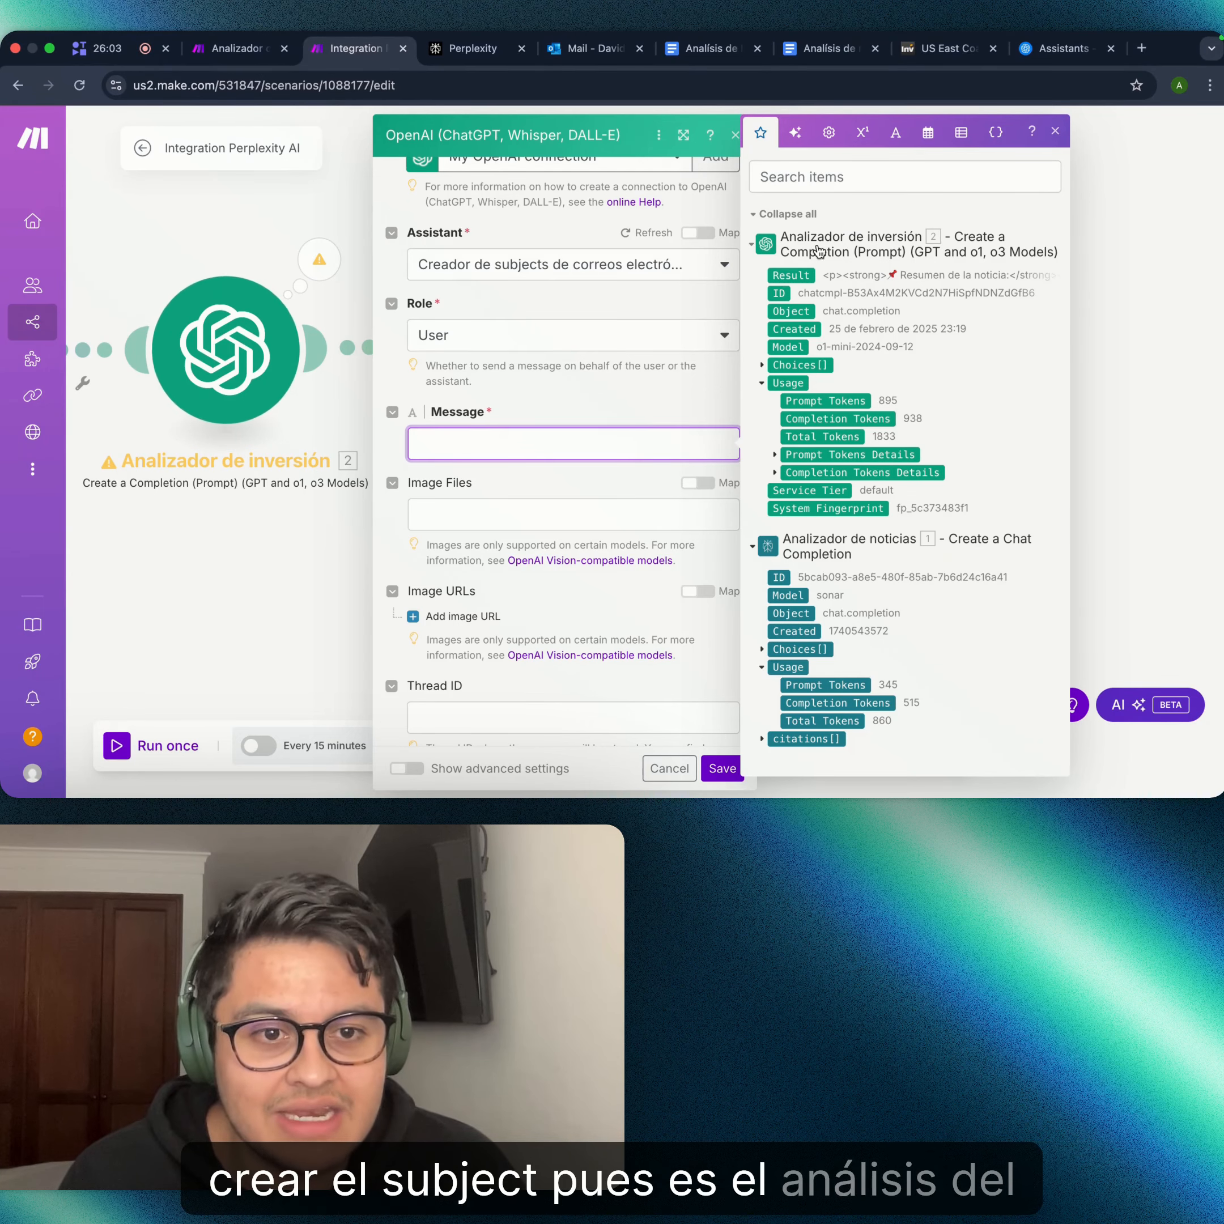
pyautogui.click(795, 277)
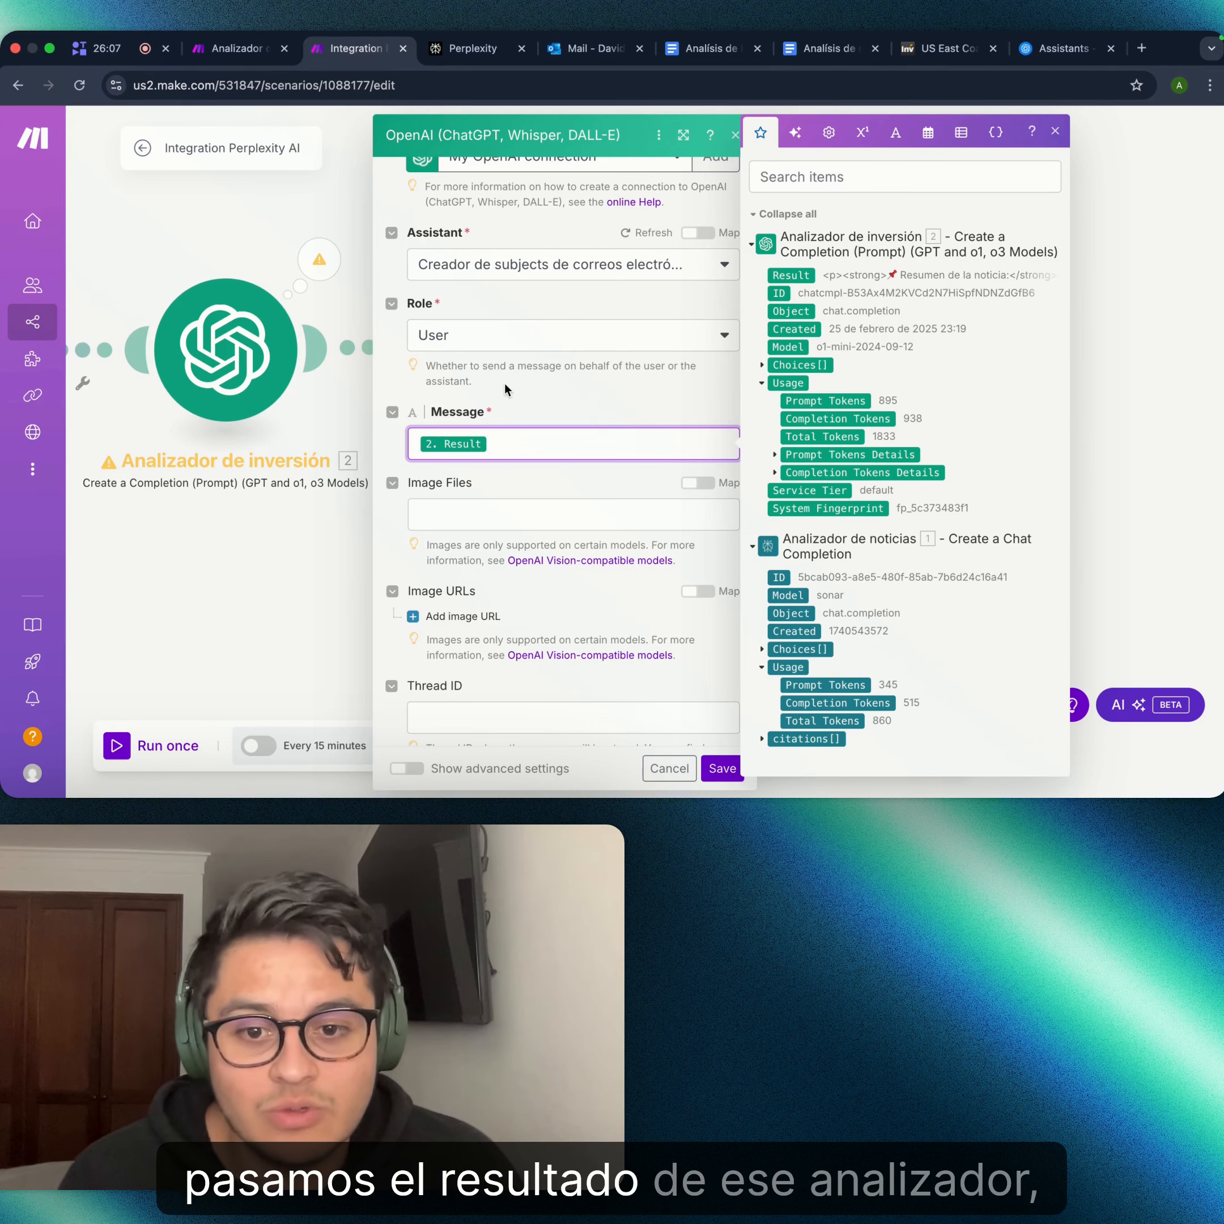
pyautogui.scroll(-5, 508, 411)
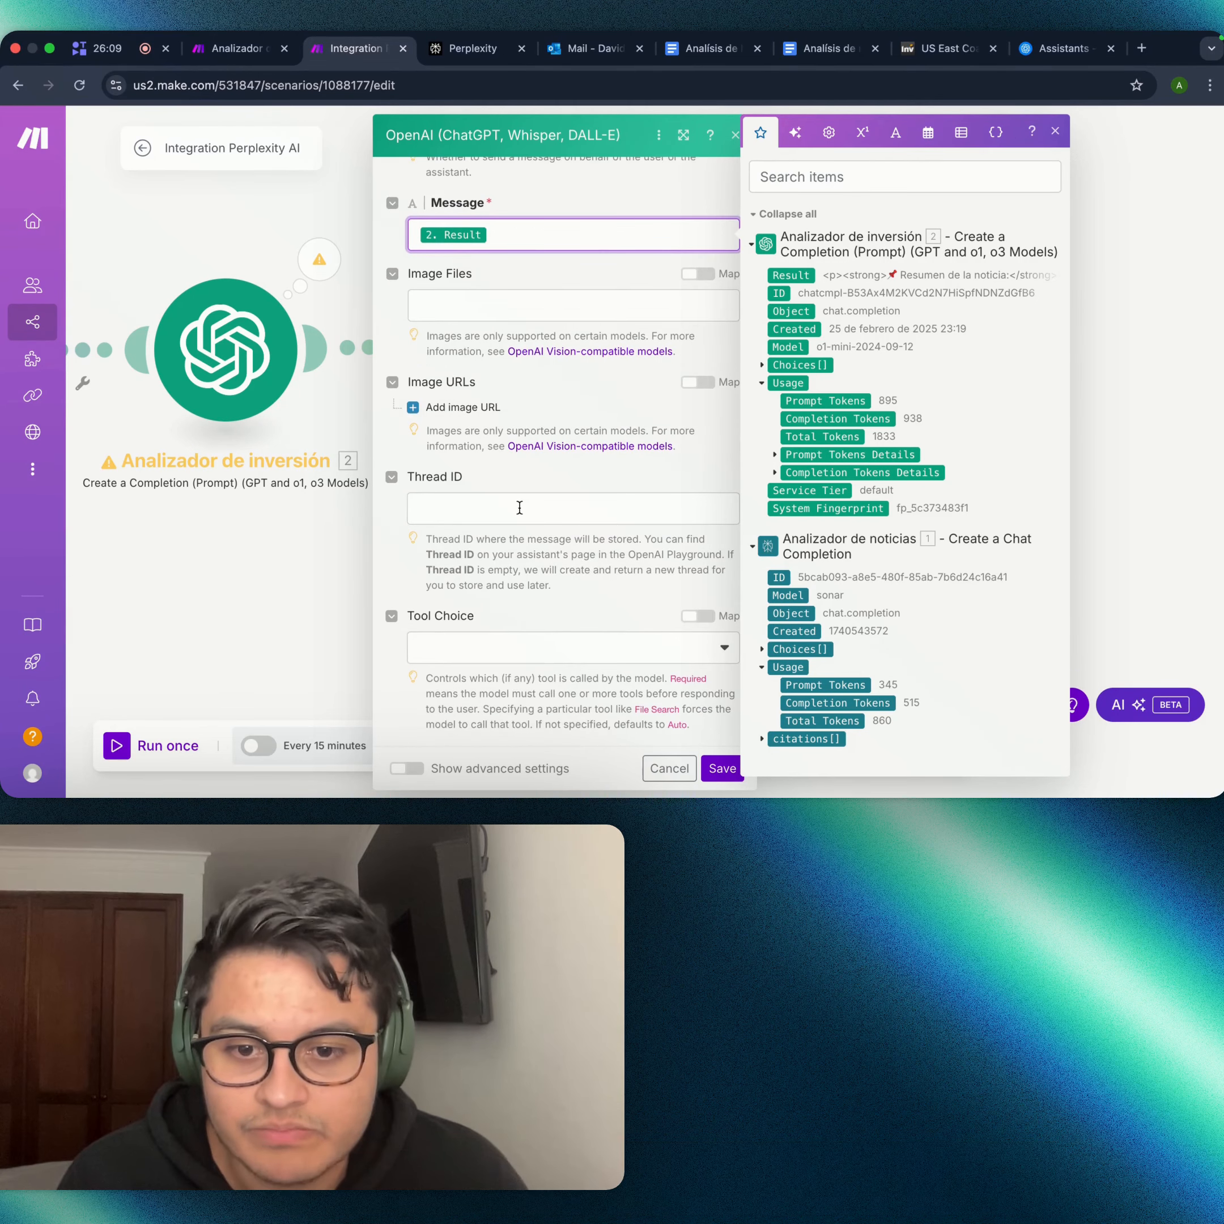
pyautogui.click(675, 478)
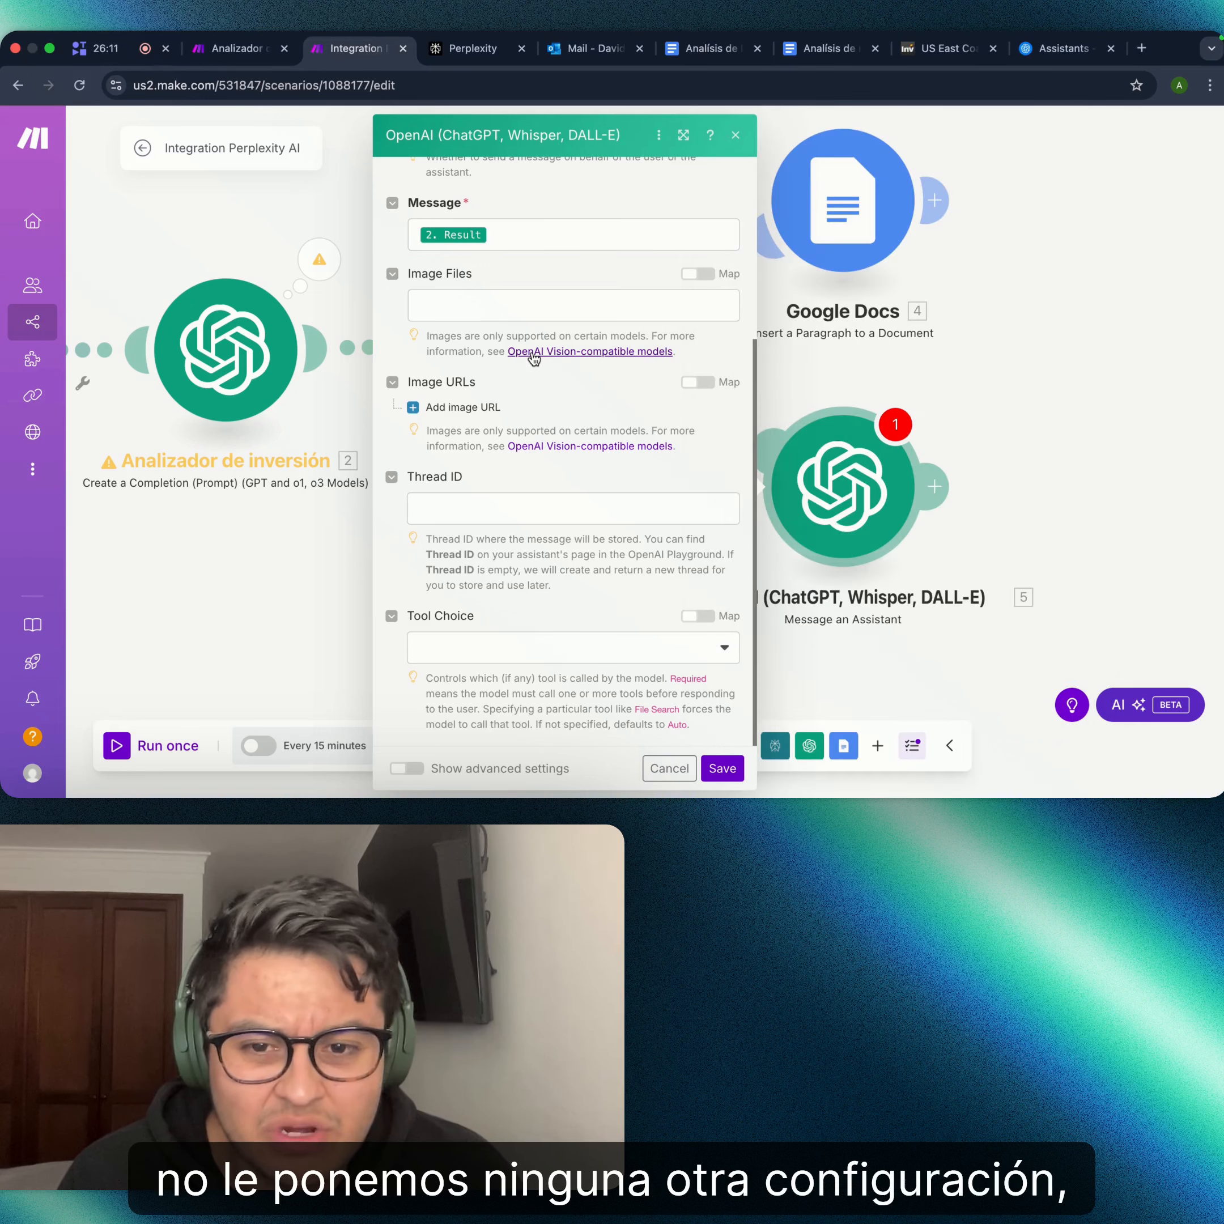
pyautogui.scroll(5, 675, 550)
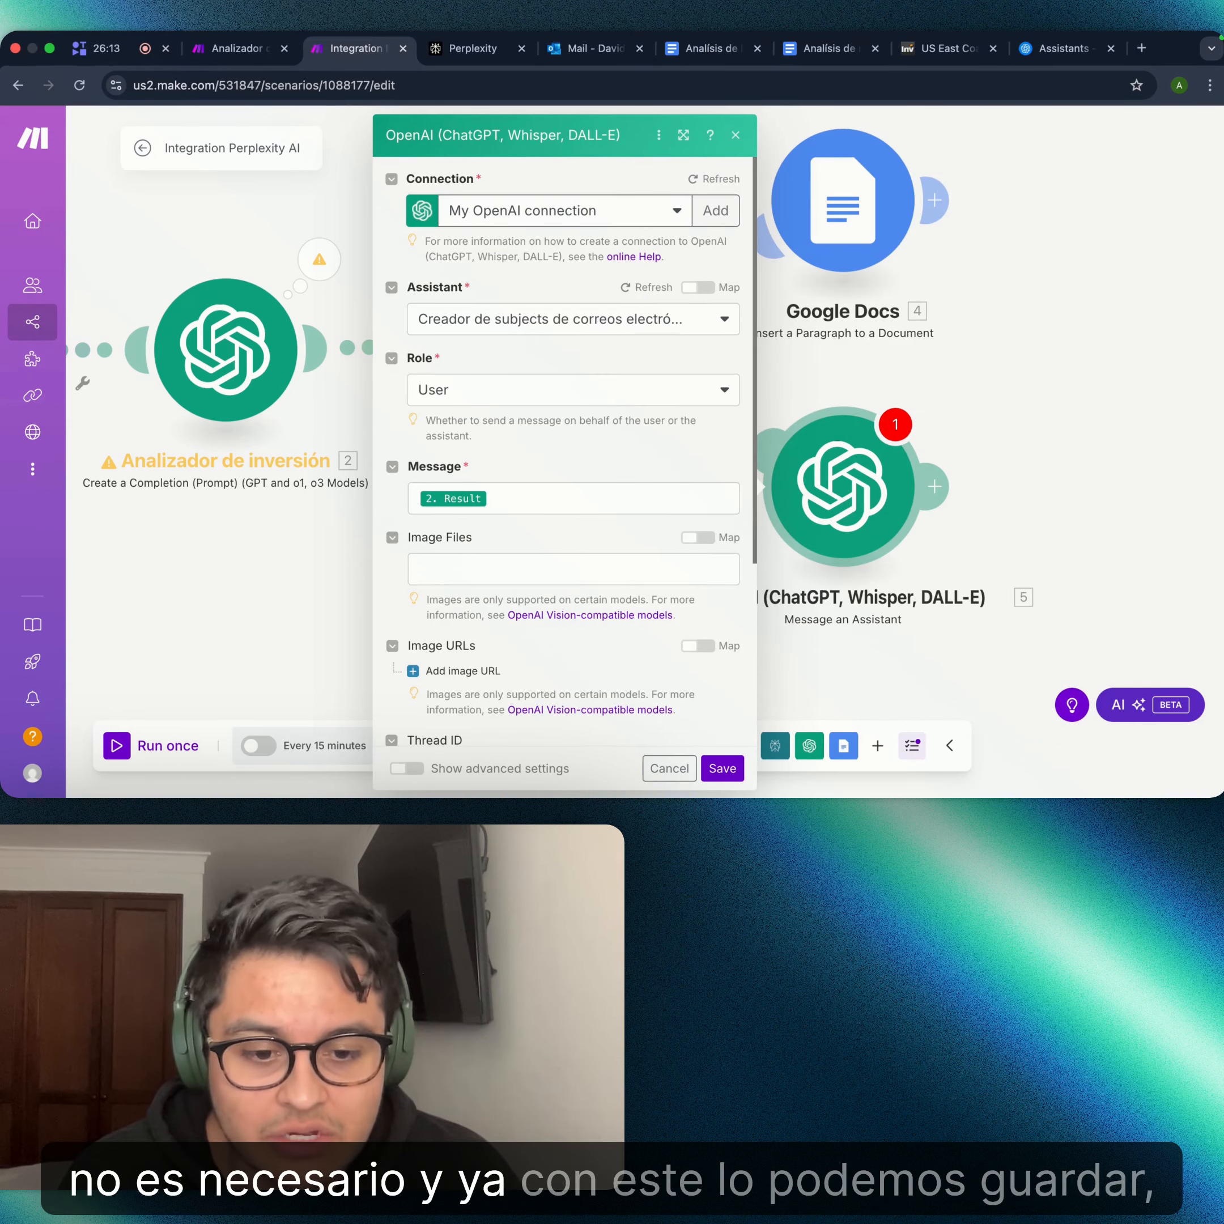
pyautogui.click(736, 769)
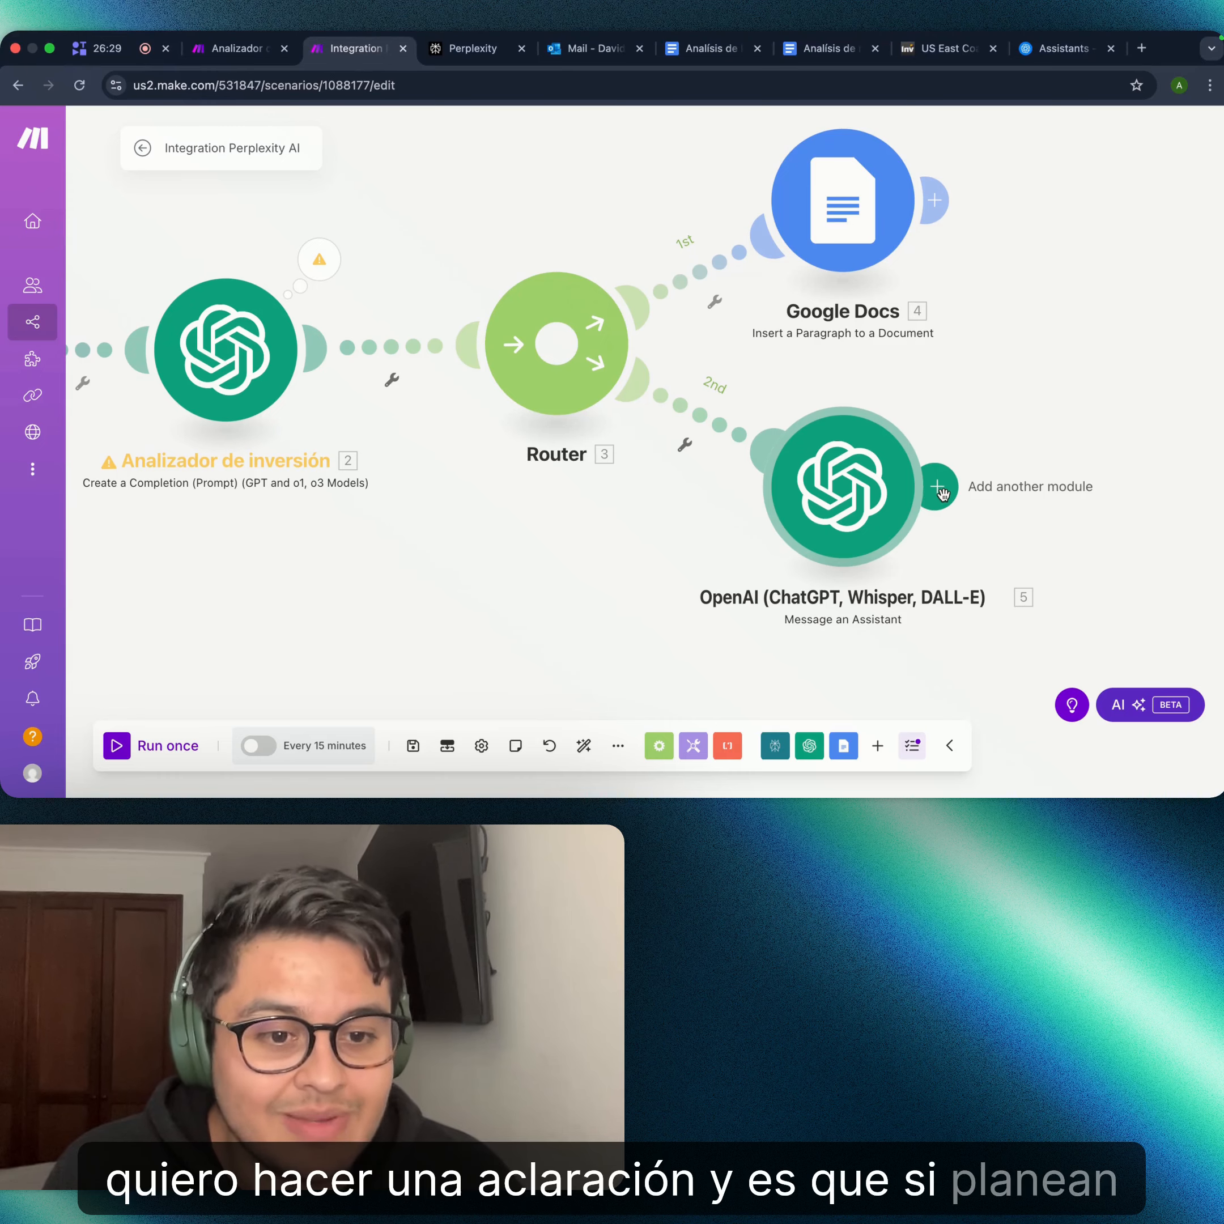
# - Add a module after step 5 and pick Gmail, aiming for its Create a Draft action
pyautogui.click(938, 488)
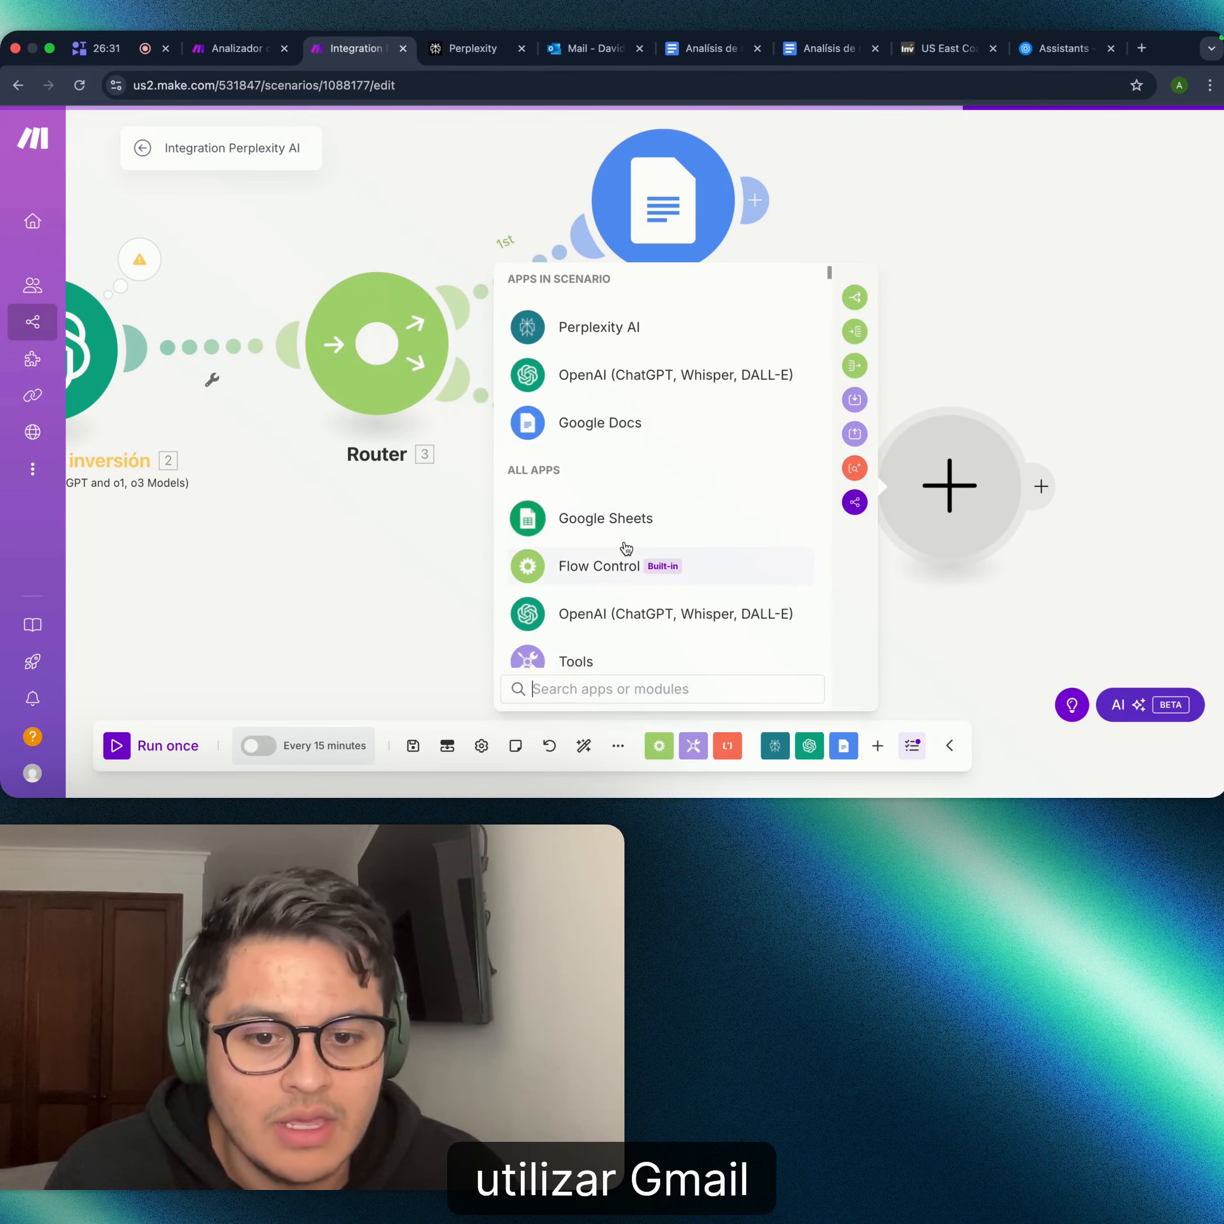
pyautogui.scroll(-9, 625, 547)
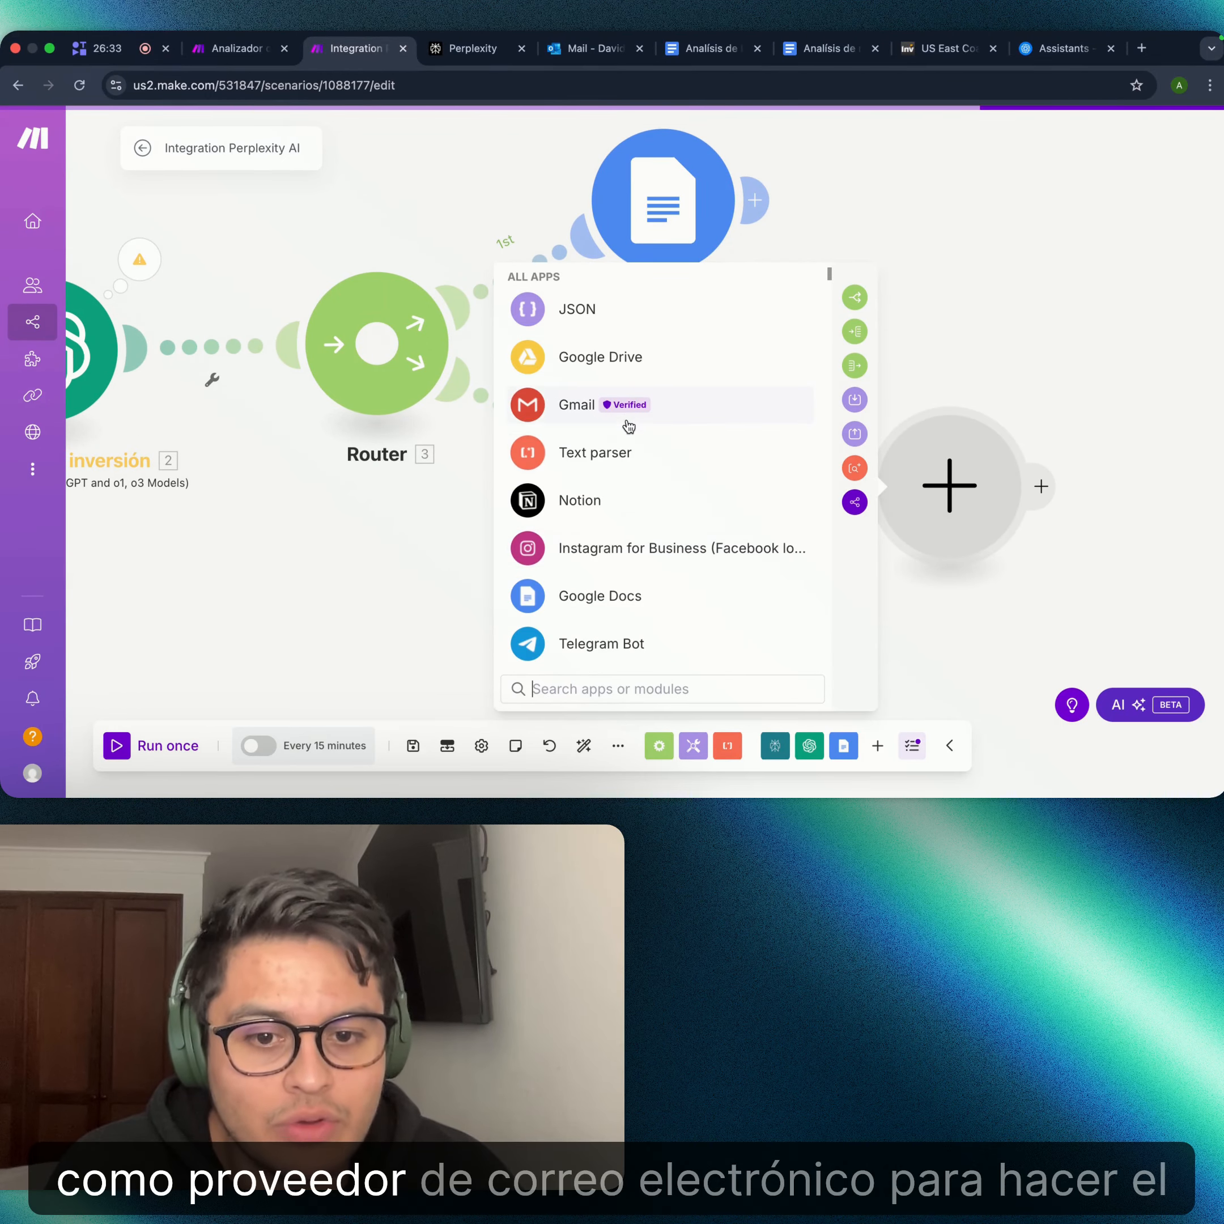
pyautogui.click(672, 407)
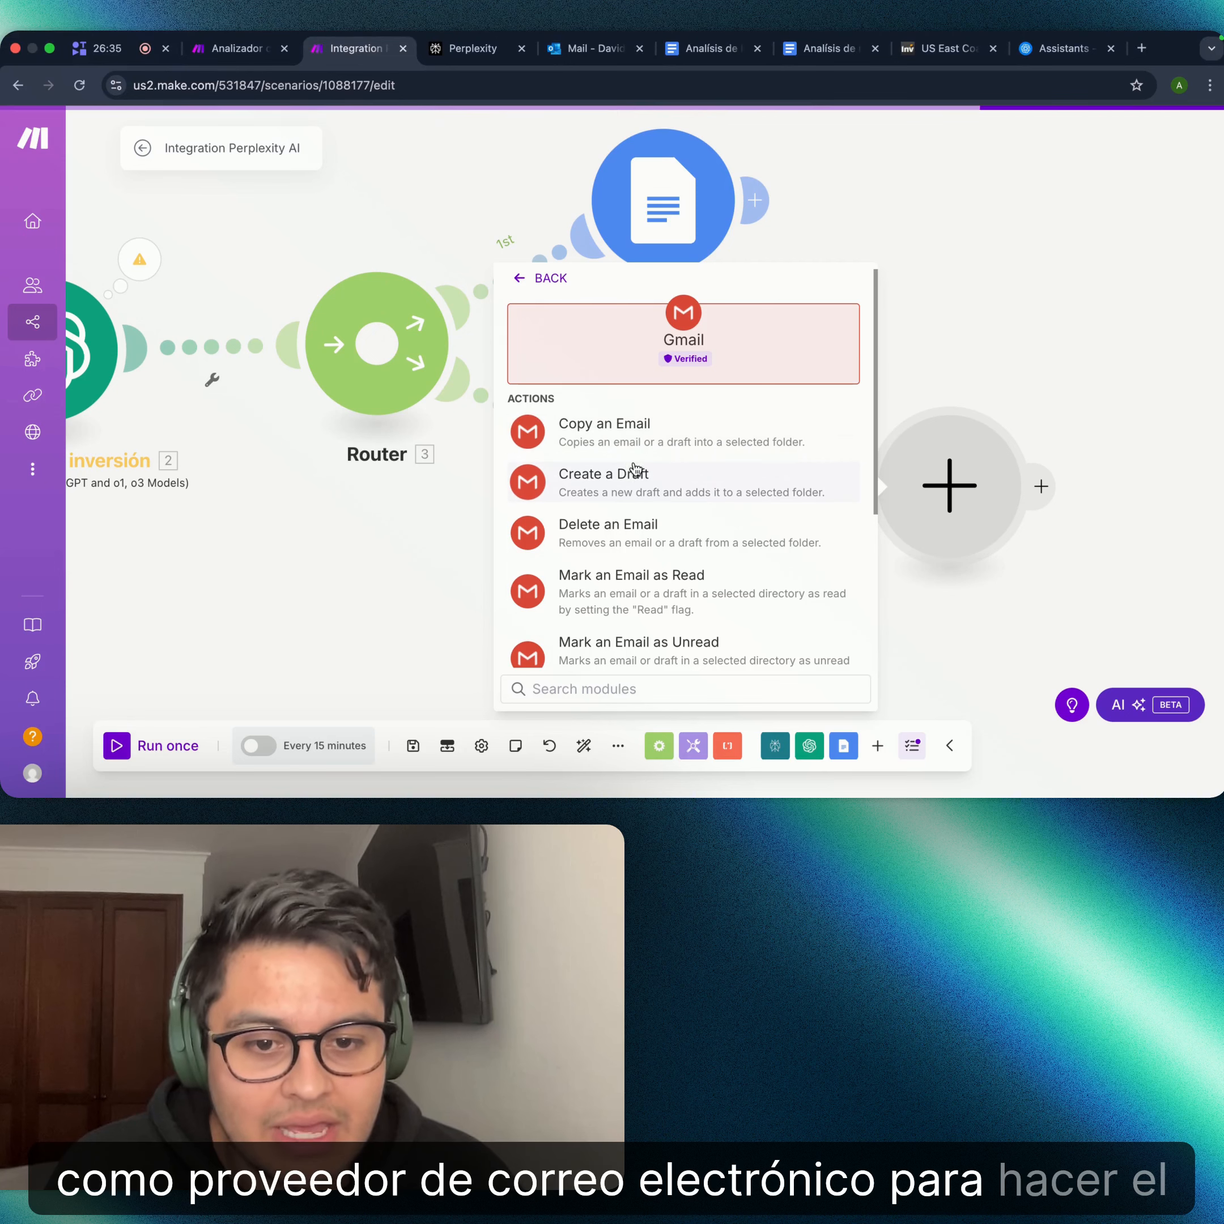
pyautogui.press('Escape')
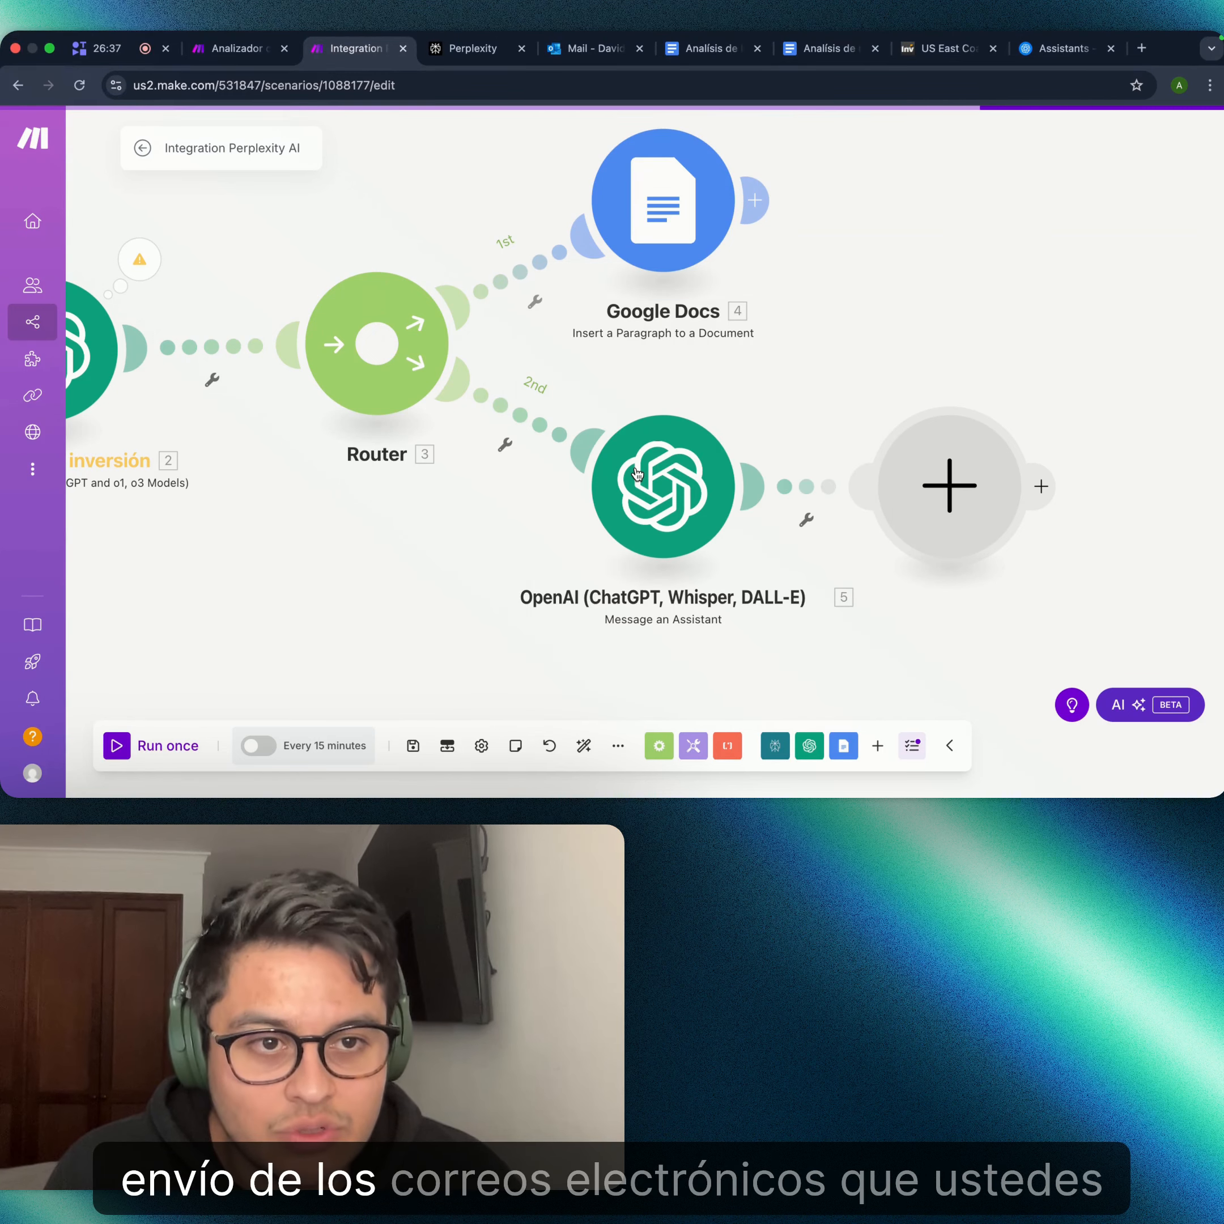
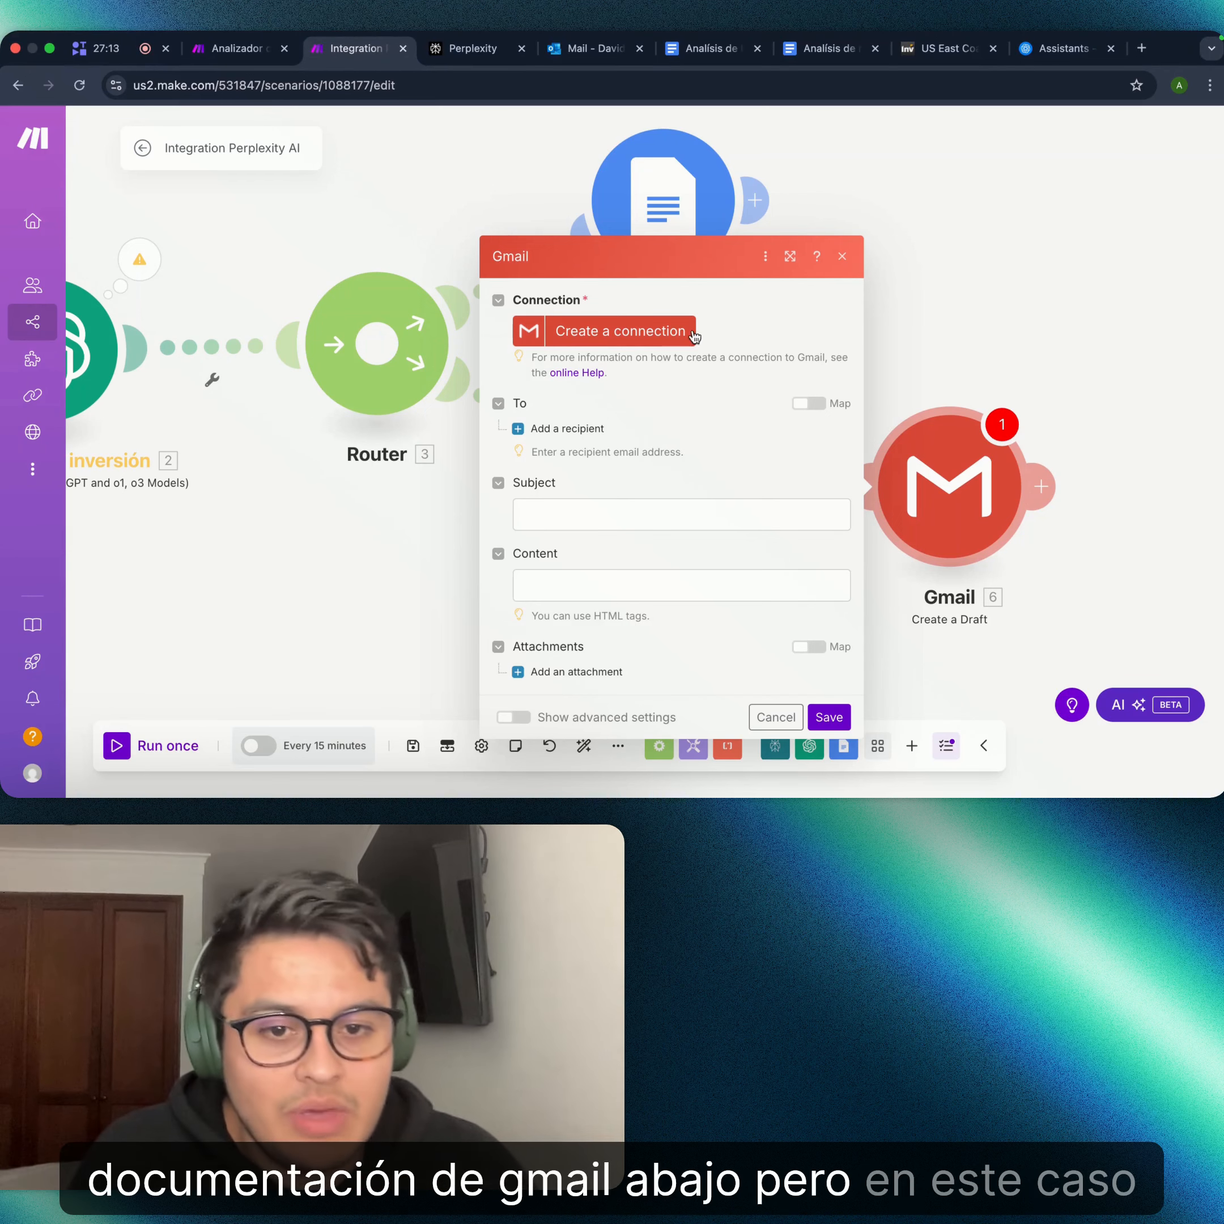
# - Delete the Gmail Create a Draft module that follows the OpenAI assistant step
pyautogui.click(842, 257)
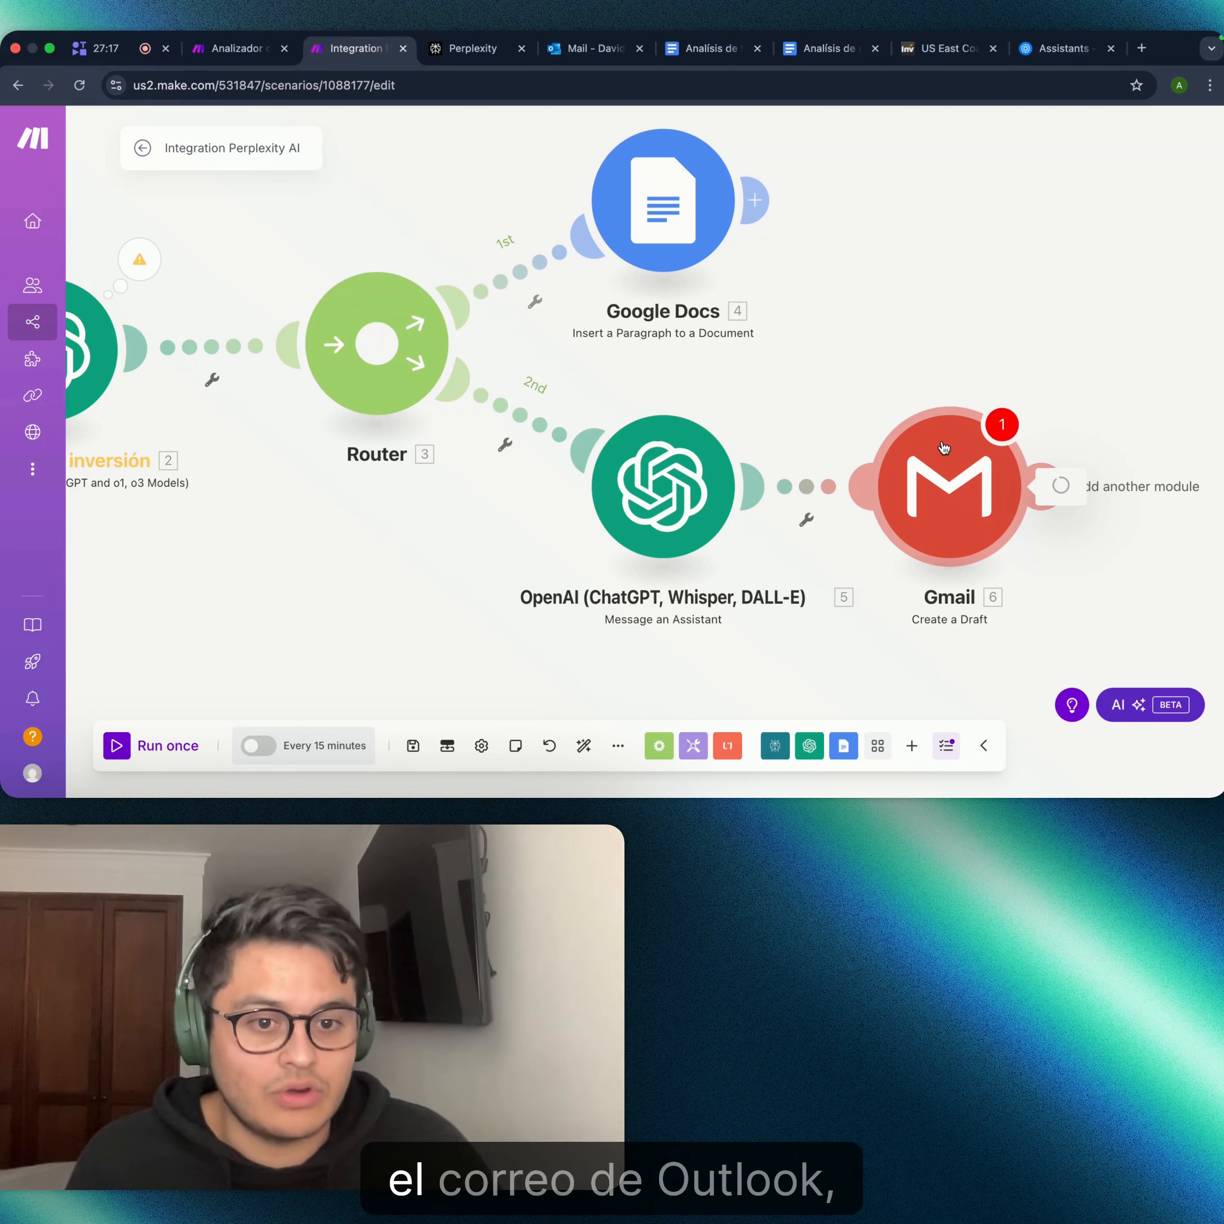
pyautogui.click(943, 448)
pyautogui.rightClick(962, 477)
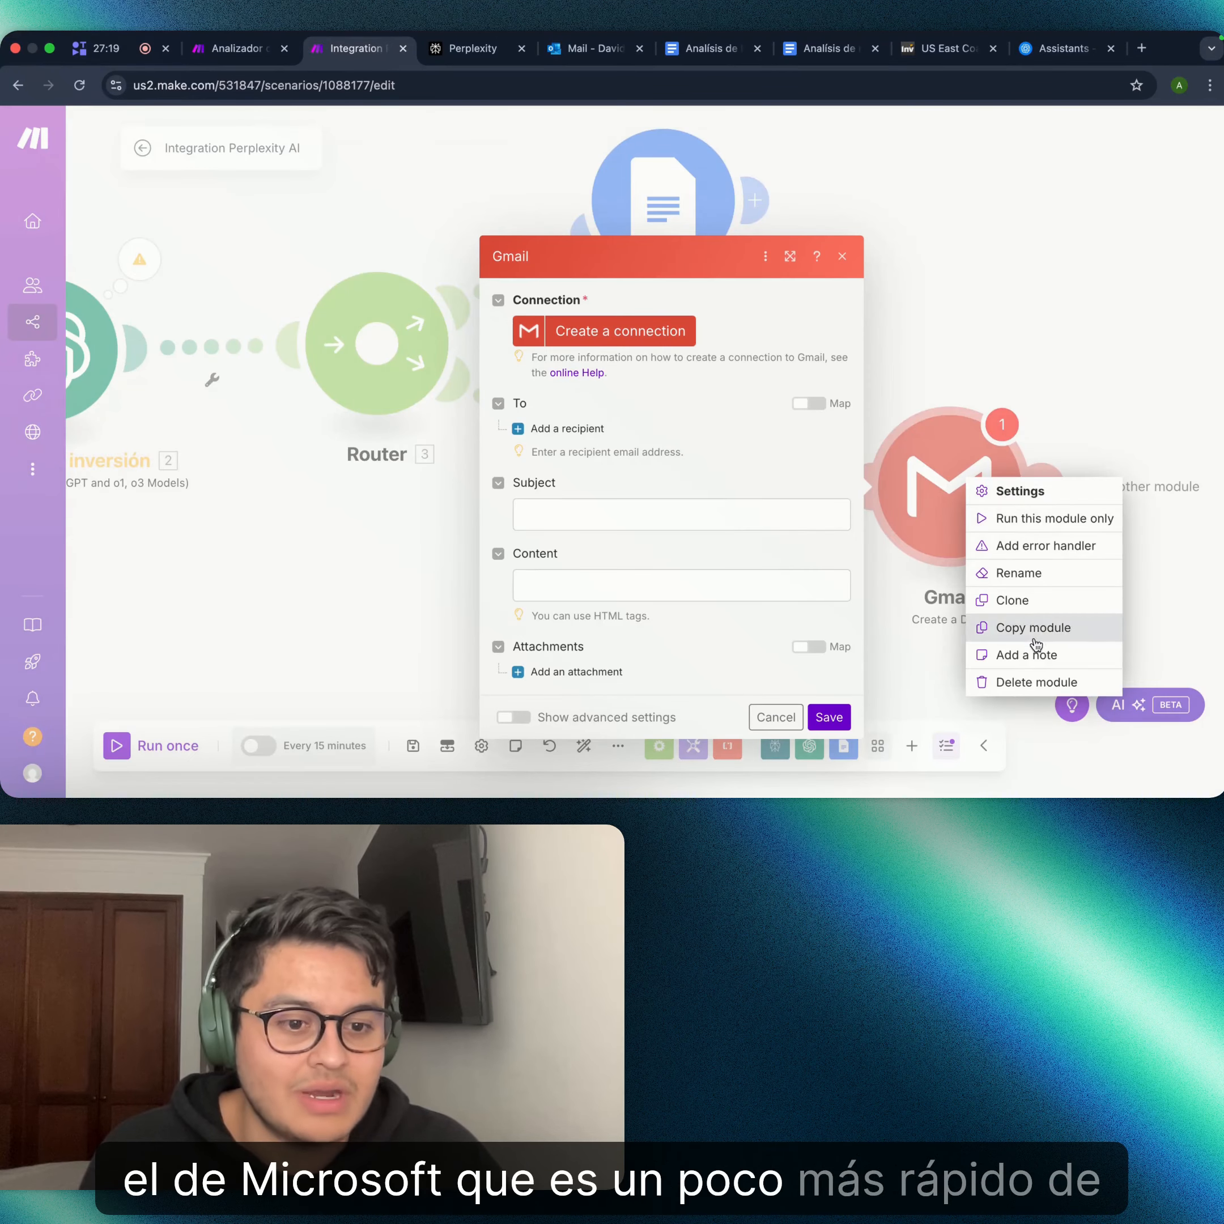
pyautogui.click(1037, 681)
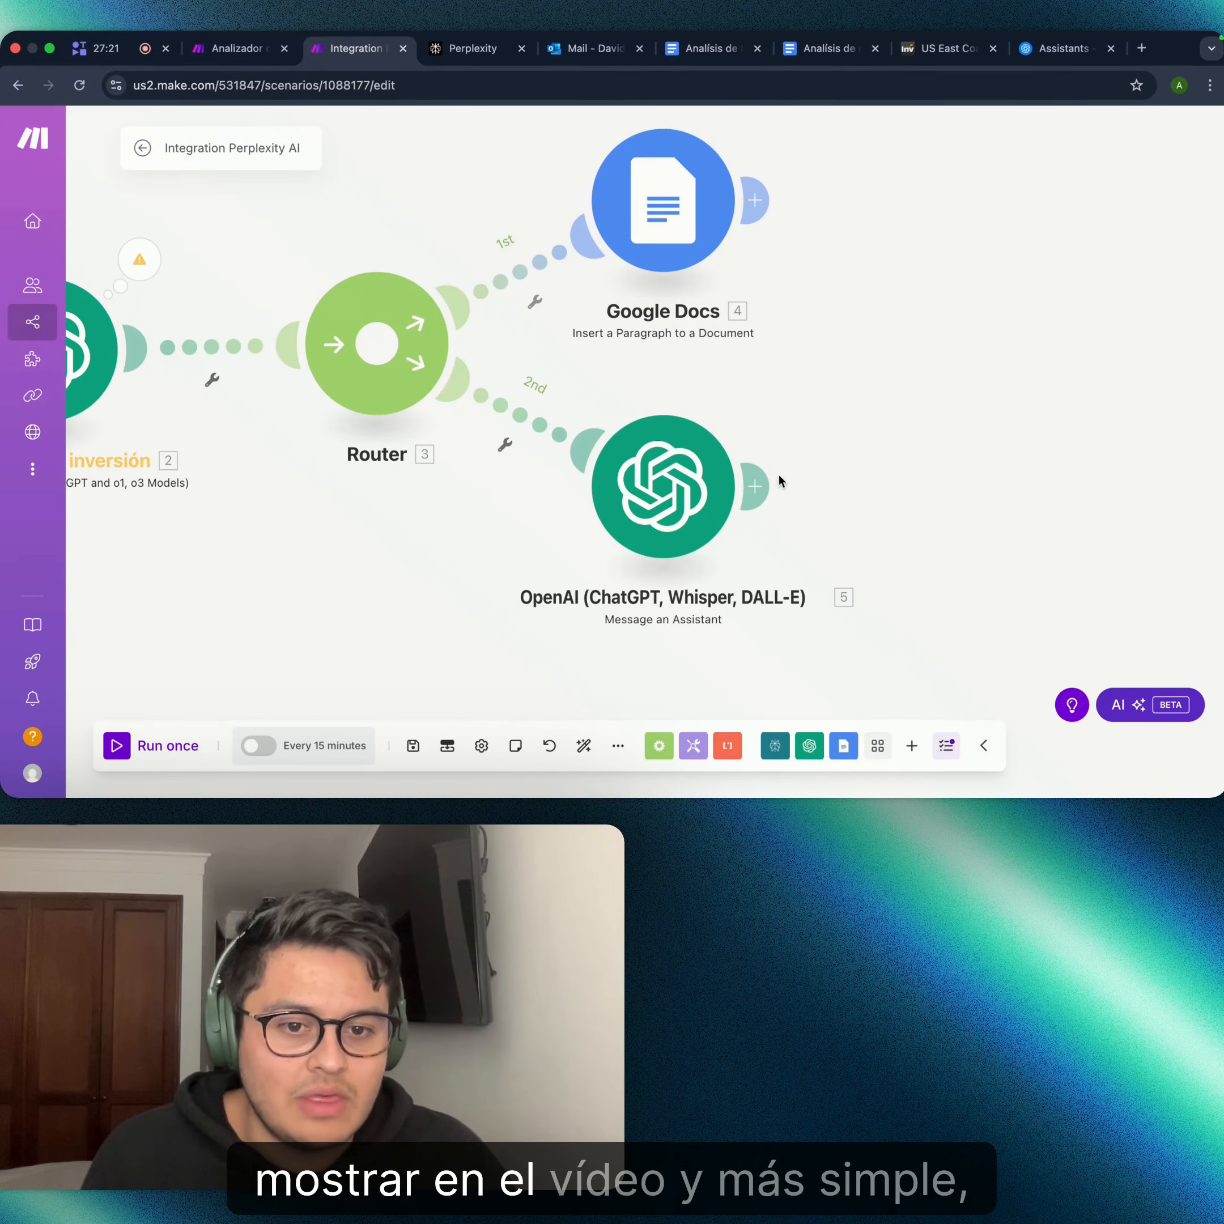
# - Add a new module after the OpenAI assistant and browse the app list
pyautogui.click(756, 486)
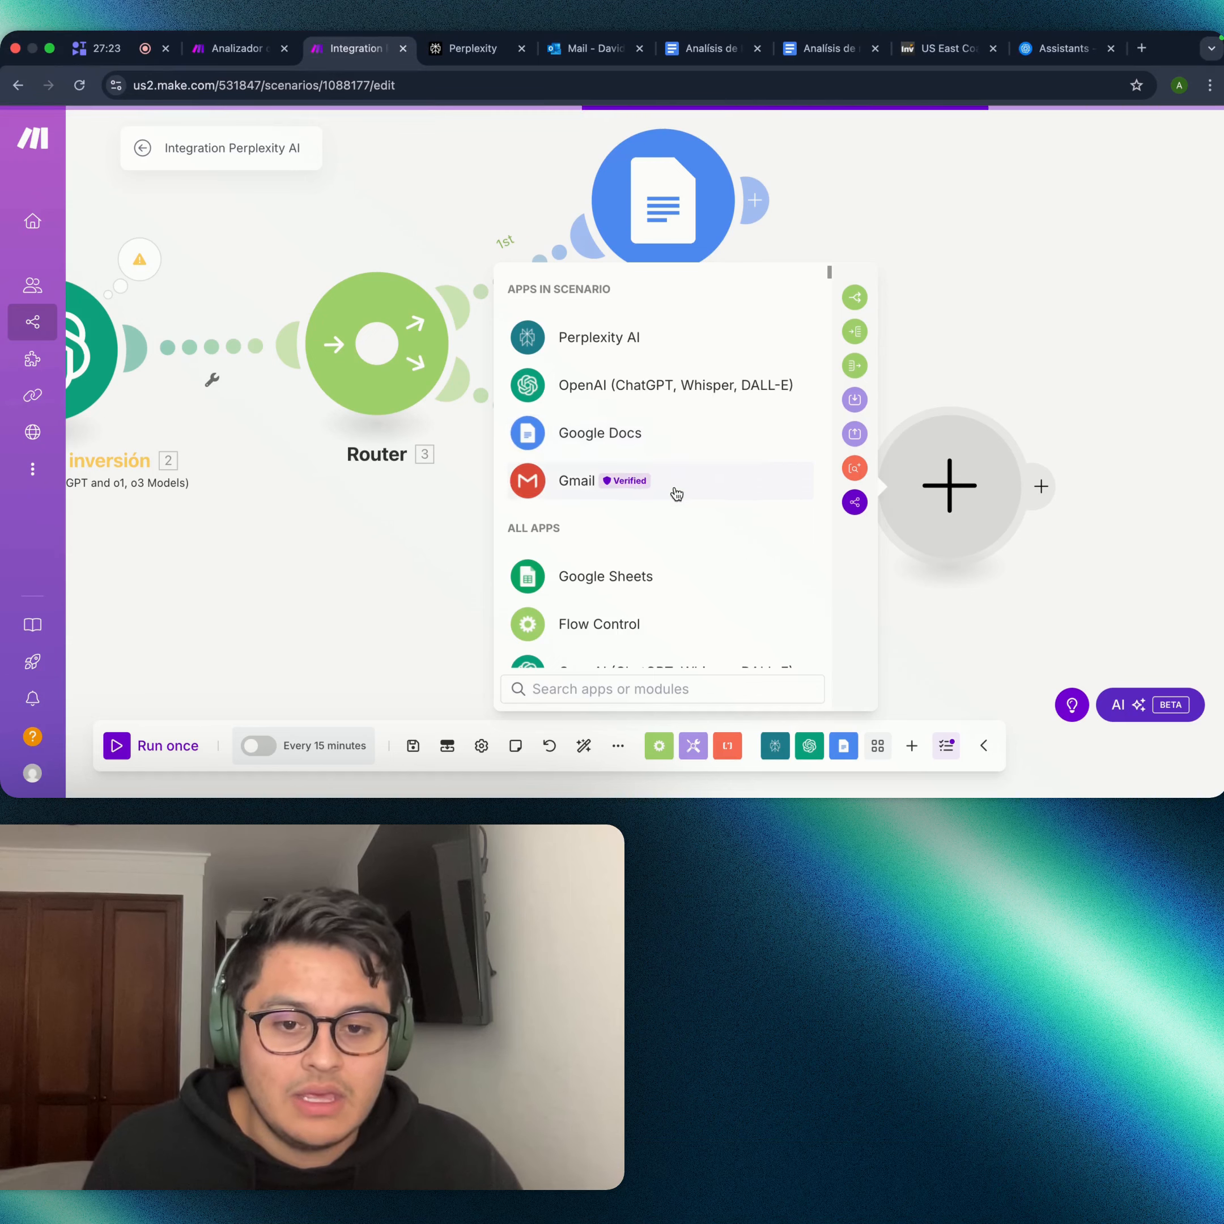
pyautogui.scroll(-10, 677, 494)
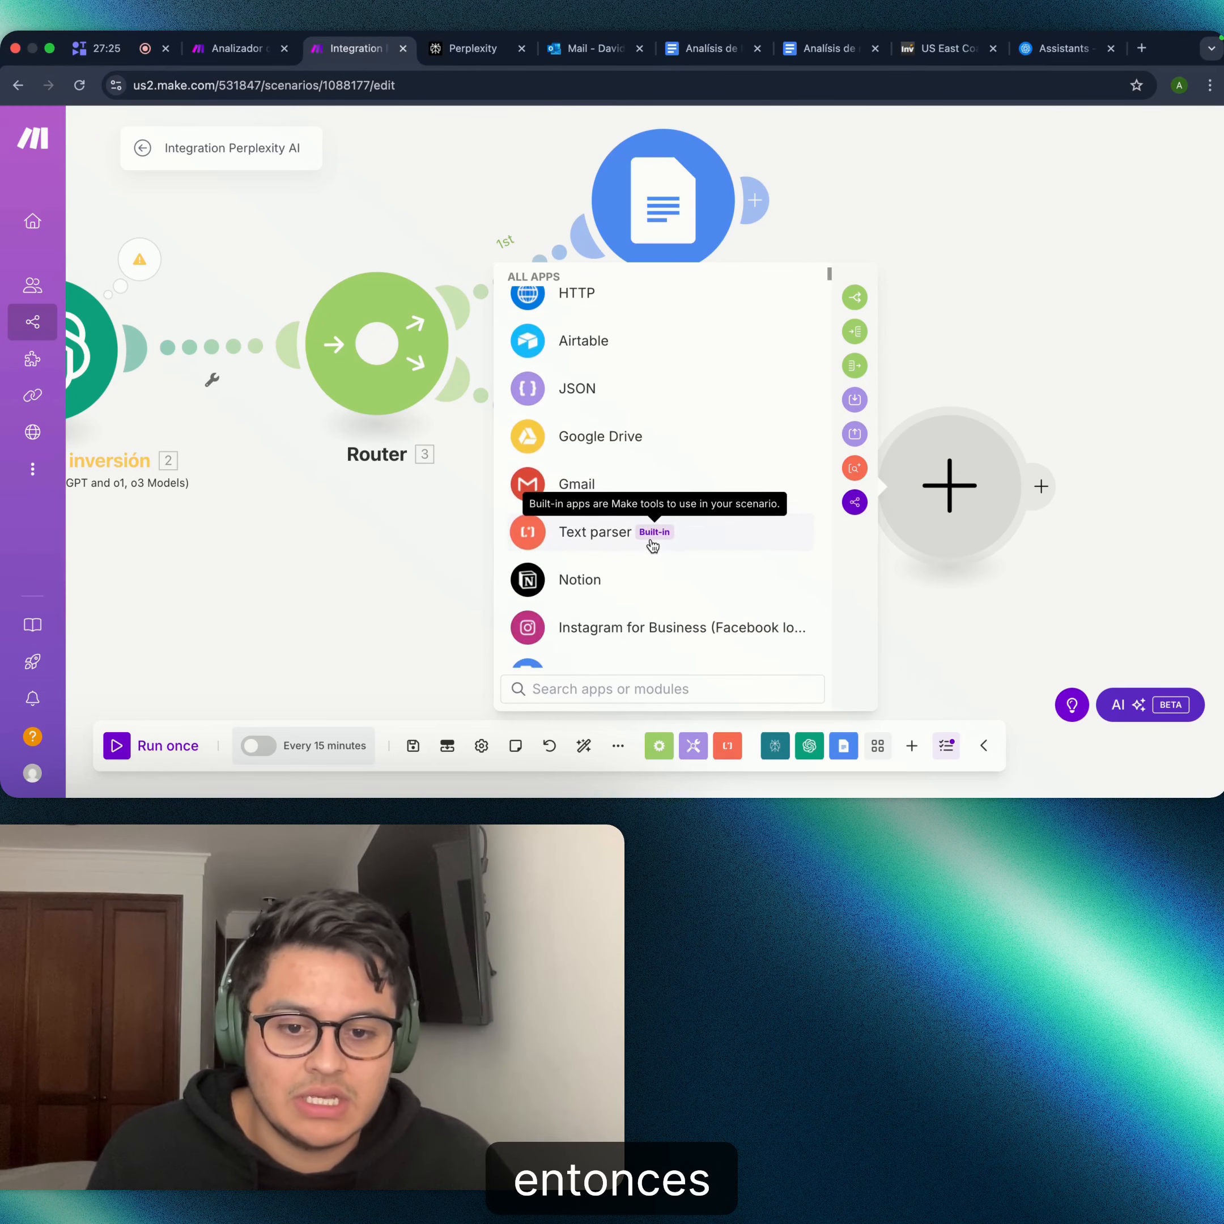
pyautogui.scroll(-8, 652, 543)
pyautogui.scroll(2, 580, 370)
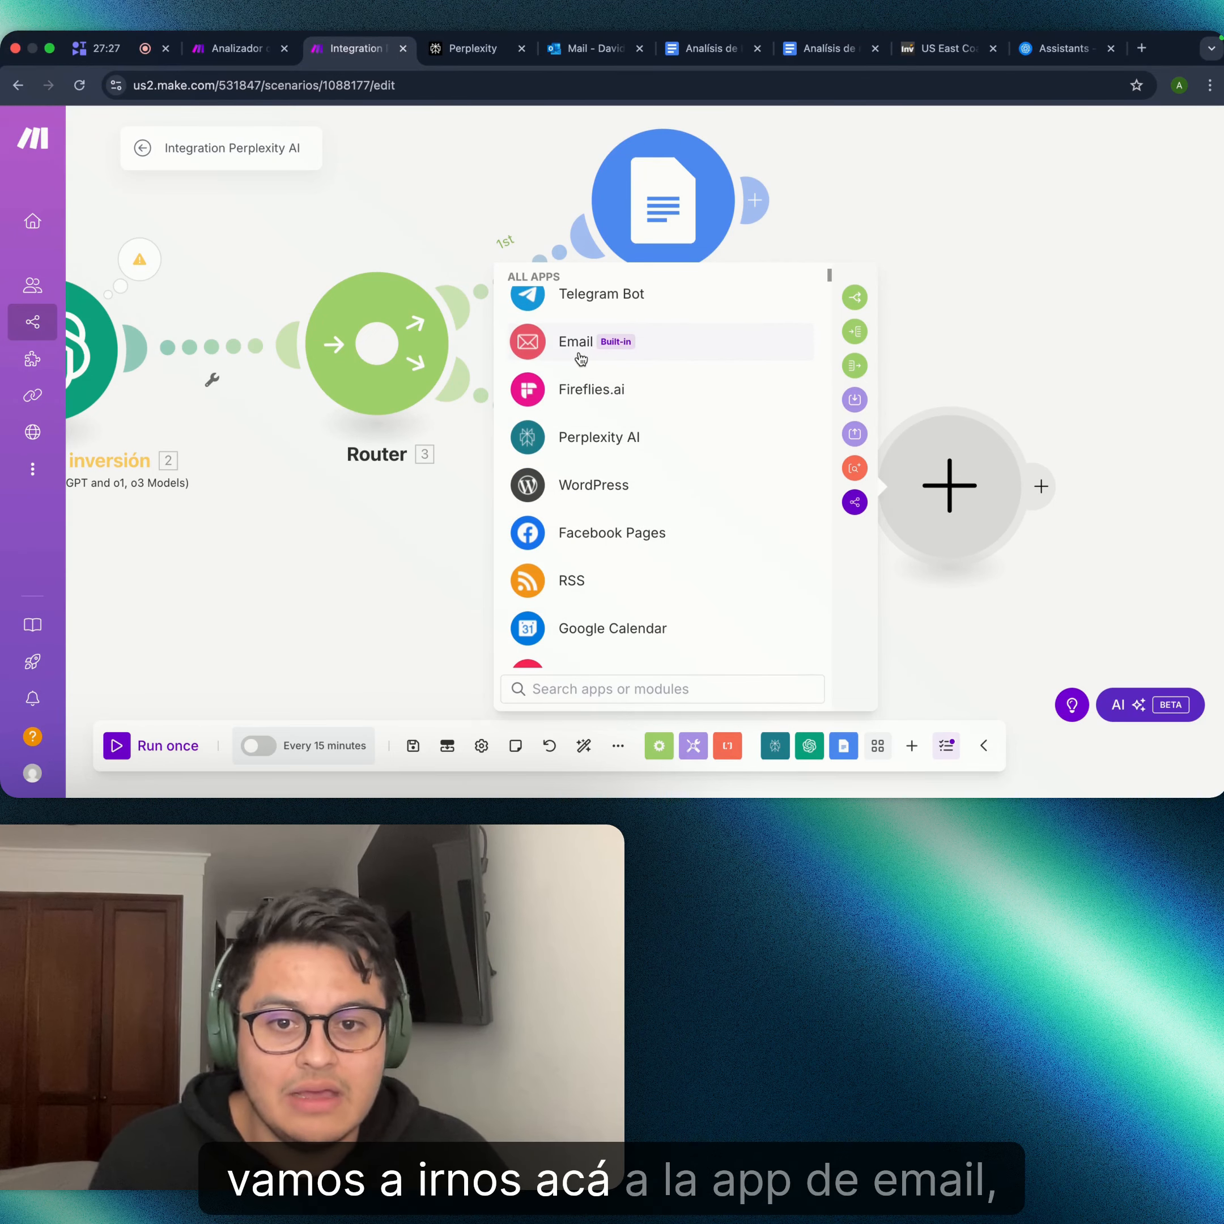
# - Open Email (Built-in) and review its actions, including Create a Draft and Send an Email
pyautogui.click(571, 354)
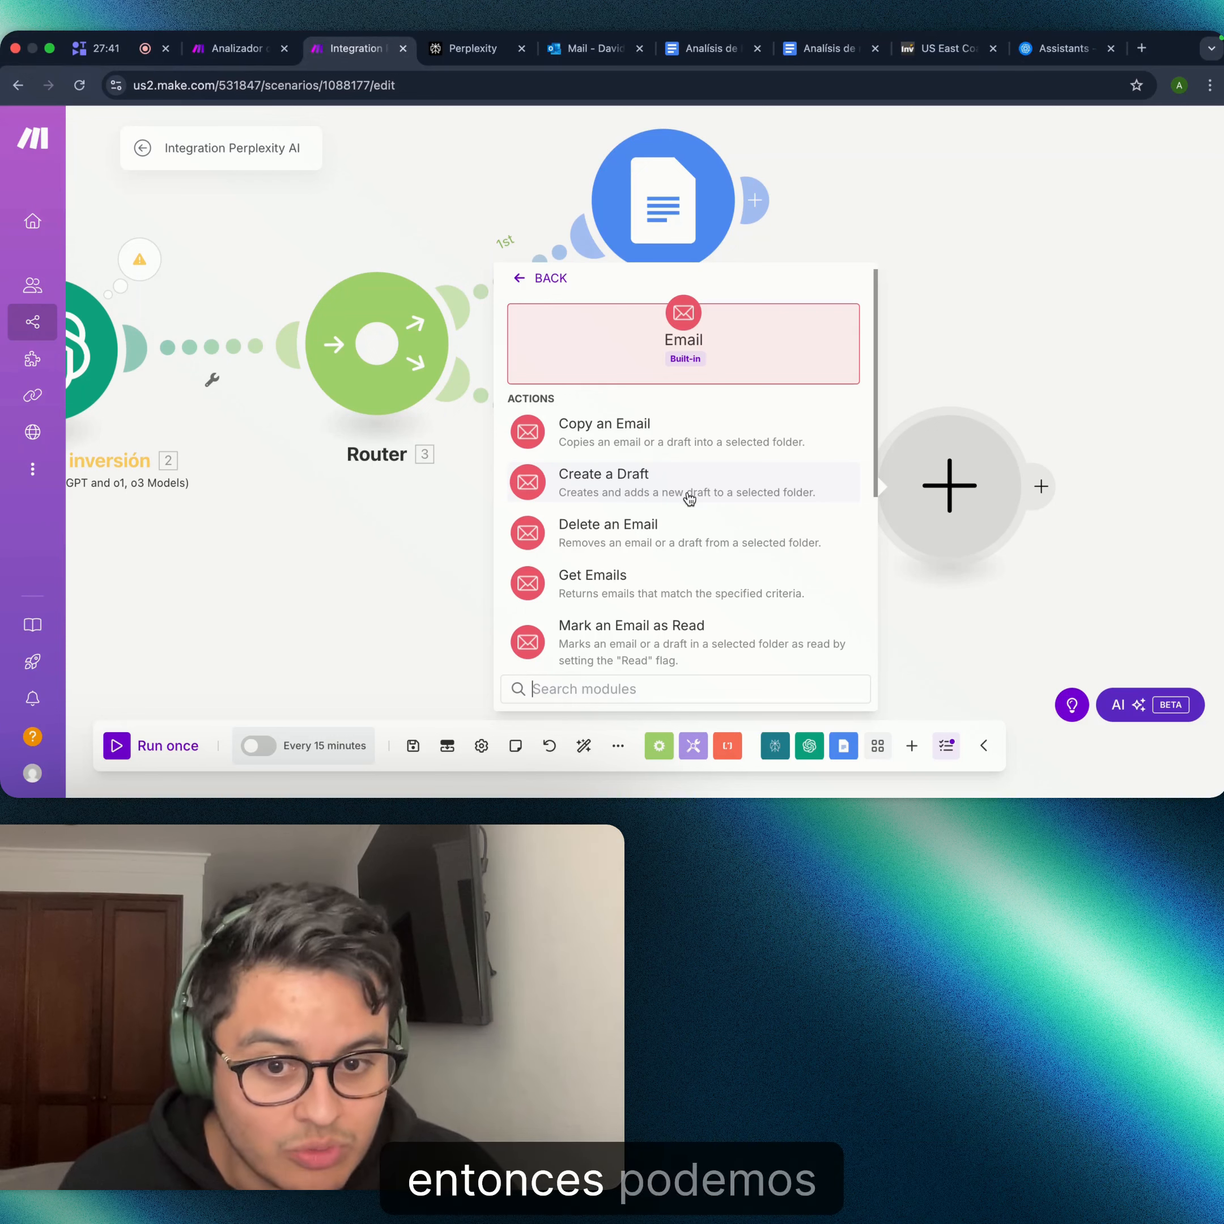
pyautogui.scroll(-3, 700, 488)
pyautogui.scroll(-4, 694, 475)
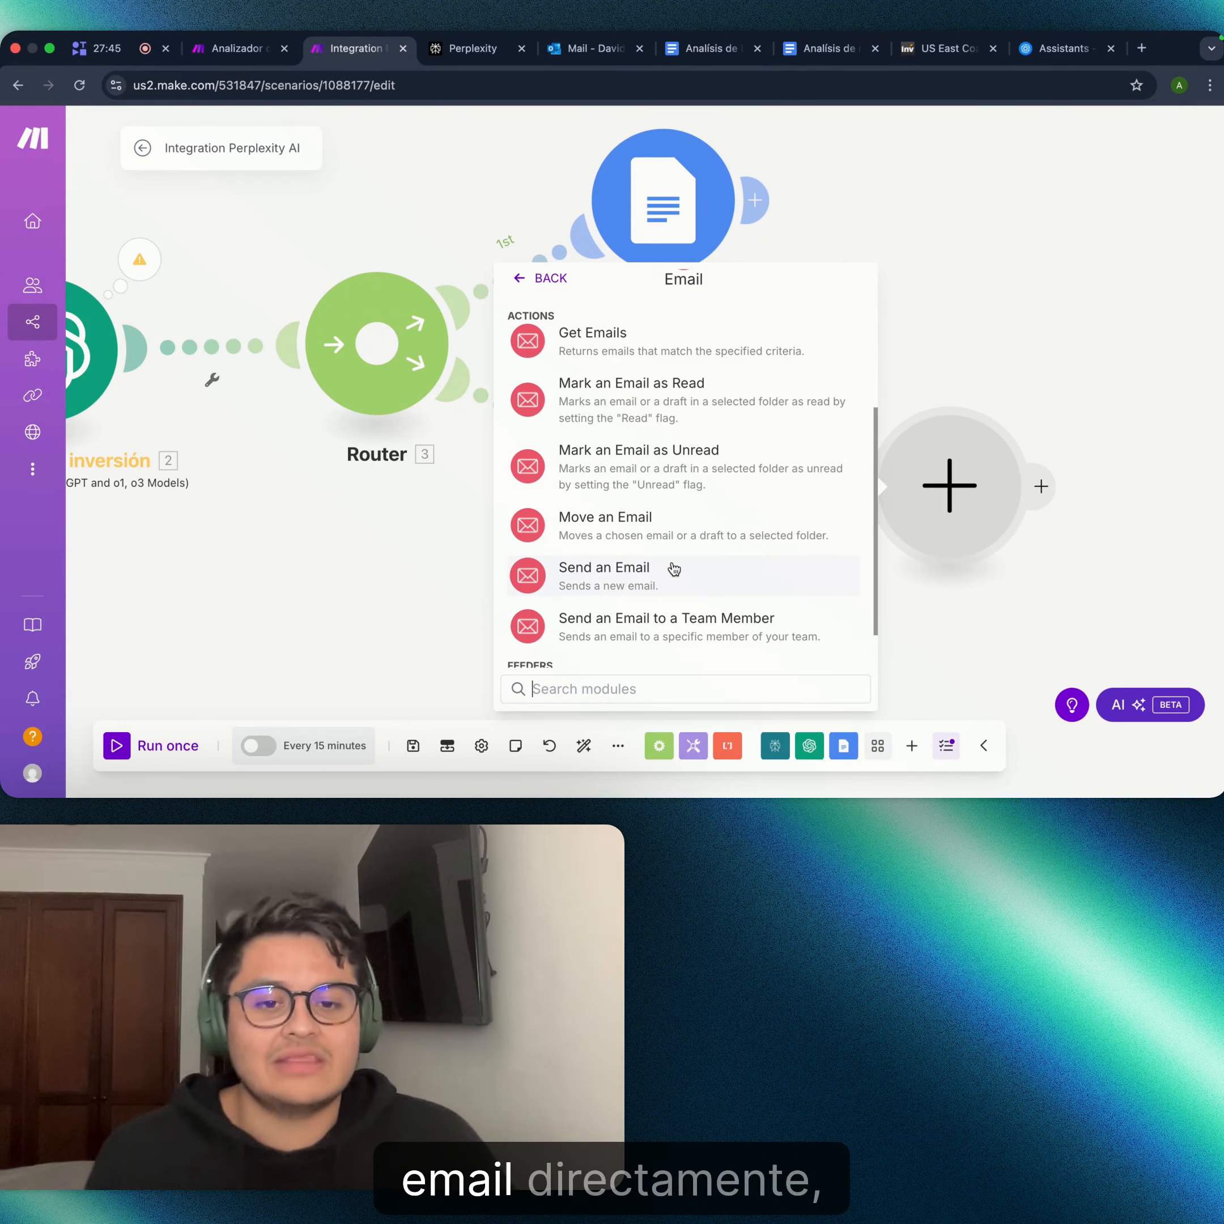
pyautogui.scroll(3, 733, 498)
pyautogui.scroll(2, 731, 492)
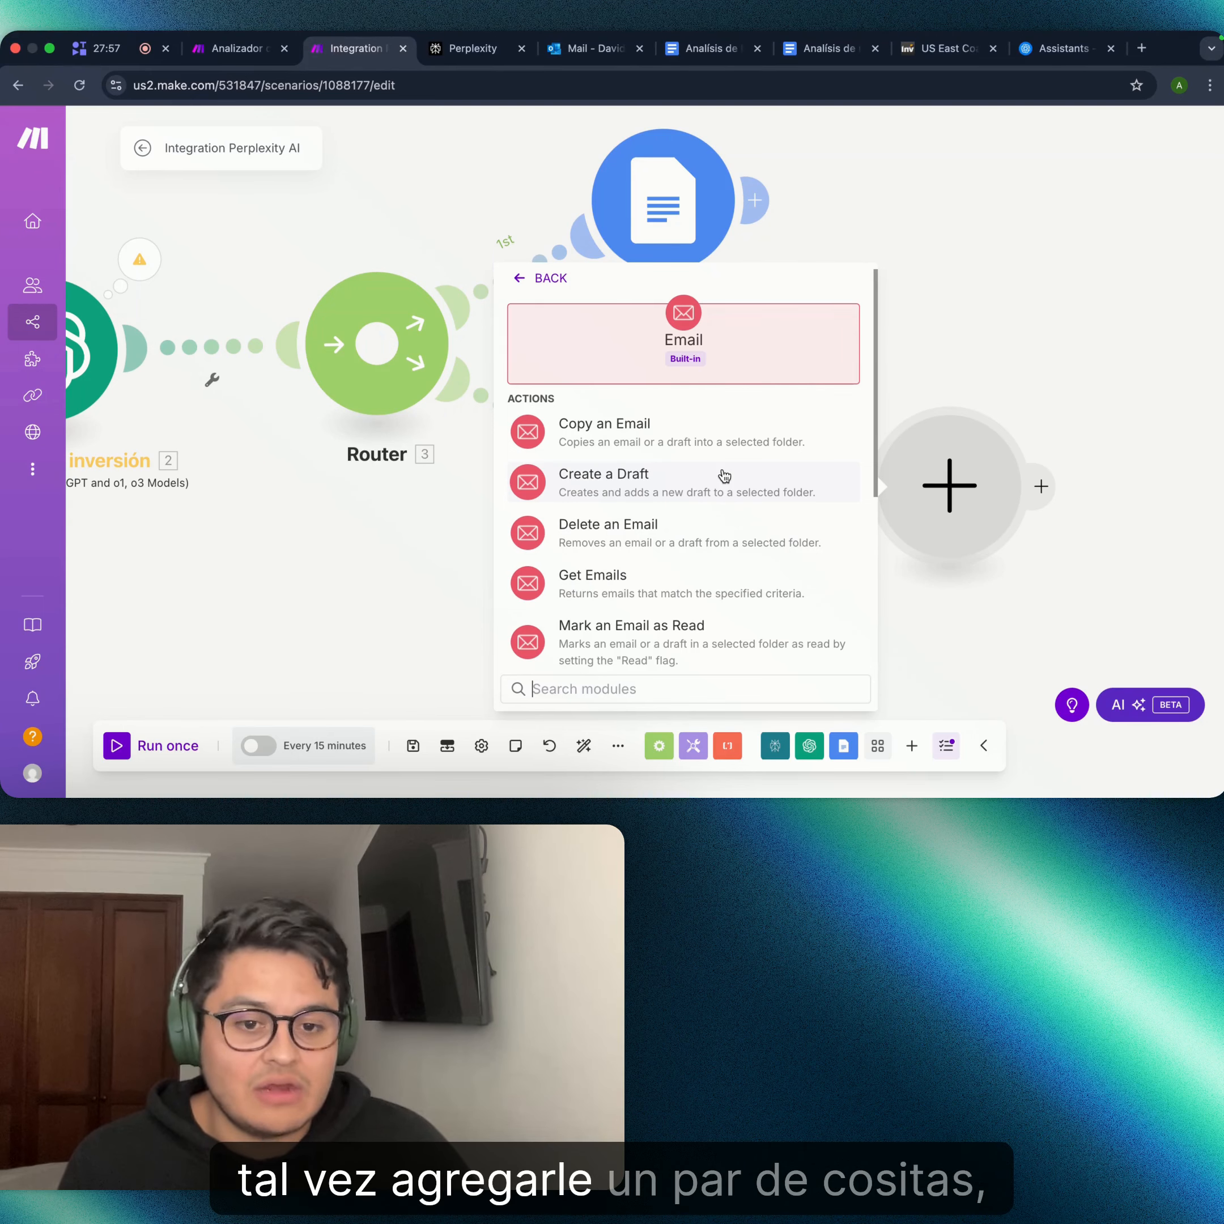
pyautogui.click(725, 476)
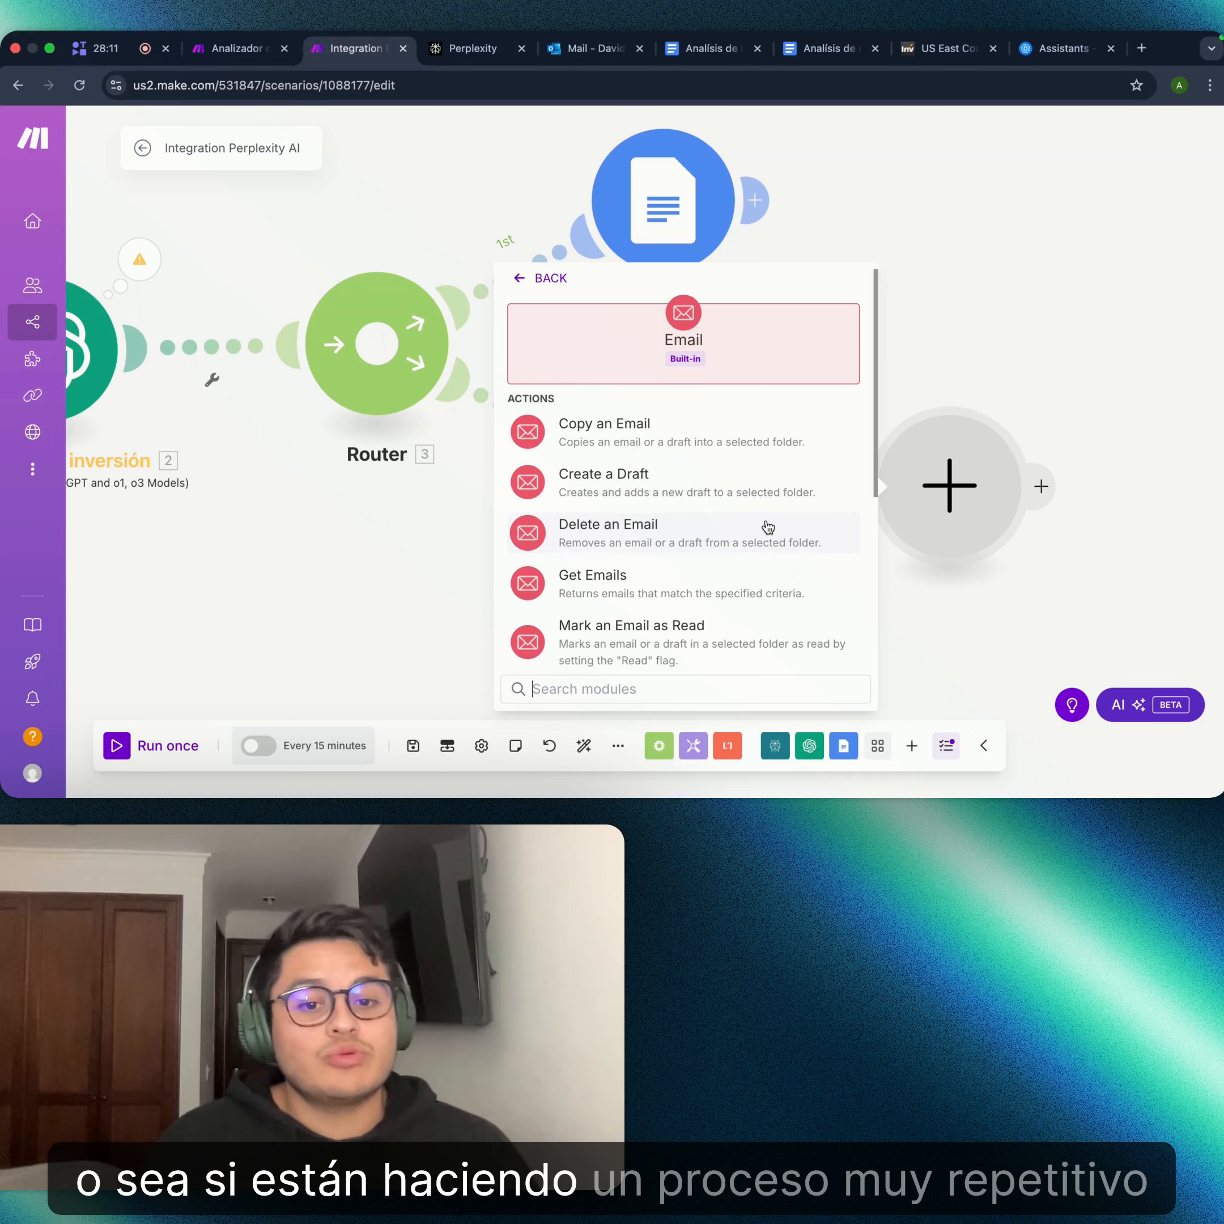
pyautogui.scroll(-3, 768, 527)
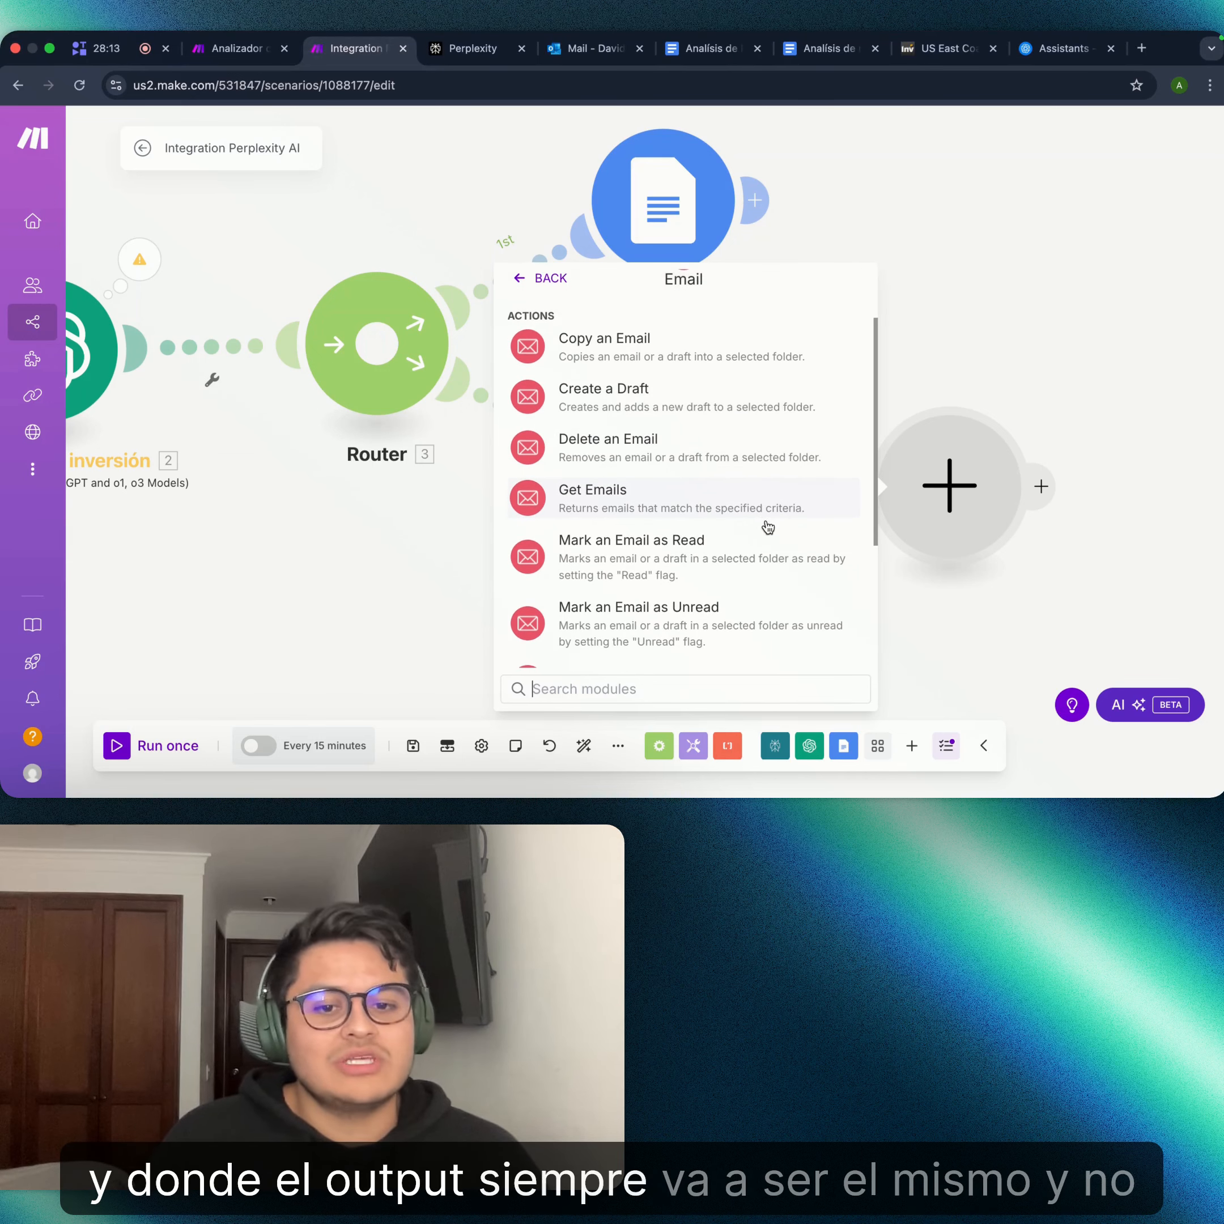
pyautogui.scroll(-5, 768, 527)
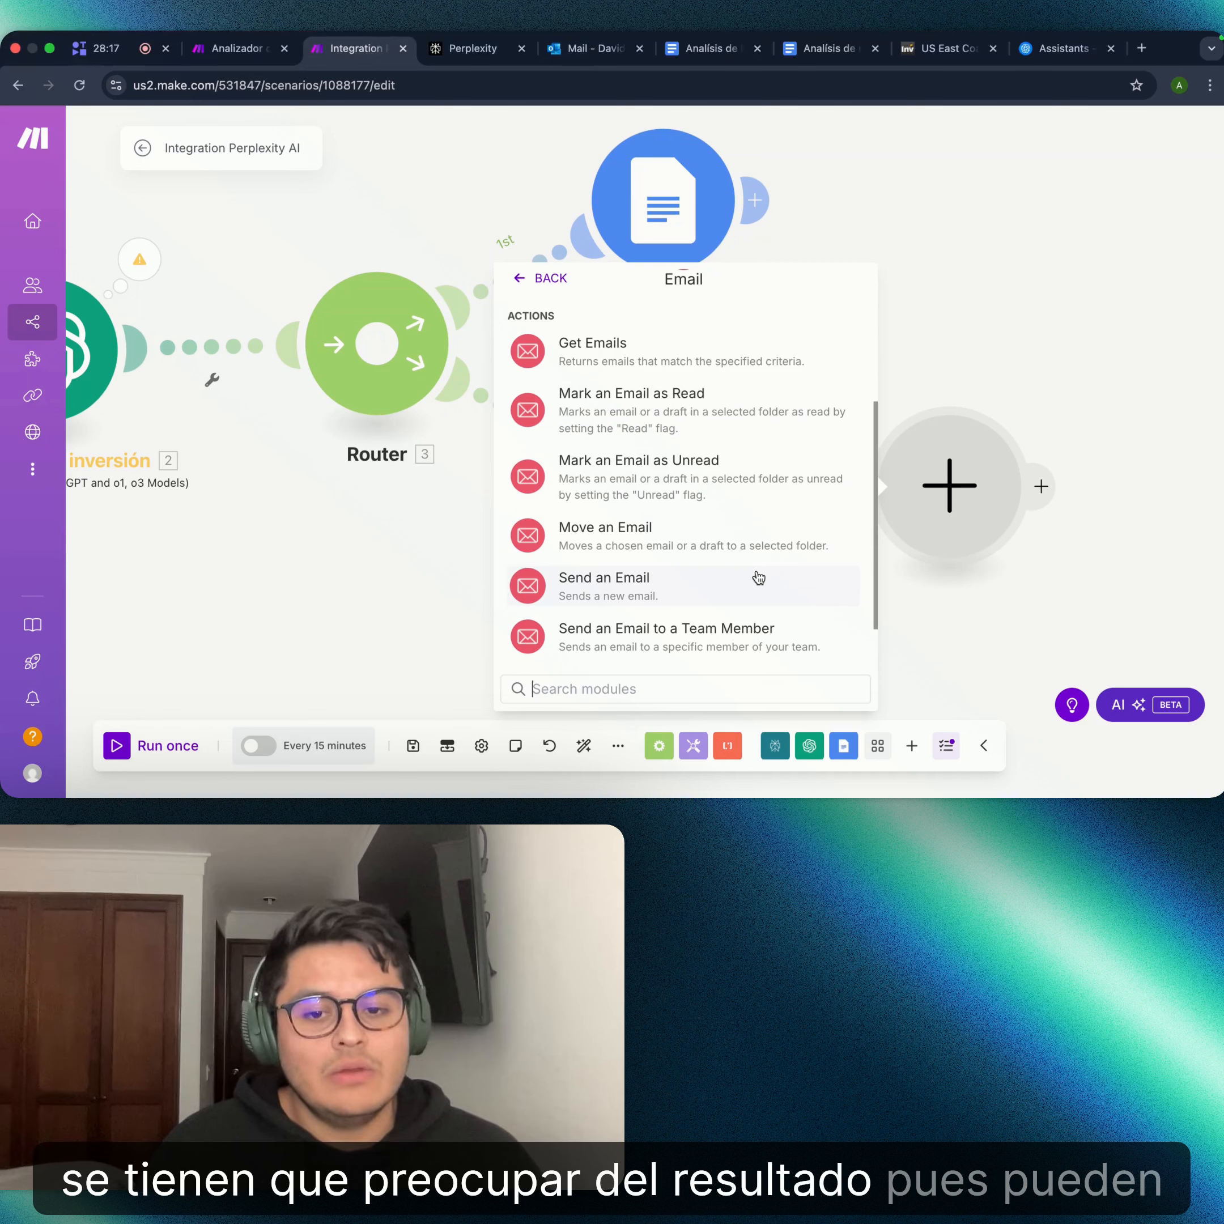
pyautogui.scroll(5, 755, 592)
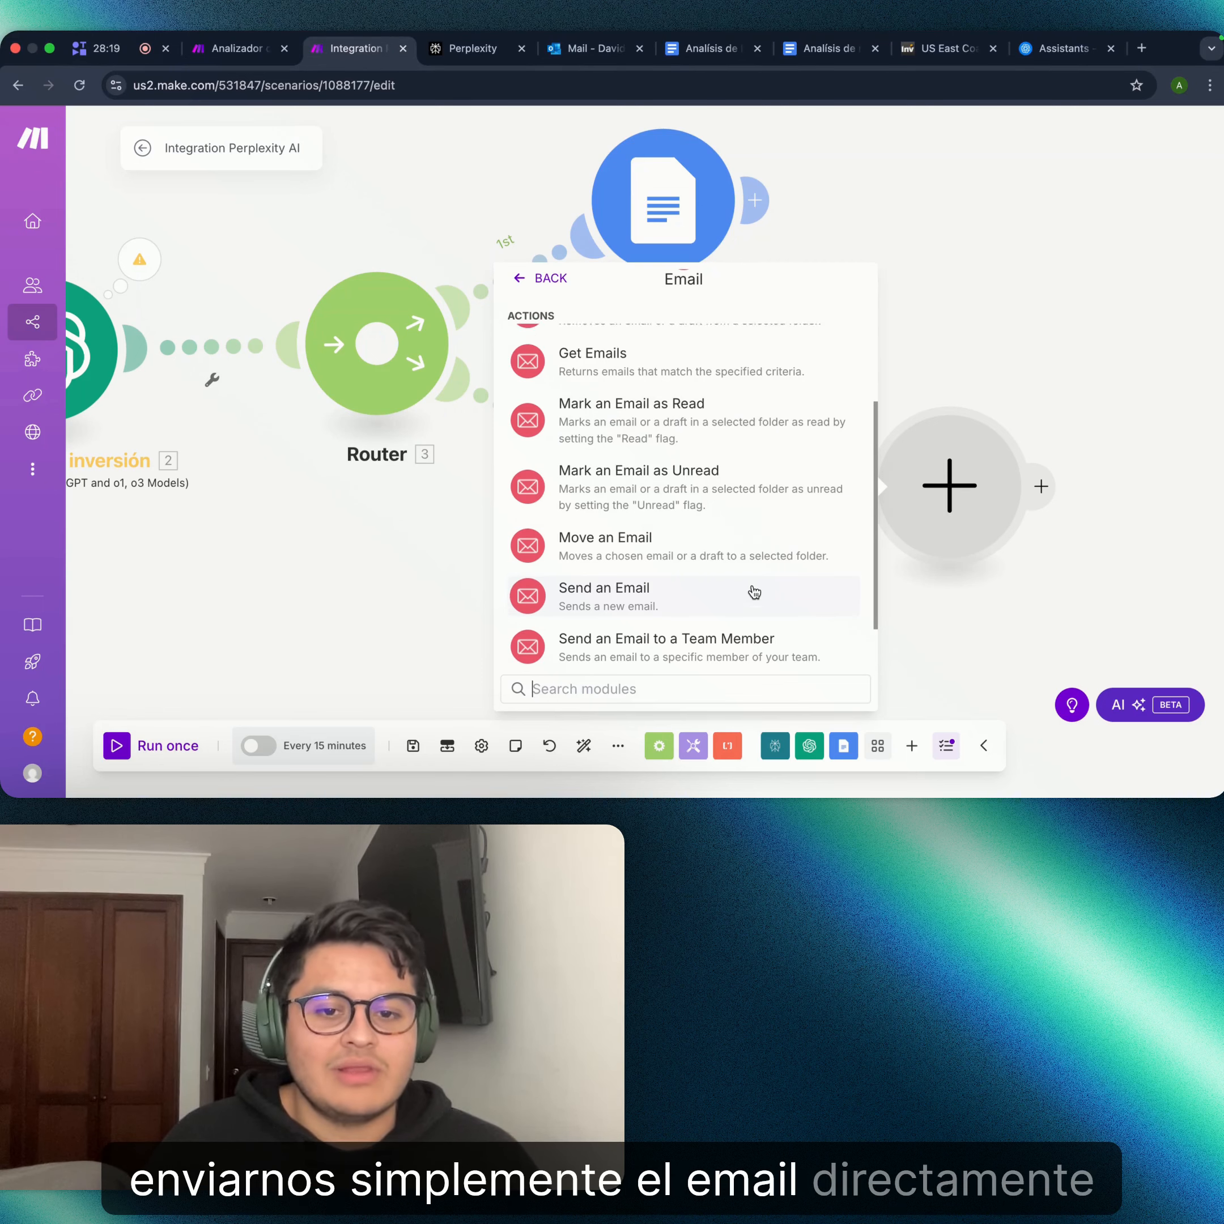
# - Add Email's Create a Draft action, saving to the Drafts folder with a recipient field
pyautogui.click(699, 504)
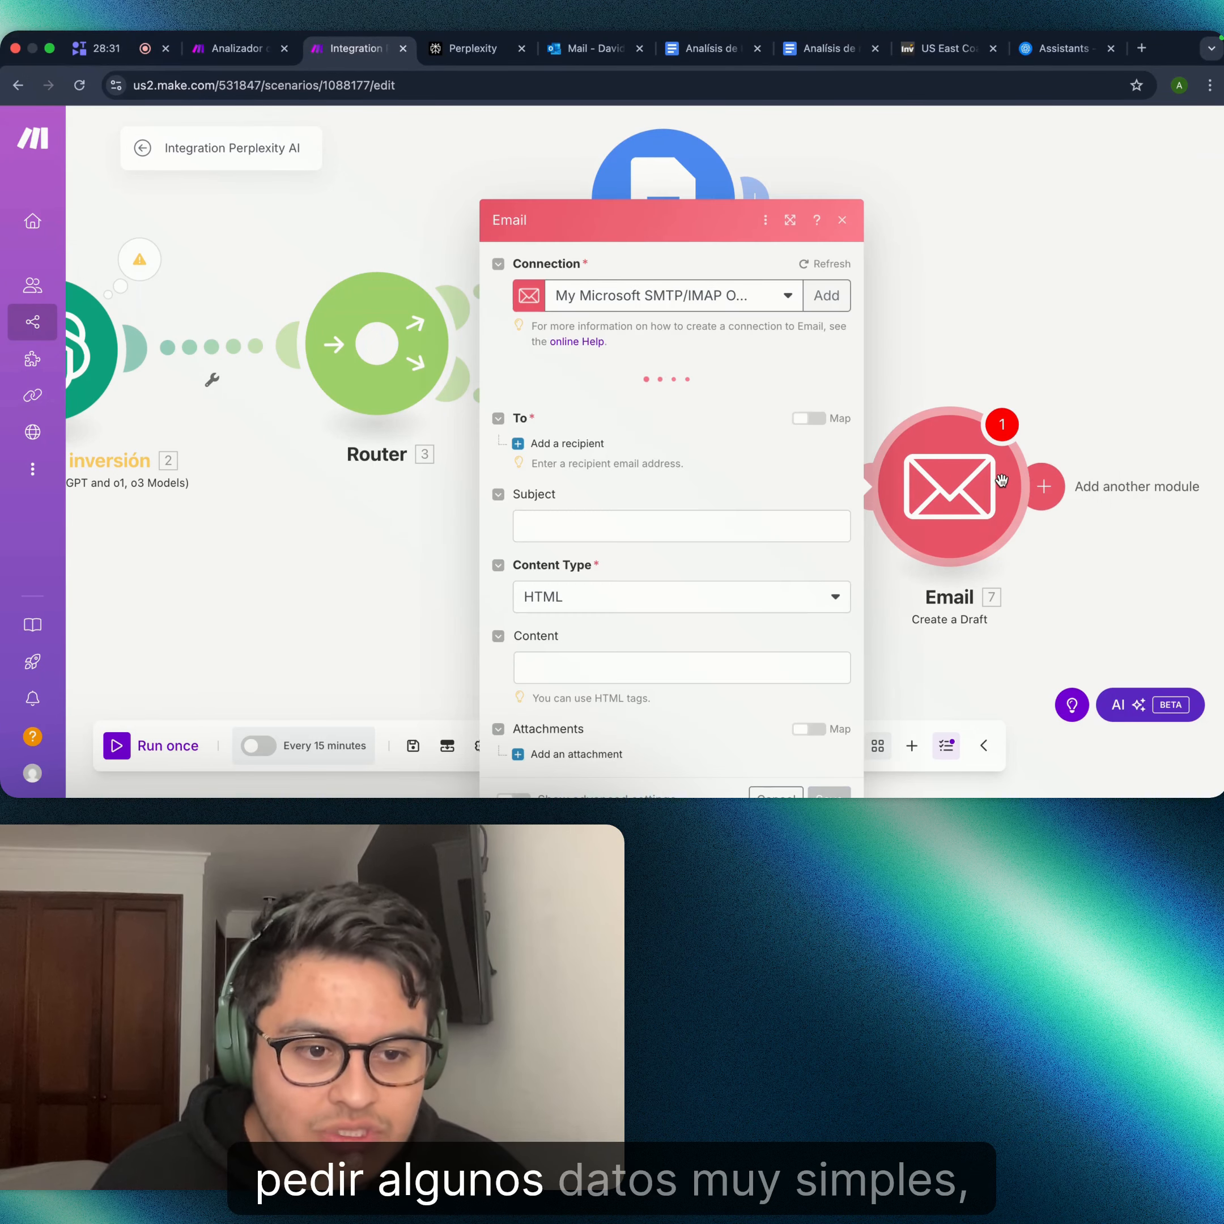
pyautogui.click(1000, 480)
pyautogui.click(546, 444)
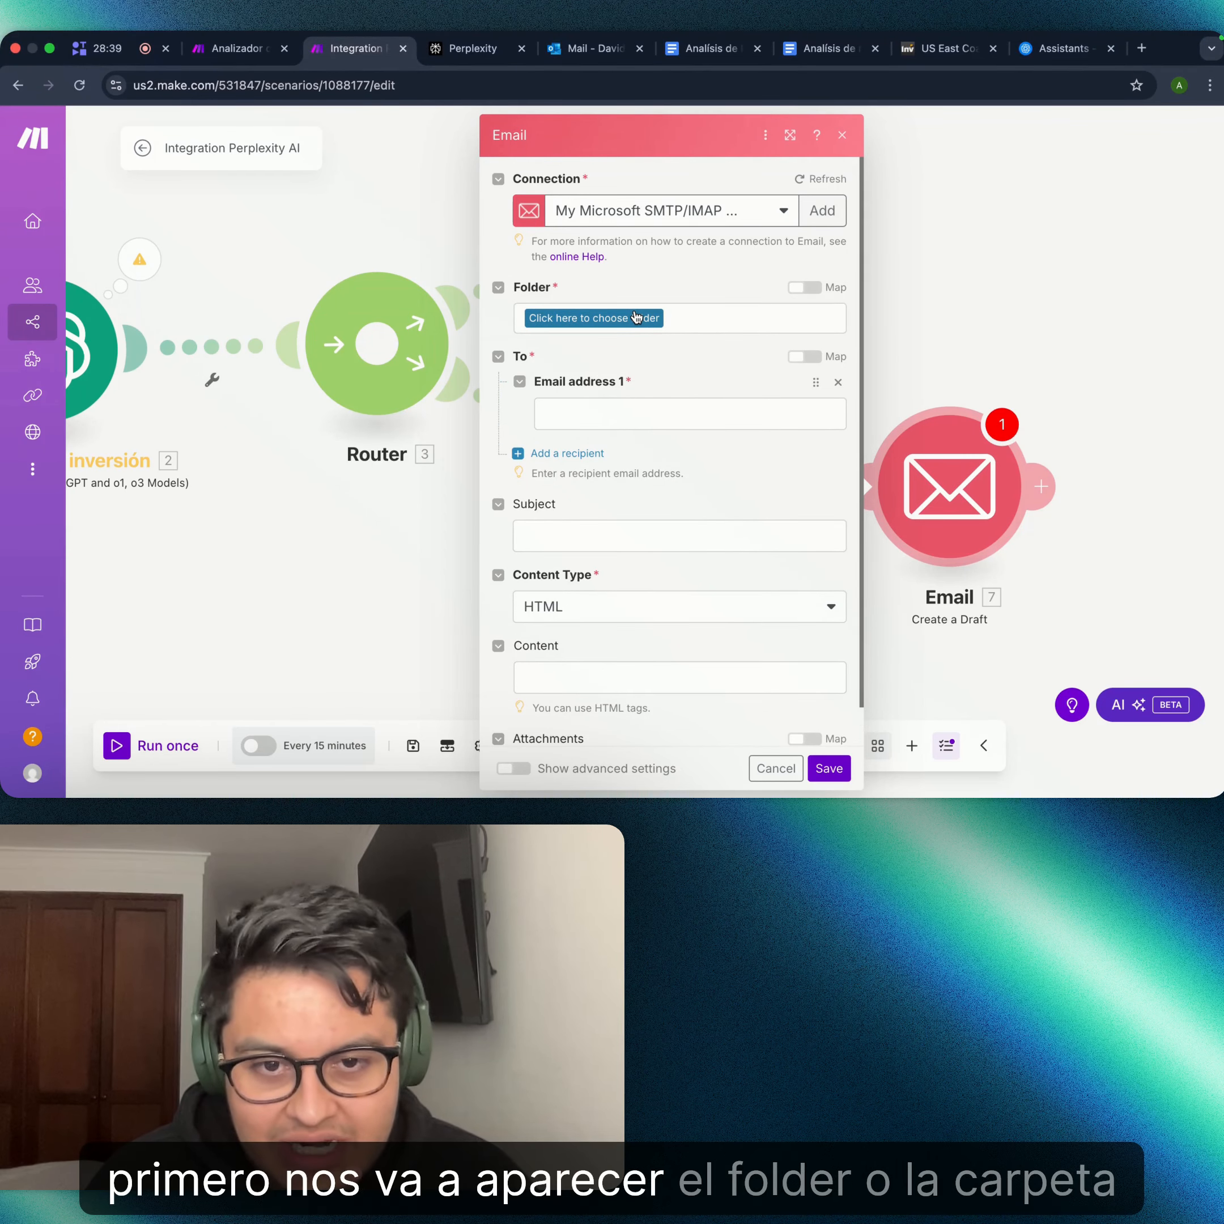
pyautogui.click(632, 321)
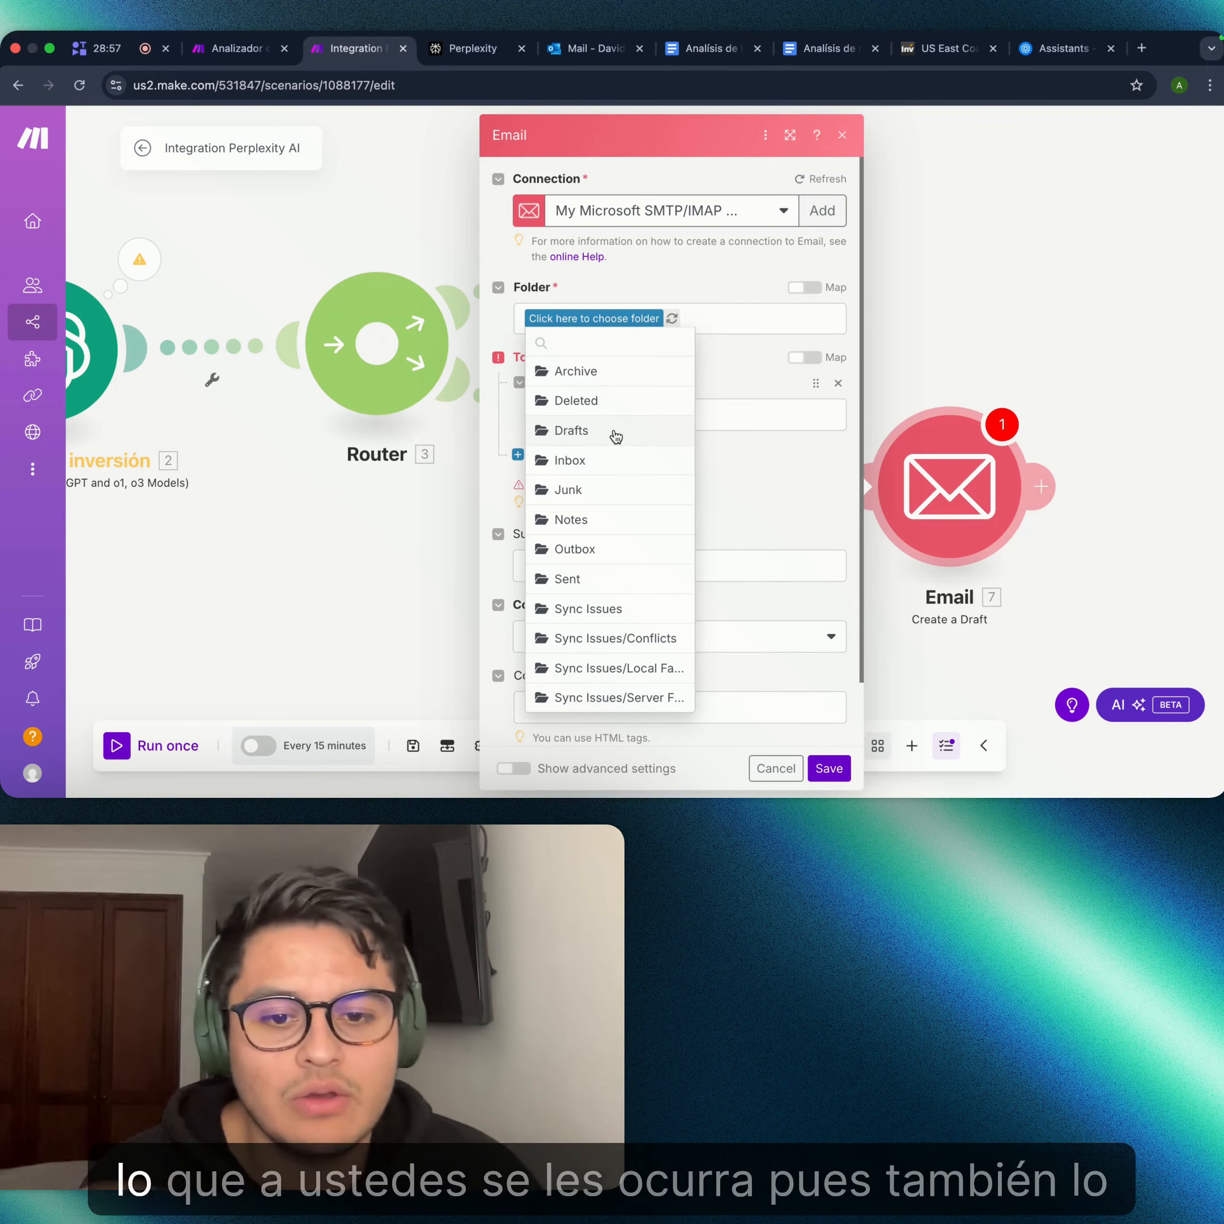
pyautogui.click(616, 436)
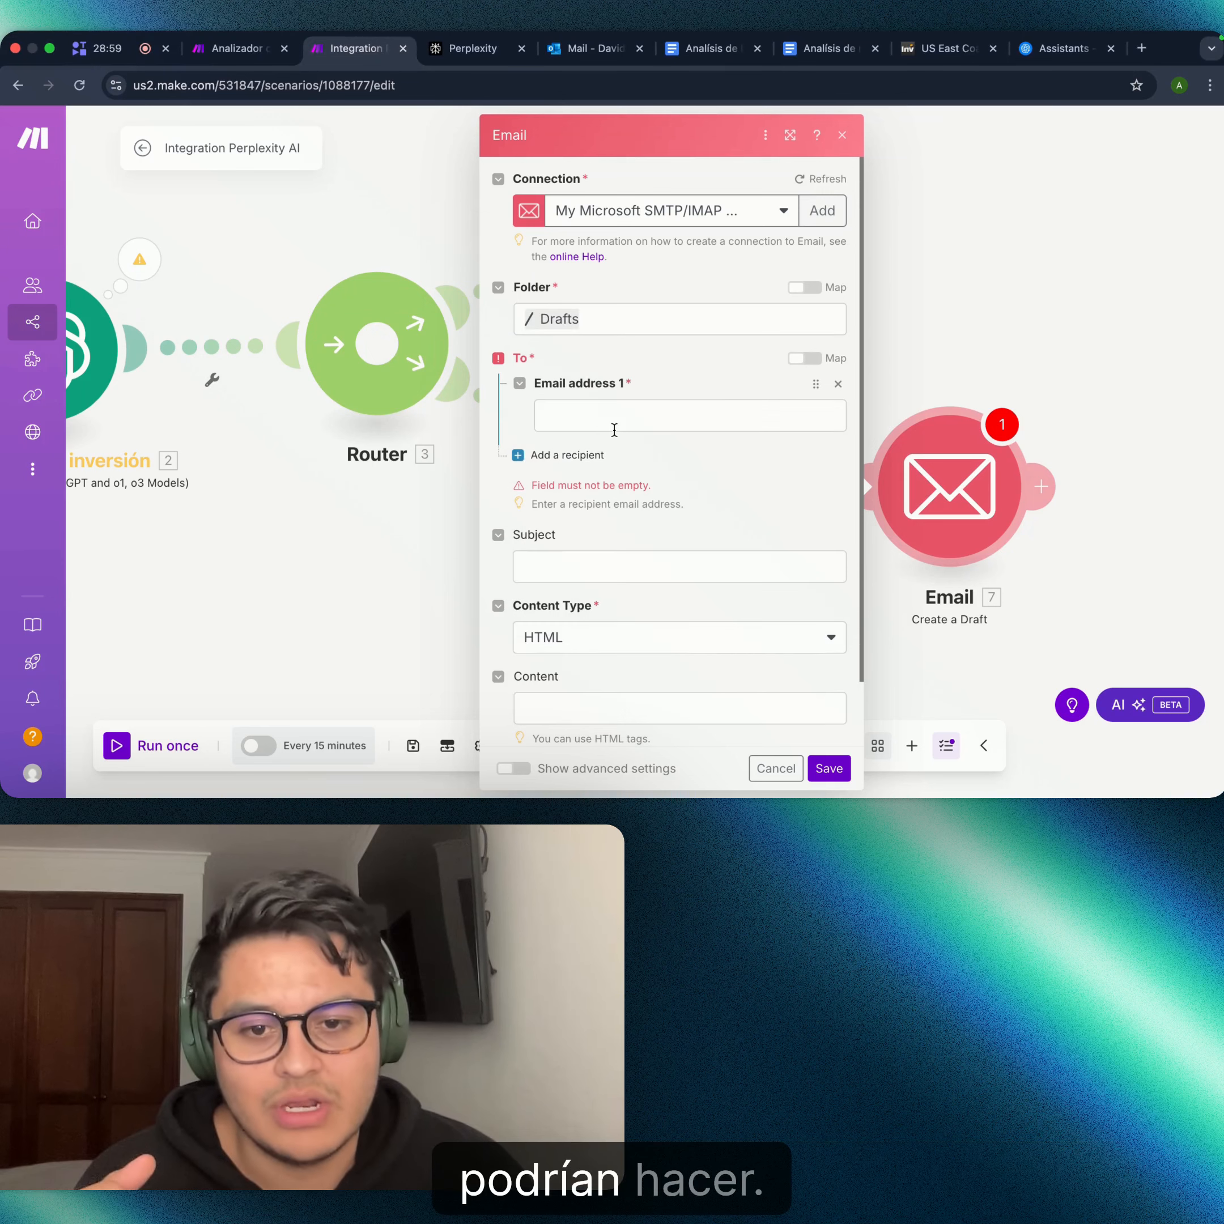
# - Enter your own Outlook e-mail address as Email address 1
pyautogui.click(585, 415)
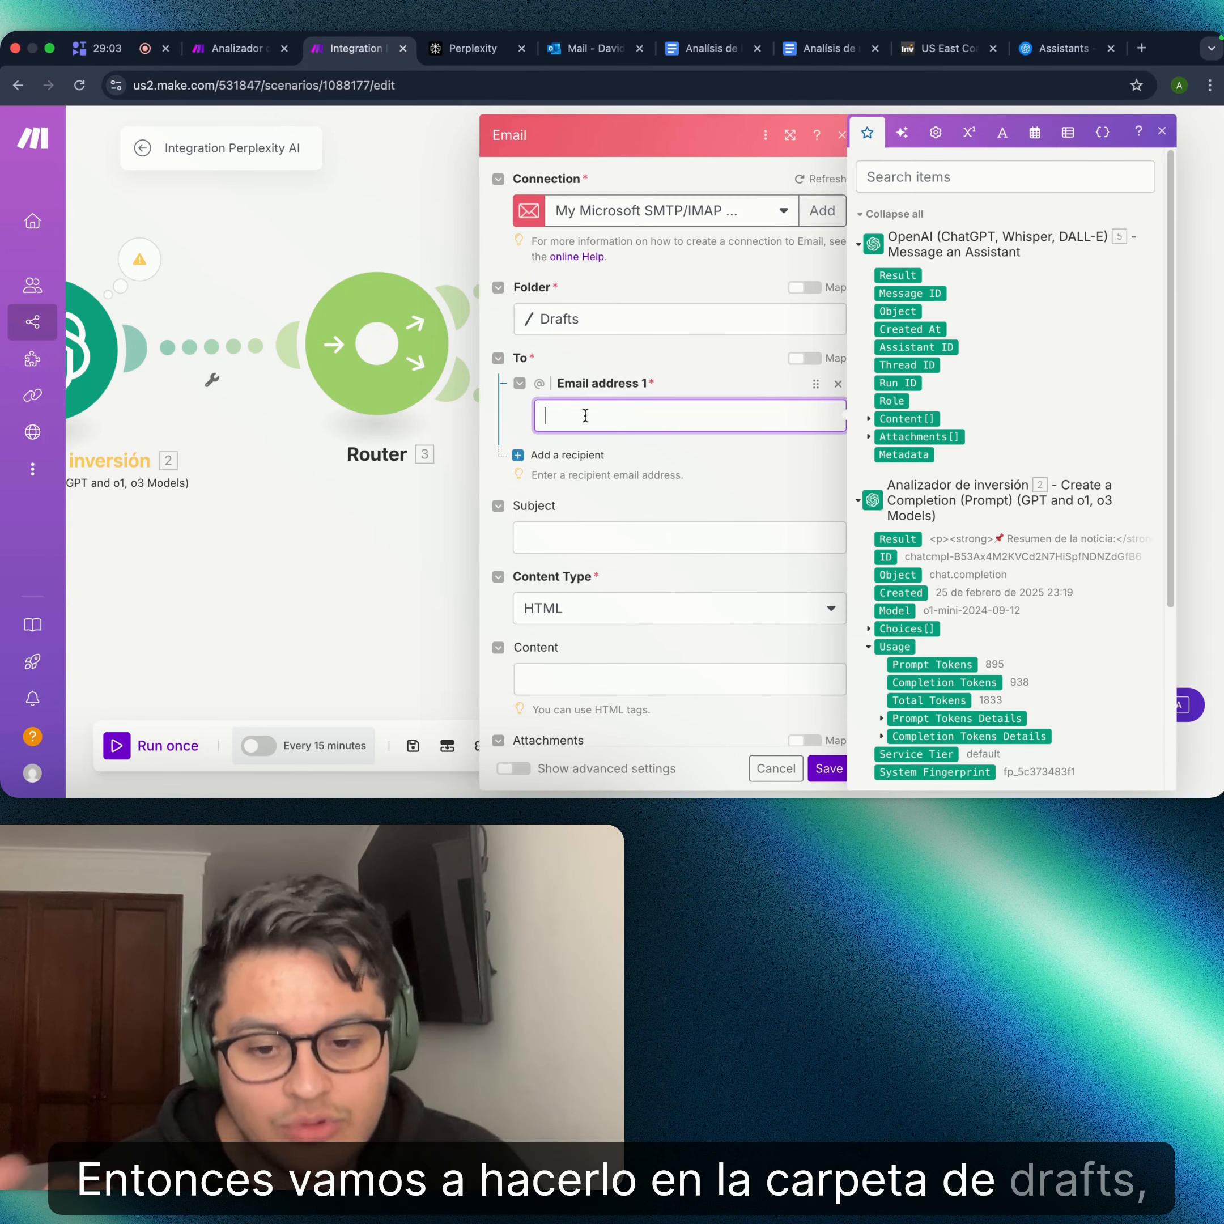
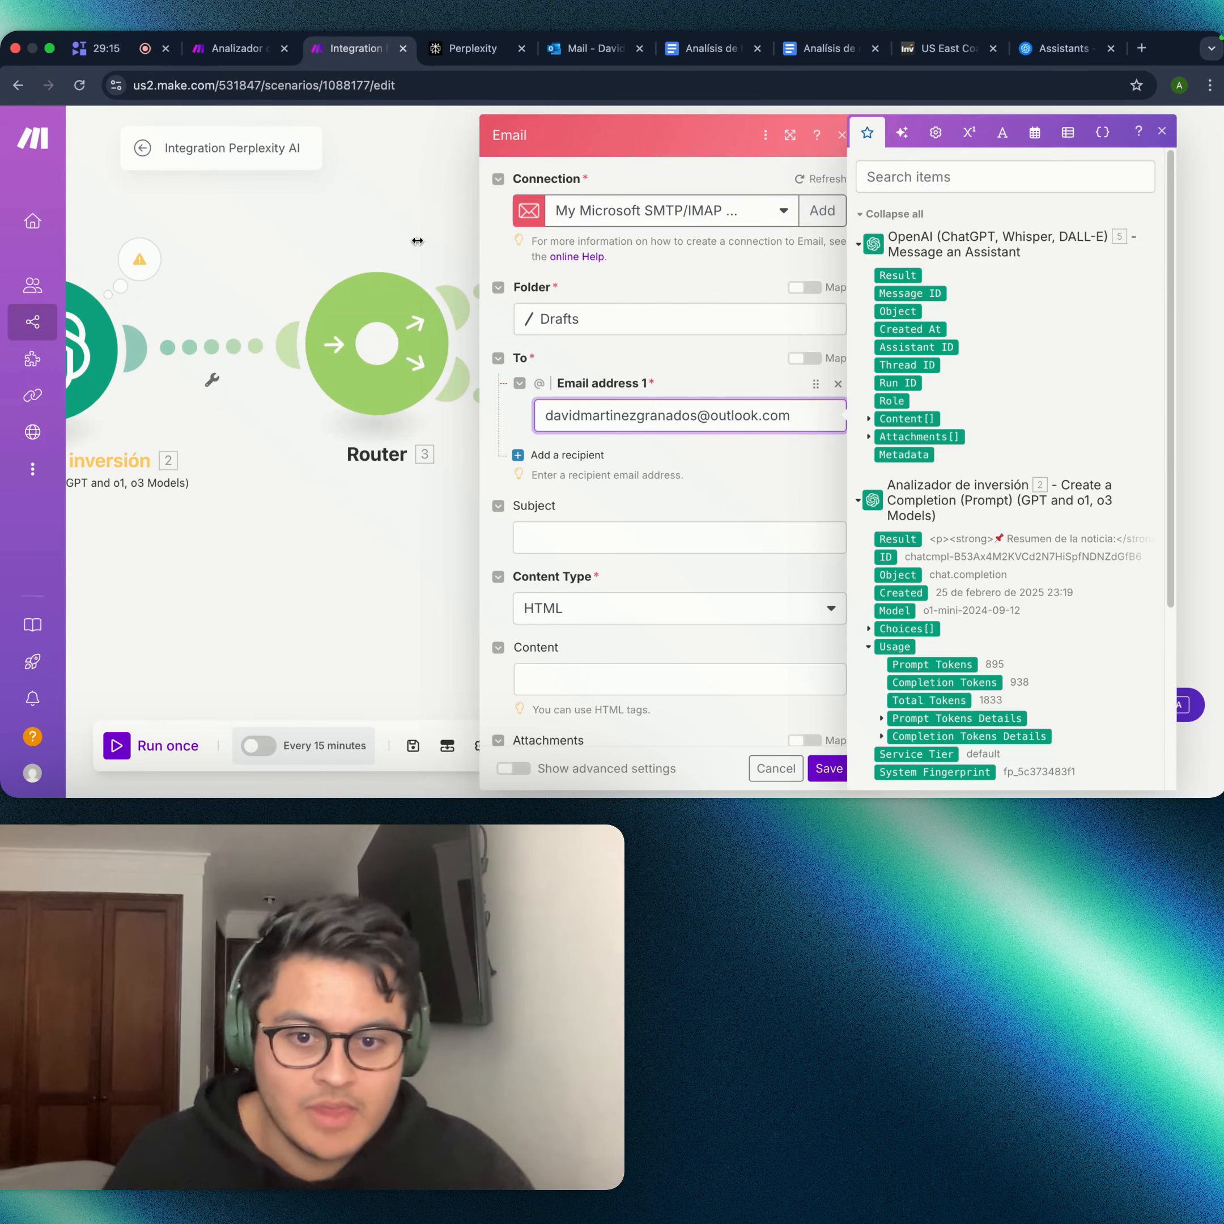
pyautogui.click(710, 541)
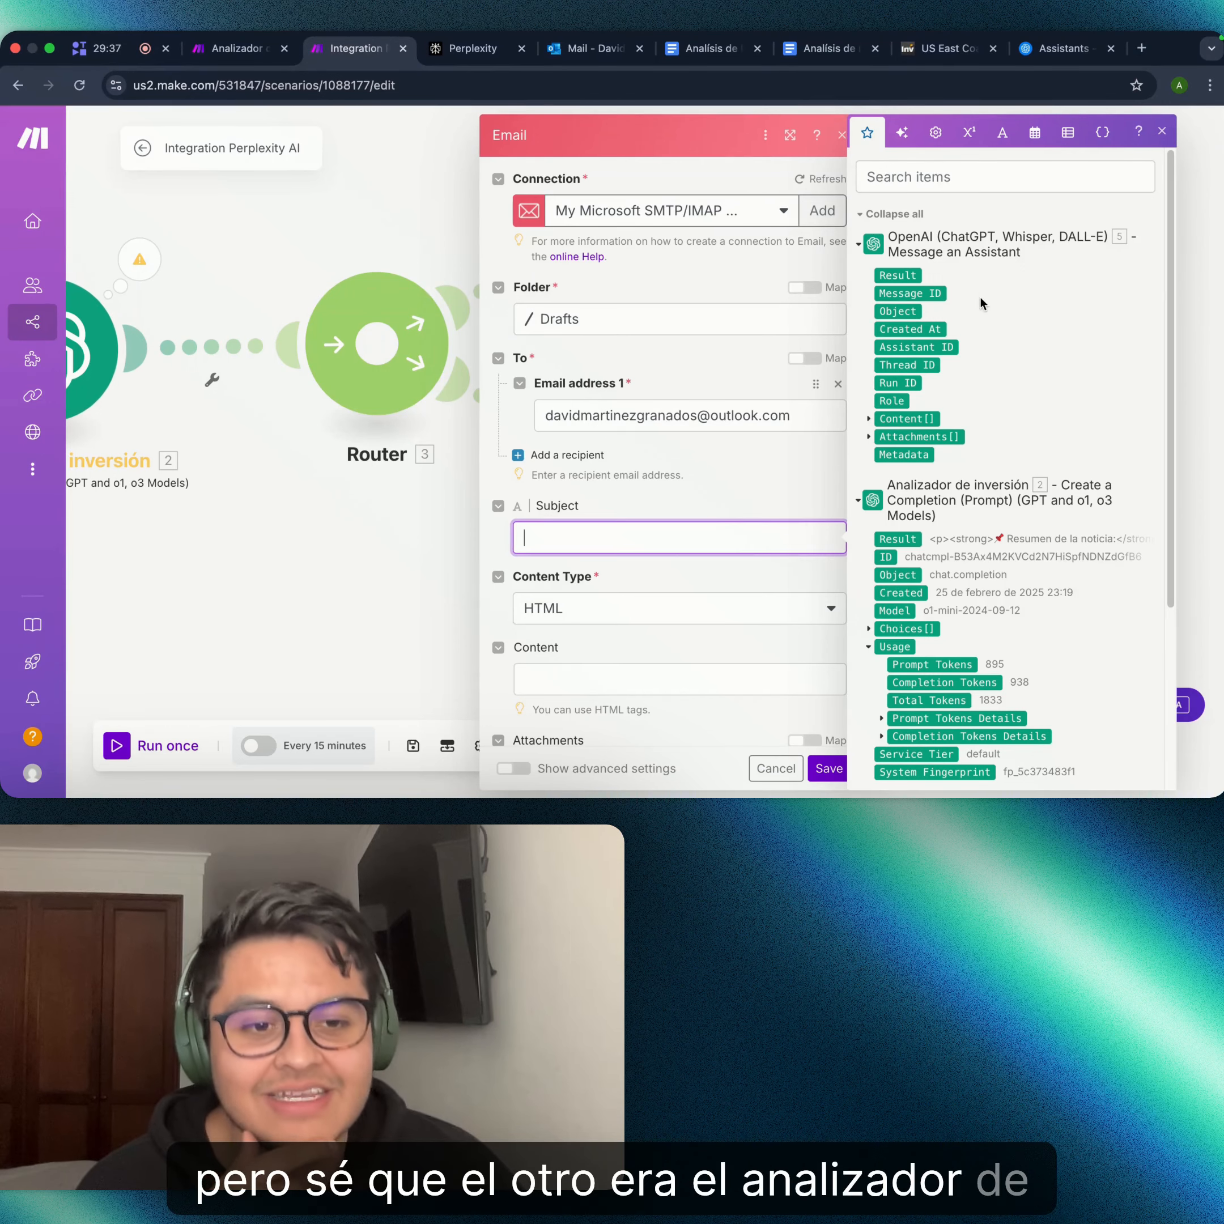
# - Map the subject to module 5's Result and set Content Type to HTML
pyautogui.click(904, 275)
pyautogui.scroll(-1, 598, 525)
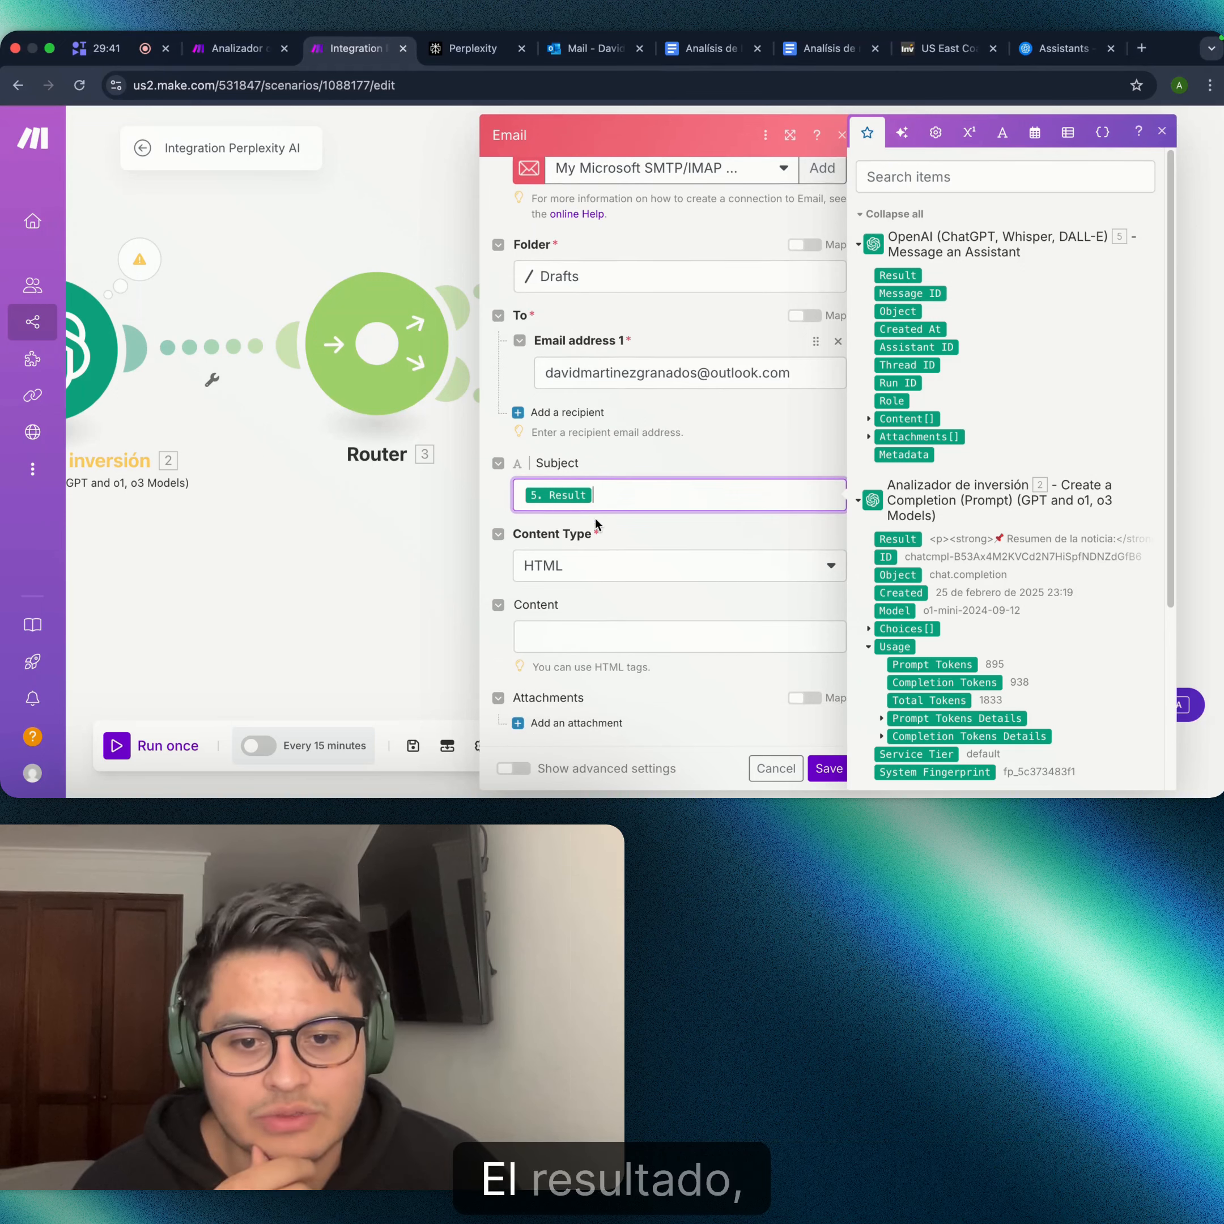
pyautogui.click(649, 537)
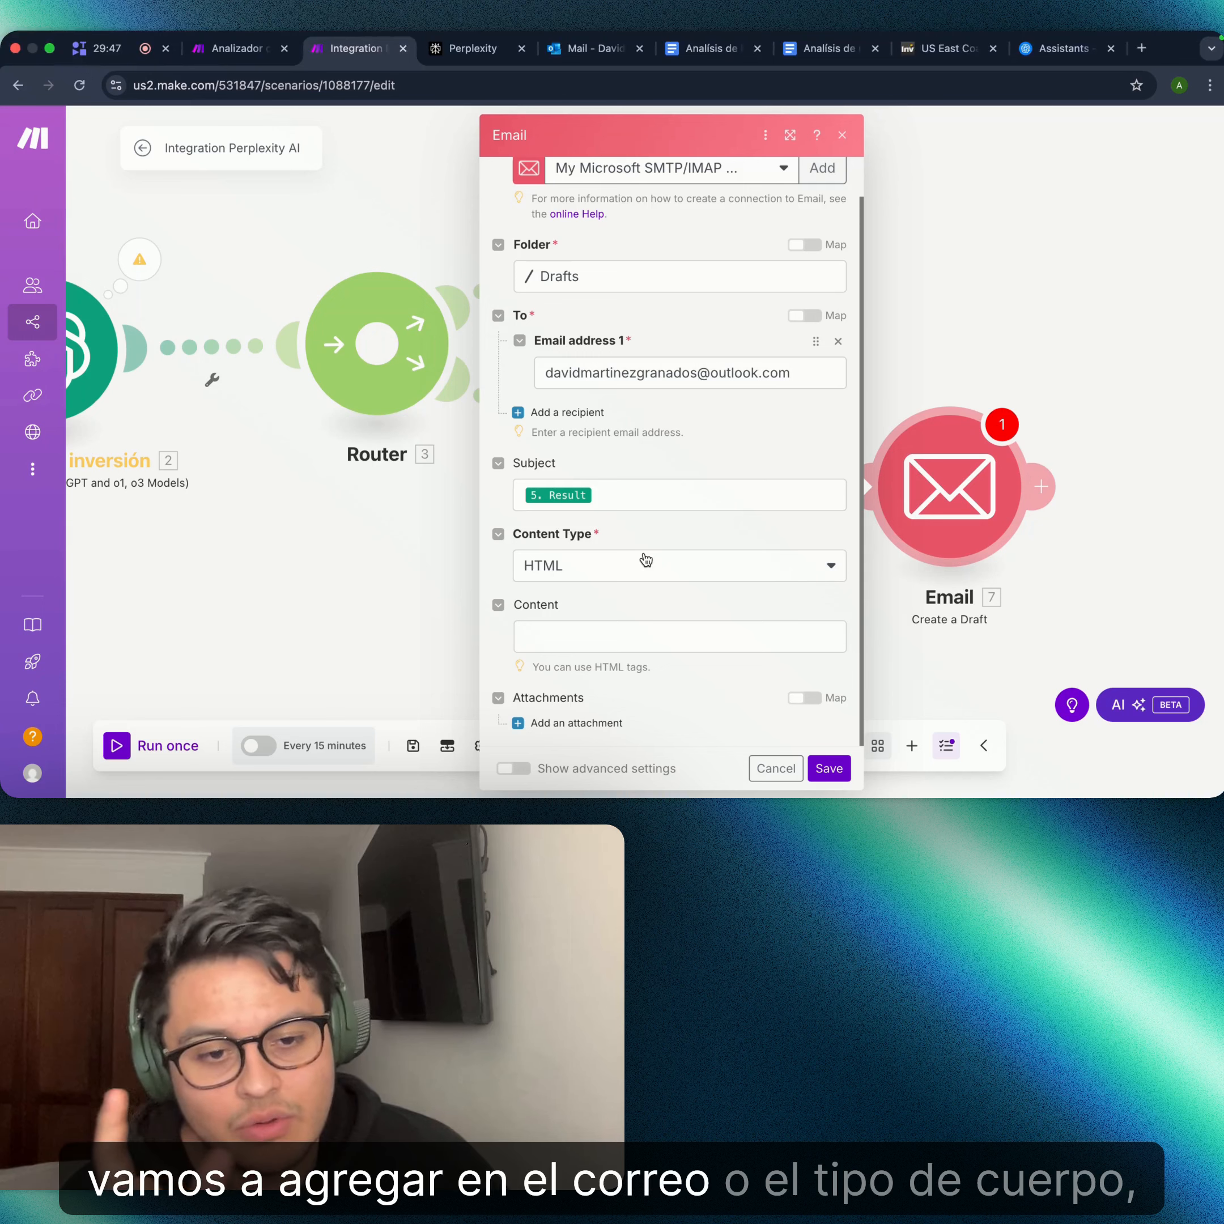
pyautogui.click(646, 569)
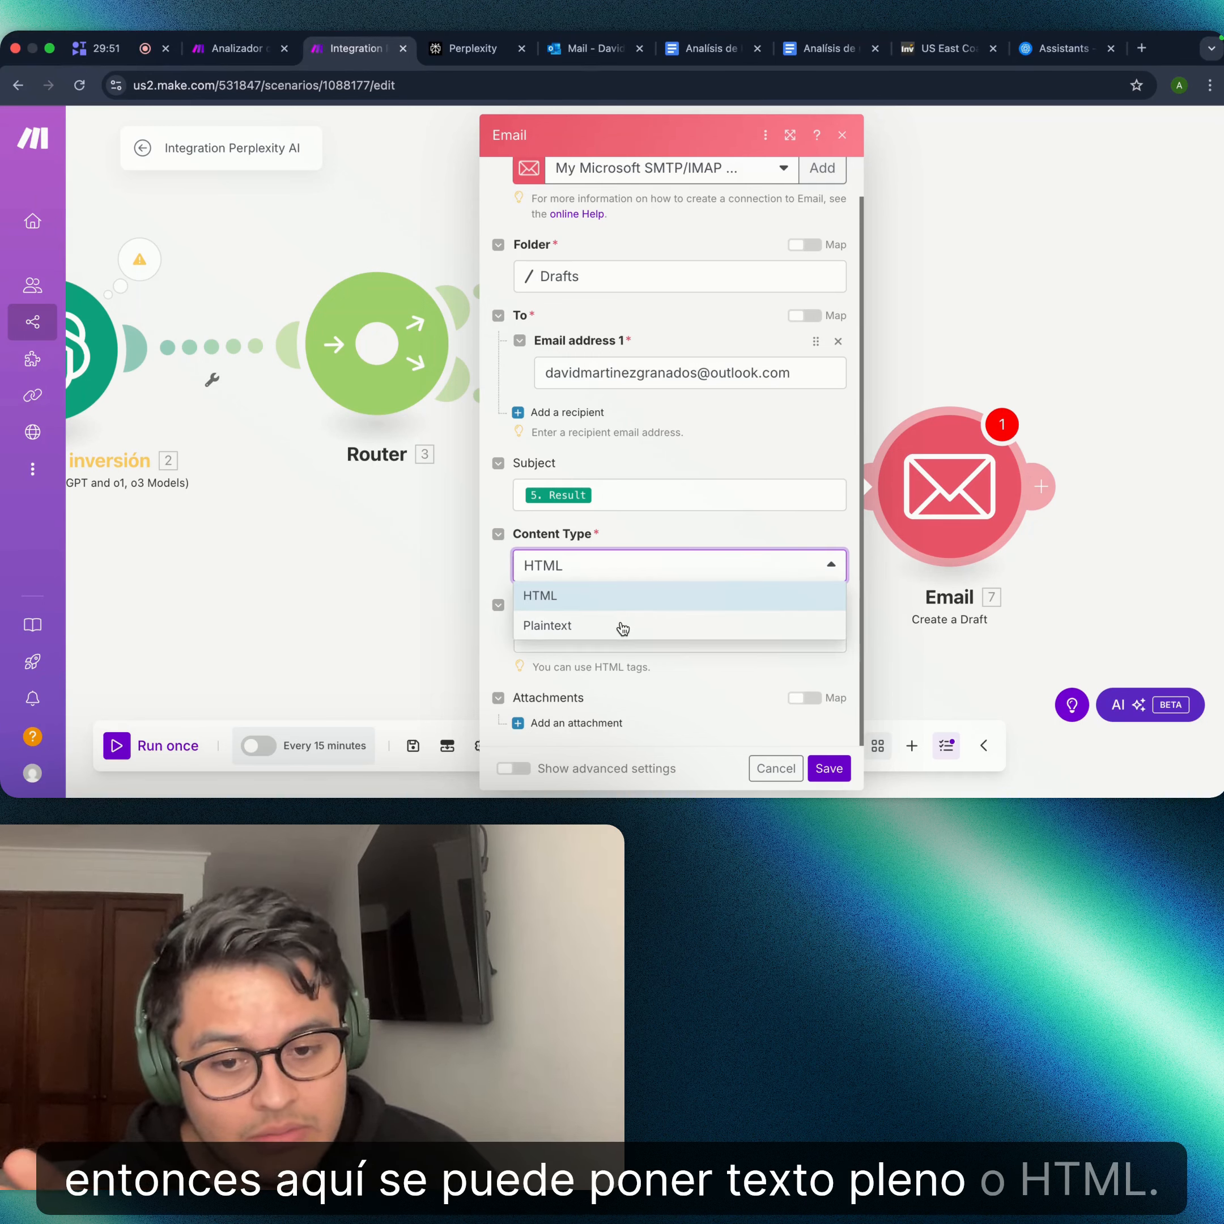
pyautogui.click(622, 597)
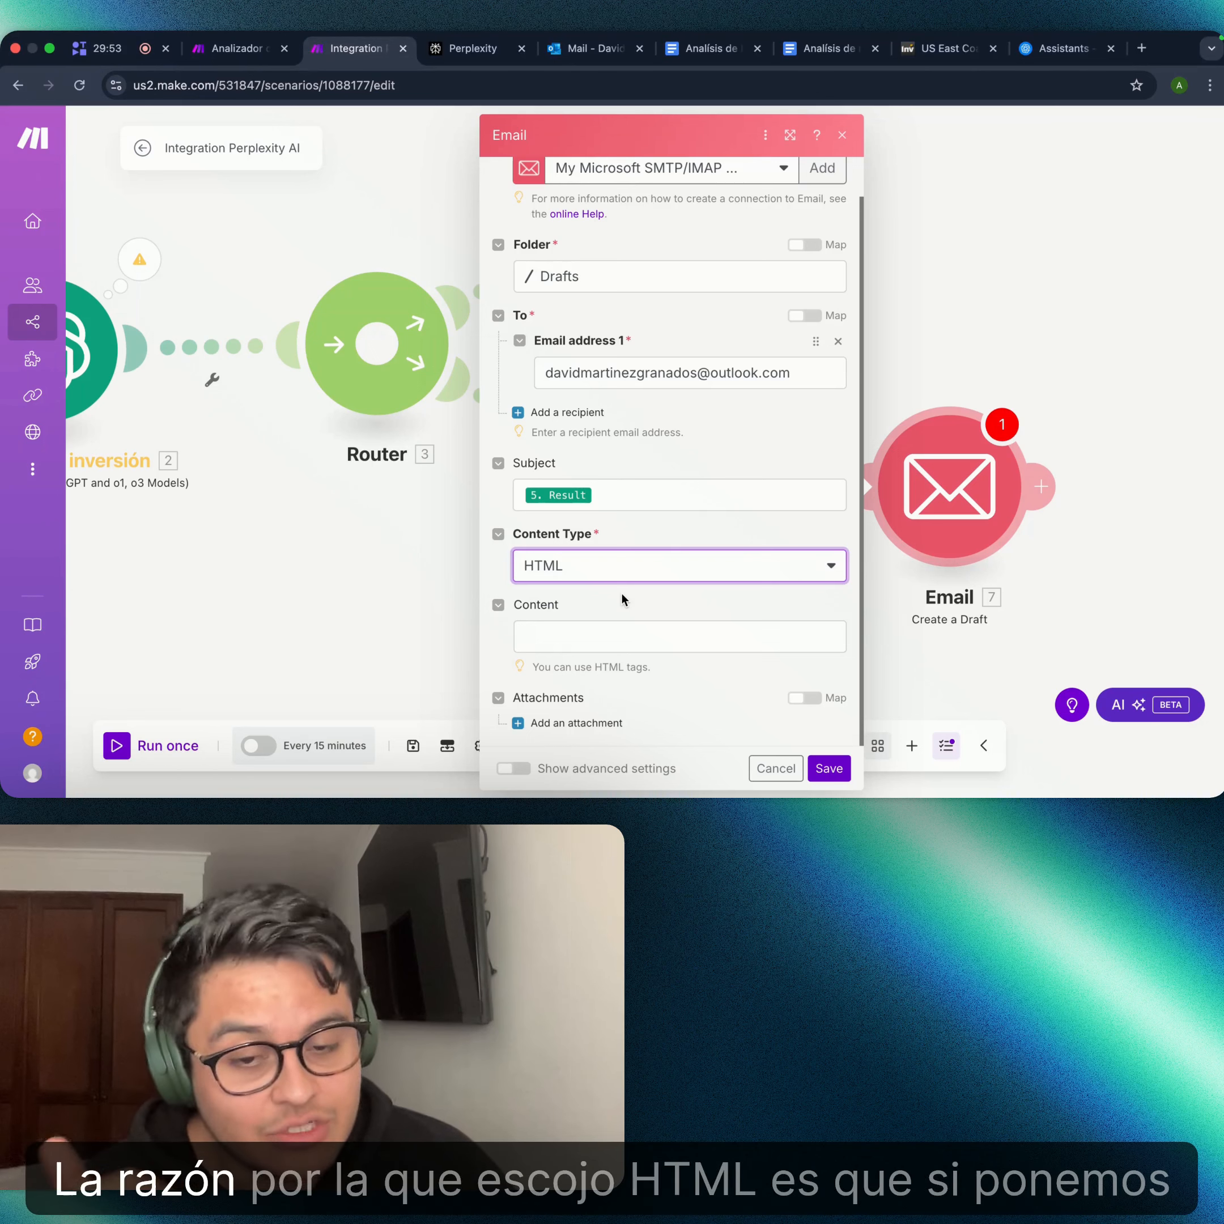
pyautogui.click(632, 570)
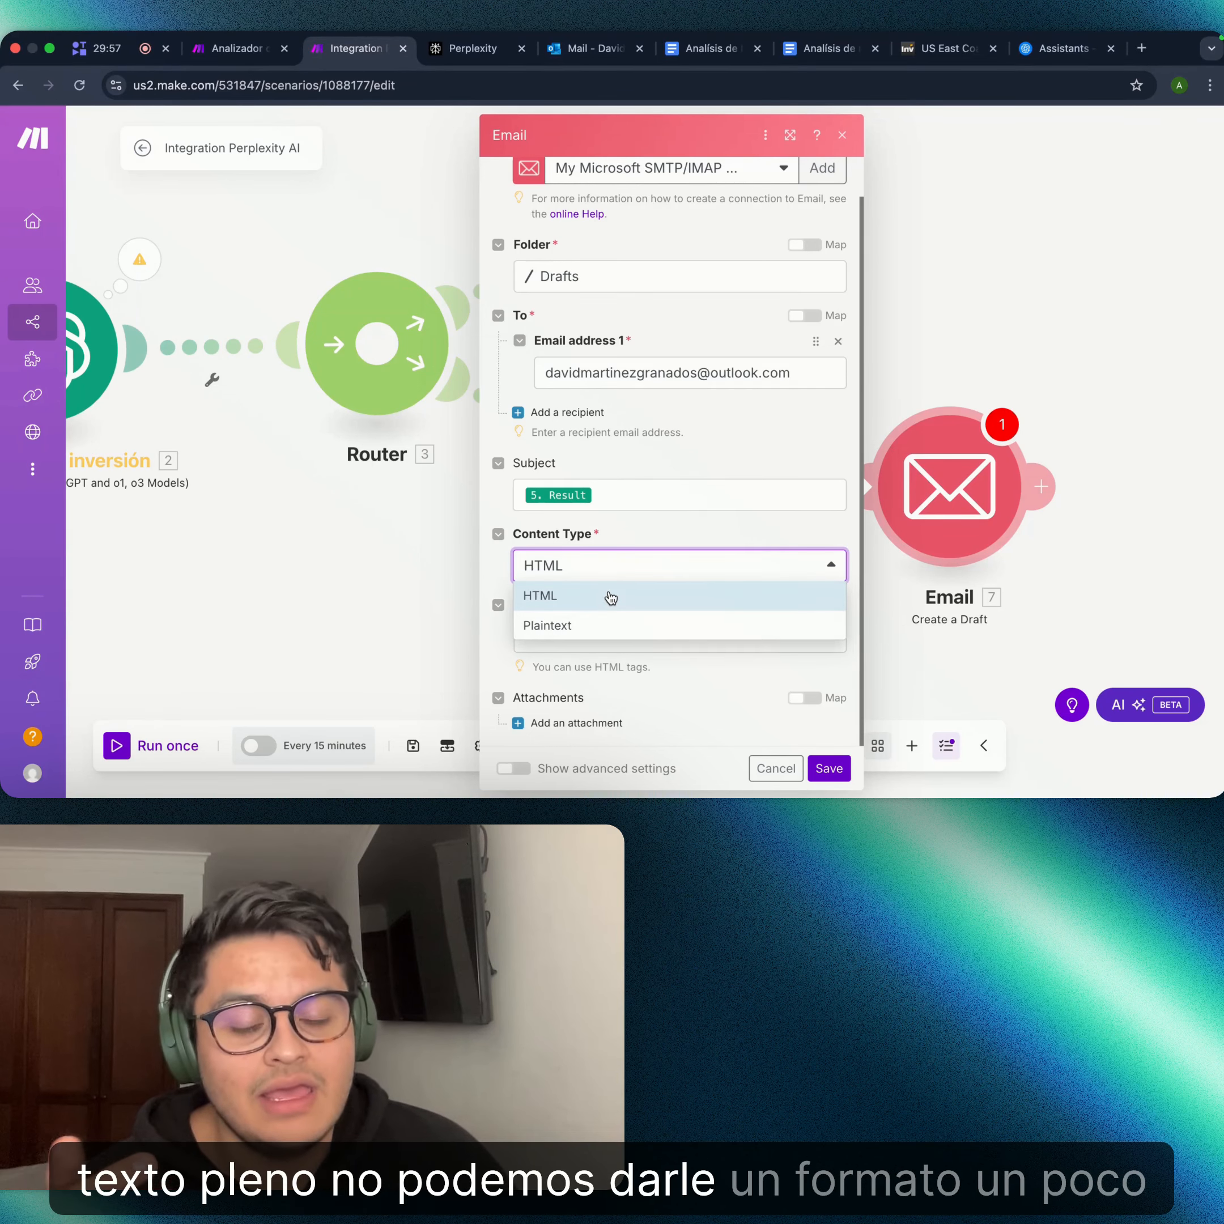
pyautogui.click(610, 598)
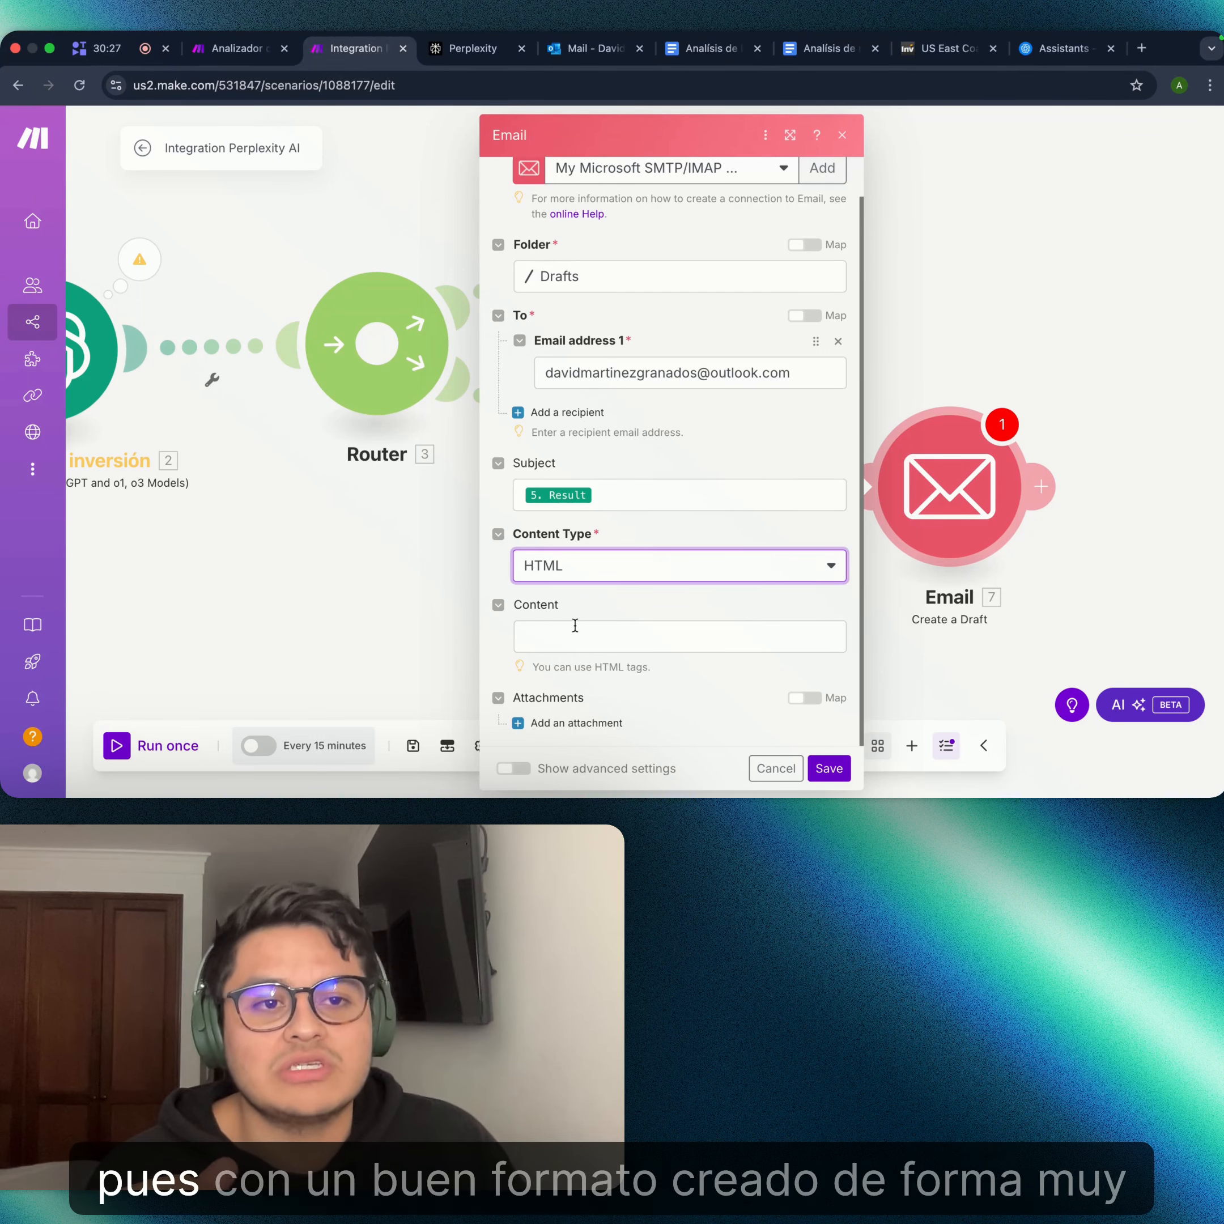
# - Map the email body Content to the analyzer's 2. Result
pyautogui.click(575, 625)
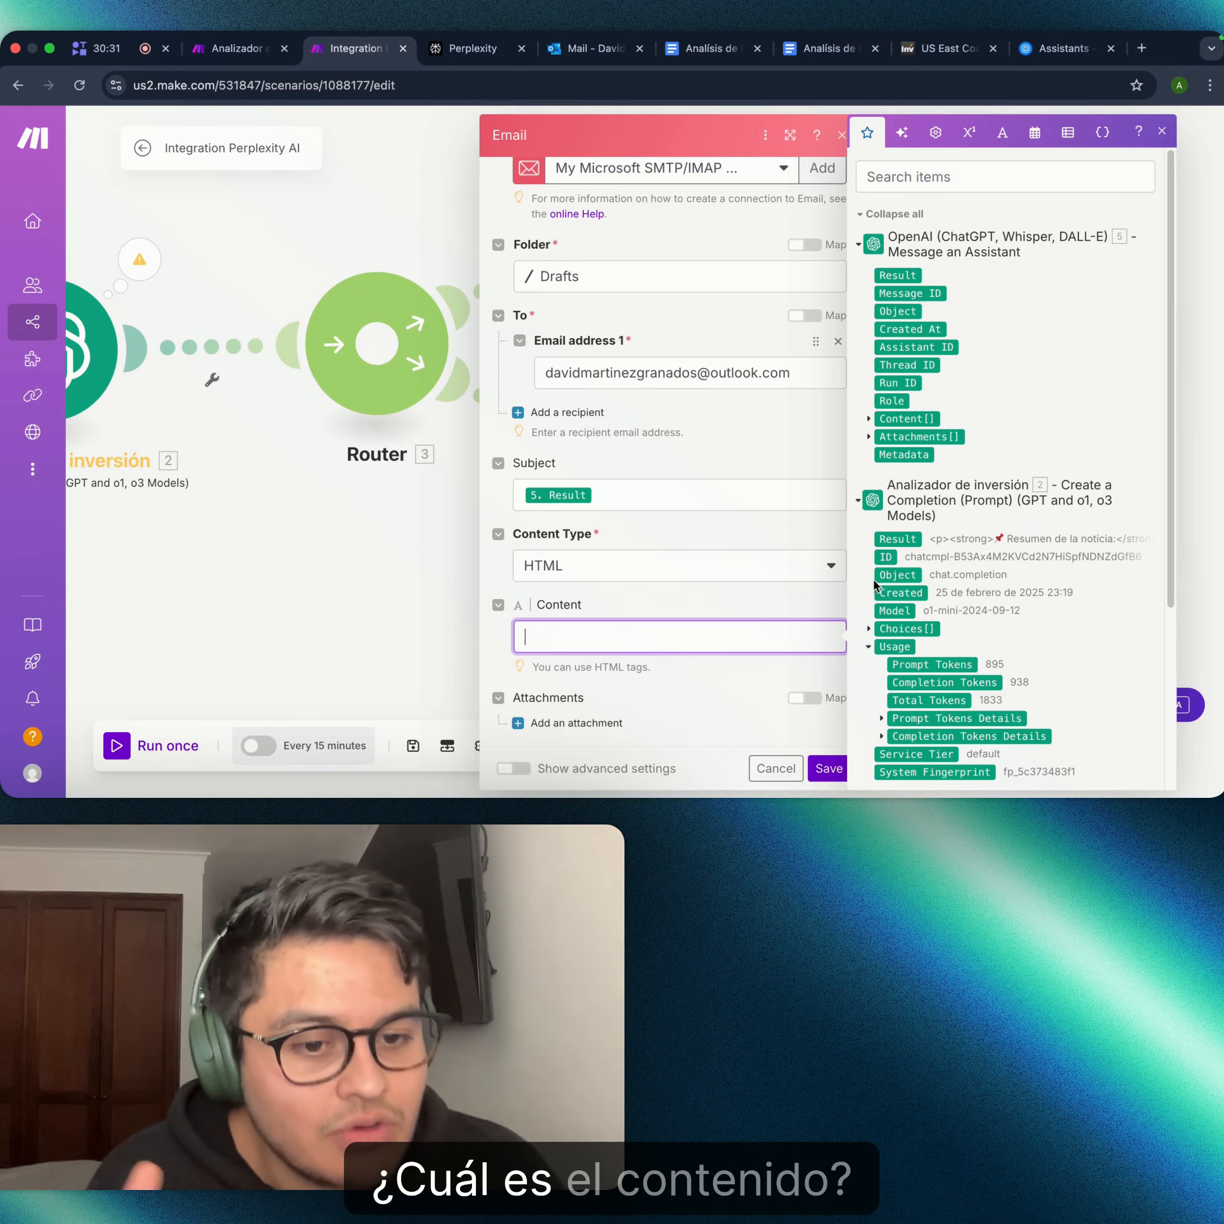
pyautogui.click(909, 545)
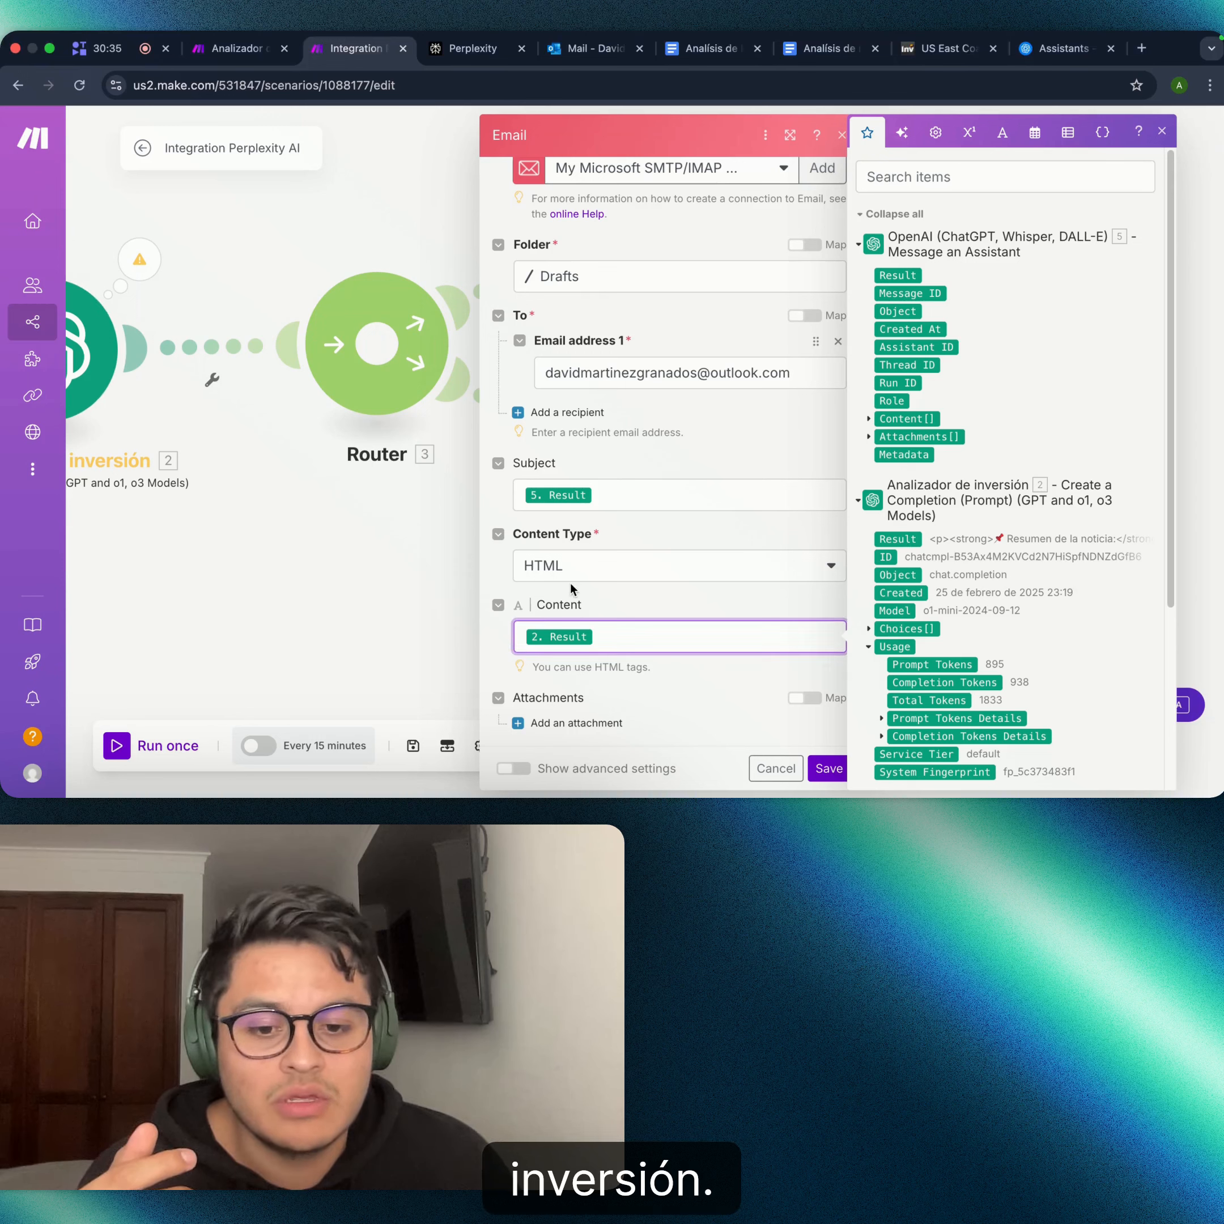
pyautogui.click(678, 724)
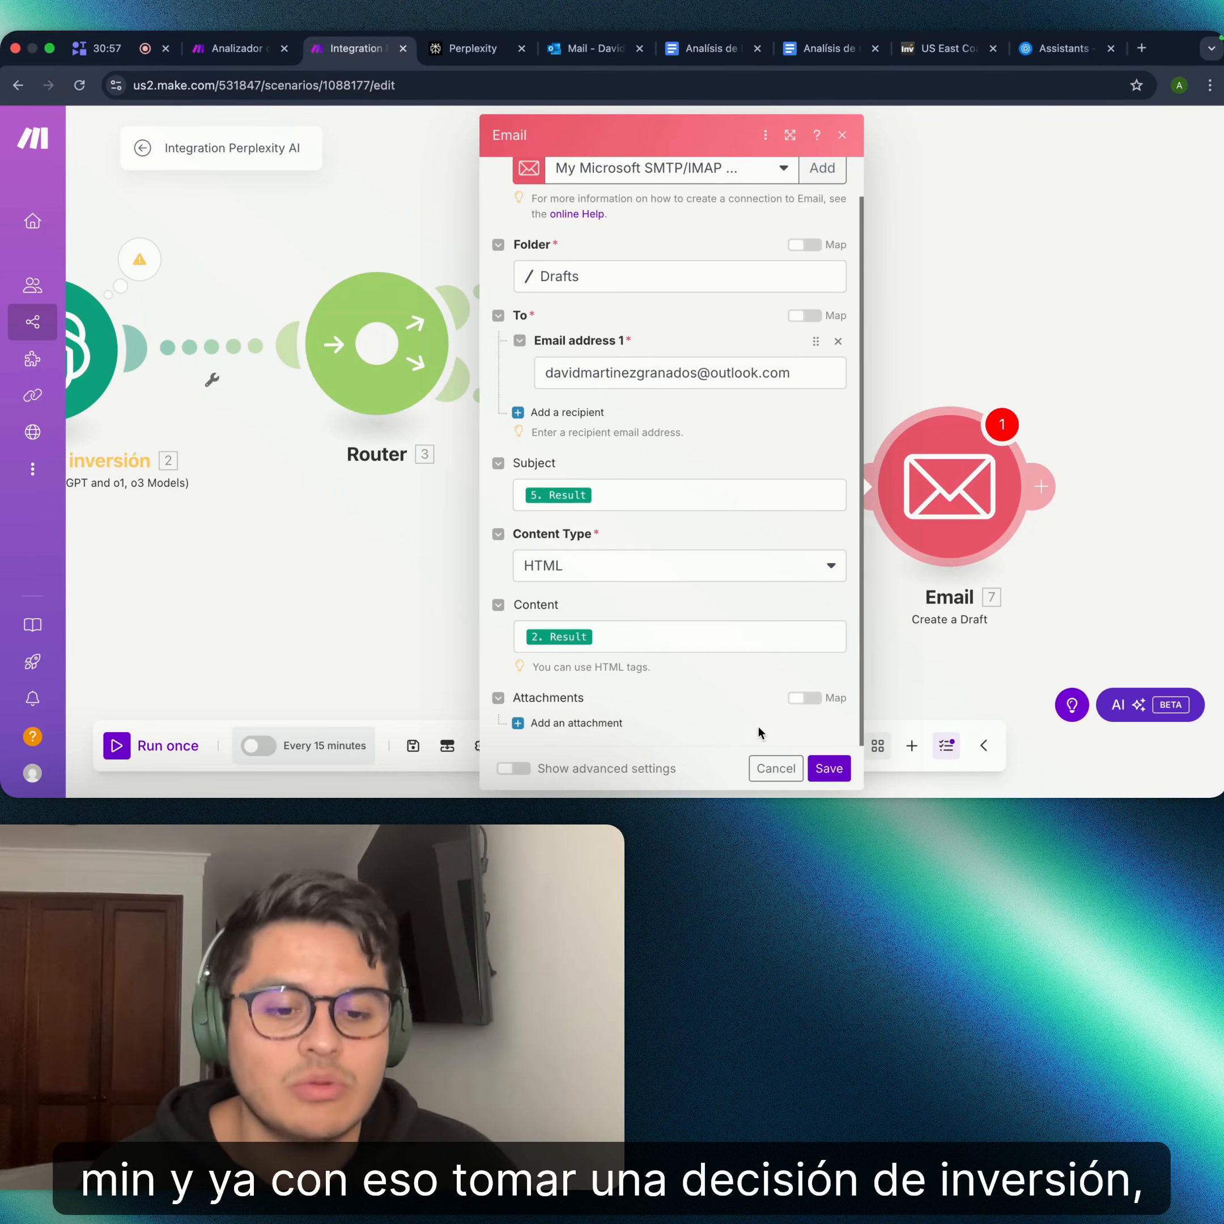
# - Save the Email draft module and run the whole scenario once
pyautogui.click(818, 771)
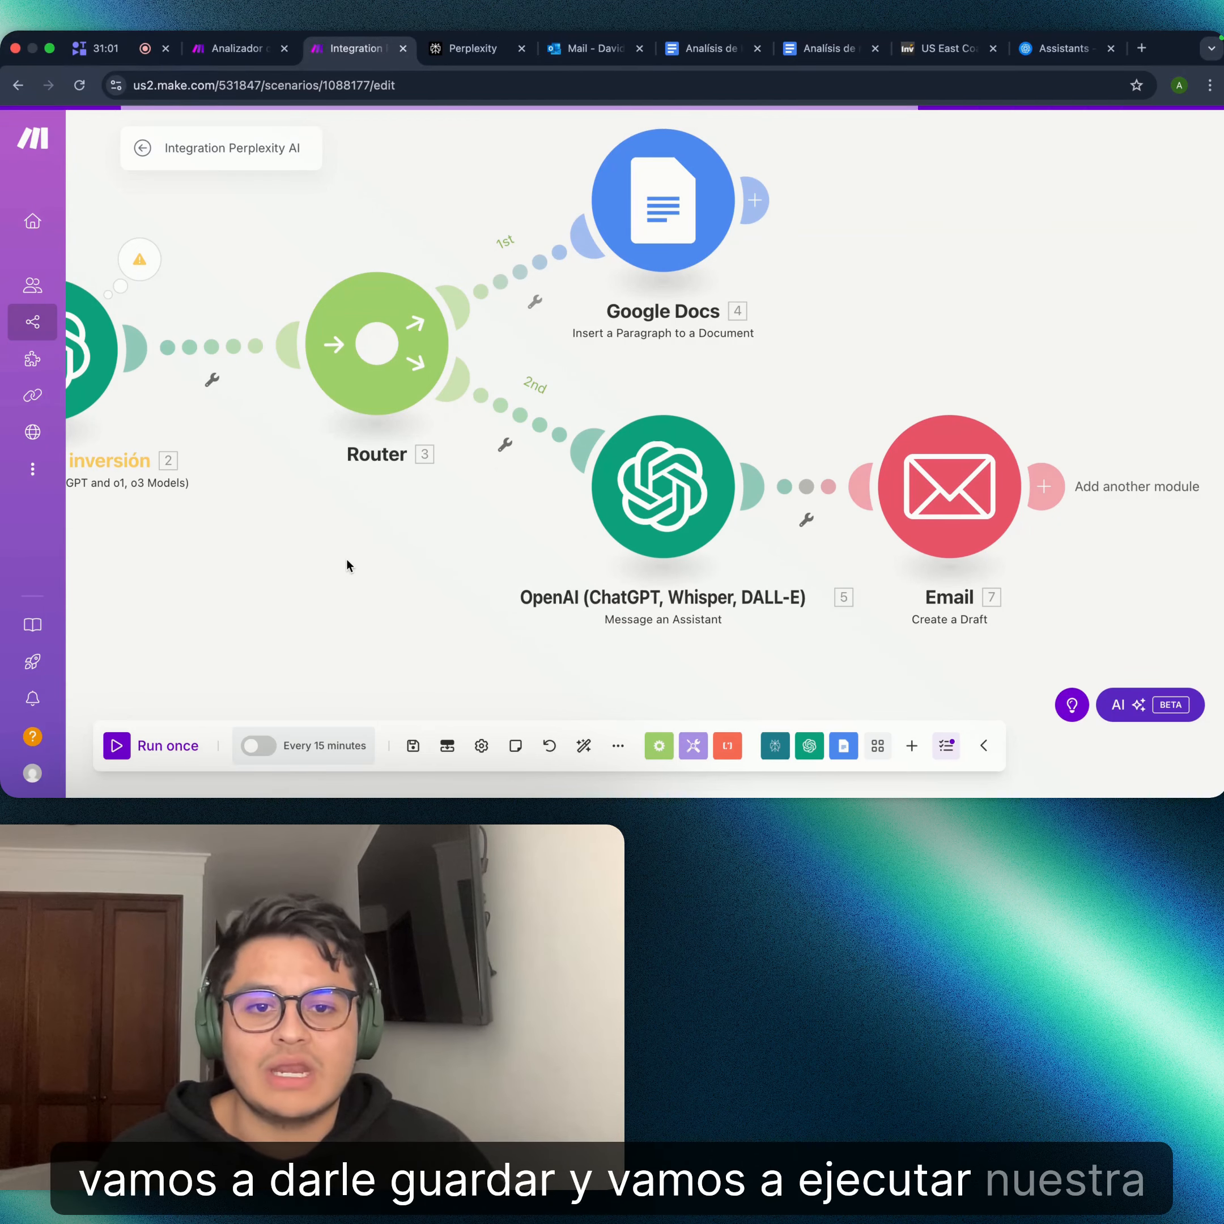
pyautogui.moveTo(372, 579); pyautogui.dragTo(565, 570)
pyautogui.scroll(-5, 706, 517)
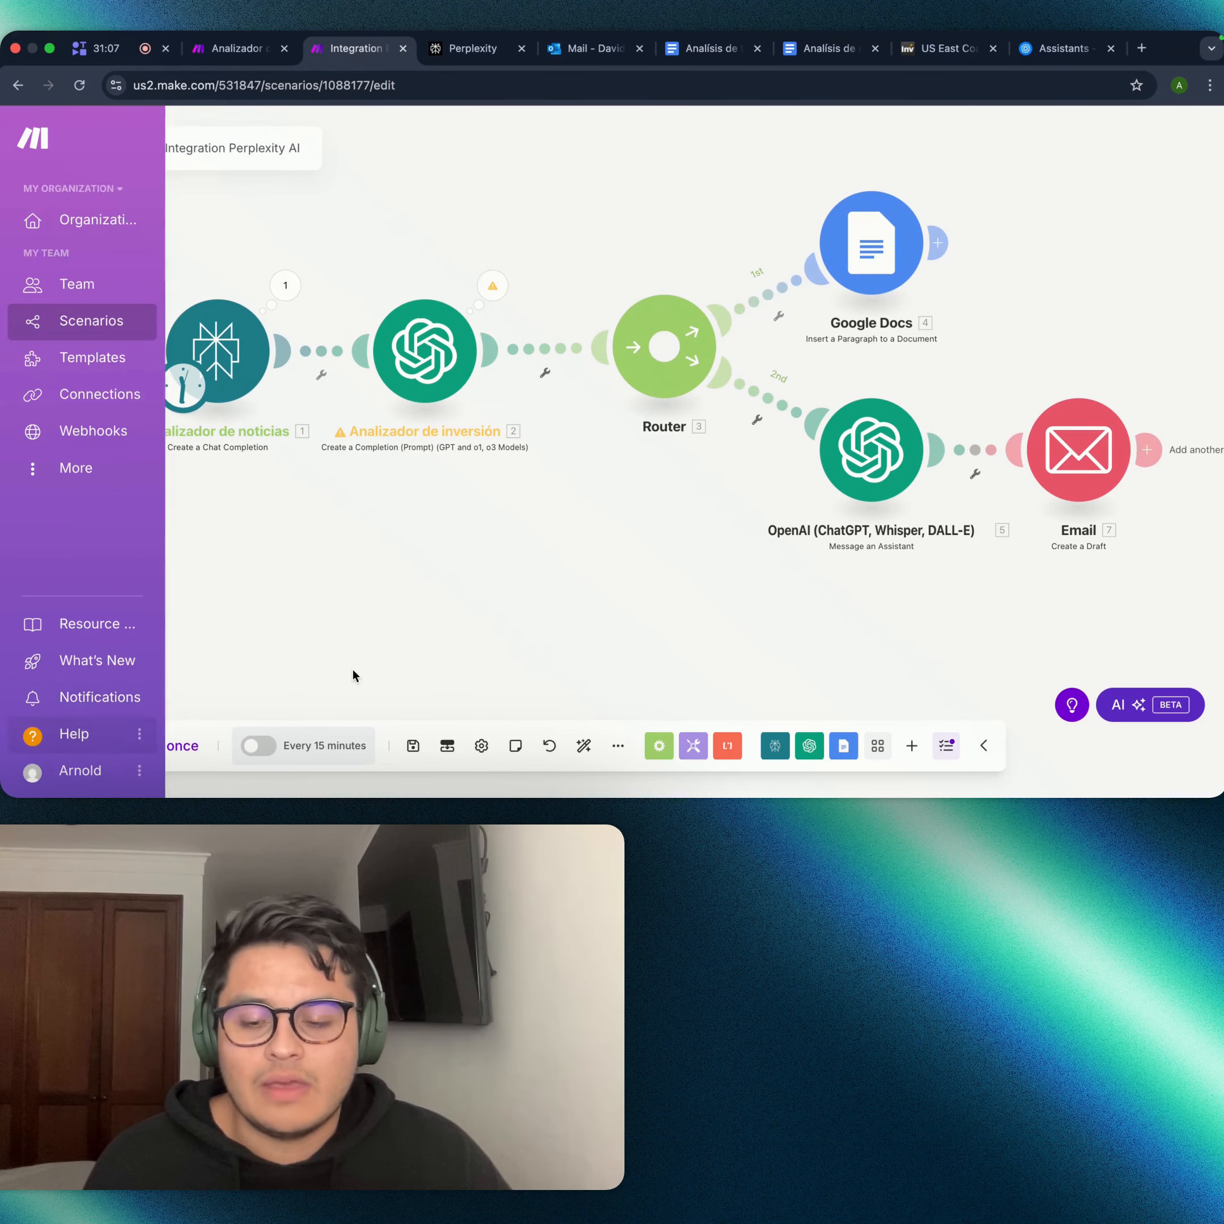
pyautogui.click(116, 756)
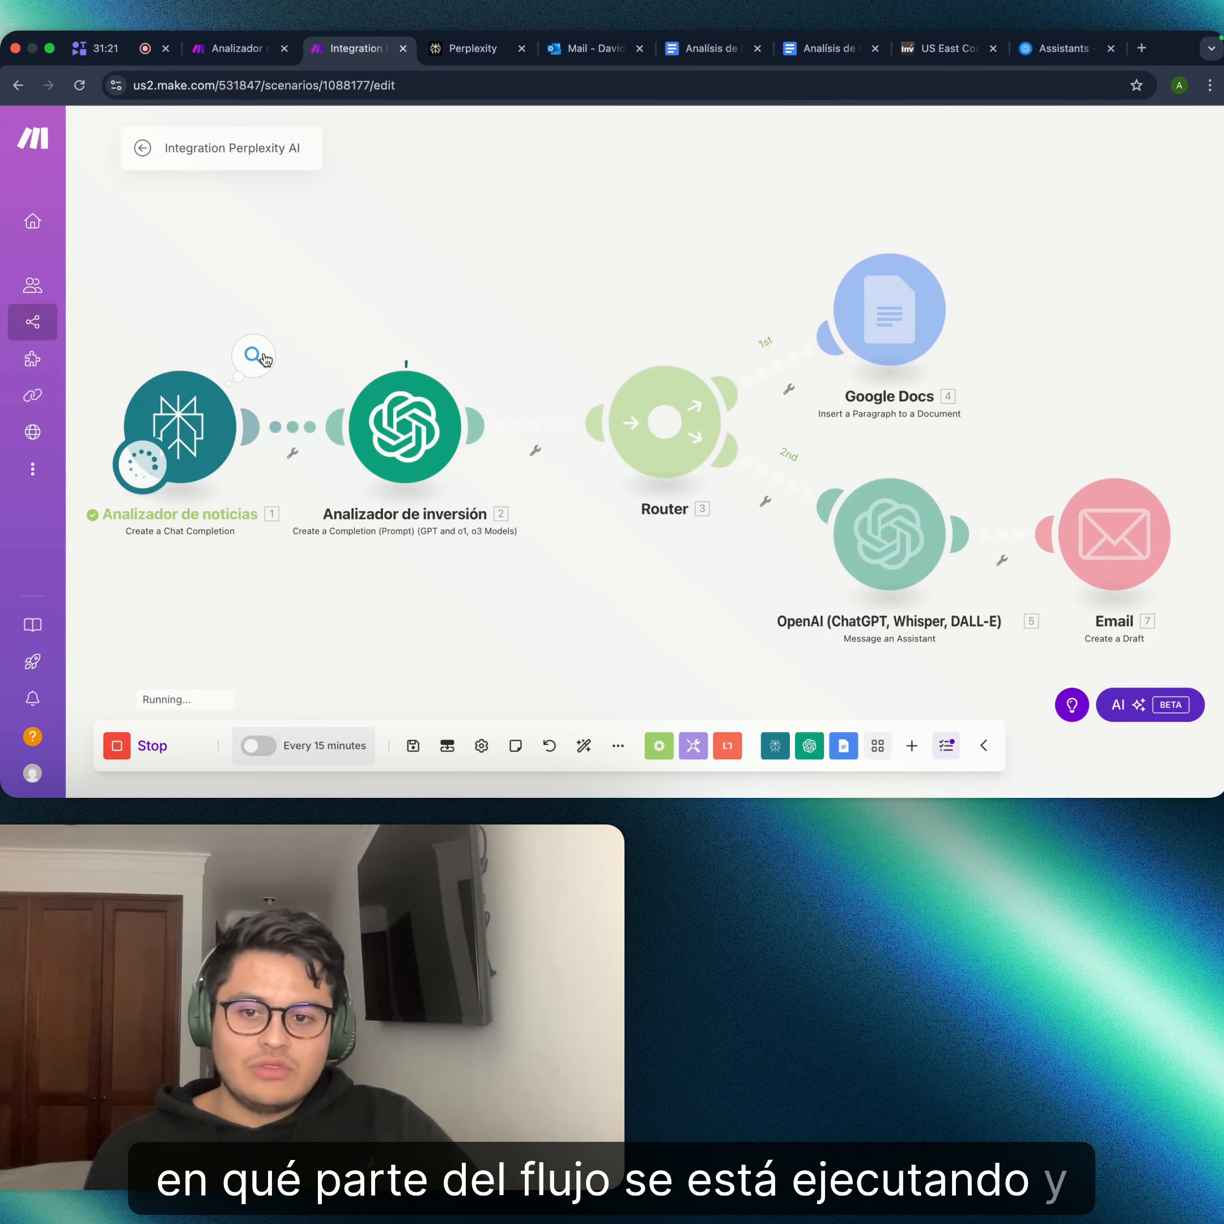
# - Read the Perplexity output's Choices > 1 > Message > Content article summary while the run finishes
pyautogui.click(254, 355)
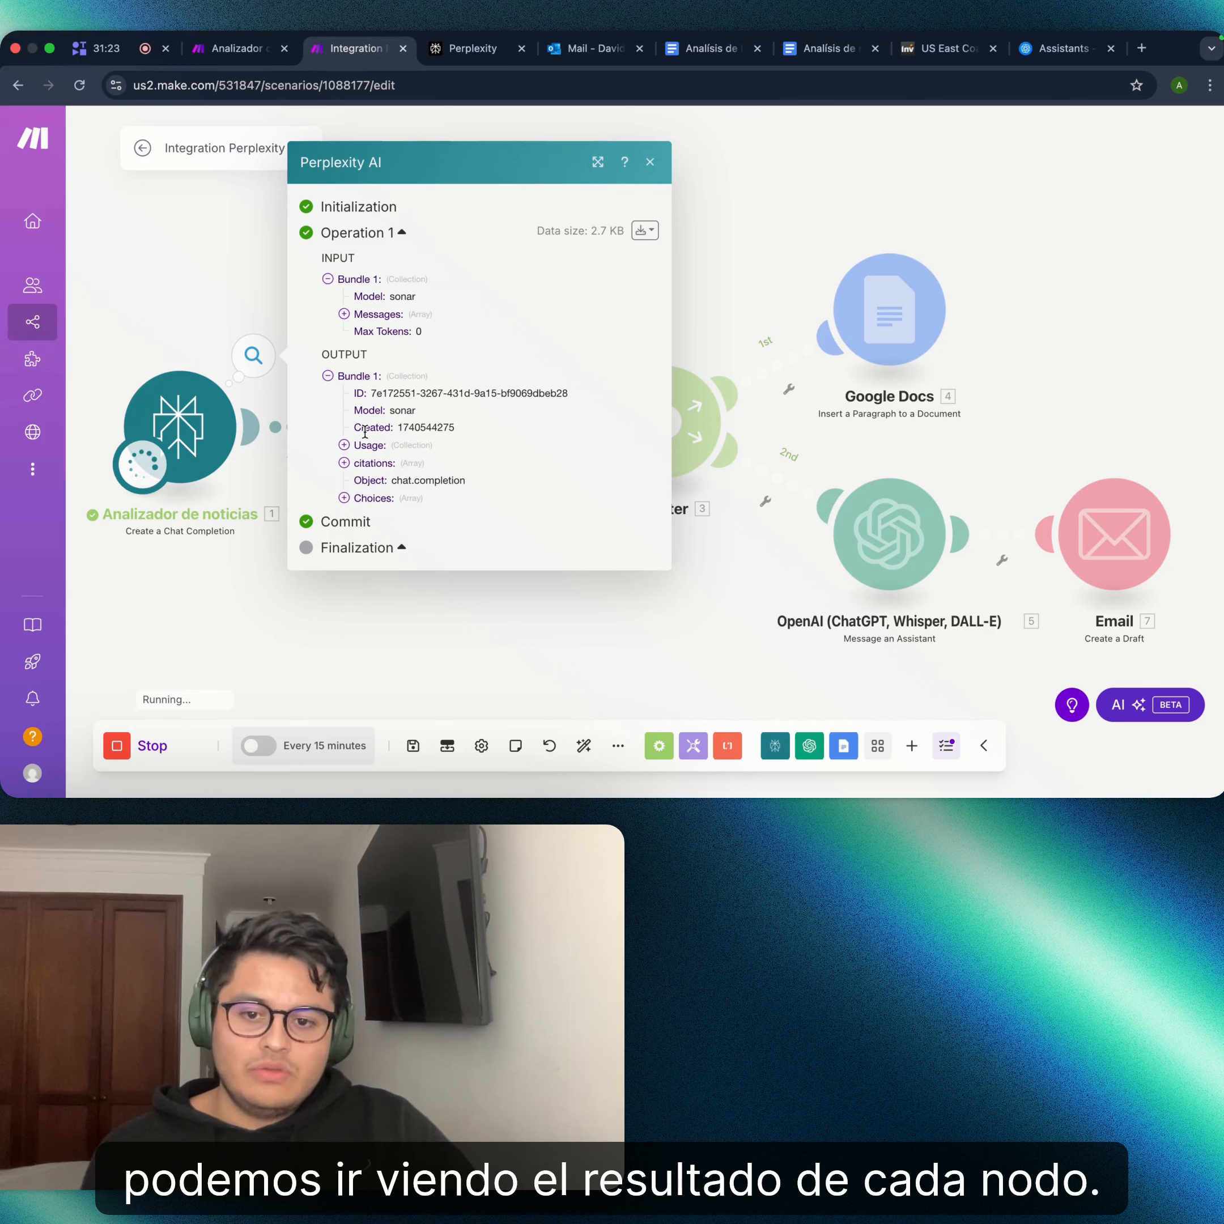
pyautogui.click(344, 498)
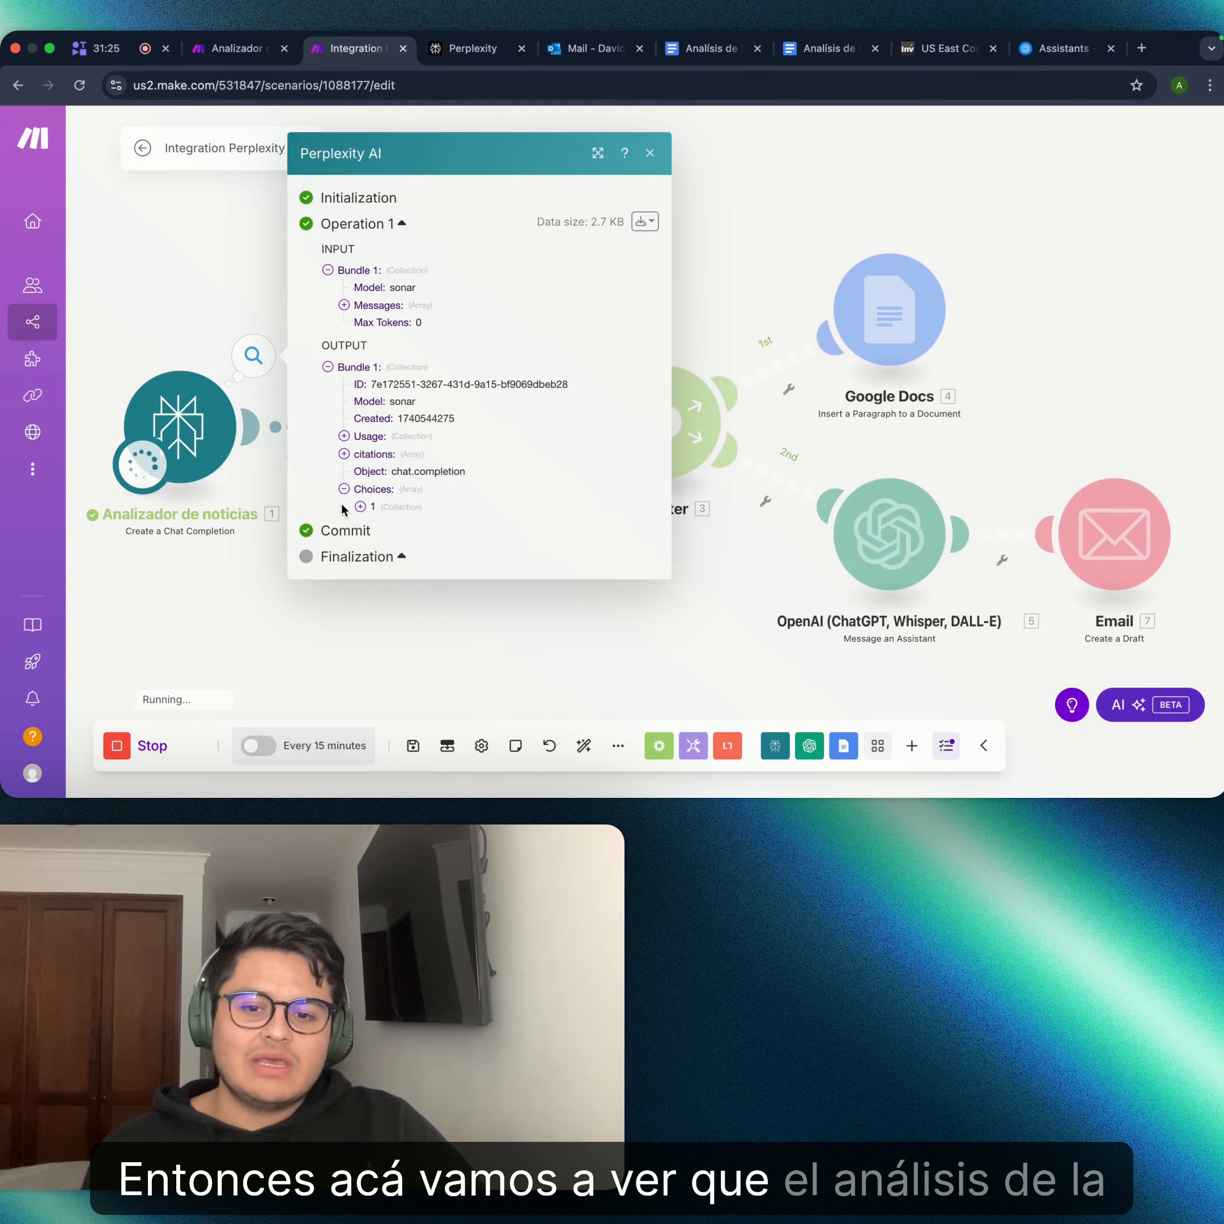
pyautogui.click(360, 508)
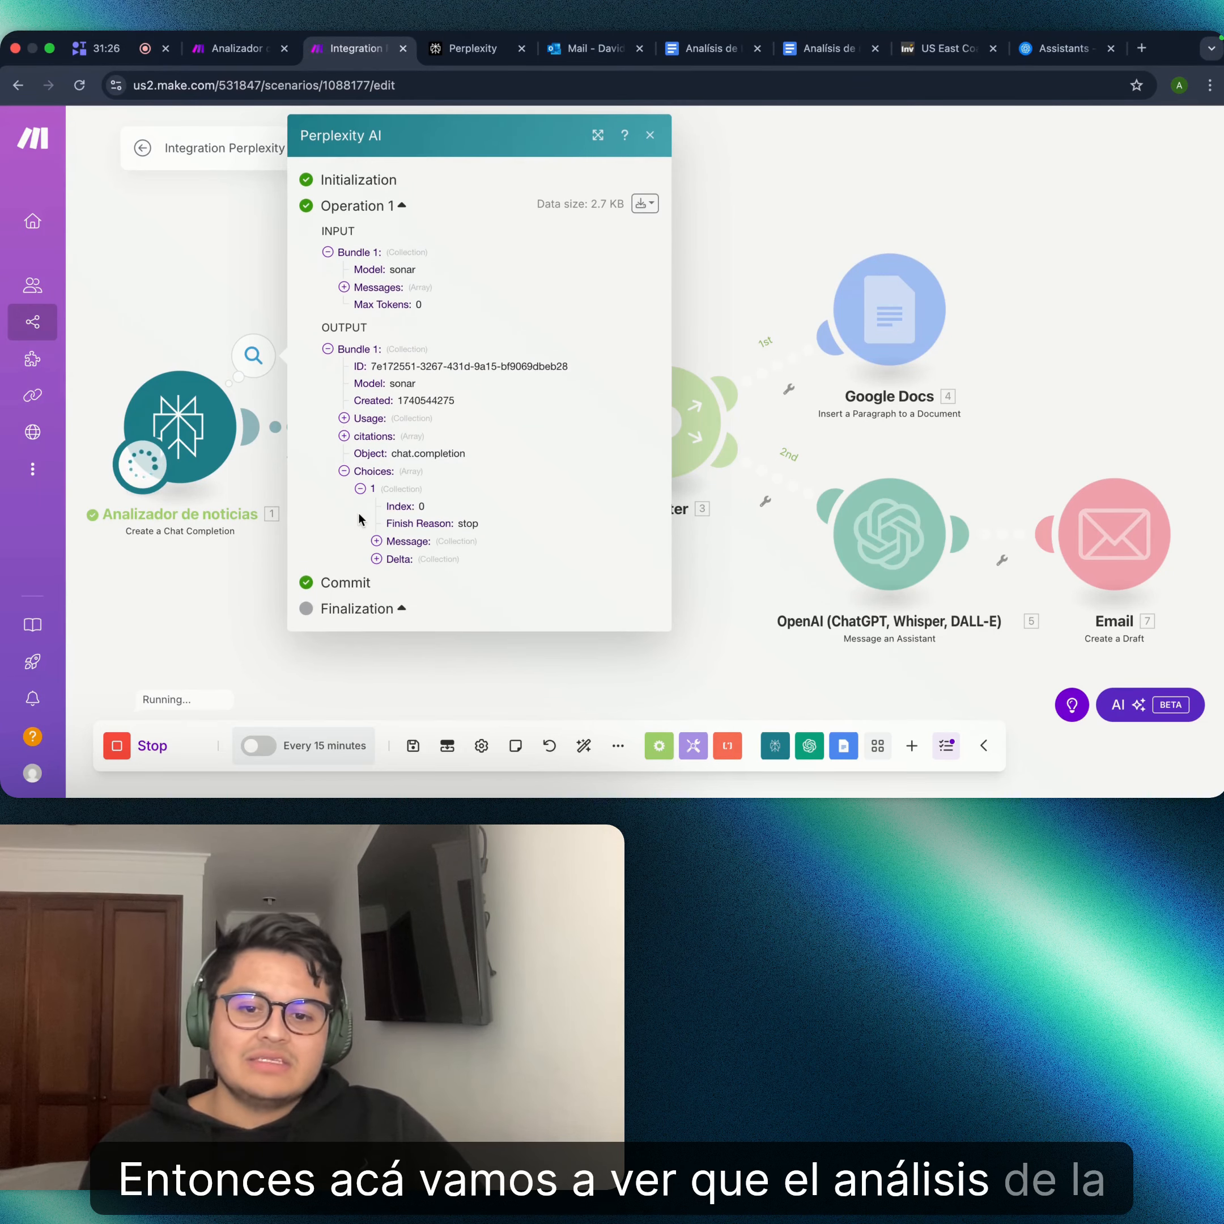
pyautogui.click(377, 541)
pyautogui.click(392, 576)
pyautogui.scroll(-10, 429, 584)
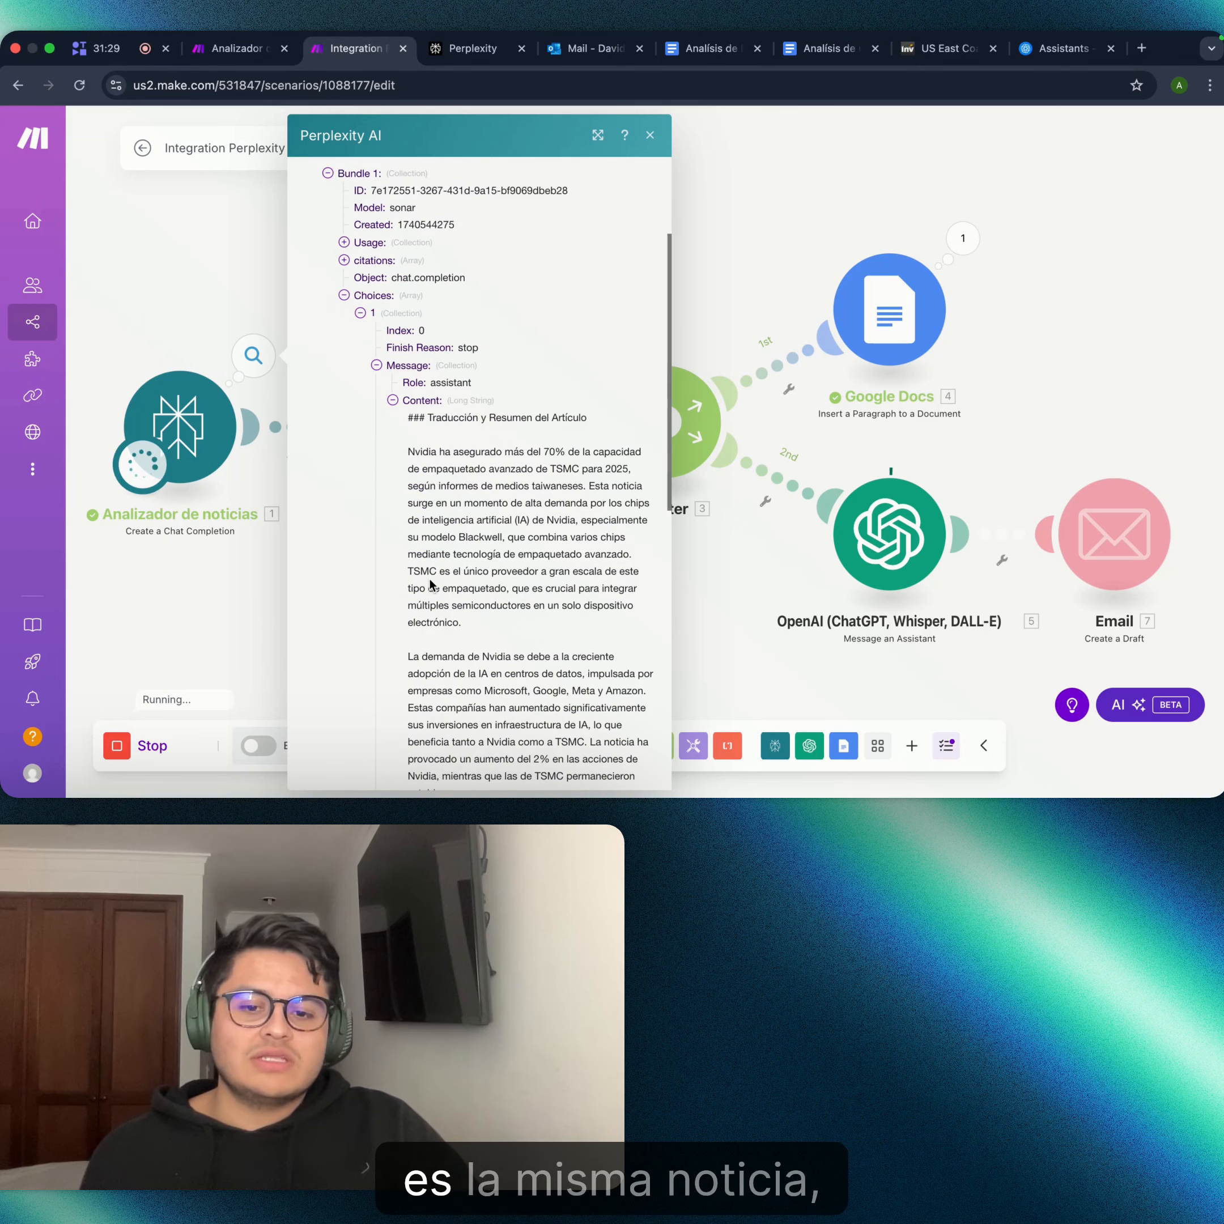
pyautogui.scroll(-5, 429, 584)
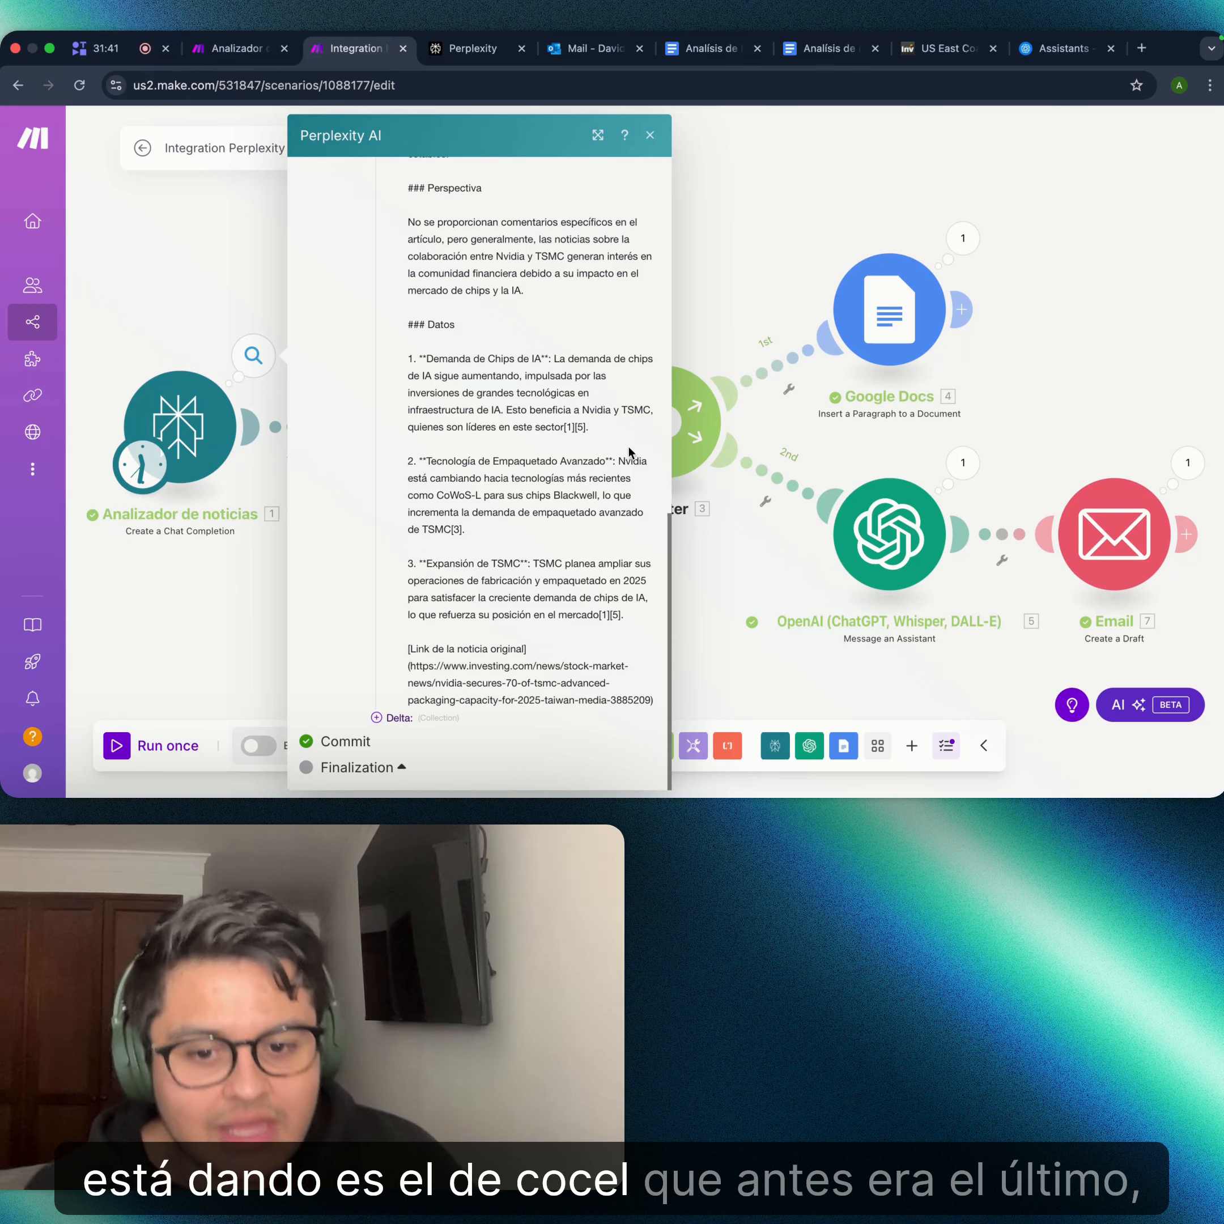
# - Review the investment analyzer's long HTML Result in its run output
pyautogui.click(689, 612)
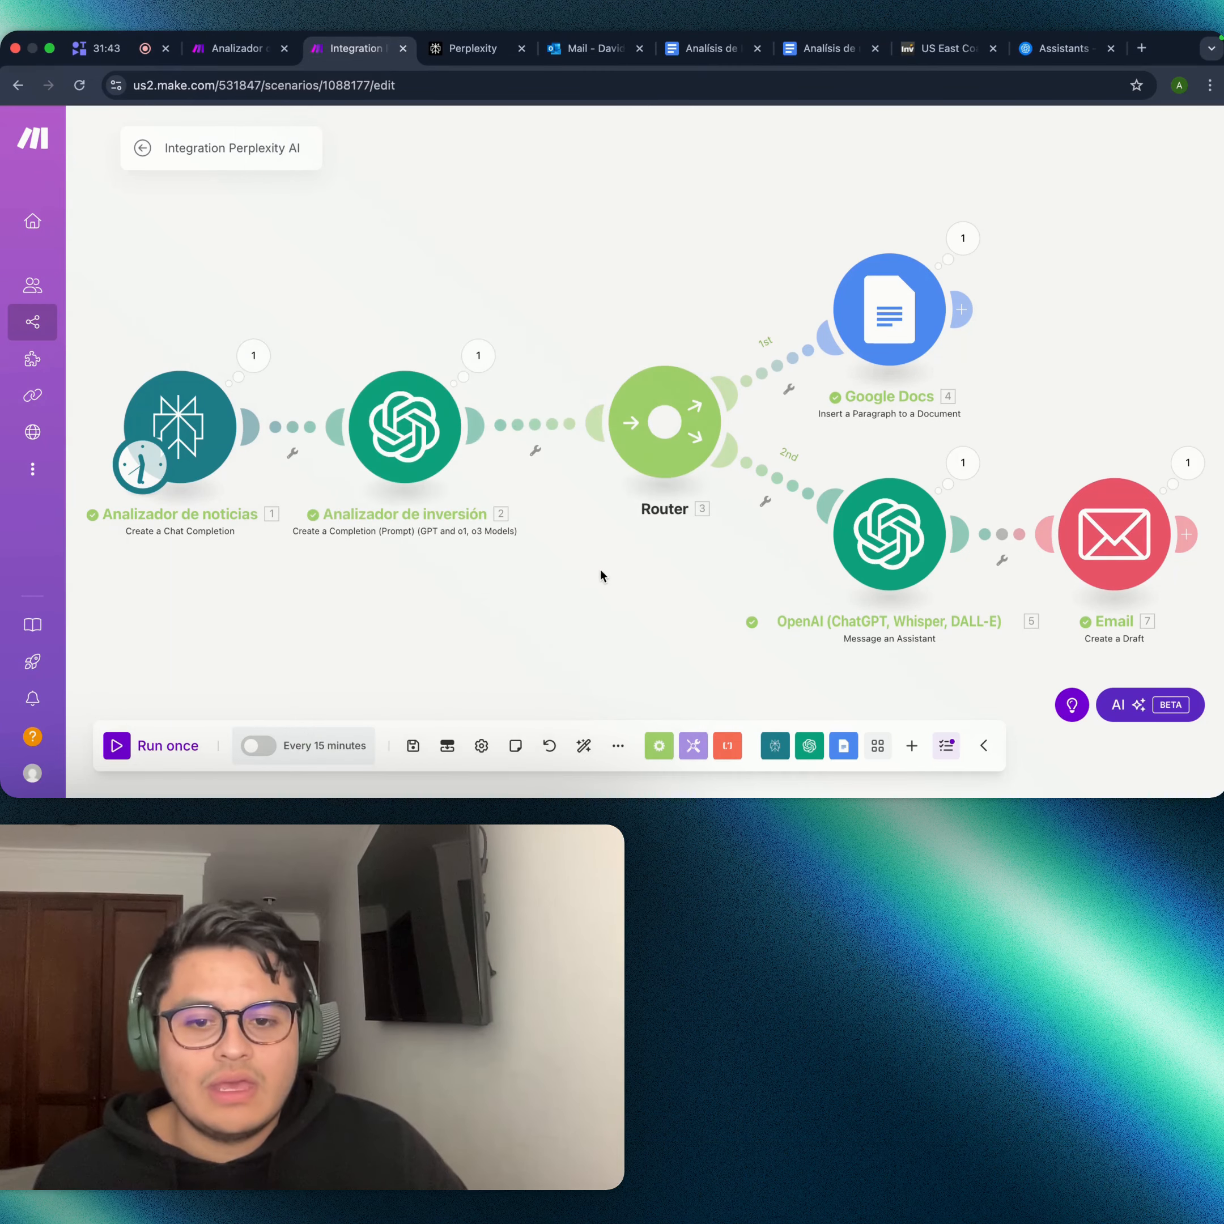
pyautogui.click(478, 356)
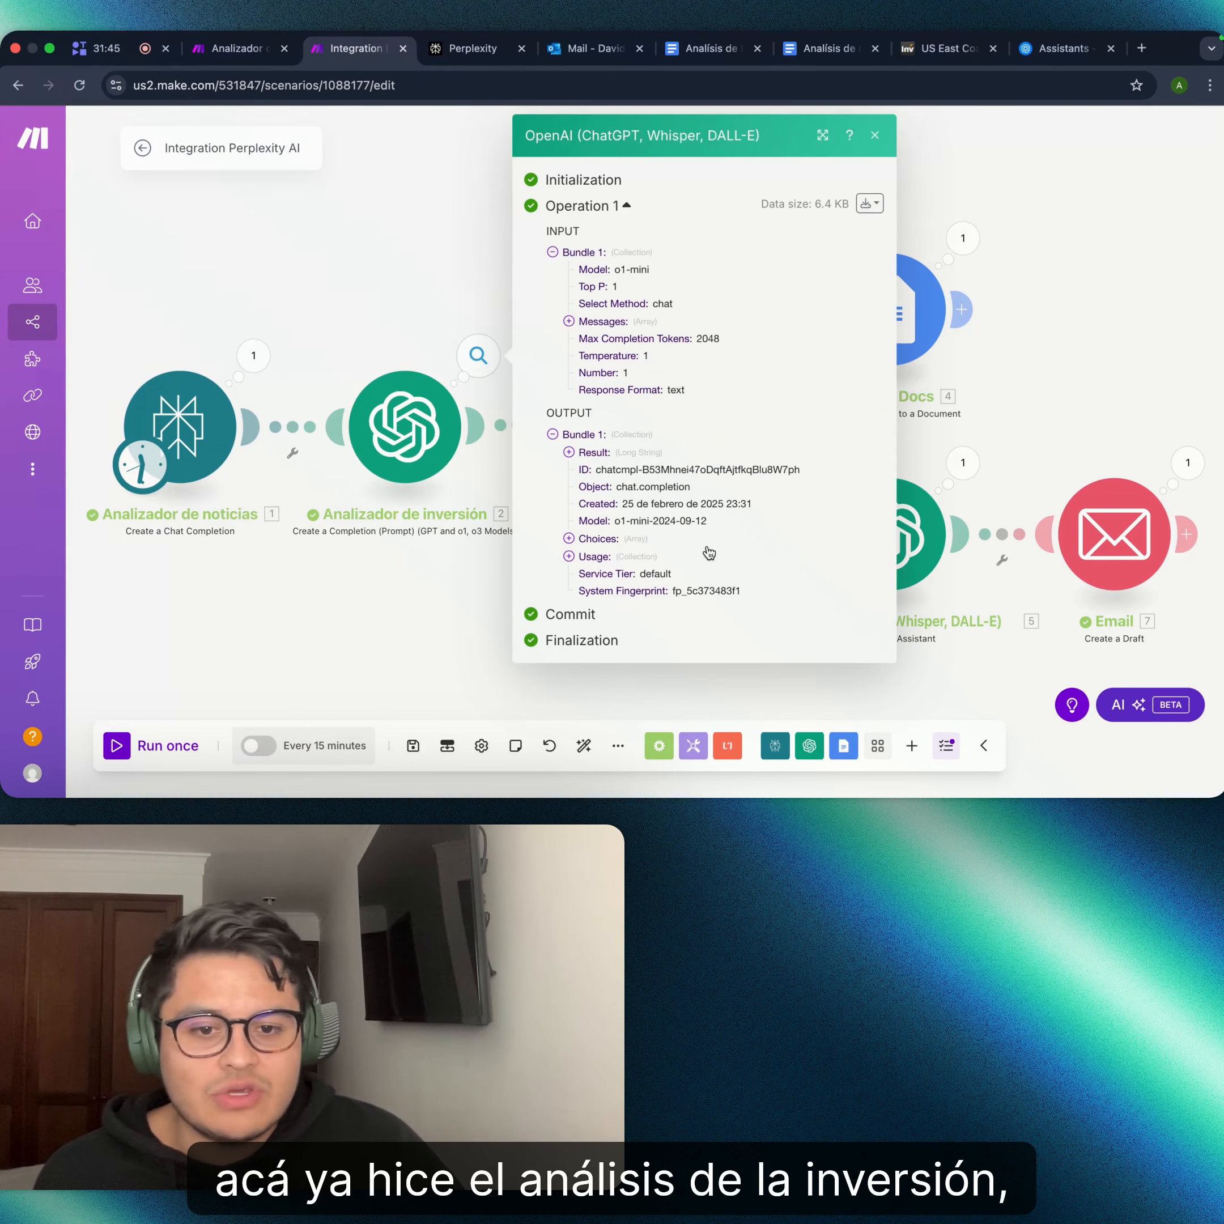
pyautogui.click(569, 452)
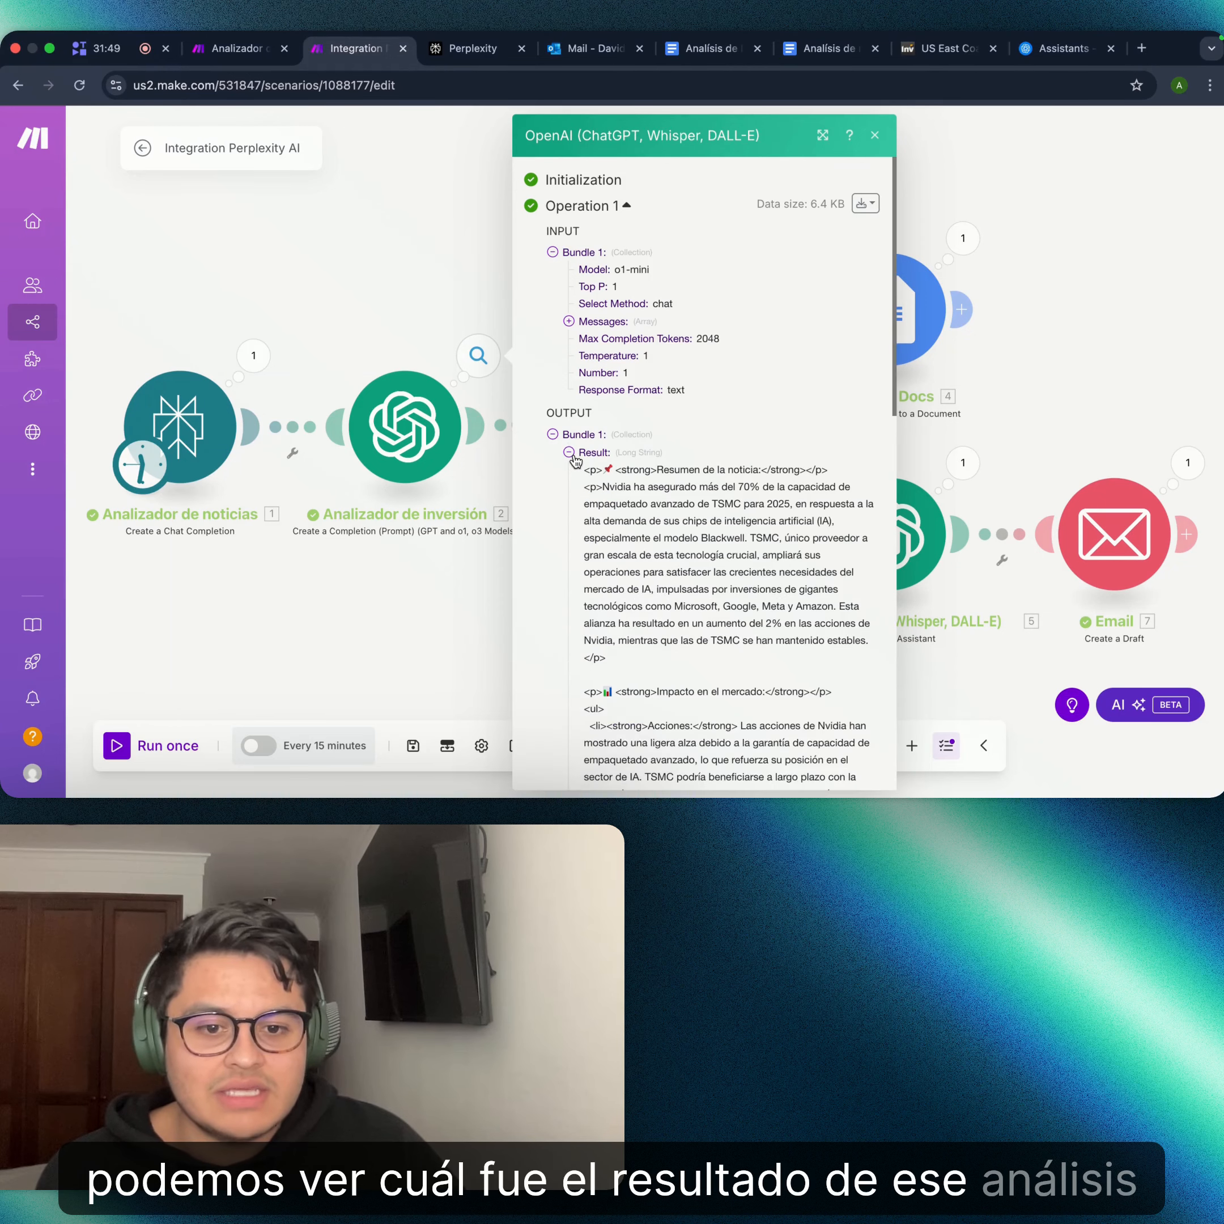
pyautogui.scroll(-2, 709, 553)
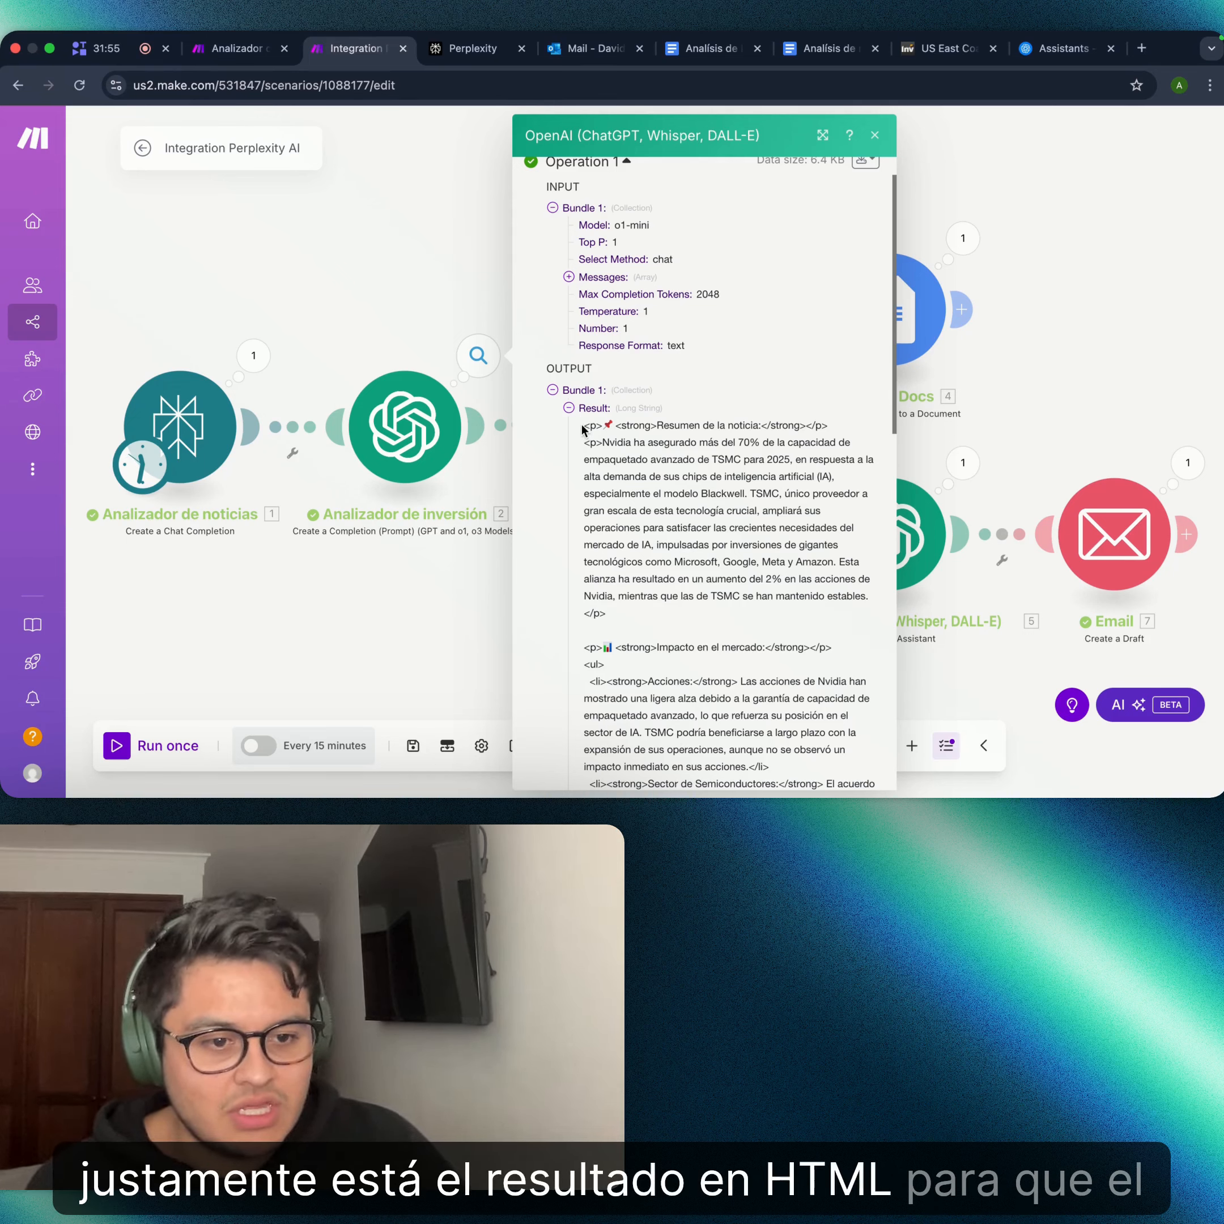
pyautogui.scroll(-15, 759, 633)
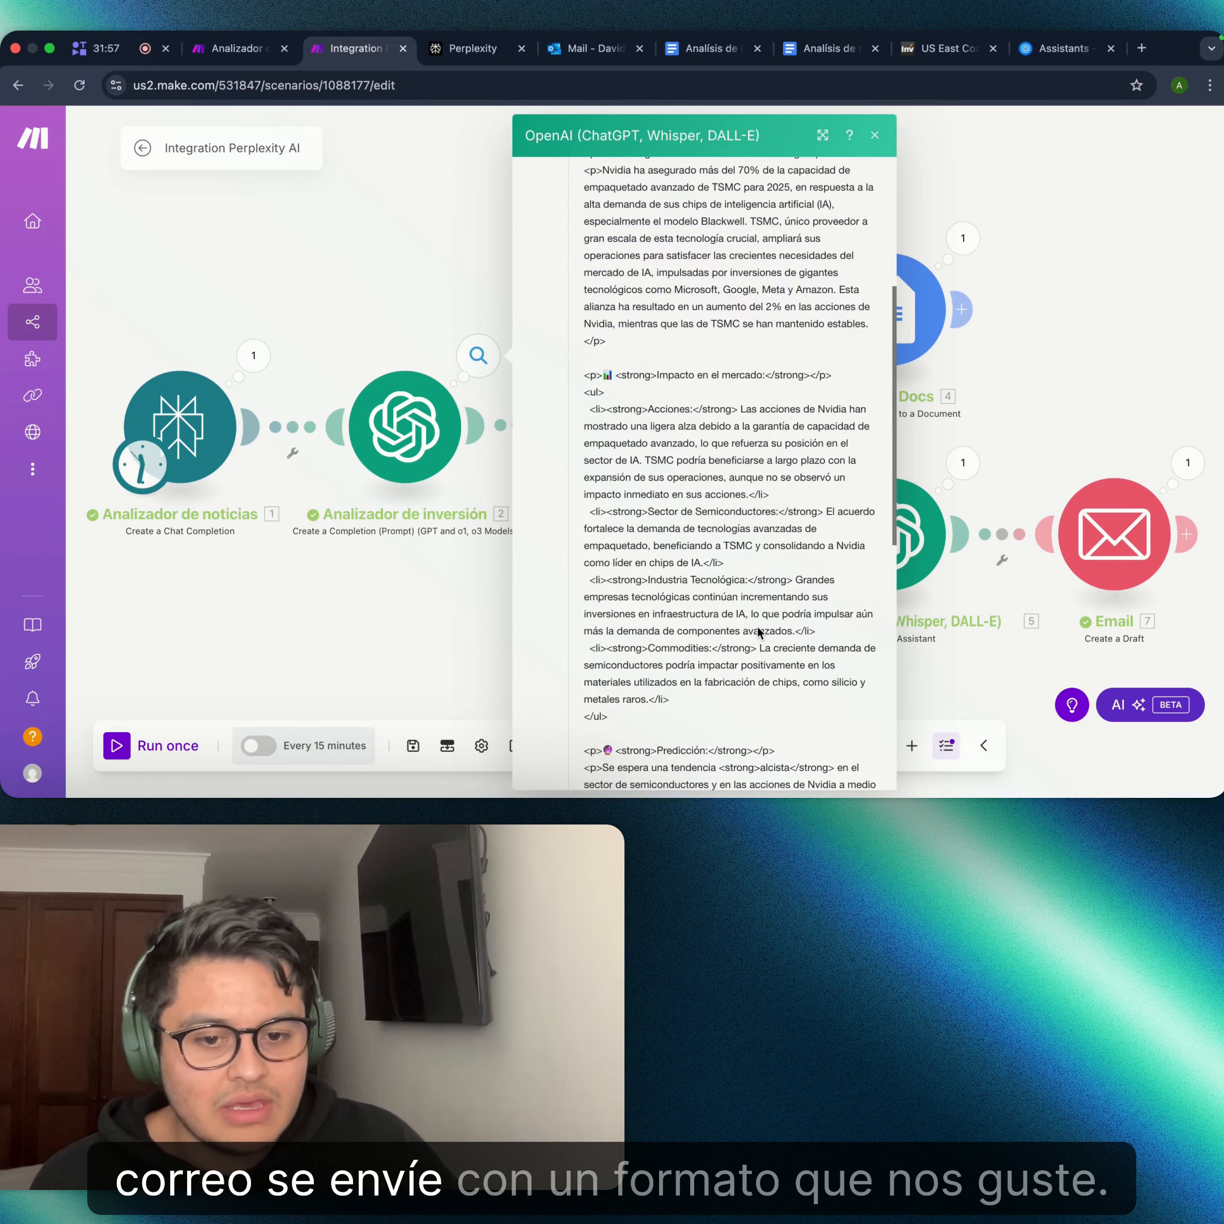
# - Check the Google Docs module's output and open the Analisis de noticias document
pyautogui.click(1027, 444)
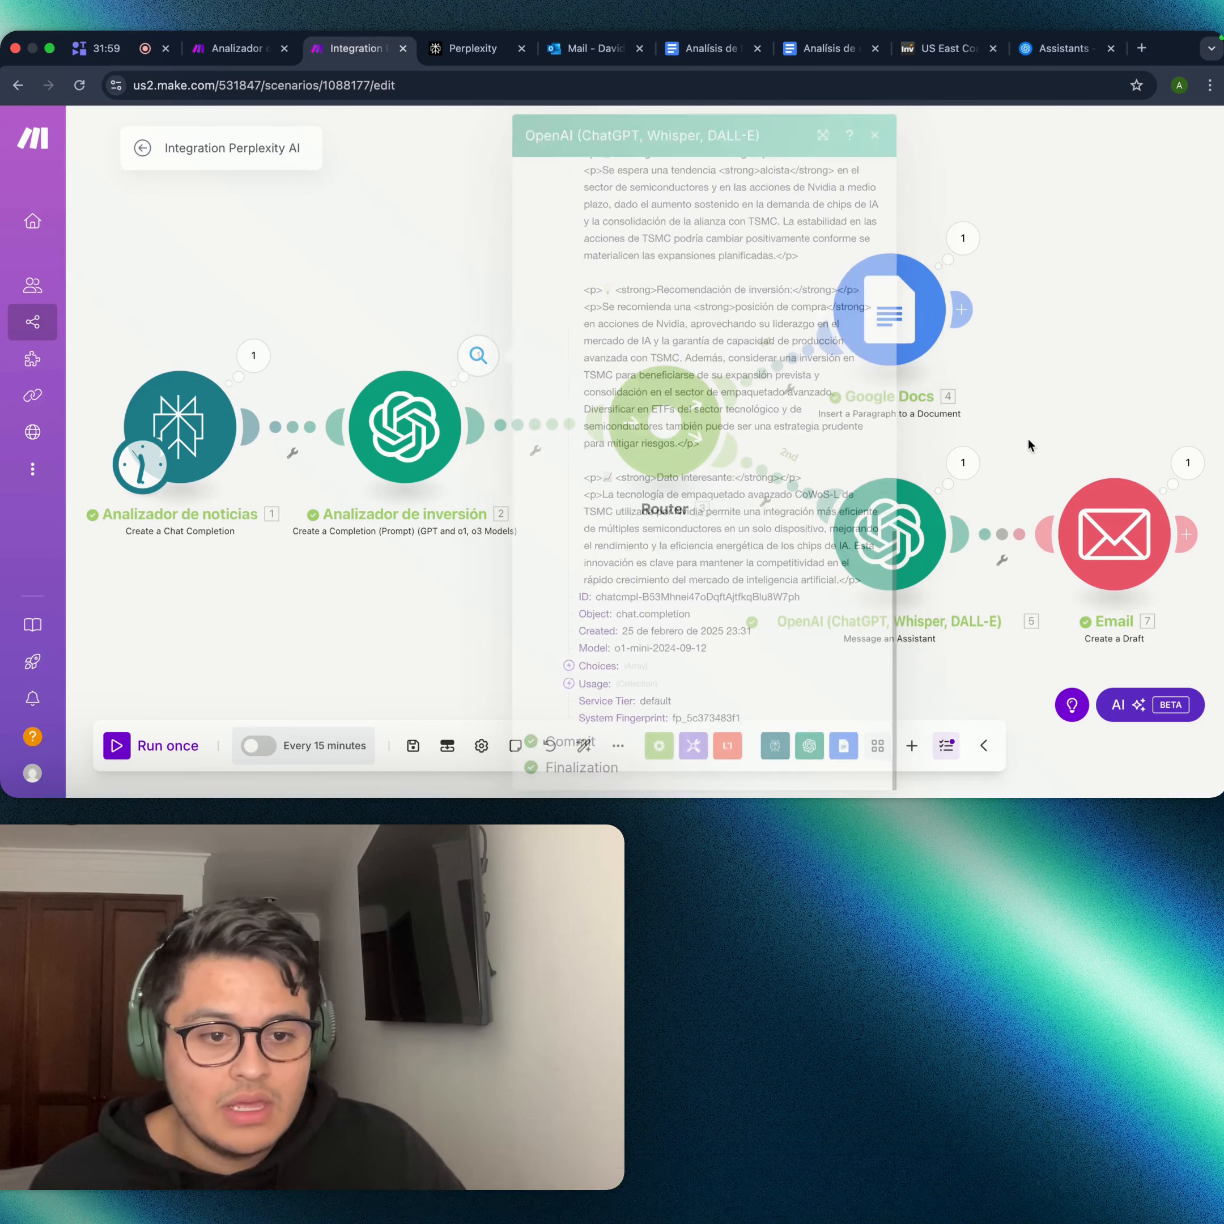
pyautogui.click(981, 246)
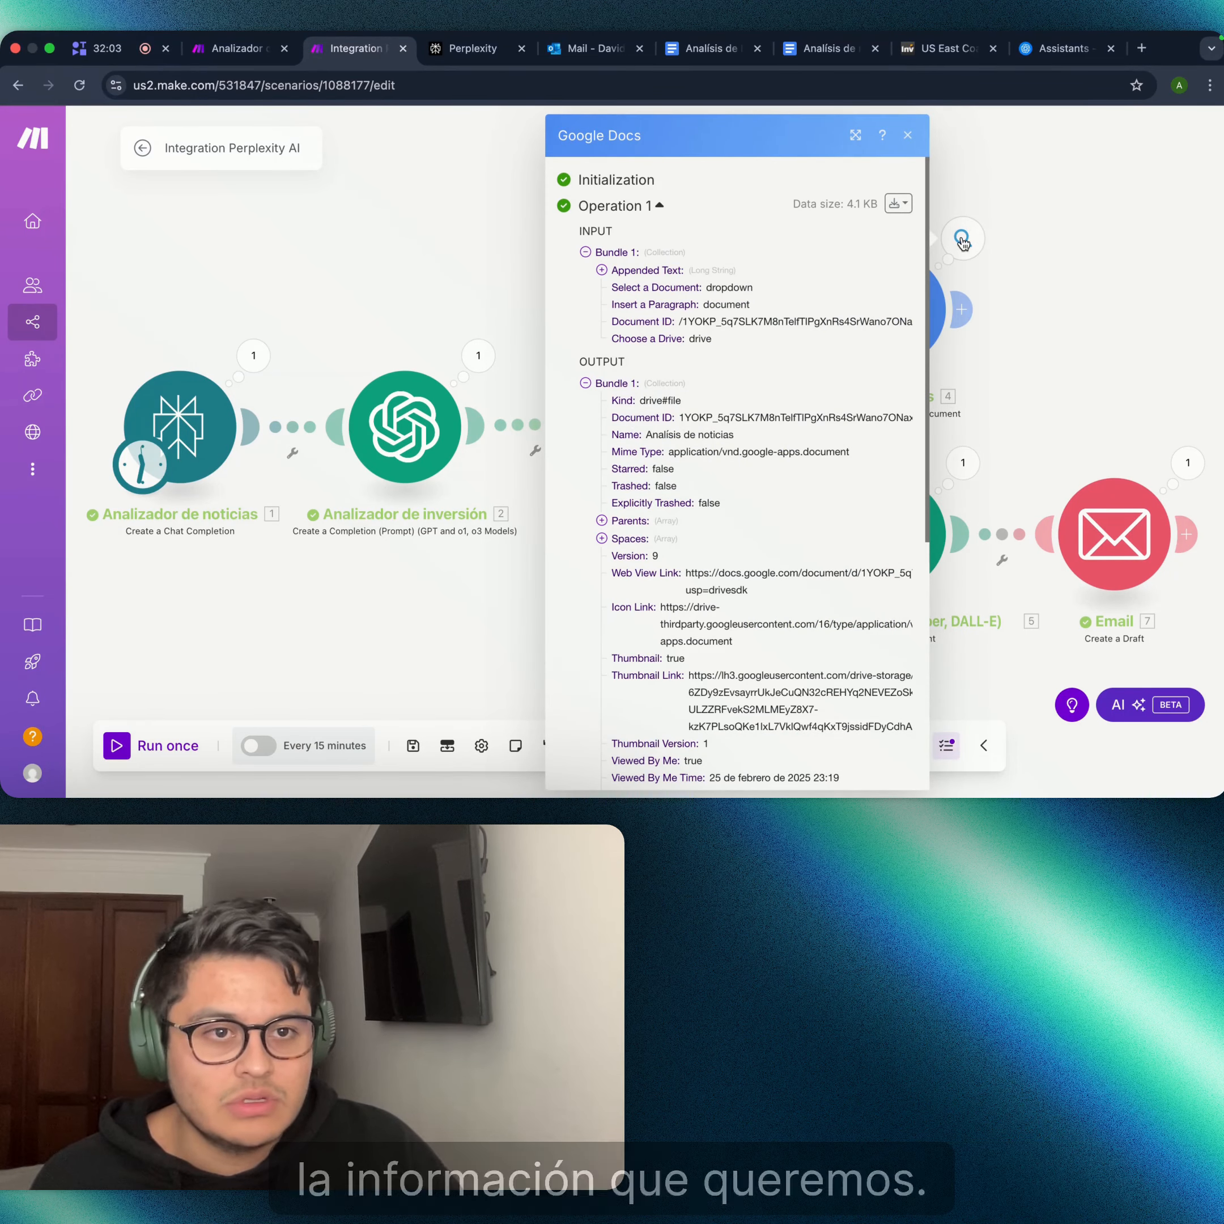
pyautogui.click(835, 48)
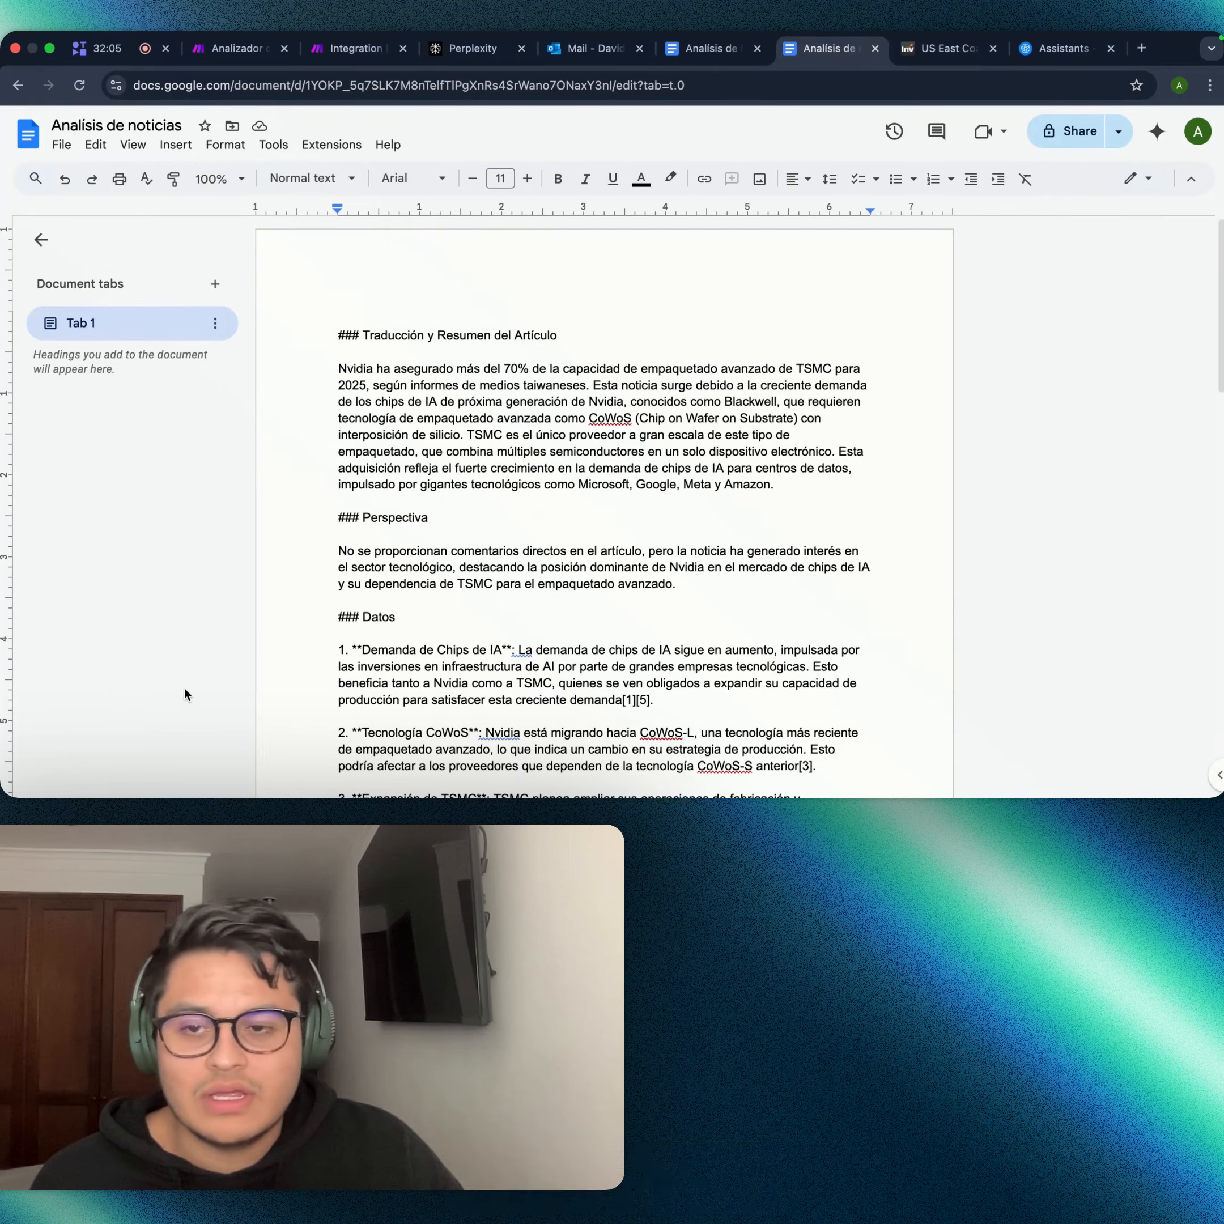
# - Scroll through Analisis de noticias to verify the appended summary, perspective and data sections
pyautogui.scroll(-10, 550, 279)
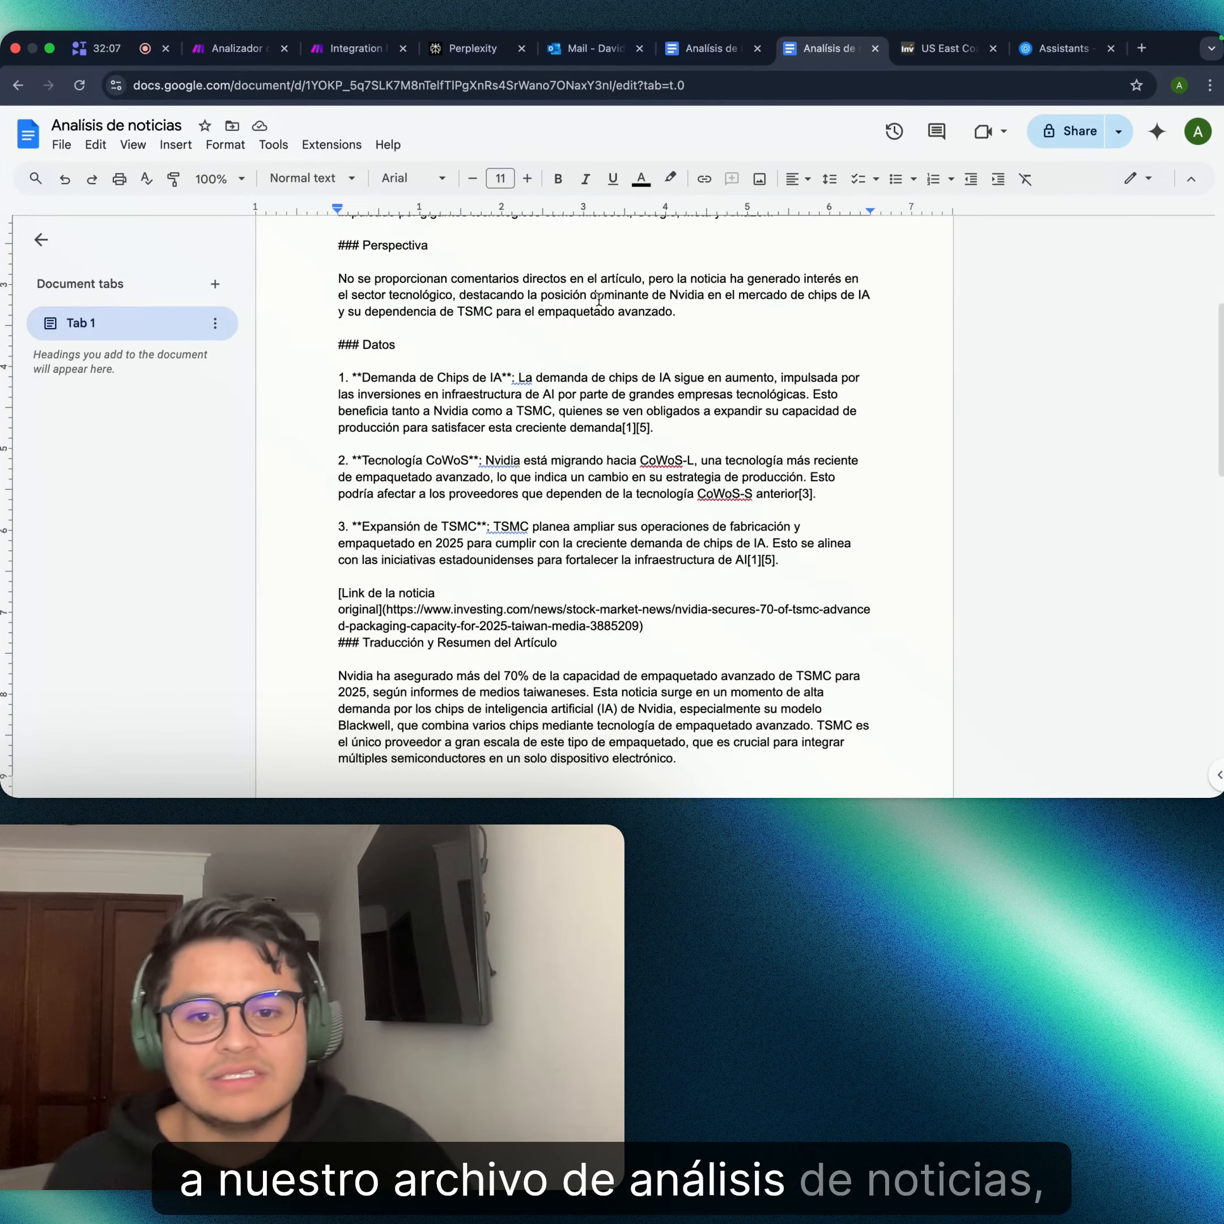
pyautogui.scroll(-5, 558, 418)
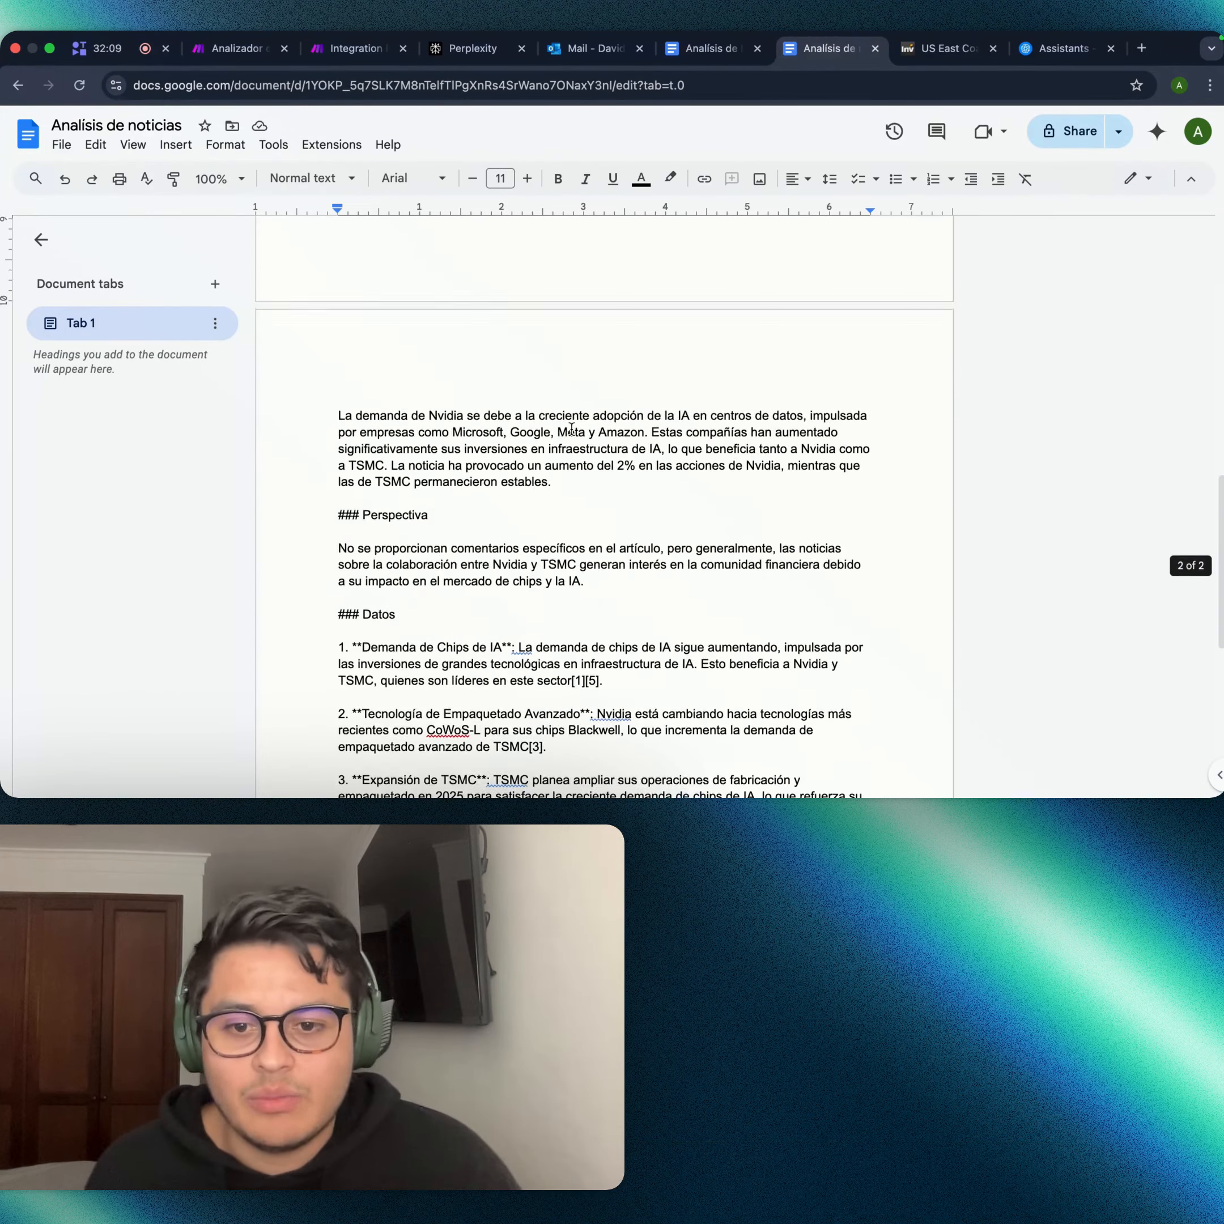
pyautogui.scroll(15, 560, 450)
pyautogui.scroll(-10, 560, 450)
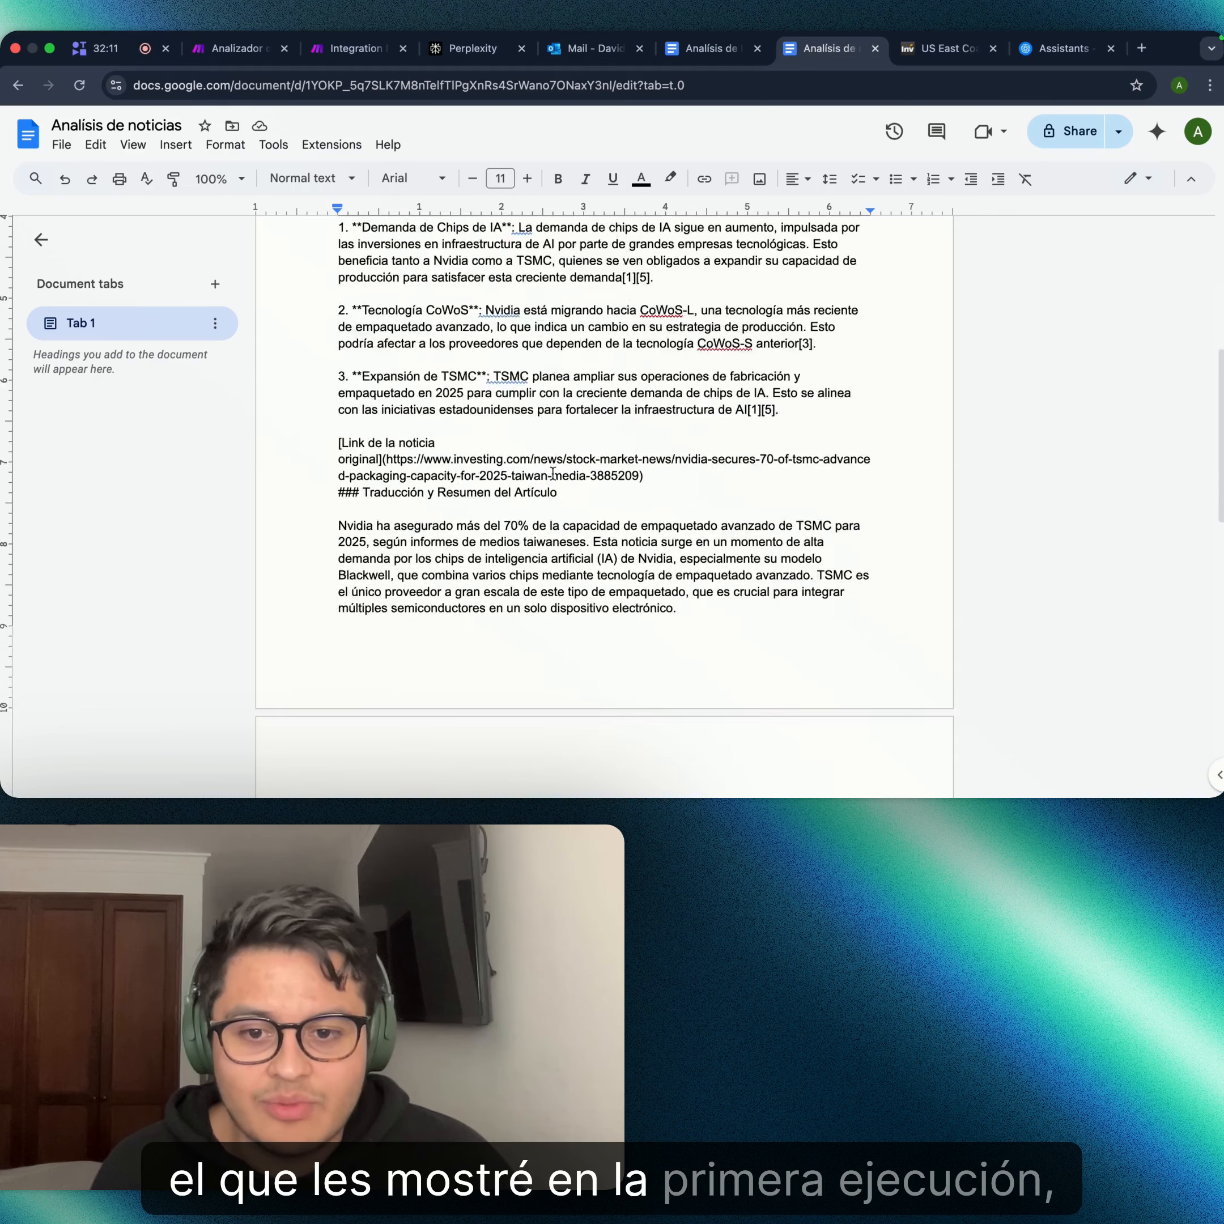
pyautogui.scroll(-2, 544, 535)
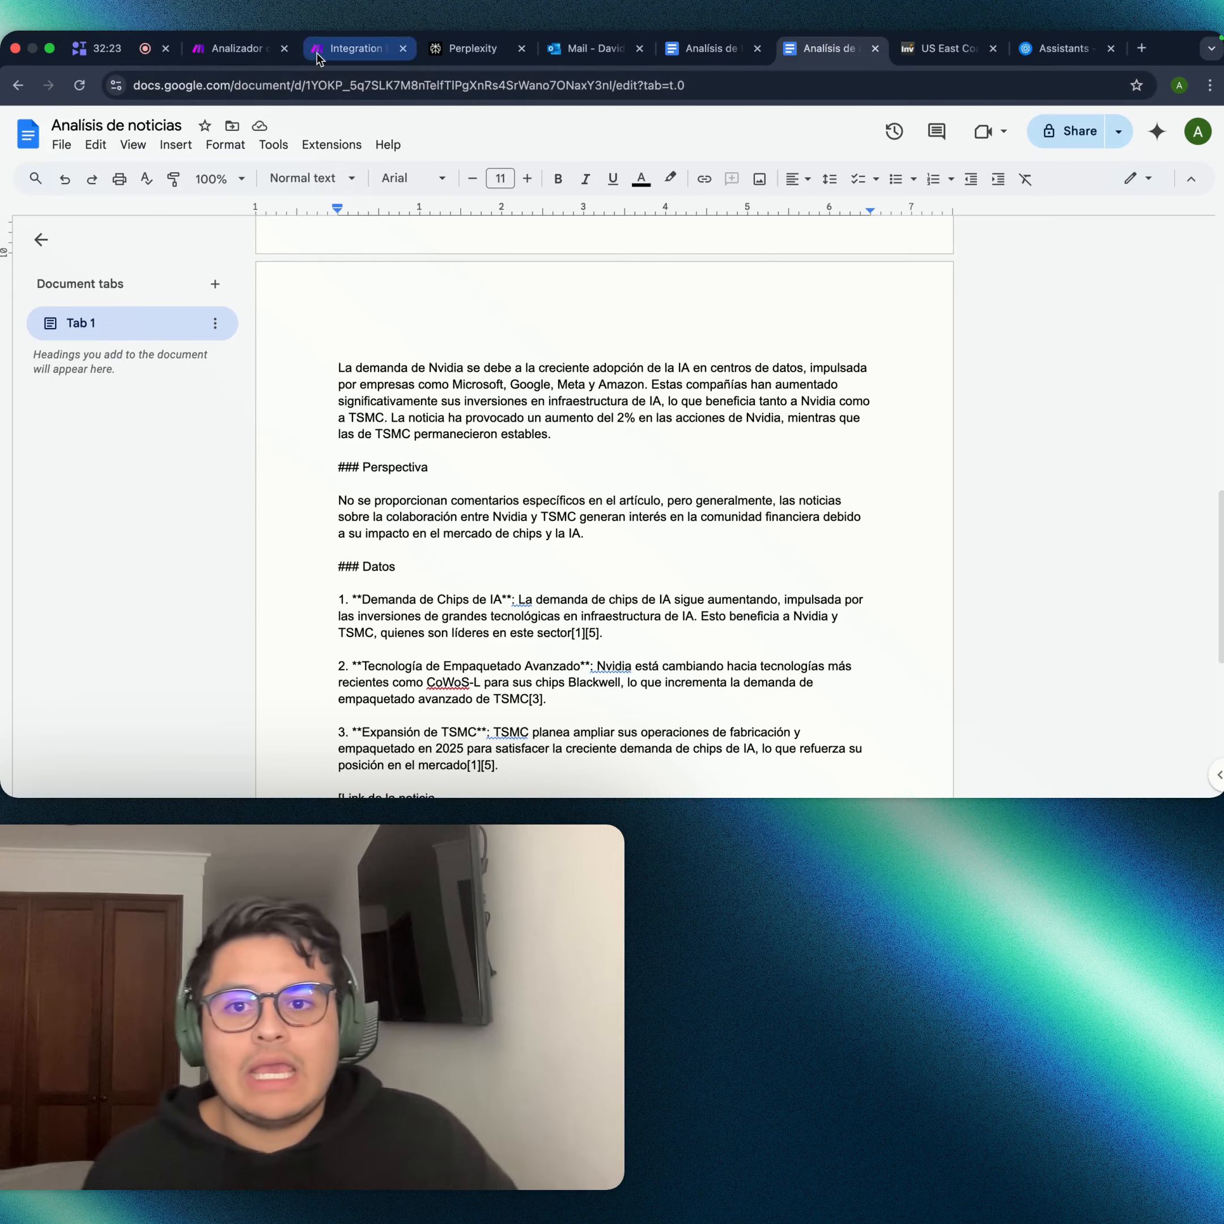
pyautogui.click(340, 49)
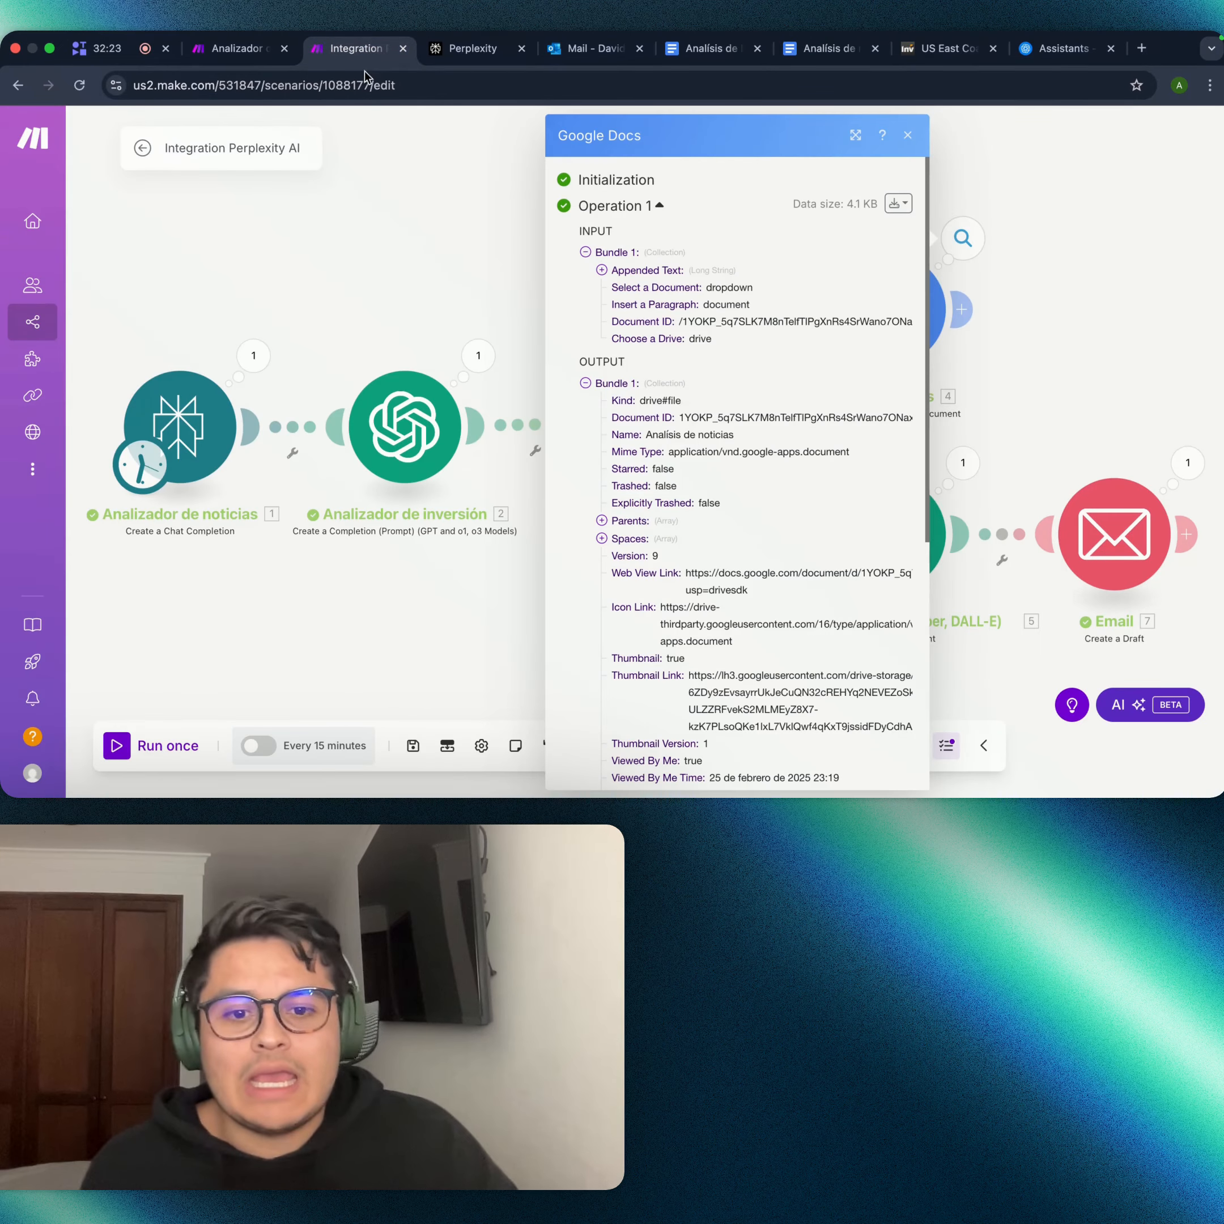
# - Read the assistant's generated Nvidia and TSMC email subject, then switch to Outlook
pyautogui.click(907, 135)
pyautogui.moveTo(1004, 400); pyautogui.dragTo(836, 292)
pyautogui.click(793, 359)
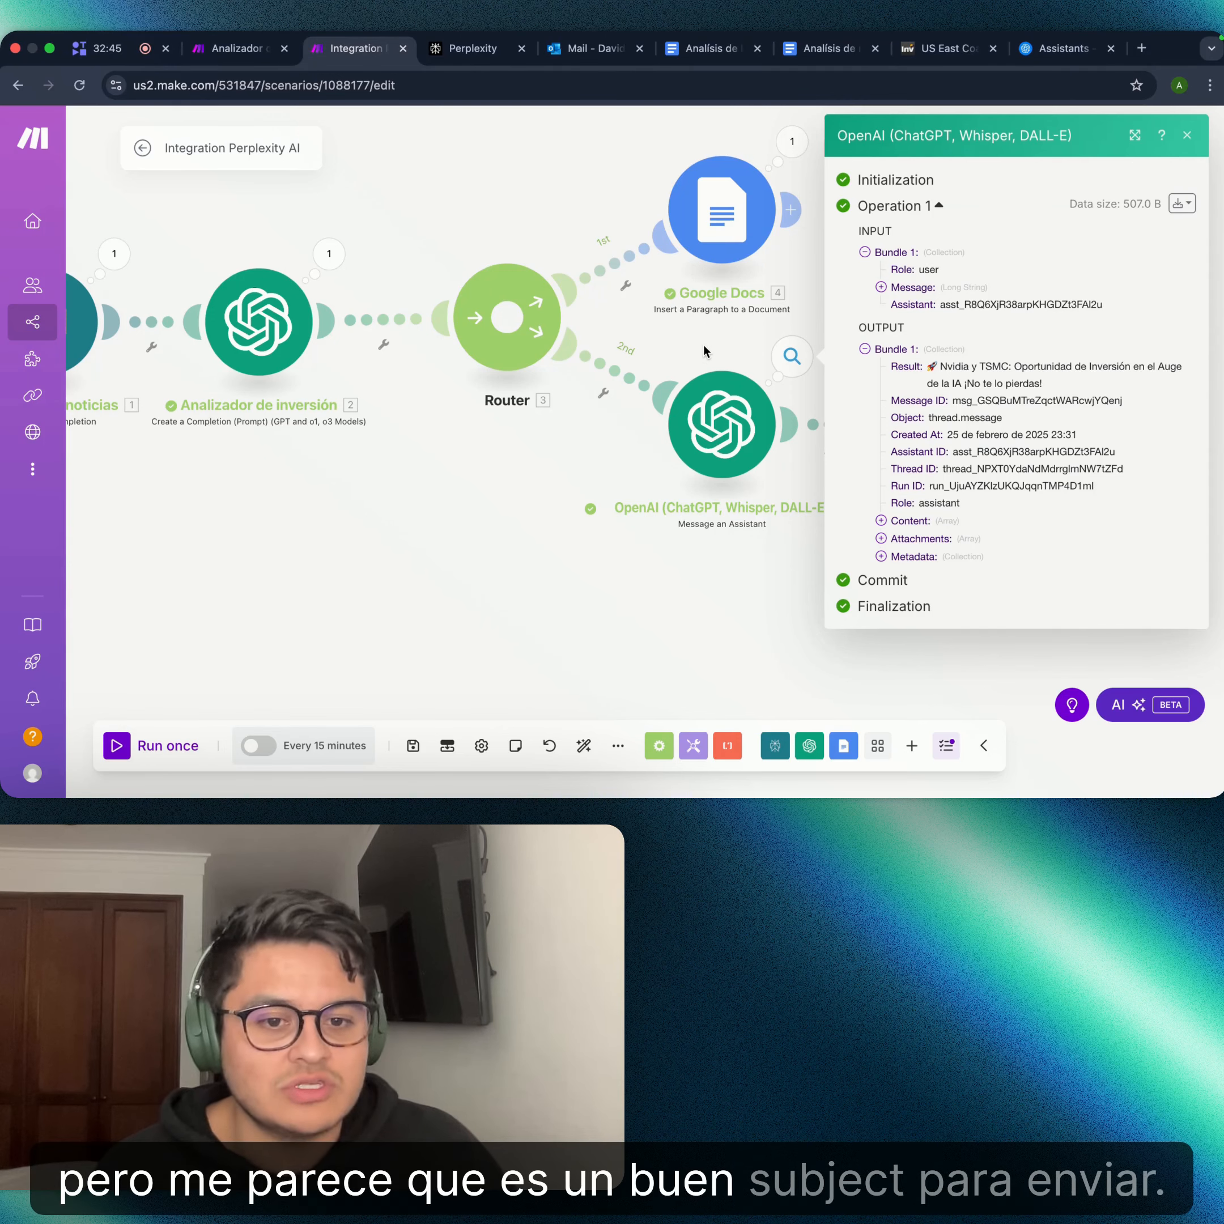
pyautogui.click(705, 350)
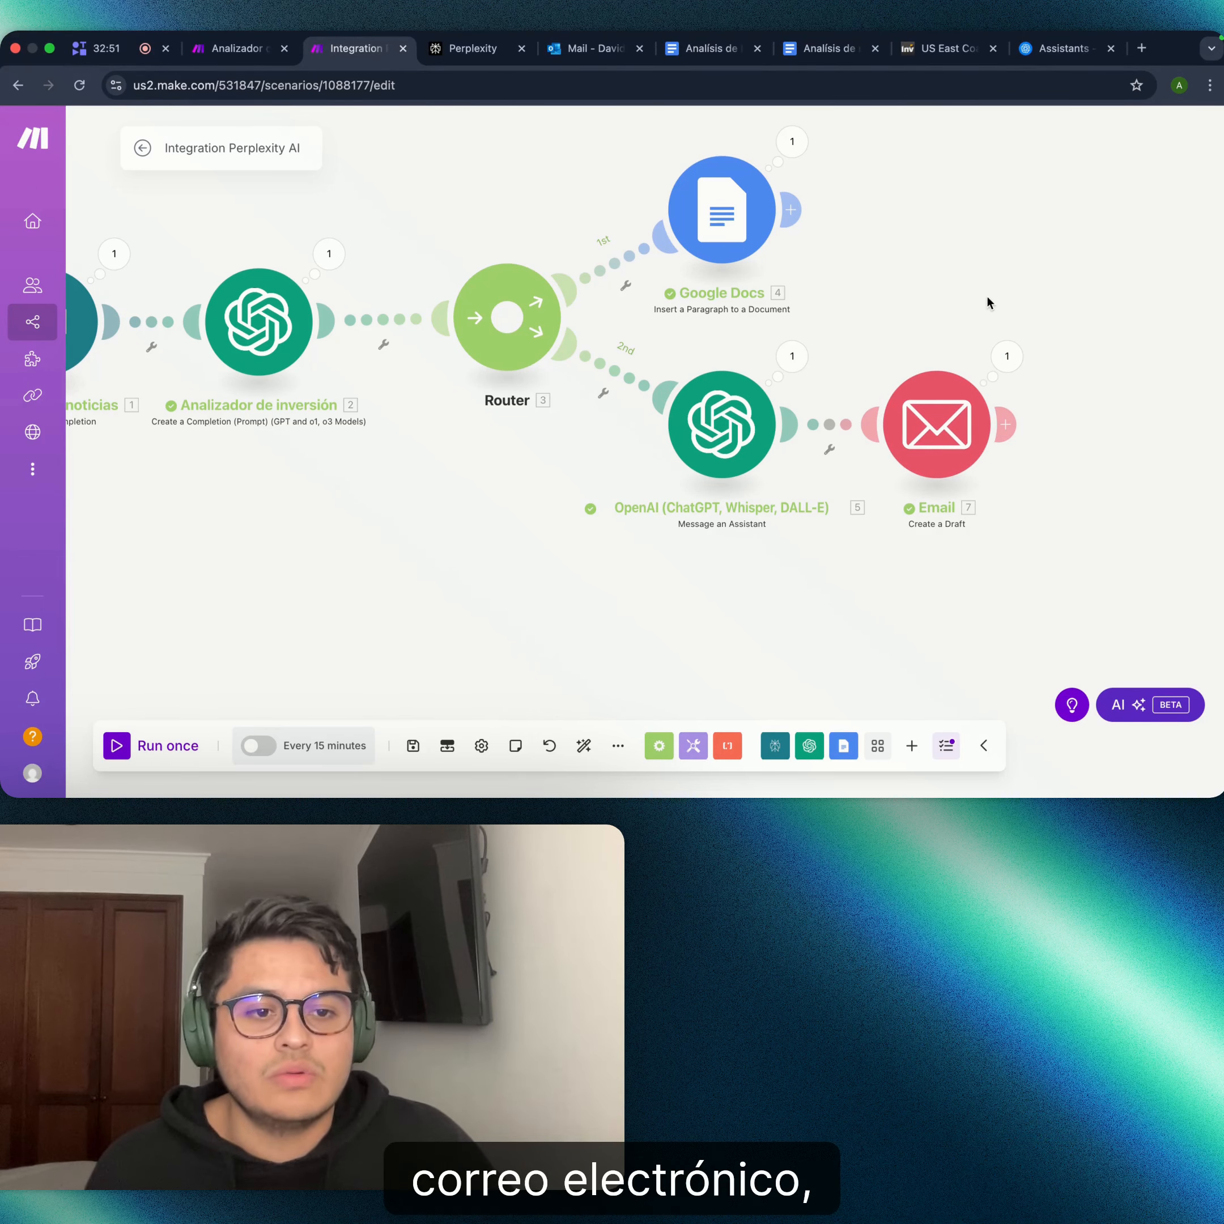
pyautogui.click(588, 52)
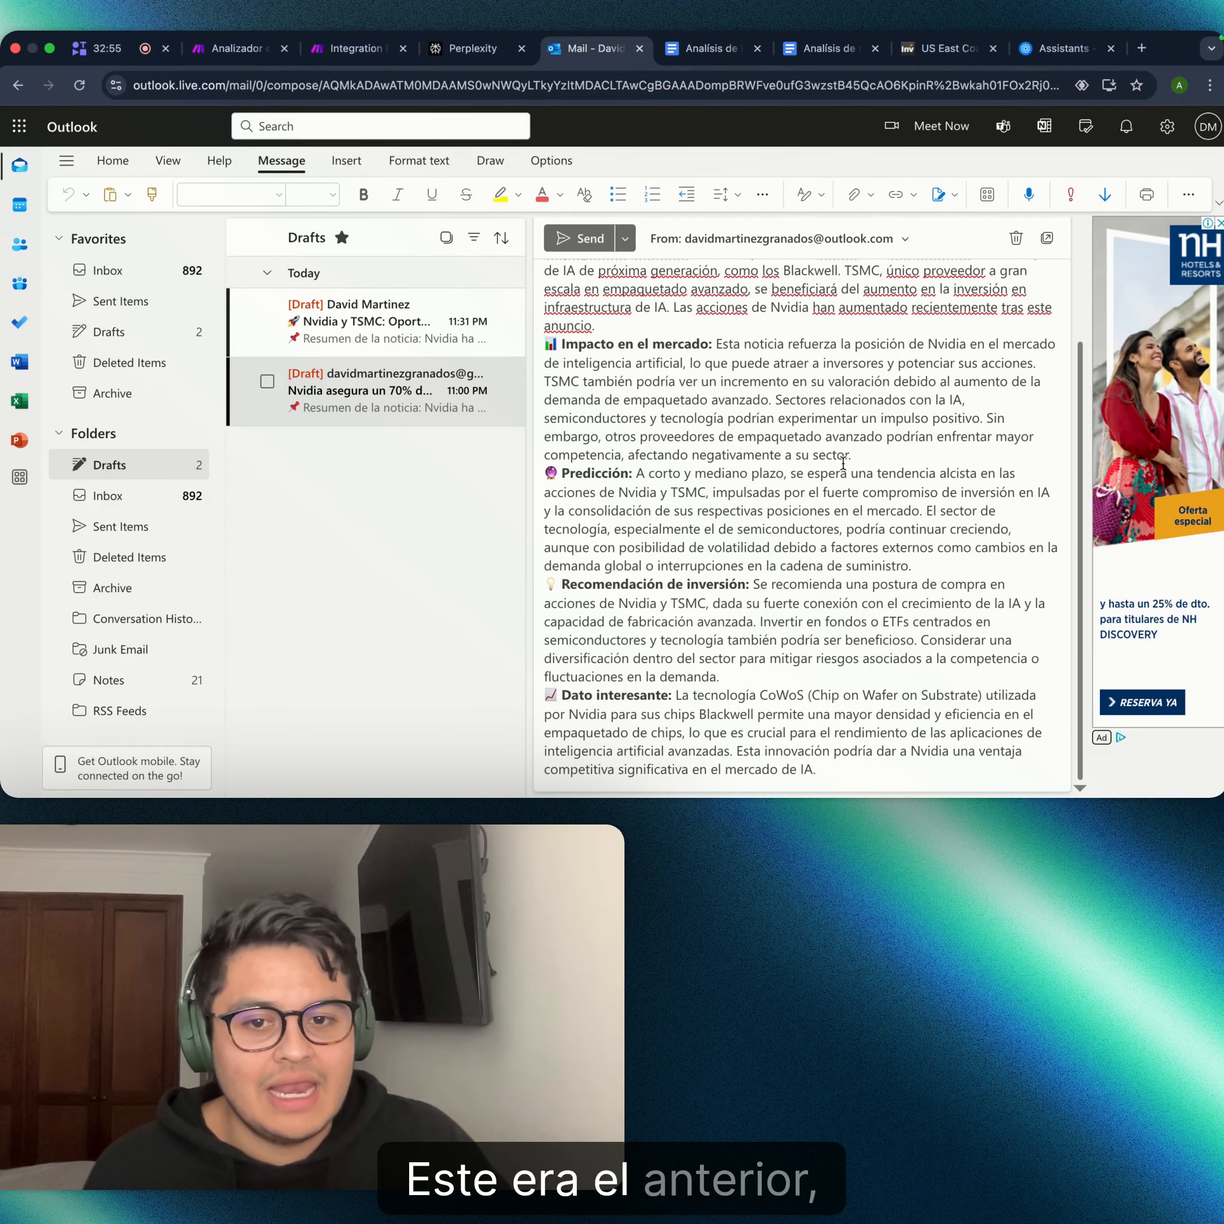
# - Scroll through the Nvidia y TSMC draft, from Resumen de la noticia to Dato interesante
pyautogui.scroll(3, 842, 463)
pyautogui.scroll(-3, 836, 508)
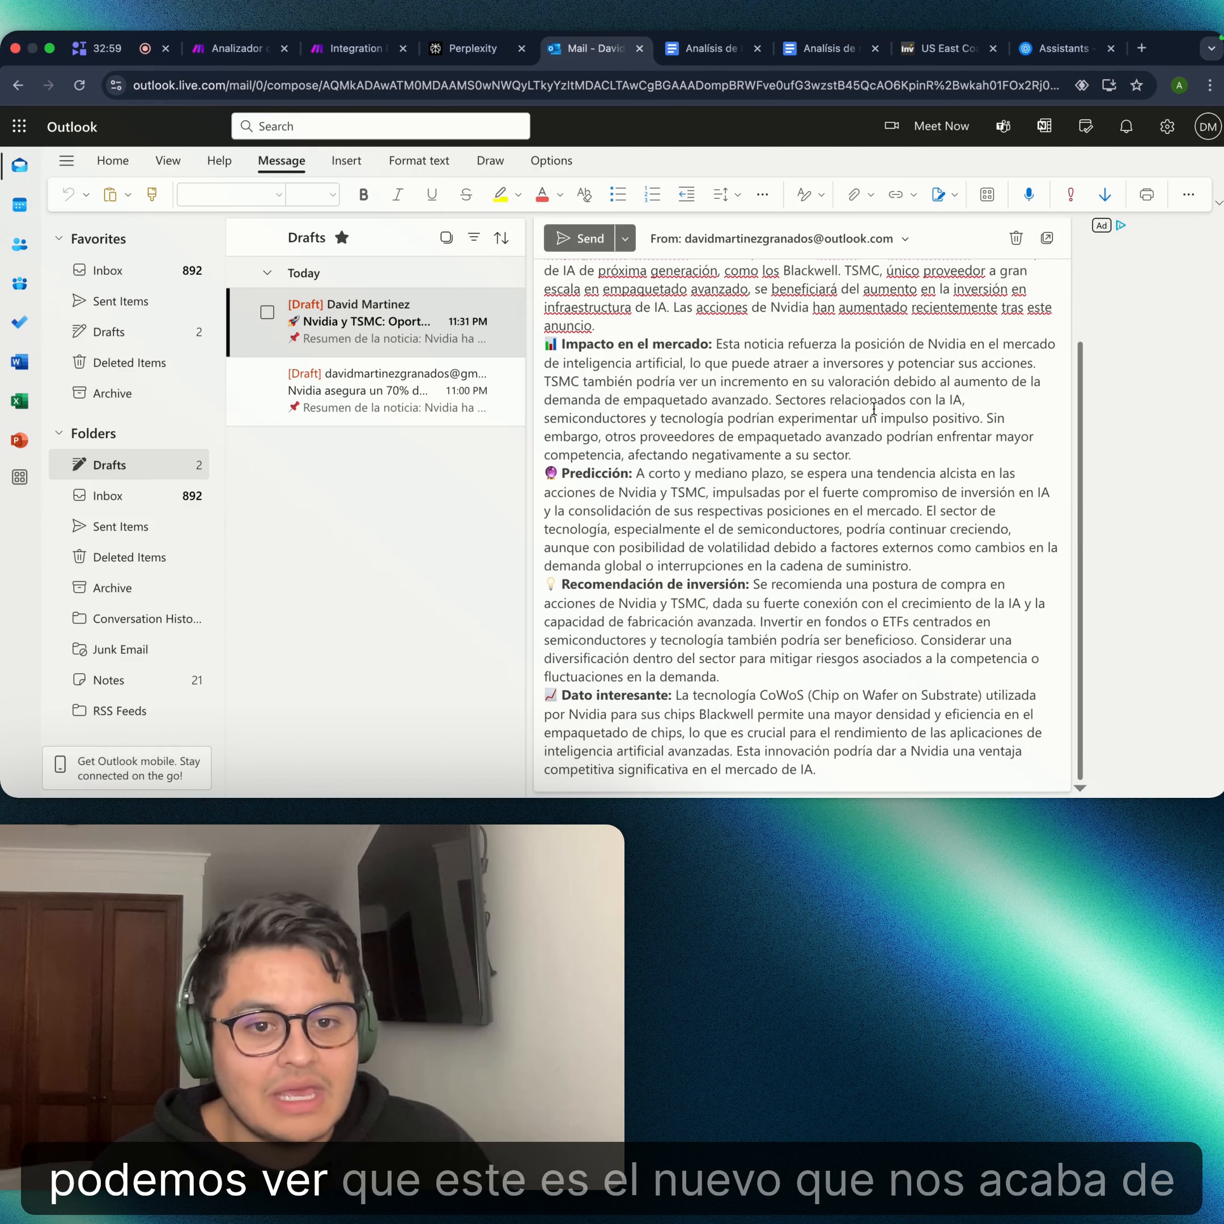
pyautogui.scroll(3, 868, 417)
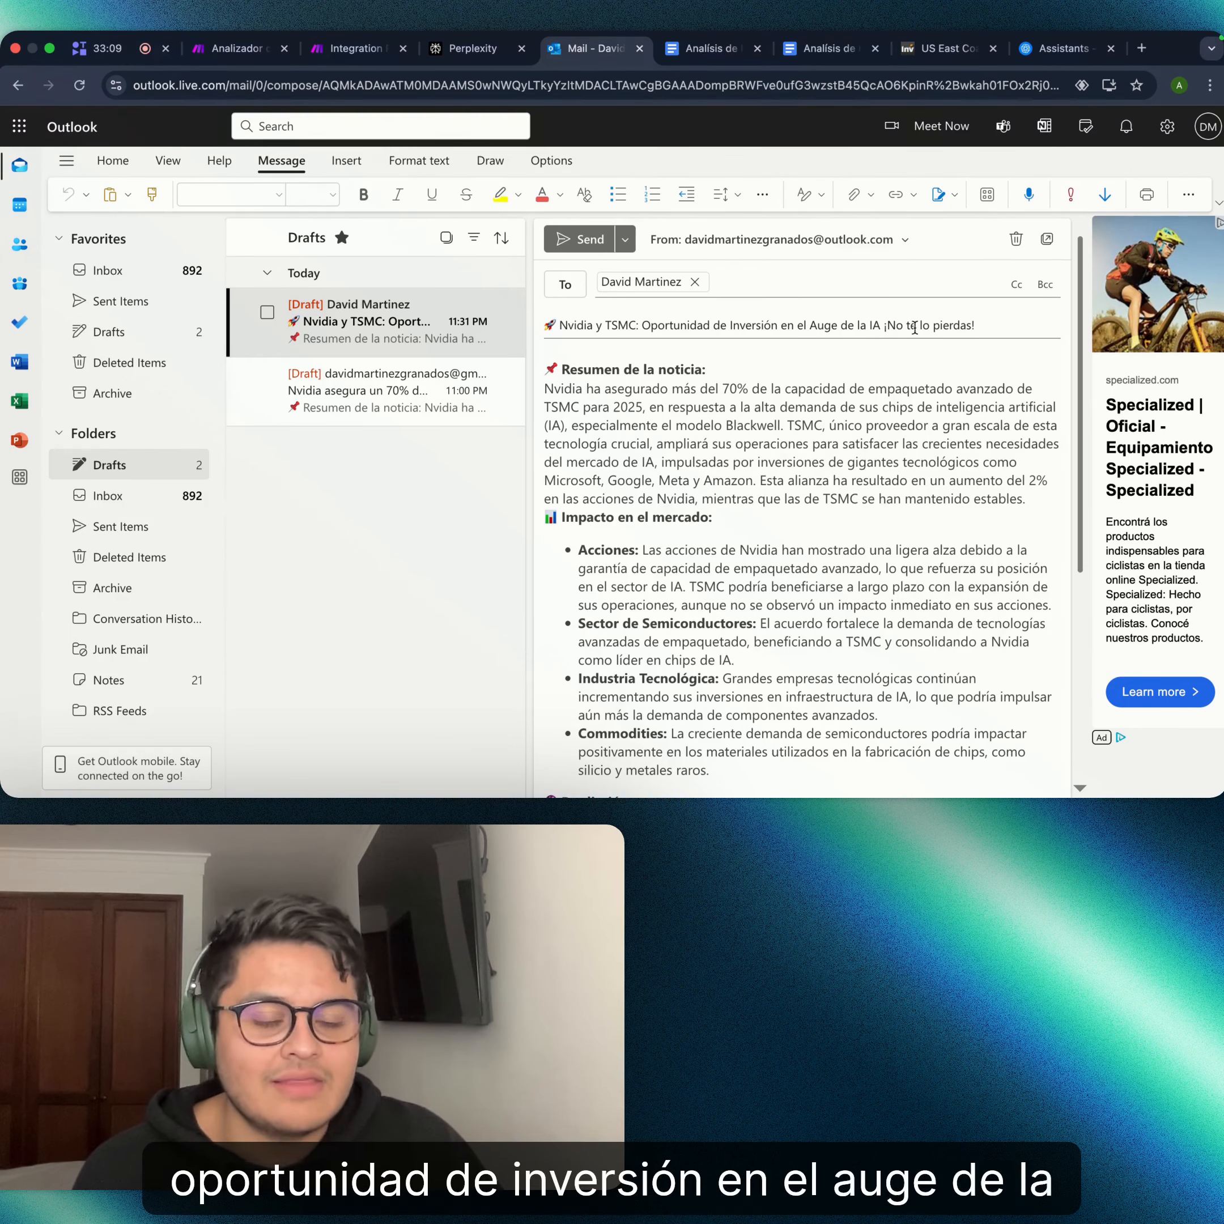
pyautogui.scroll(-1, 717, 374)
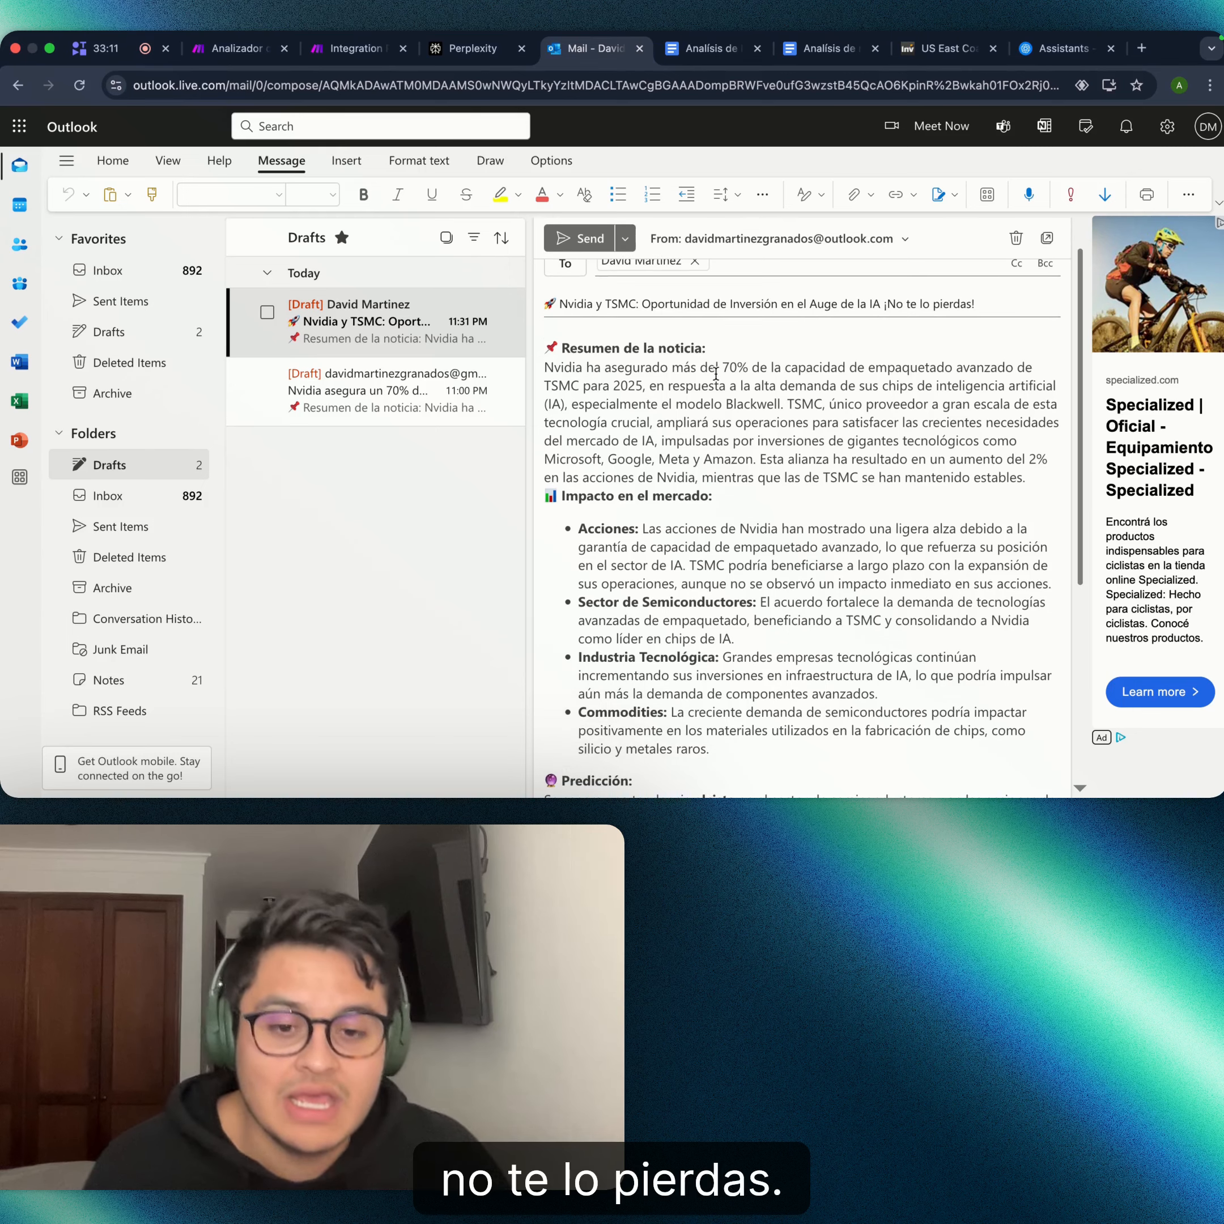
pyautogui.scroll(-10, 716, 374)
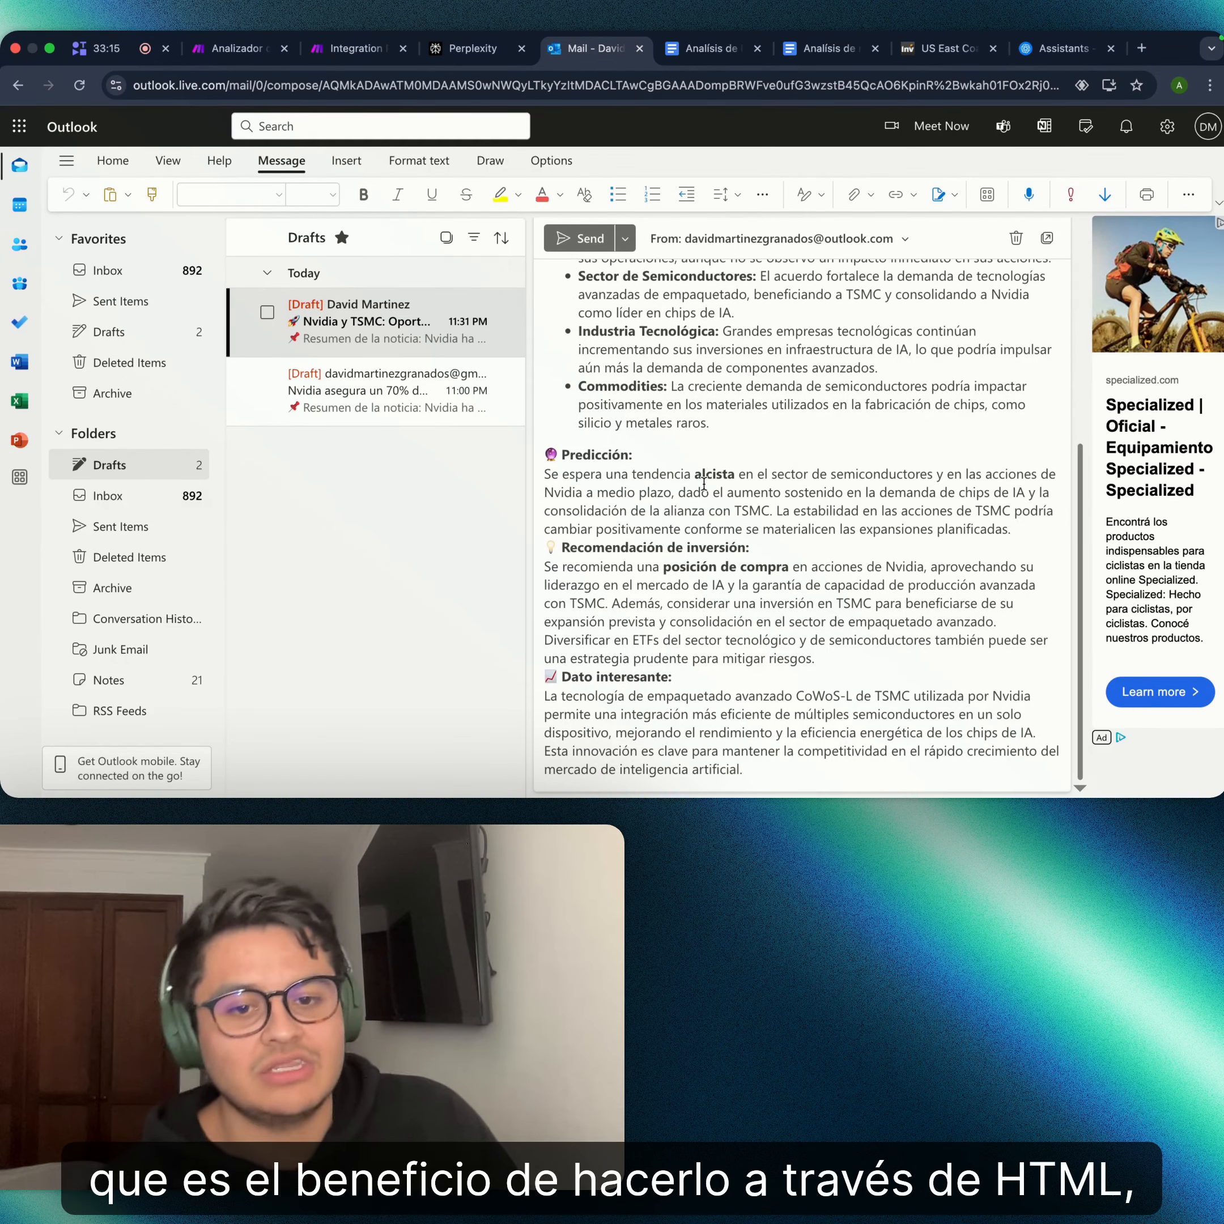
pyautogui.scroll(10, 709, 444)
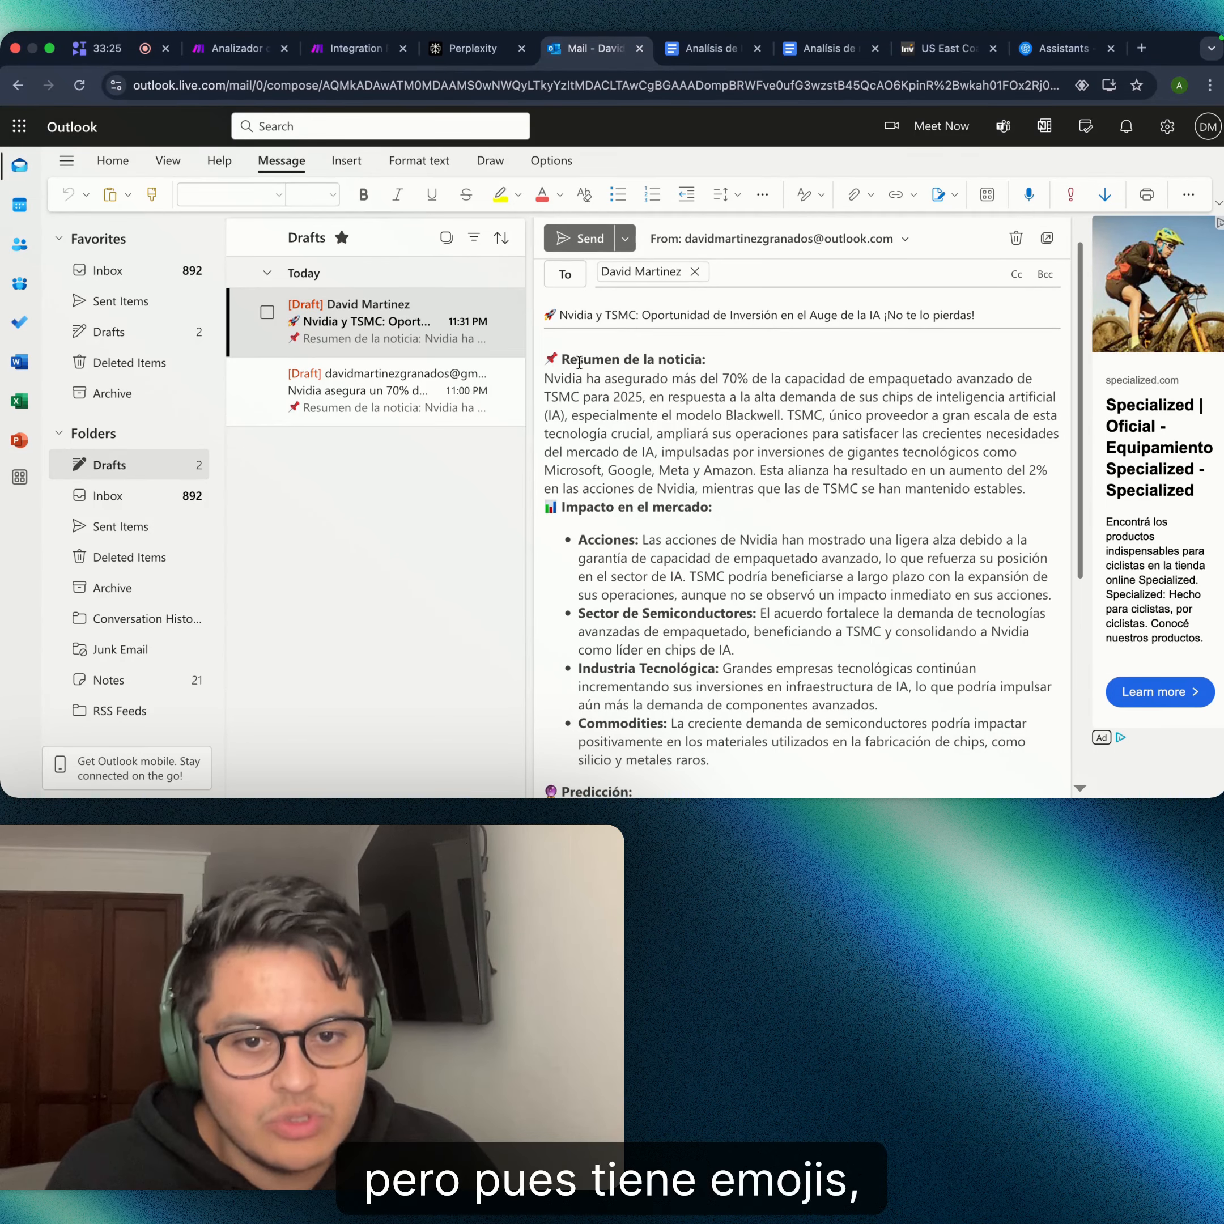
pyautogui.moveTo(738, 360); pyautogui.dragTo(675, 360)
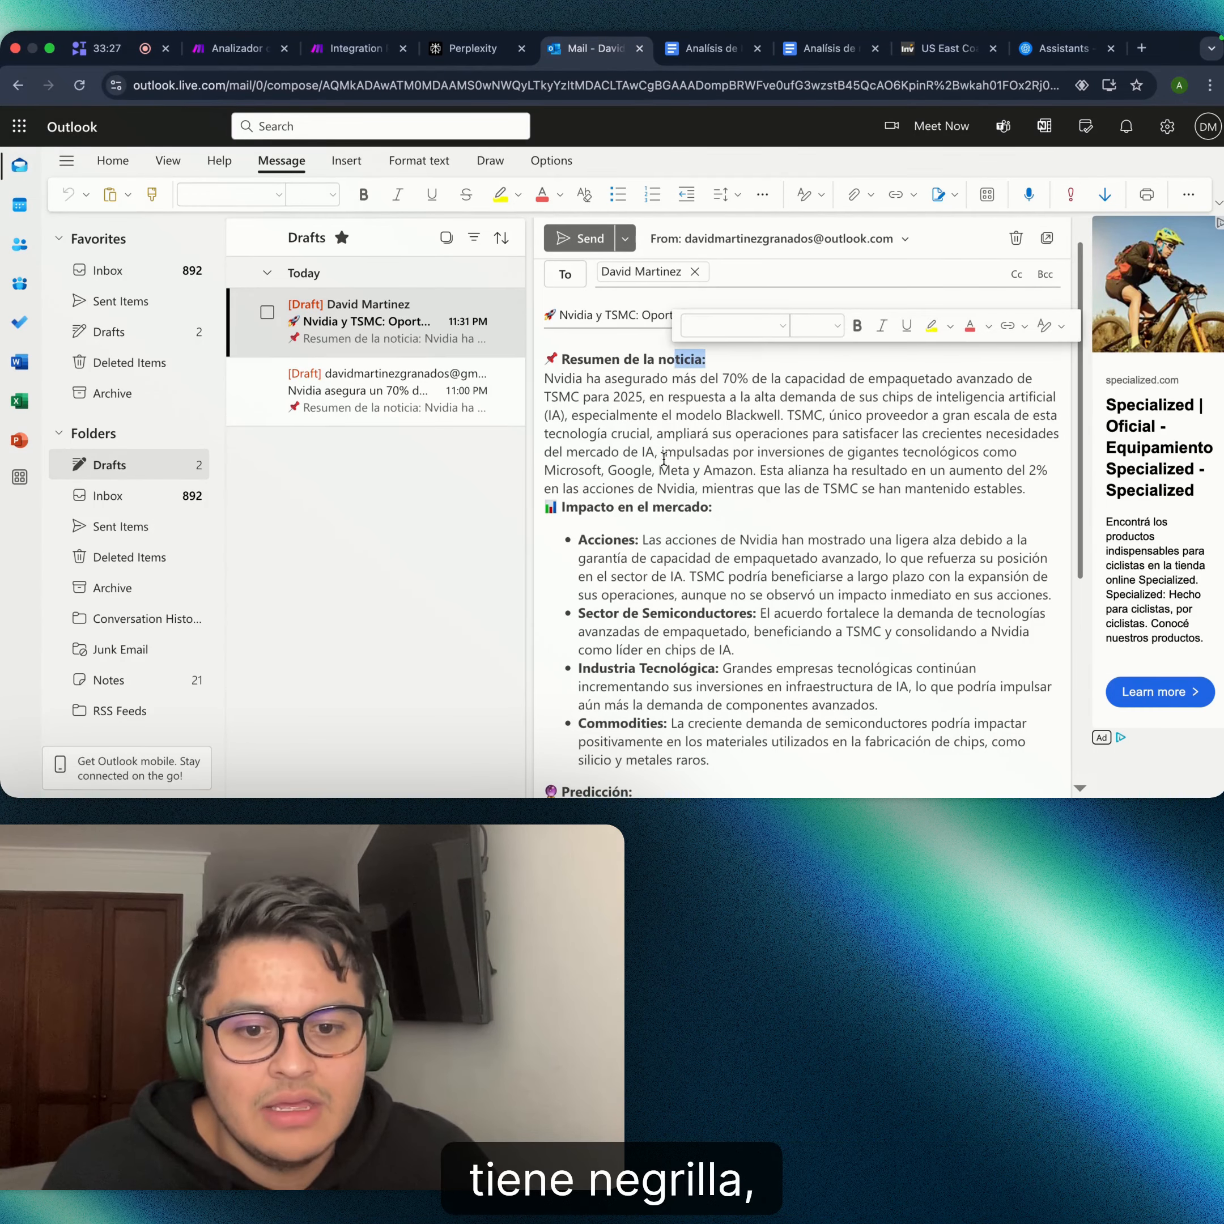
pyautogui.click(664, 459)
pyautogui.scroll(-5, 604, 492)
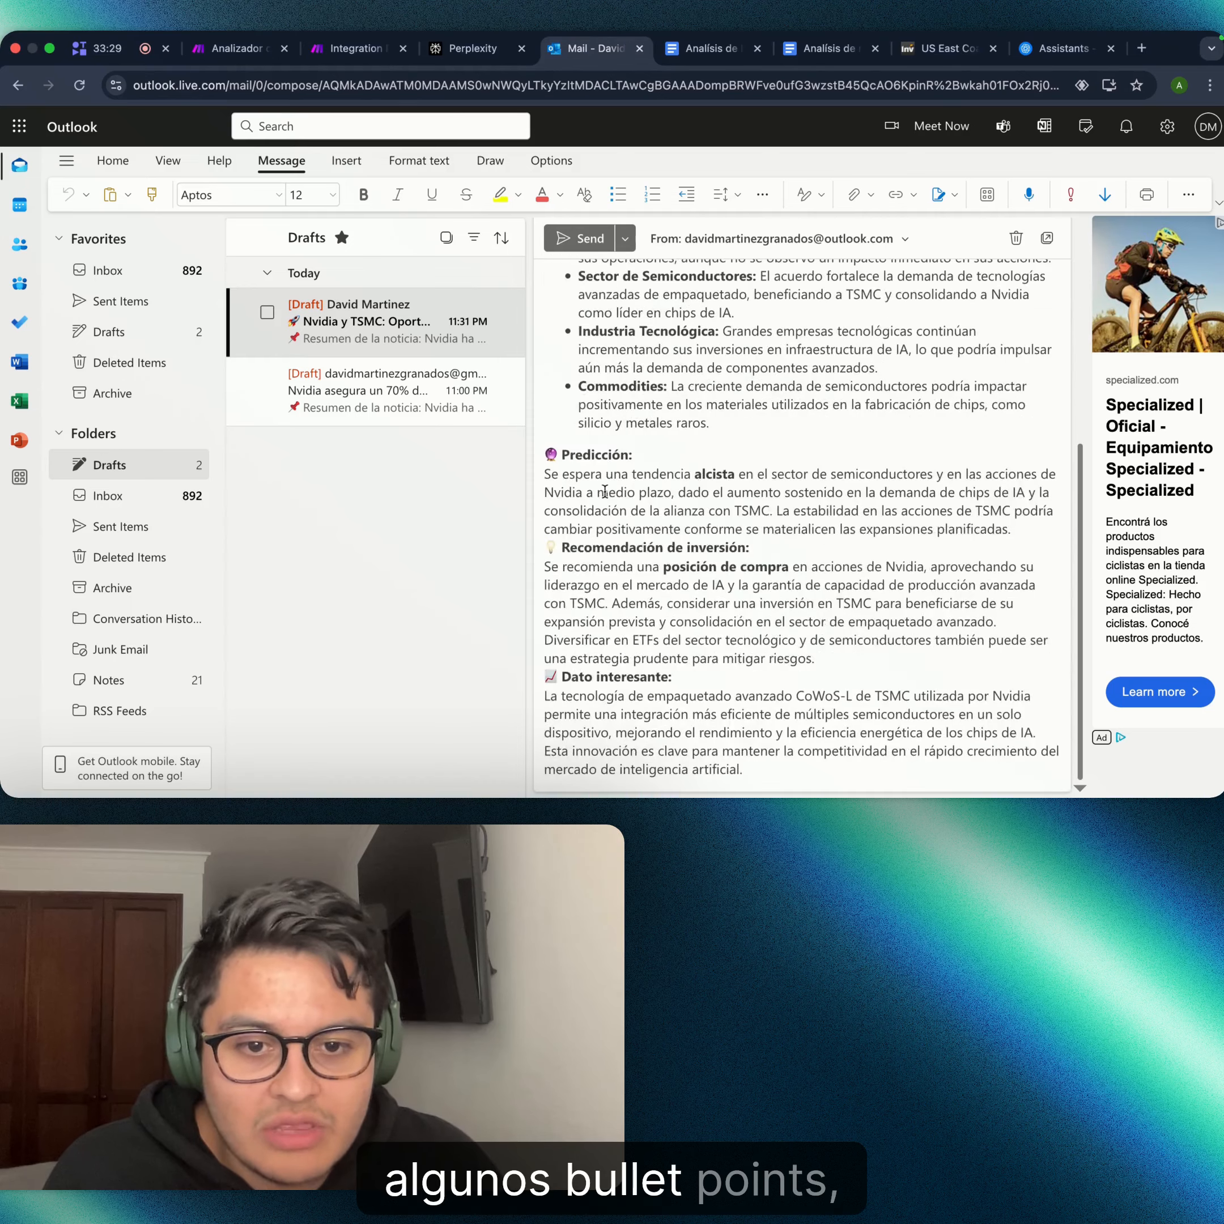
pyautogui.scroll(5, 604, 492)
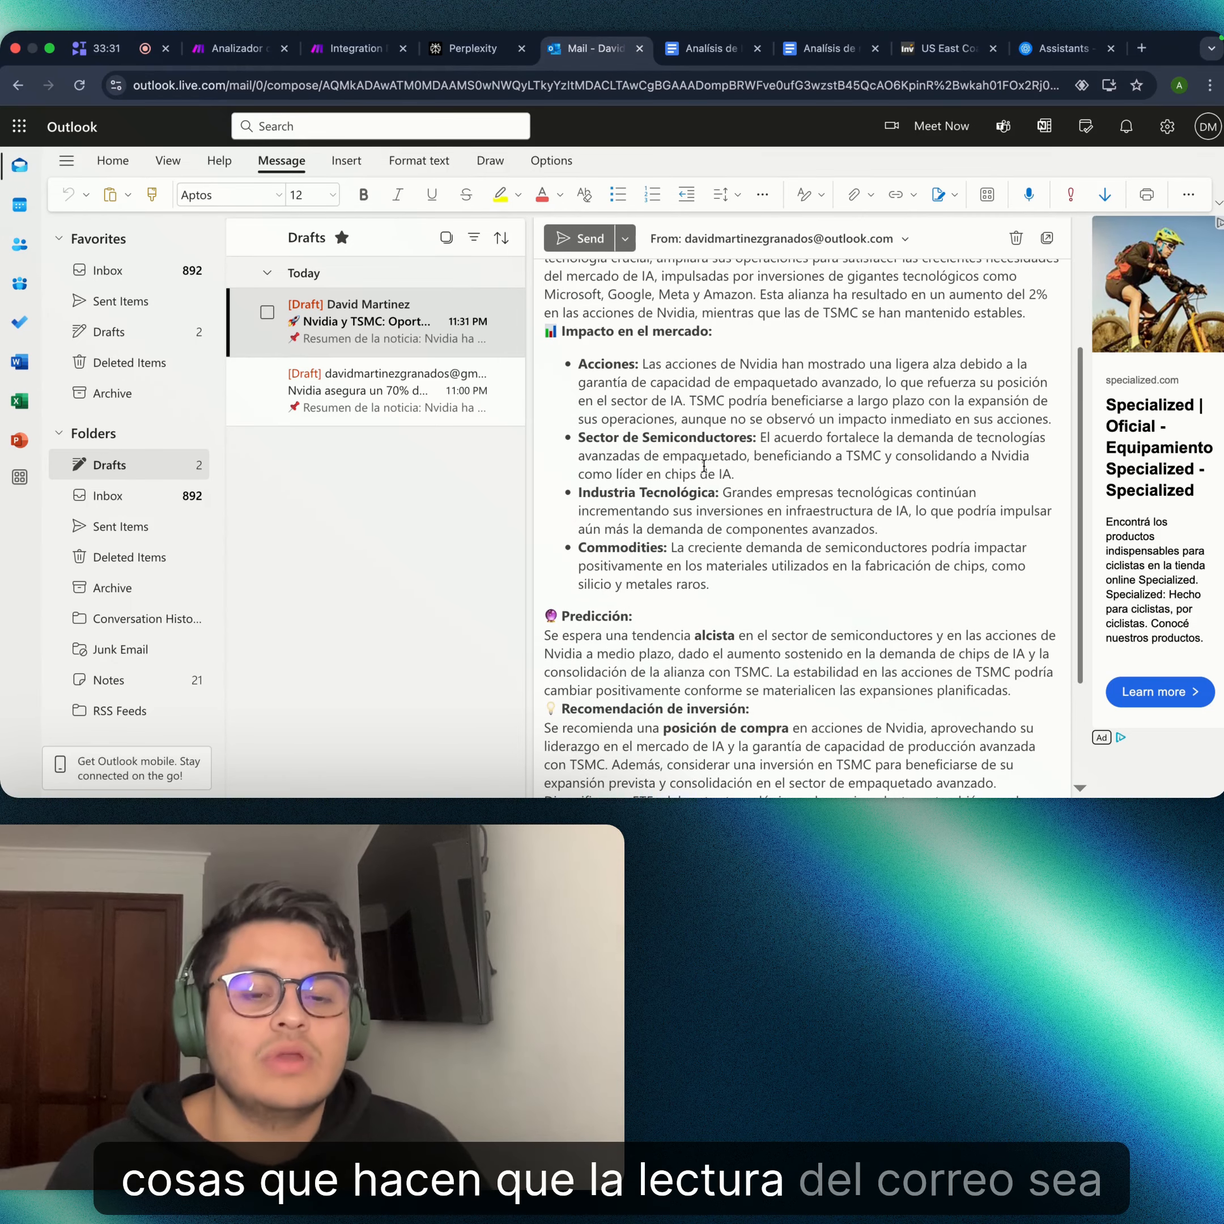
pyautogui.scroll(6, 704, 465)
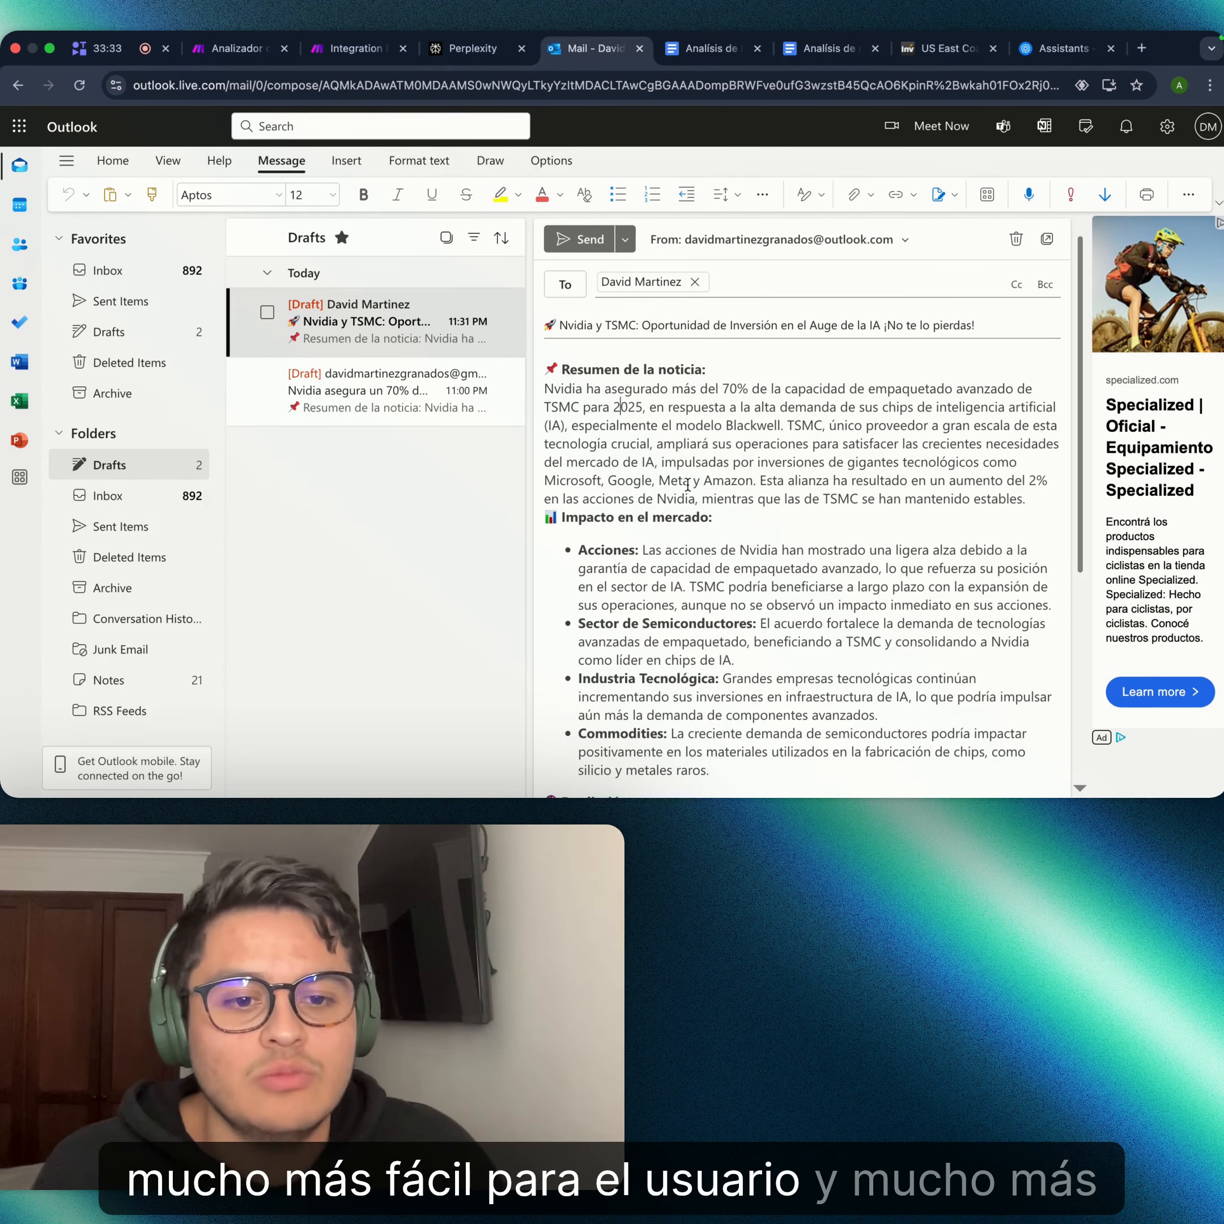
pyautogui.scroll(-10, 739, 479)
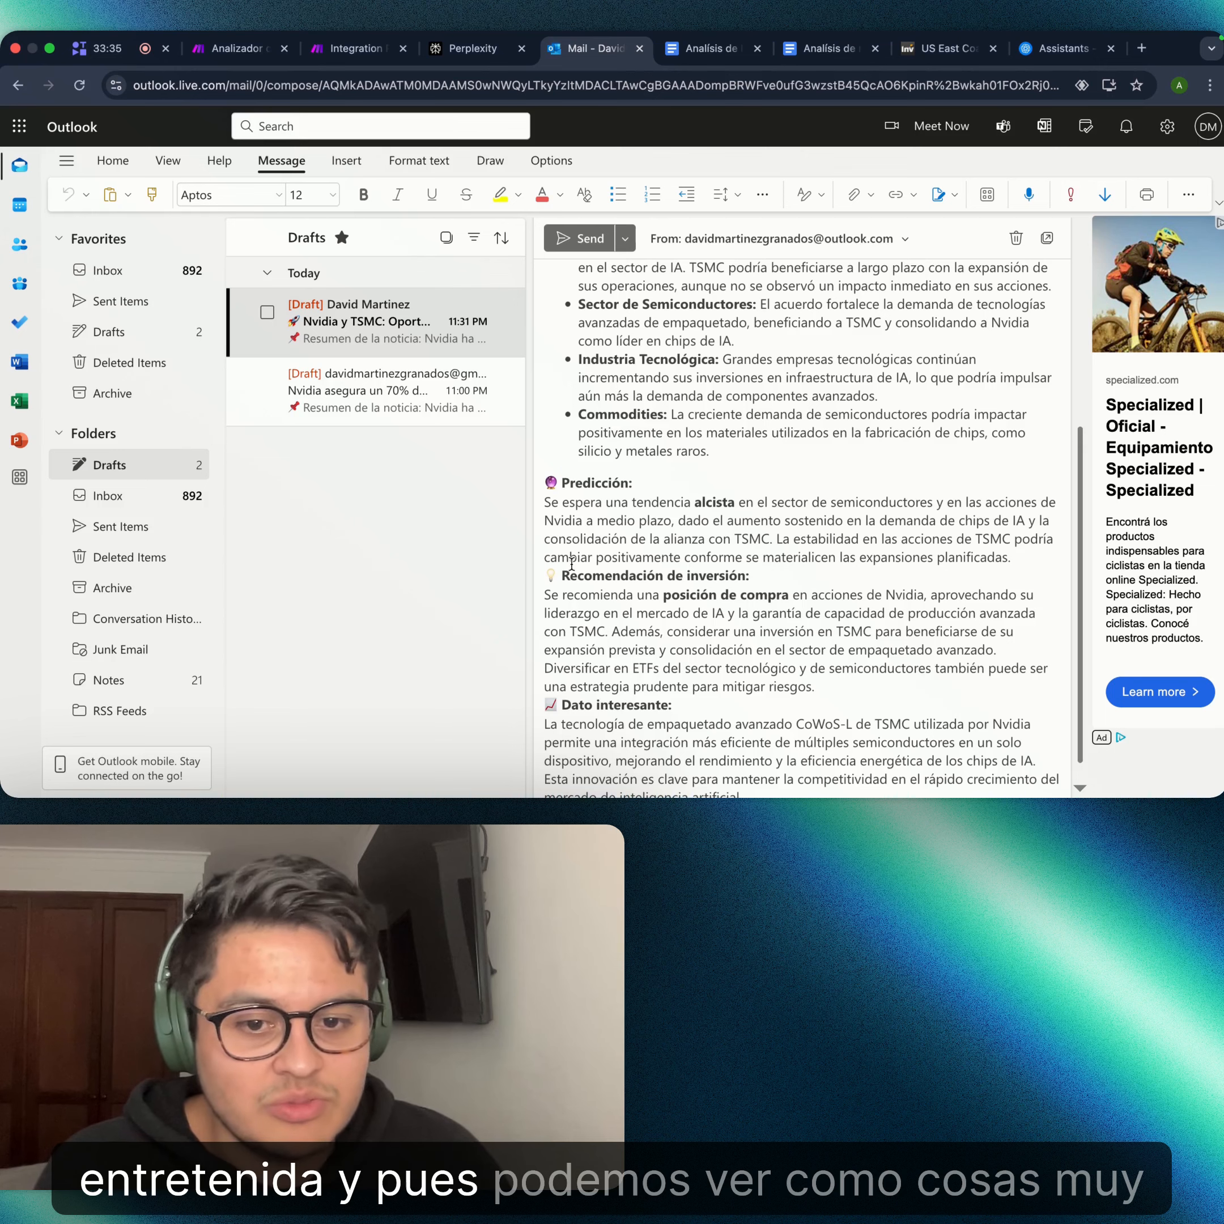
pyautogui.scroll(-1, 571, 564)
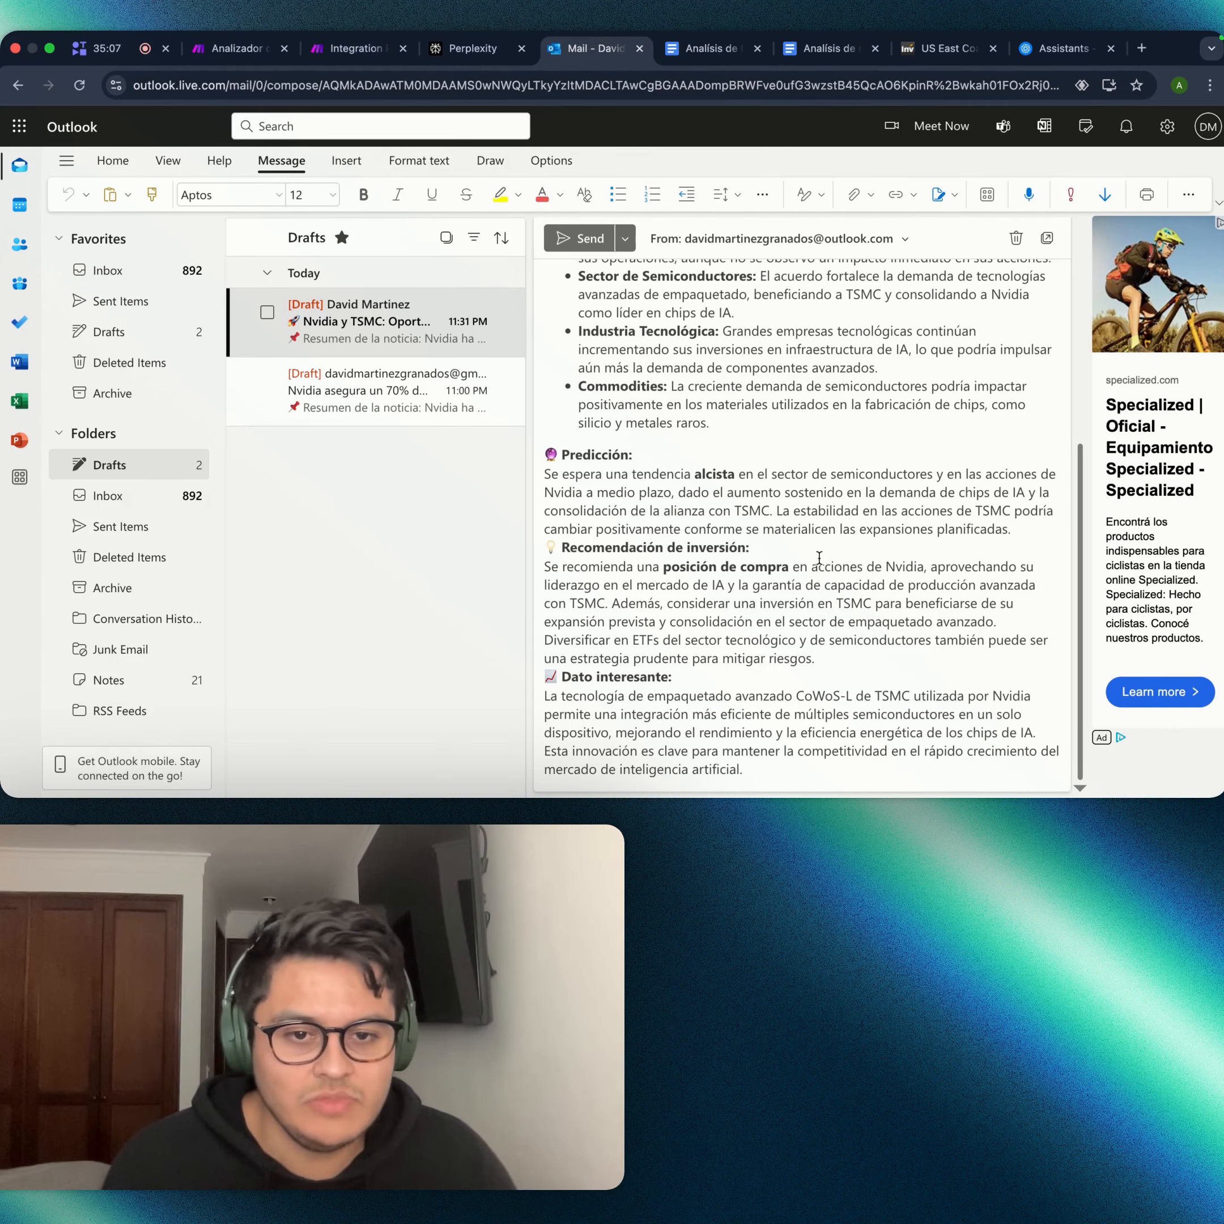
# - Read through the formatted Nvidia and TSMC news email draft in Outlook
pyautogui.scroll(5, 819, 556)
pyautogui.scroll(-1, 627, 425)
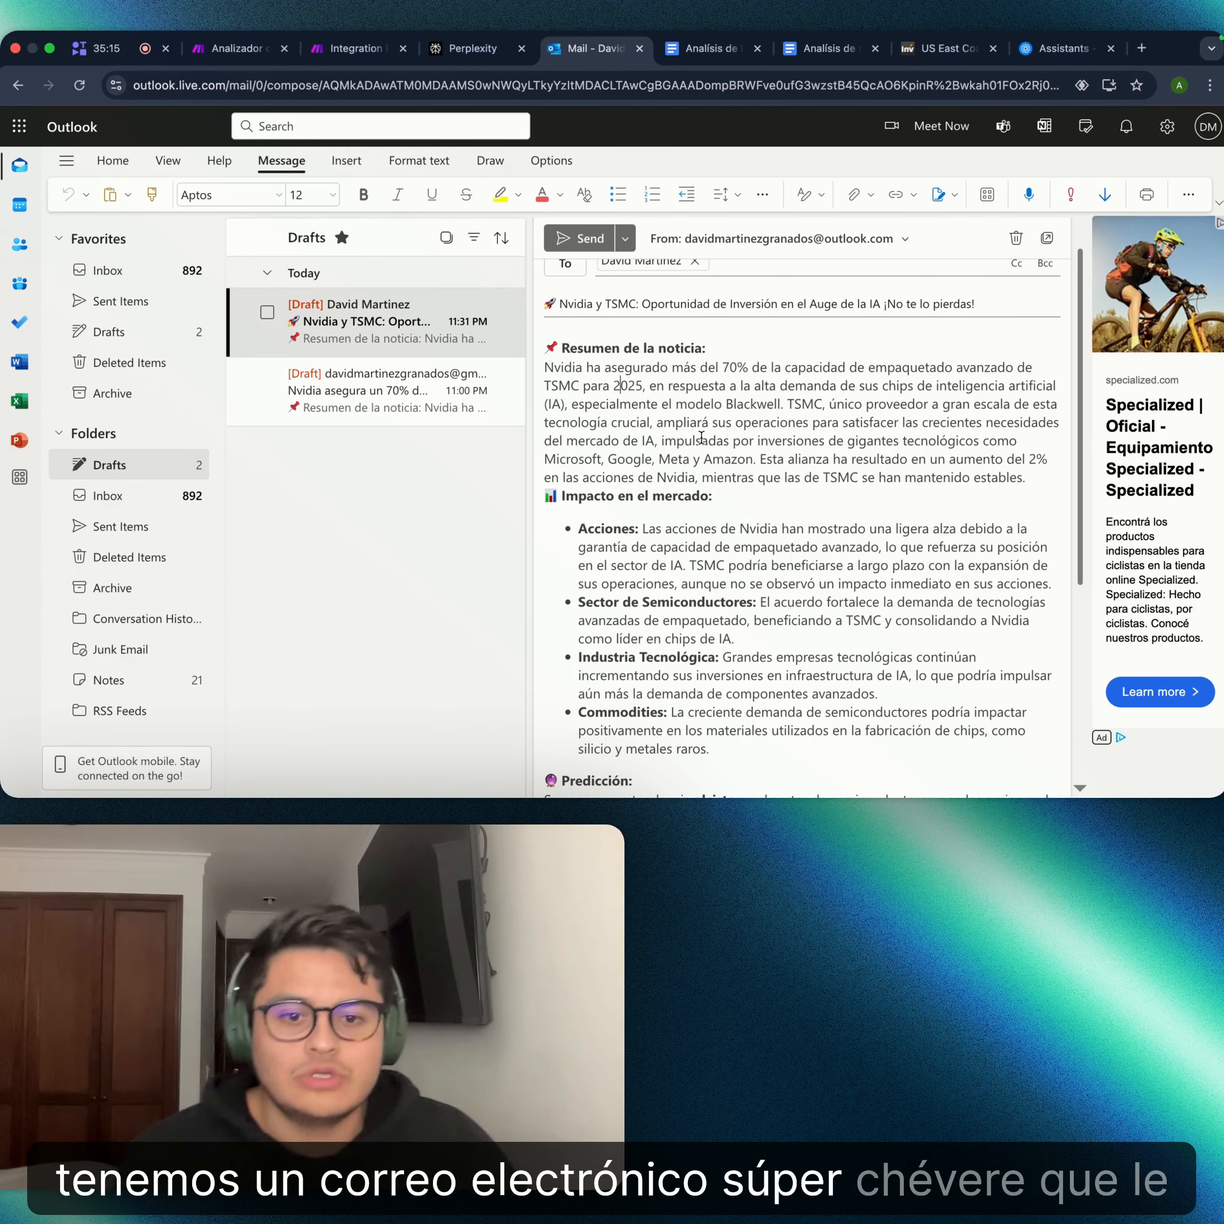
pyautogui.scroll(1, 736, 421)
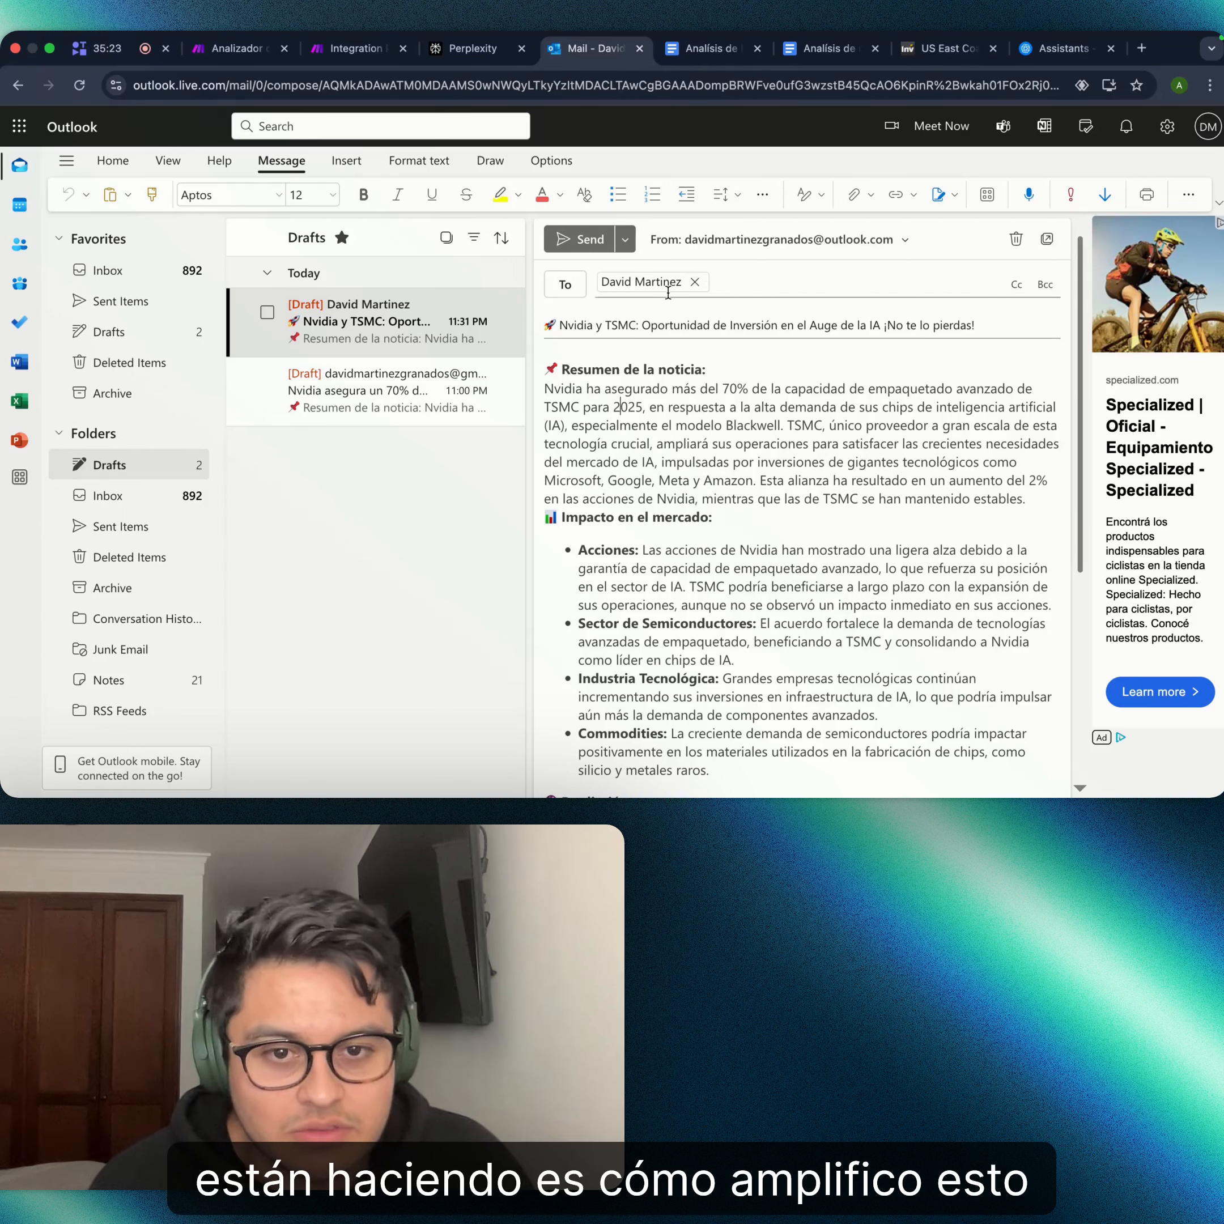
pyautogui.moveTo(672, 282)
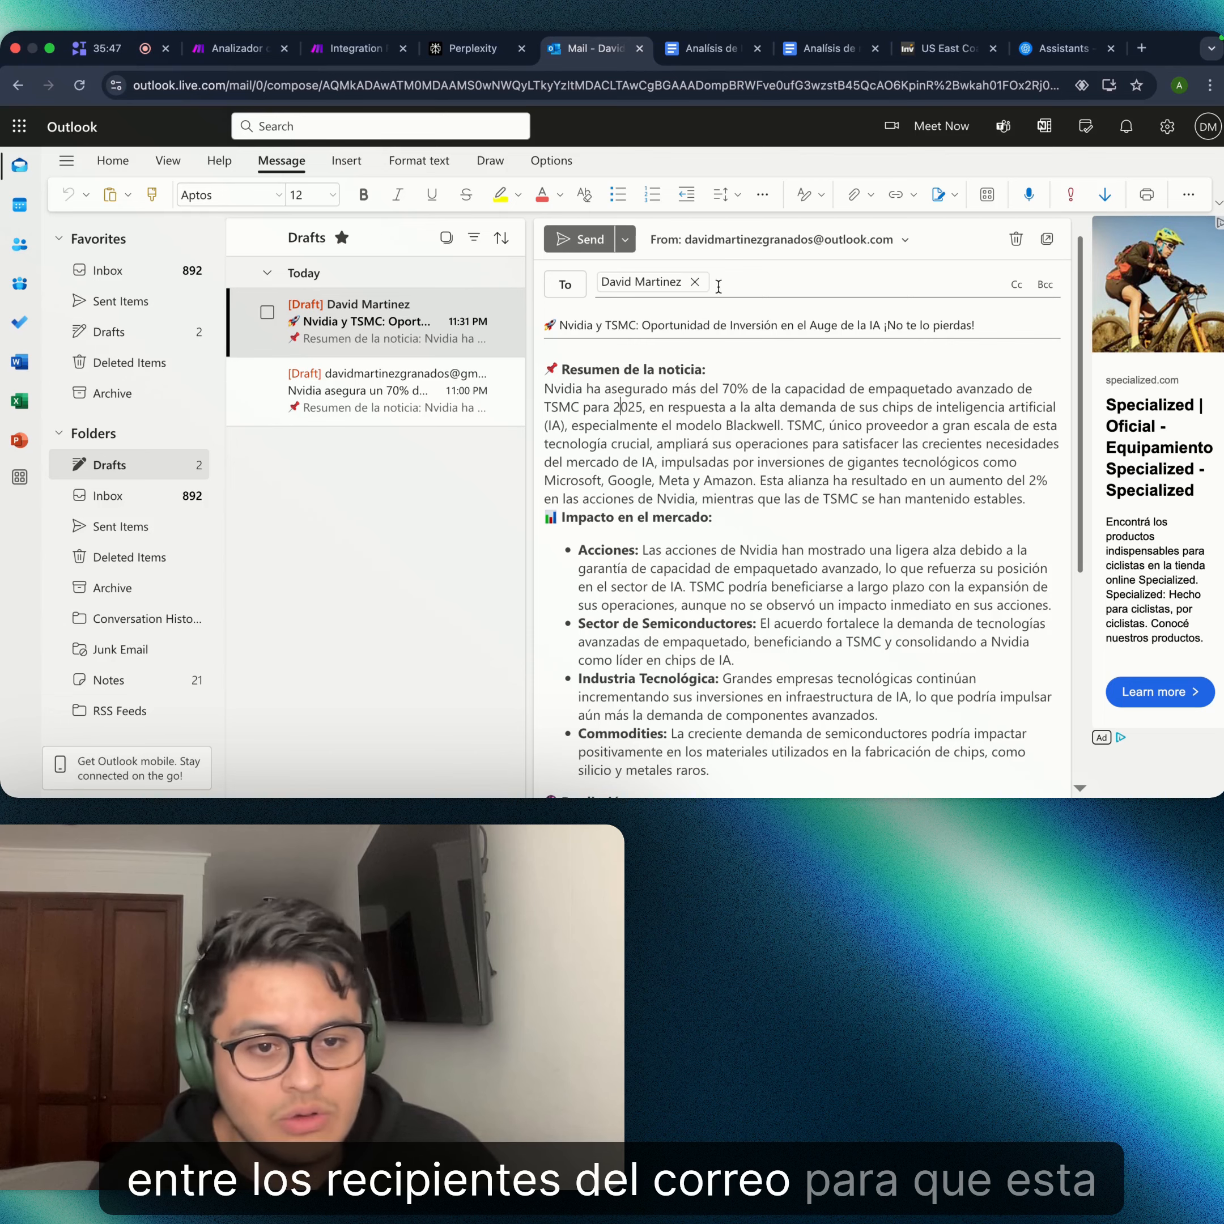
pyautogui.scroll(-1, 874, 444)
pyautogui.scroll(-5, 874, 443)
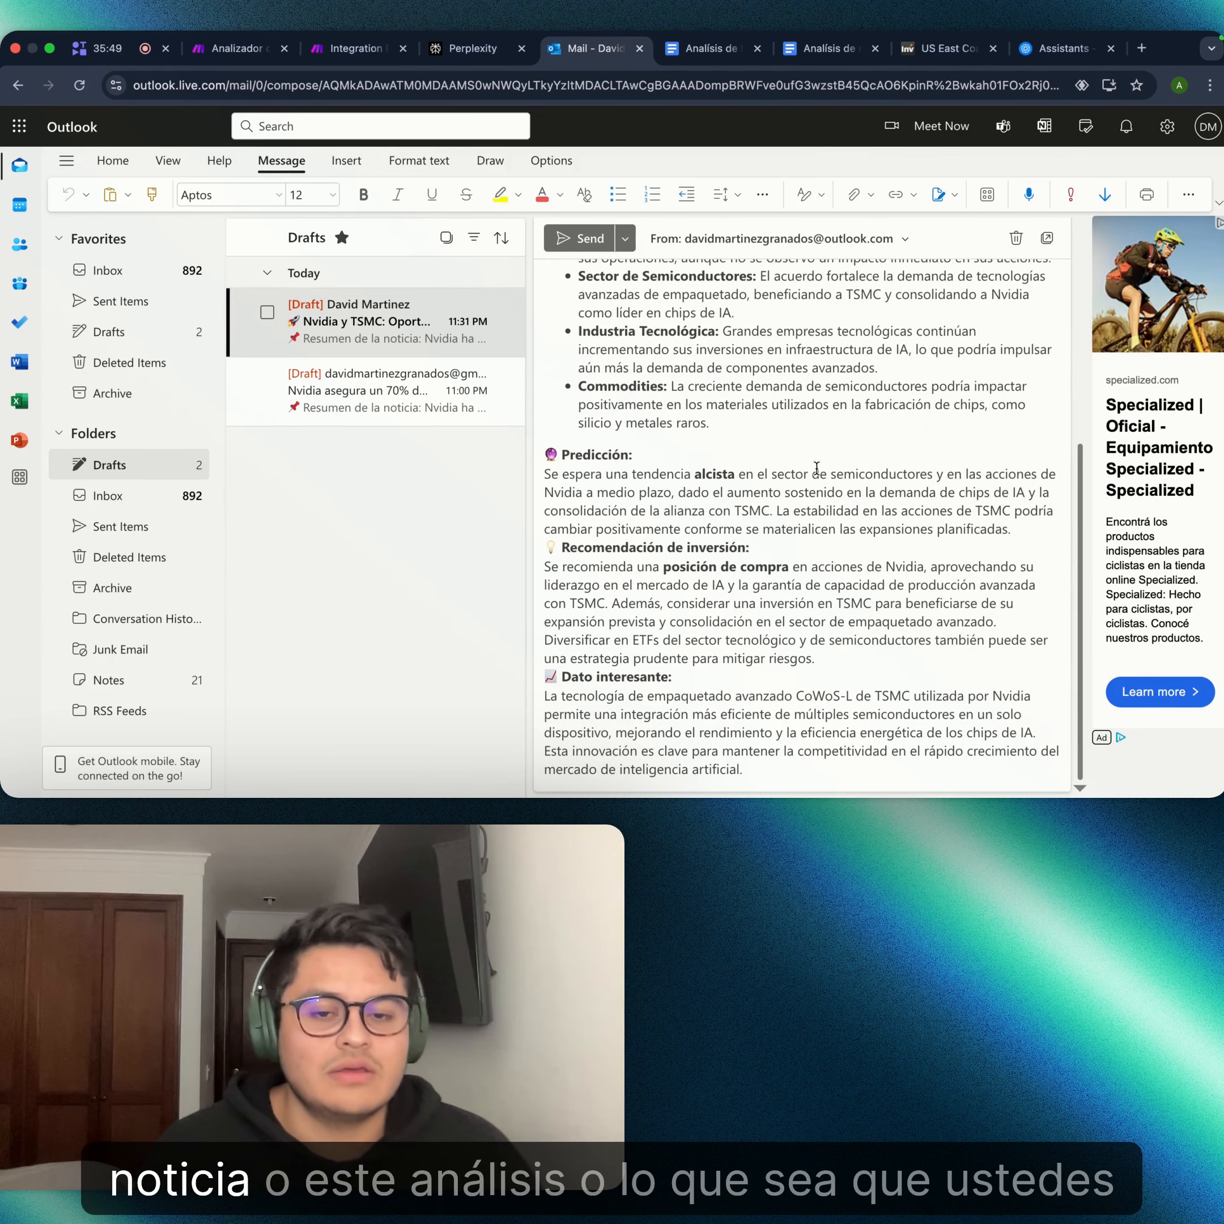
pyautogui.scroll(5, 815, 524)
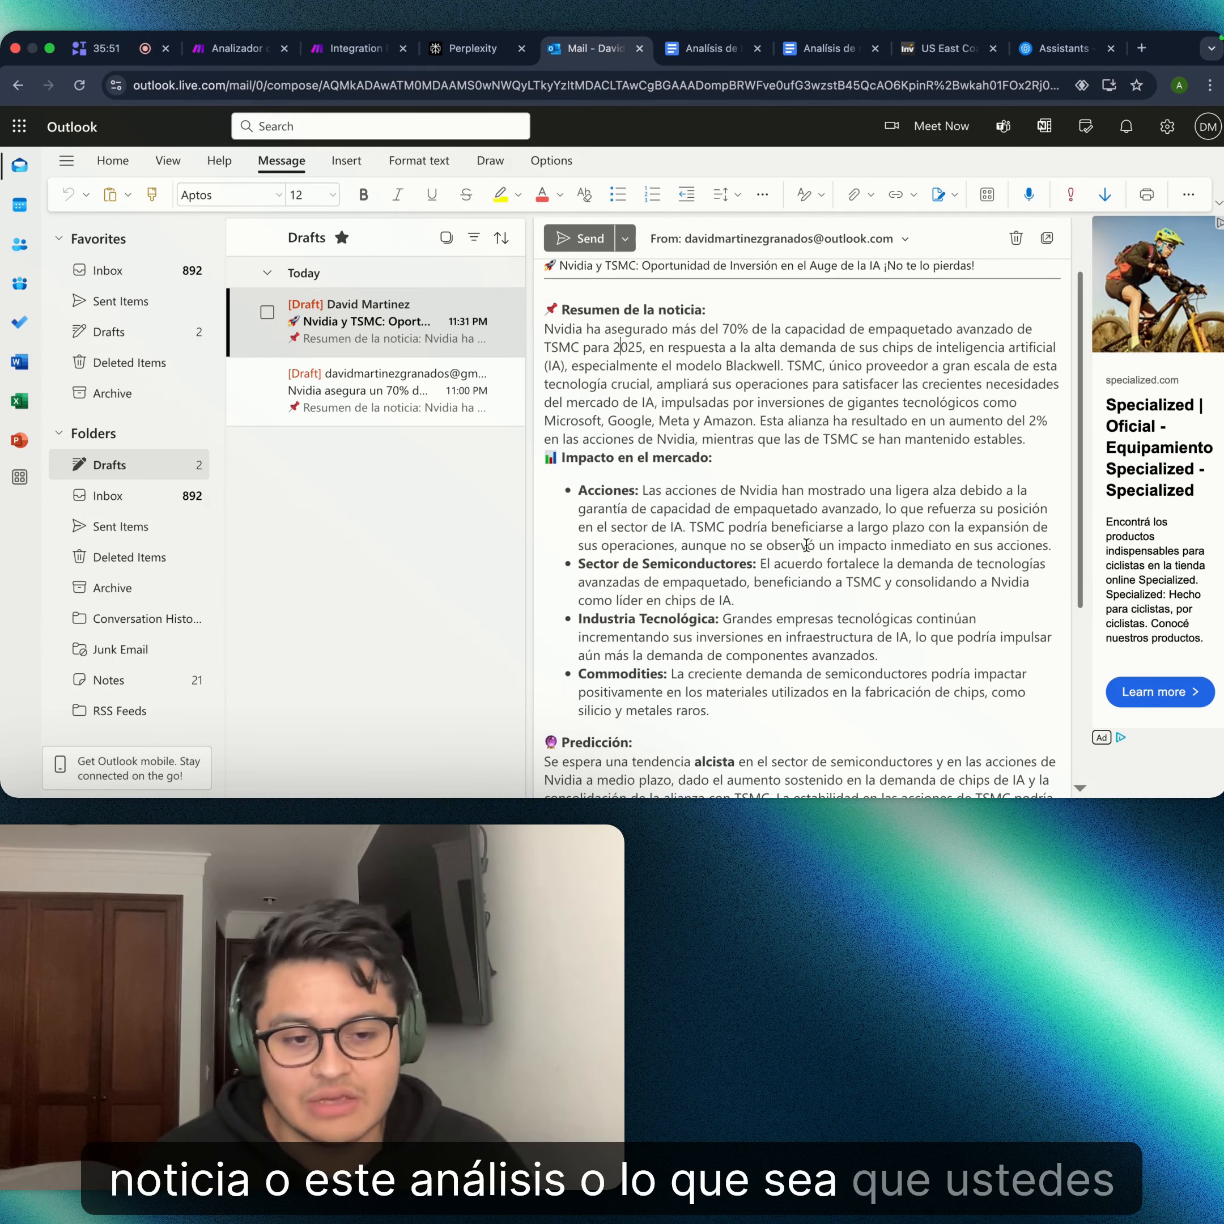
pyautogui.scroll(-2, 707, 418)
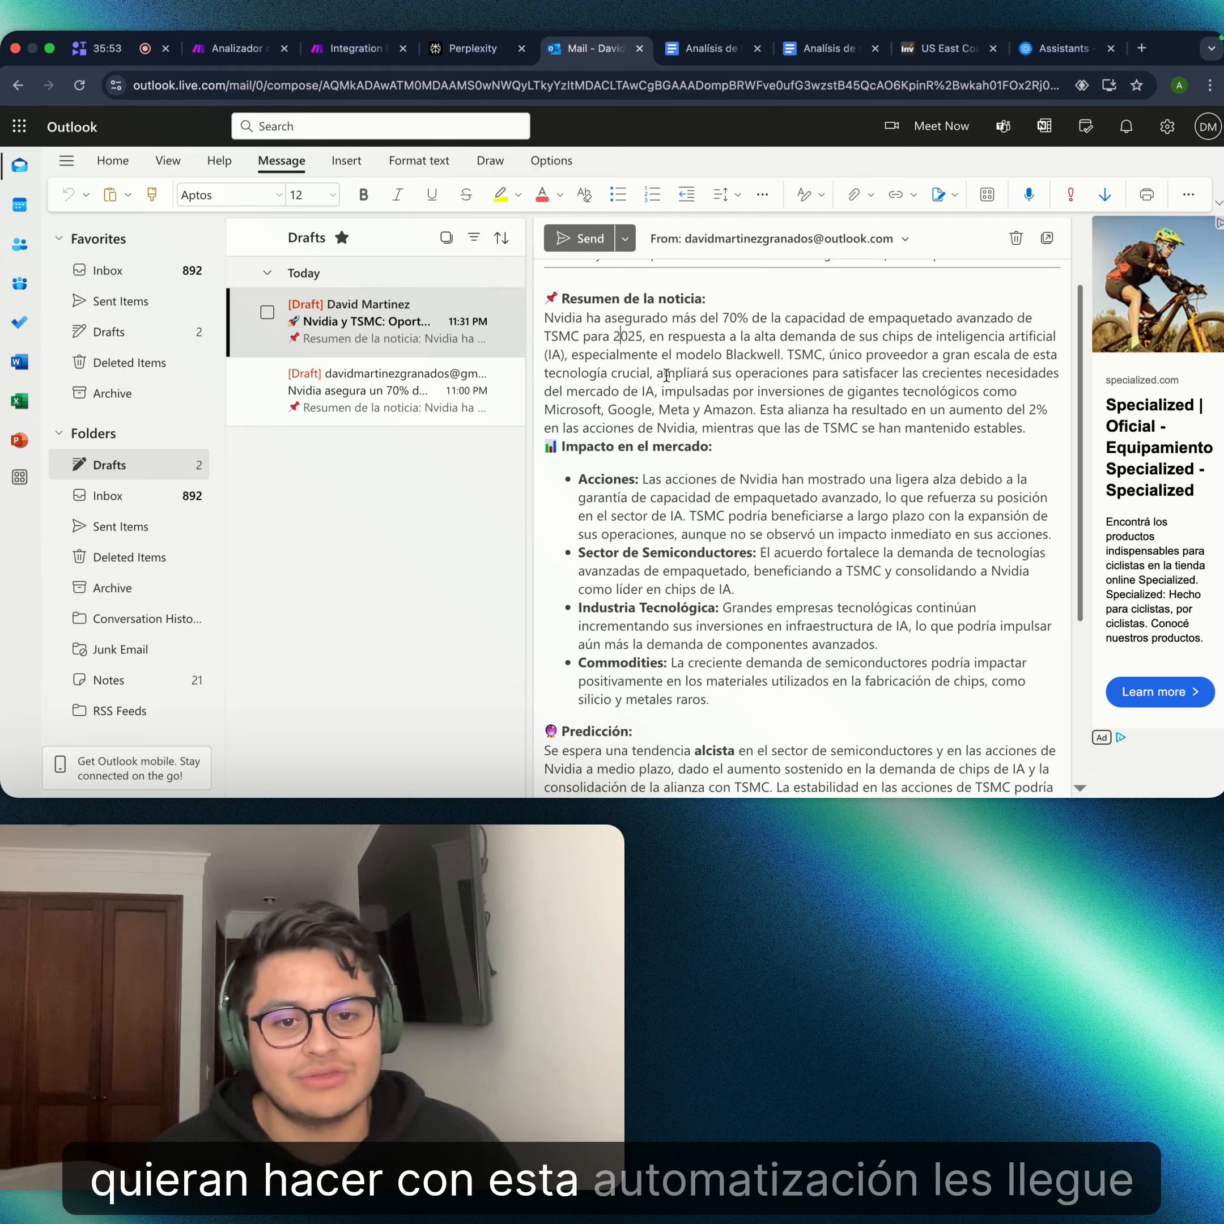
pyautogui.scroll(-3, 626, 442)
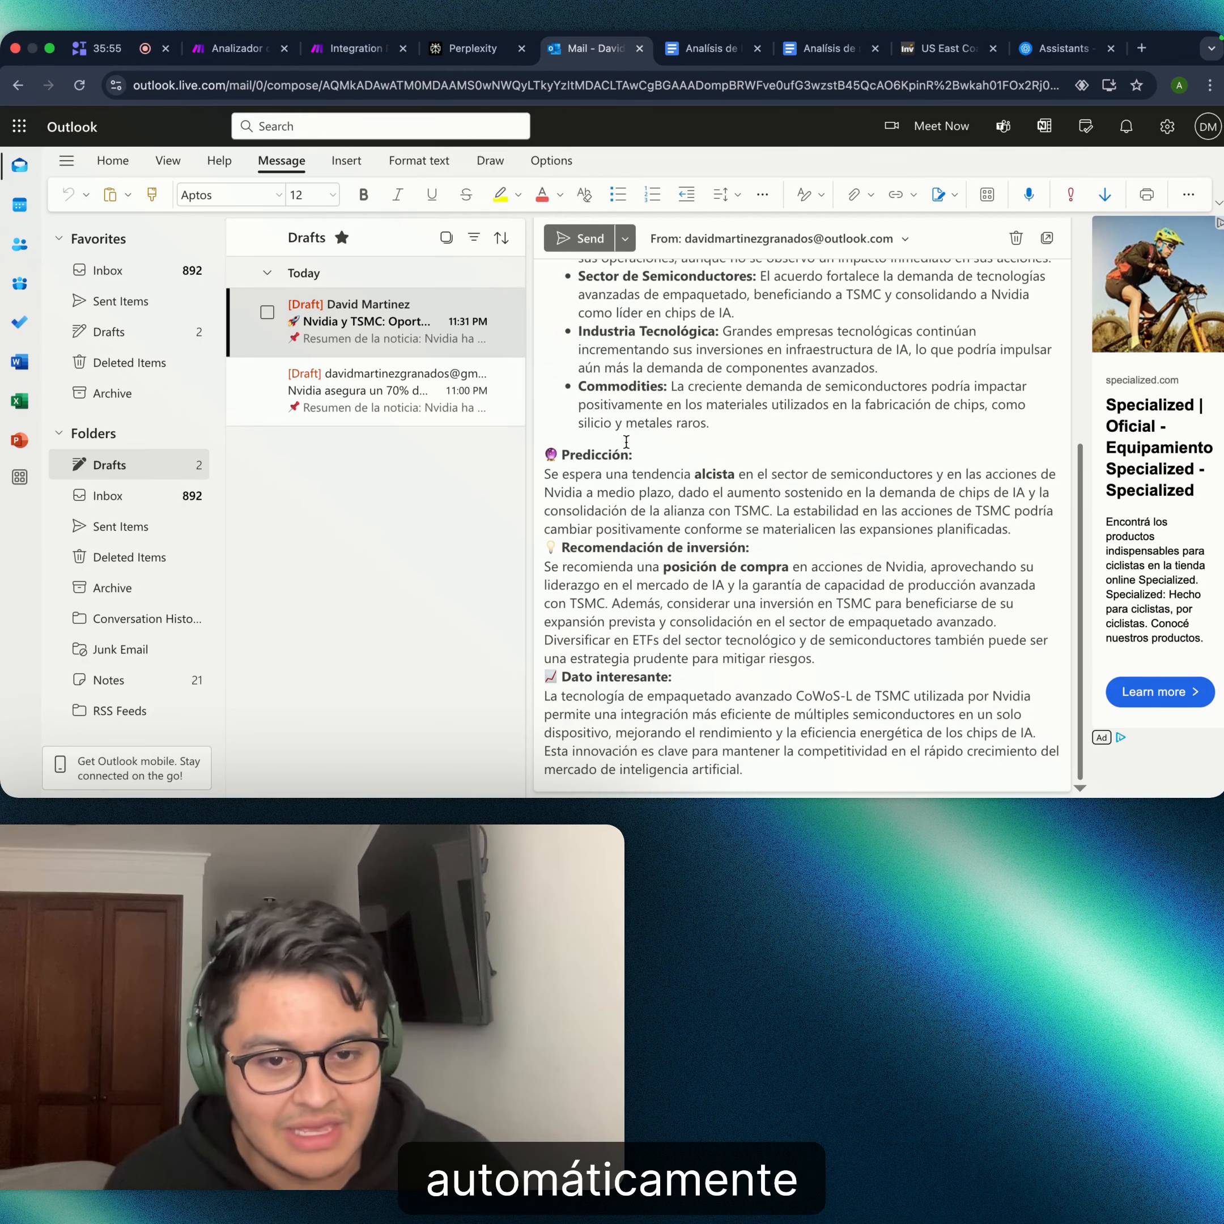
# - Send the Nvidia and TSMC email to yourself and return to the Make scenario
pyautogui.scroll(6, 741, 412)
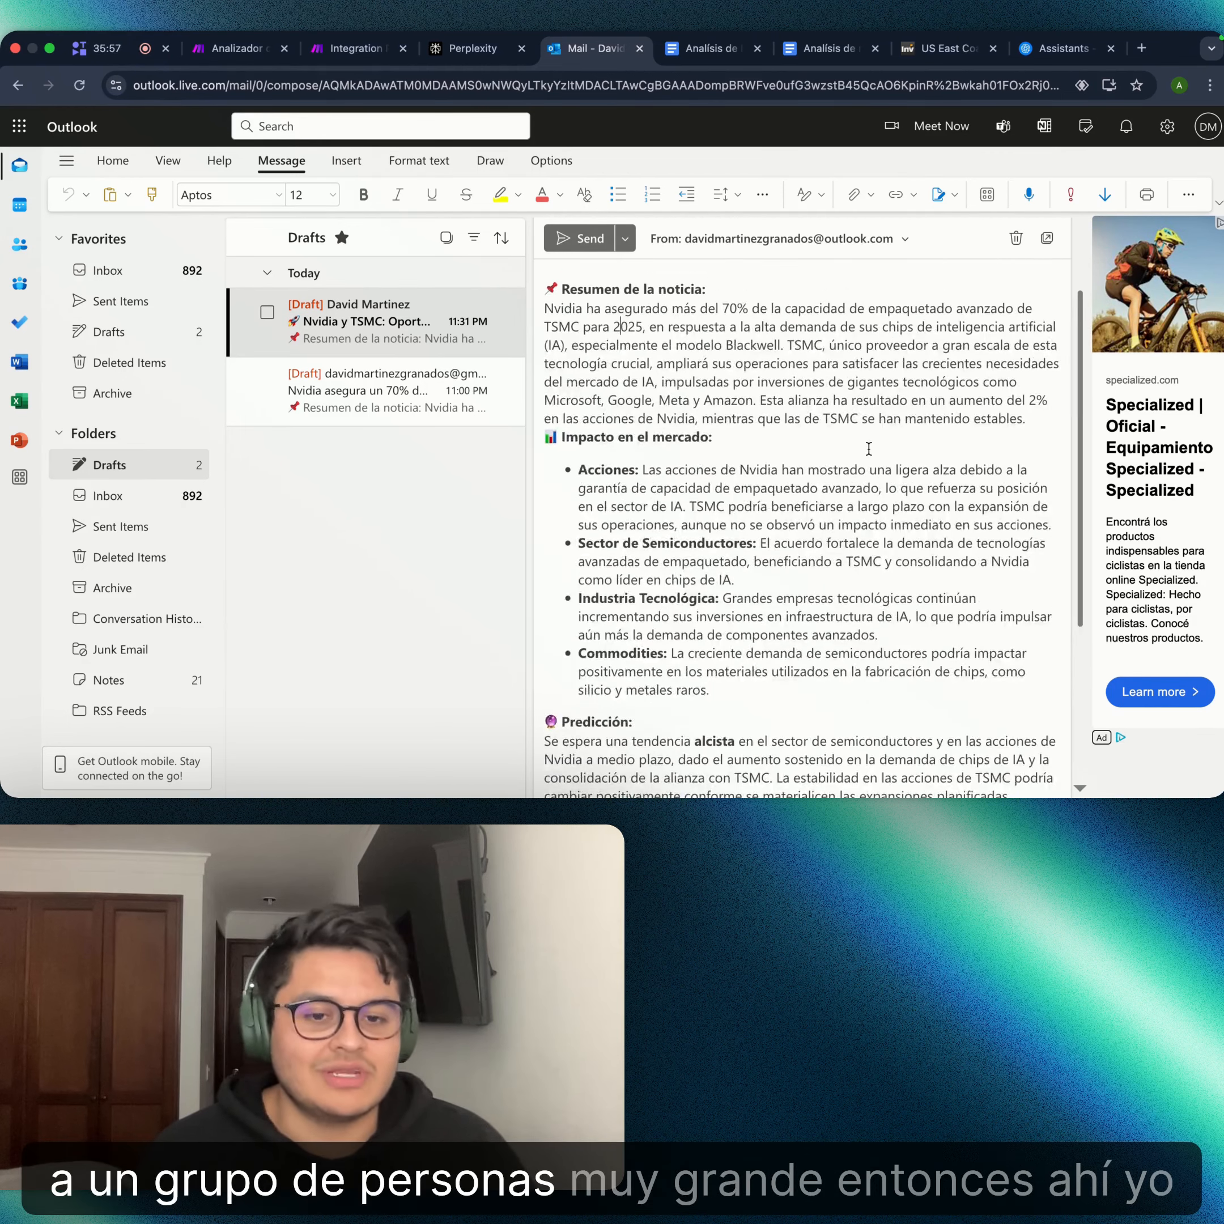
pyautogui.scroll(-7, 763, 460)
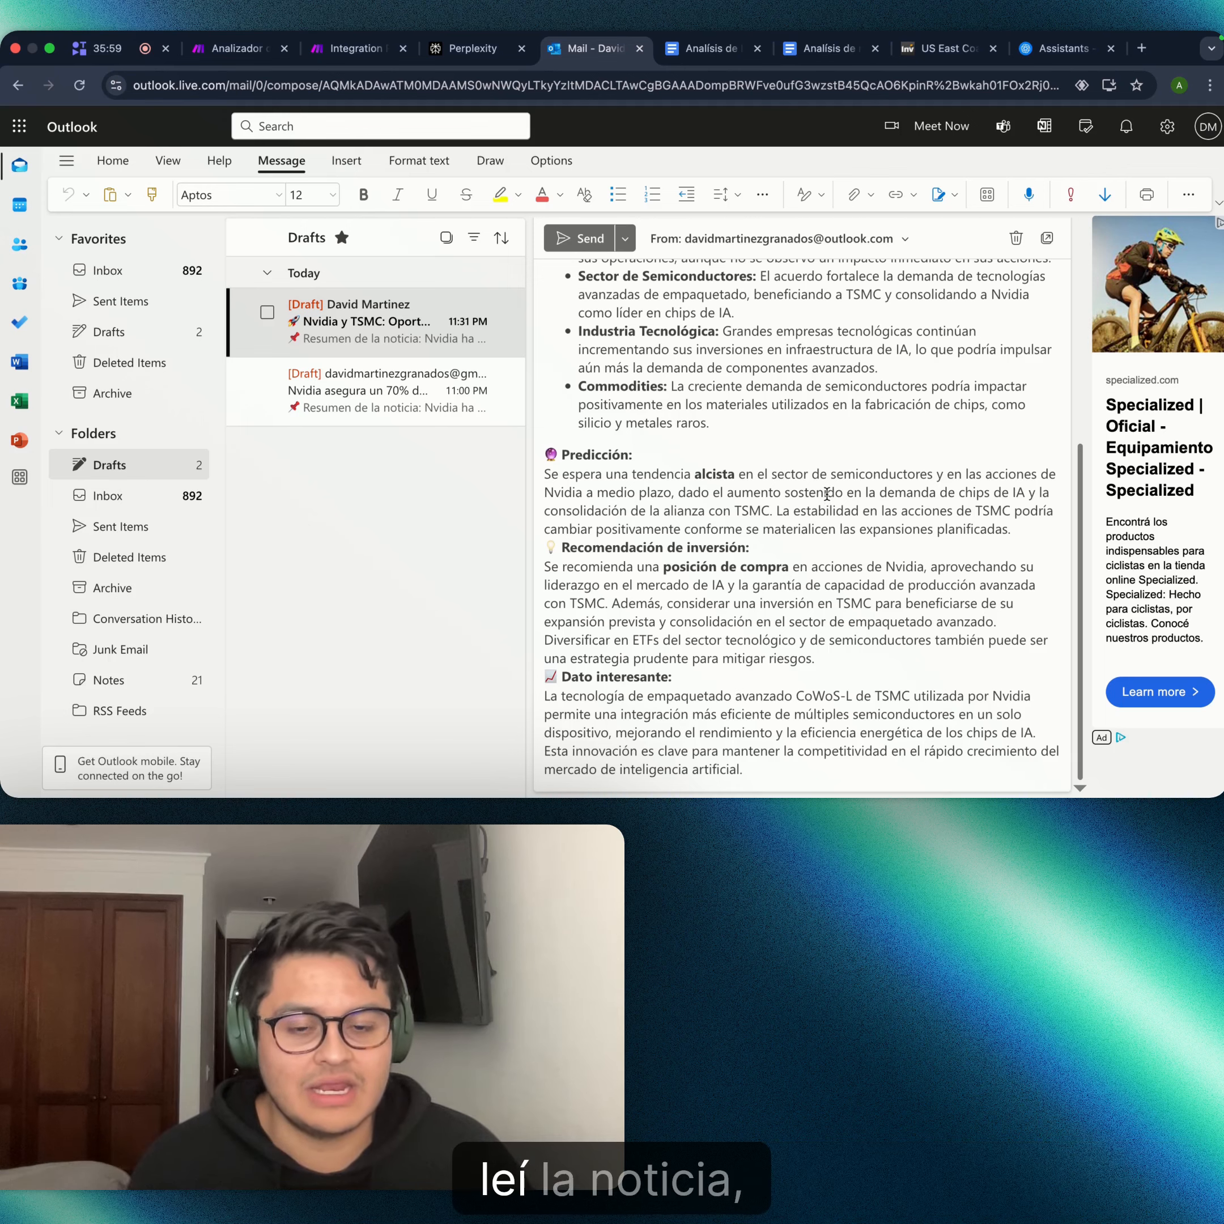
pyautogui.scroll(7, 741, 418)
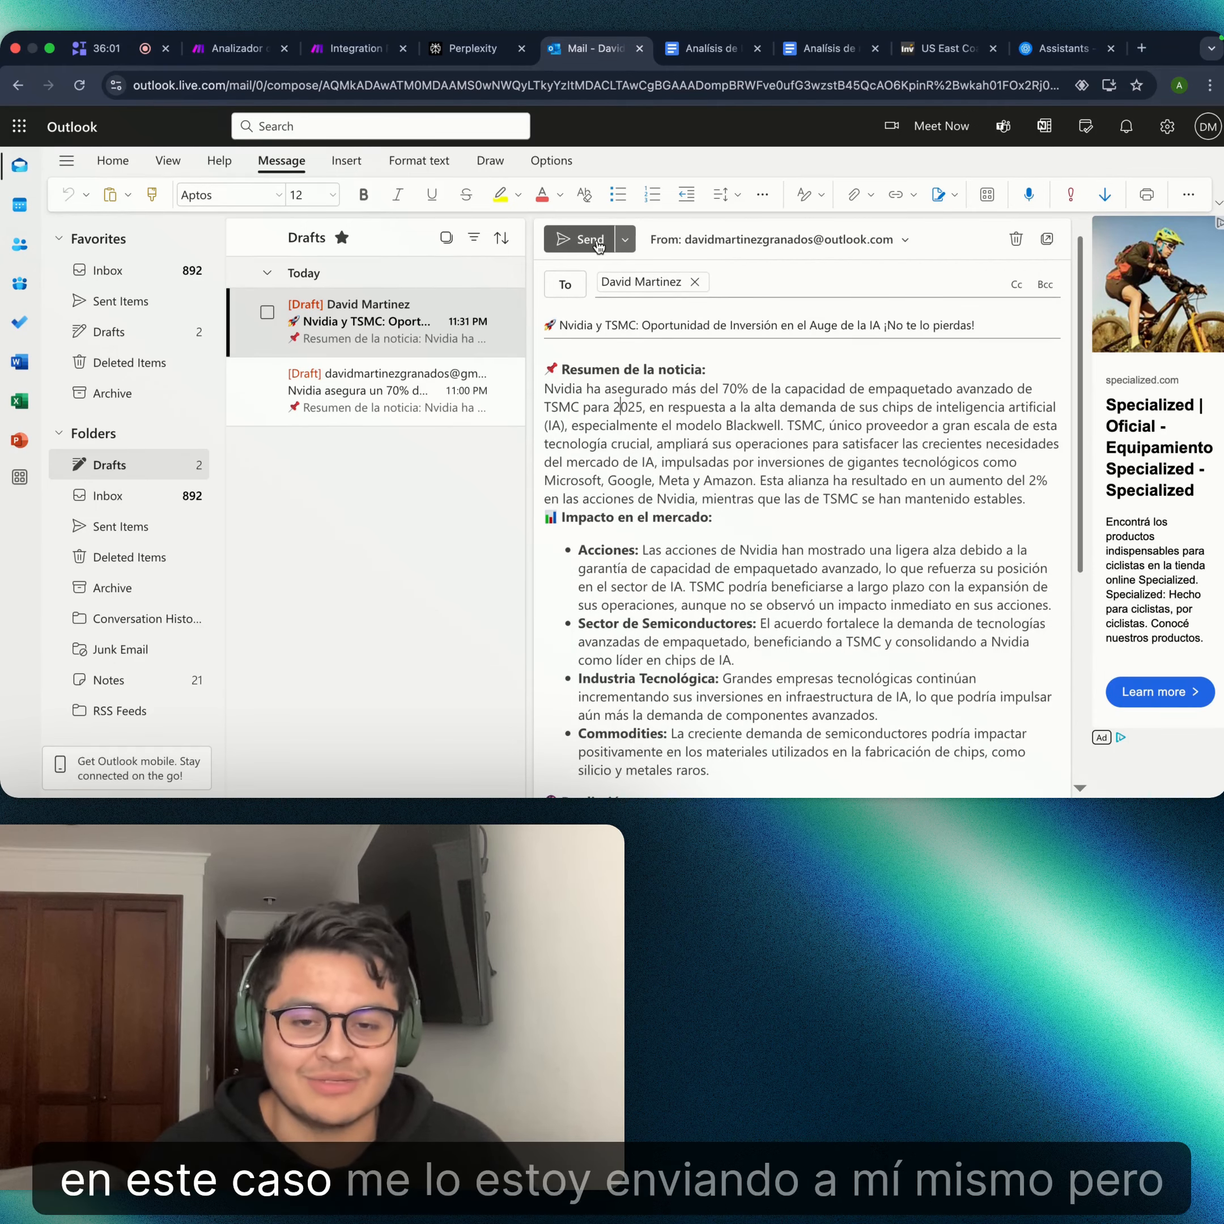
pyautogui.click(598, 243)
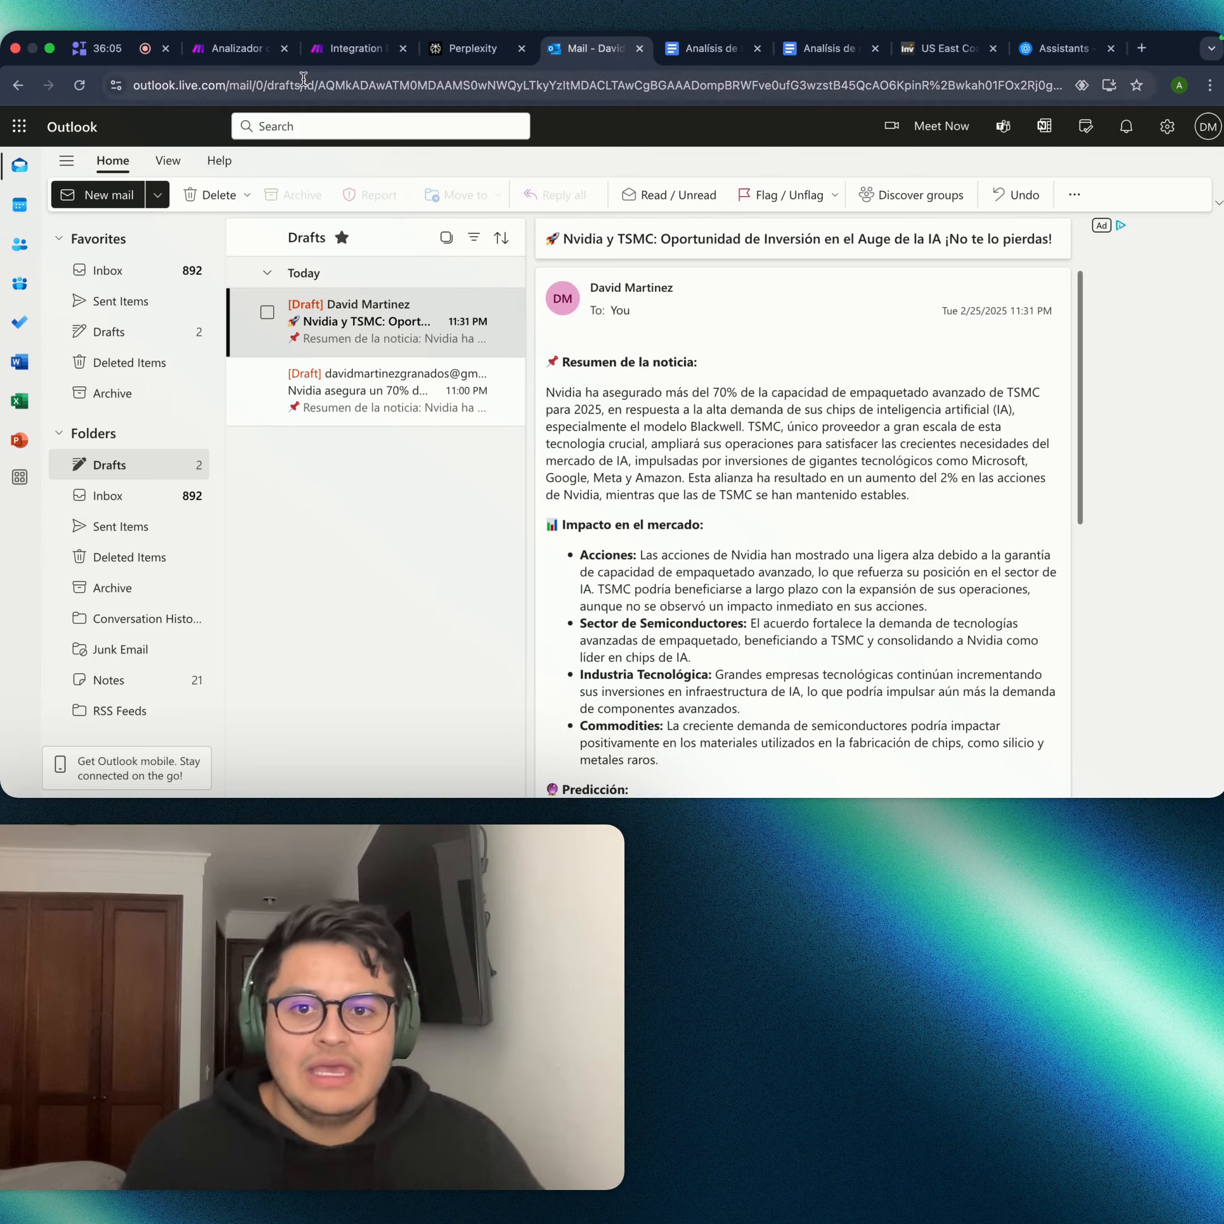
pyautogui.click(378, 53)
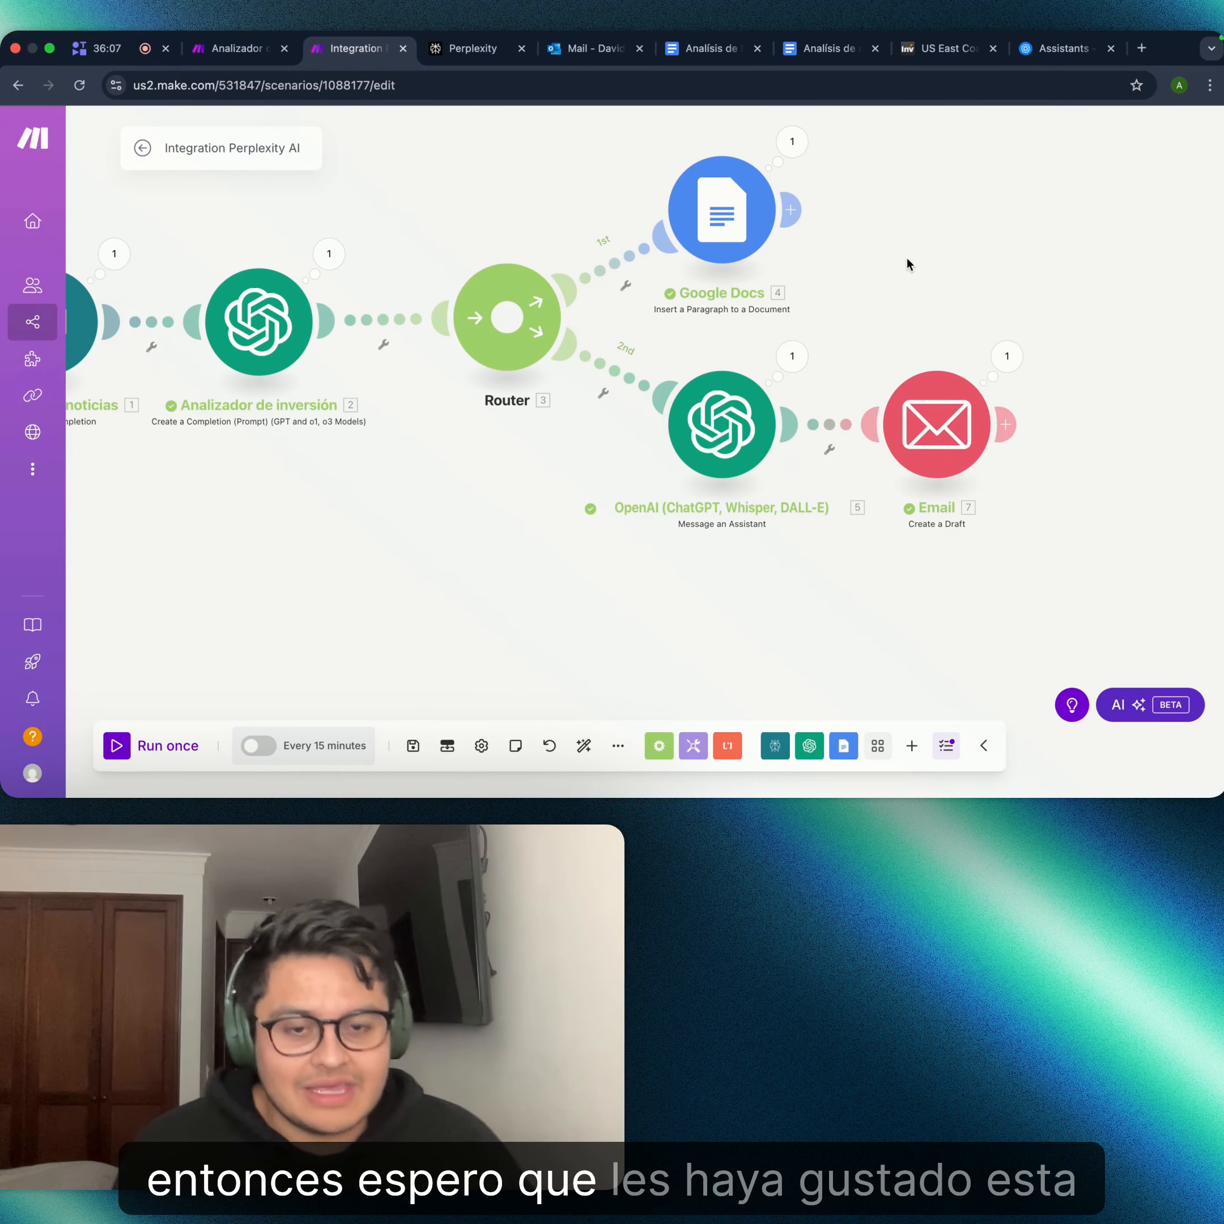
# - Center the whole Perplexity-to-Email flow on the Make canvas, then go to Perplexity Discover
pyautogui.scroll(-3, 915, 335)
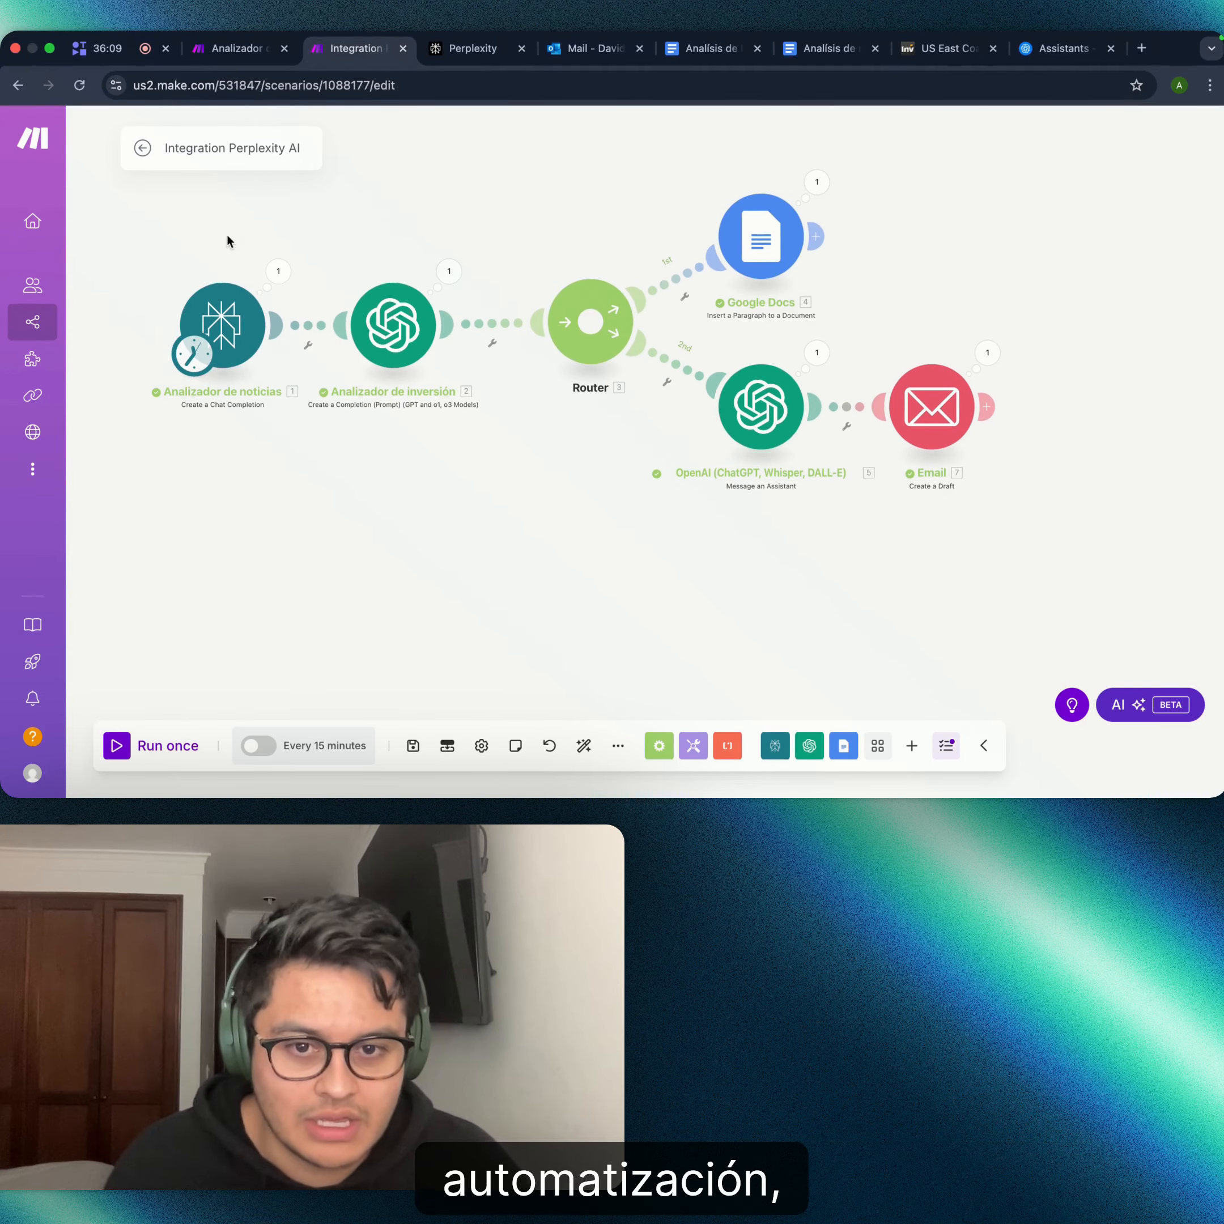
pyautogui.moveTo(472, 160); pyautogui.dragTo(568, 262)
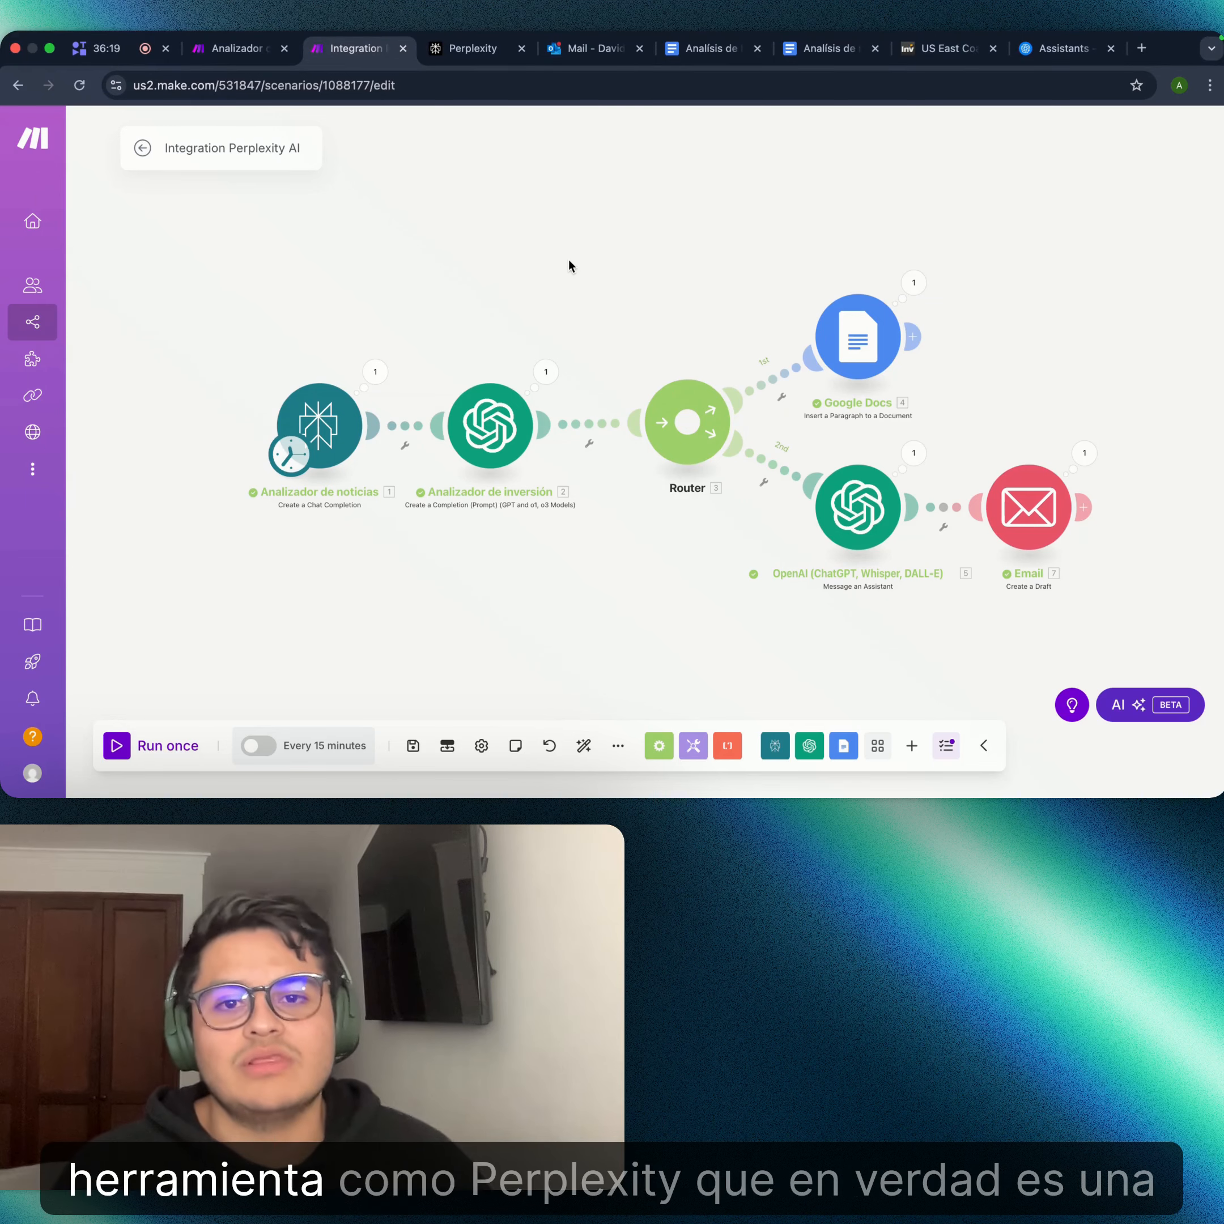
pyautogui.click(488, 51)
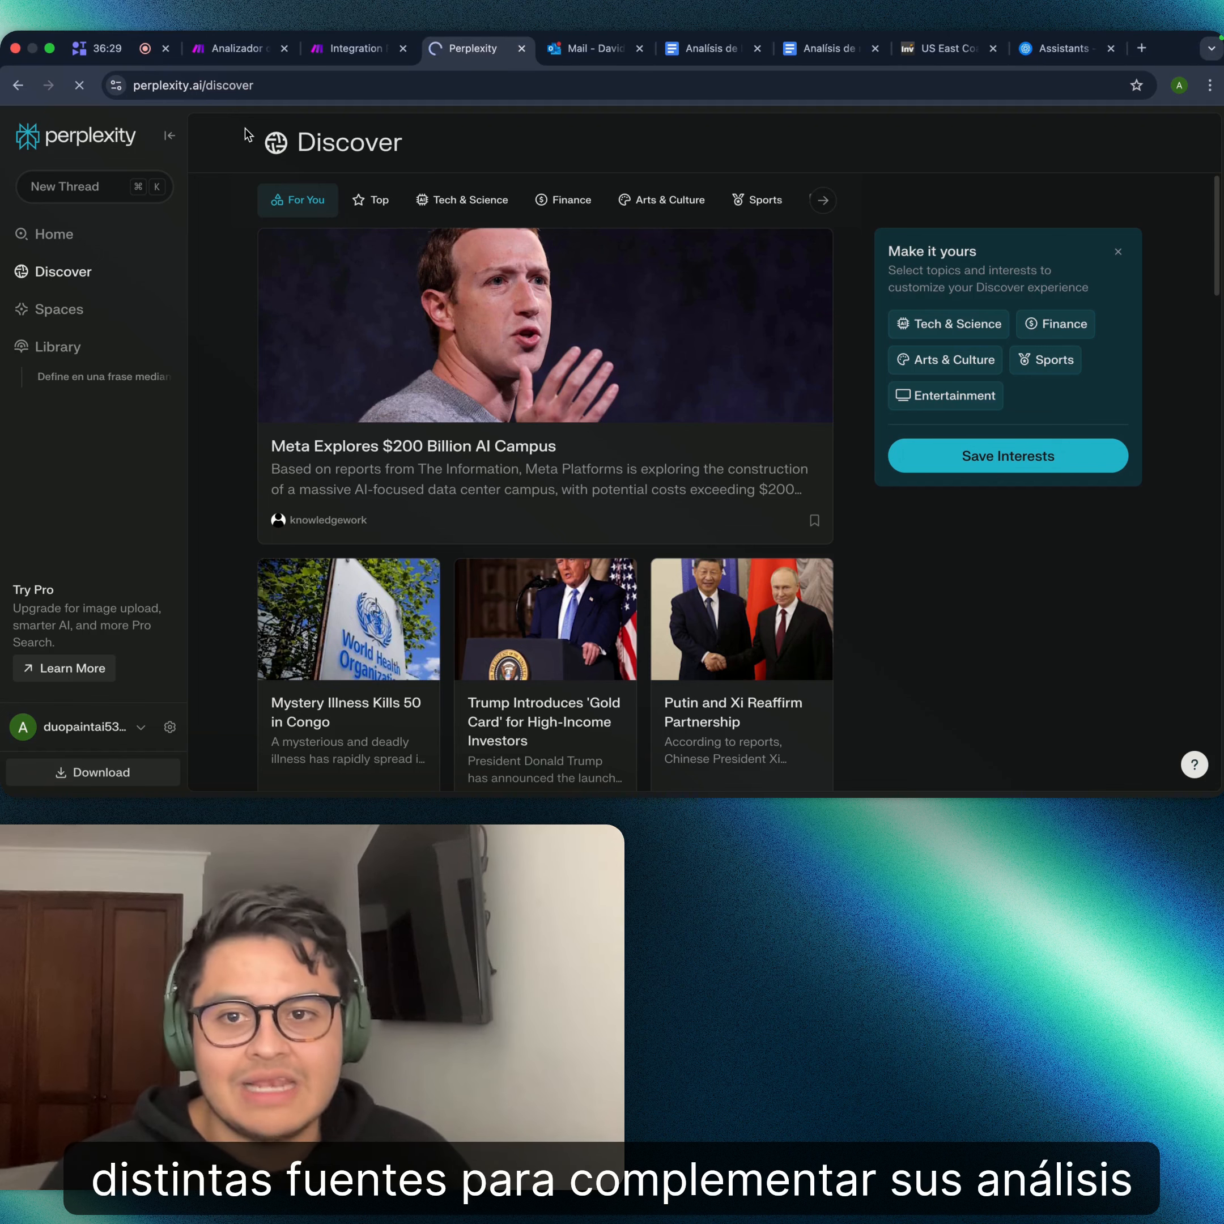
# - Go from the Perplexity Discover feed back to the Integration Perplexity AI scenario in Make
pyautogui.click(337, 64)
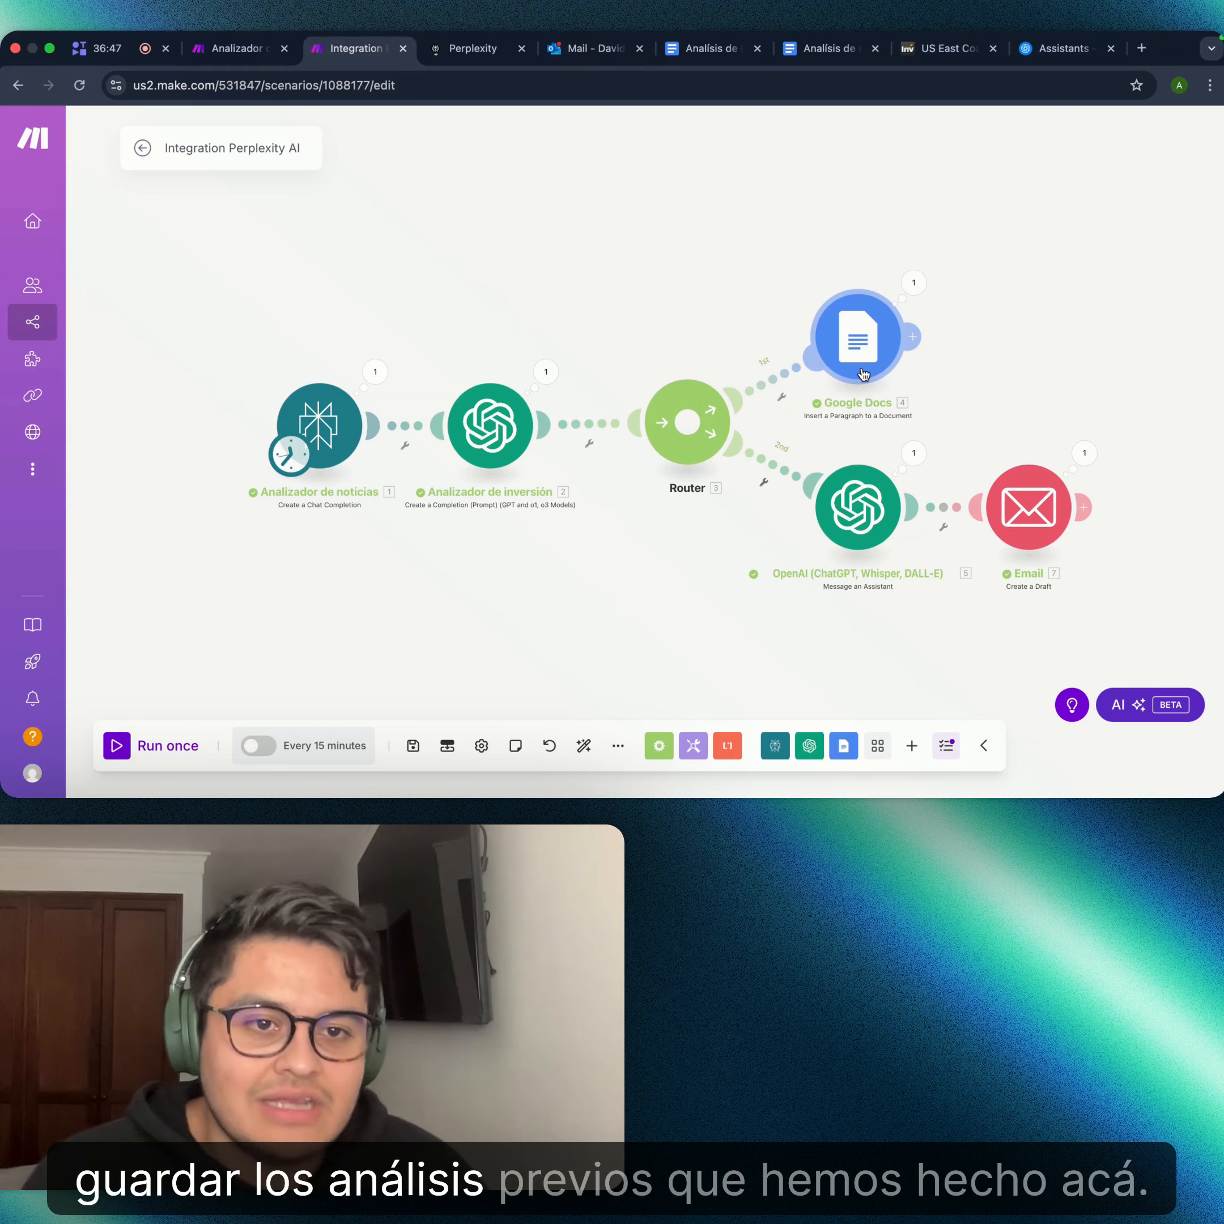
# - Show the end of the Análisis de noticias document, after the latest Datos points and news link
pyautogui.click(824, 54)
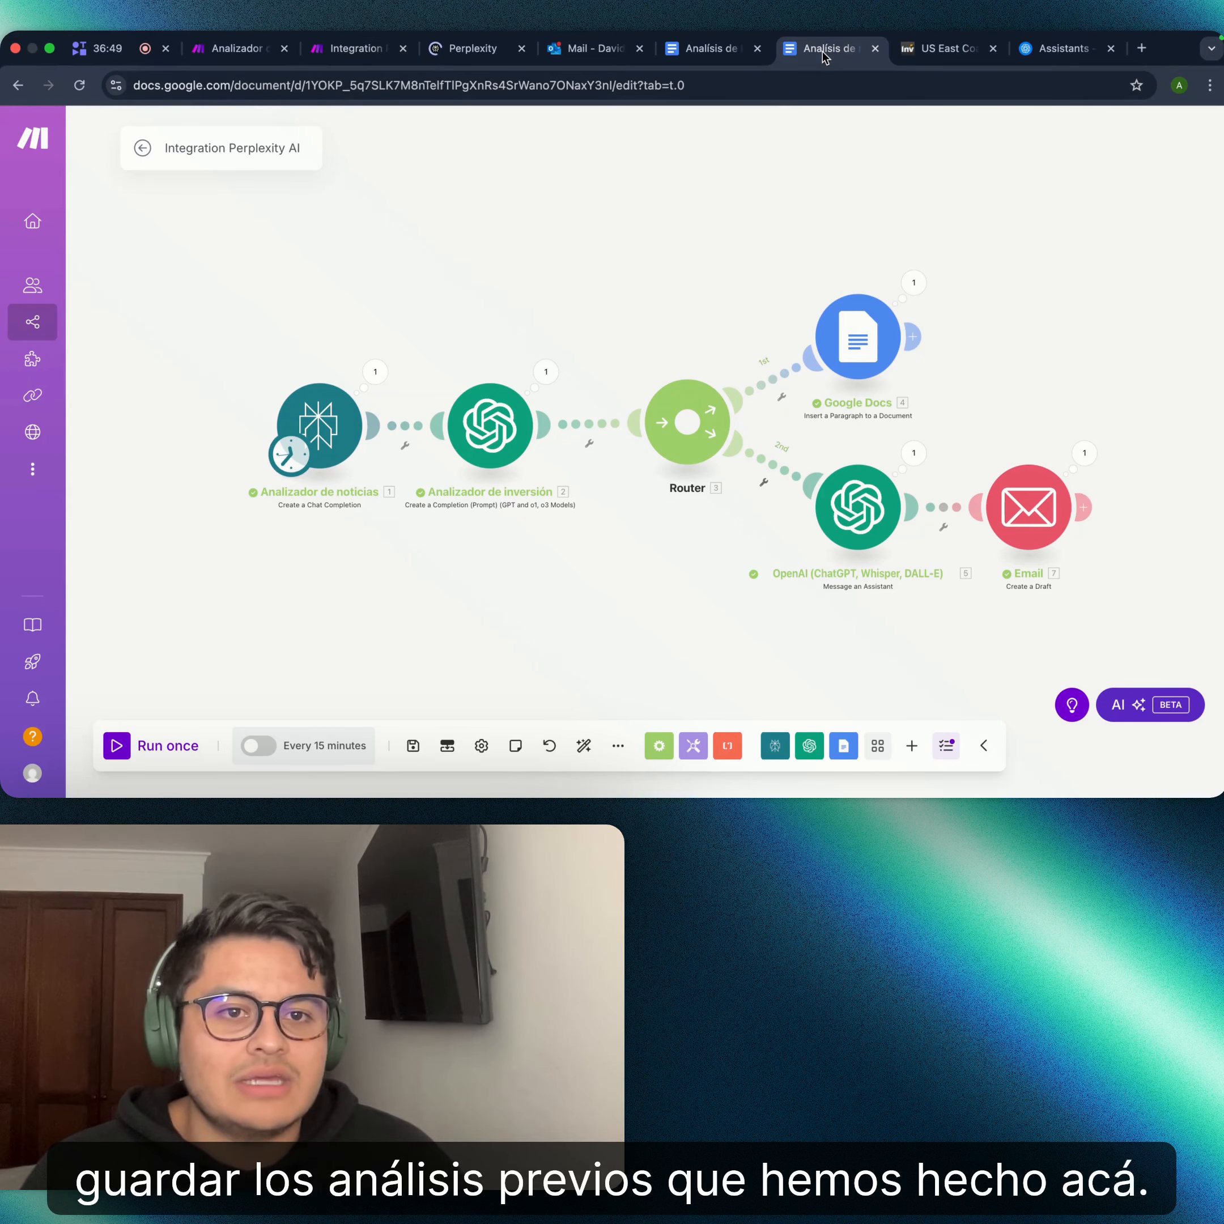
pyautogui.scroll(-7, 786, 508)
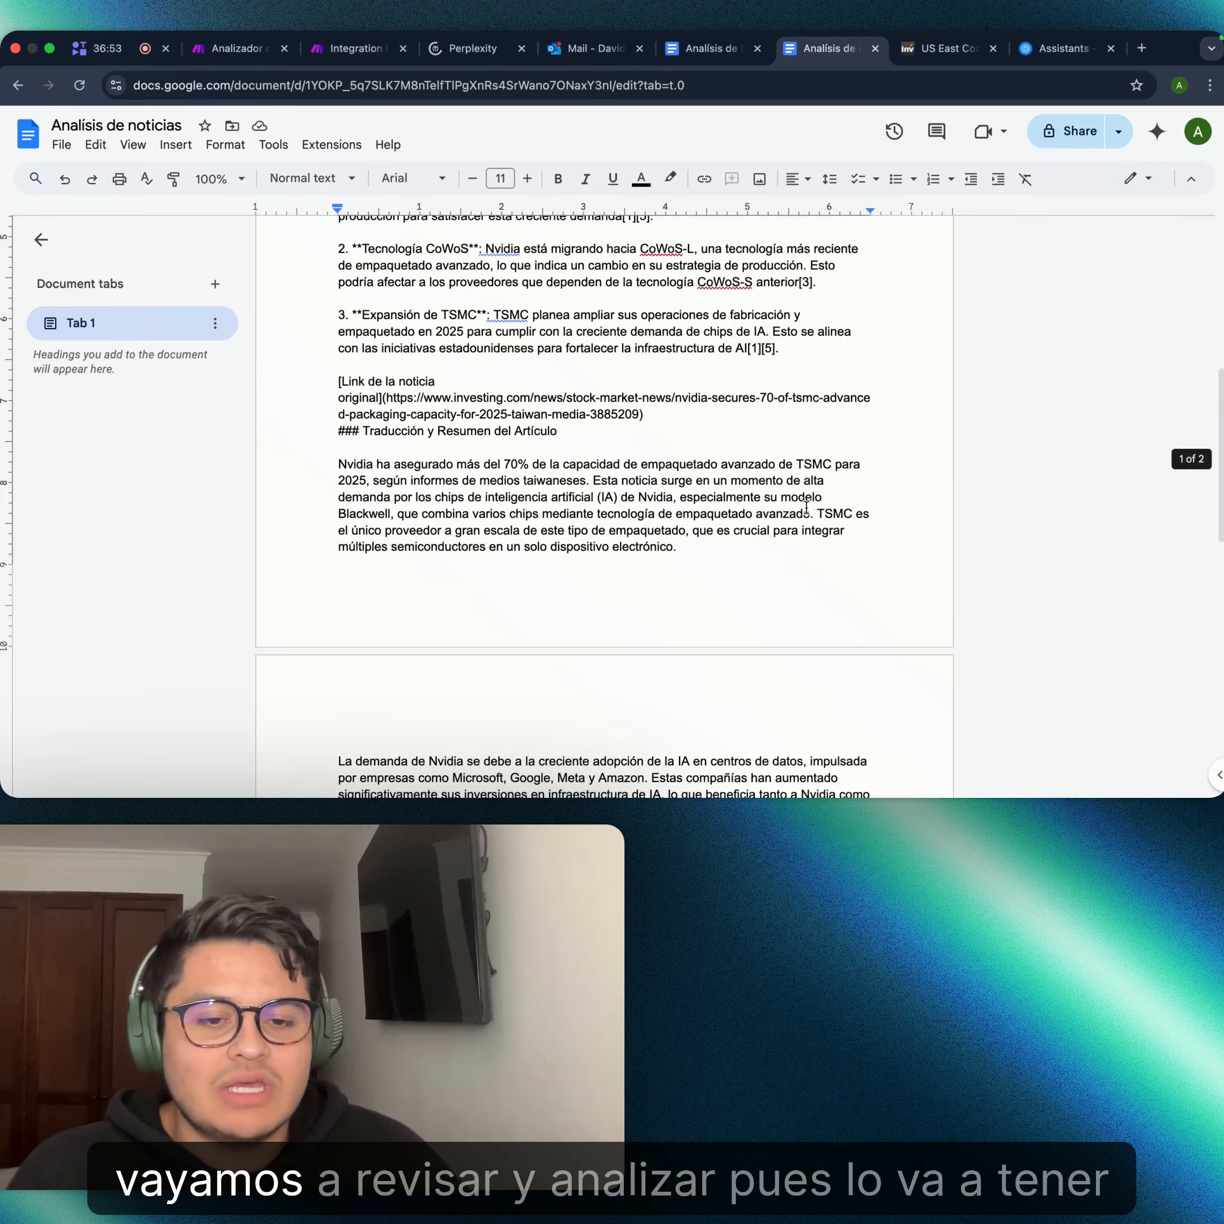
pyautogui.scroll(-10, 806, 508)
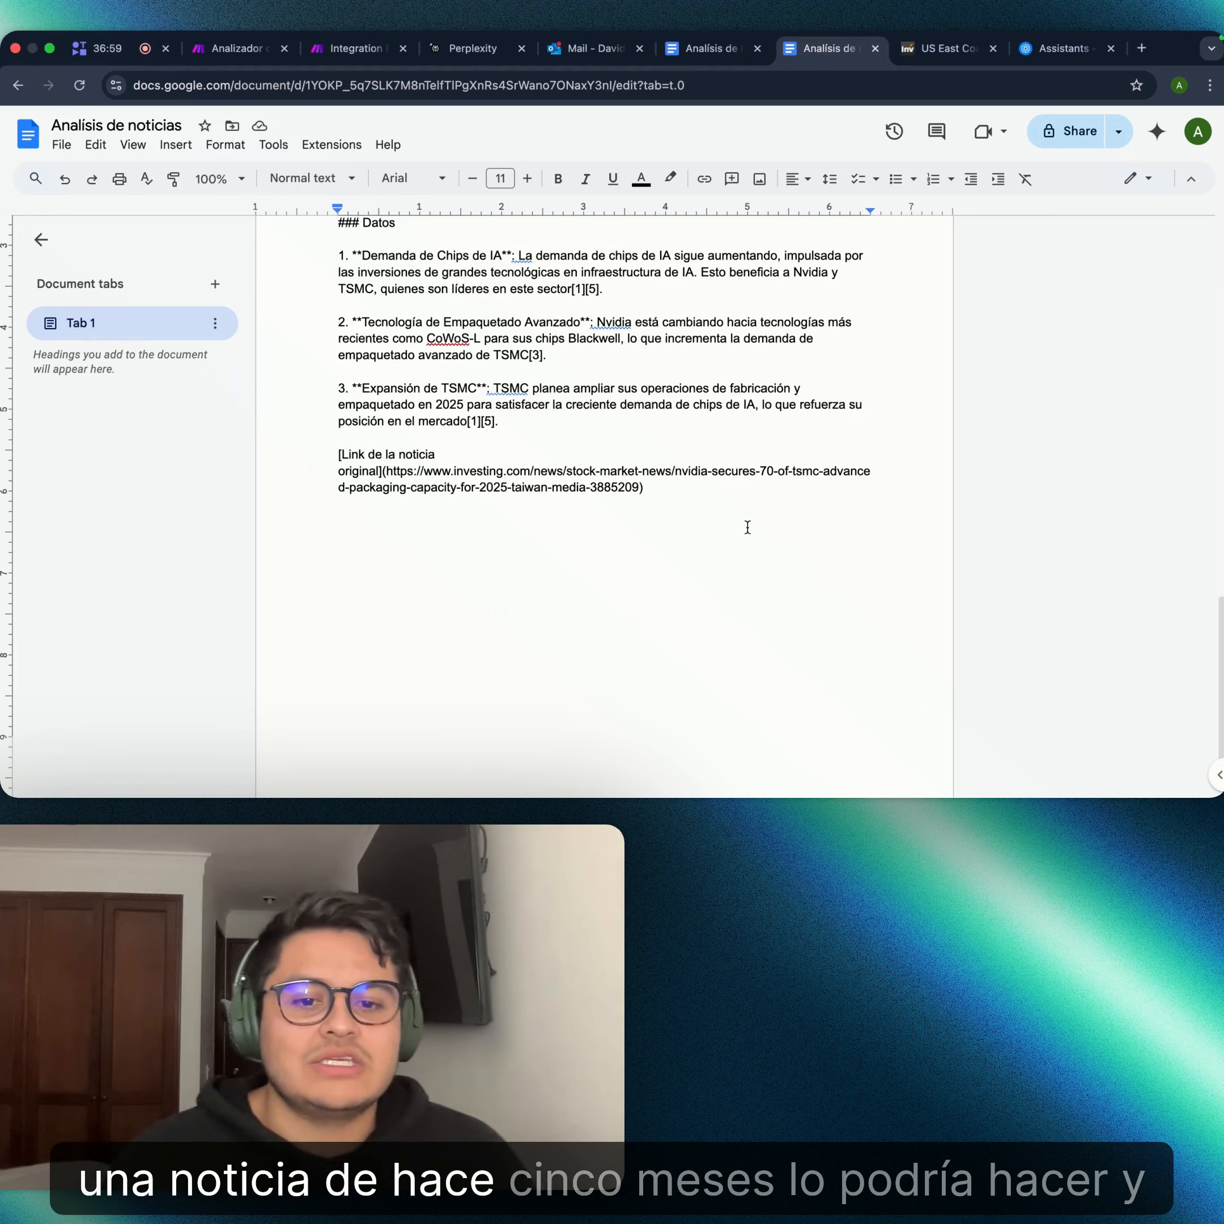
pyautogui.click(797, 483)
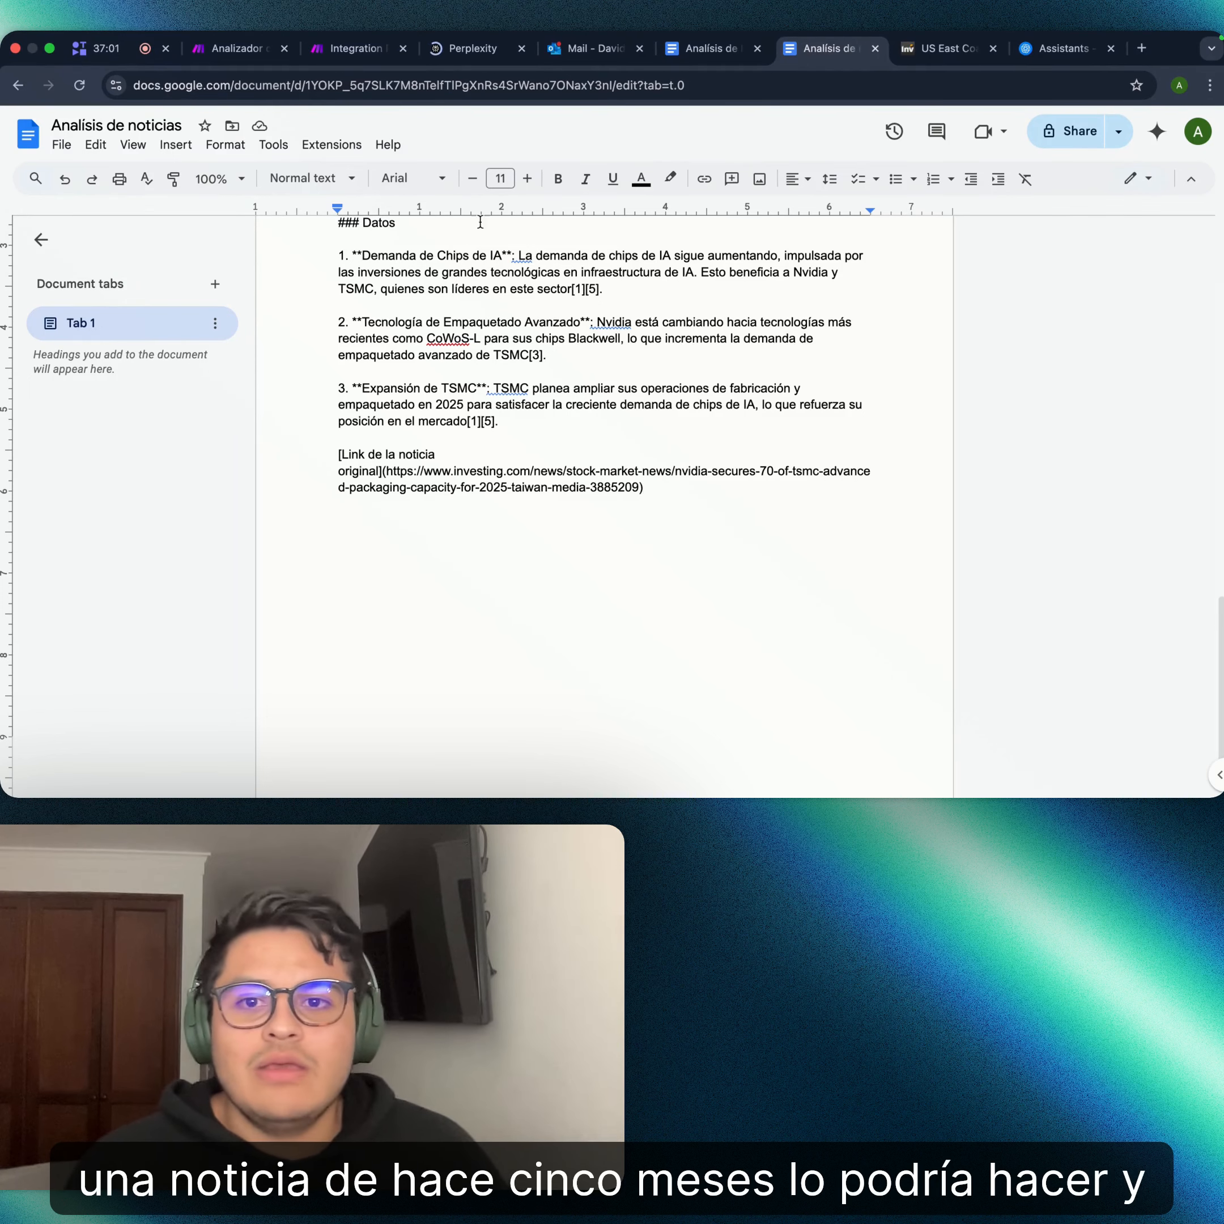
# - Return to the Integration Perplexity AI scenario editor to view the completed news-analysis flow
pyautogui.click(337, 82)
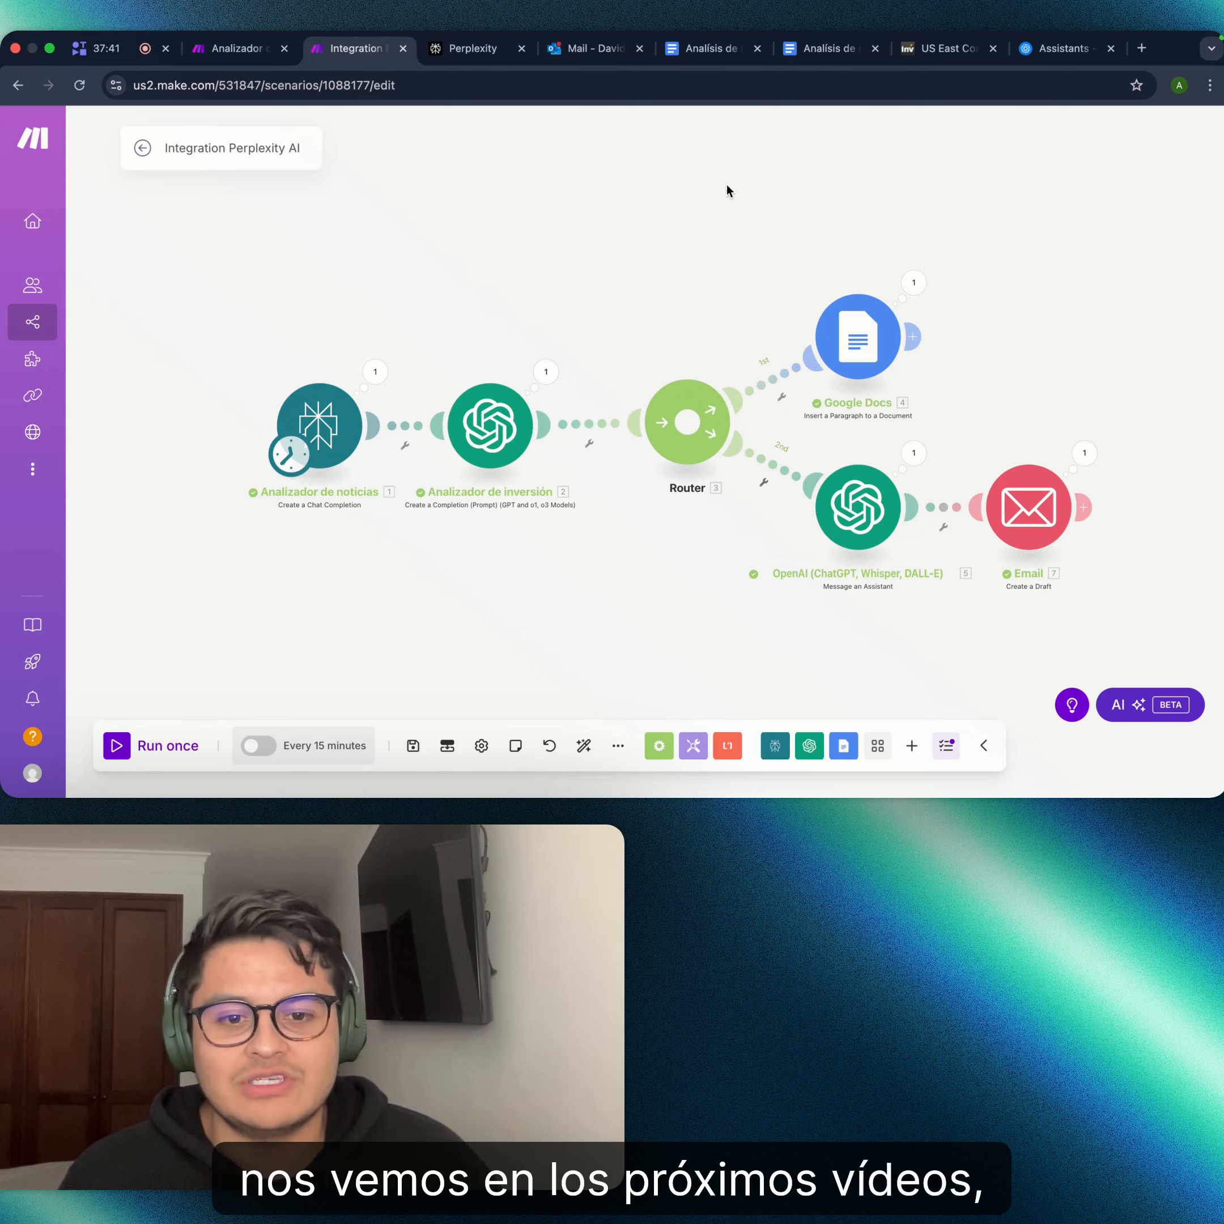
pyautogui.scroll(-1, 623, 238)
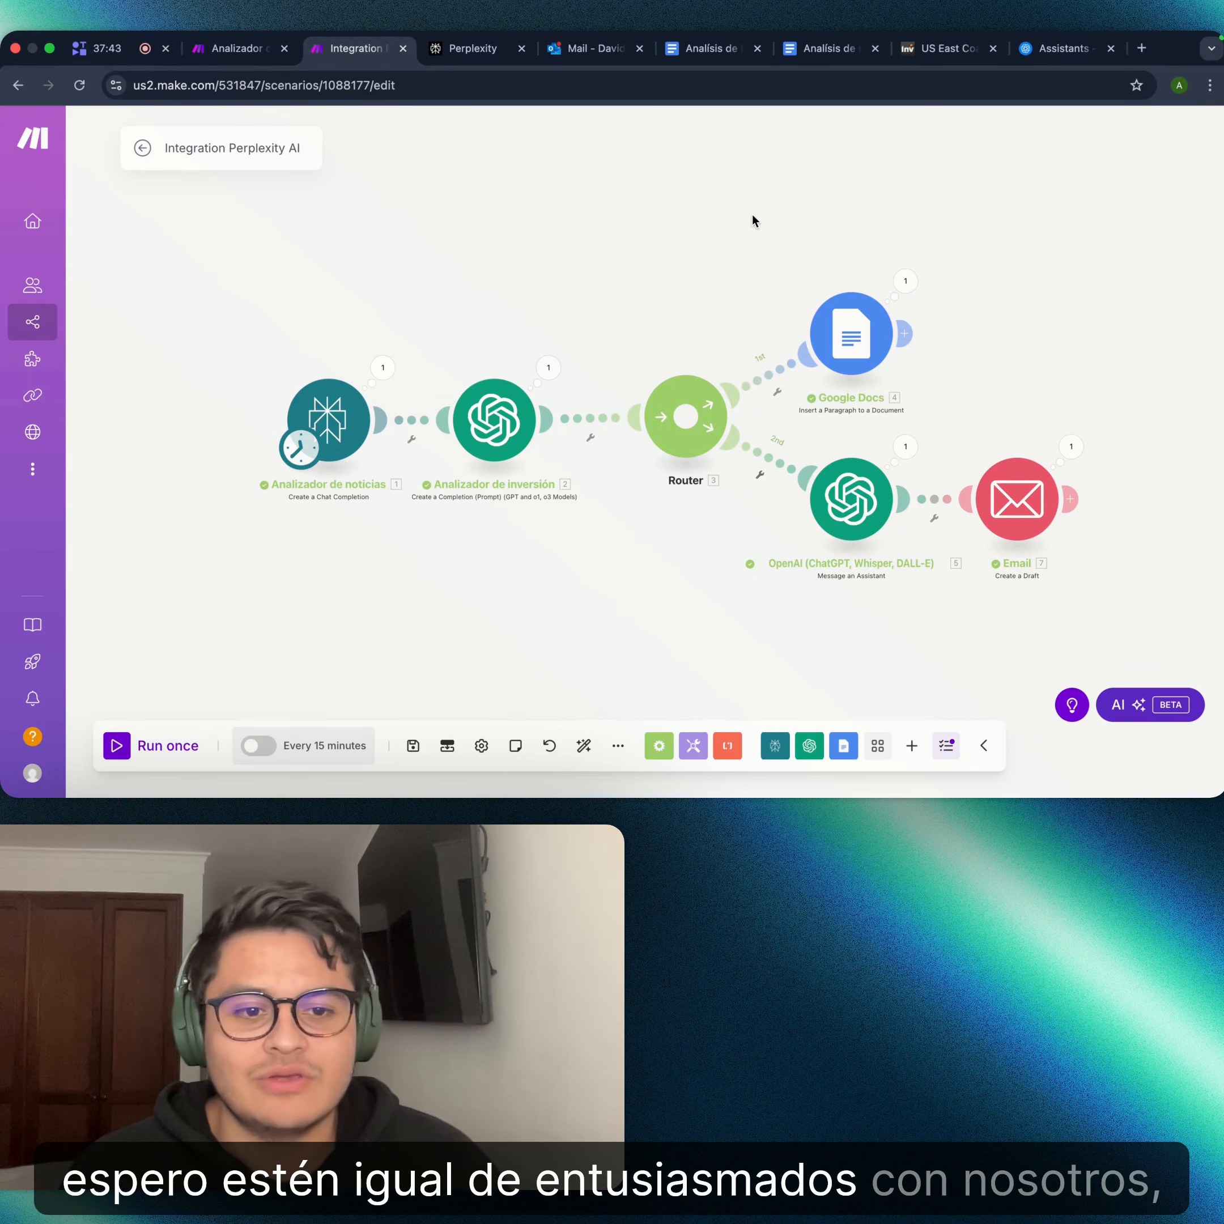